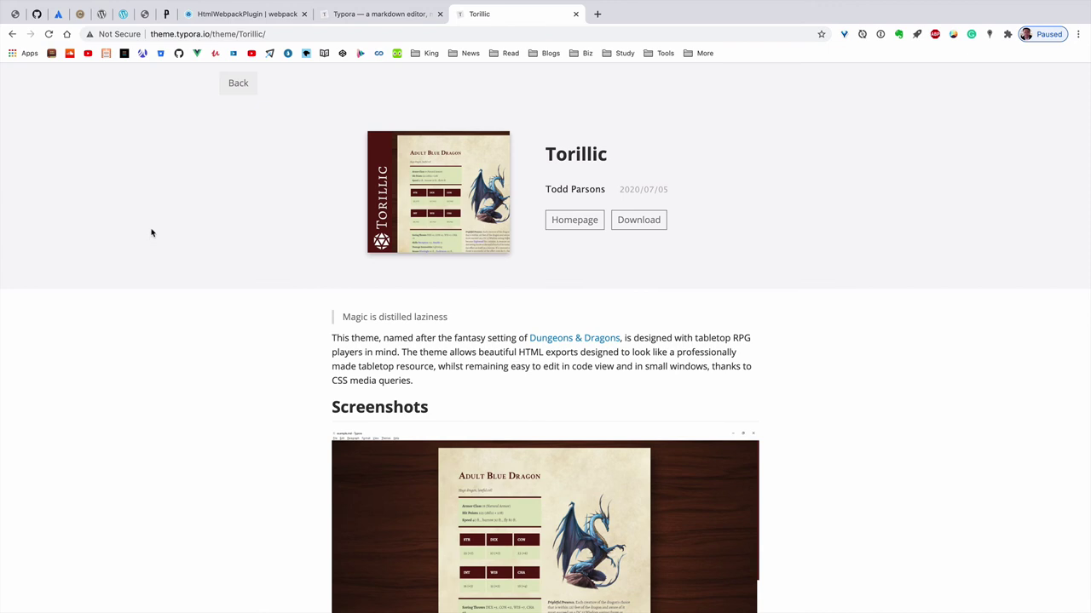
# Step: Open the Torillic theme's download stylesheet and save it in the Downloads folder as torillic in CSS format
pyautogui.click(635, 219)
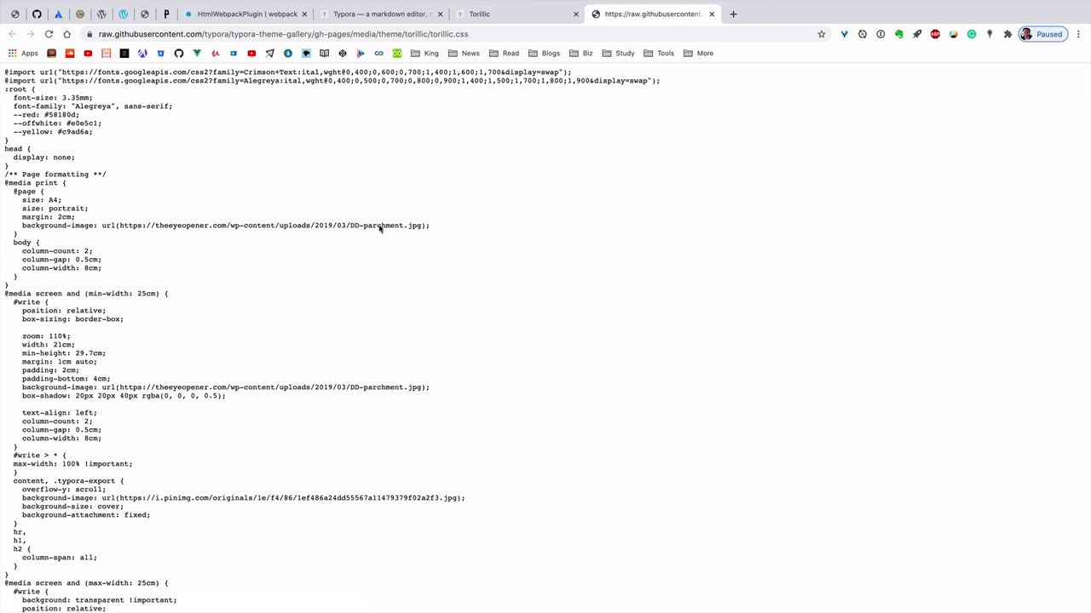
pyautogui.click(47, 5)
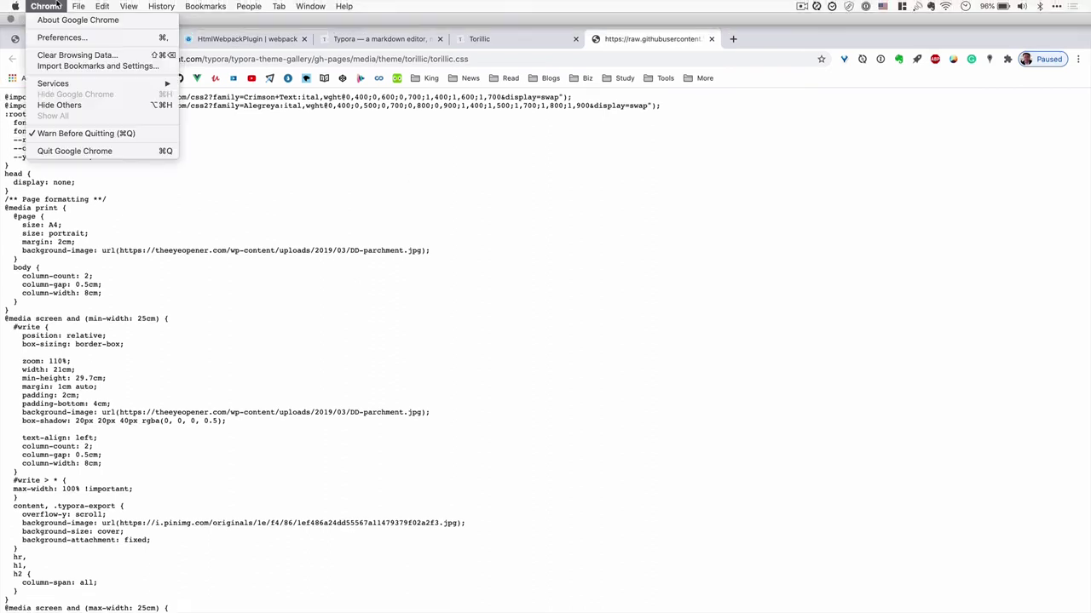
pyautogui.click(160, 243)
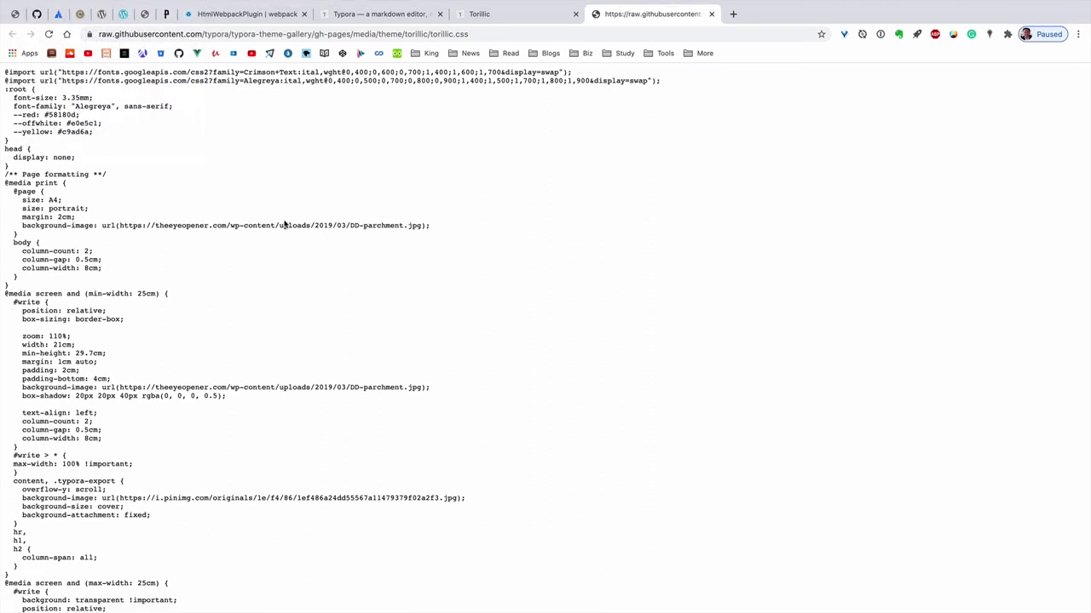
pyautogui.click(47, 6)
pyautogui.moveTo(77, 5)
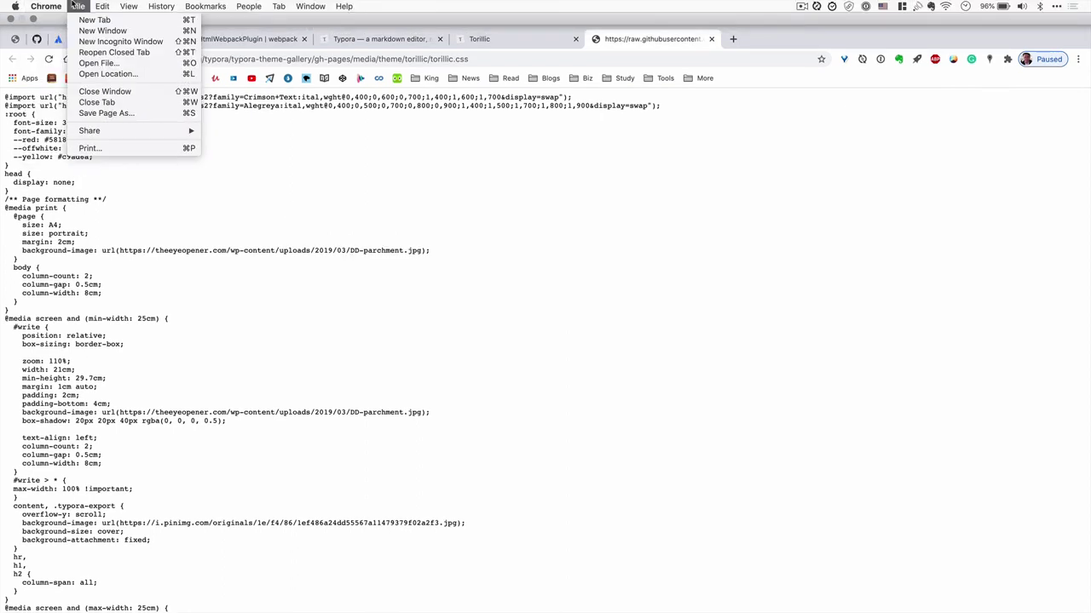
pyautogui.click(96, 113)
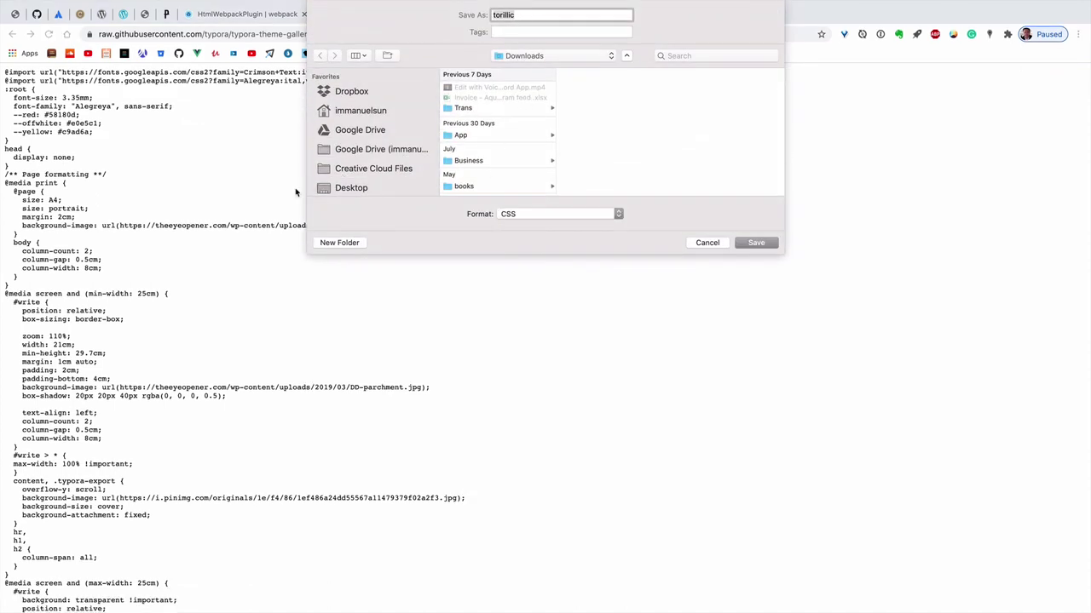
pyautogui.scroll(-3, 371, 109)
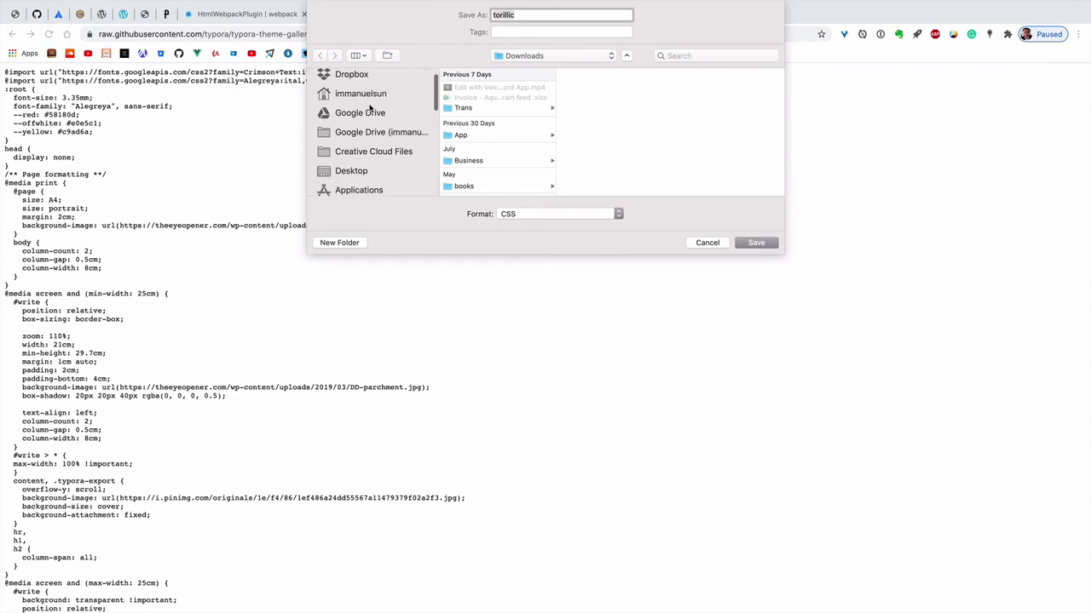
pyautogui.scroll(-3, 372, 109)
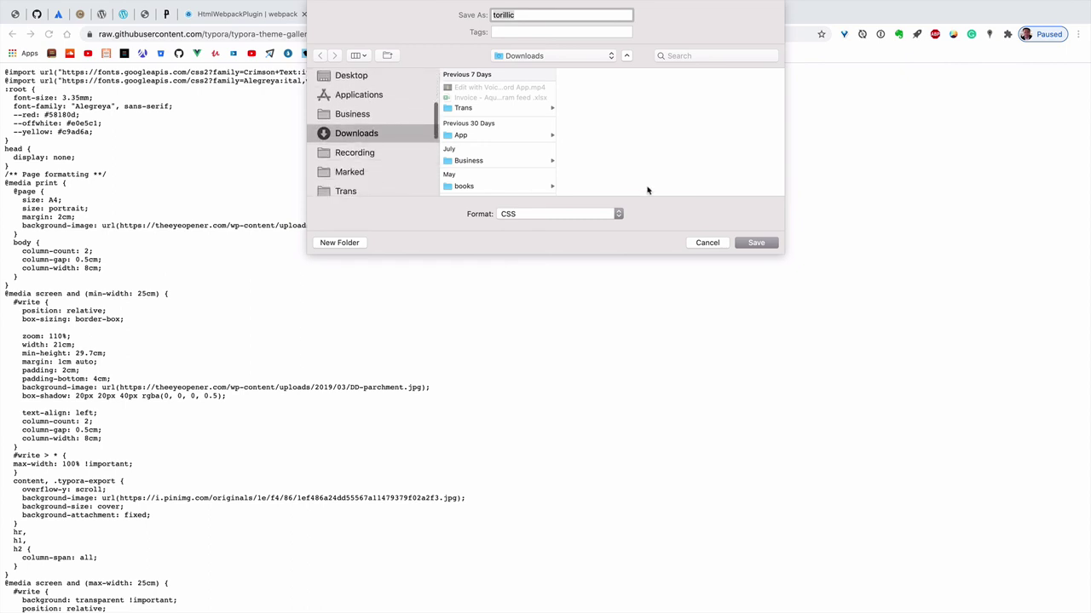
pyautogui.click(756, 243)
# Step: Switch to Path Finder, go to the Downloads folder and select torillic.css
pyautogui.moveTo(342, 598)
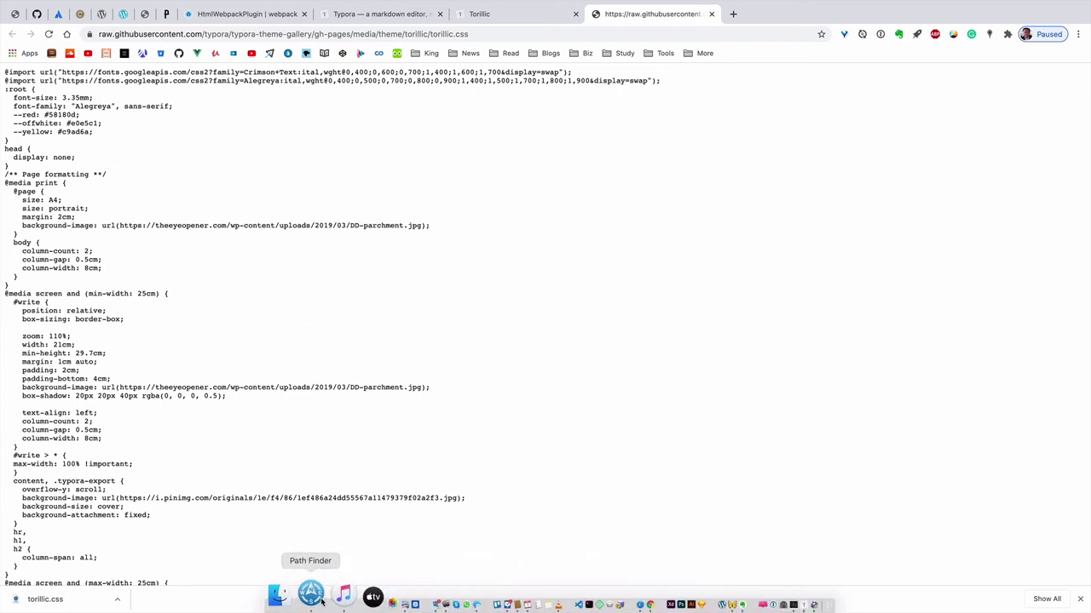
pyautogui.click(311, 594)
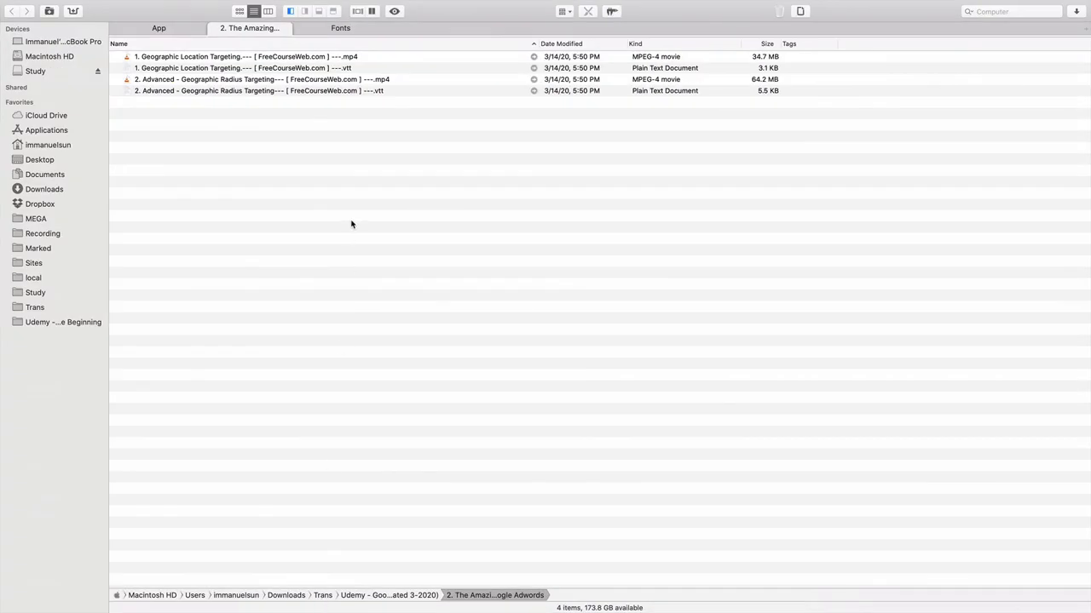
pyautogui.click(51, 191)
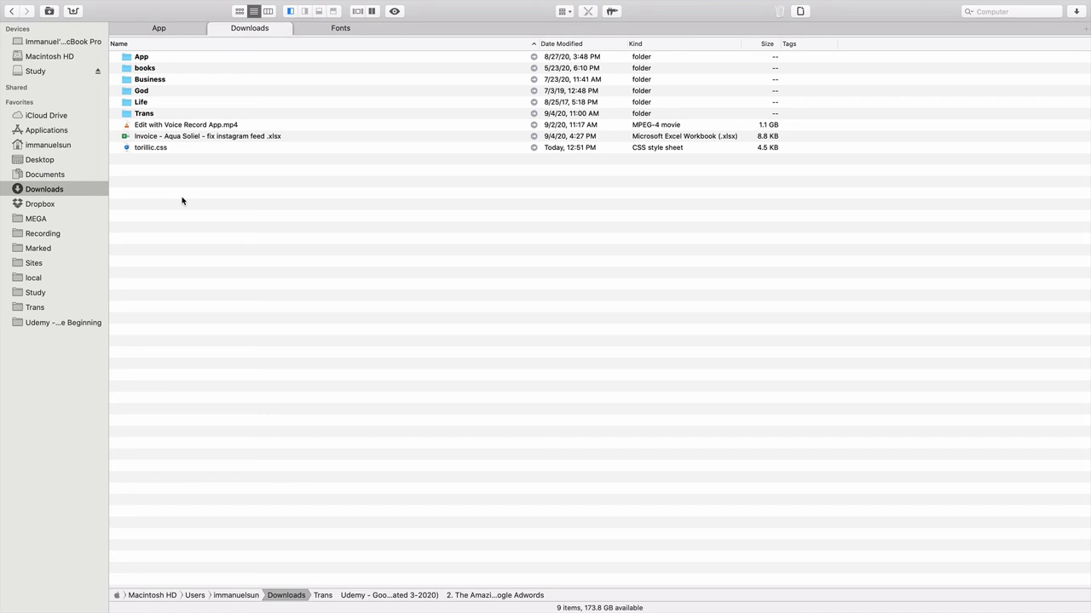
pyautogui.click(183, 151)
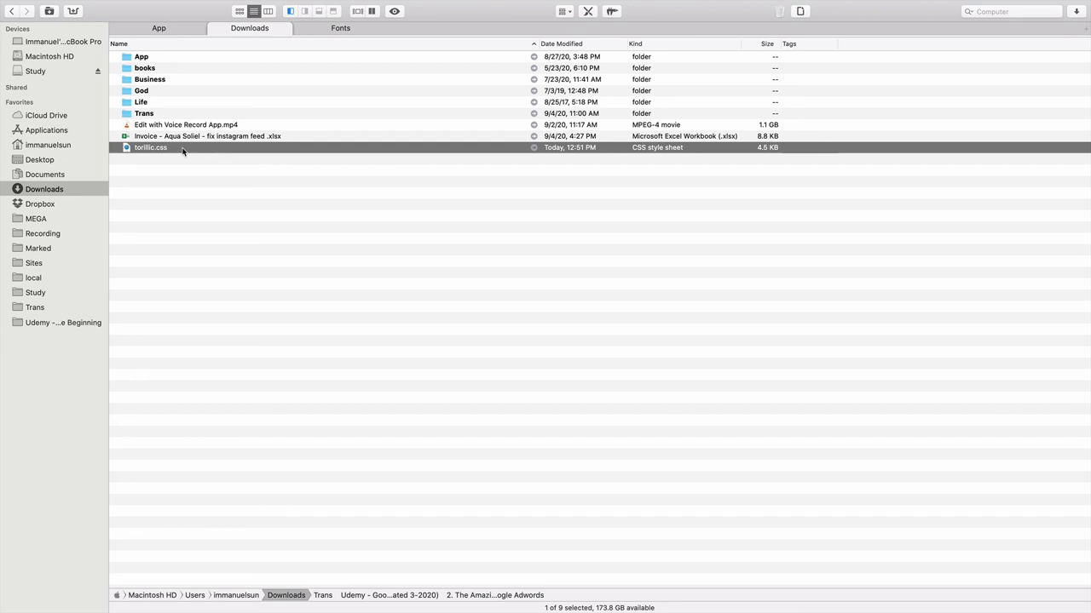
# Step: Return to Chrome, copy the torillic.css page address and load it in a new Safari tab
pyautogui.press('super+Tab')
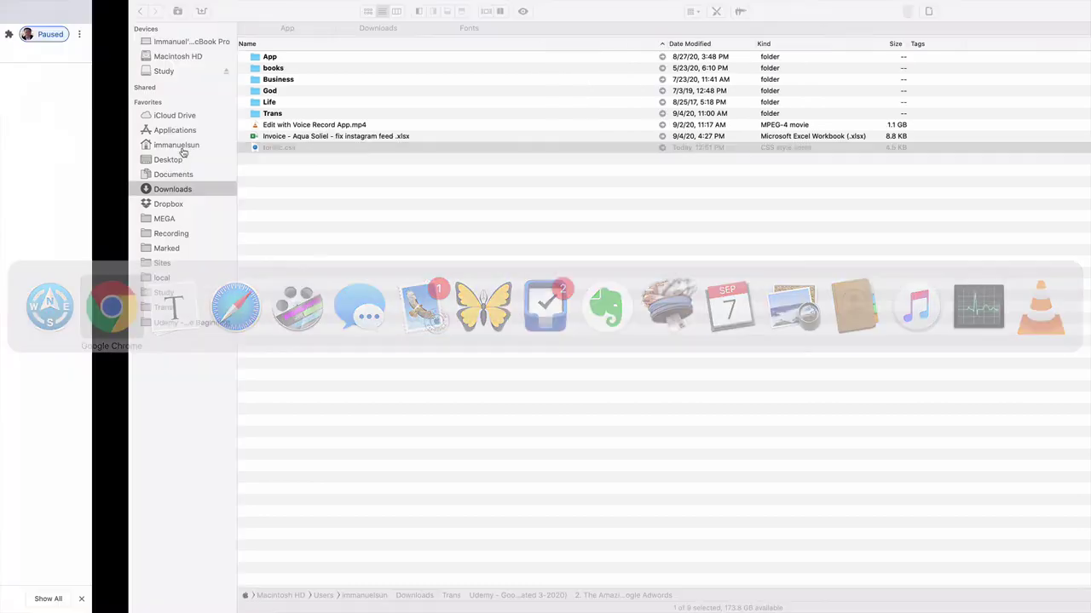
pyautogui.moveTo(77, 5)
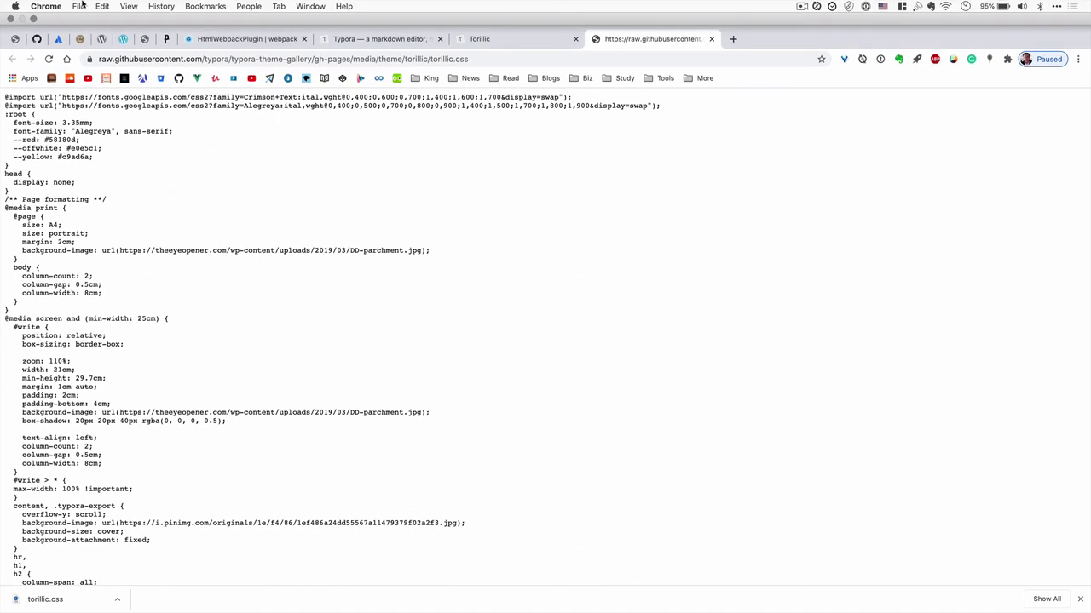
pyautogui.click(79, 6)
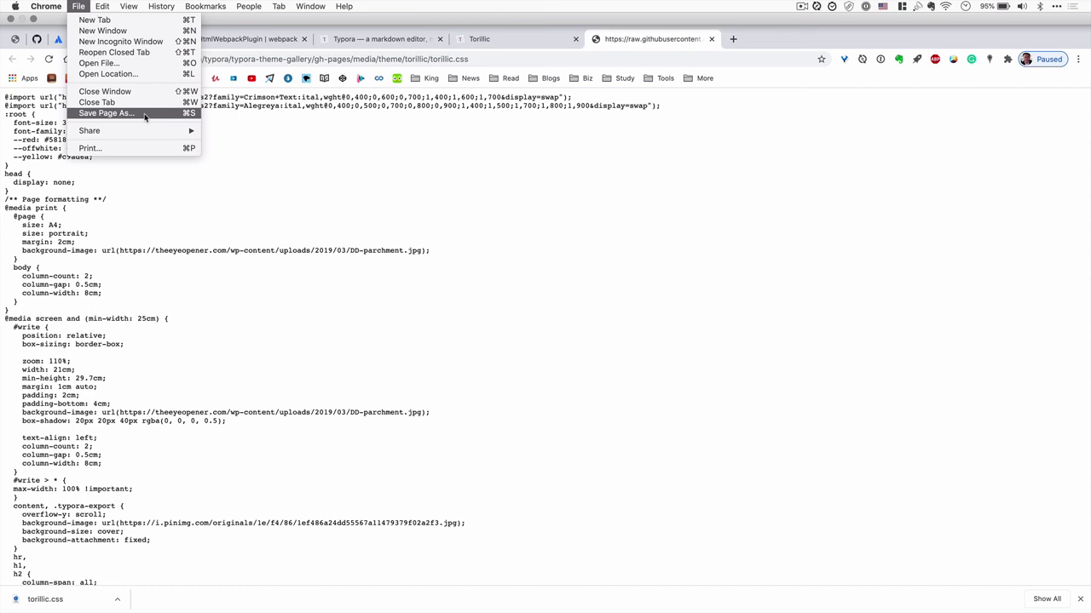
pyautogui.press('ctrl+super+f')
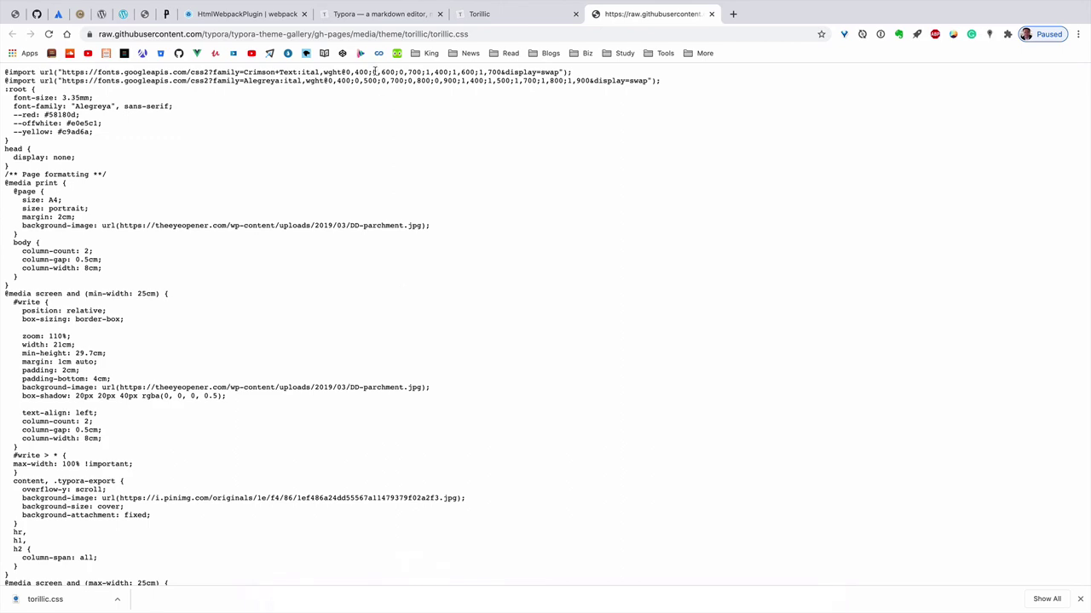
pyautogui.click(363, 30)
pyautogui.press('super+Tab')
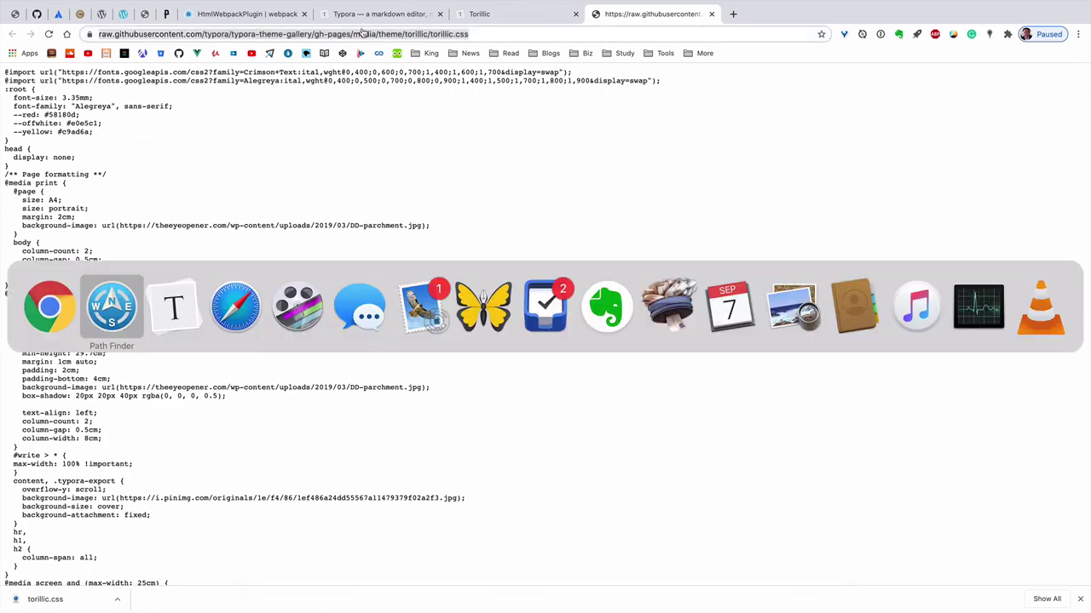
pyautogui.press('super+Tab')
pyautogui.press('super+Tab')
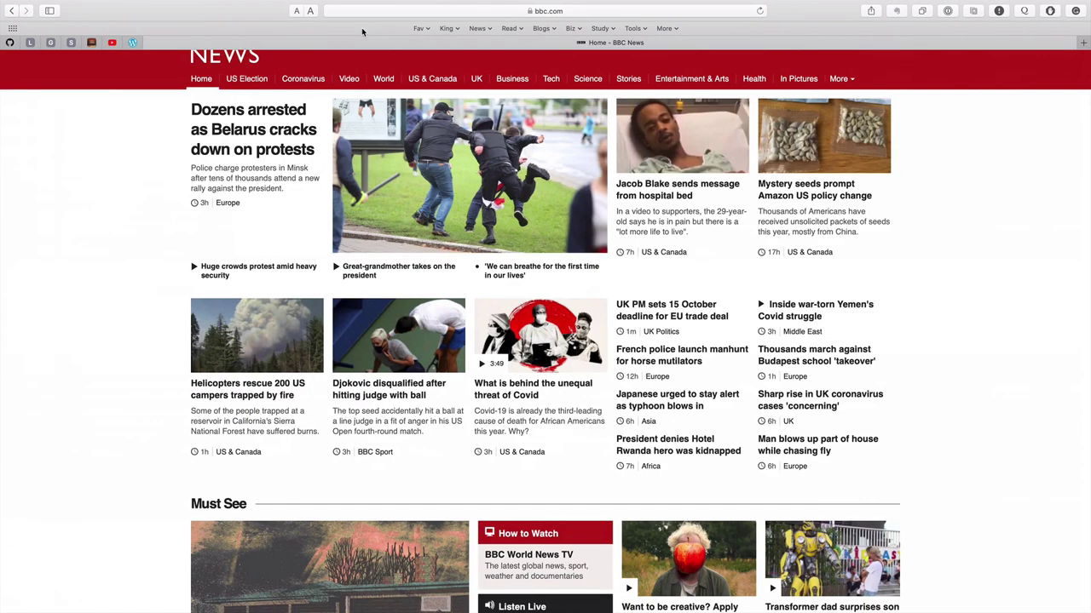
pyautogui.press('super+t')
pyautogui.press('super+v')
pyautogui.press('Return')
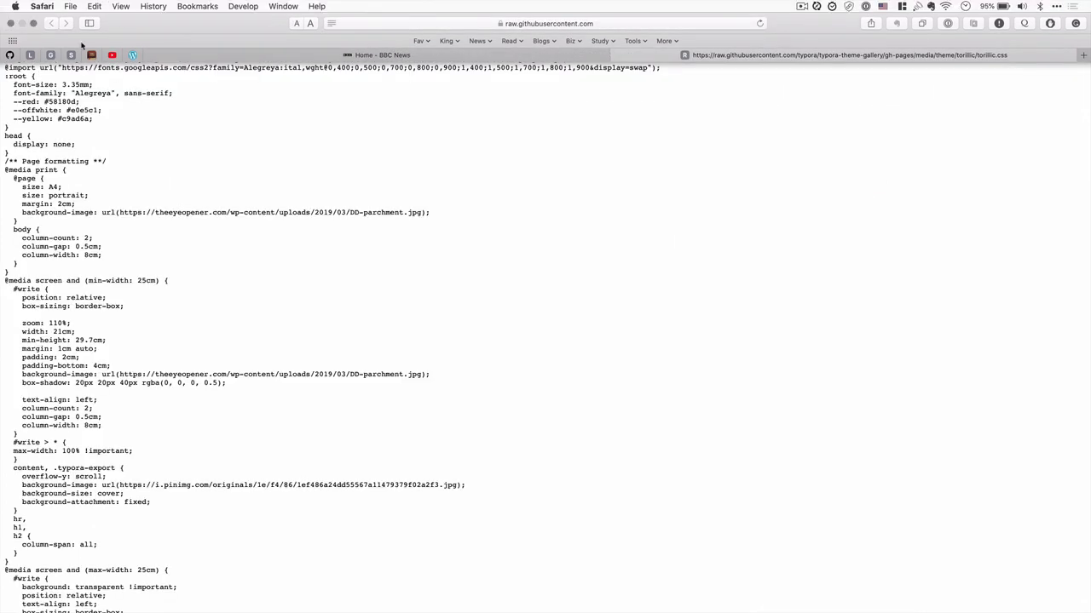
# Step: Prepare to save the Safari page as torillic.css in Page Source format without the .webarchive extension, and cancel the save
pyautogui.click(71, 6)
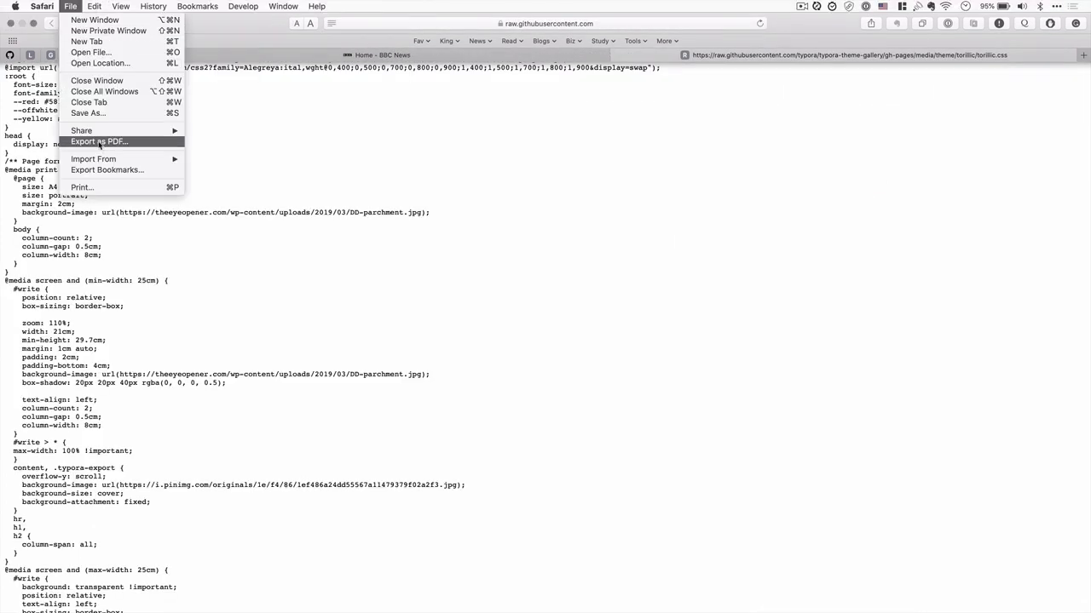
pyautogui.click(96, 114)
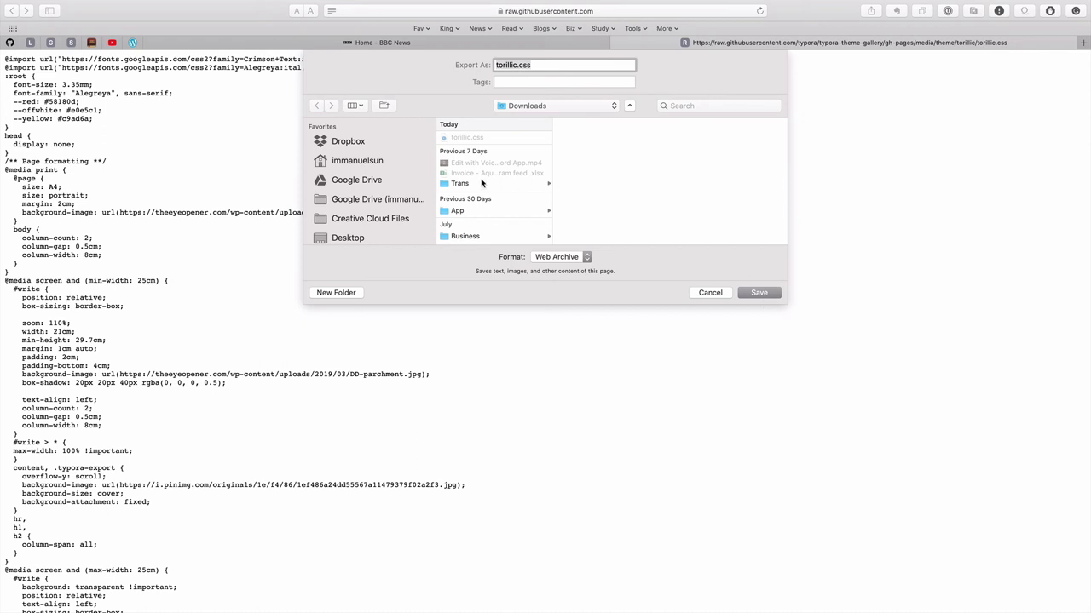
pyautogui.click(534, 66)
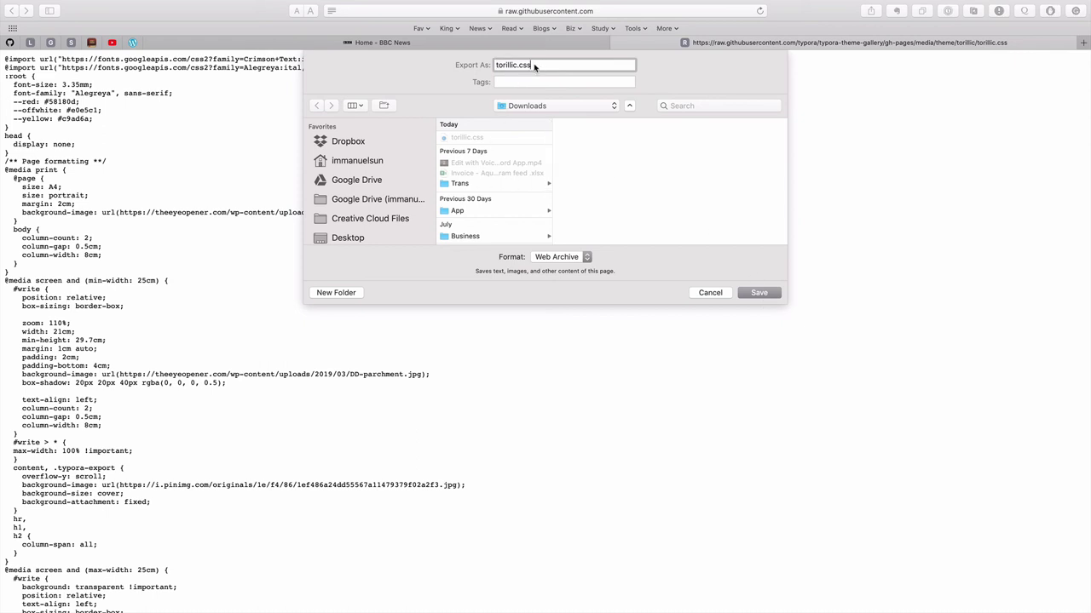
pyautogui.click(517, 68)
pyautogui.click(559, 256)
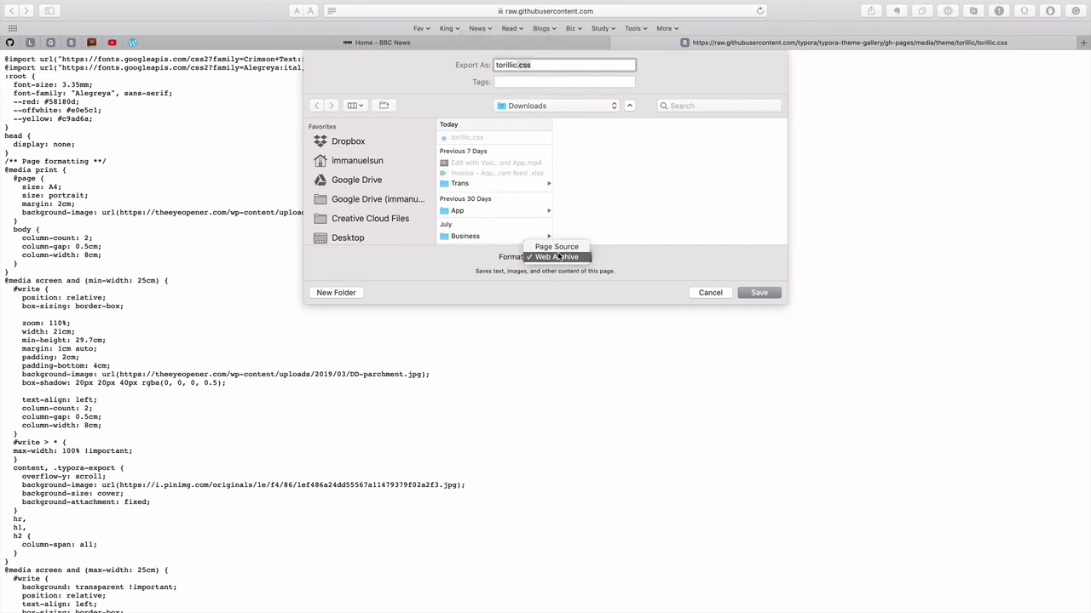
pyautogui.click(554, 247)
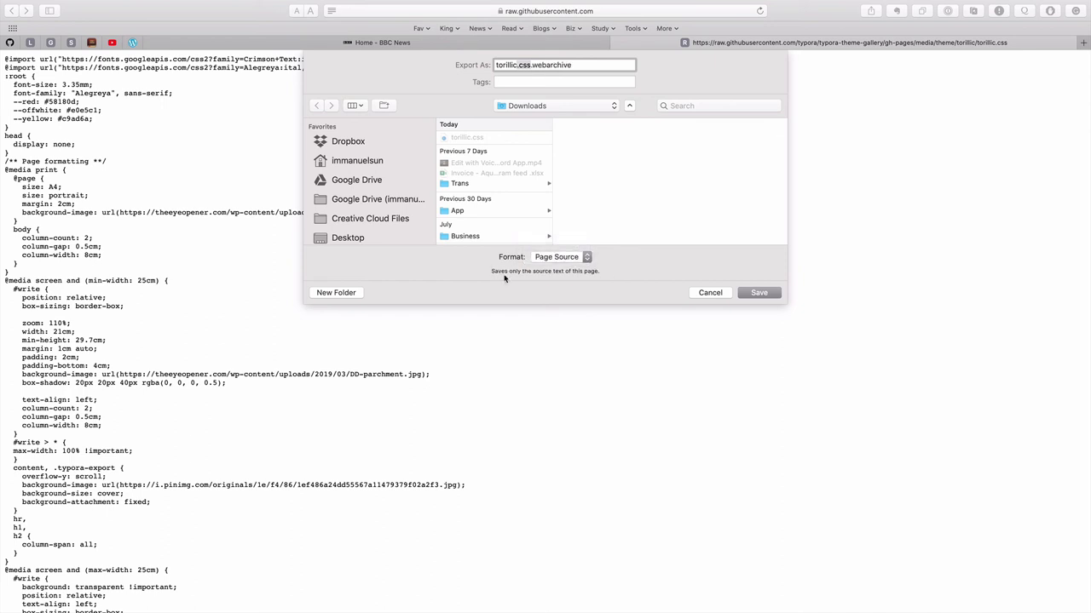
pyautogui.click(574, 65)
pyautogui.click(562, 259)
pyautogui.click(558, 267)
pyautogui.click(570, 66)
pyautogui.click(558, 258)
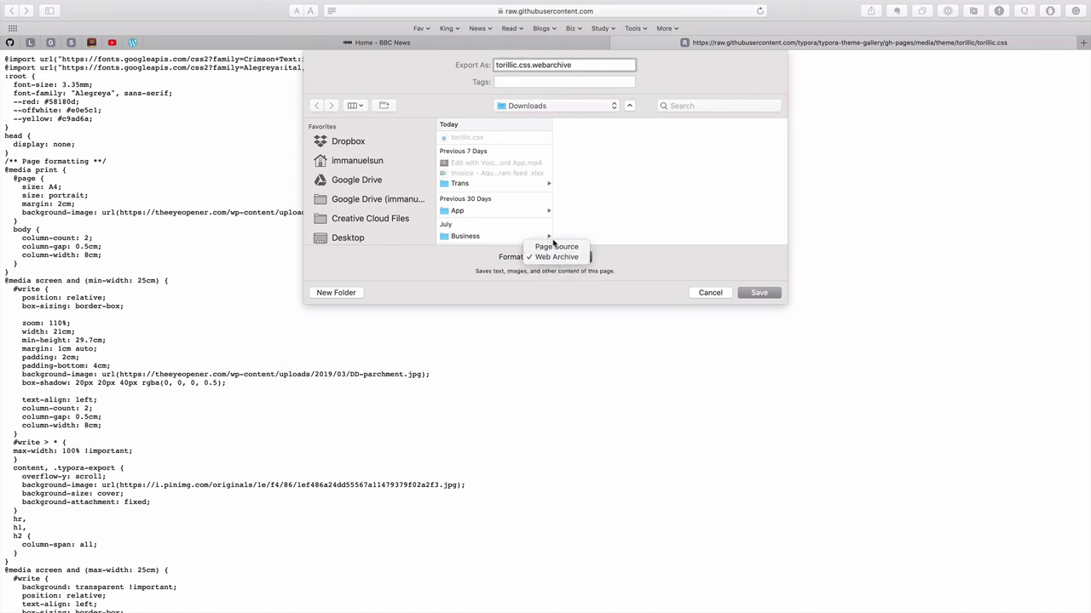
pyautogui.click(553, 247)
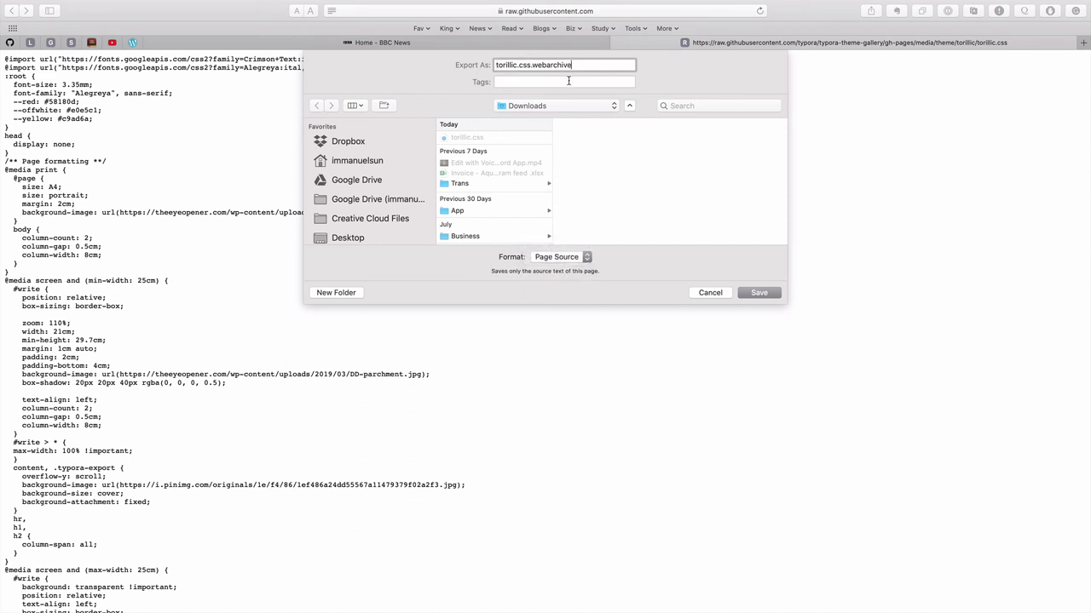
pyautogui.moveTo(573, 65); pyautogui.dragTo(530, 66)
pyautogui.press('BackSpace')
pyautogui.click(712, 293)
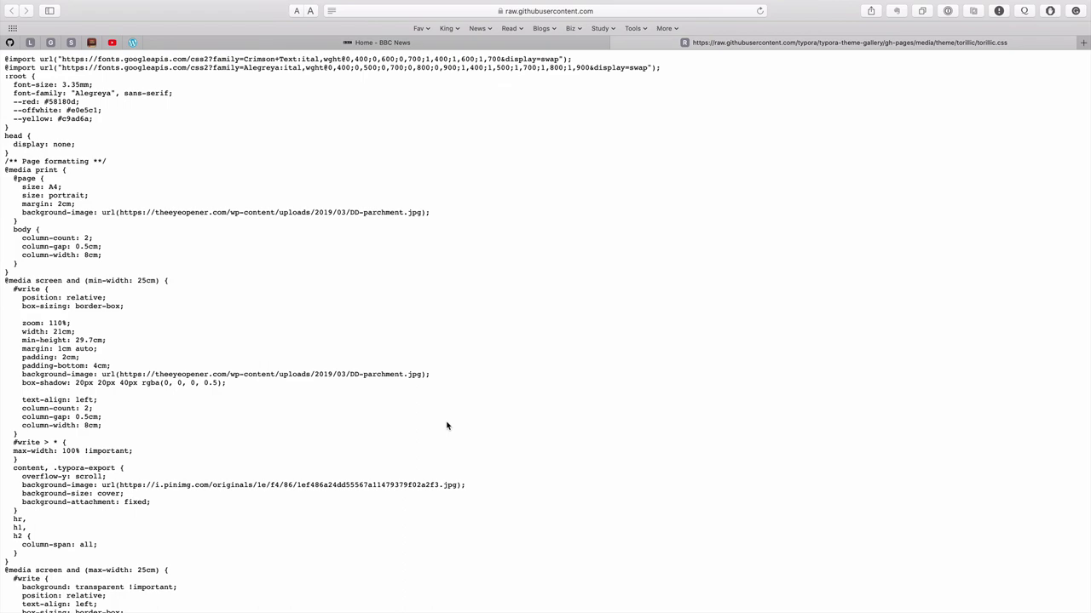
# Step: Switch back to Path Finder to view torillic.css in the Downloads folder, and clear the file selection
pyautogui.press('super+Tab')
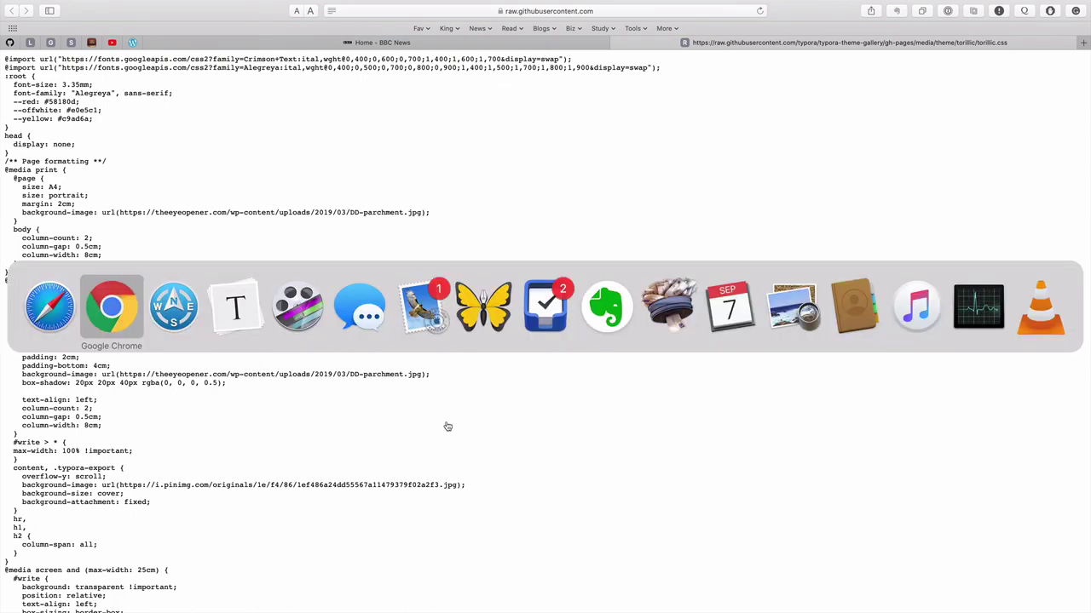
pyautogui.press('super+shift+Tab')
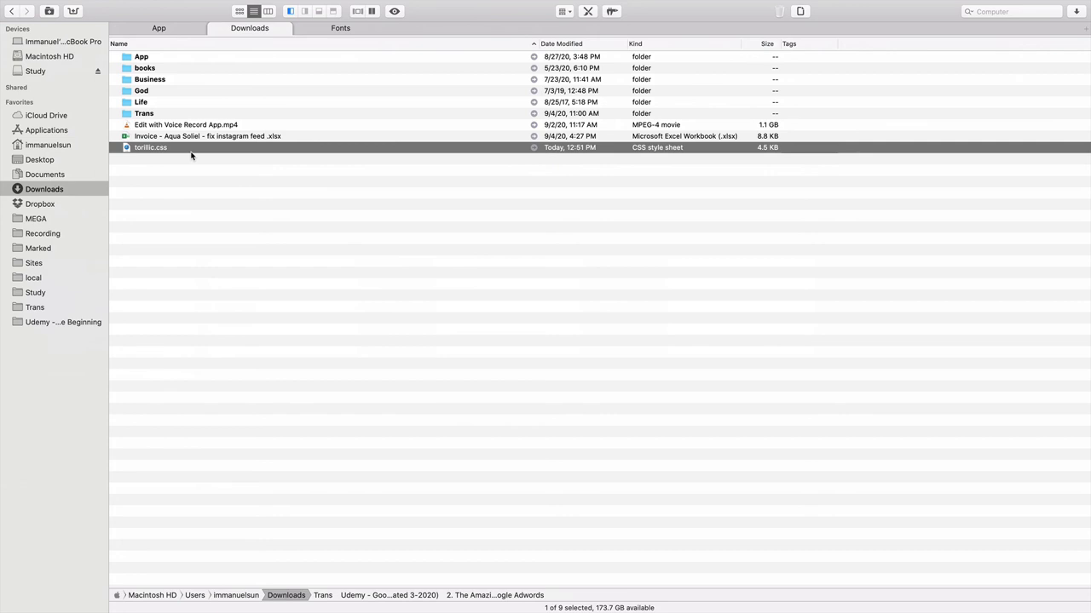
pyautogui.click(243, 290)
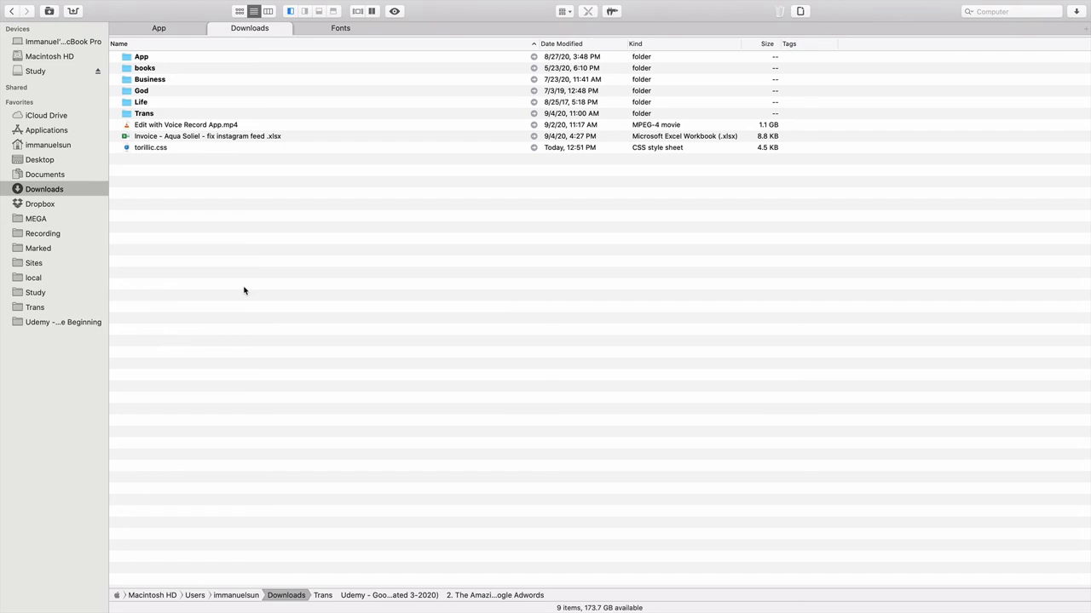
# Step: Switch to the Custom Themes.md document in Typora
pyautogui.press('super+Tab')
pyautogui.press('super+Tab')
pyautogui.press('Tab')
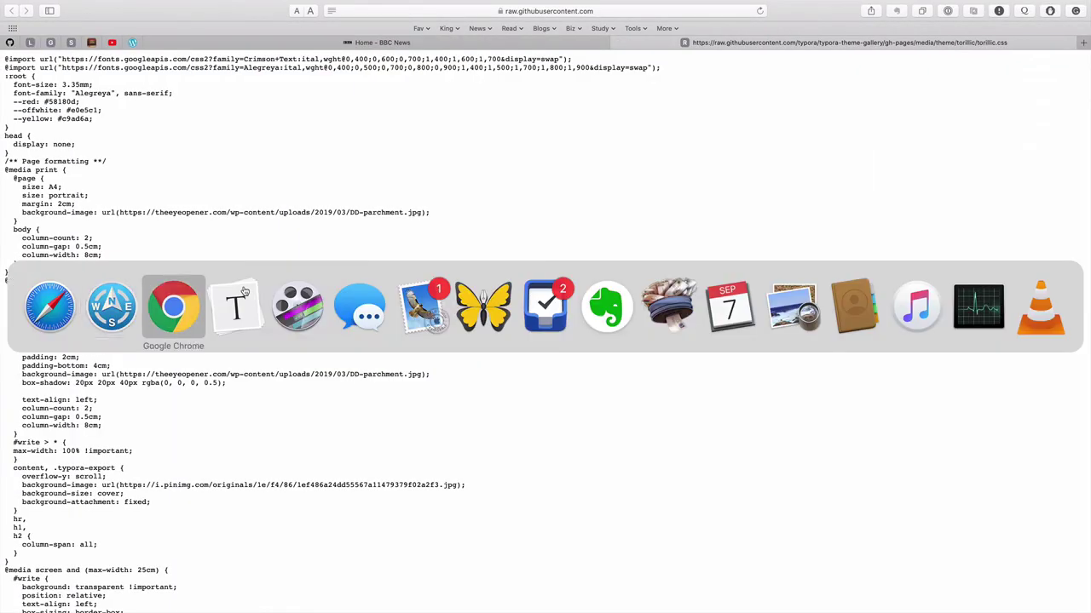
pyautogui.press('Tab')
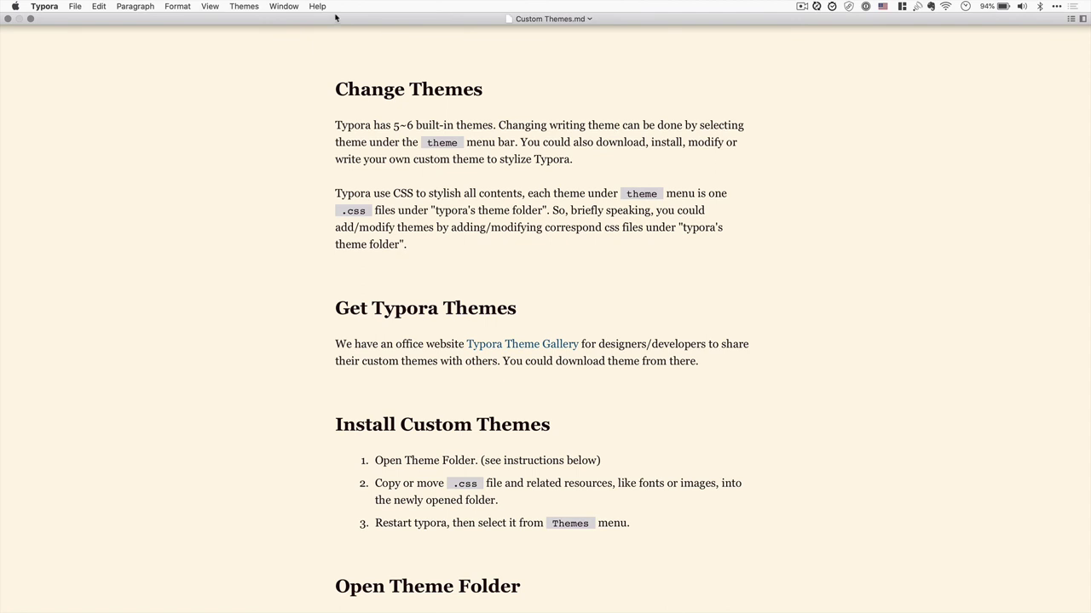
pyautogui.moveTo(31, 13)
pyautogui.click(55, 7)
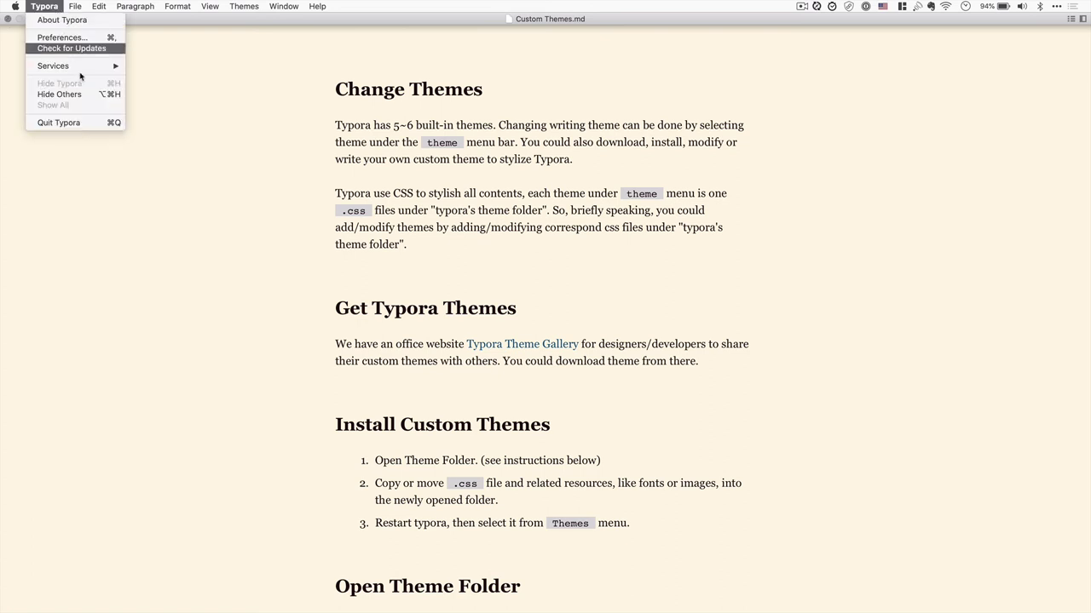
pyautogui.click(253, 115)
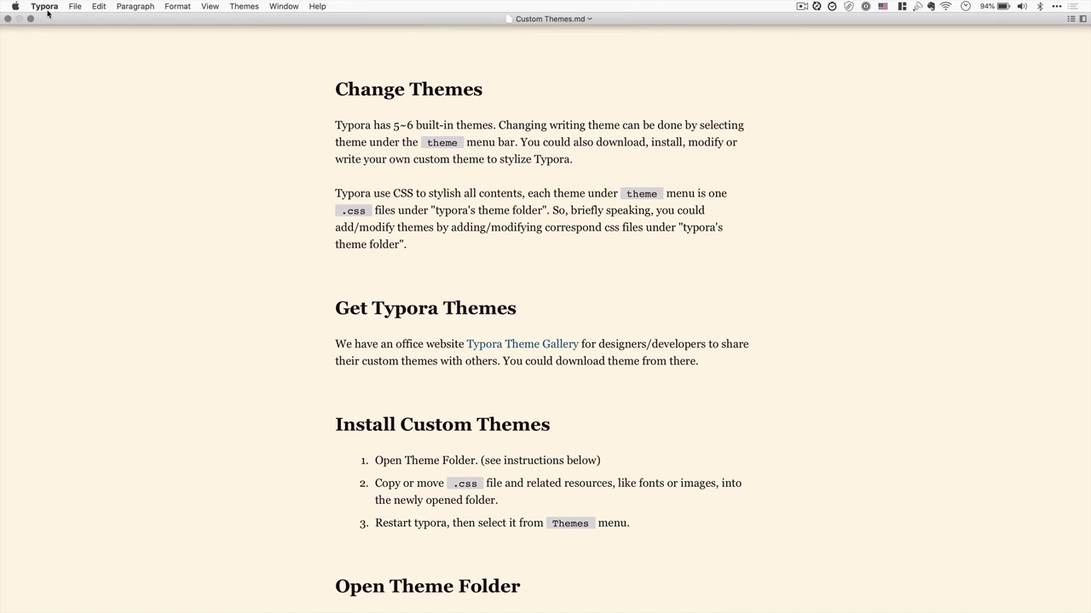
pyautogui.click(74, 6)
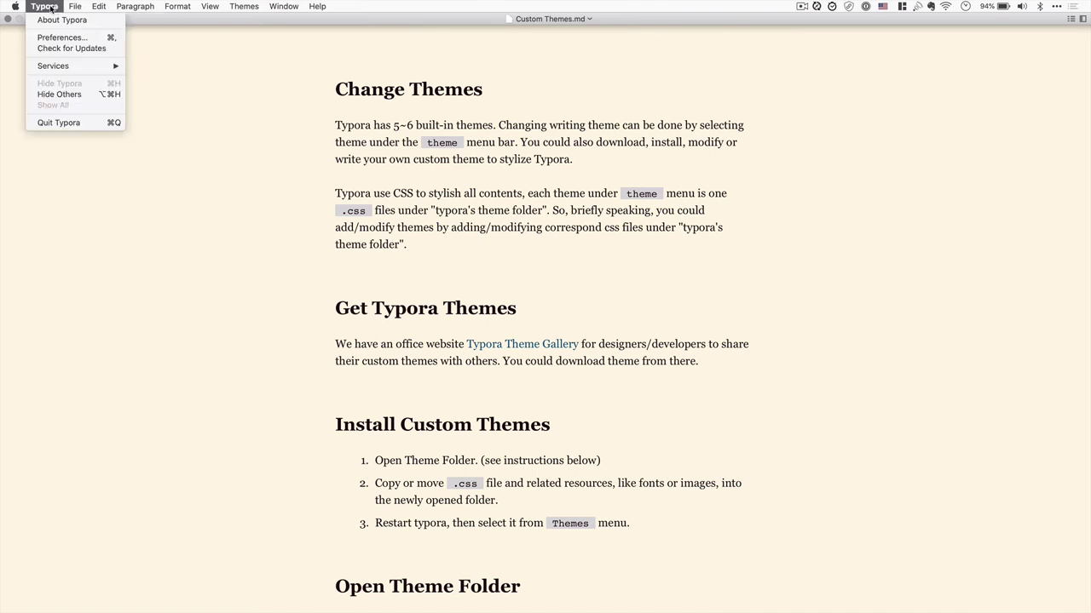
pyautogui.press('super+Tab')
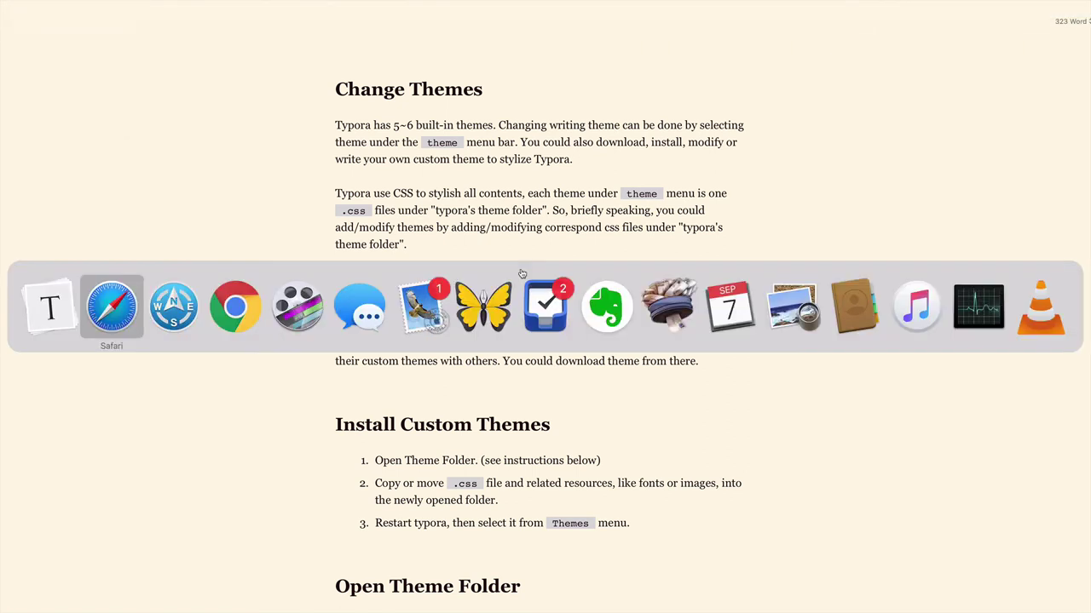
# Step: Select torillic.css in Path Finder's Downloads folder and switch back to Typora
pyautogui.press('super+Tab')
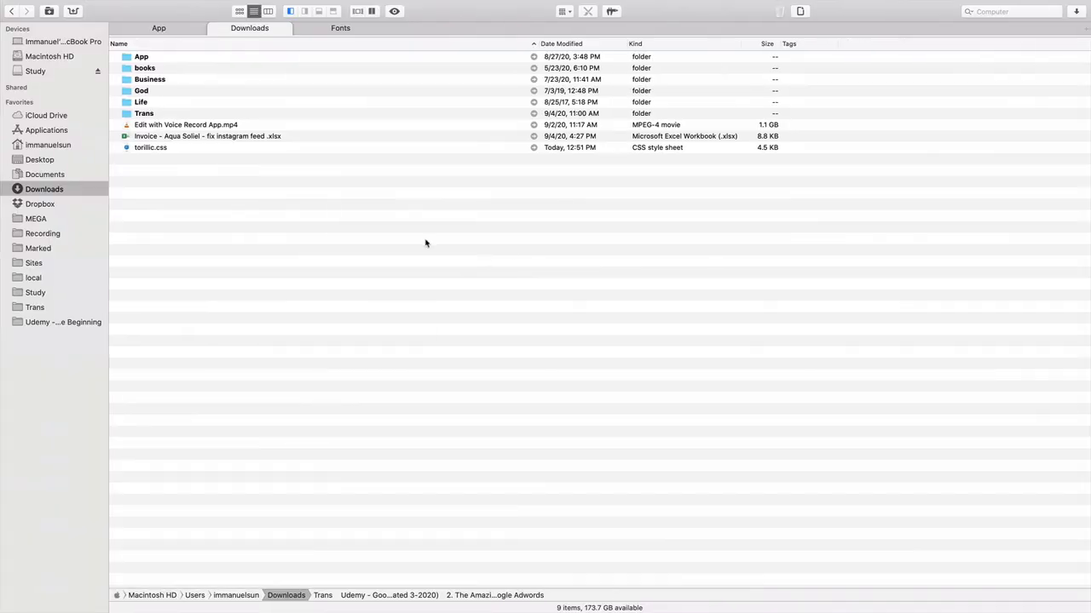
pyautogui.click(166, 148)
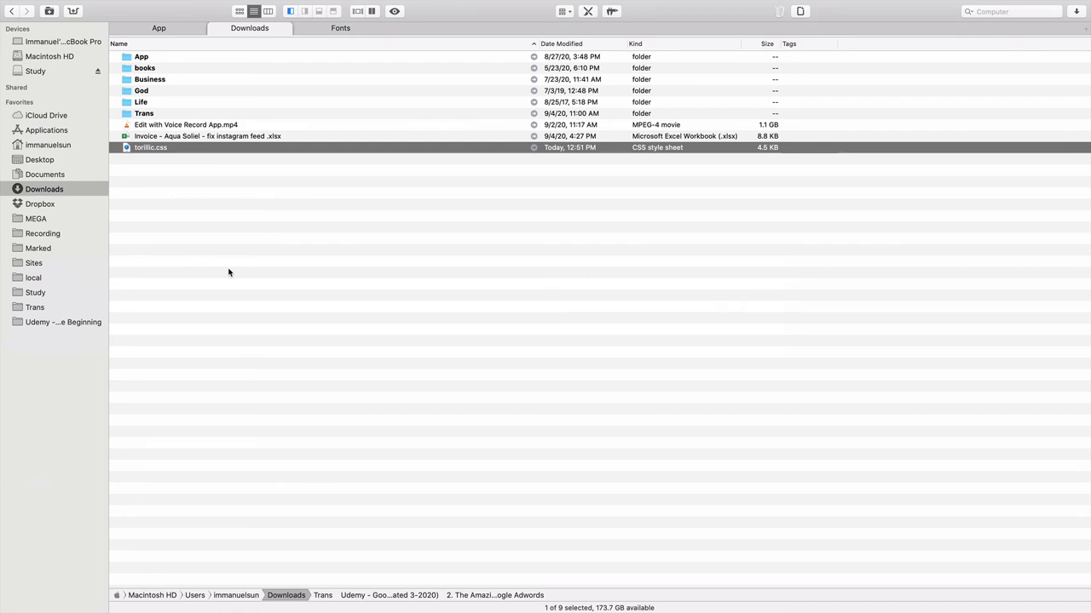
pyautogui.press('super+Tab')
pyautogui.press('super+Tab')
pyautogui.press('super+shift+Tab')
pyautogui.press('super+shift+Tab')
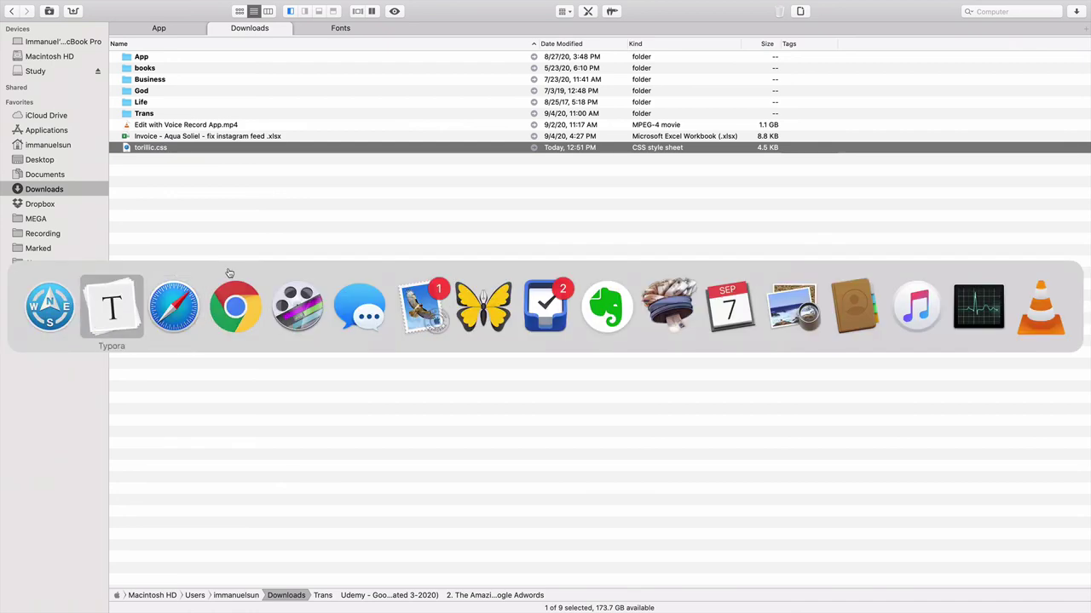
pyautogui.press('super+shift+Tab')
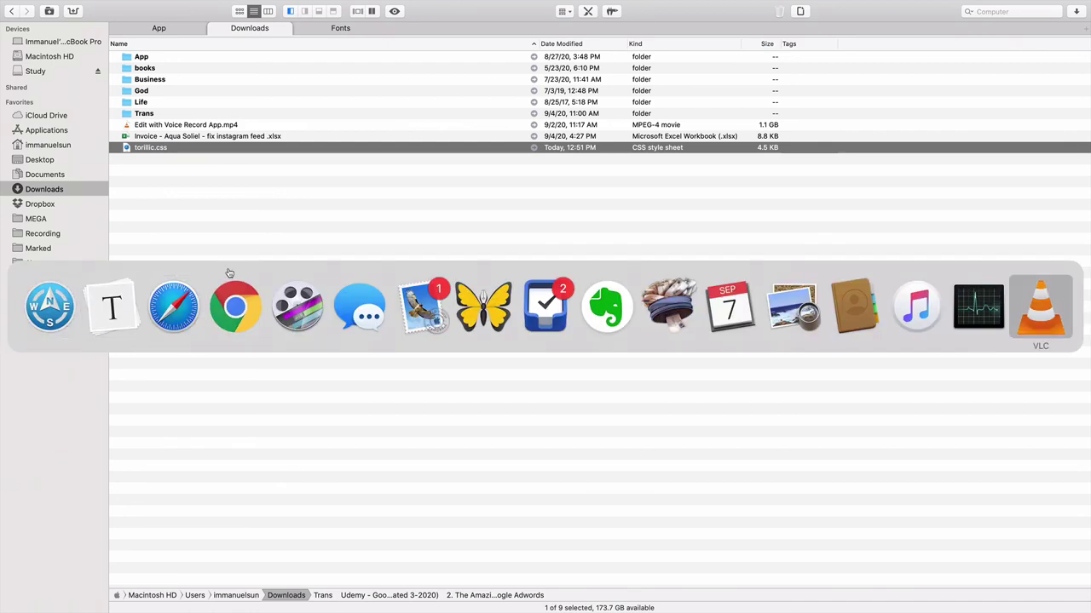
pyautogui.press('super+Tab')
pyautogui.press('super+Tab')
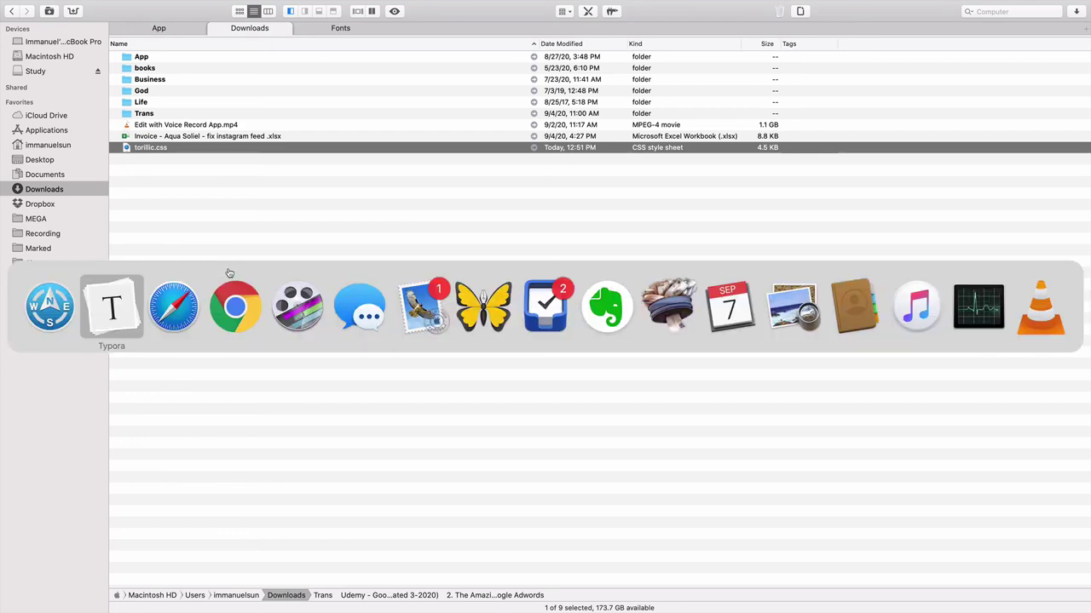
pyautogui.press('super+Tab')
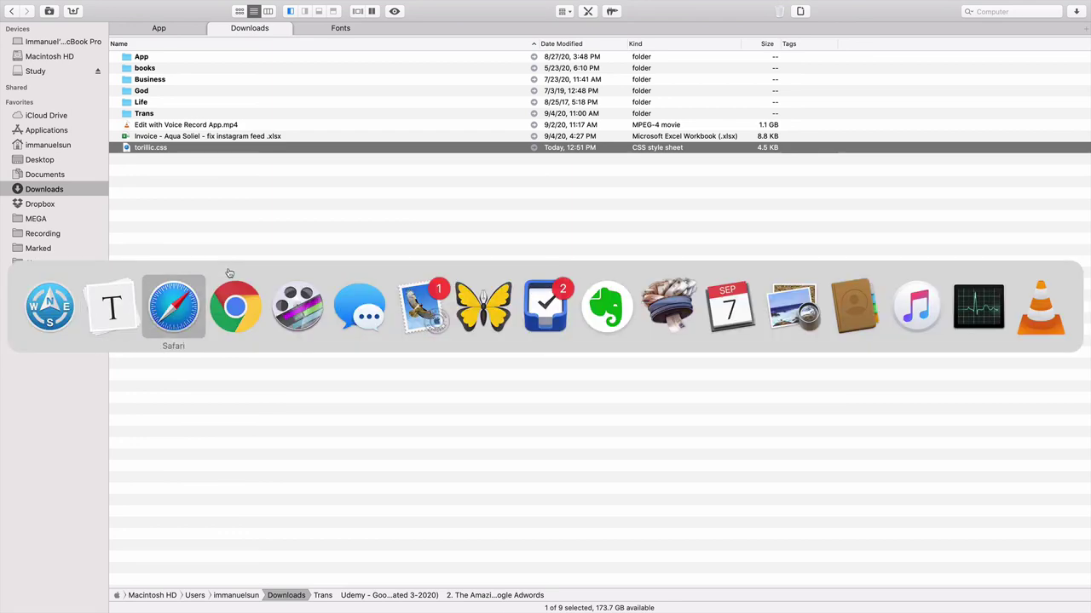
pyautogui.press('super+shift+Tab')
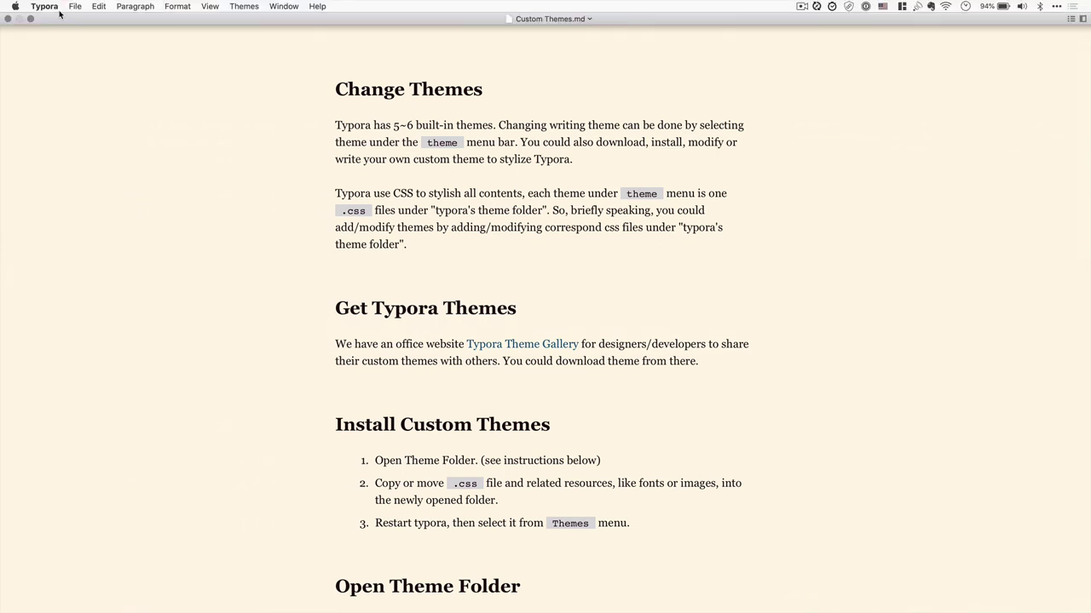
# Step: View the theme options in Typora's Appearance preferences, and close the preferences window
pyautogui.click(45, 6)
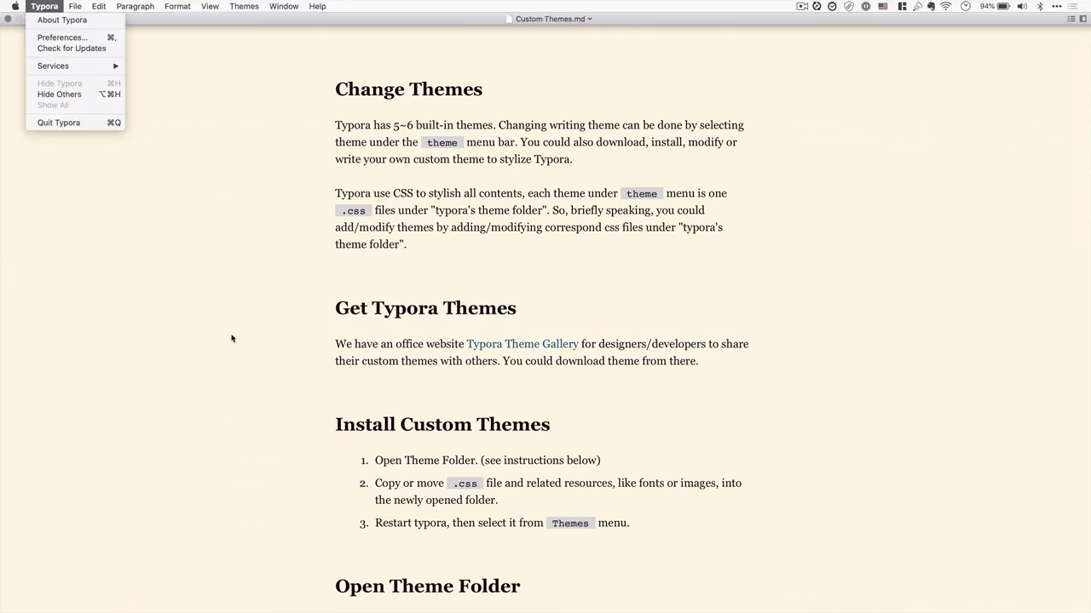
pyautogui.click(60, 39)
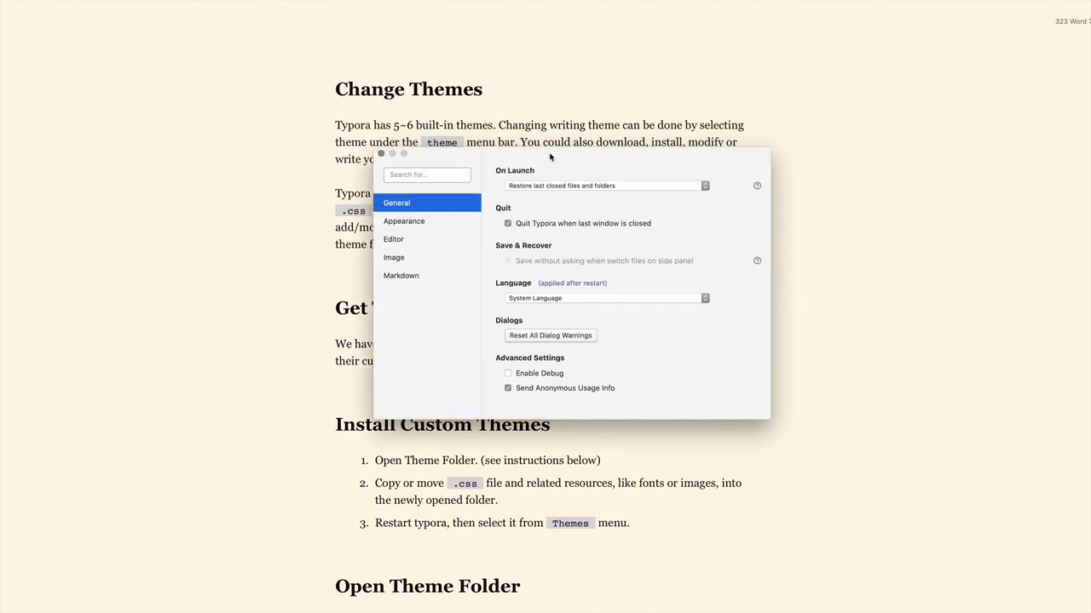
pyautogui.moveTo(486, 158); pyautogui.dragTo(437, 159)
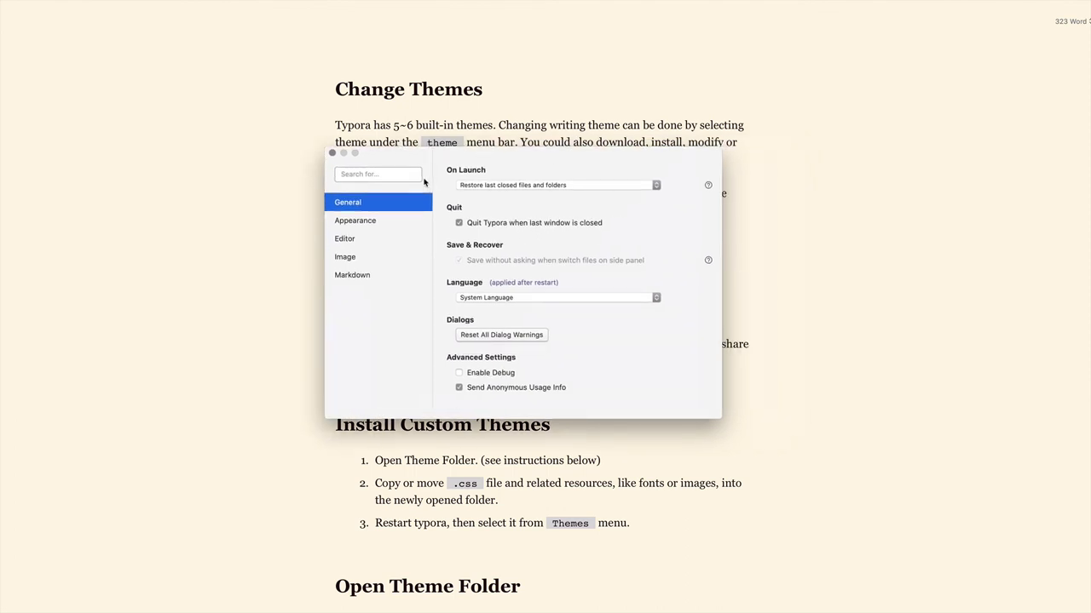
pyautogui.click(371, 228)
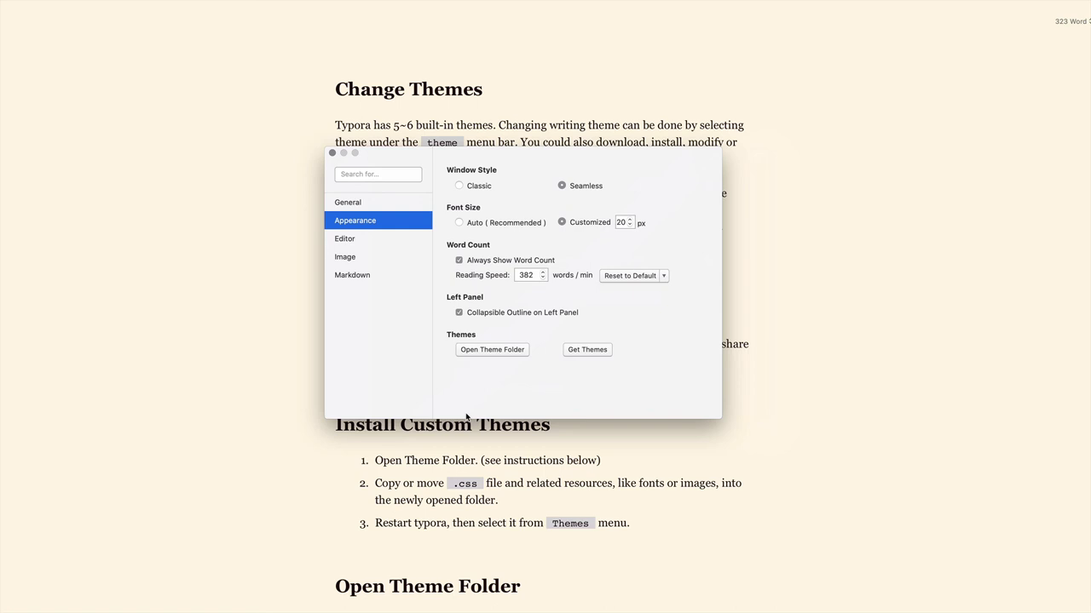
pyautogui.click(331, 154)
pyautogui.moveTo(209, 3)
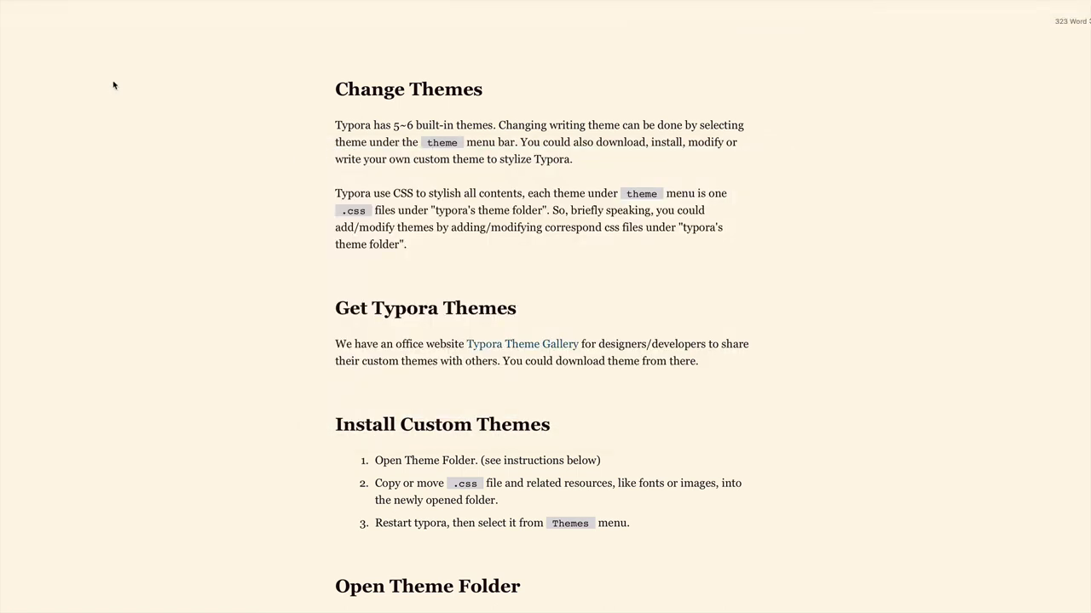
pyautogui.moveTo(81, 1)
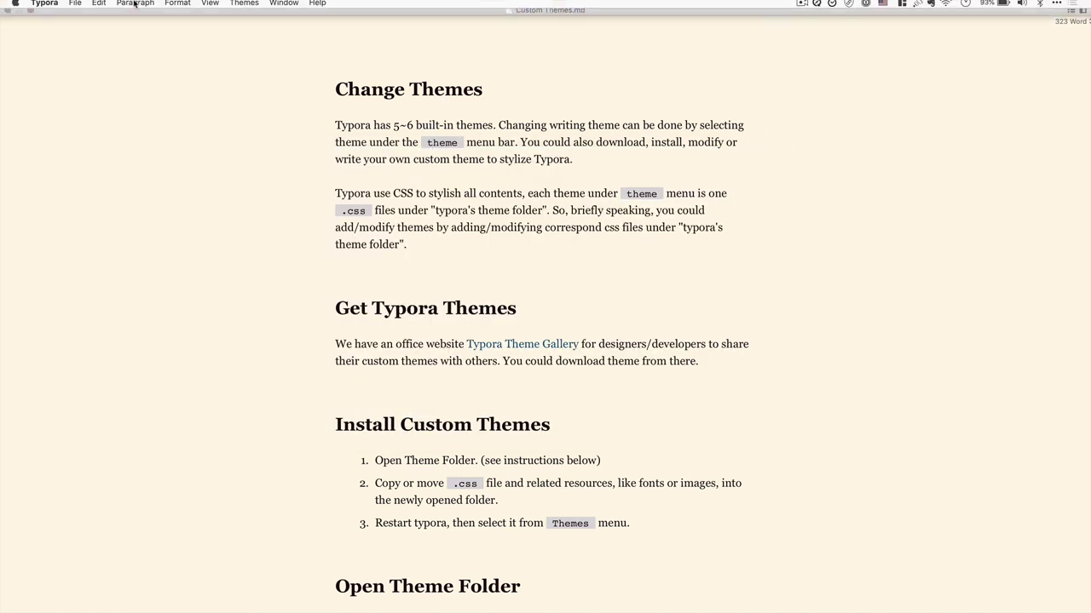
pyautogui.click(46, 7)
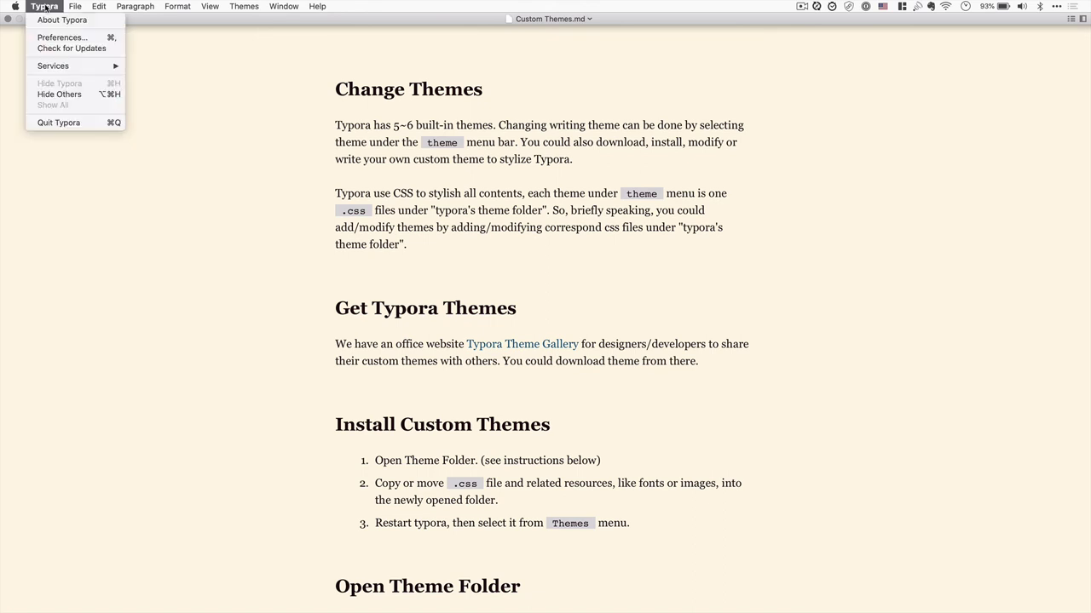
pyautogui.click(85, 312)
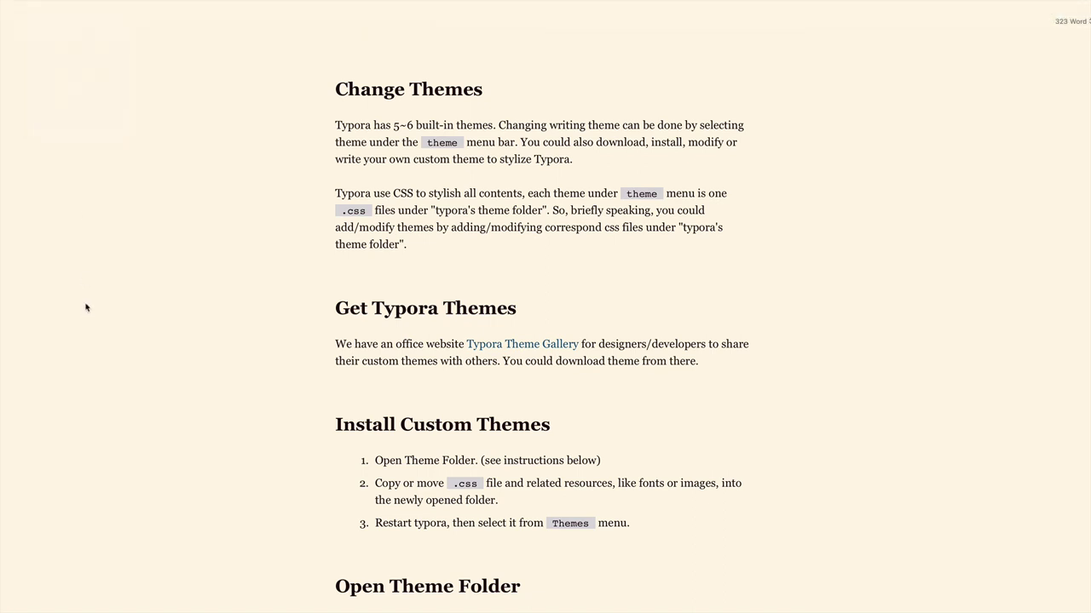
# Step: Try to open the theme folder from Typora's Appearance preferences, returning to the preferences window after each attempt
pyautogui.click(45, 6)
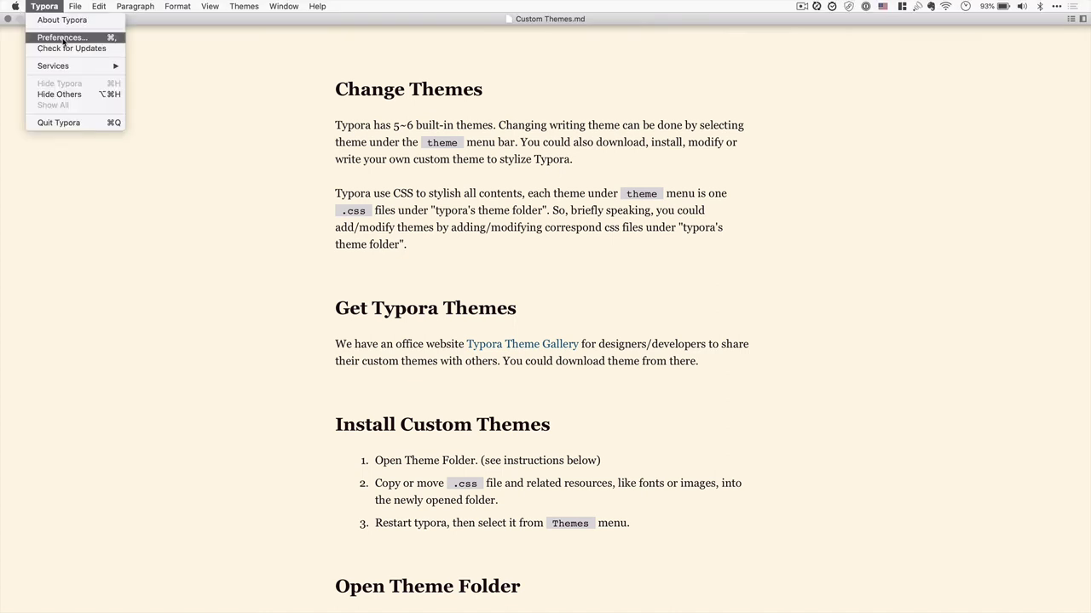
pyautogui.click(62, 39)
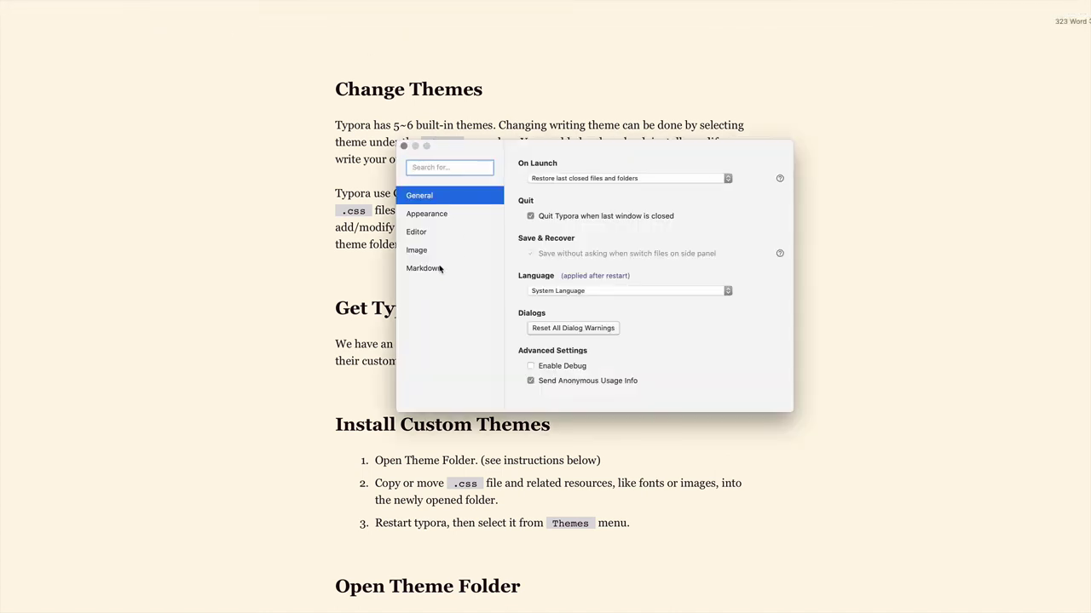
pyautogui.click(431, 218)
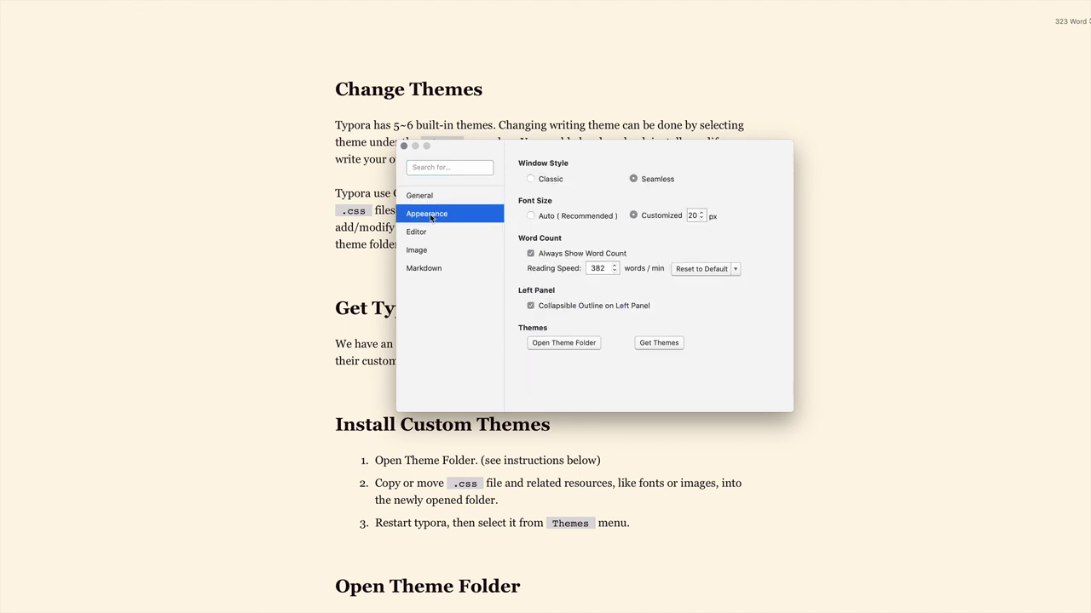
pyautogui.click(559, 343)
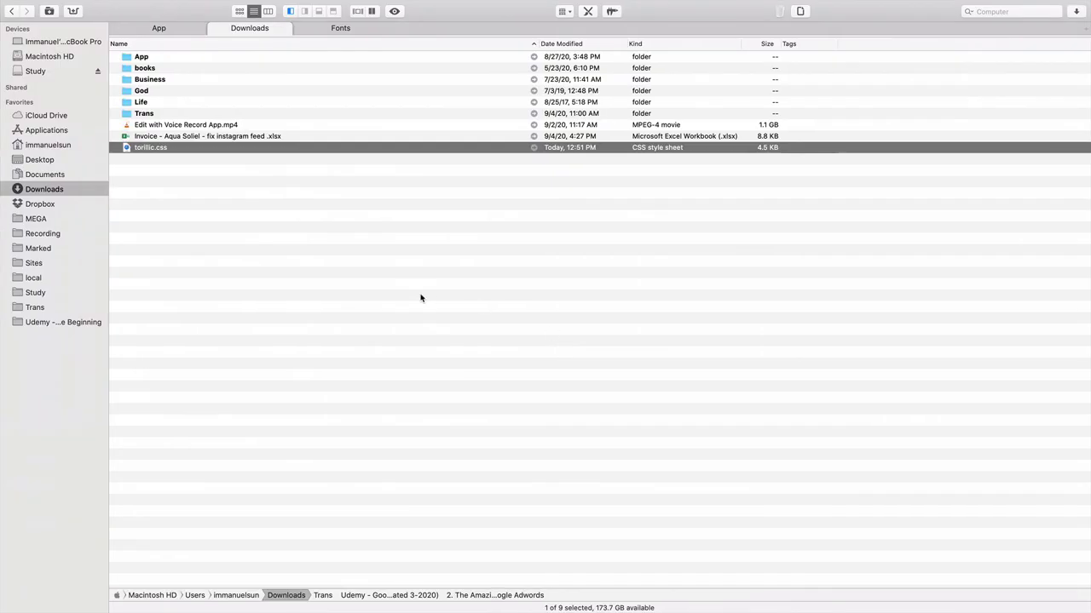
pyautogui.hotkey('ctrl', 'Left')
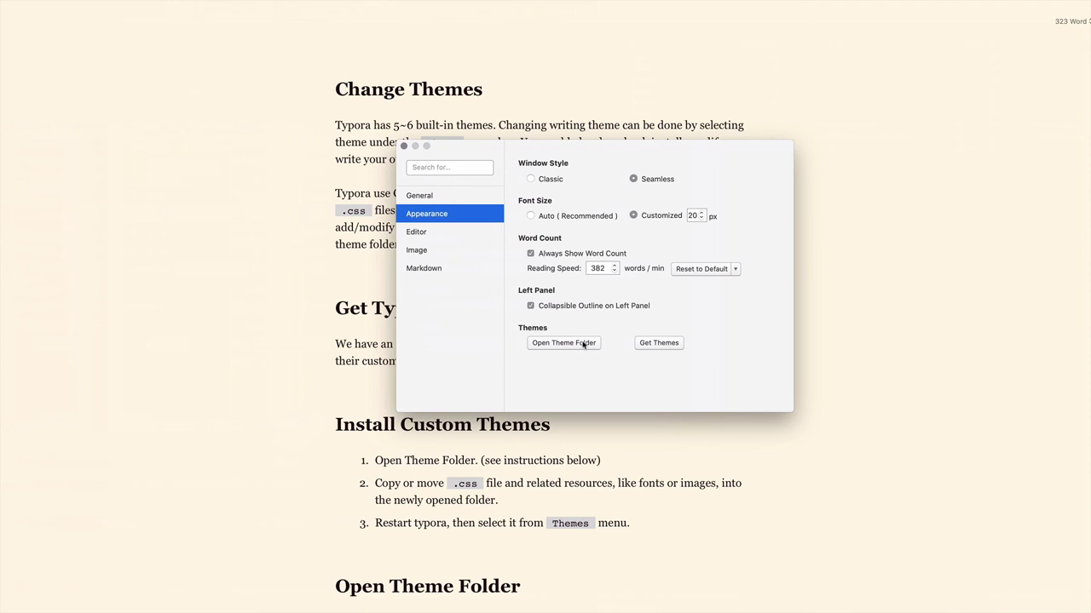
pyautogui.click(584, 343)
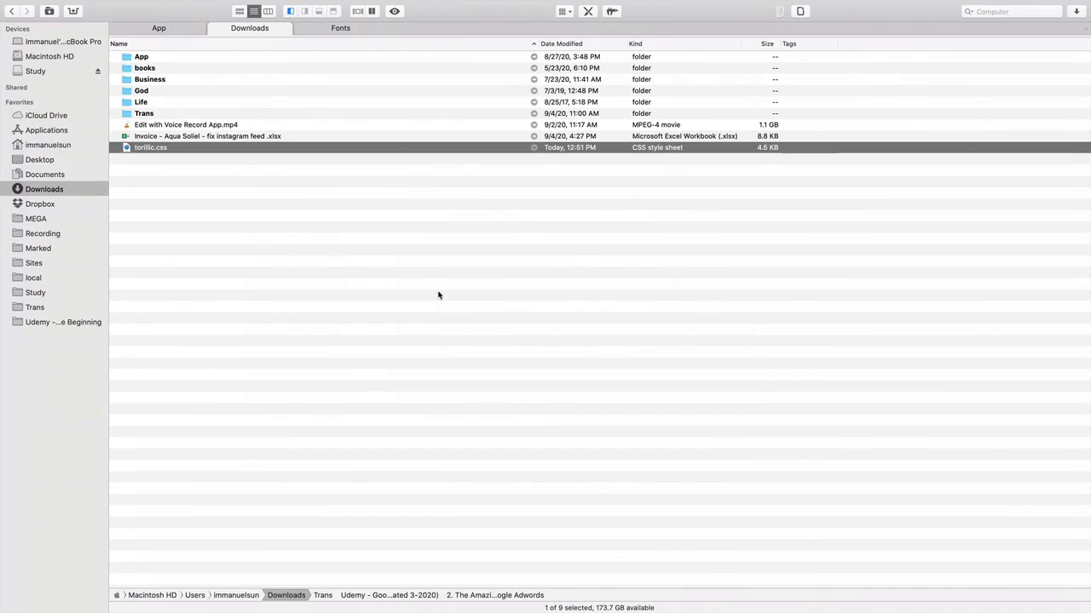
pyautogui.hotkey('ctrl', 'Left')
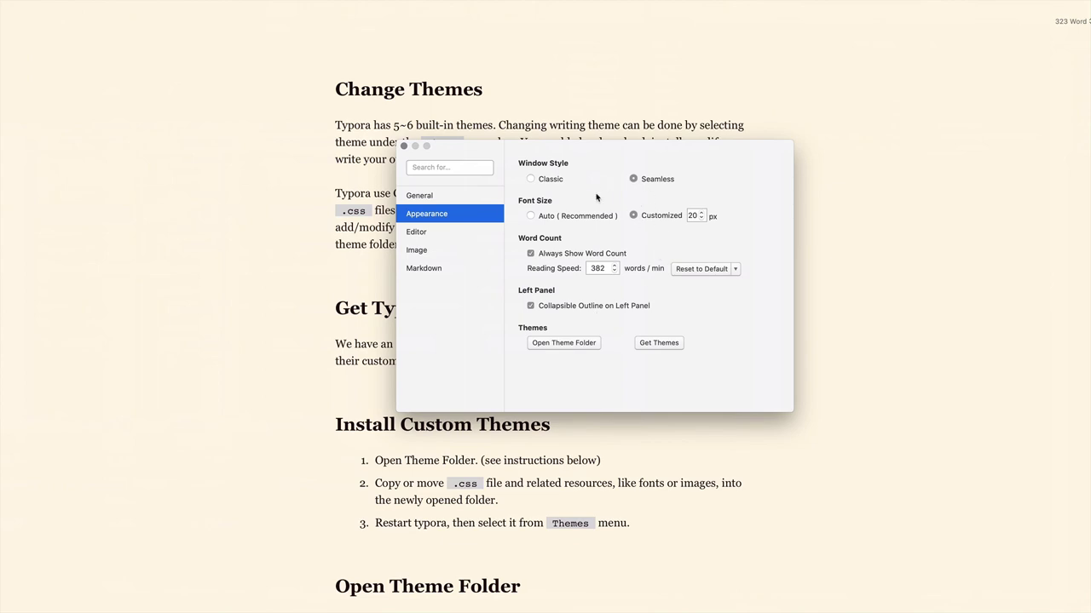
# Step: Retry opening the theme folder from the Appearance preferences, switching back from Path Finder to Typora in between
pyautogui.click(563, 342)
pyautogui.click(594, 345)
pyautogui.click(657, 343)
pyautogui.click(564, 346)
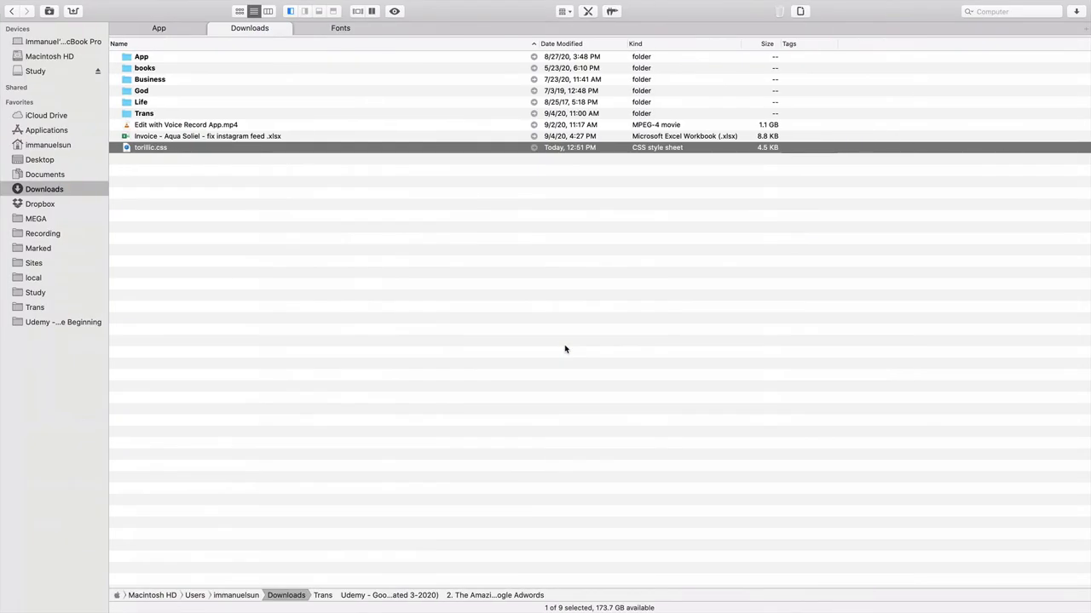
pyautogui.press('super+Tab')
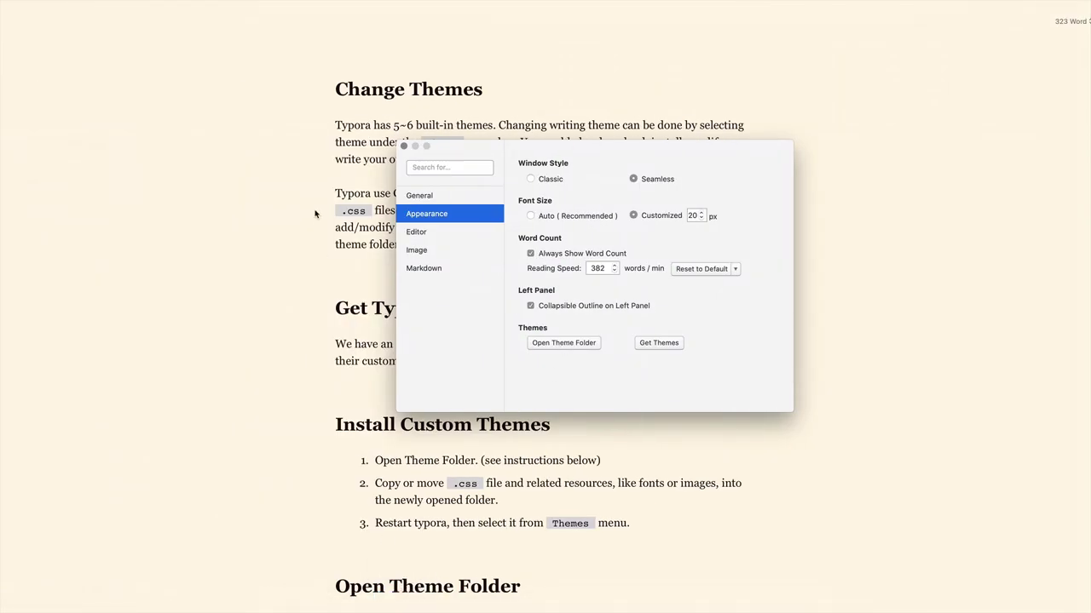
pyautogui.moveTo(309, 599)
pyautogui.click(574, 345)
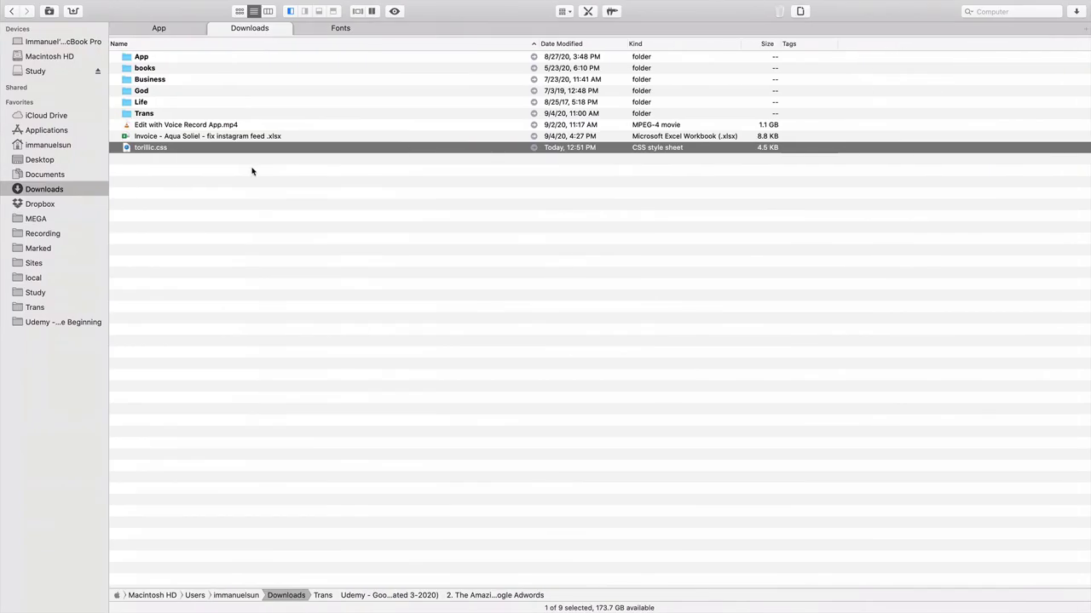
# Step: Dismiss the options for torillic.css and quit Path Finder, confirming the quit
pyautogui.rightClick(292, 148)
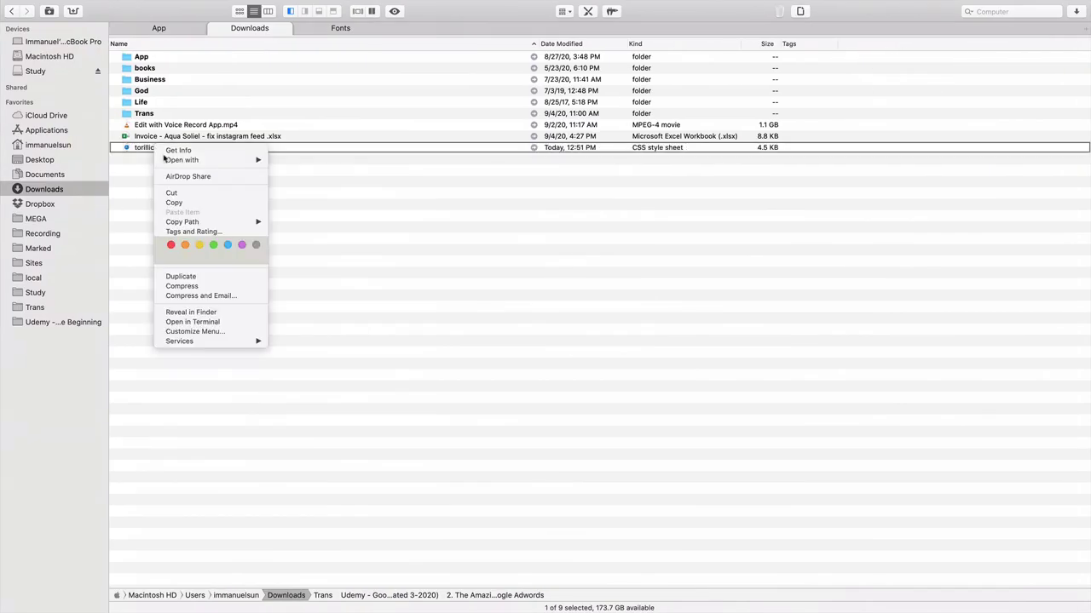
pyautogui.click(360, 275)
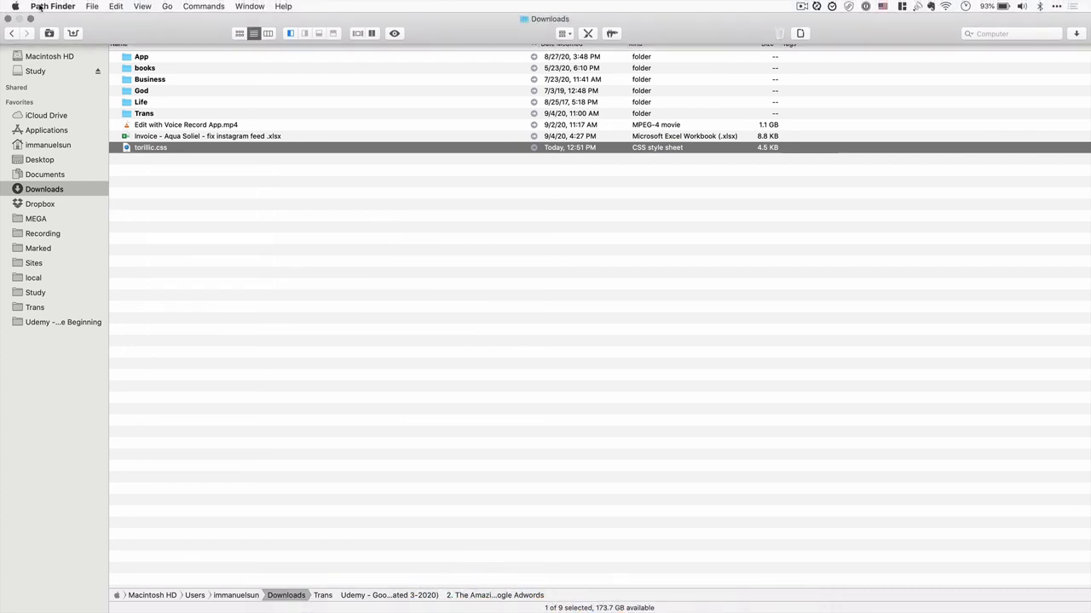
pyautogui.click(31, 8)
pyautogui.click(89, 208)
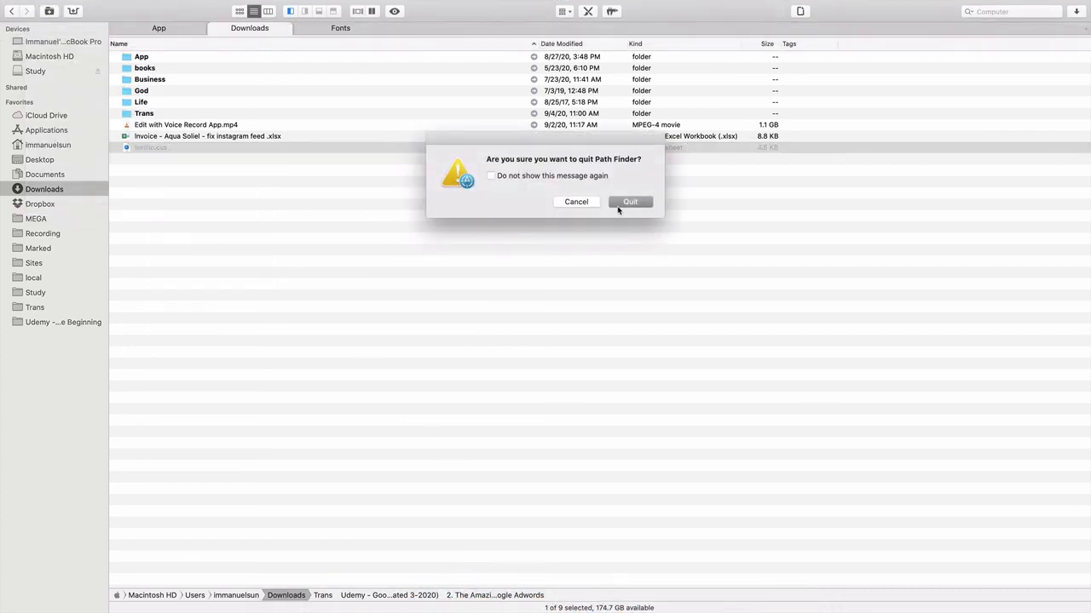
pyautogui.click(619, 206)
# Step: Return to Typora, close its preferences window and switch to the desktop
pyautogui.moveTo(674, 604)
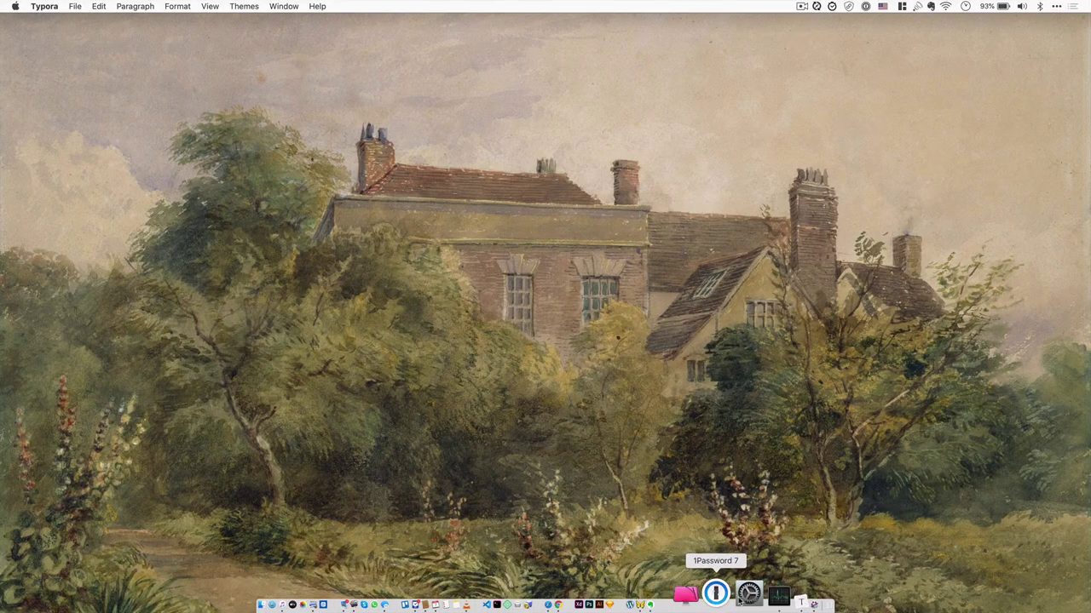
pyautogui.click(758, 594)
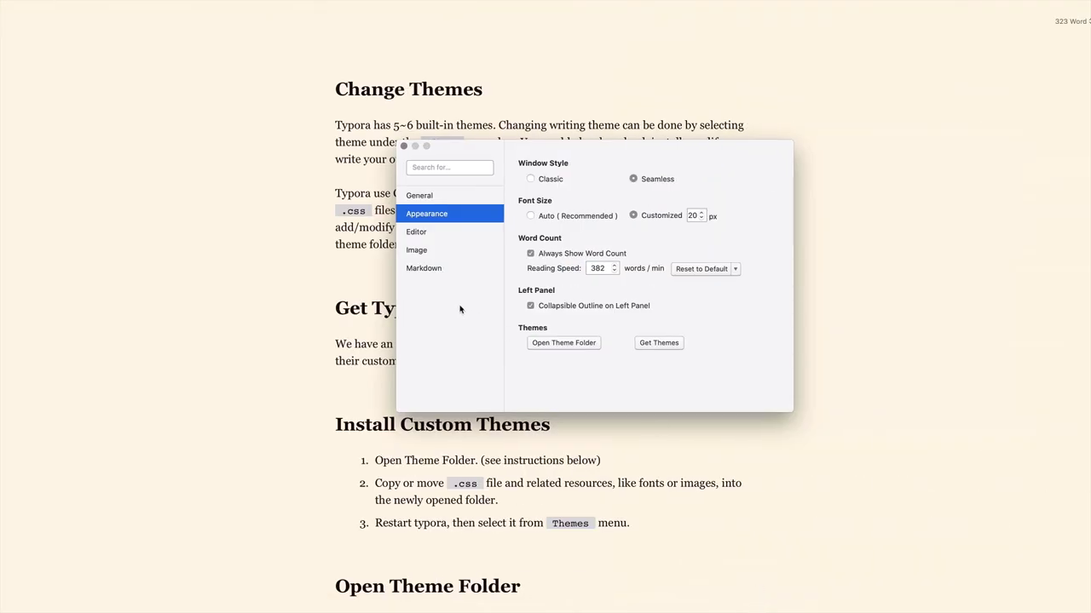
pyautogui.click(403, 145)
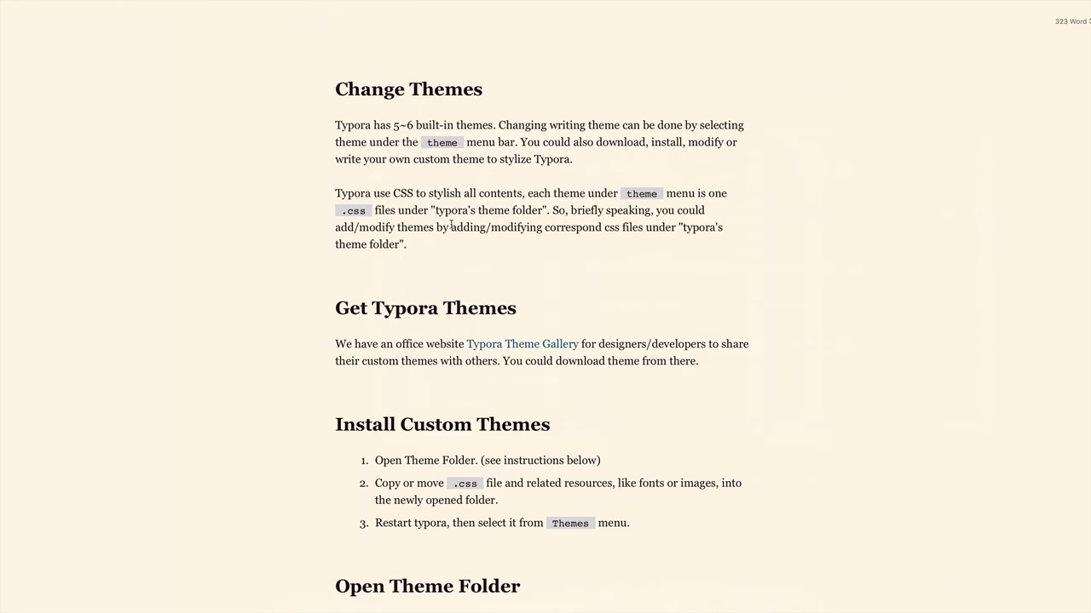
pyautogui.hotkey('ctrl', 'Left')
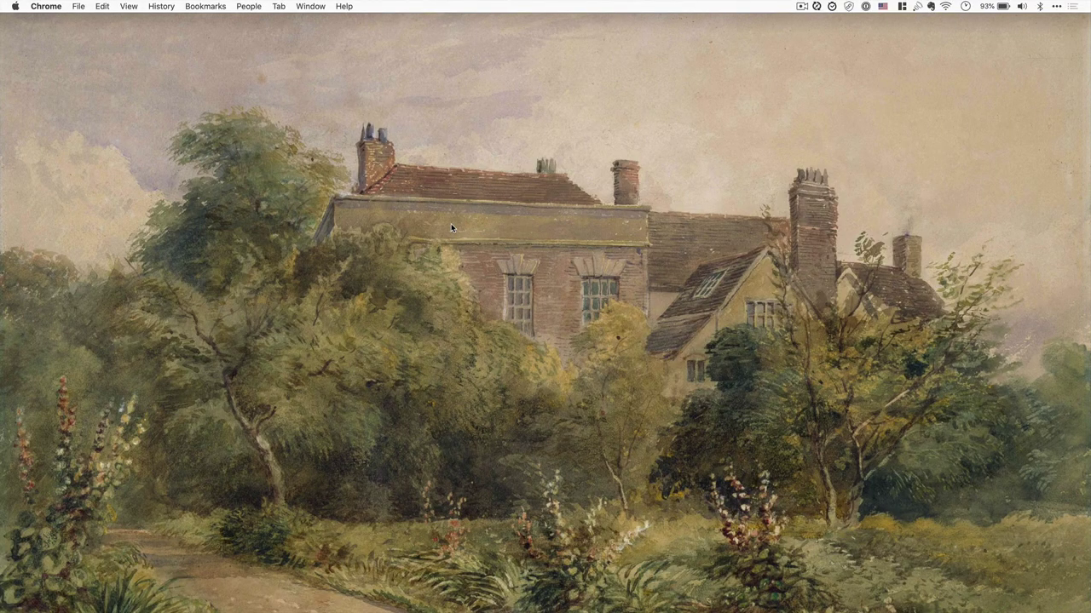
# Step: Launch Typora with a search for "typ" and open its Appearance preferences
pyautogui.press('super+space')
pyautogui.write('typ')
pyautogui.press('Return')
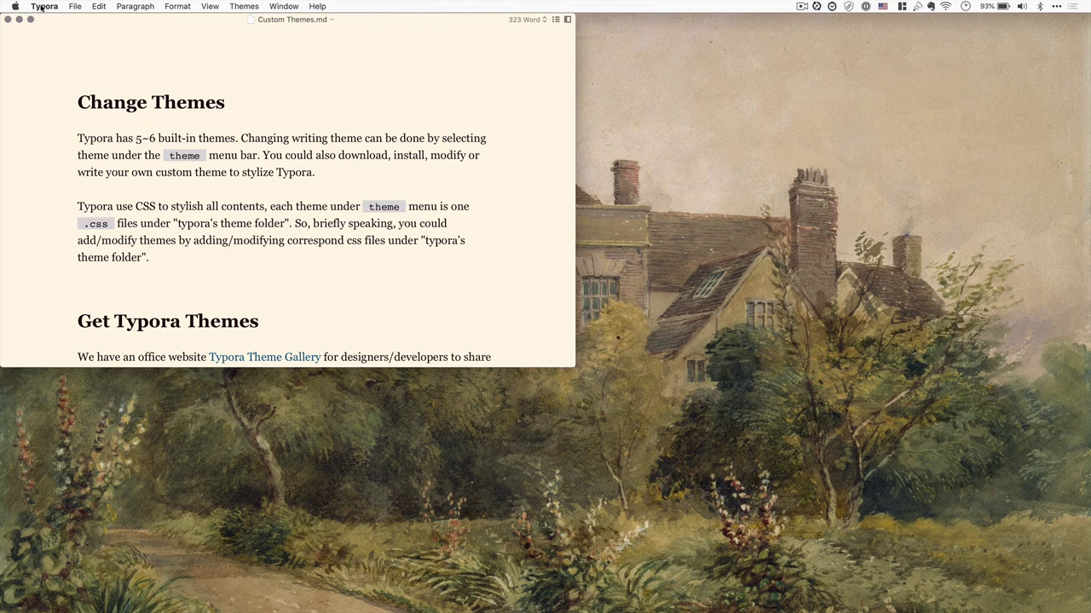
pyautogui.click(40, 7)
pyautogui.click(64, 35)
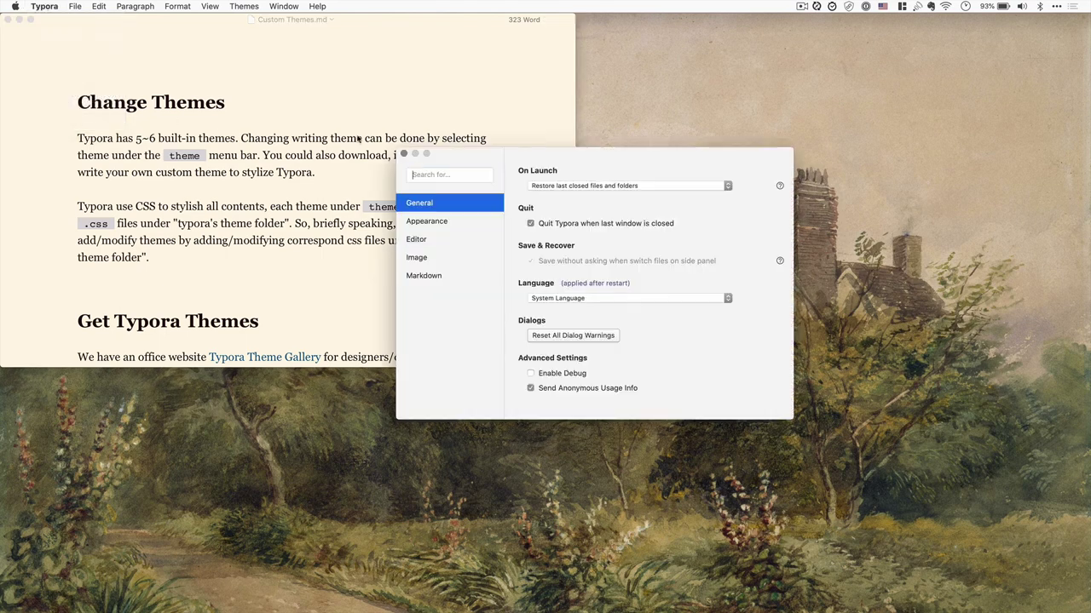
pyautogui.click(436, 222)
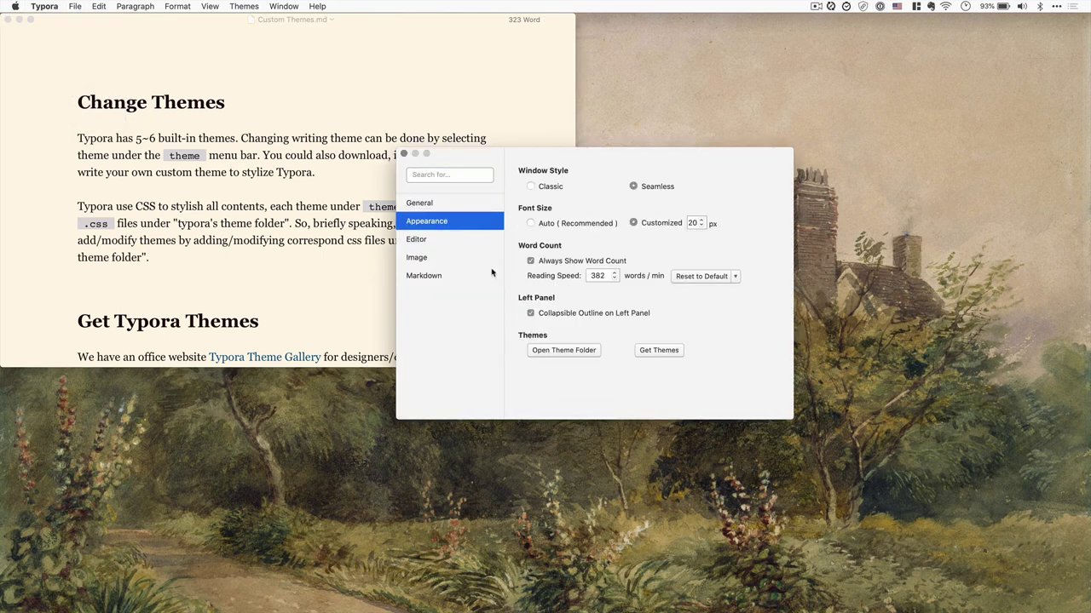
# Step: Retry opening the theme folder from the Appearance preferences, then return to Typora and close its preferences window
pyautogui.click(569, 350)
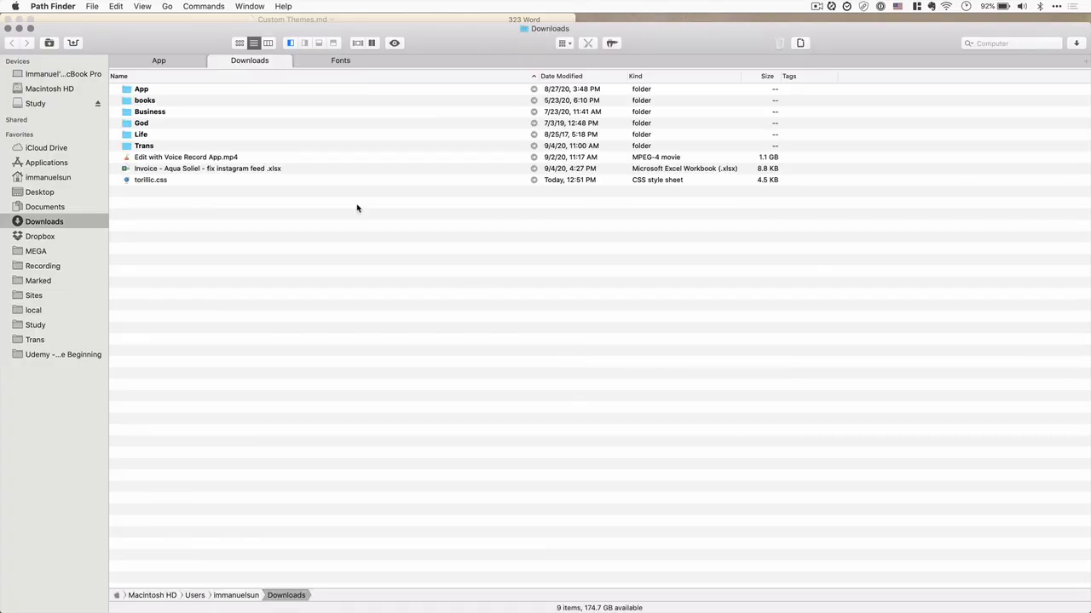
pyautogui.click(29, 28)
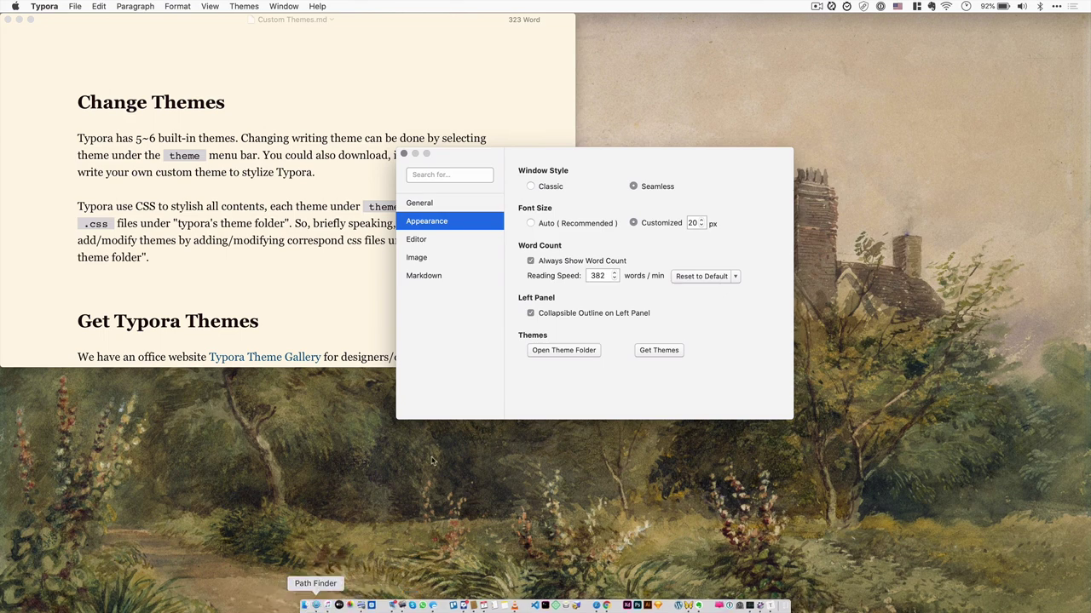
pyautogui.click(404, 153)
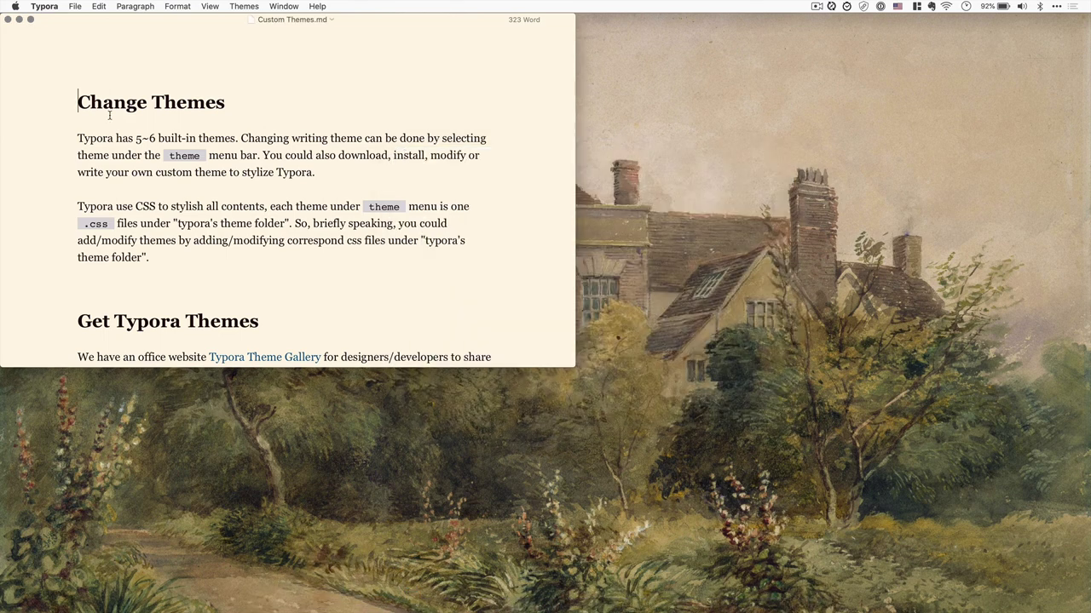
# Step: Make the Custom Themes.md window full screen and check Typora's version in its About window, then close that window
pyautogui.click(31, 19)
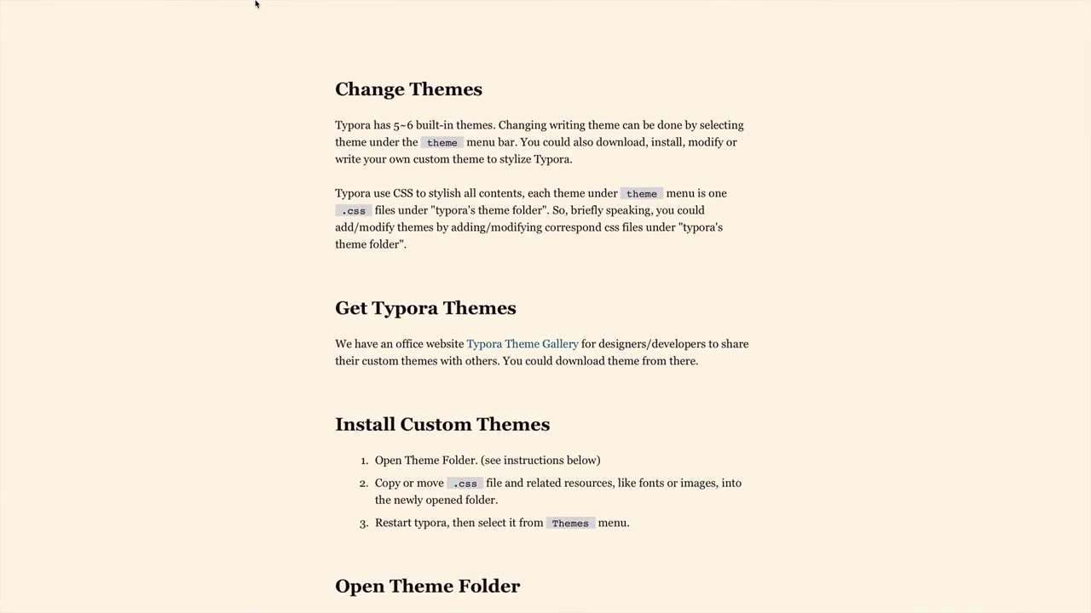
pyautogui.moveTo(204, 4)
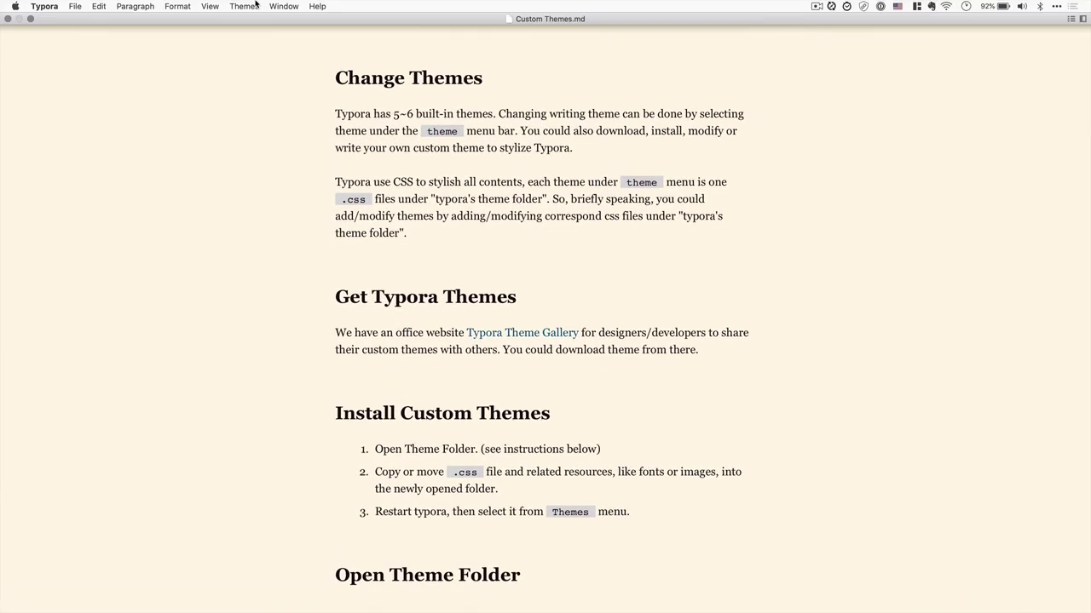
pyautogui.click(44, 6)
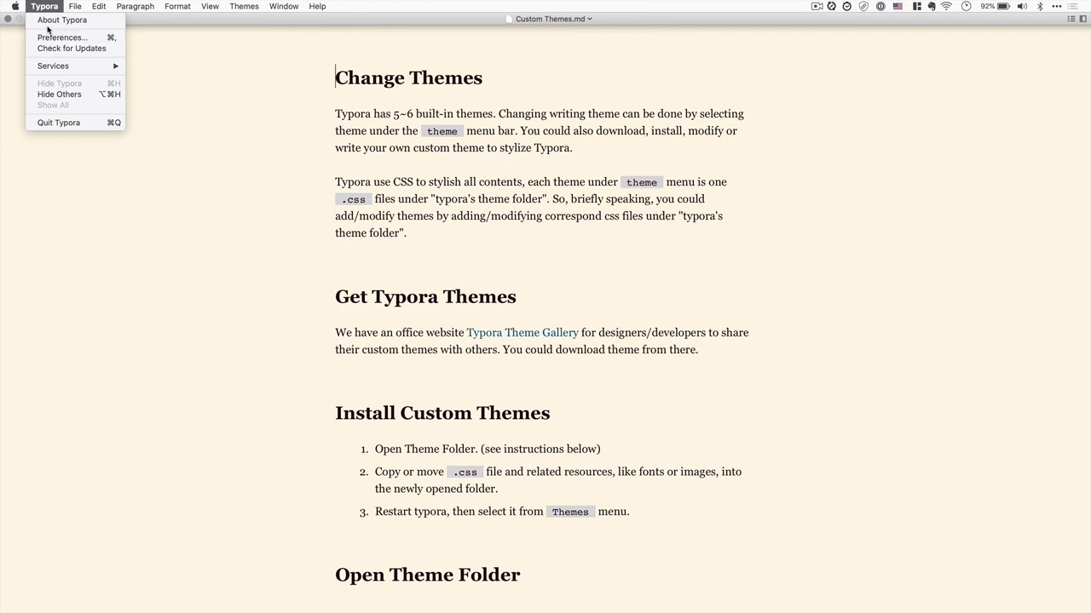
pyautogui.click(53, 20)
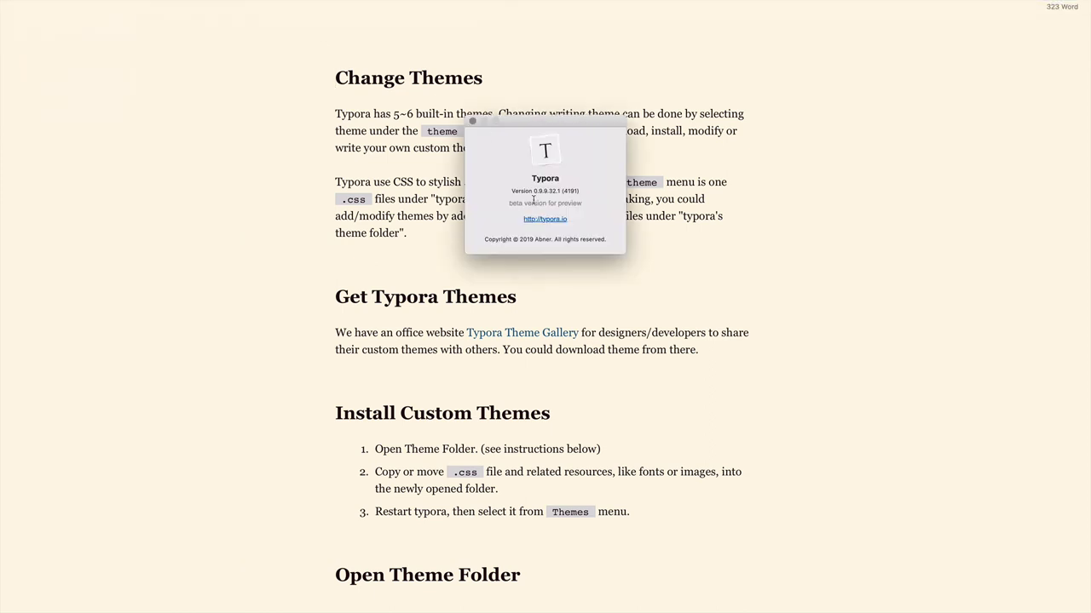
pyautogui.click(376, 260)
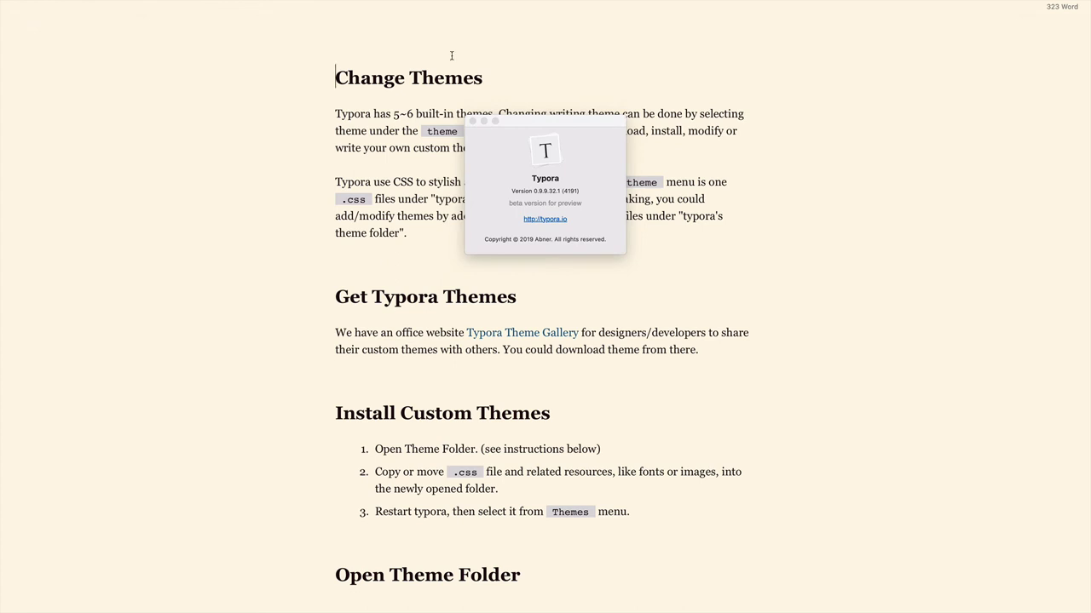
pyautogui.click(473, 123)
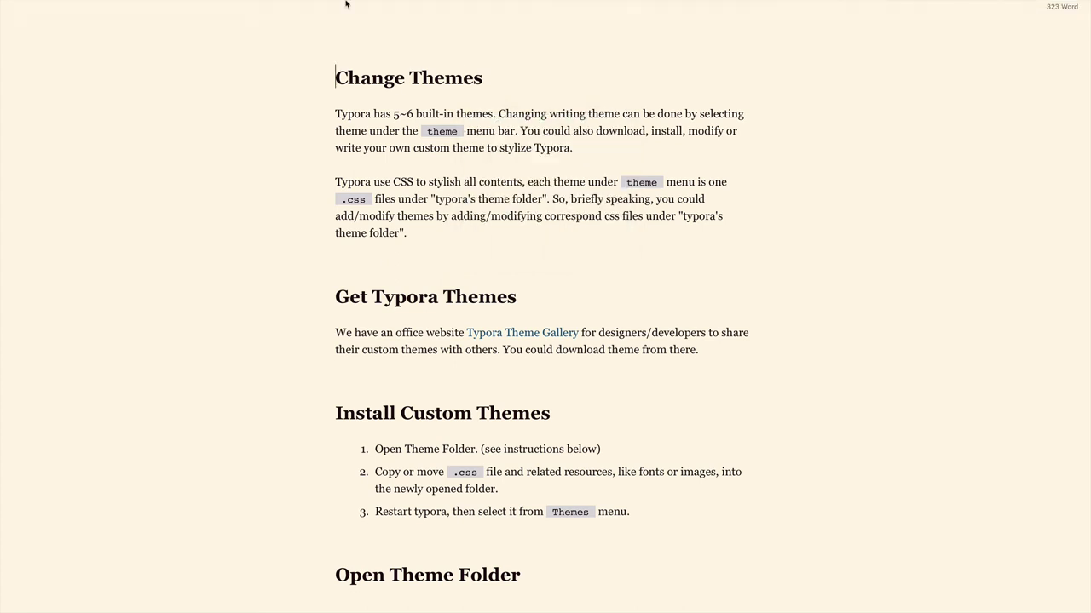
# Step: Look over Typora's help topics and quit Typora
pyautogui.click(317, 5)
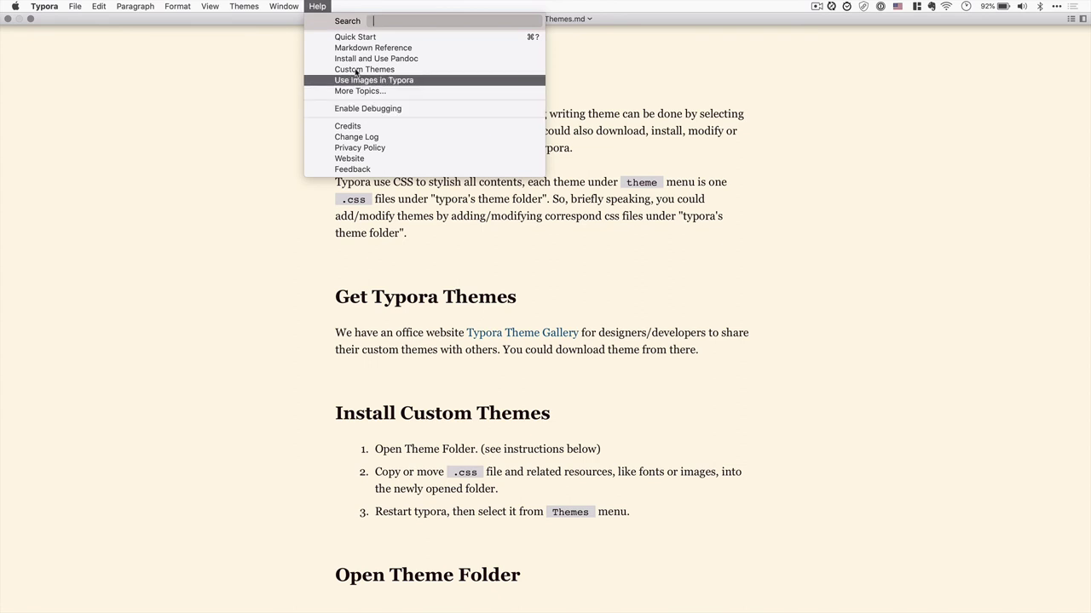
pyautogui.moveTo(44, 6)
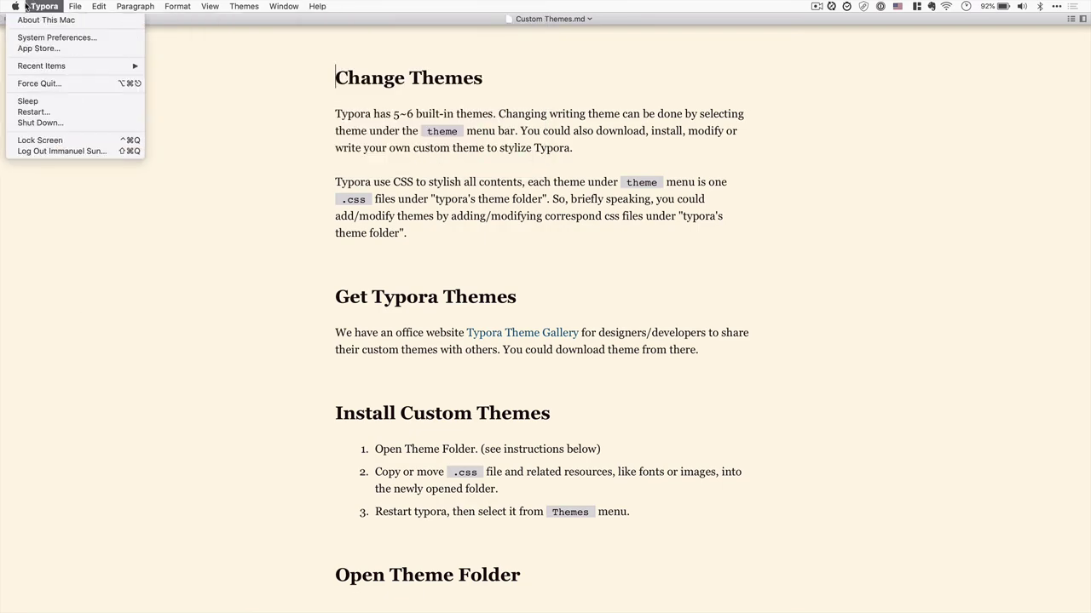
pyautogui.click(60, 123)
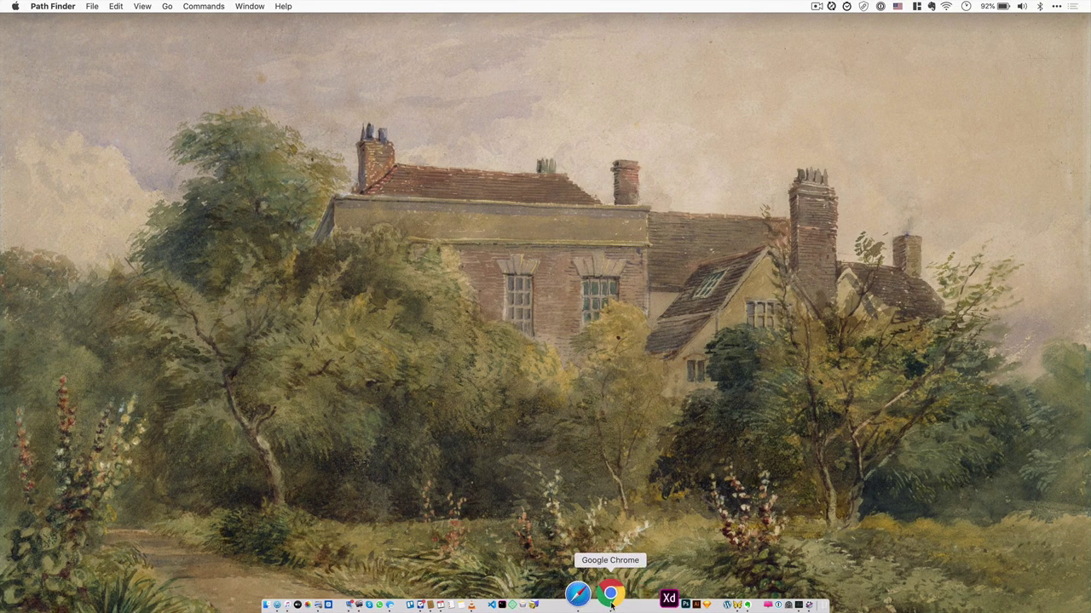
# Step: Switch to Chrome, go from the theme gallery to the Typora home page and download the OS X beta to Downloads
pyautogui.click(603, 597)
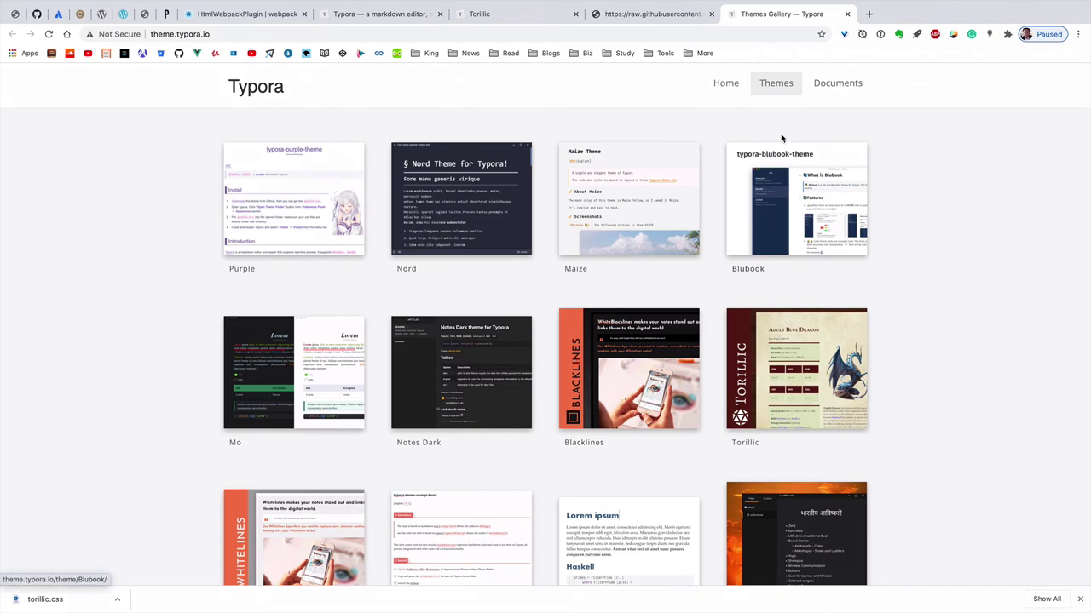
pyautogui.click(736, 87)
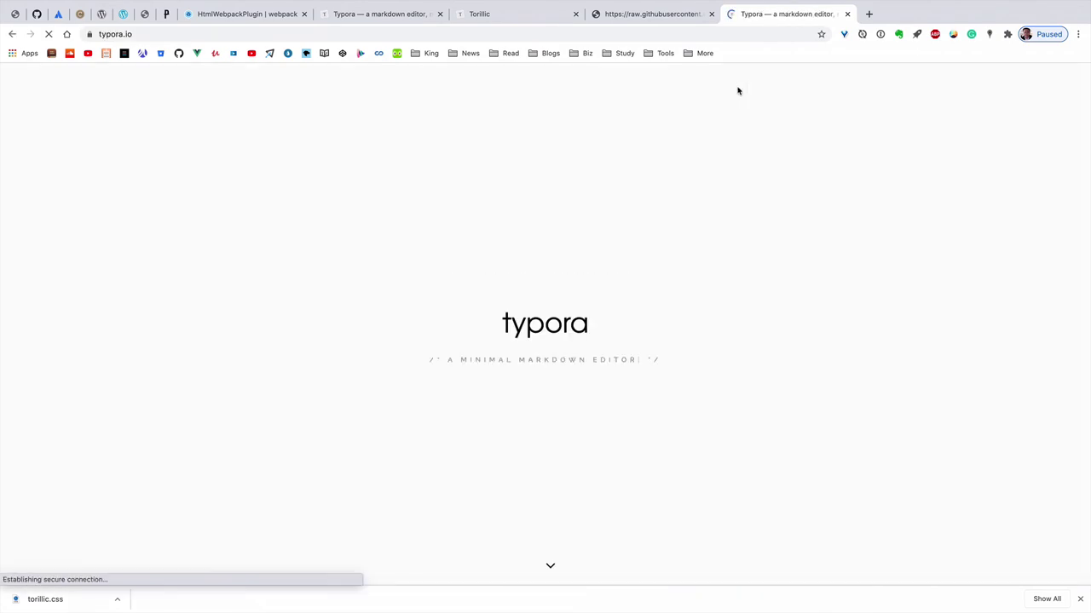
pyautogui.scroll(-5, 738, 91)
pyautogui.scroll(-5, 738, 90)
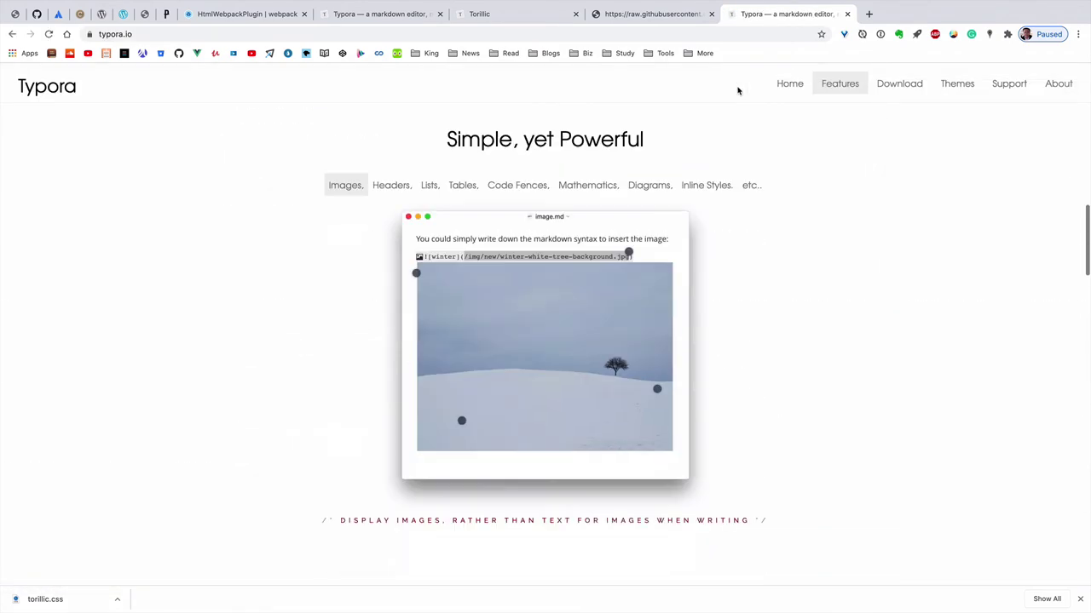
pyautogui.click(905, 82)
pyautogui.click(477, 343)
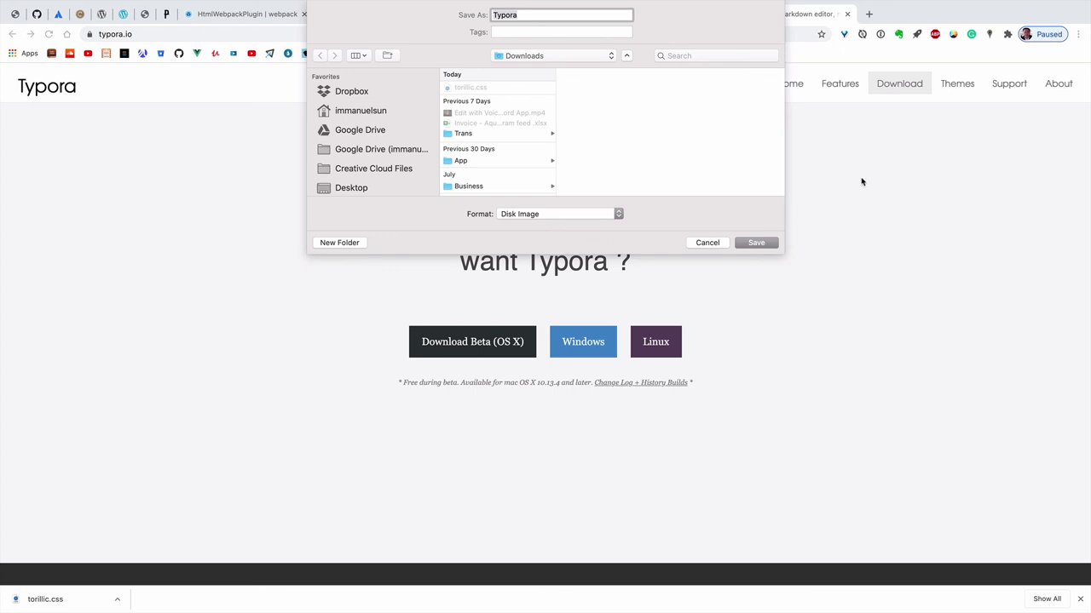
pyautogui.click(746, 248)
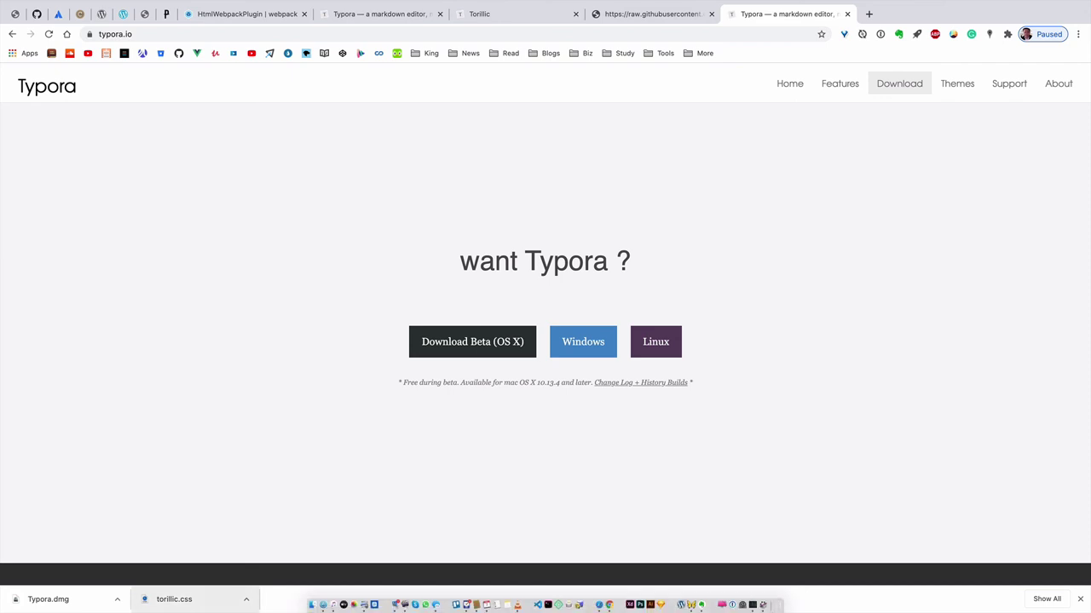
# Step: Try twice to open the downloaded Typora.dmg from the browser, dismissing the warning each time
pyautogui.click(57, 606)
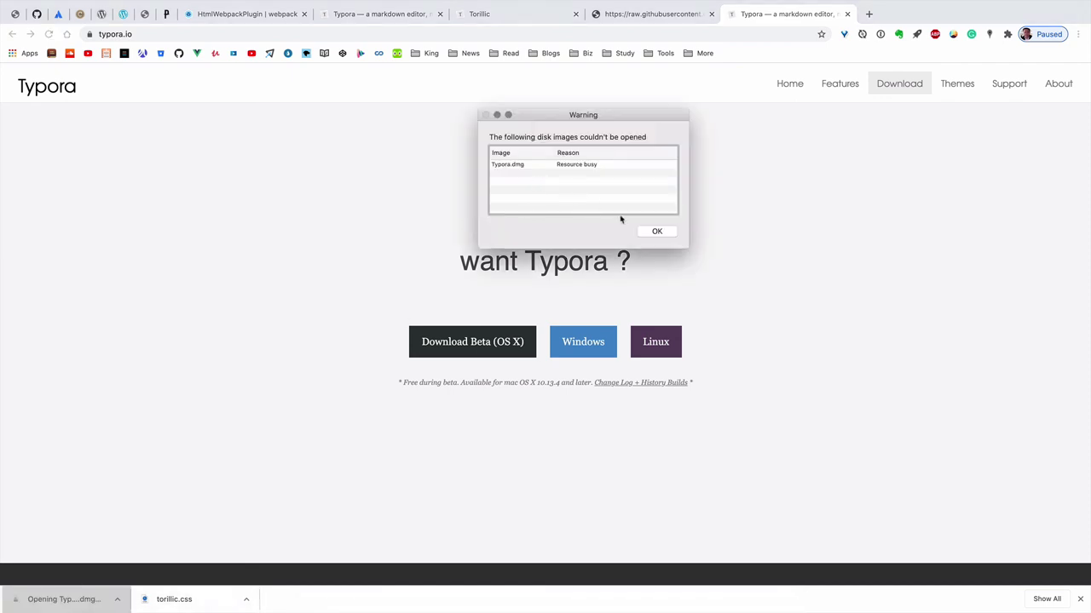
pyautogui.click(645, 235)
pyautogui.click(78, 599)
pyautogui.click(654, 230)
# Step: Download the OS X beta again to Downloads, then switch to Path Finder and delete the first copy, Typora.dmg
pyautogui.click(468, 348)
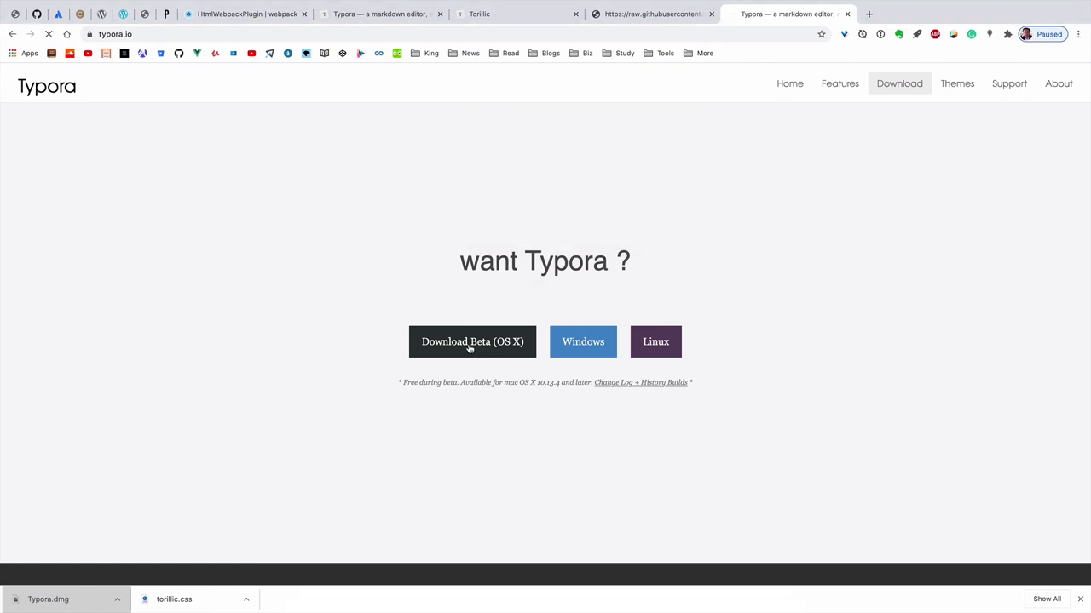
pyautogui.click(755, 241)
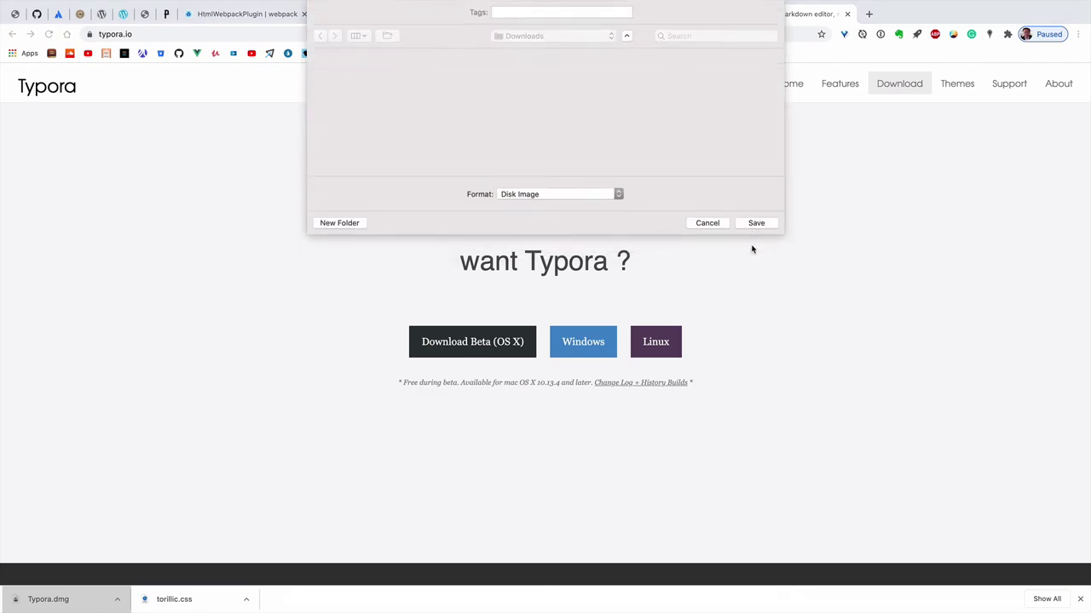
pyautogui.moveTo(312, 596)
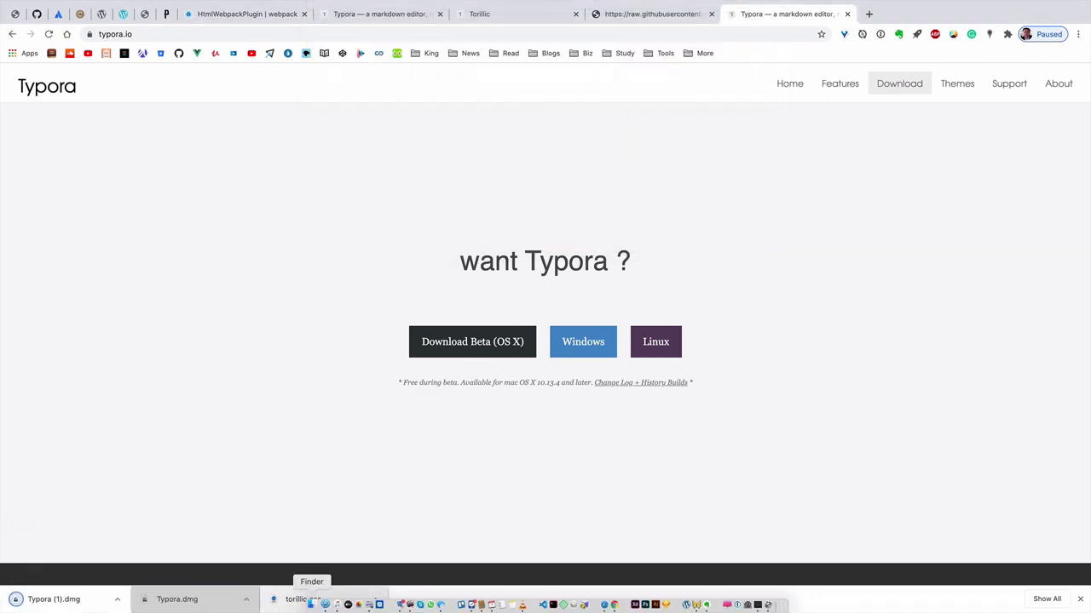
pyautogui.click(324, 599)
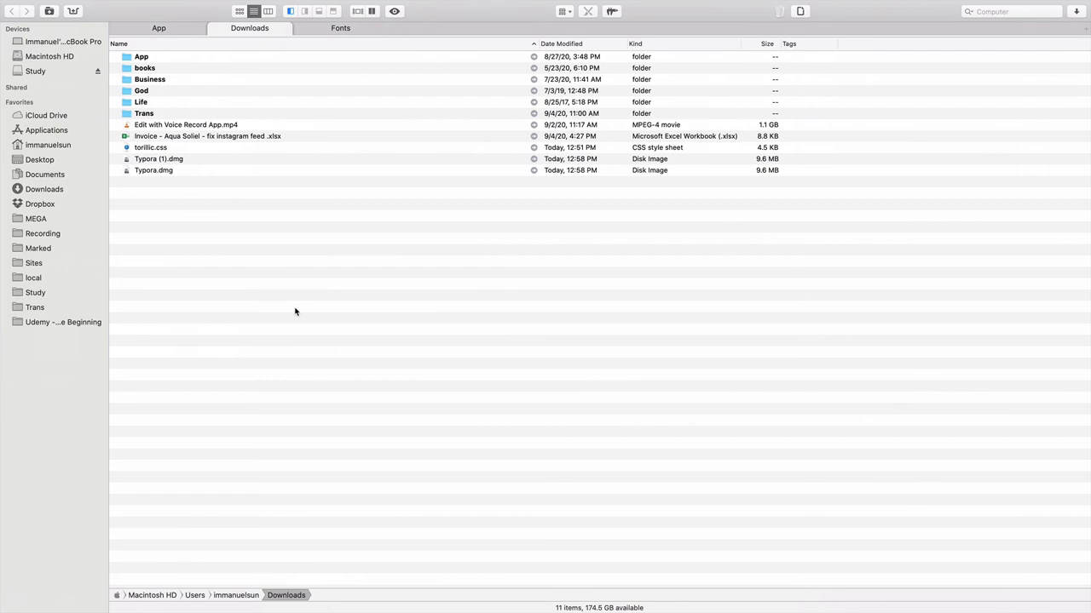
pyautogui.click(170, 172)
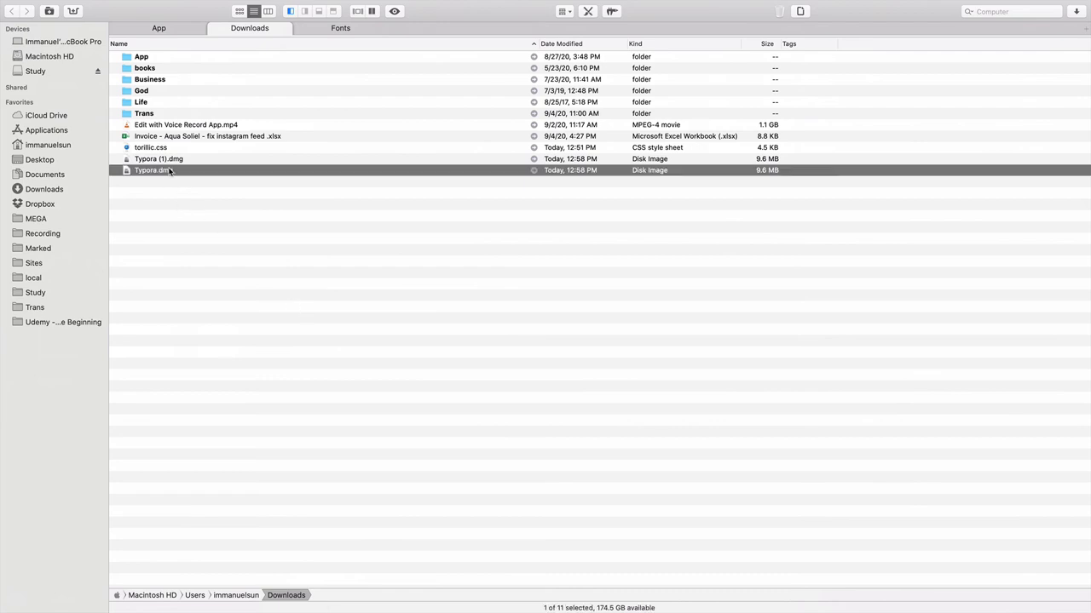
pyautogui.press('super+BackSpace')
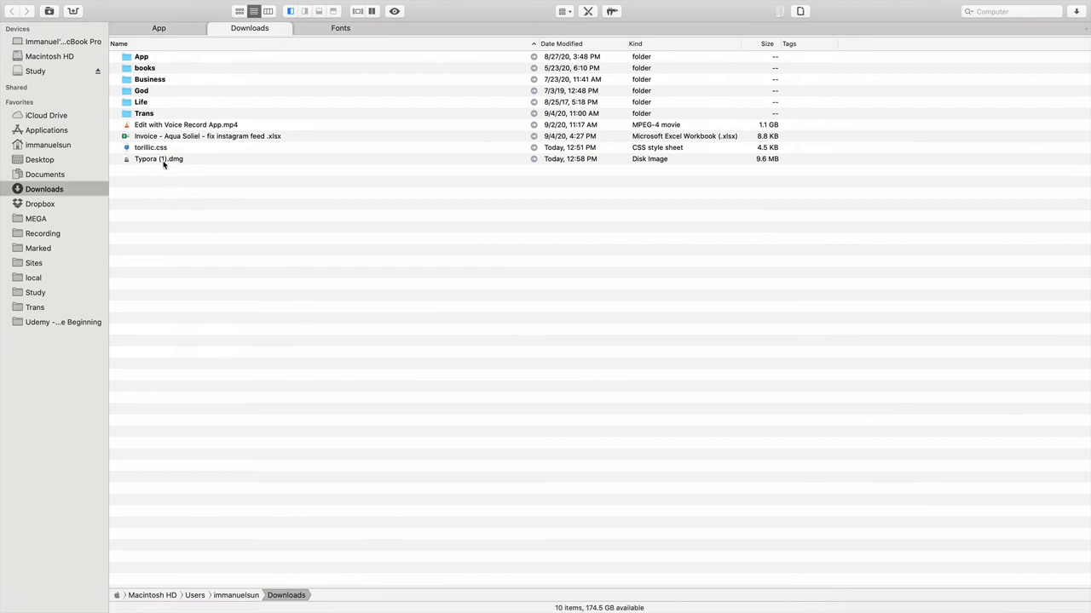
# Step: Try twice to open Typora (1).dmg from the Downloads folder, dismissing the warning each time
pyautogui.click(162, 161)
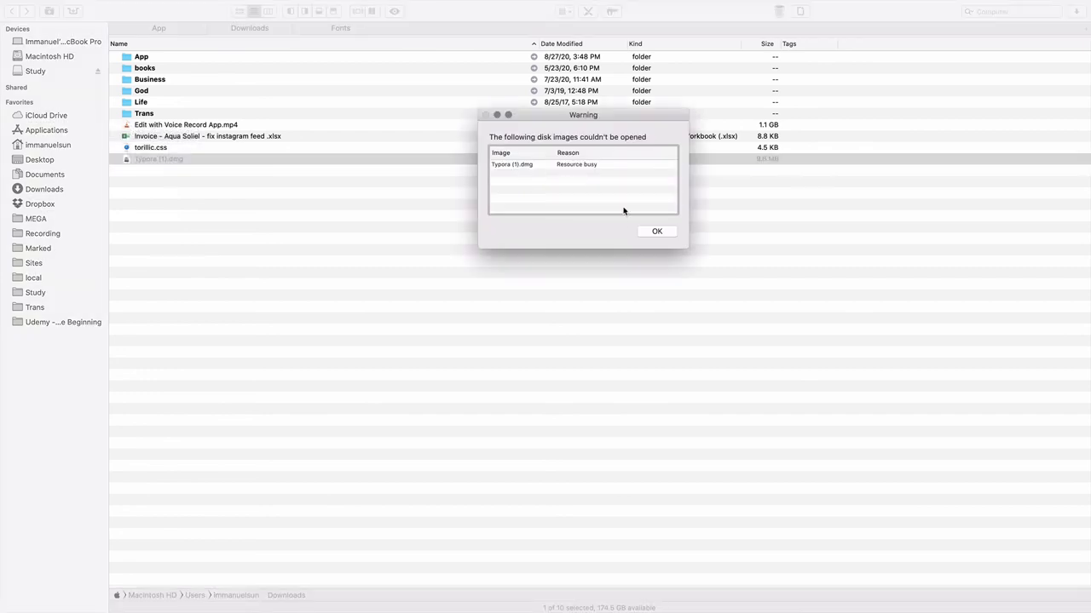
pyautogui.click(653, 232)
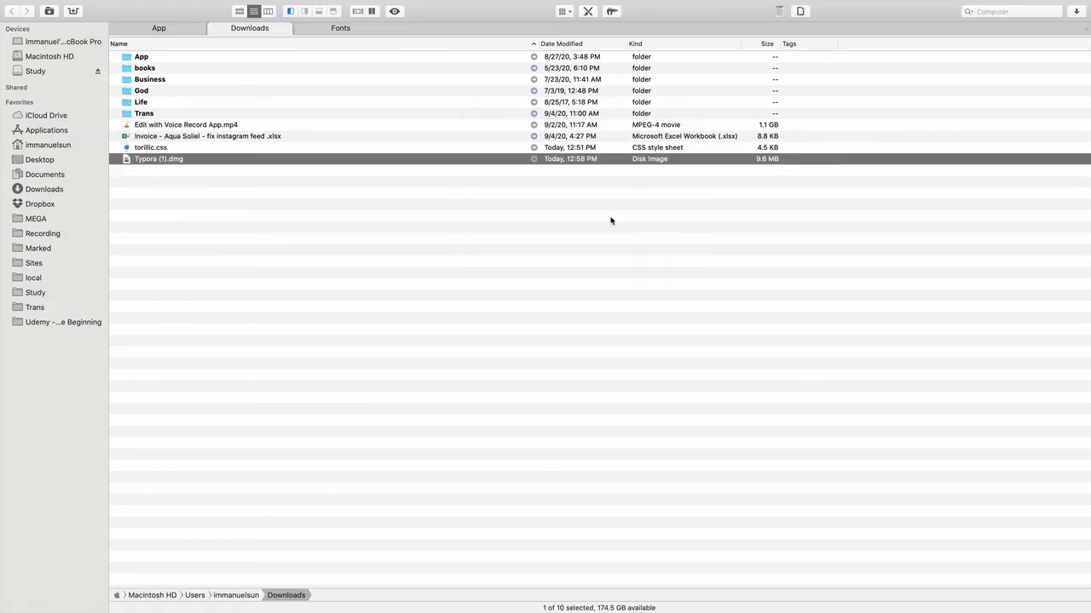
pyautogui.doubleClick(136, 160)
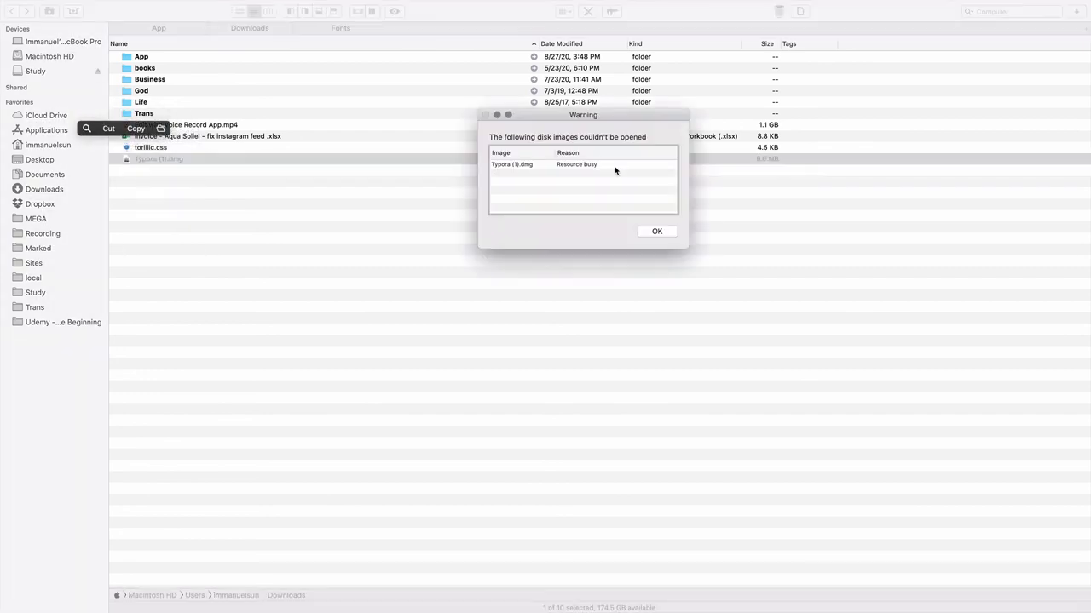
pyautogui.click(518, 167)
pyautogui.click(658, 232)
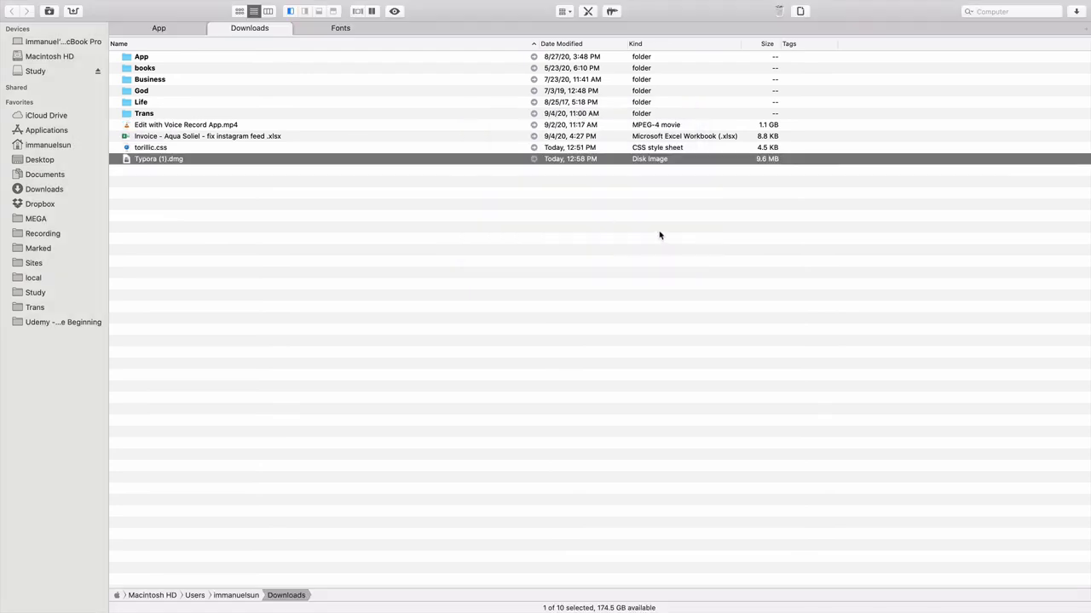
# Step: Deselect the disk image and quit Path Finder, confirming the quit
pyautogui.moveTo(599, 594)
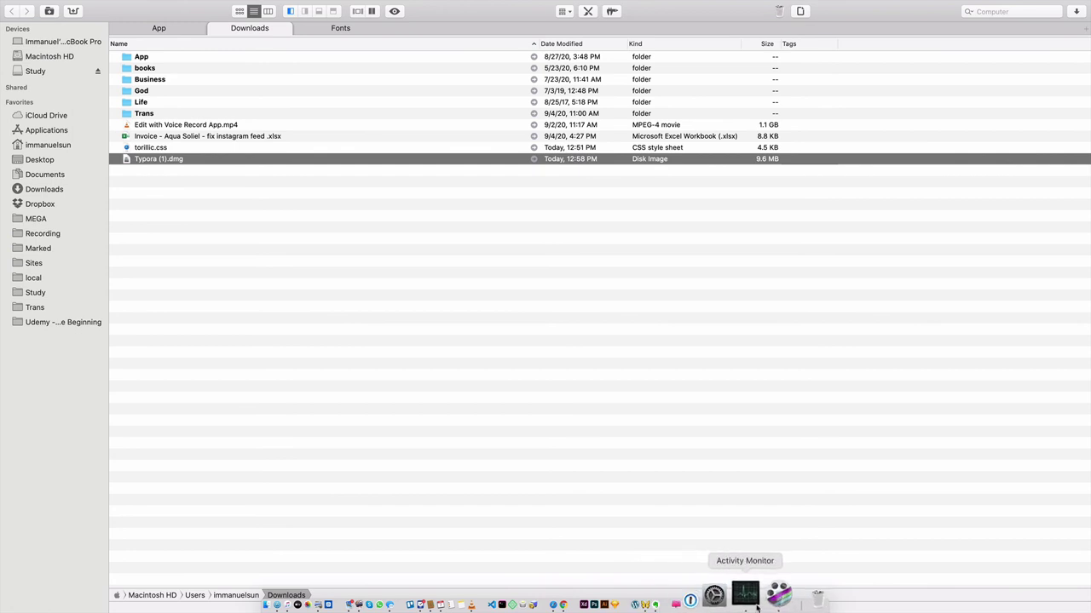
pyautogui.click(220, 362)
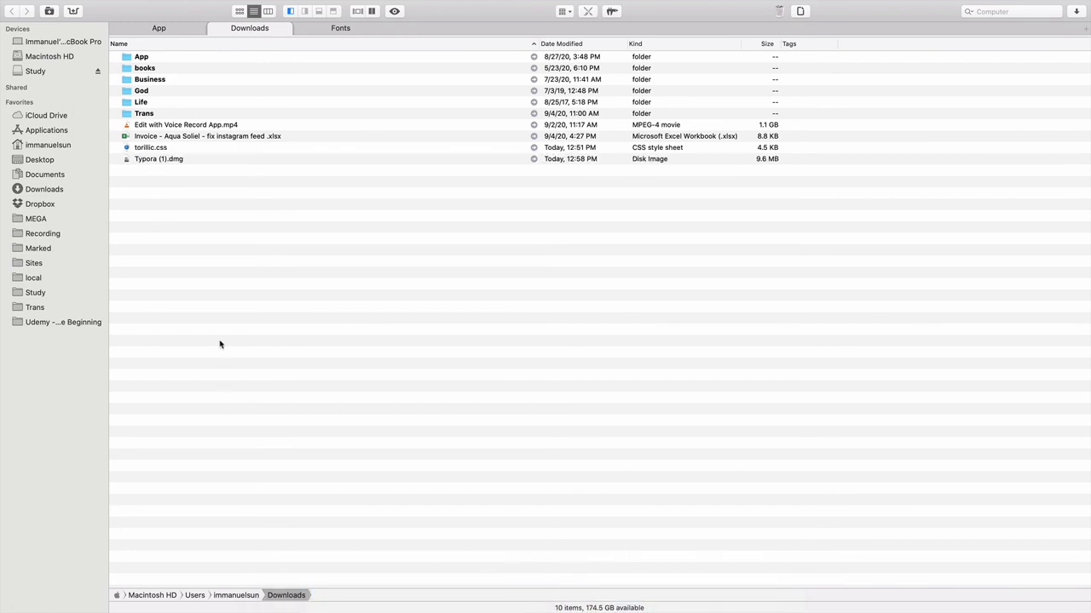
pyautogui.click(31, 7)
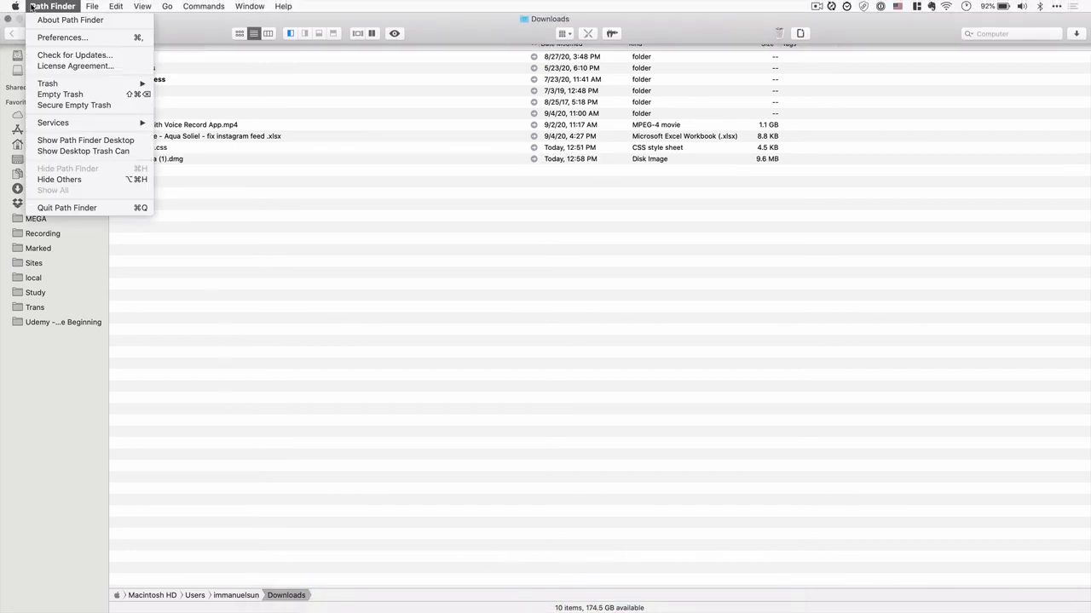
pyautogui.click(75, 207)
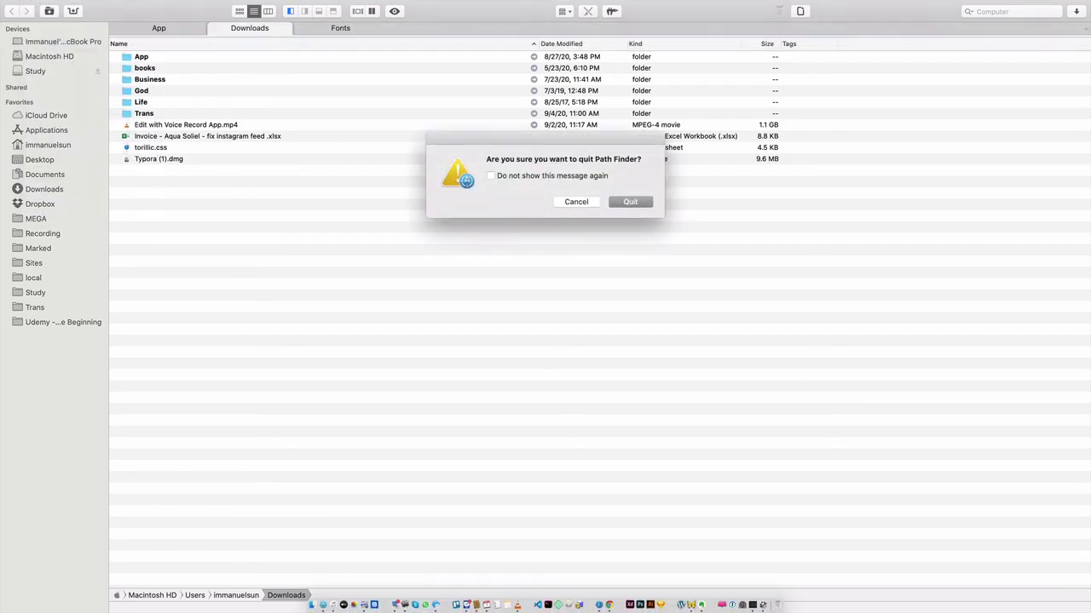
pyautogui.click(629, 203)
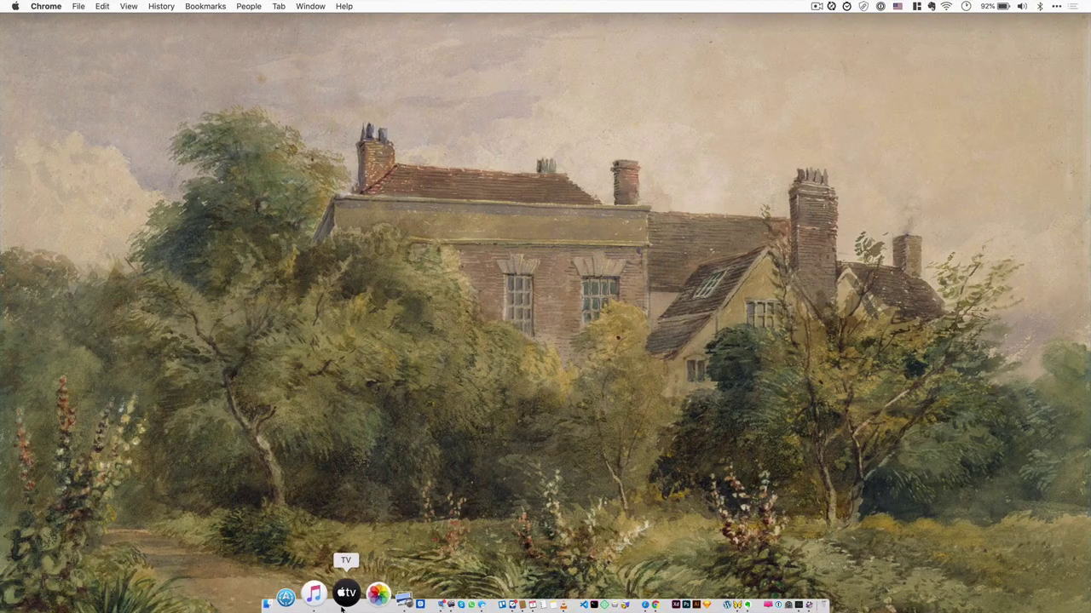
# Step: Switch to Finder and make its Sites window full screen
pyautogui.click(314, 603)
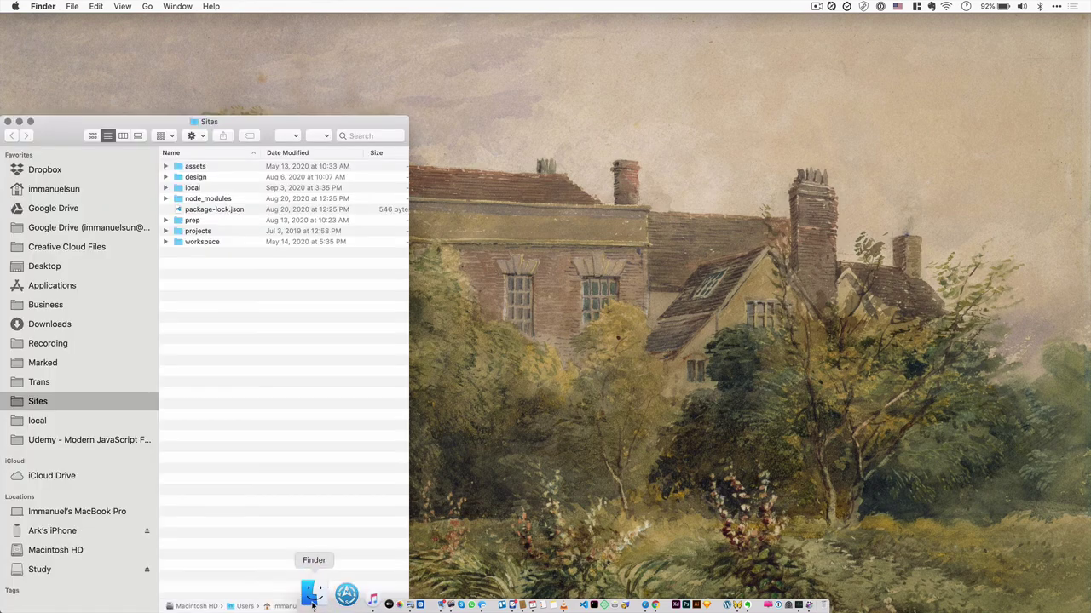
pyautogui.click(29, 122)
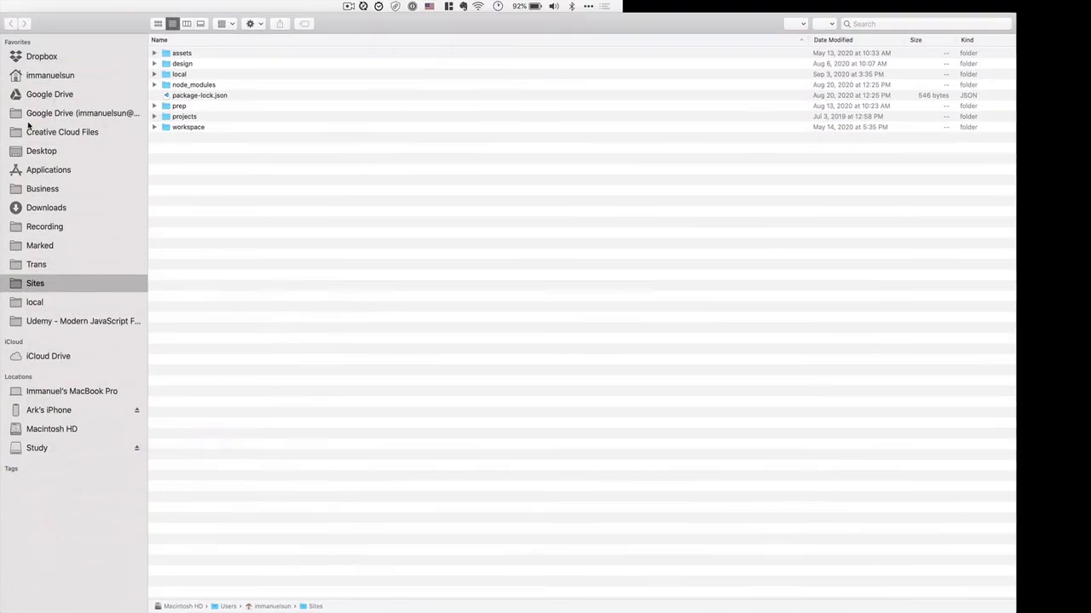
# Step: Install Typora from Typora (1).dmg in Downloads into Applications, replacing the older version, and close the disk image's tab
pyautogui.click(49, 201)
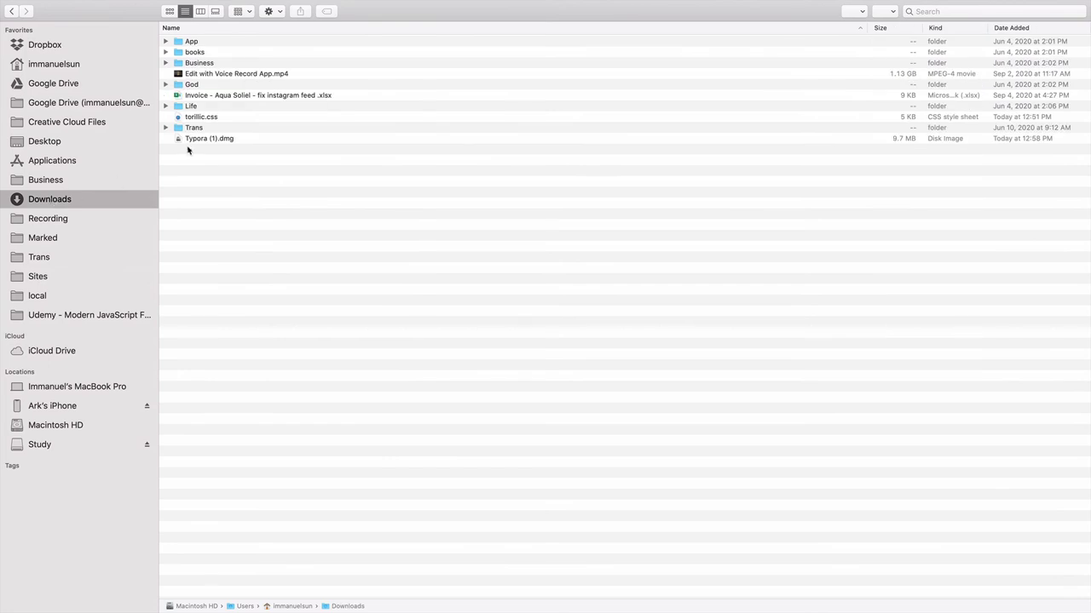
pyautogui.click(193, 140)
pyautogui.doubleClick(193, 140)
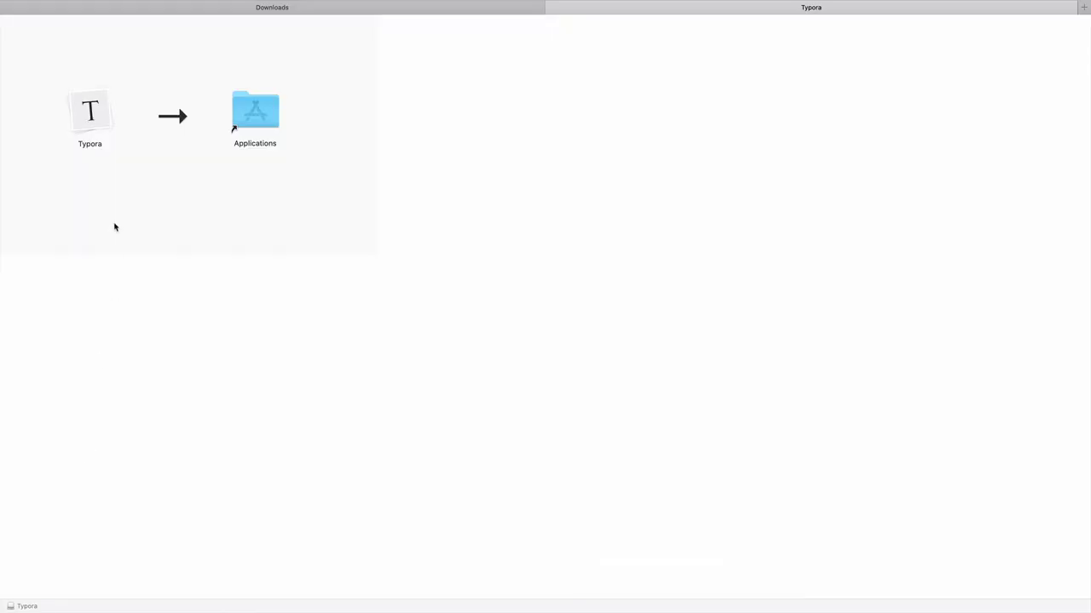
pyautogui.moveTo(92, 116); pyautogui.dragTo(254, 115)
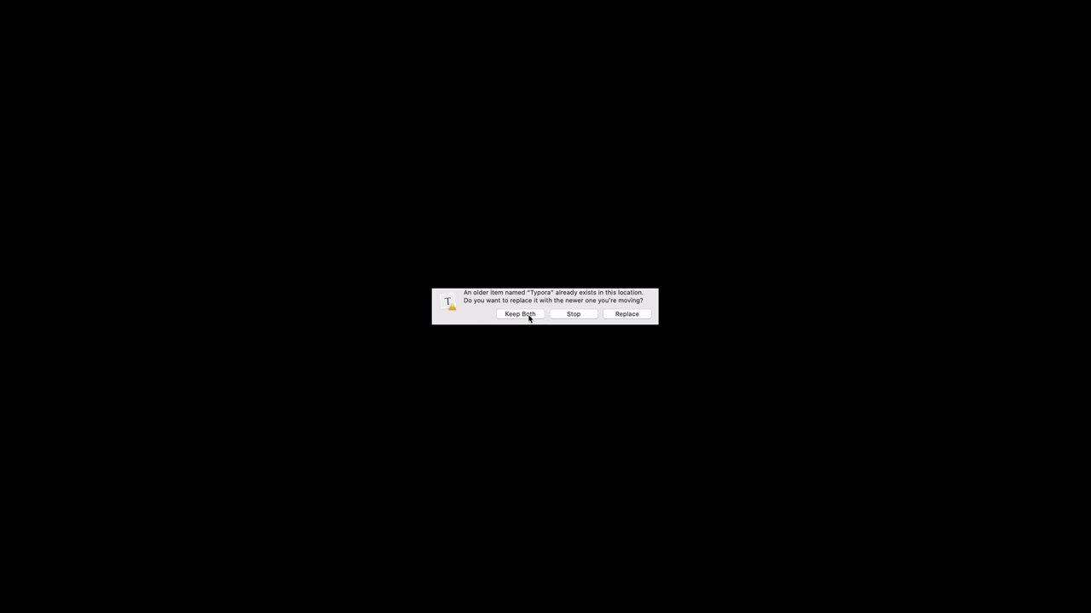
pyautogui.click(621, 316)
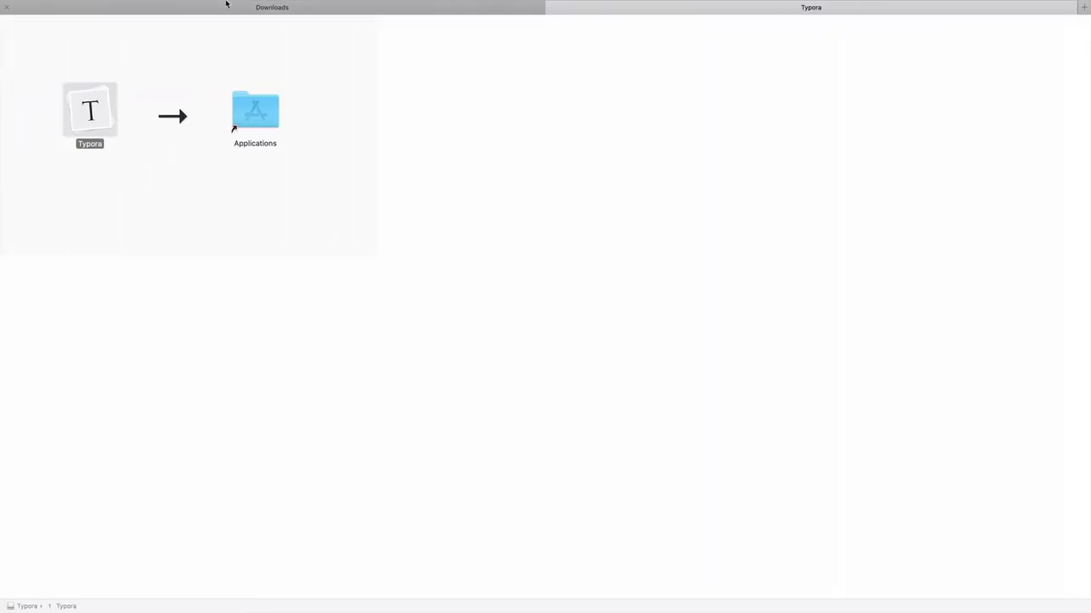
pyautogui.click(552, 7)
pyautogui.click(436, 253)
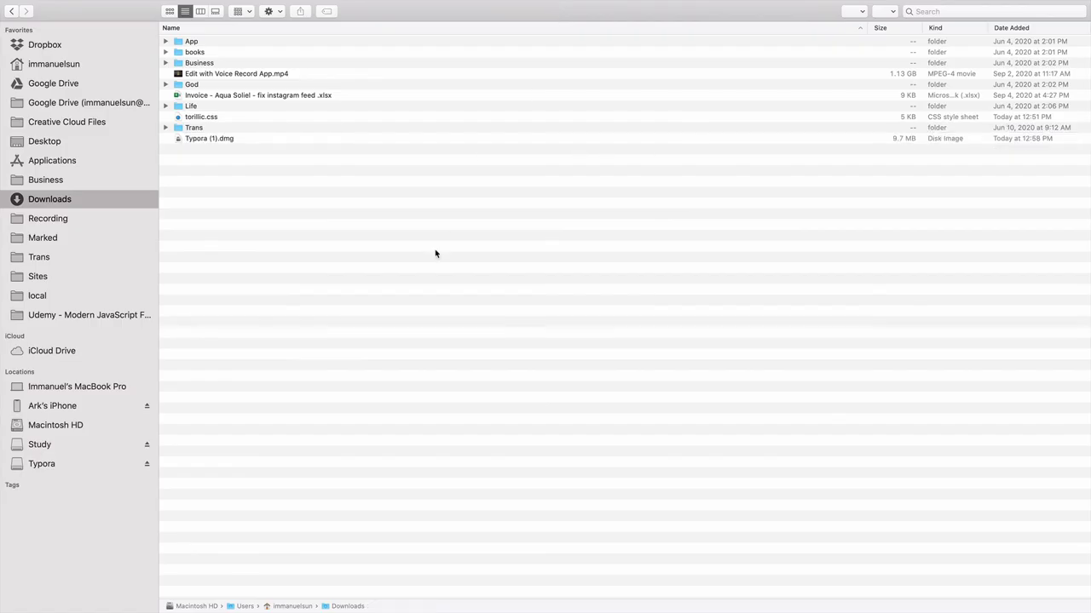
# Step: Launch the newly installed Typora with the app launcher and confirm opening the app downloaded from the Internet
pyautogui.press('super+Tab')
pyautogui.hotkey('alt', 'space')
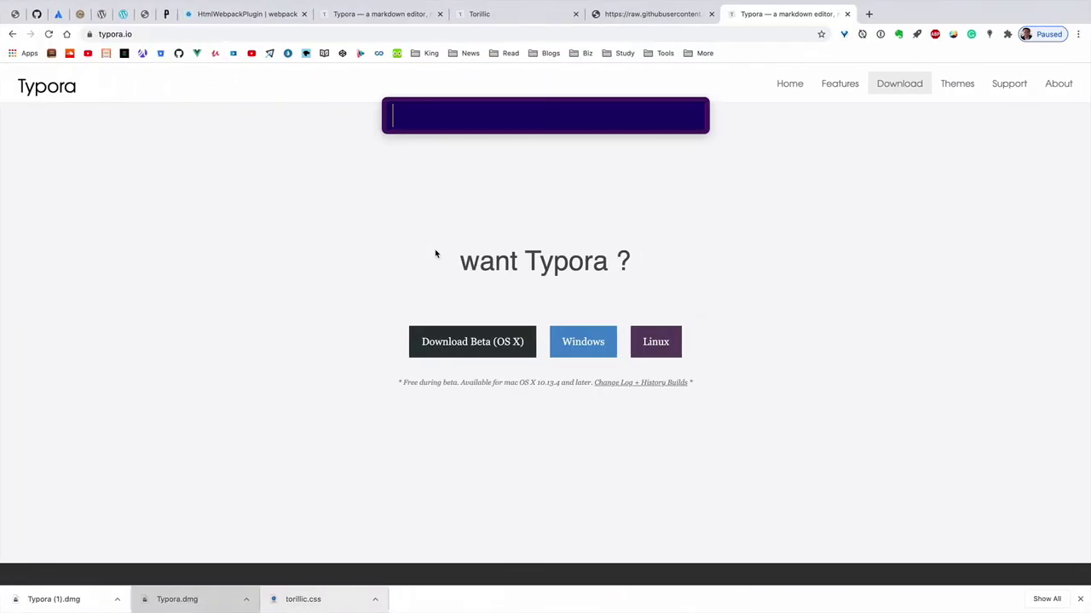
pyautogui.write('typo')
pyautogui.press('Return')
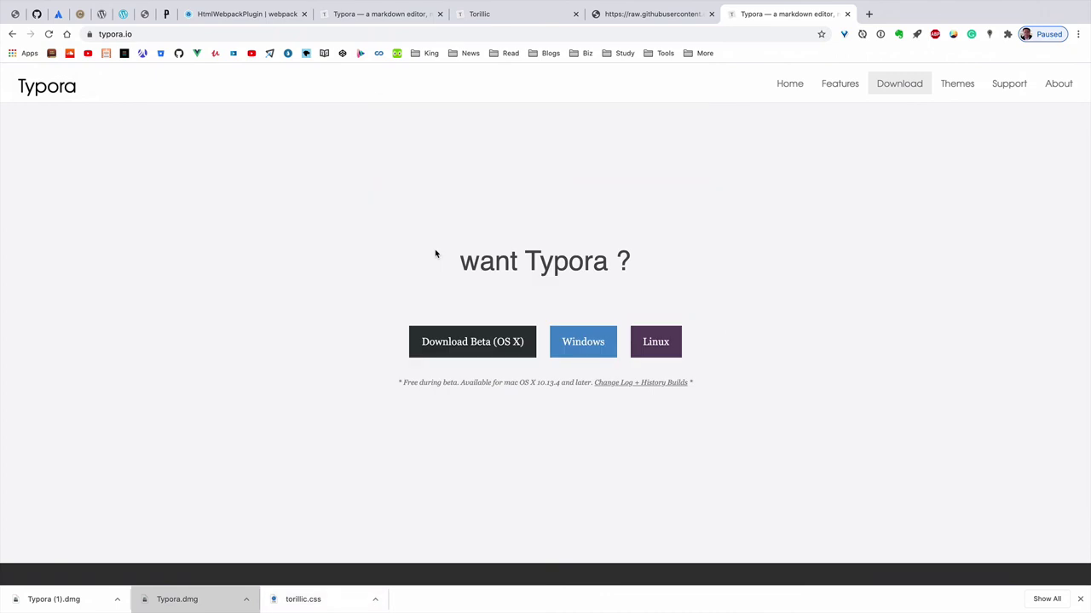
pyautogui.click(648, 213)
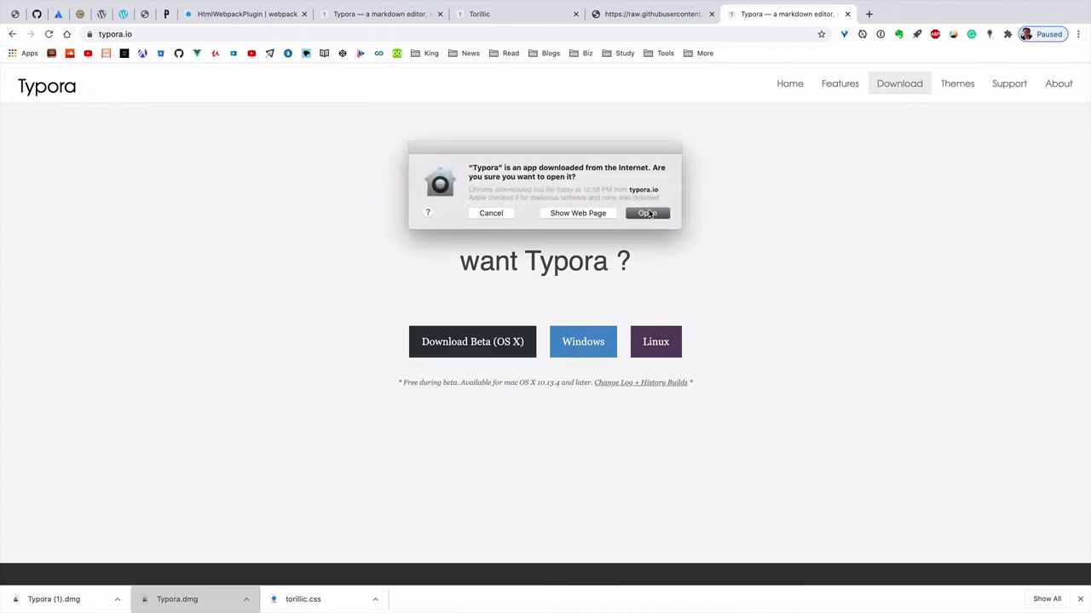
# Step: Dismiss the browser's download bar and allow Typora any network connection forever
pyautogui.click(1080, 599)
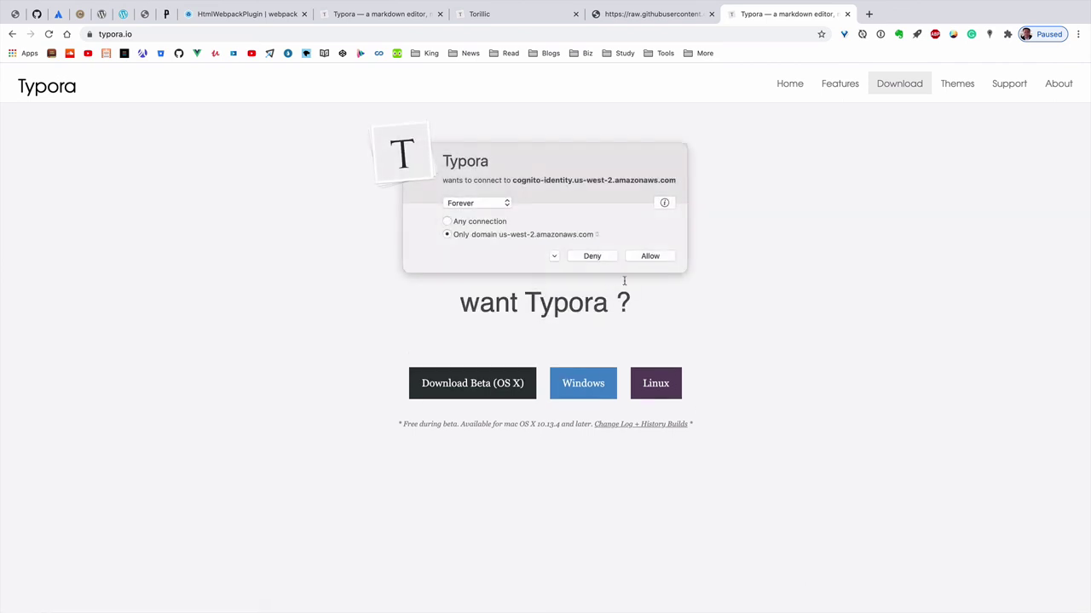
pyautogui.click(482, 221)
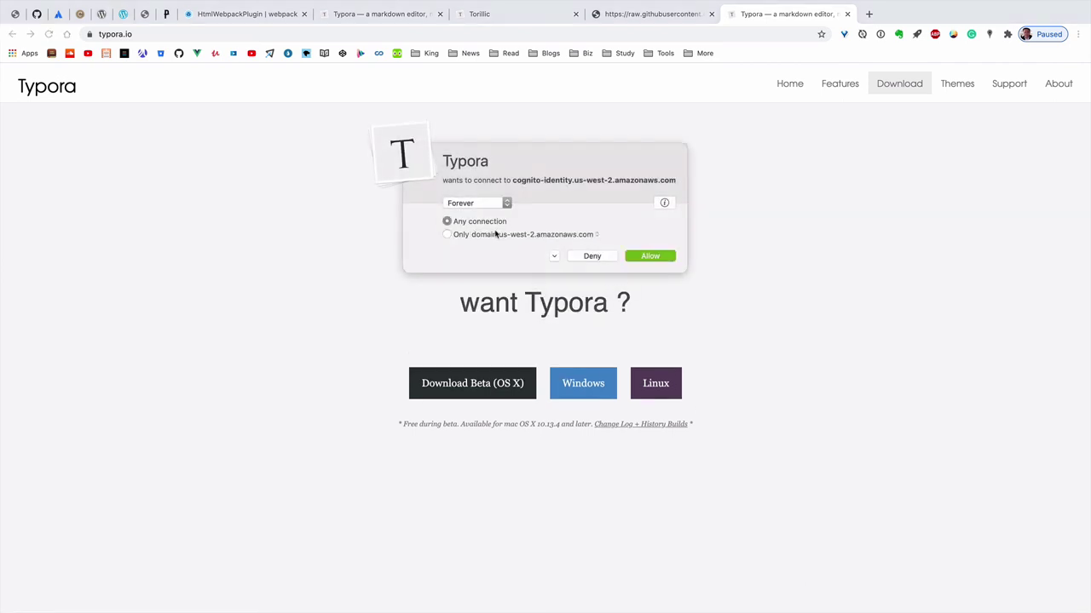
pyautogui.click(654, 256)
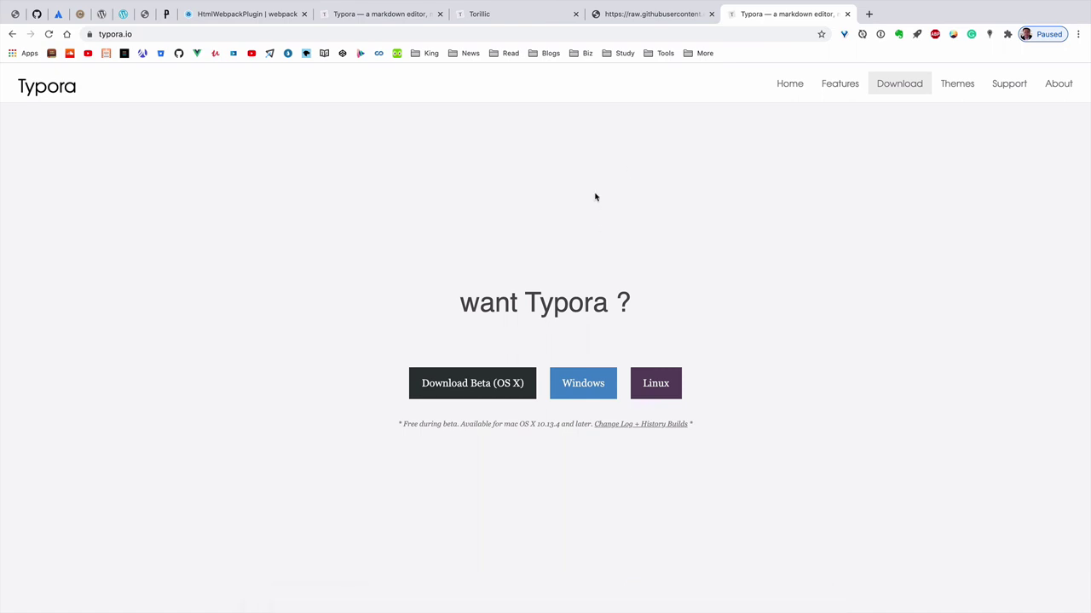
# Step: Switch to Typora through the app launcher and make the Custom Themes.md window full screen
pyautogui.hotkey('alt', 'space')
pyautogui.write('typ')
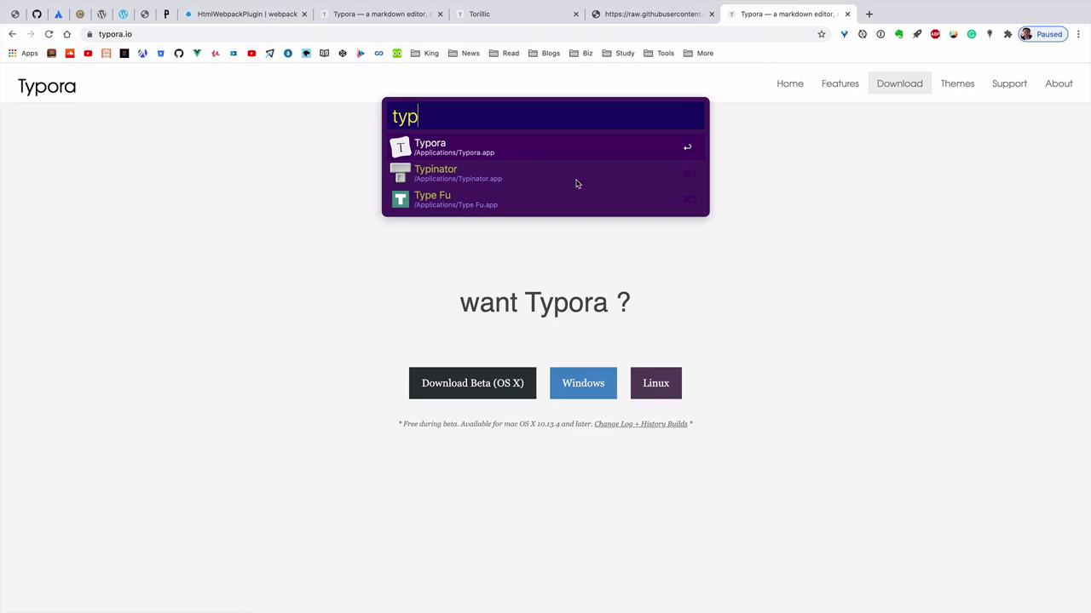
pyautogui.press('Return')
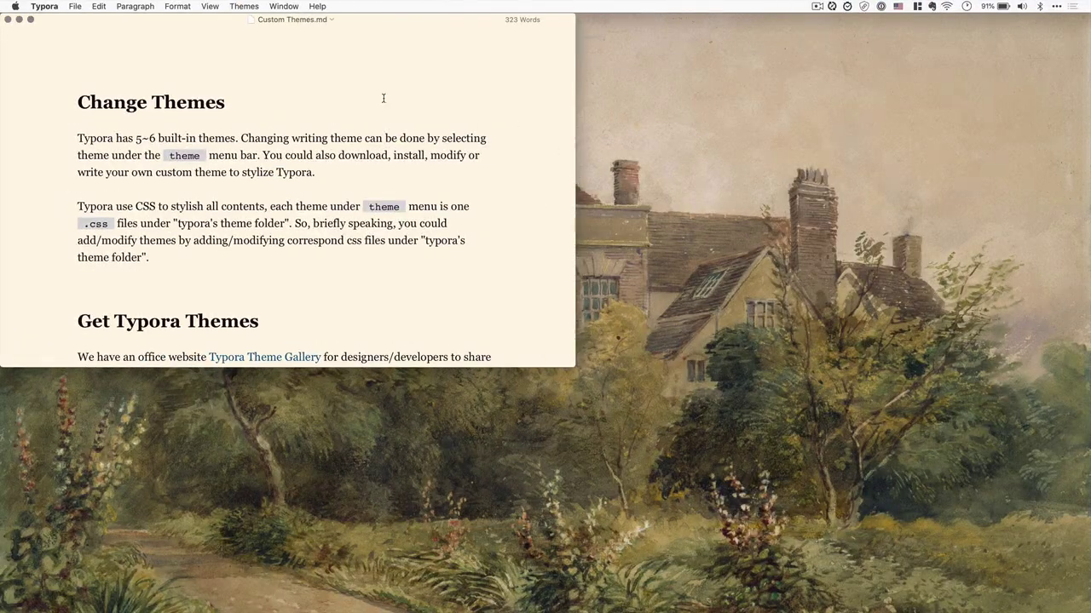
pyautogui.click(30, 19)
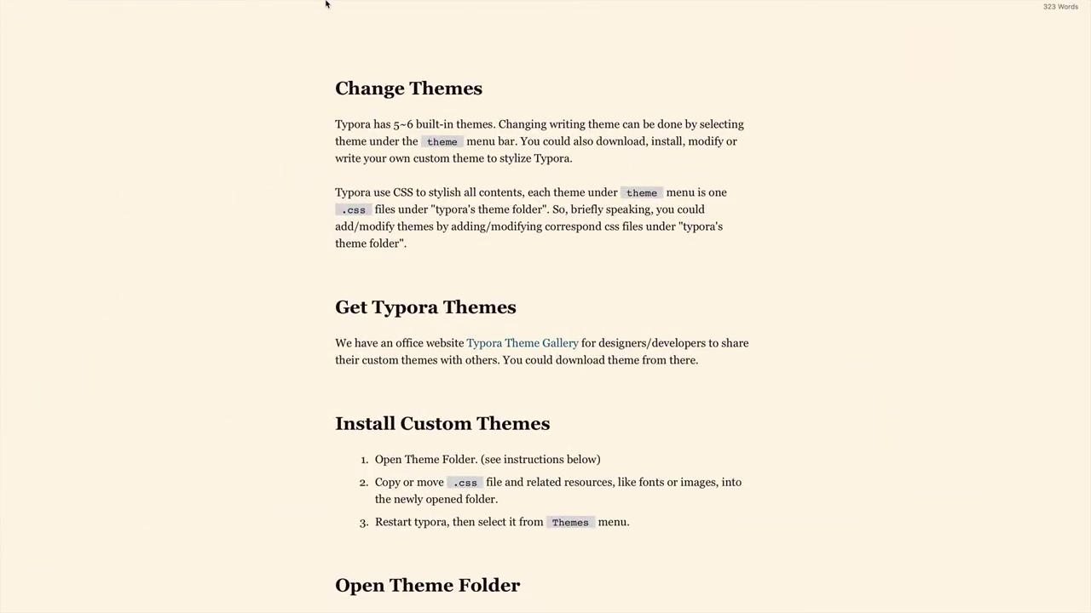
# Step: Open the theme folder from Typora's Appearance preferences
pyautogui.click(243, 6)
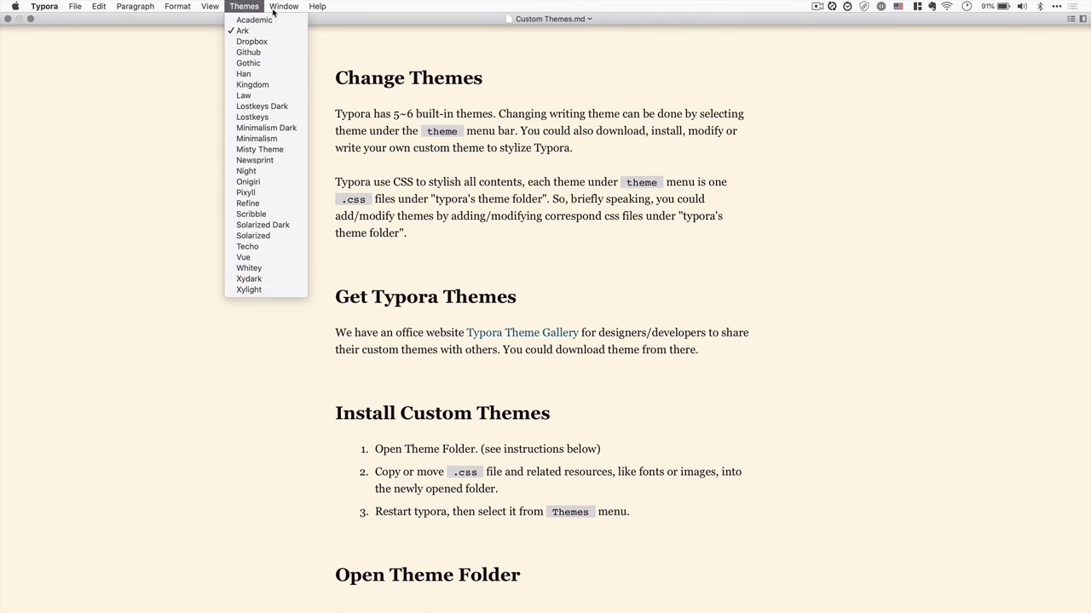
pyautogui.moveTo(44, 5)
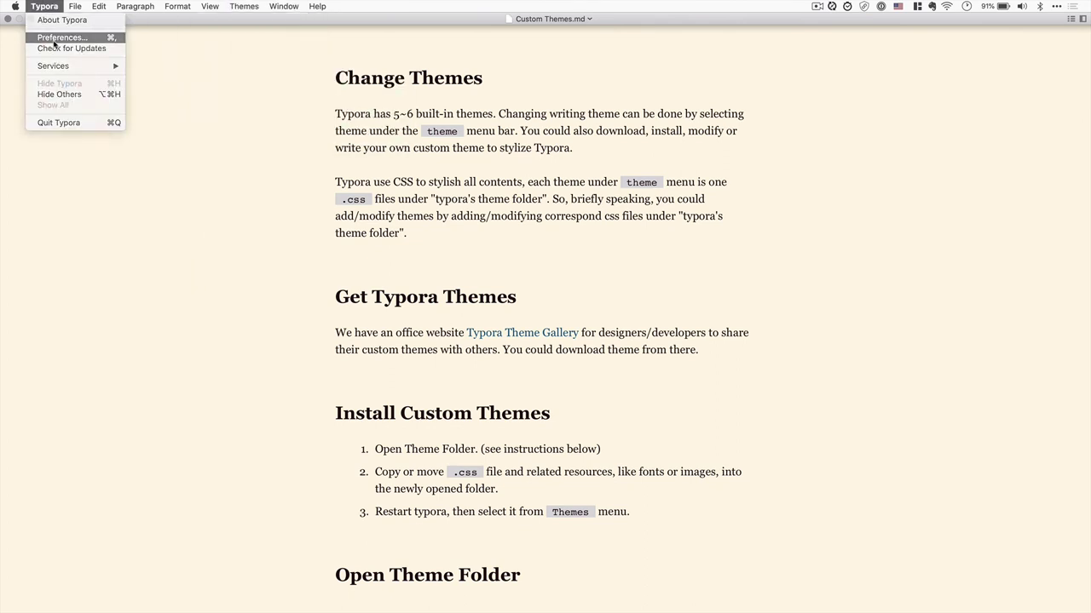
pyautogui.click(54, 38)
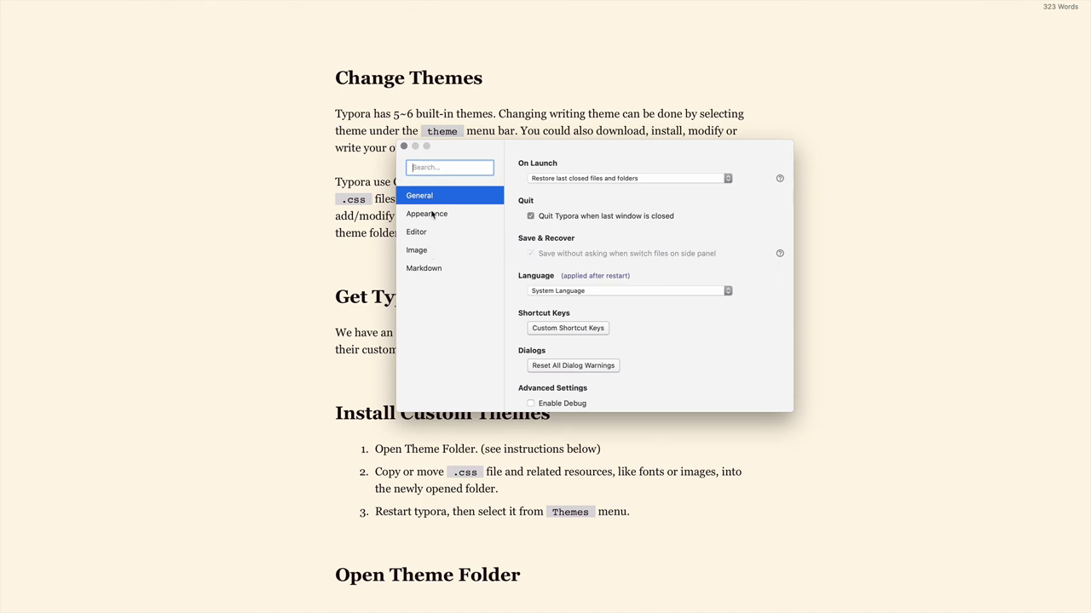
pyautogui.click(432, 215)
pyautogui.click(571, 377)
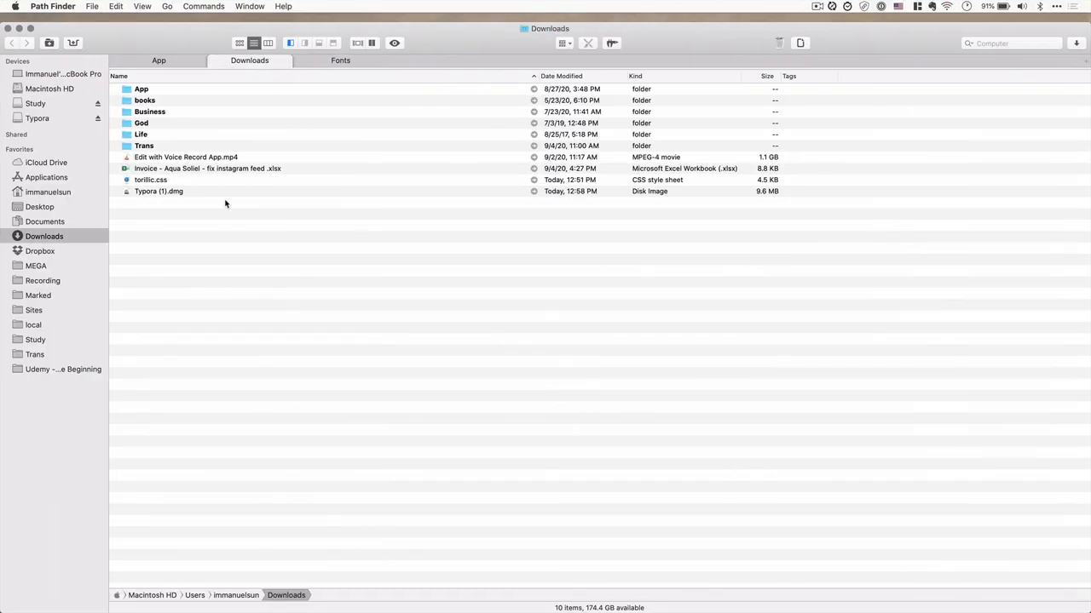
# Step: In Path Finder, delete Typora (1).dmg and torillic.css from the Downloads folder
pyautogui.click(144, 193)
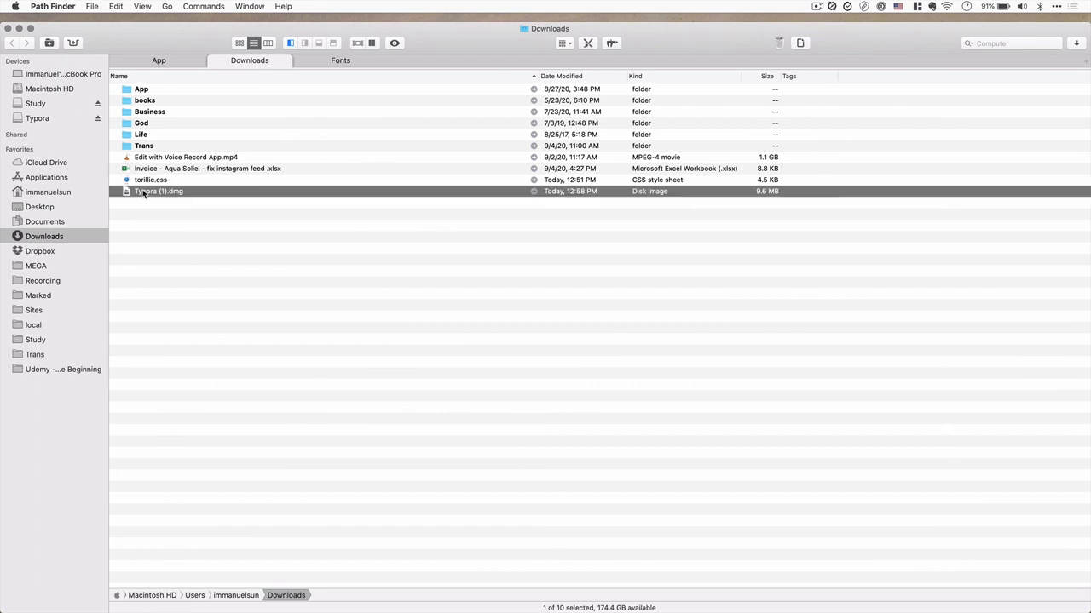
pyautogui.press('super+BackSpace')
pyautogui.click(150, 181)
pyautogui.press('super+BackSpace')
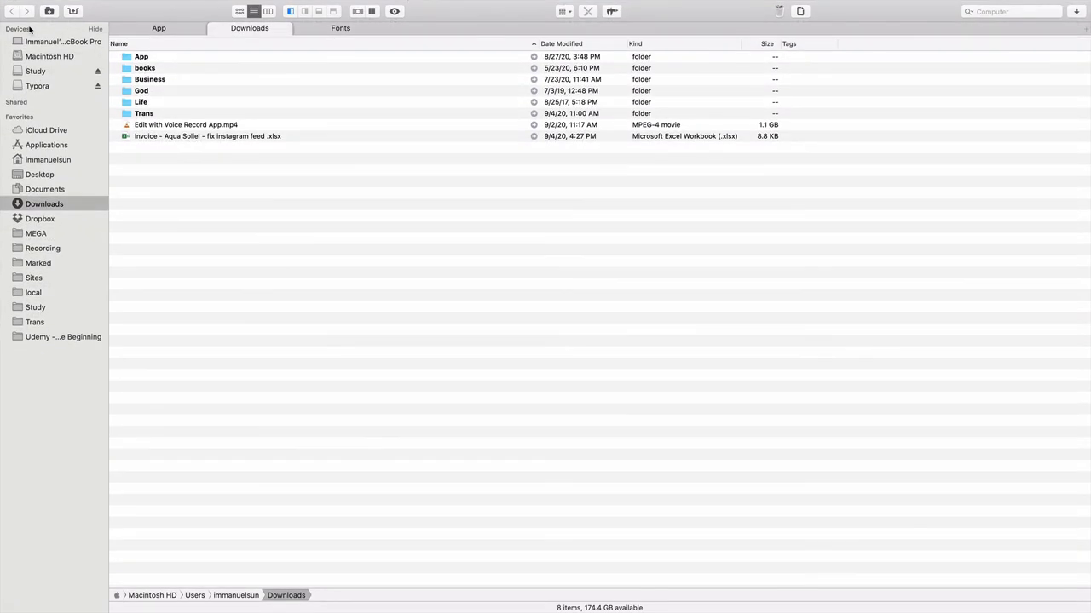
# Step: Return to Typora, close the preferences and examine the list of installed themes
pyautogui.press('super+Tab')
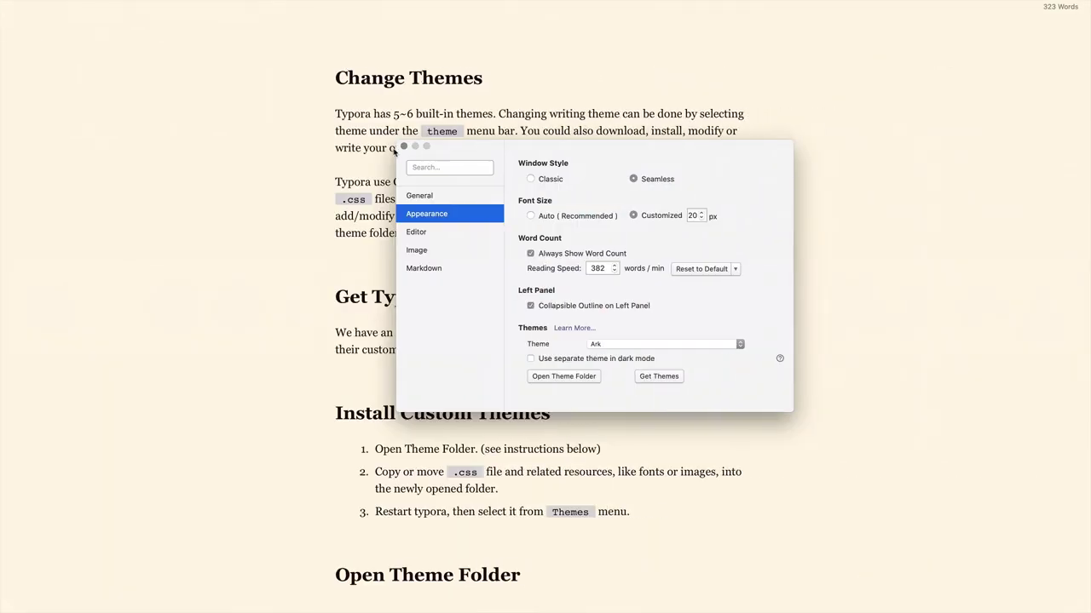
pyautogui.click(404, 146)
pyautogui.click(317, 6)
pyautogui.moveTo(253, 7)
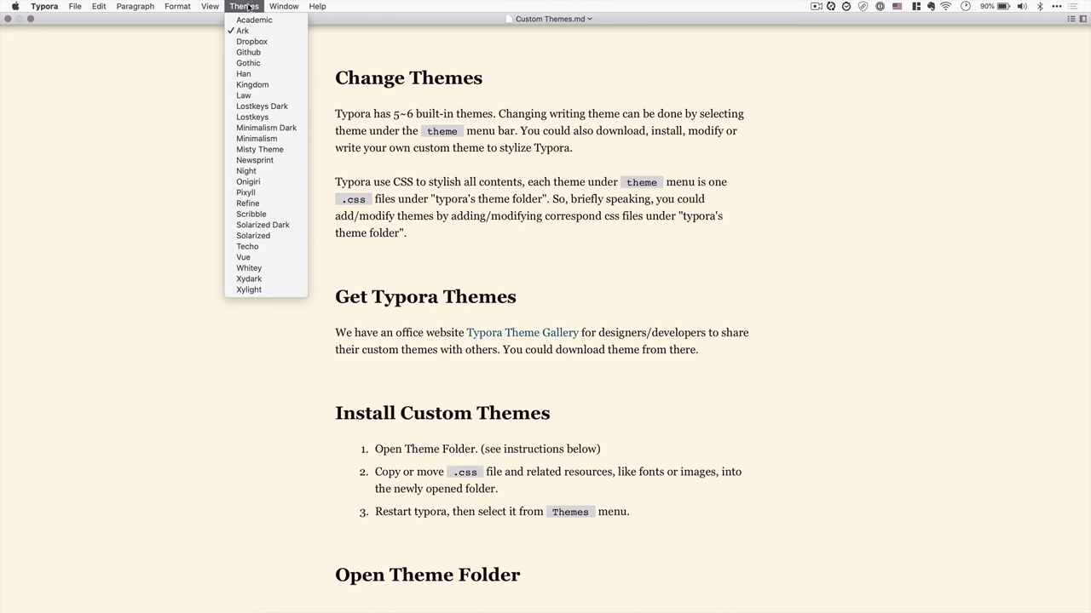
pyautogui.click(124, 172)
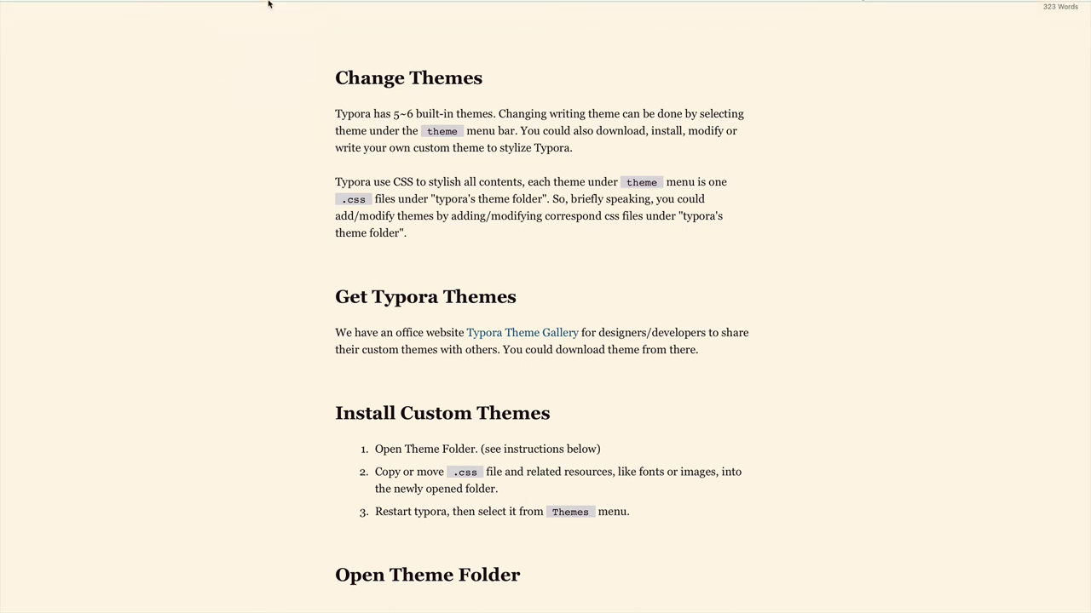
pyautogui.click(237, 6)
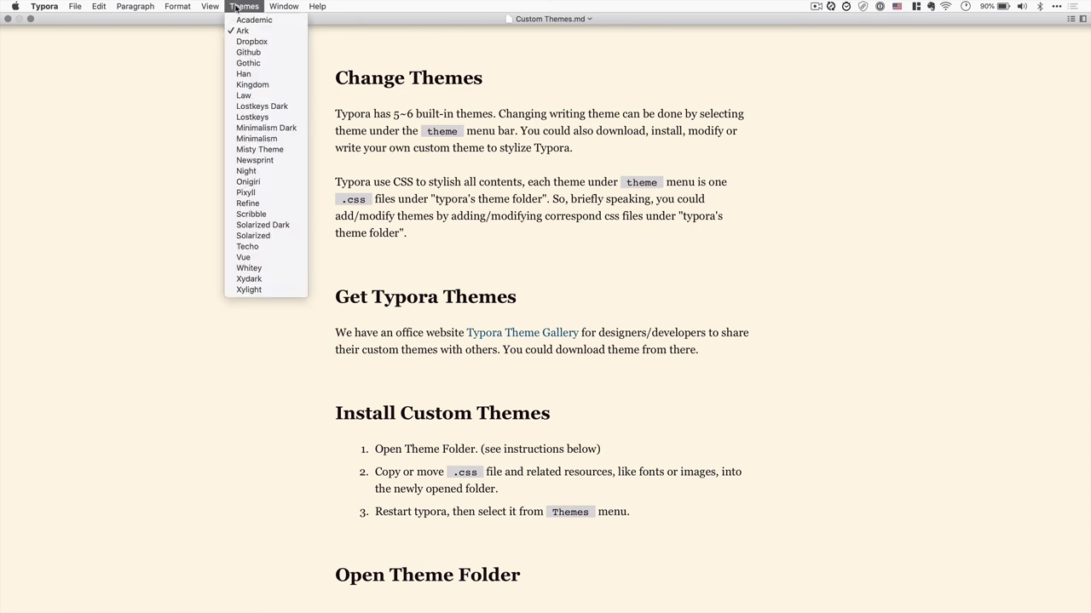
pyautogui.click(122, 122)
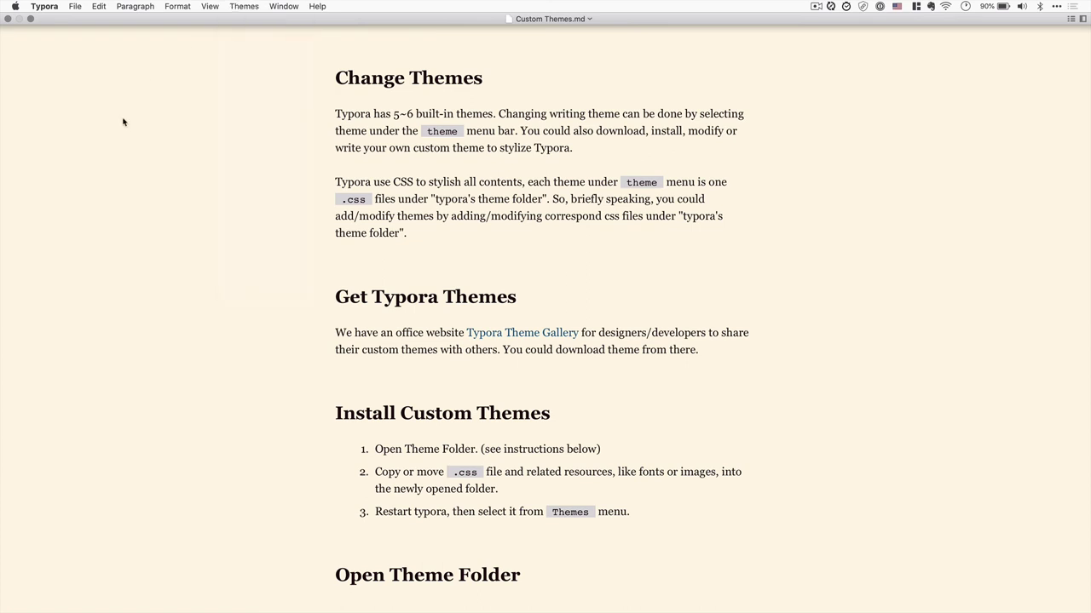
pyautogui.click(244, 6)
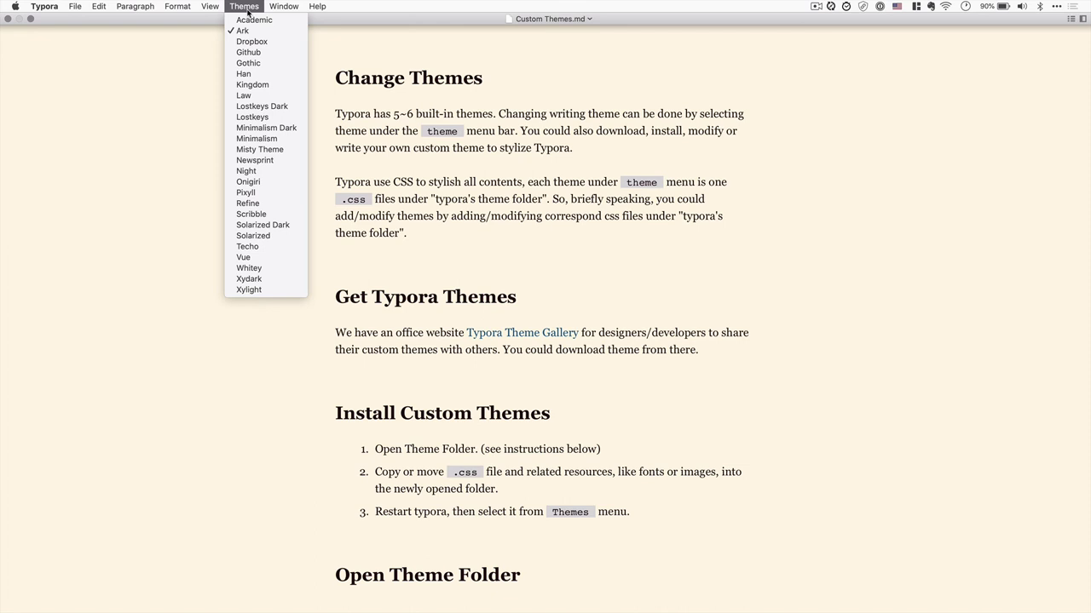
pyautogui.click(145, 88)
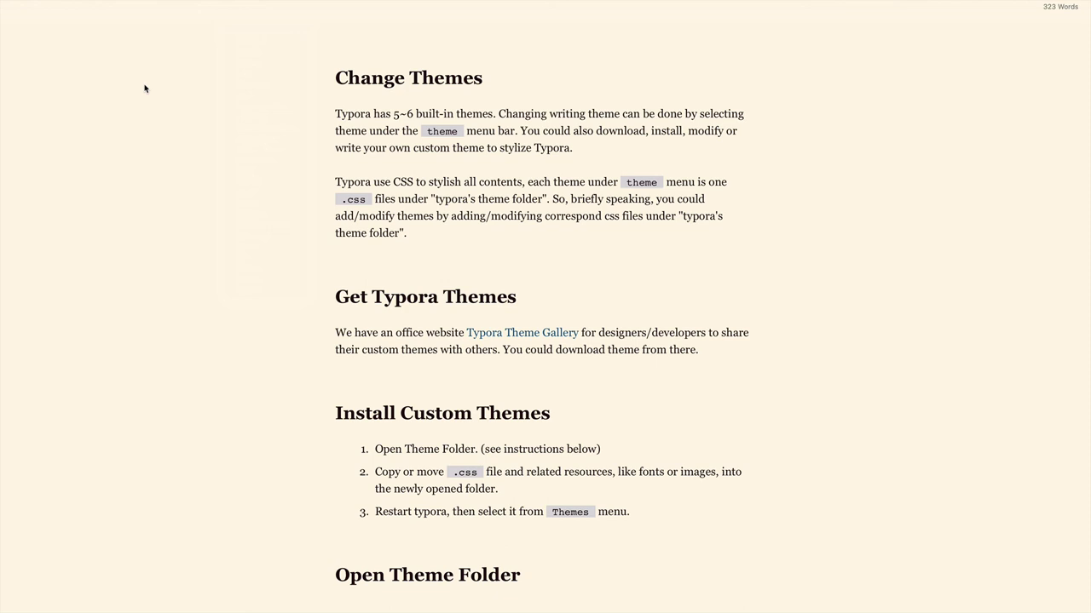
pyautogui.click(238, 5)
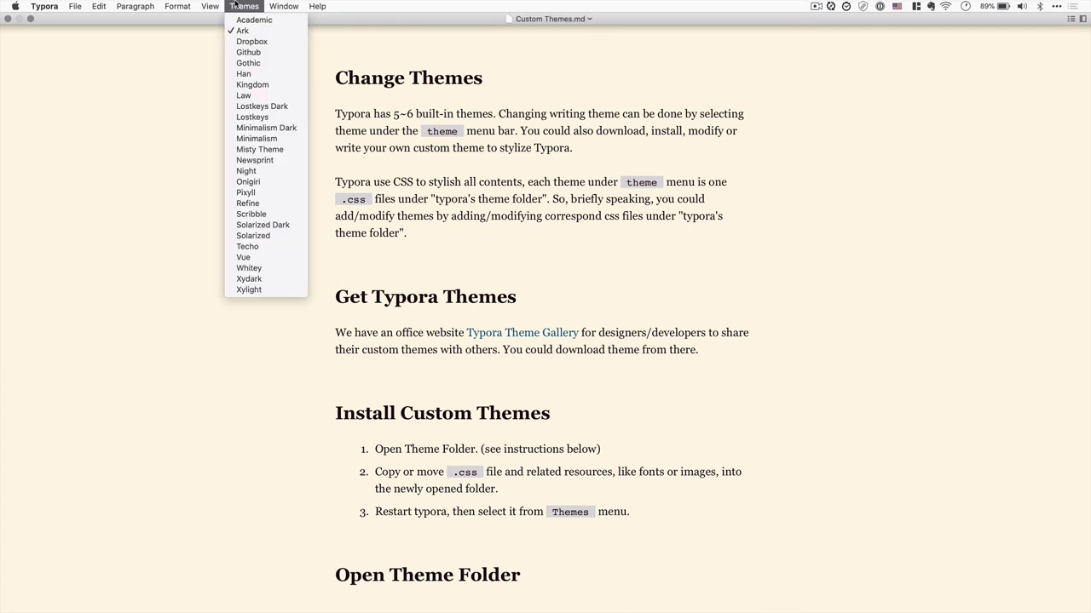
pyautogui.click(153, 109)
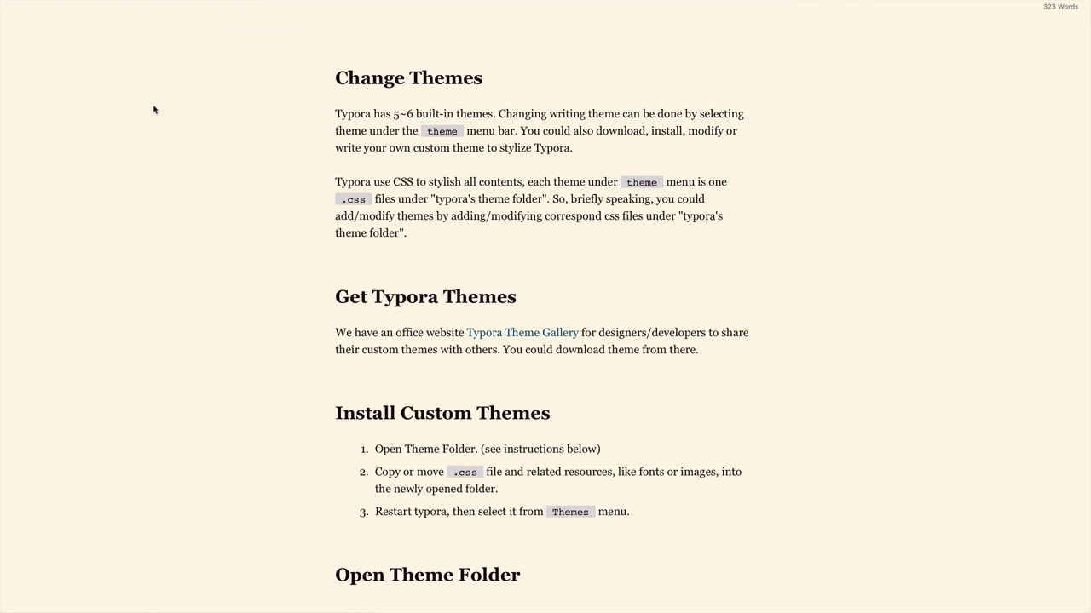
pyautogui.moveTo(430, 2)
pyautogui.click(235, 6)
pyautogui.click(235, 7)
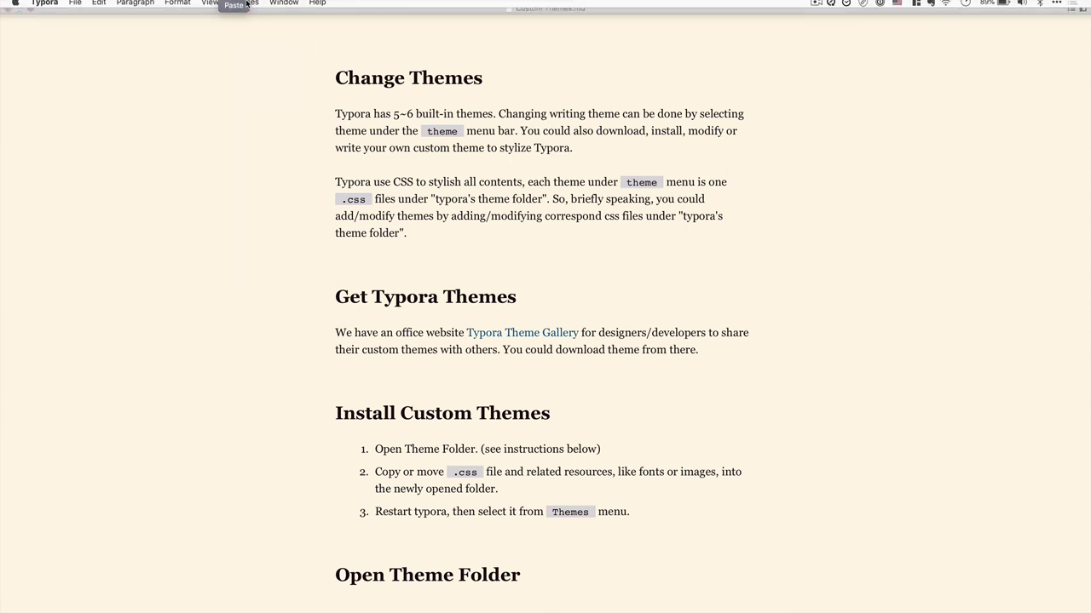
pyautogui.click(305, 119)
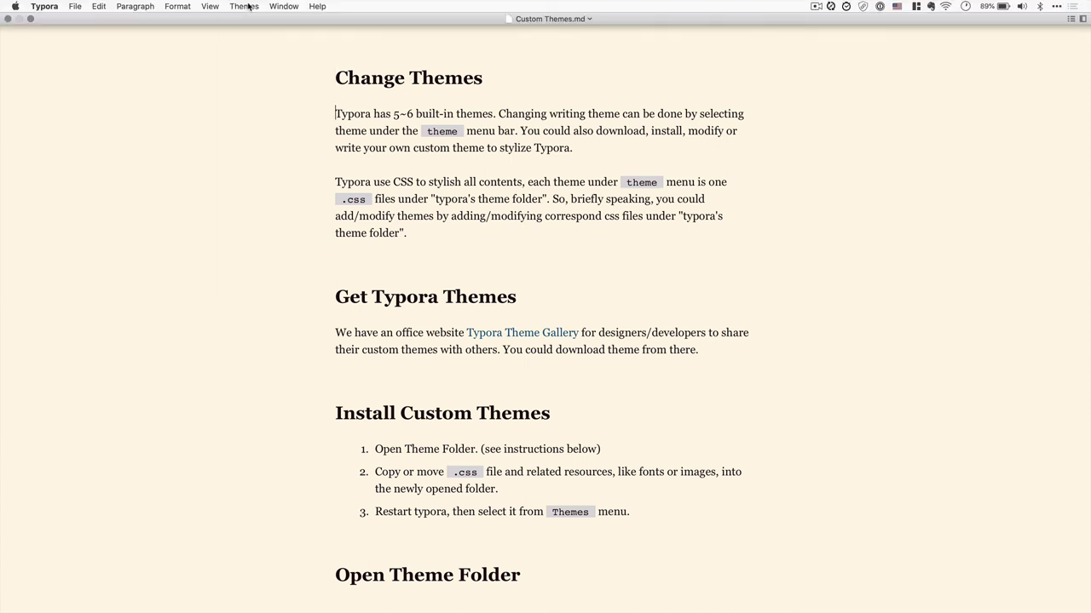
# Step: Apply the Github theme to the Custom Themes.md document and look over the restyled text
pyautogui.click(245, 6)
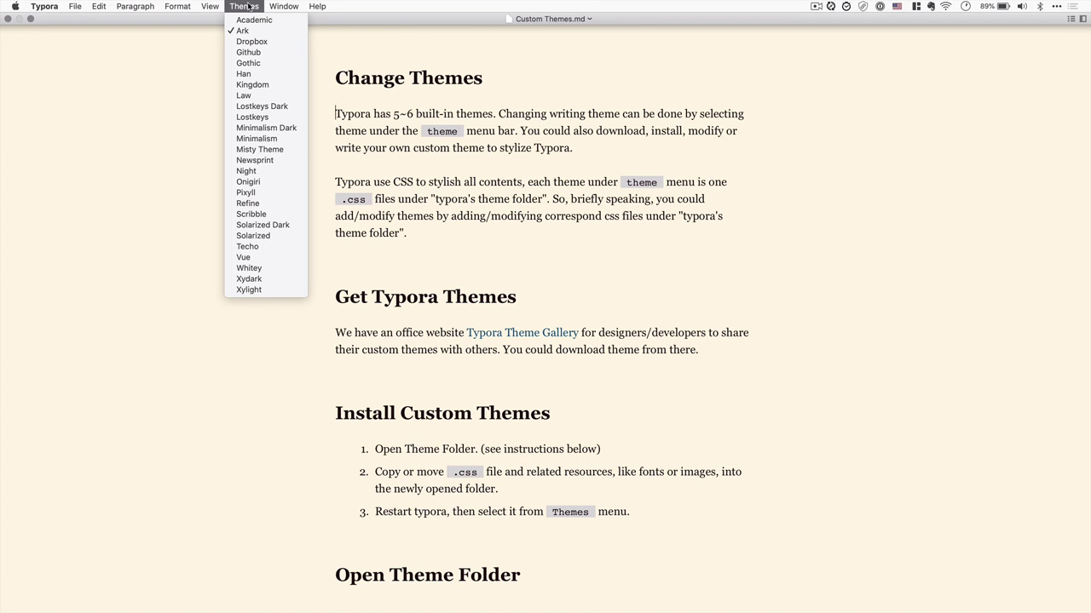
pyautogui.click(256, 53)
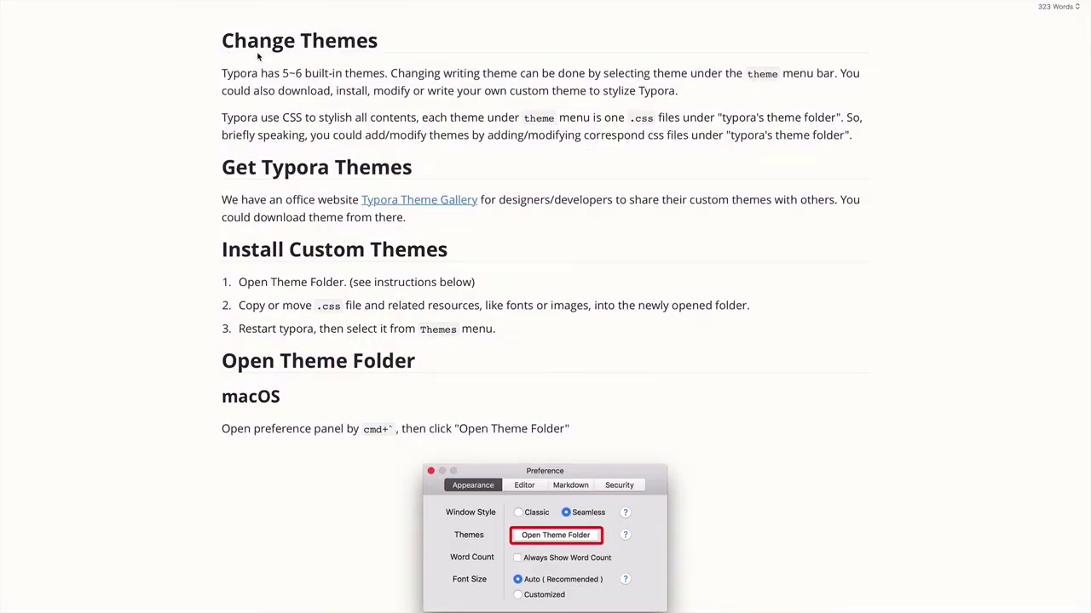
pyautogui.scroll(-1, 258, 55)
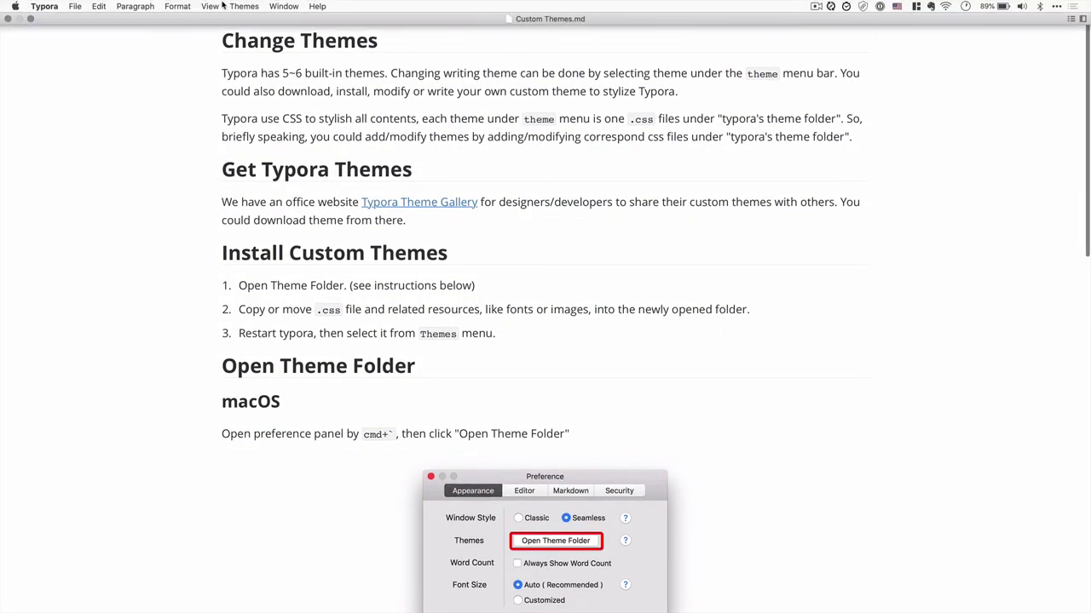
pyautogui.click(244, 6)
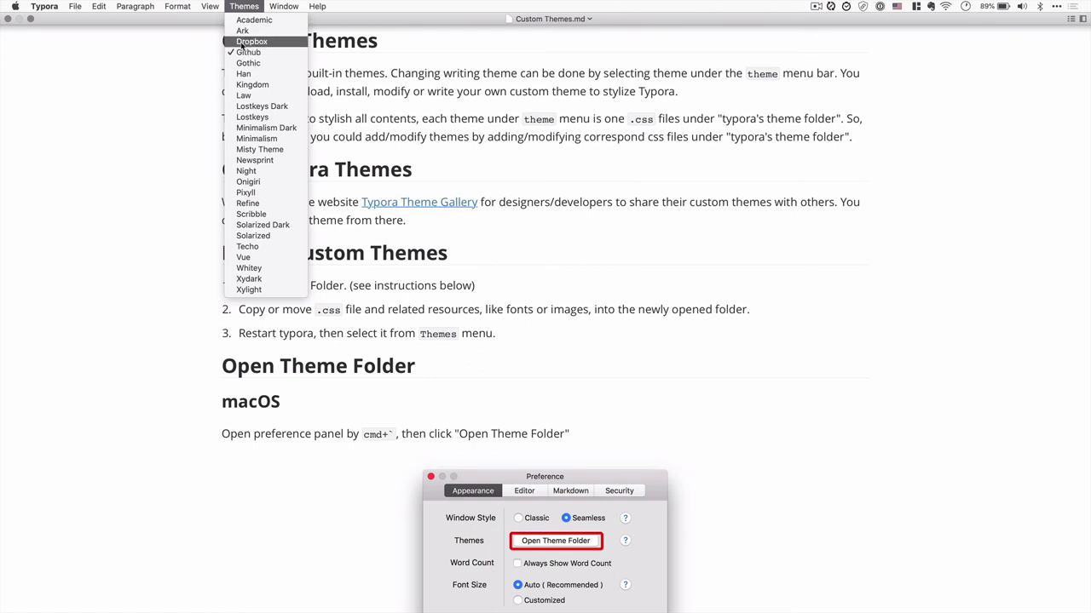
pyautogui.click(572, 76)
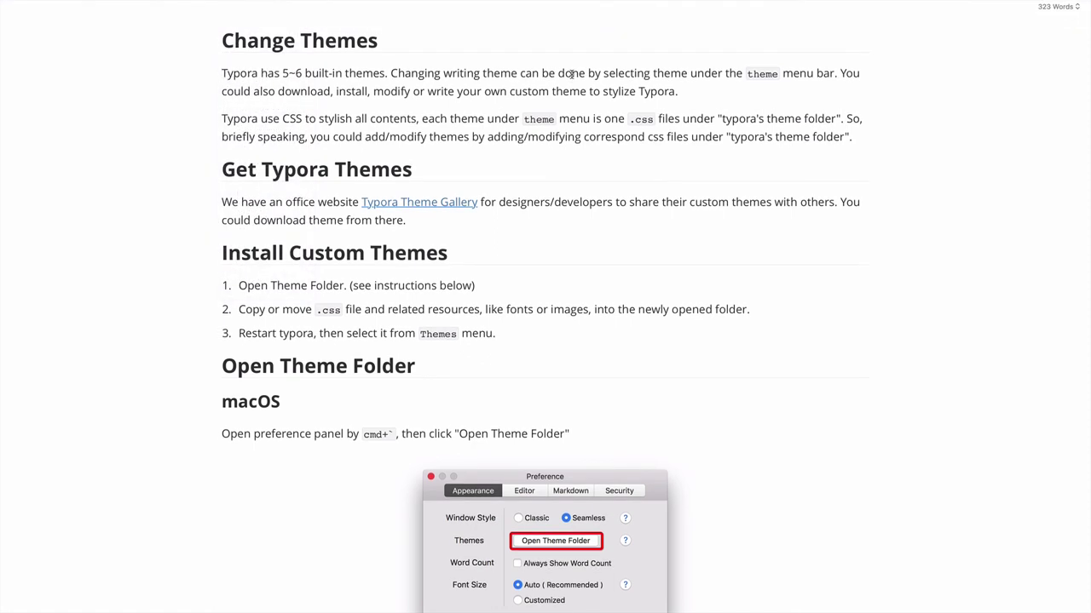
pyautogui.scroll(-3, 571, 74)
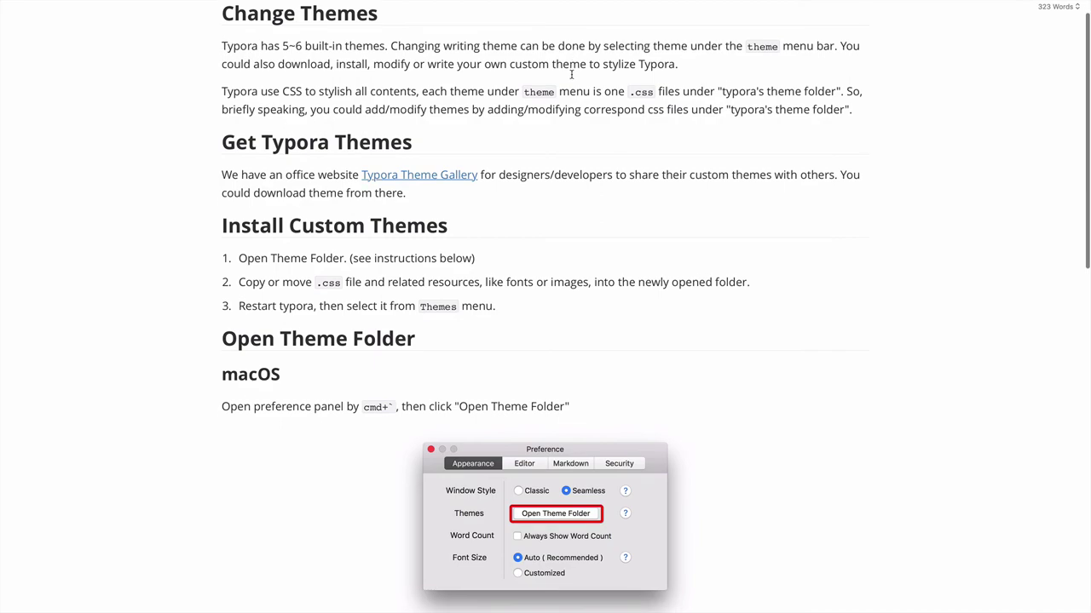
pyautogui.scroll(-10, 571, 74)
pyautogui.scroll(15, 571, 74)
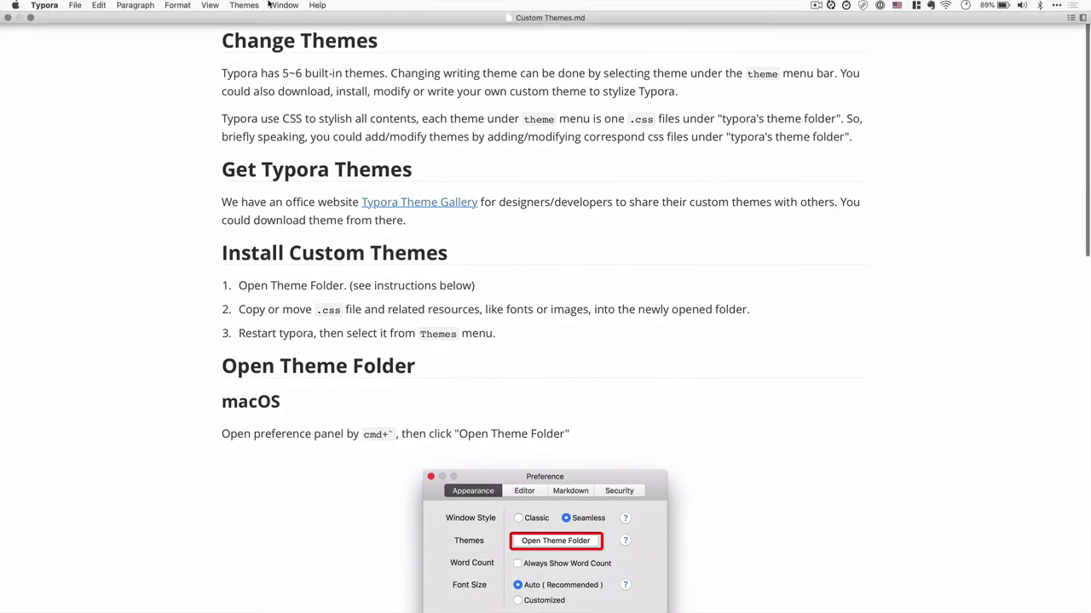
pyautogui.click(284, 6)
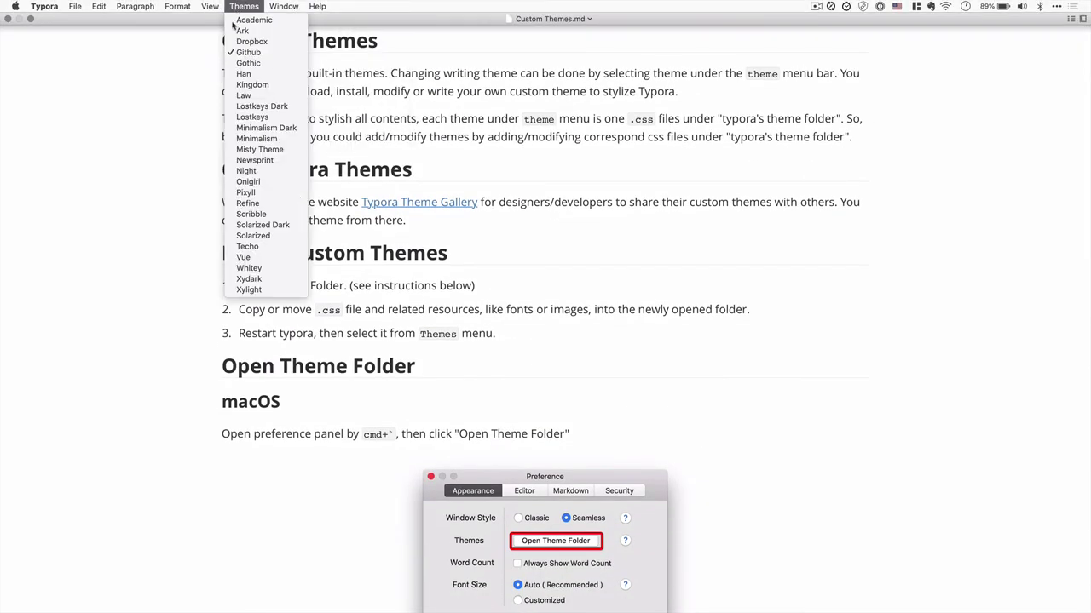
pyautogui.click(162, 109)
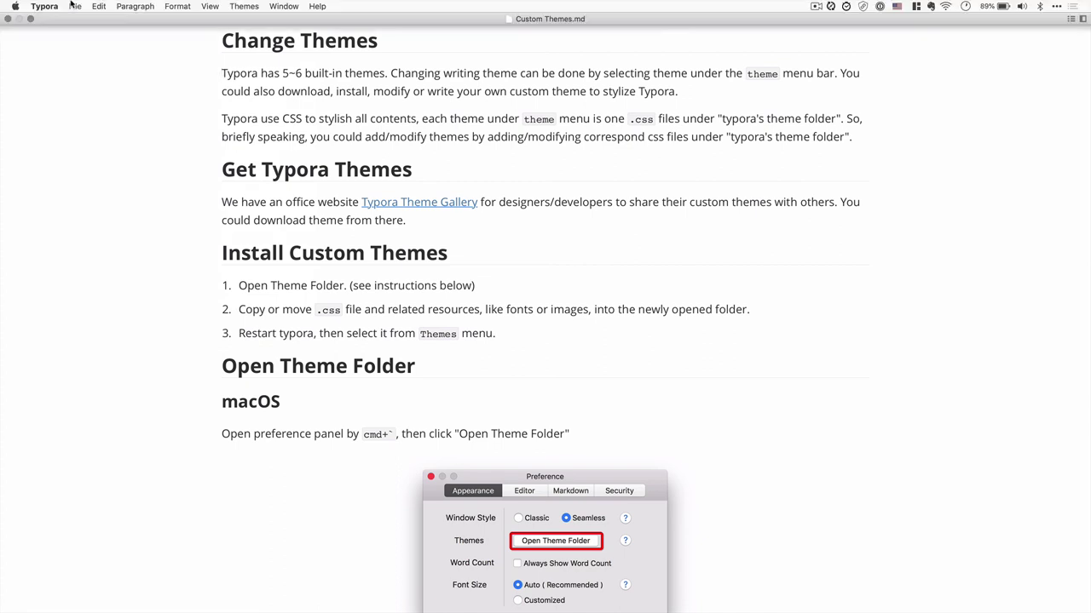
# Step: Create a new blank document and choose the Downloads folder as its save location
pyautogui.click(75, 5)
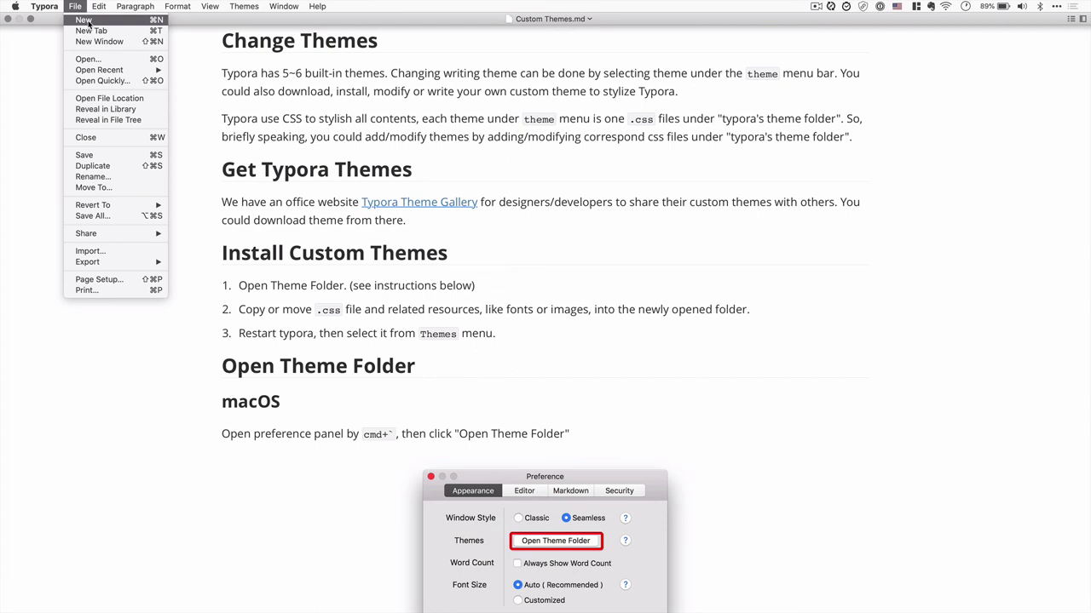
pyautogui.click(85, 21)
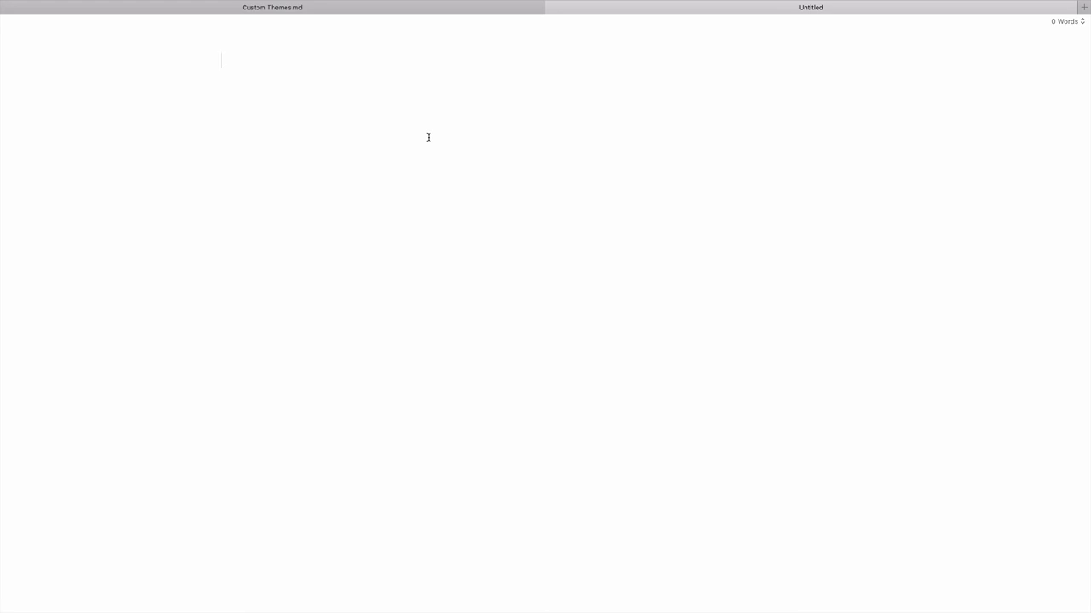
pyautogui.moveTo(112, 5)
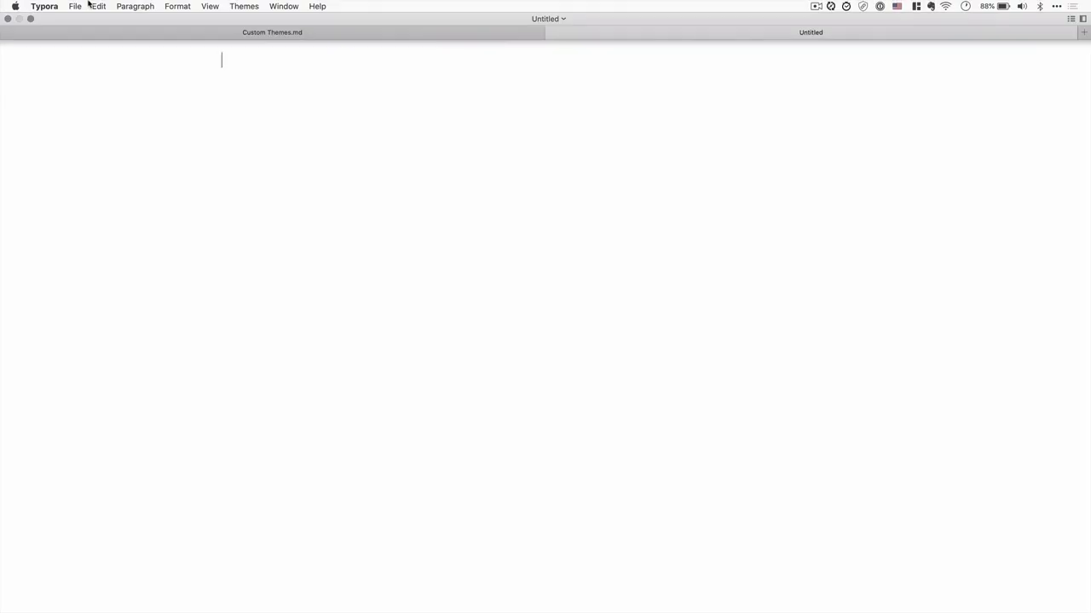
pyautogui.click(75, 6)
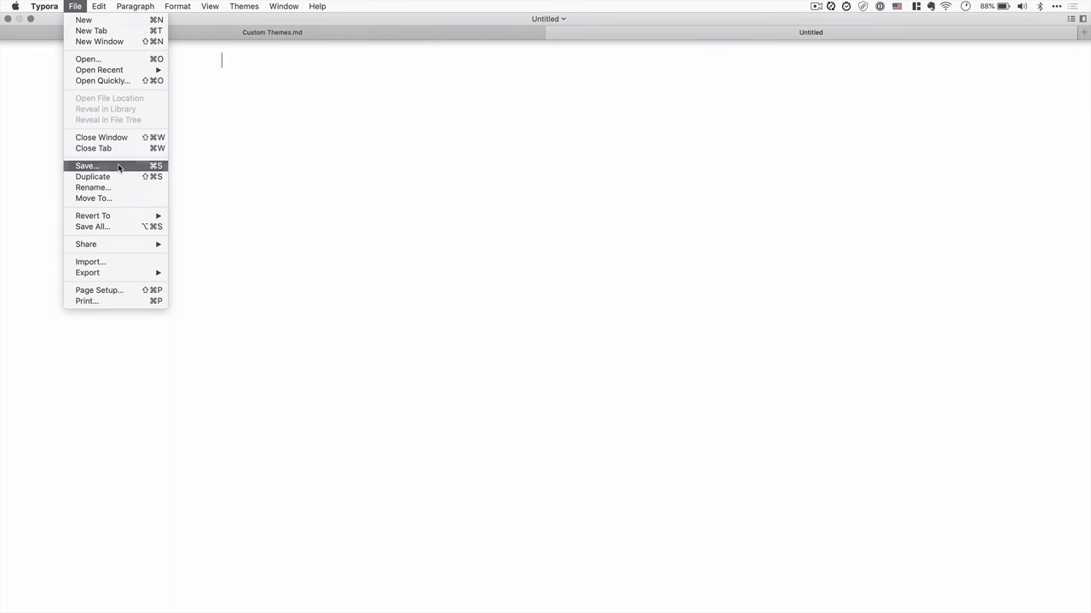
pyautogui.press('ctrl+super+f')
pyautogui.press('super+s')
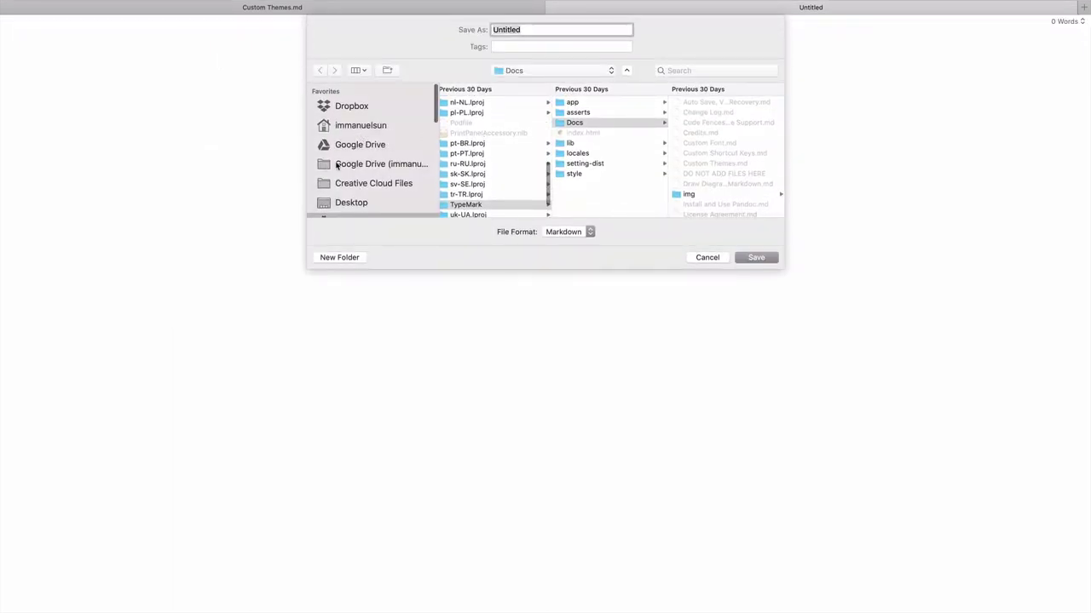
pyautogui.scroll(-1, 474, 211)
pyautogui.scroll(-4, 399, 193)
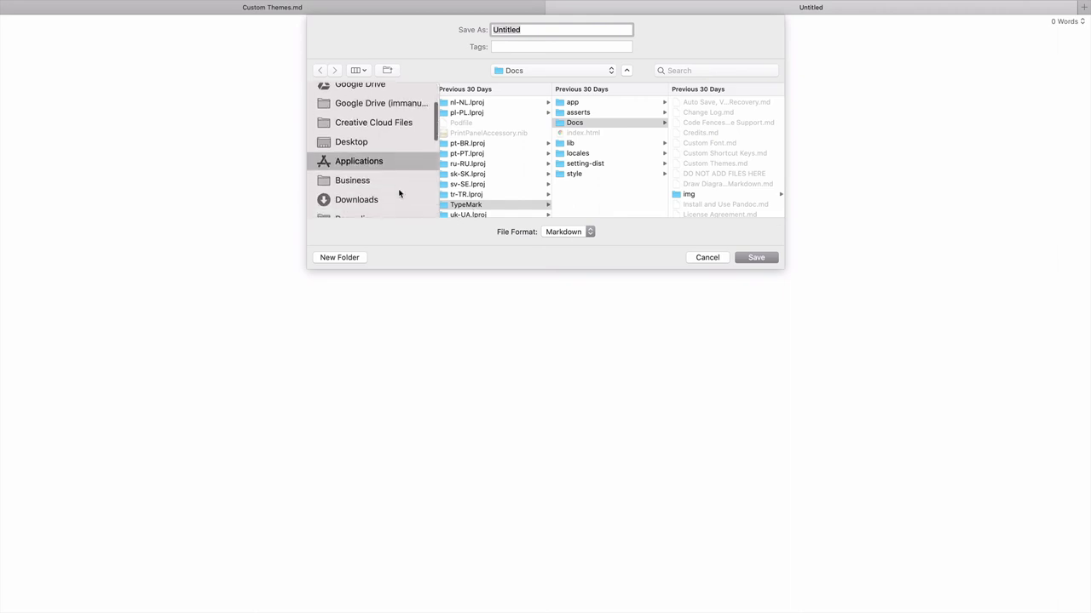
pyautogui.click(365, 168)
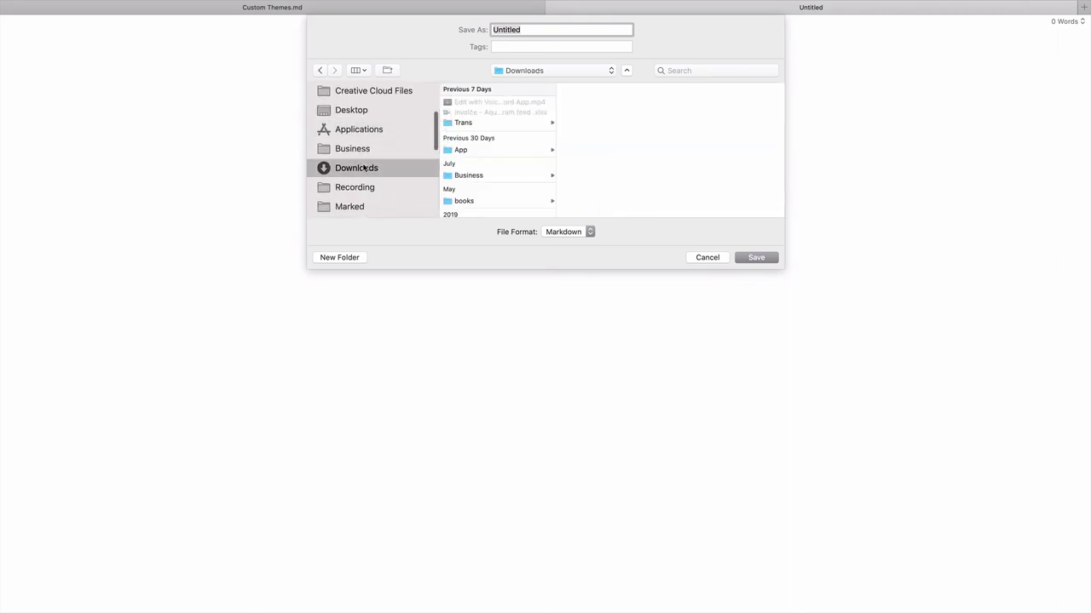
pyautogui.scroll(-3, 517, 120)
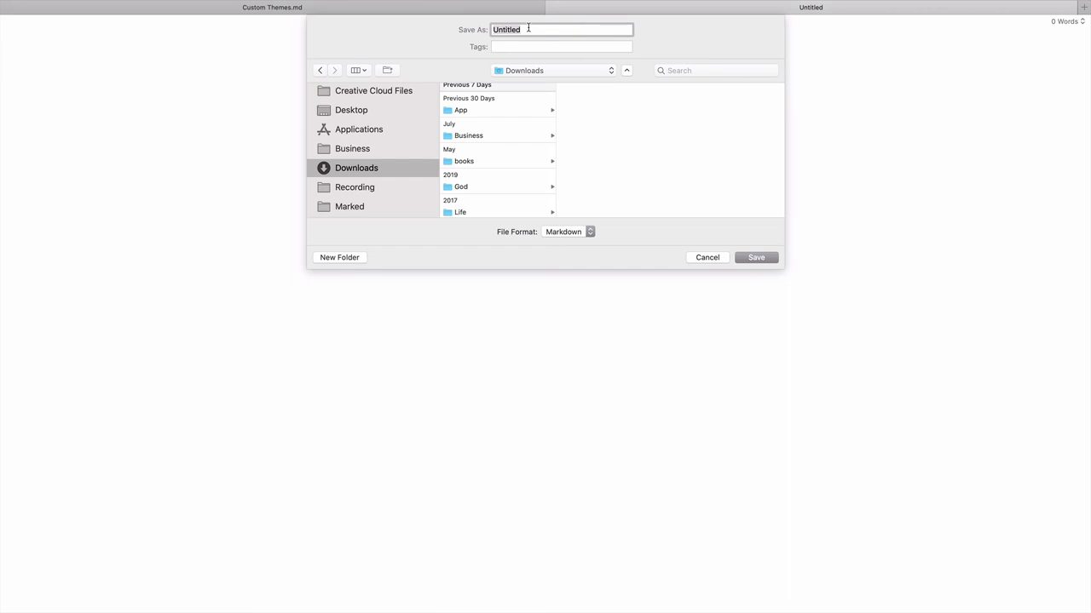
# Step: Name the new document training, keep the Markdown file format and save it
pyautogui.write('traing')
pyautogui.press('BackSpace')
pyautogui.write('ing')
pyautogui.click(557, 234)
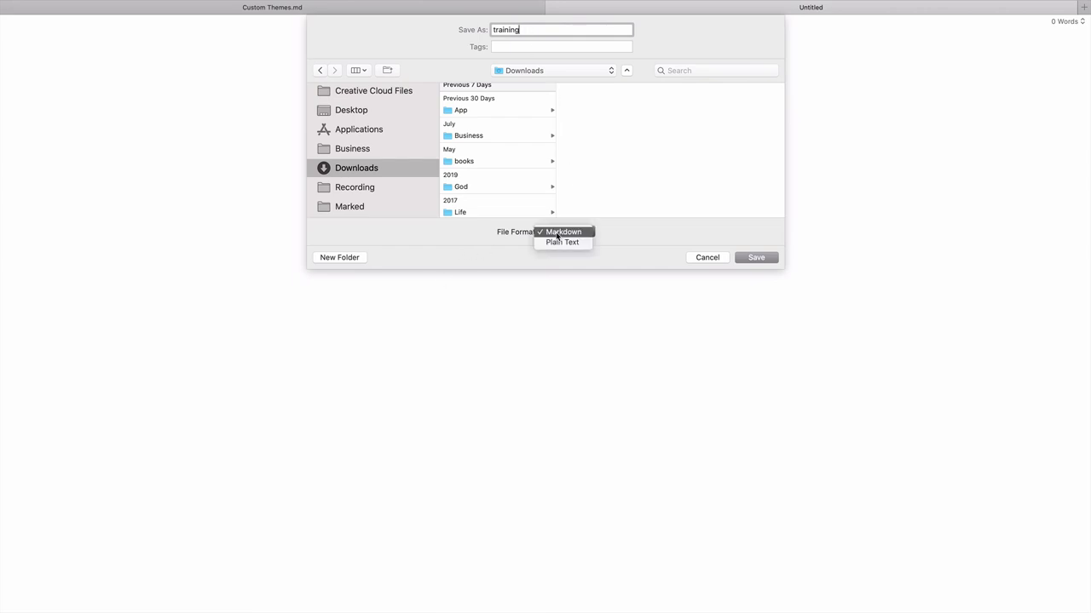
pyautogui.click(493, 251)
pyautogui.click(766, 261)
pyautogui.click(770, 264)
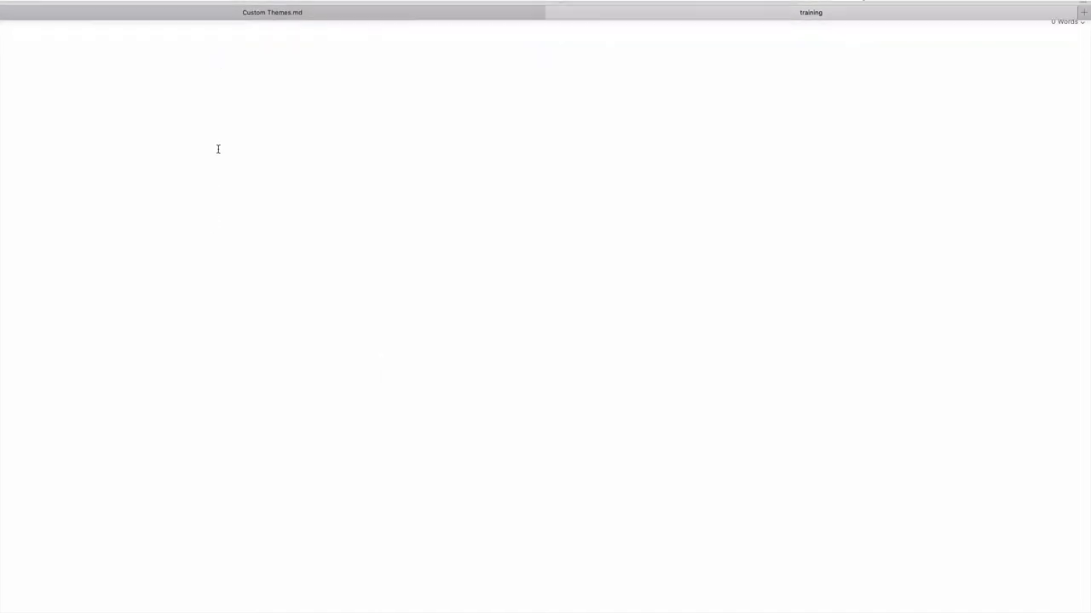
# Step: Switch to Chrome and search Google for lorem ipsum in a new browser tab
pyautogui.click(243, 7)
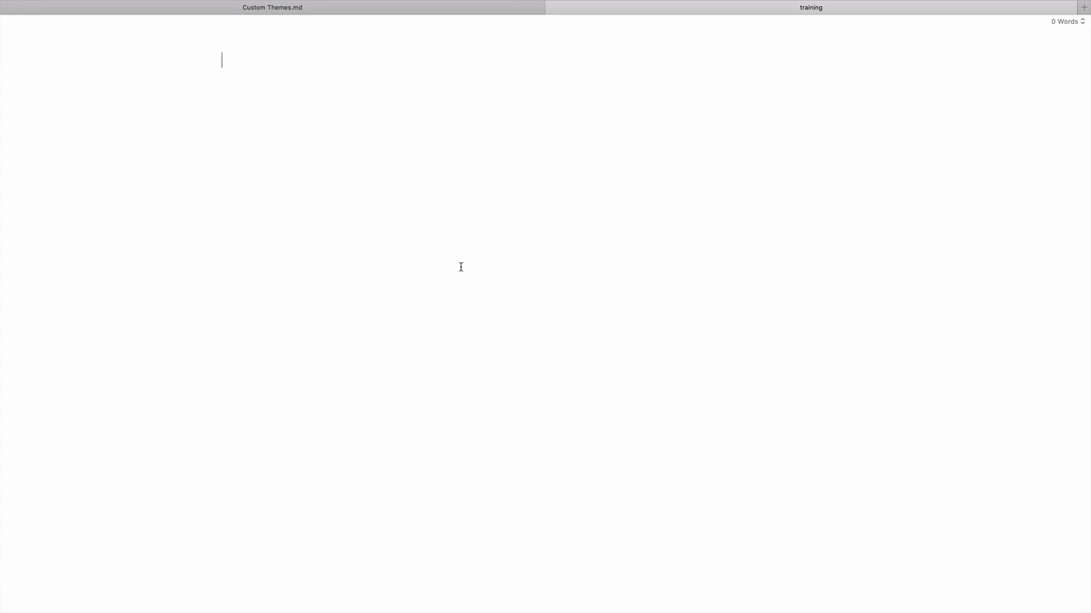
pyautogui.press('super+Tab')
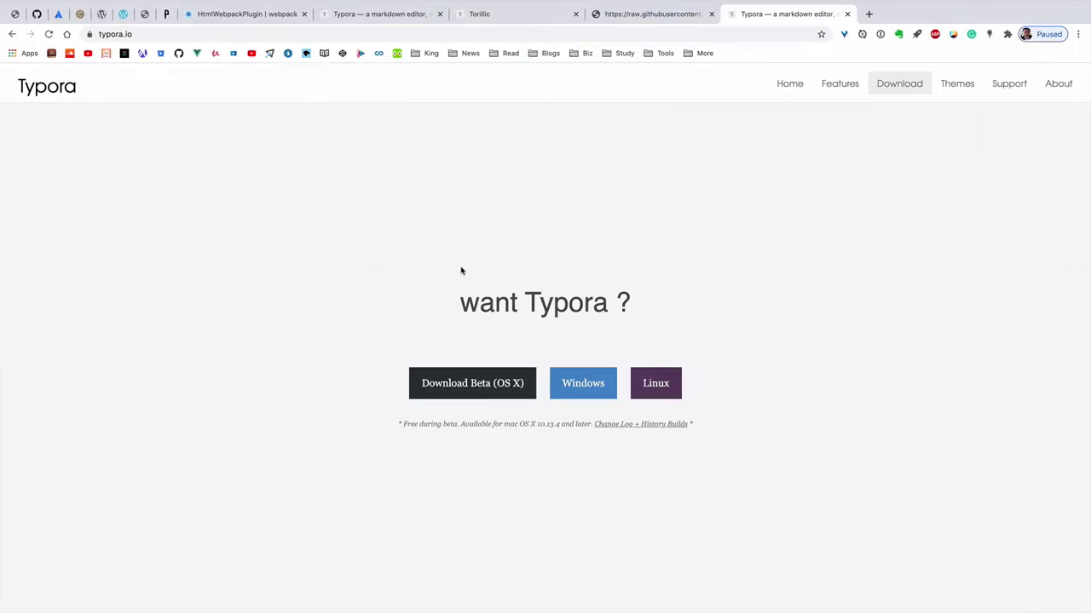
pyautogui.click(868, 14)
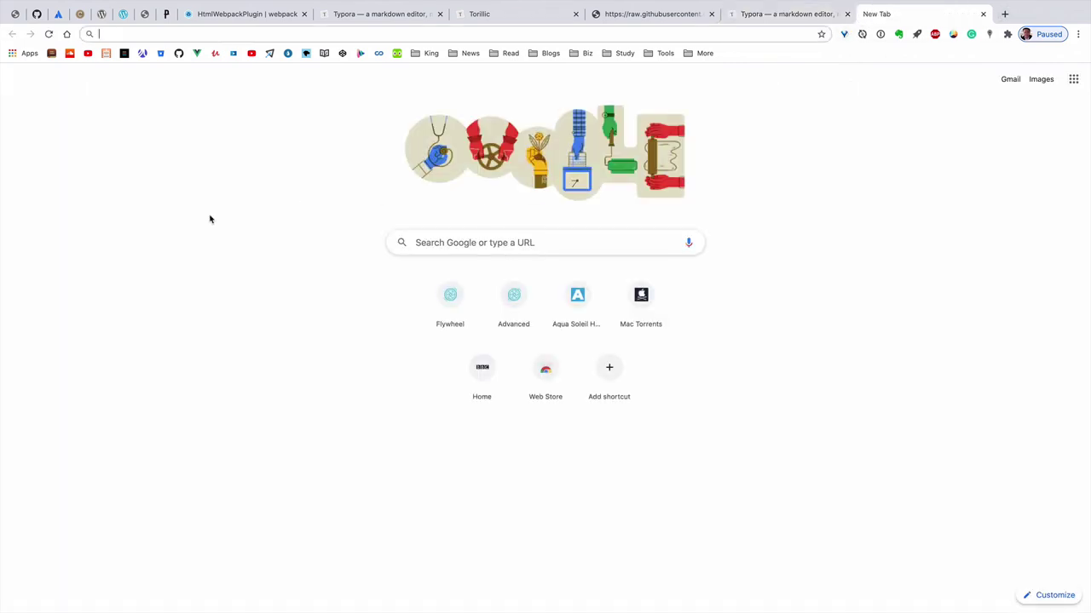
pyautogui.write('lo')
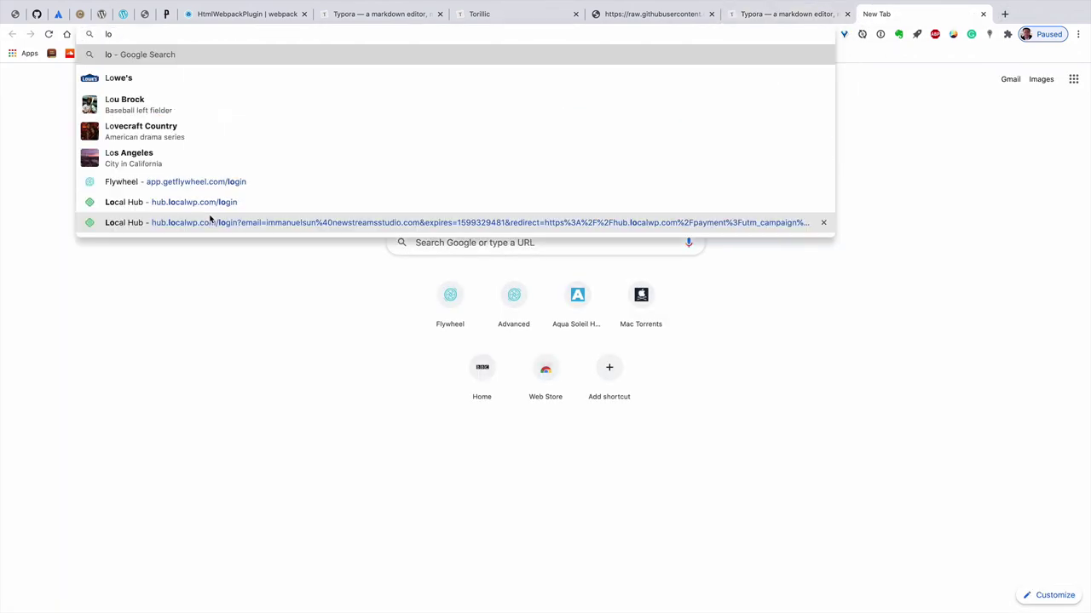
pyautogui.write('re')
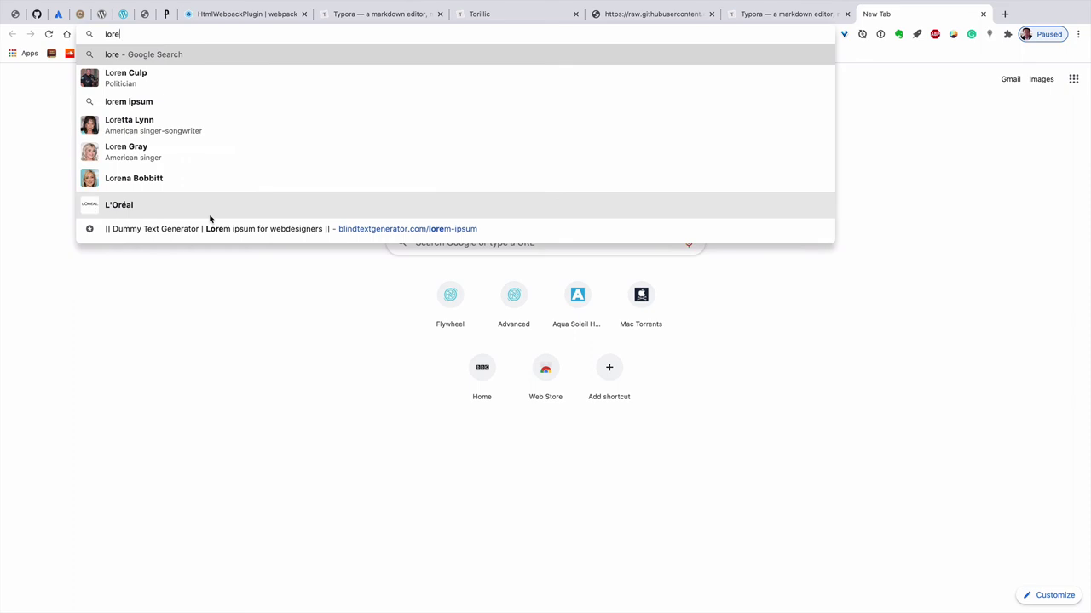
pyautogui.write('m')
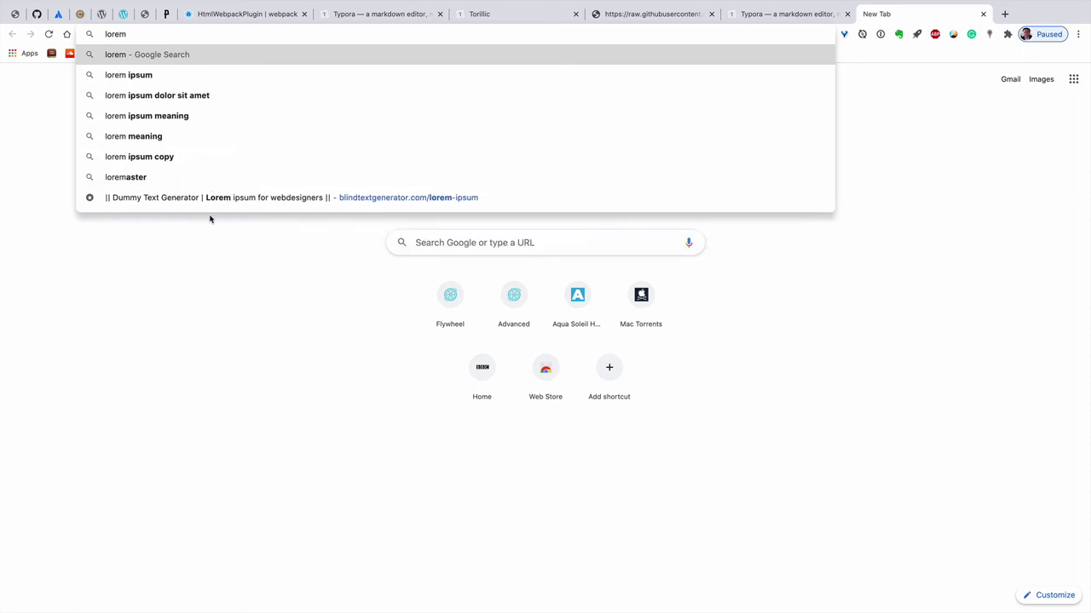
pyautogui.press('Down')
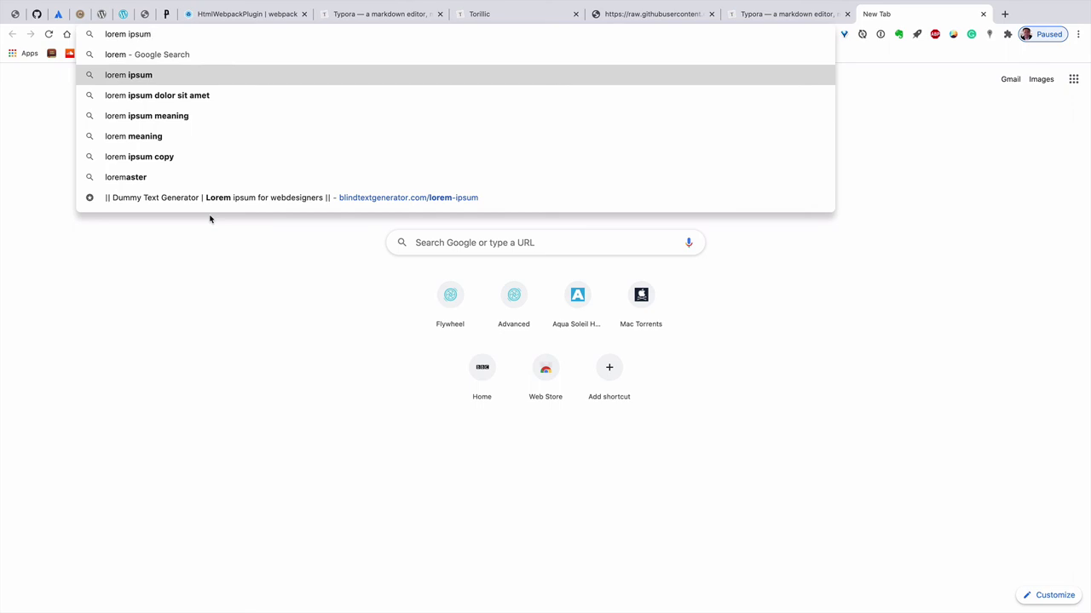
pyautogui.press('Return')
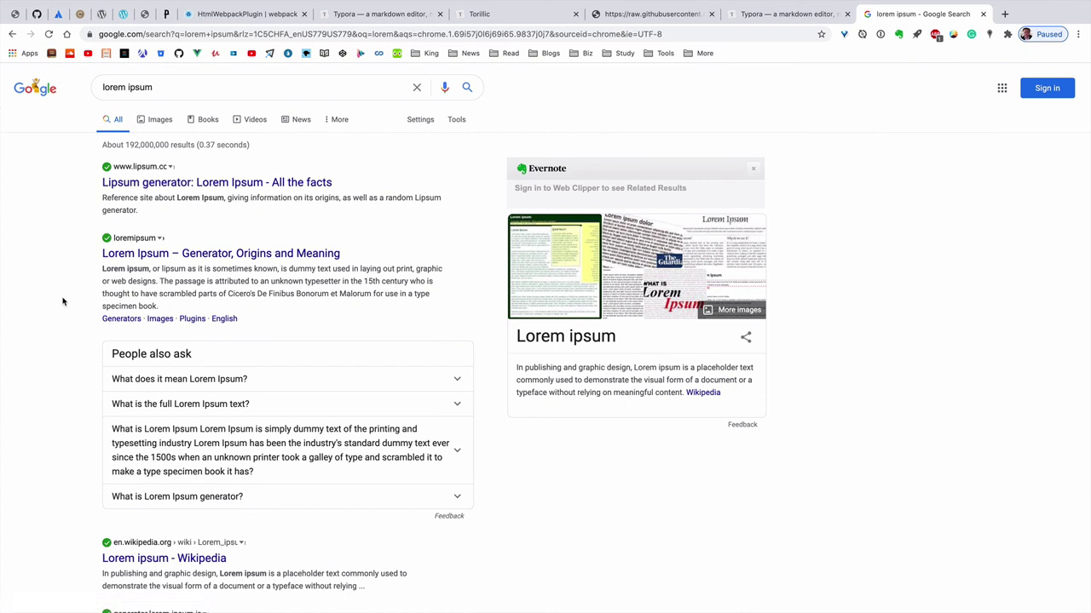
# Step: Open the "Lorem Ipsum – Generator, Origins and Meaning" search result and examine its placeholder text generator
pyautogui.scroll(-1, 62, 301)
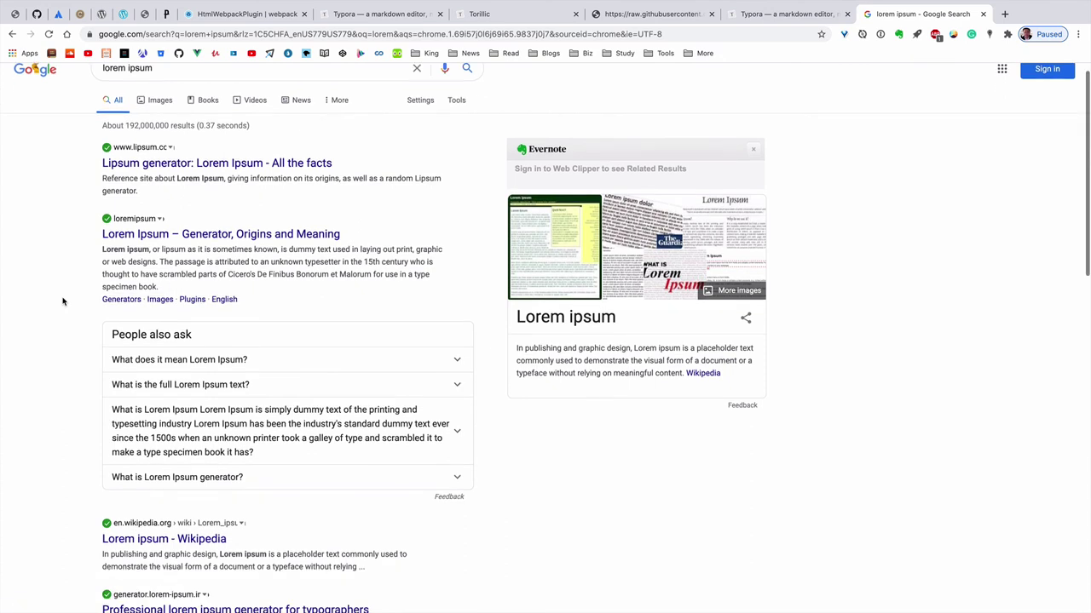
pyautogui.click(189, 237)
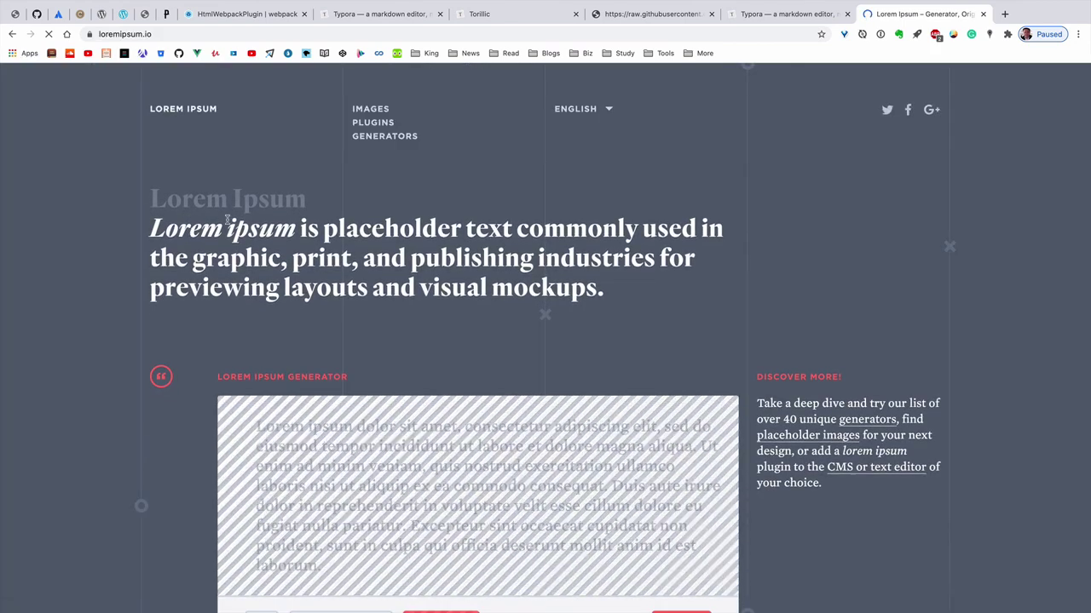
pyautogui.scroll(-2, 243, 232)
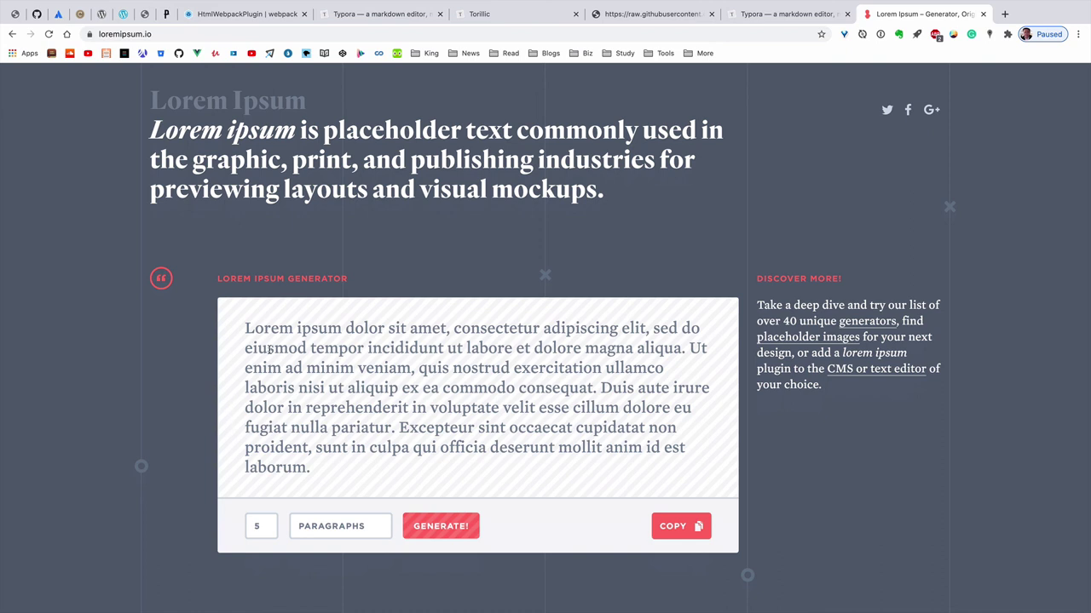
pyautogui.scroll(-1, 269, 349)
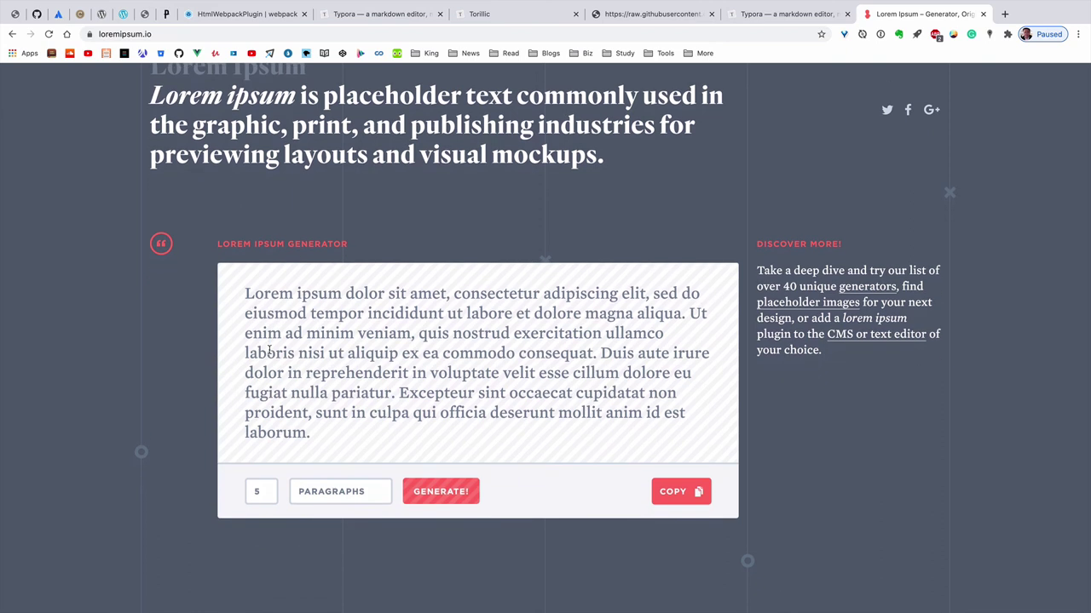
pyautogui.scroll(-1, 269, 352)
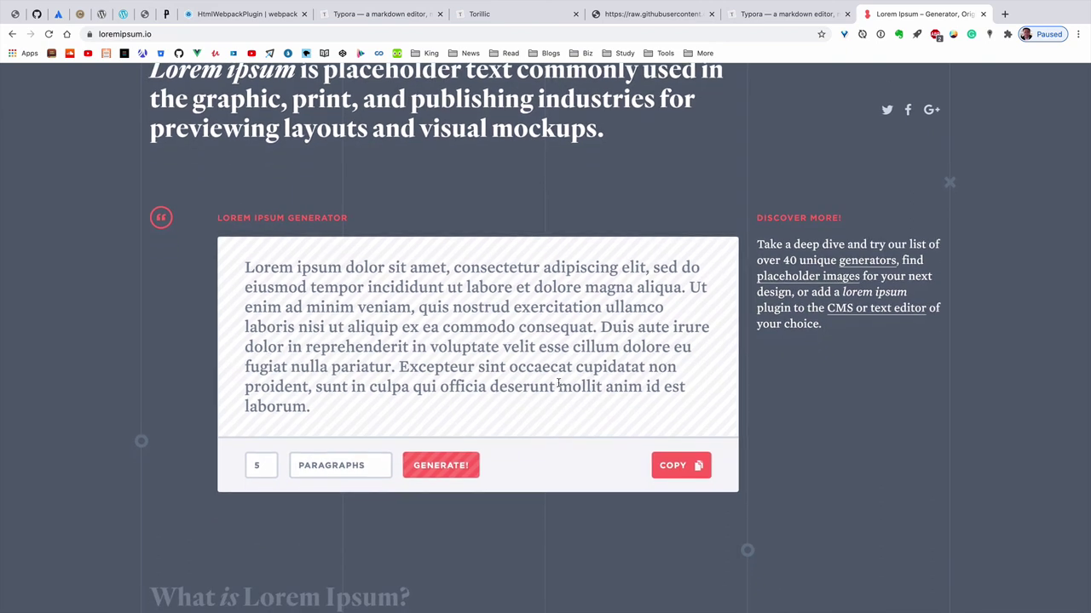
pyautogui.scroll(5, 558, 385)
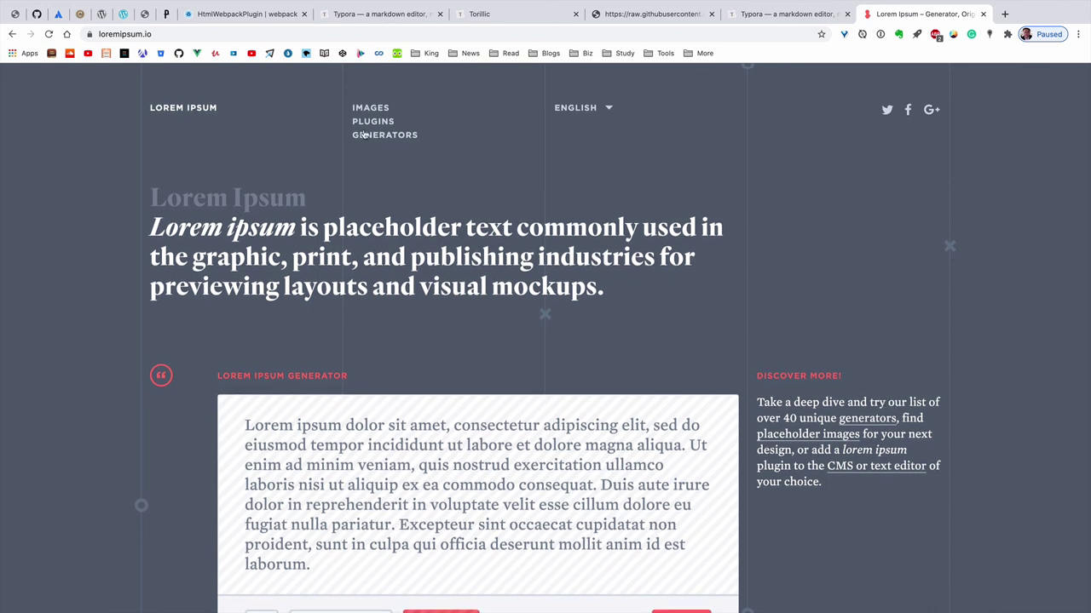
pyautogui.scroll(-3, 396, 204)
pyautogui.scroll(-6, 394, 203)
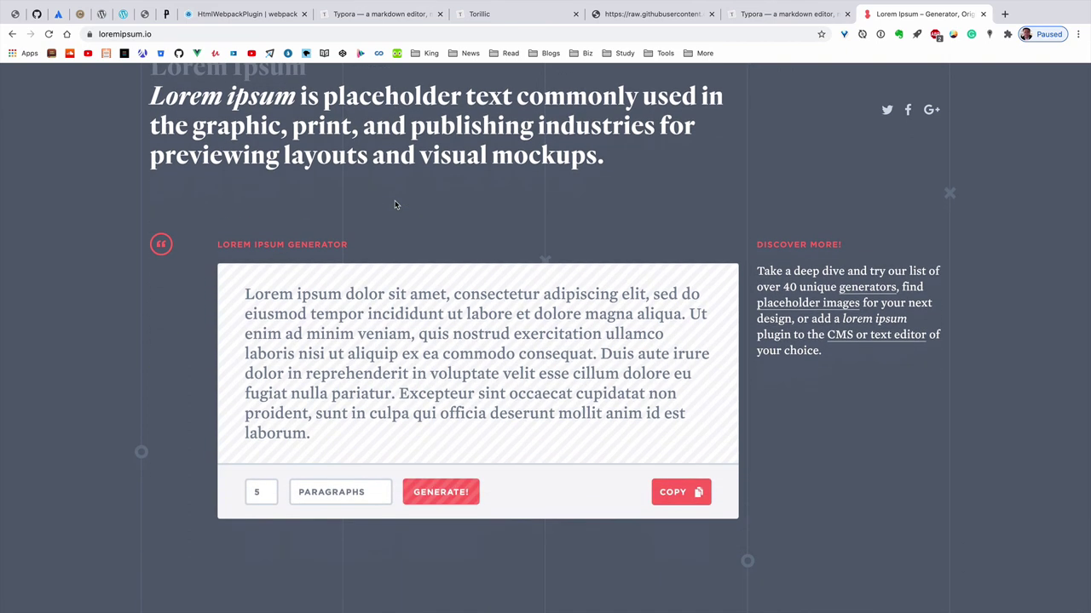
pyautogui.scroll(2, 394, 201)
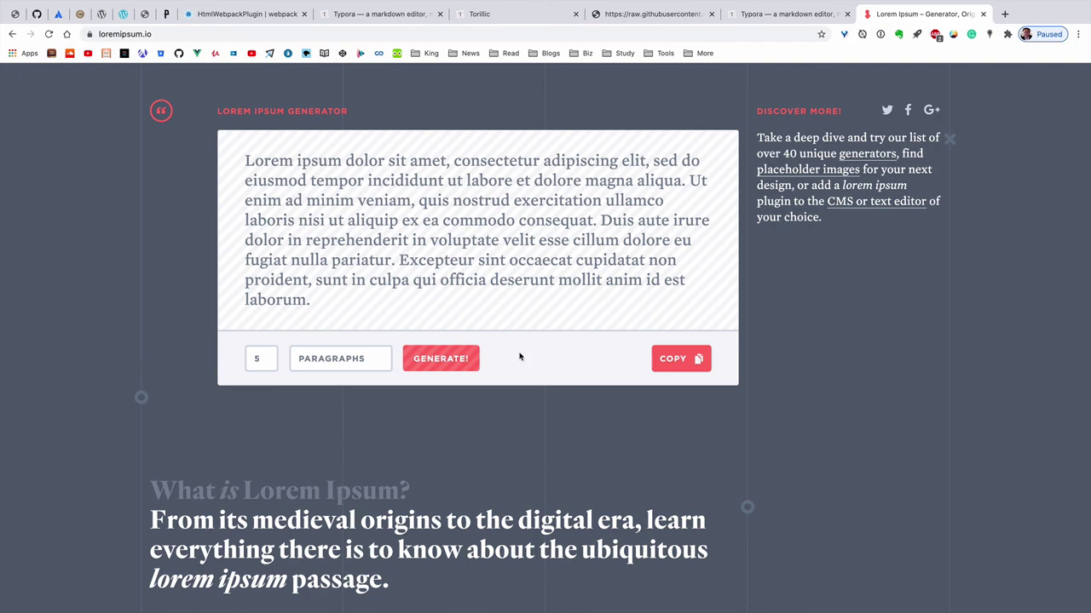
# Step: Generate 5 paragraphs of lorem ipsum placeholder text and look over the generated passage
pyautogui.click(441, 359)
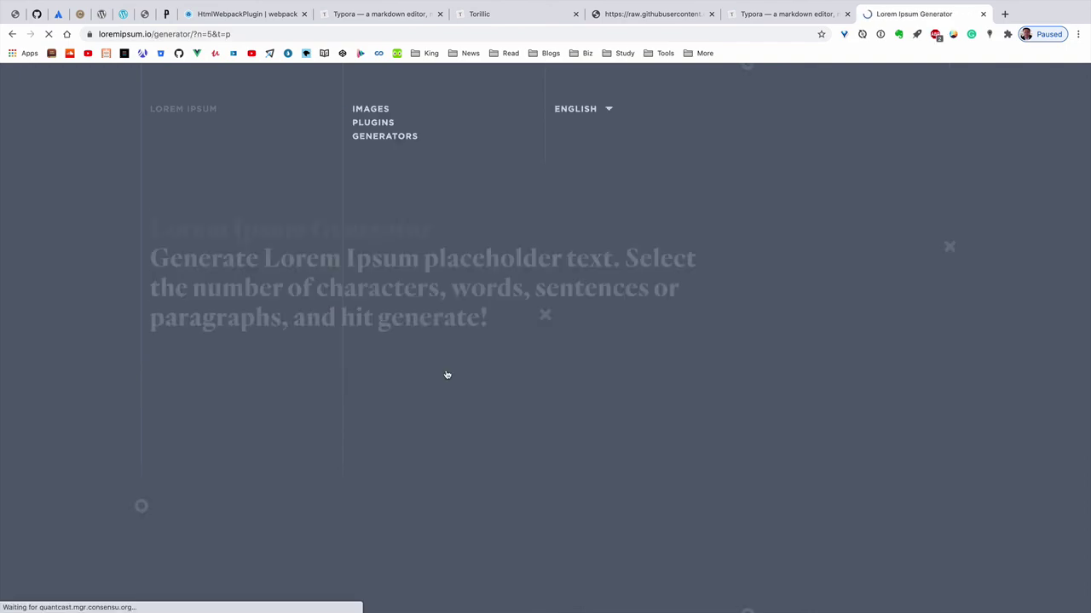
pyautogui.scroll(-10, 446, 375)
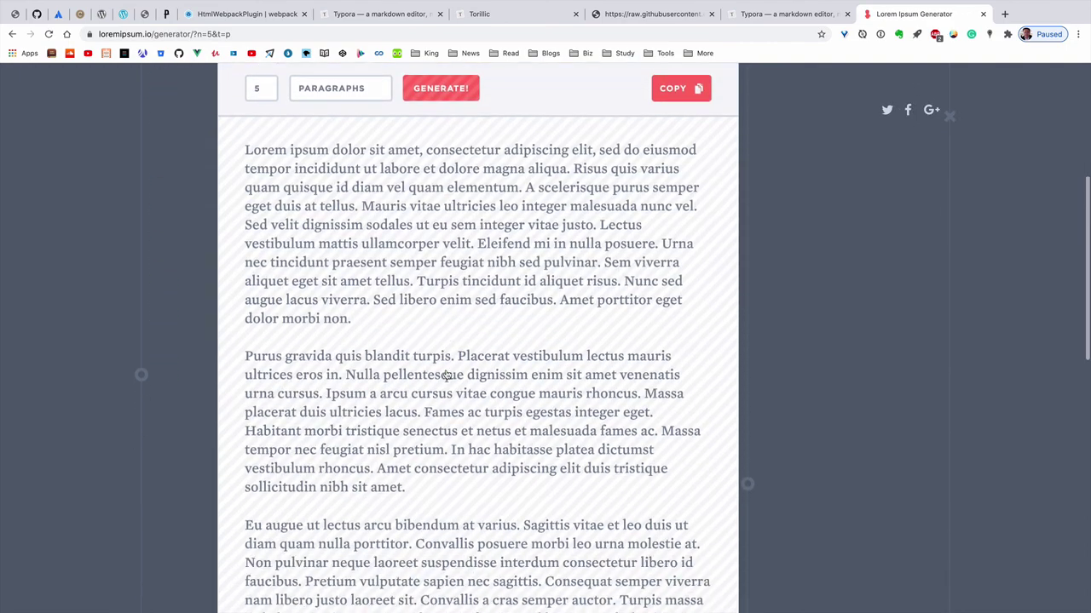
pyautogui.scroll(12, 447, 375)
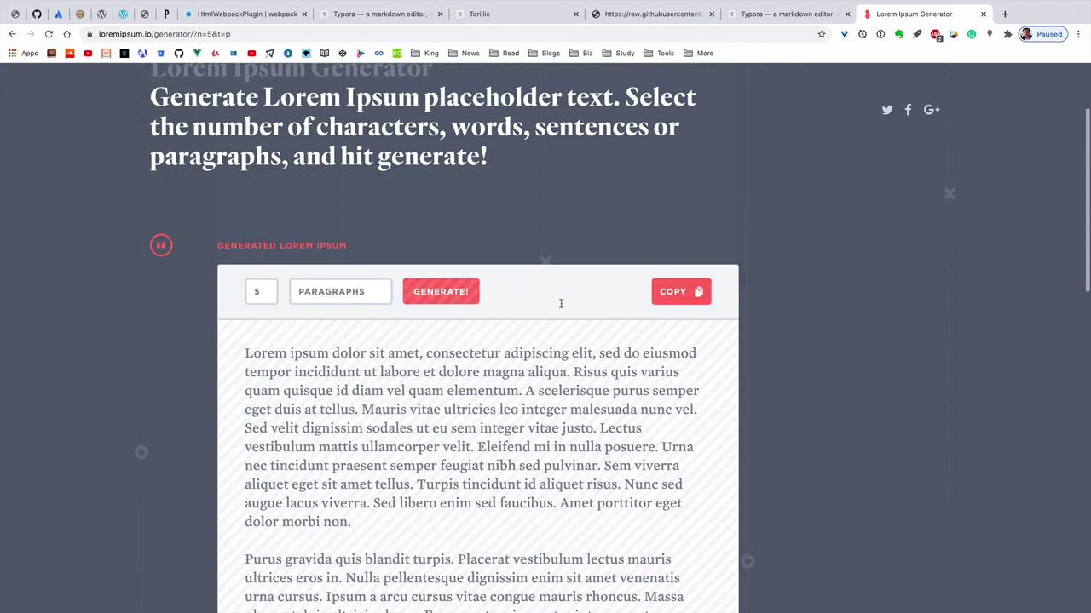
# Step: Copy the generated lorem ipsum text, switch to Typora and paste it into the training document
pyautogui.click(671, 291)
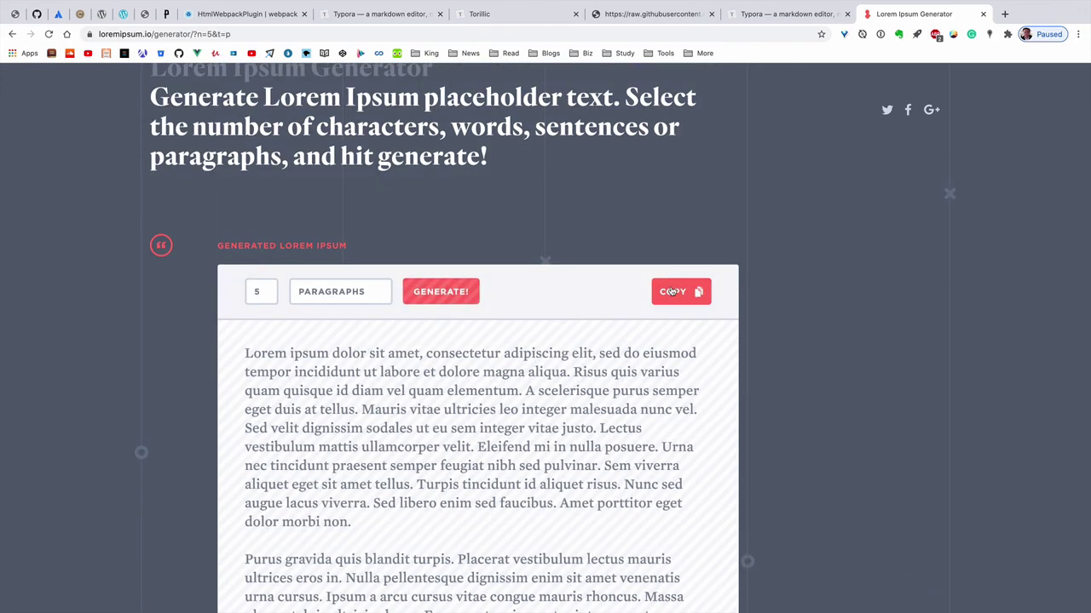
pyautogui.press('super+Tab')
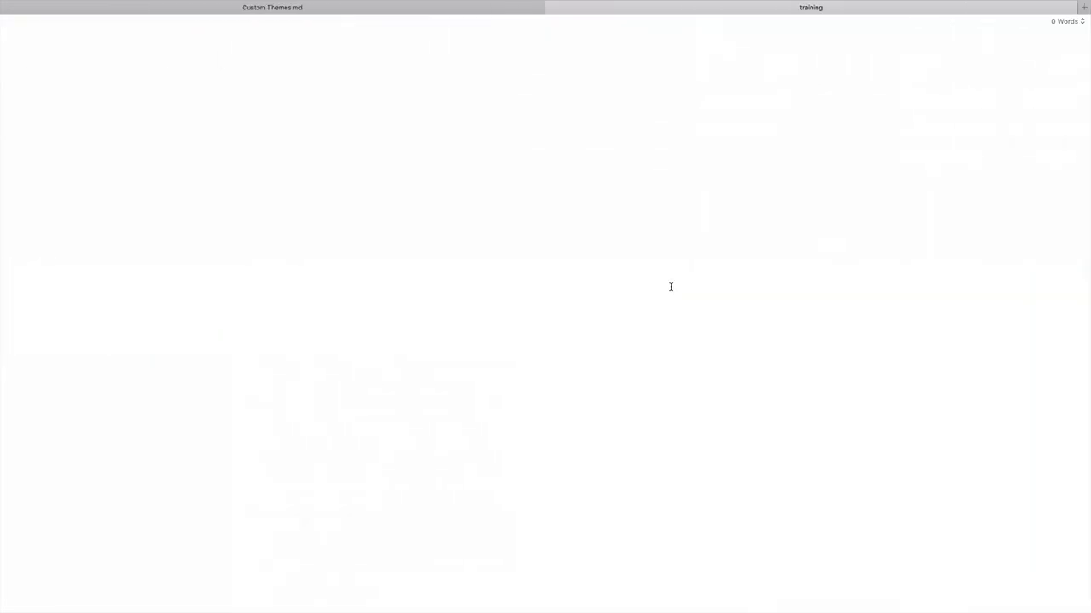
pyautogui.press('super+v')
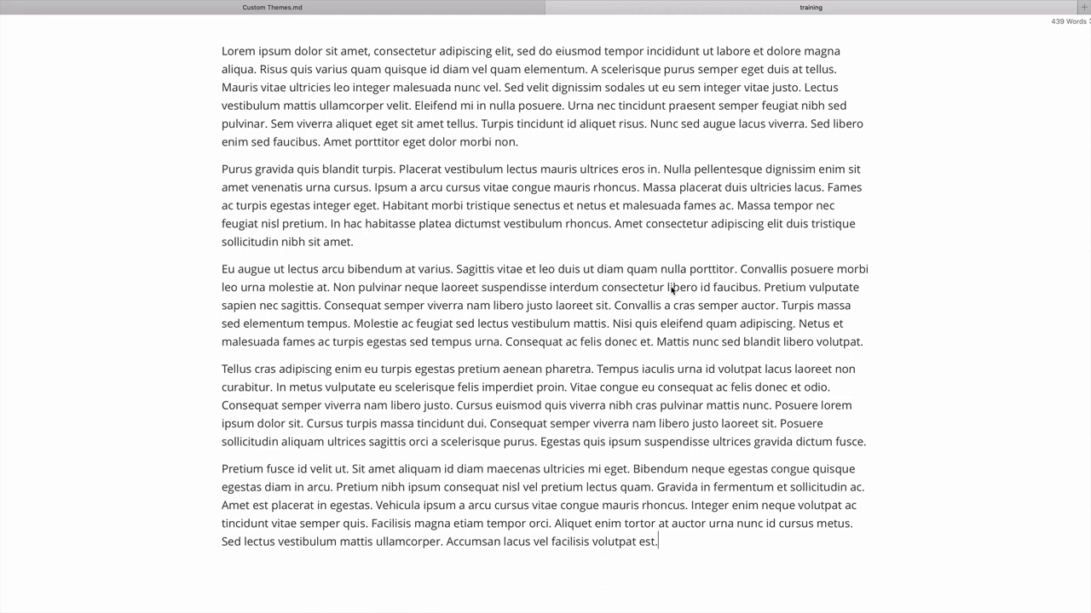
# Step: Open Typora's Quick Start guide and read its Live Preview section on how inline and block Markdown styles are rendered
pyautogui.moveTo(566, 5)
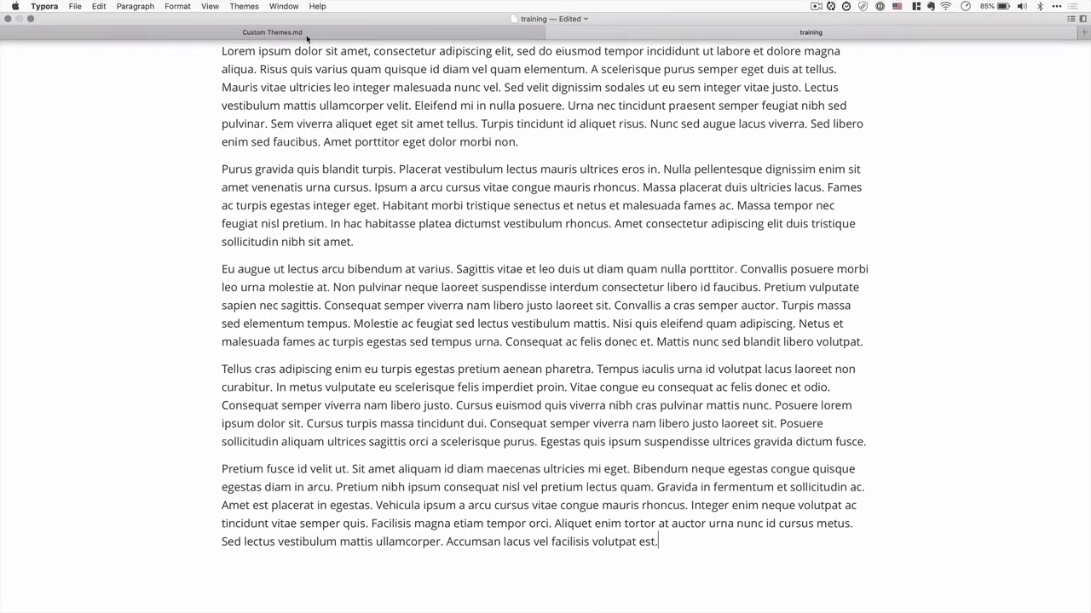
pyautogui.click(316, 6)
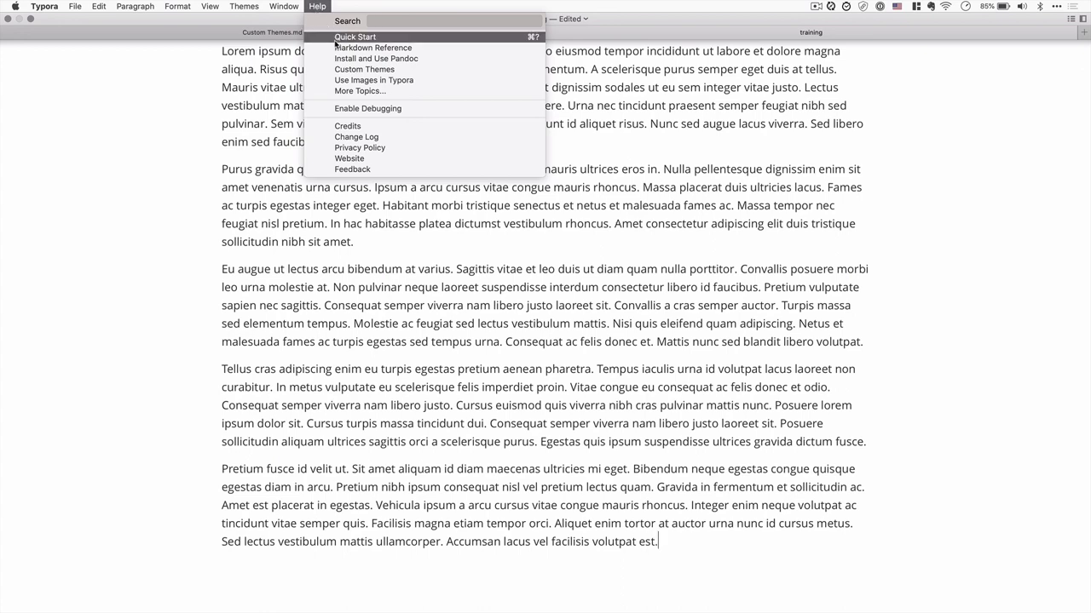
pyautogui.click(335, 38)
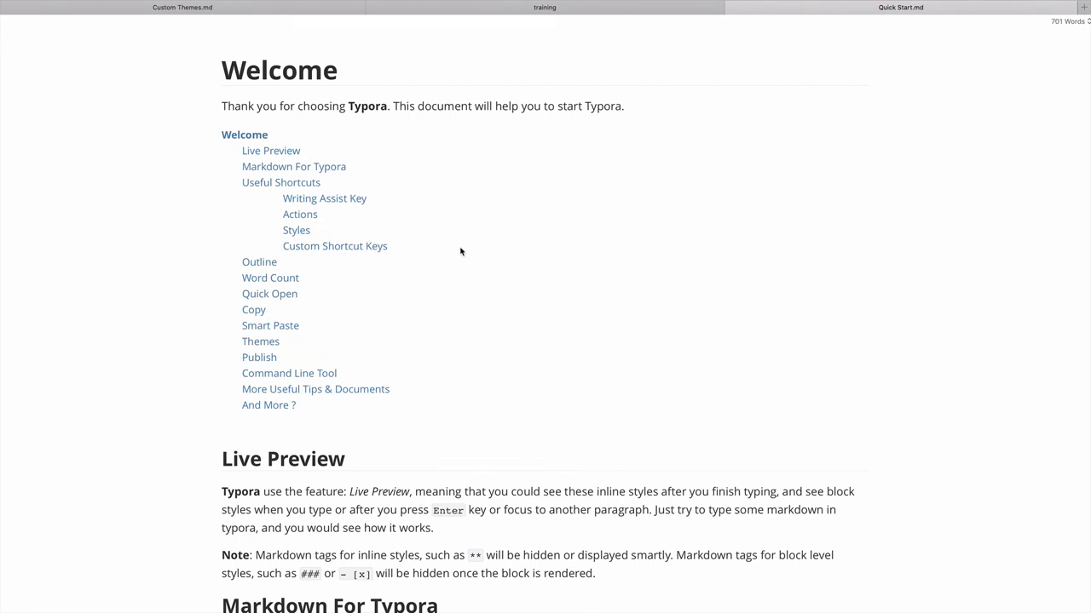
pyautogui.scroll(-6, 460, 252)
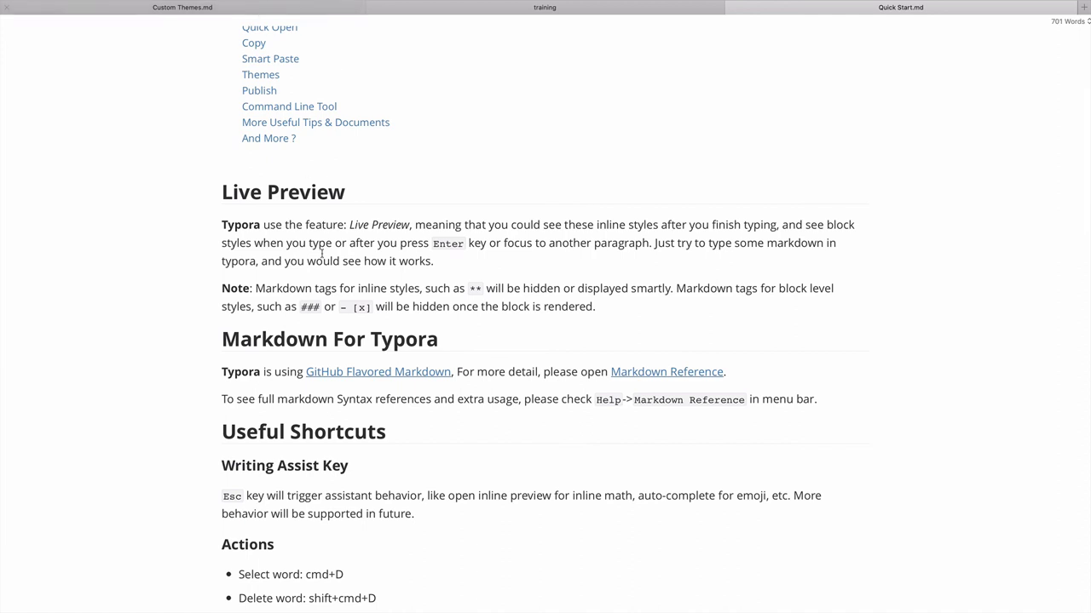
pyautogui.scroll(-1, 277, 315)
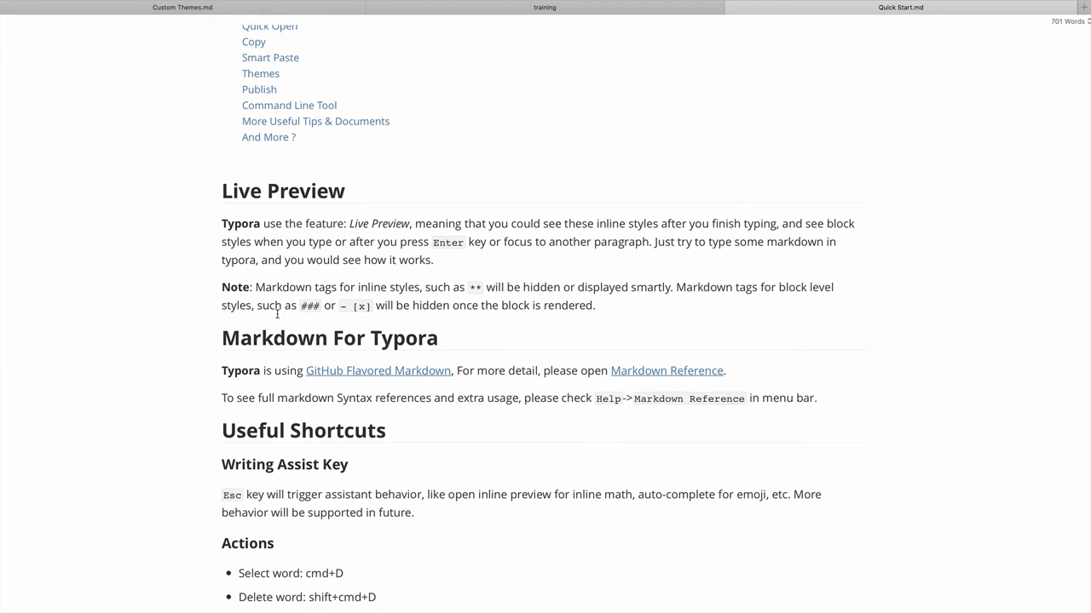
pyautogui.scroll(1, 277, 314)
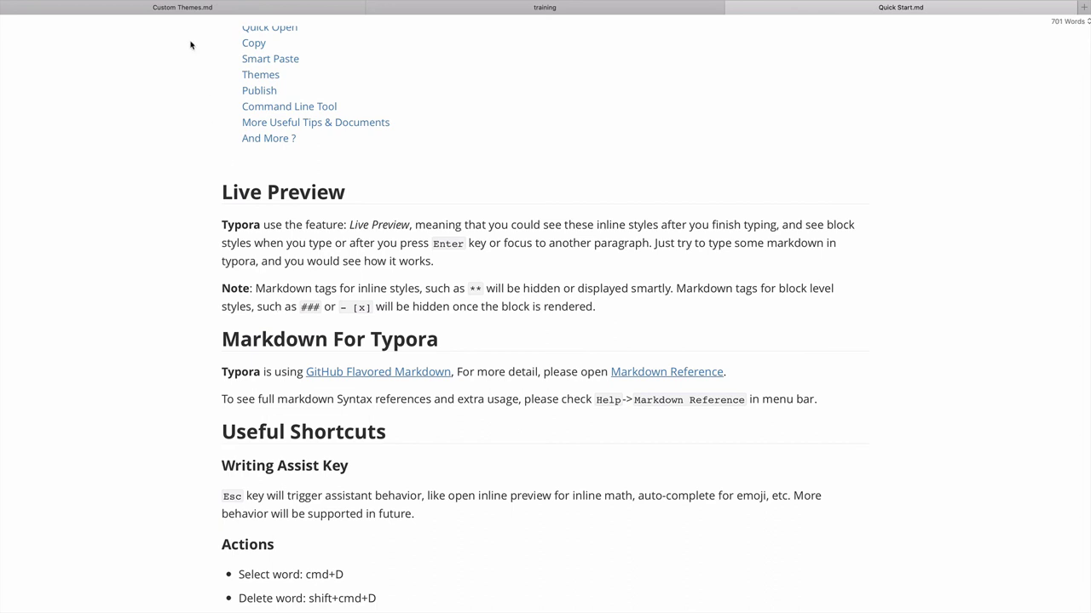
# Step: Check the Custom Themes.md document, return to the training document and close Custom Themes.md
pyautogui.click(173, 9)
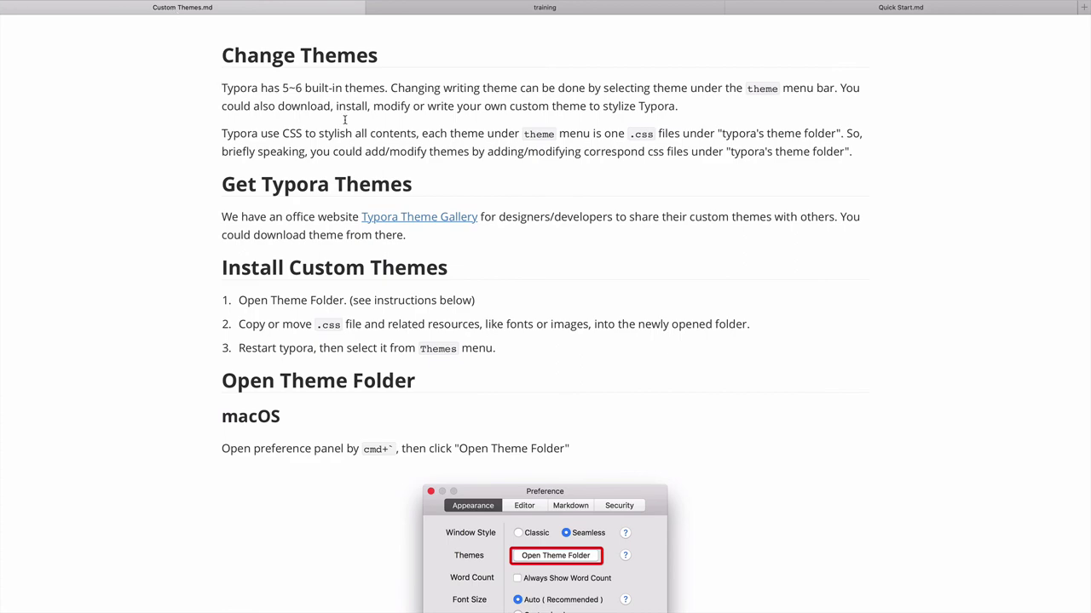
pyautogui.click(446, 10)
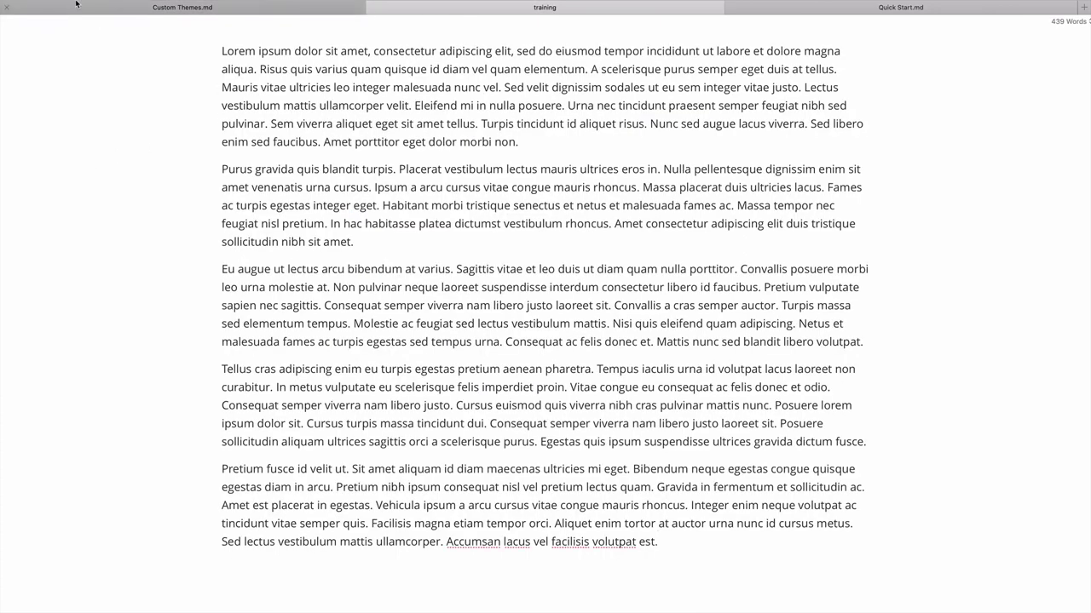
pyautogui.moveTo(9, 2)
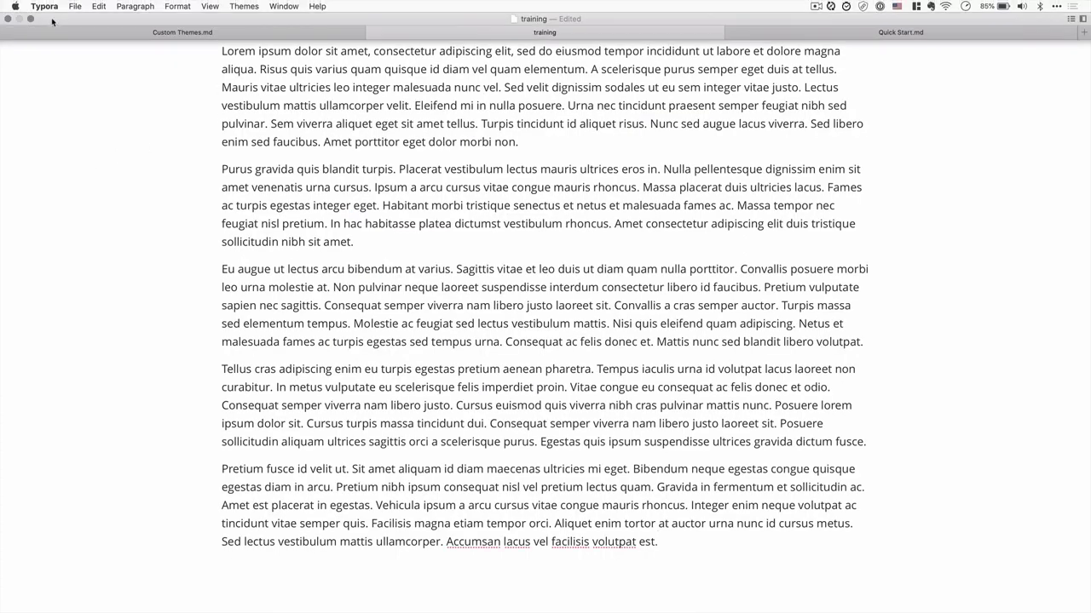
pyautogui.click(8, 32)
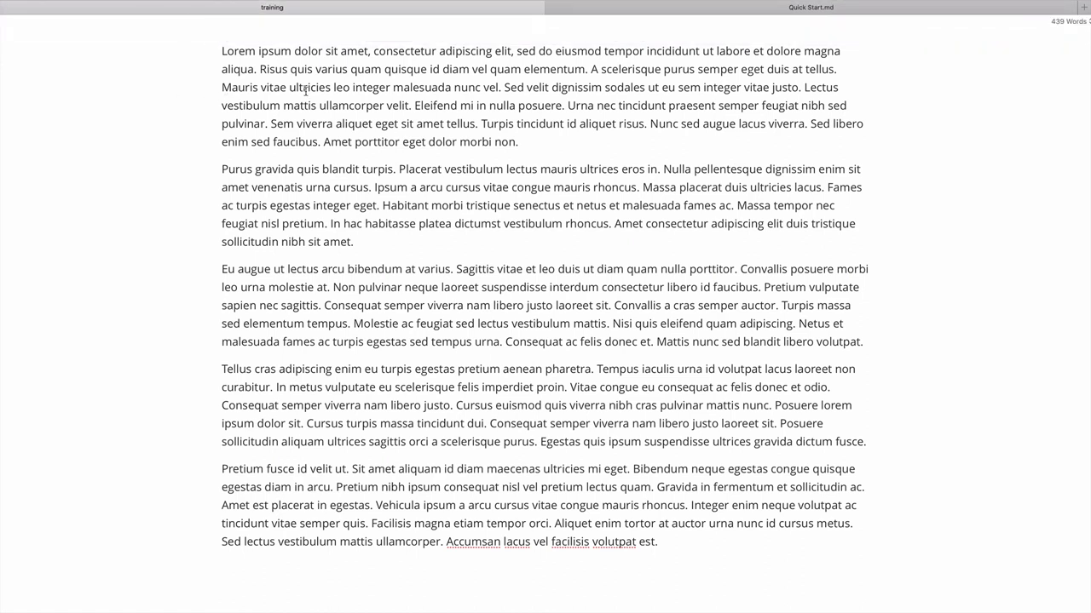
pyautogui.click(349, 105)
pyautogui.press('Return')
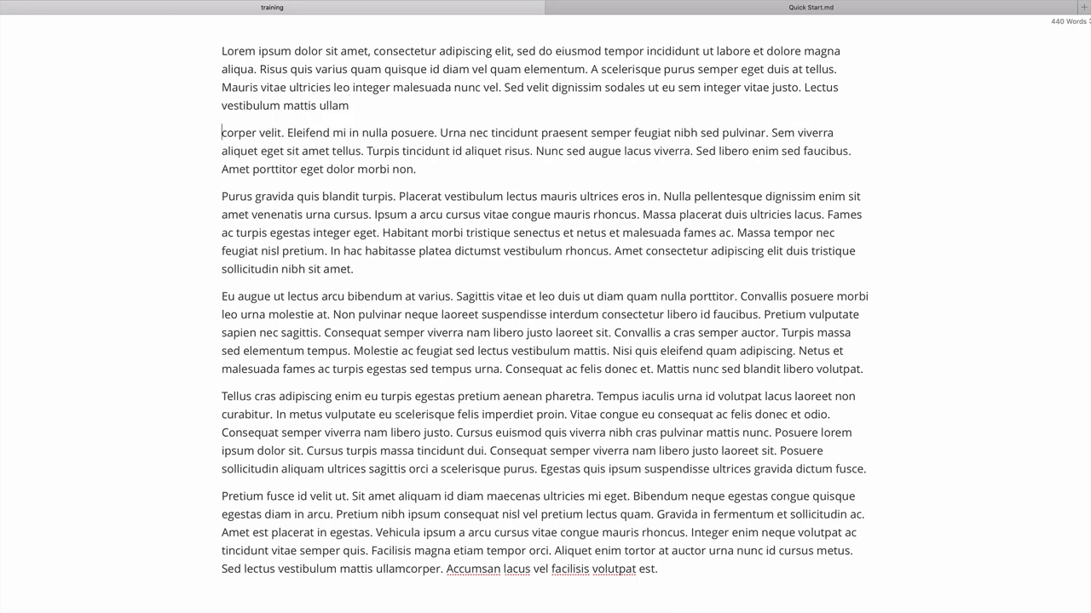
pyautogui.press('BackSpace')
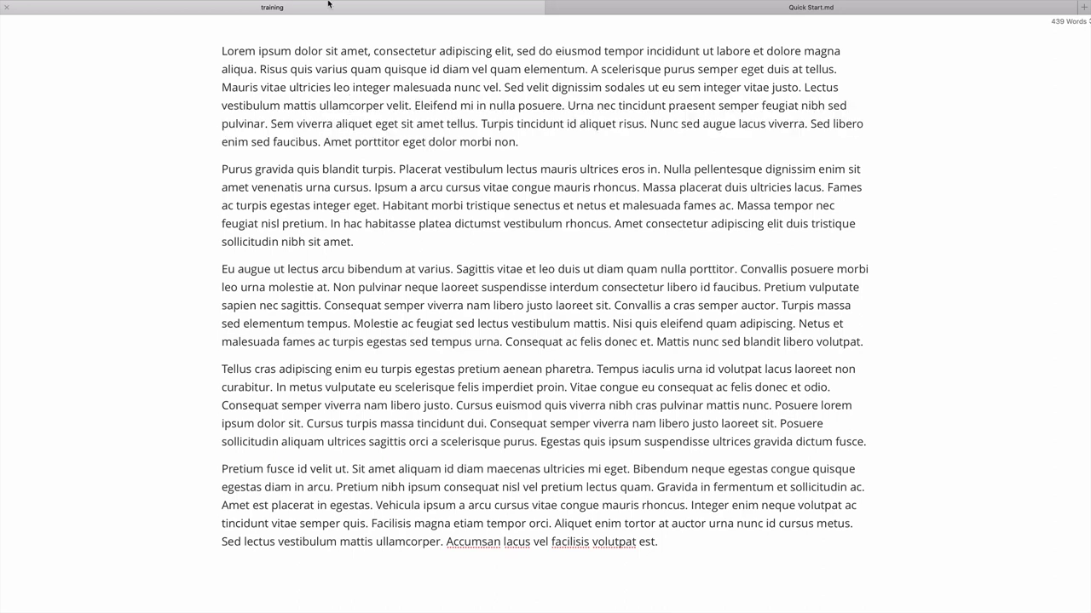
pyautogui.click(212, 6)
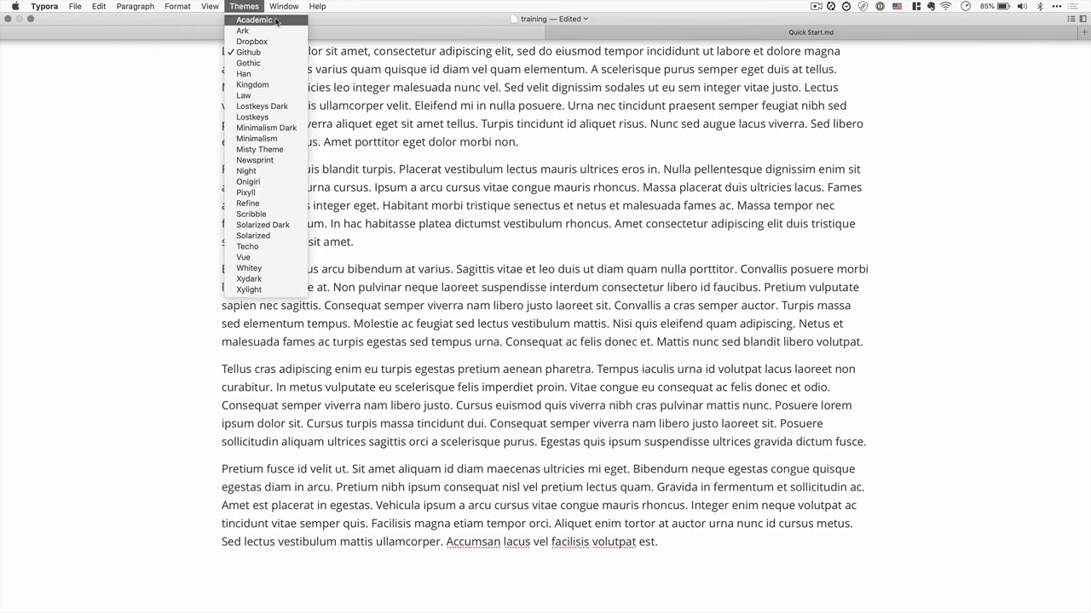
pyautogui.moveTo(283, 9)
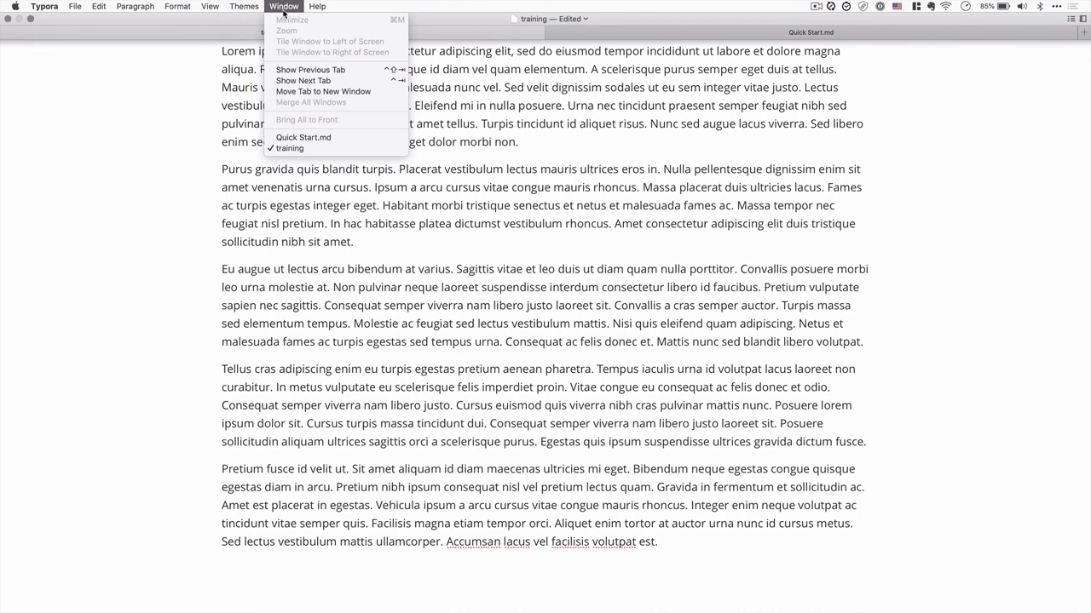
pyautogui.moveTo(217, 8)
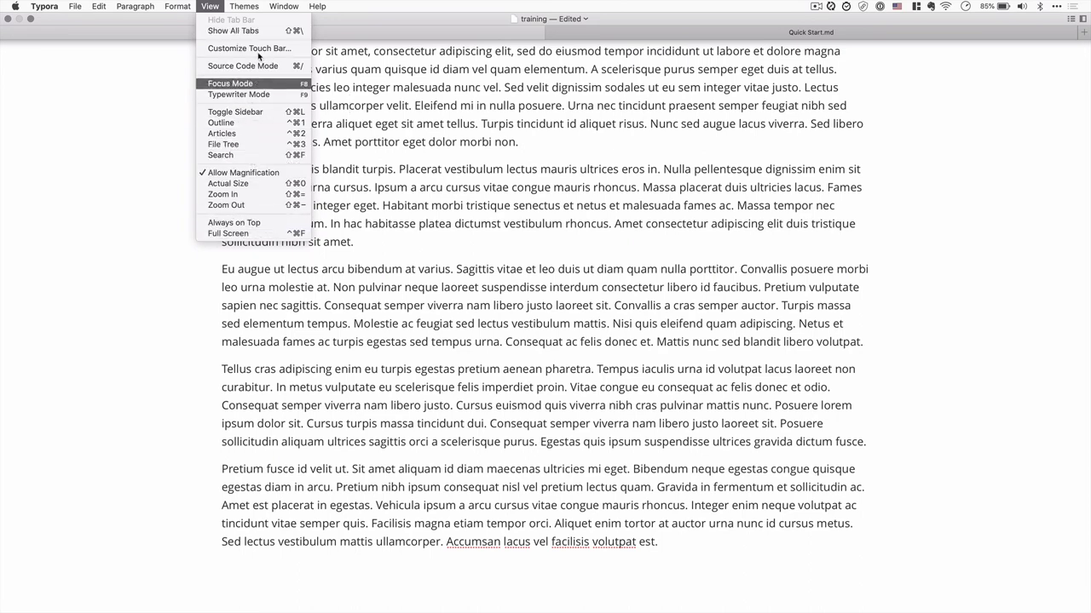
pyautogui.press('ctrl+super+f')
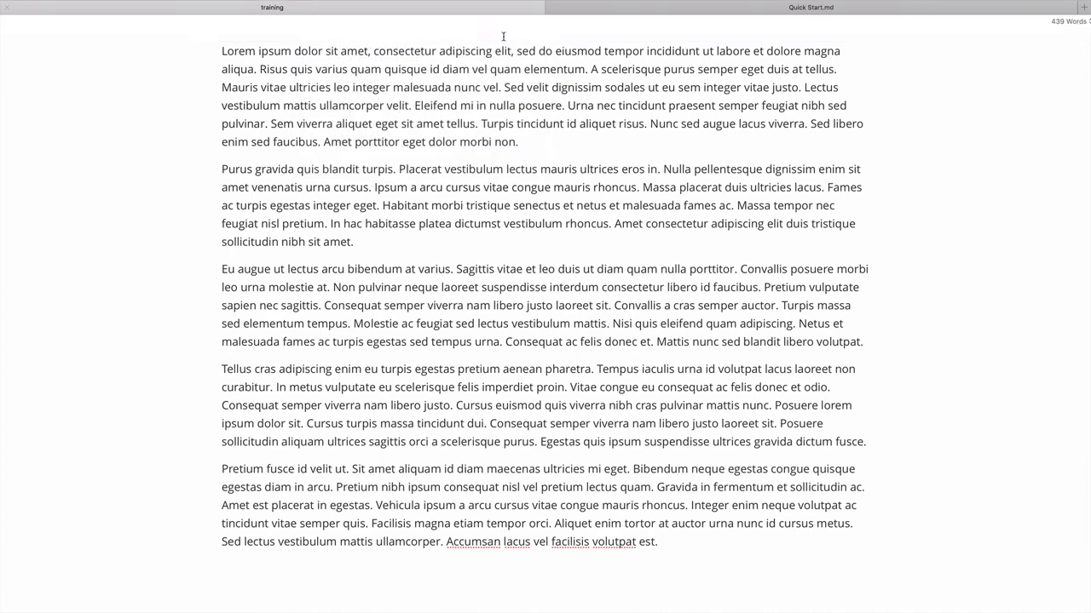
# Step: Review the Live Preview section of Quick Start.md again and return to the training document
pyautogui.click(631, 9)
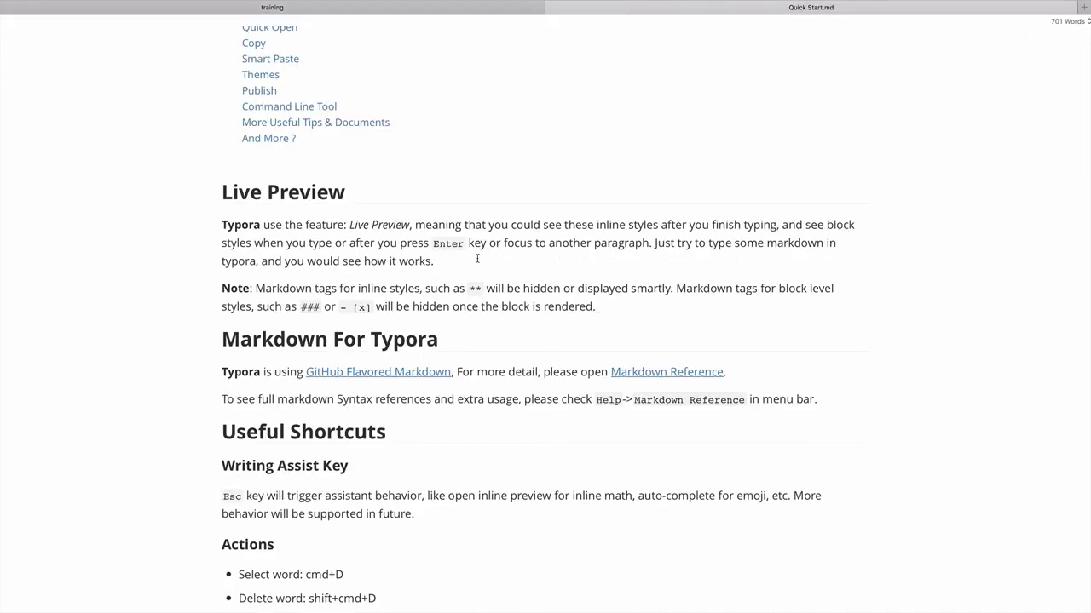
pyautogui.scroll(-1, 477, 258)
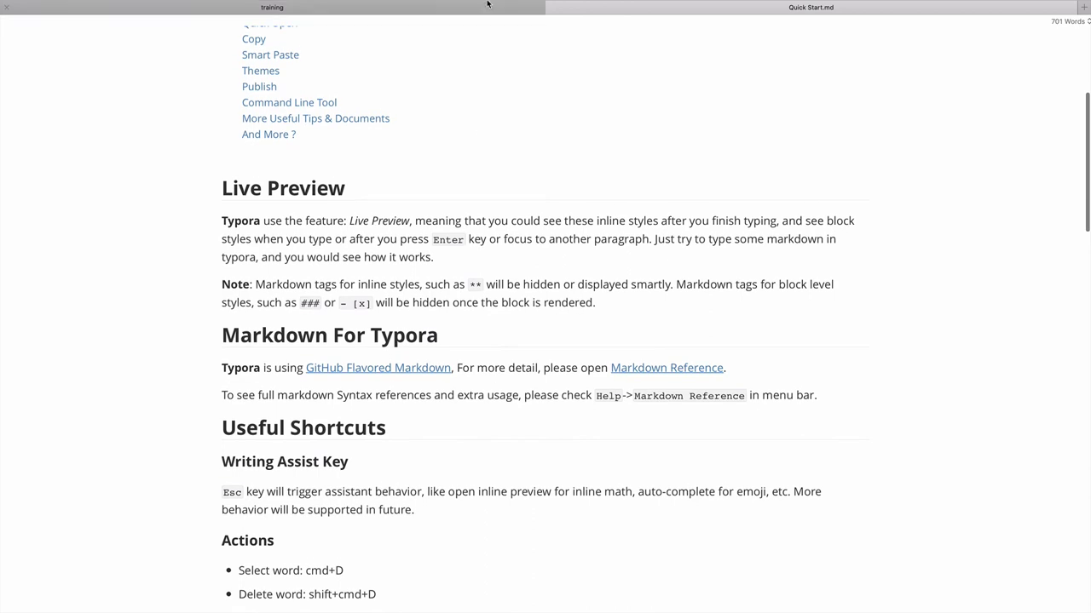
pyautogui.click(272, 32)
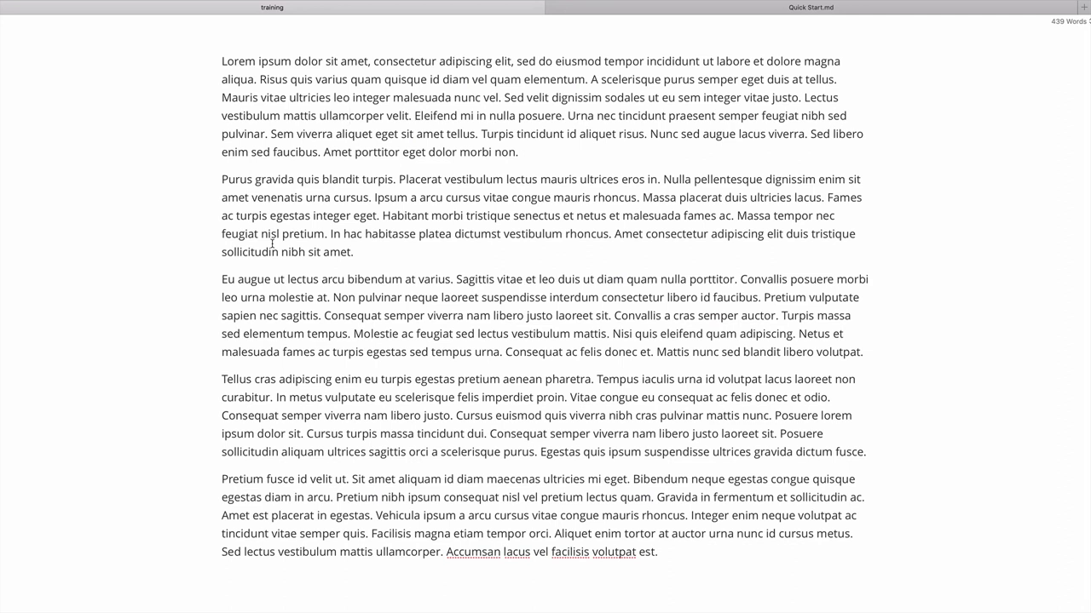
# Step: Add a level-1 Markdown heading "Heading 1" directly above the first paragraph, leaving no empty line beneath it
pyautogui.click(216, 56)
pyautogui.press('Return')
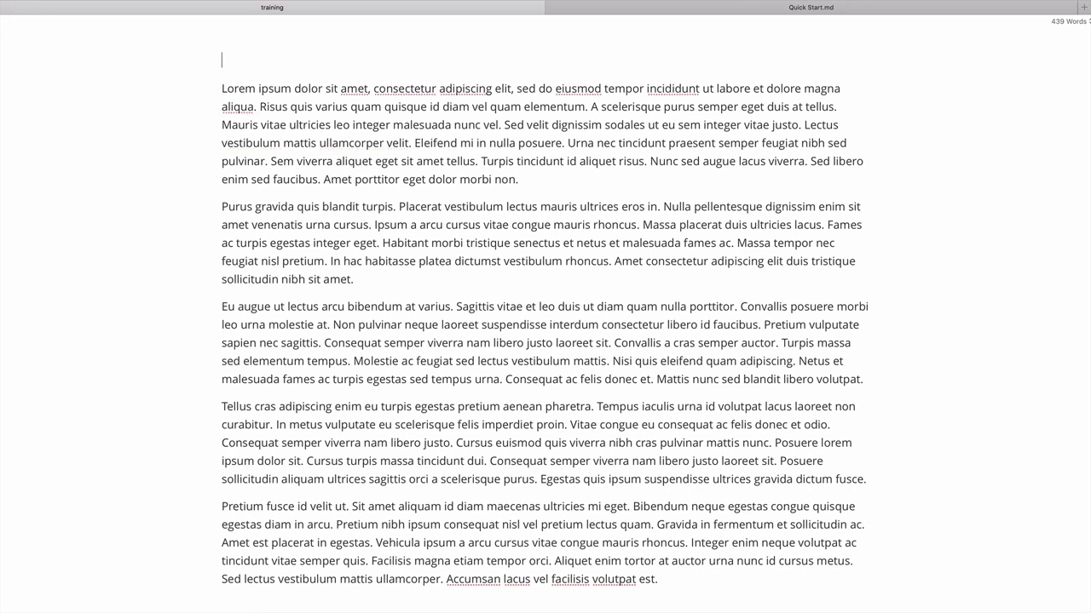
pyautogui.write('# Heading 1')
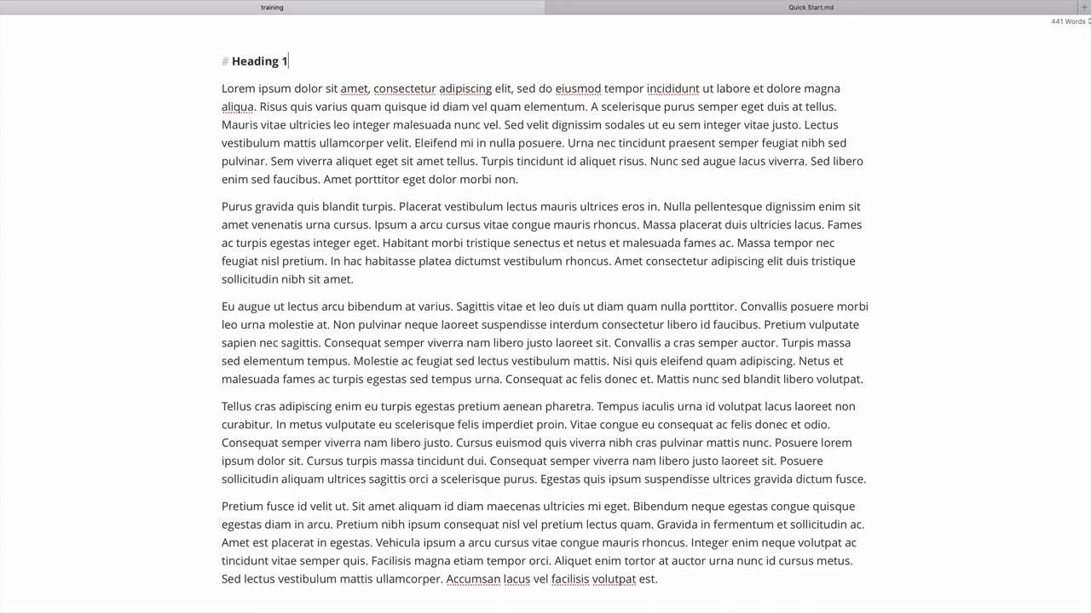
pyautogui.press('Return')
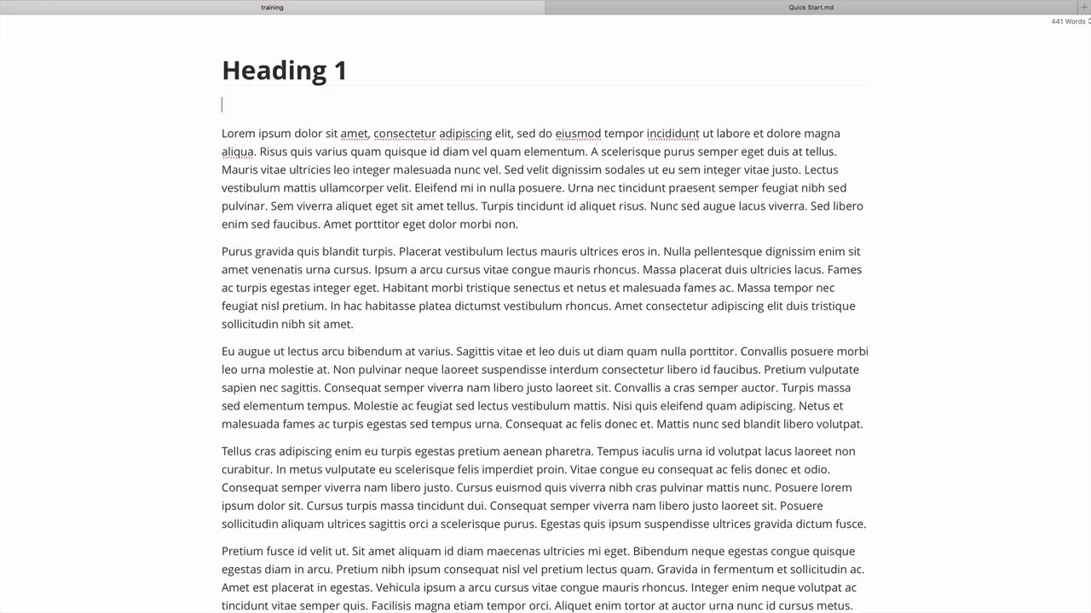
pyautogui.press('BackSpace')
pyautogui.press('Right')
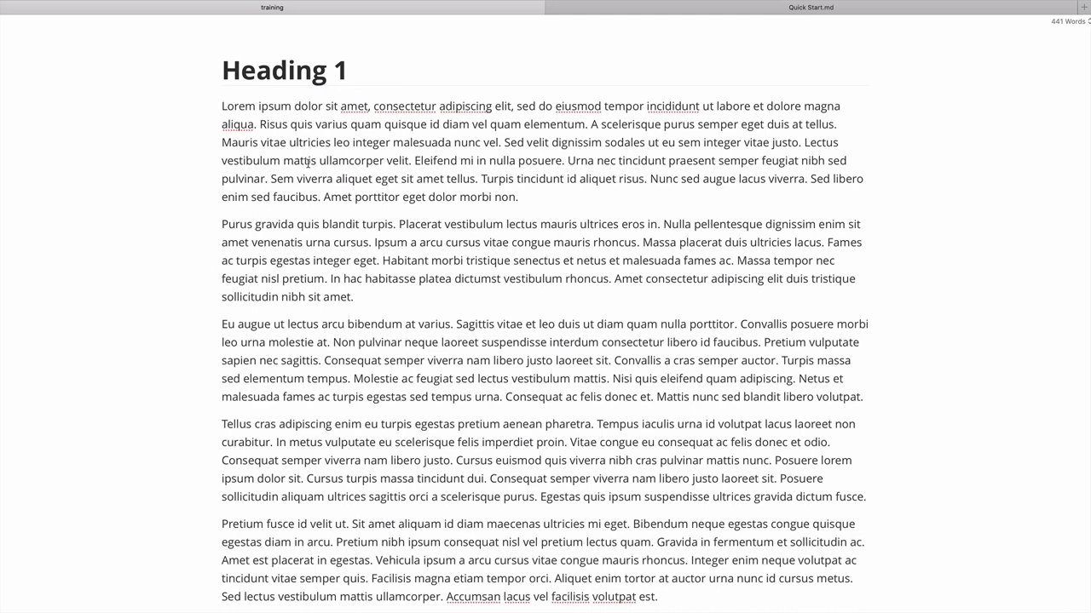
# Step: Insert a level-2 Markdown heading "Heading 2" between the first and second paragraphs
pyautogui.scroll(-1, 307, 162)
pyautogui.click(550, 173)
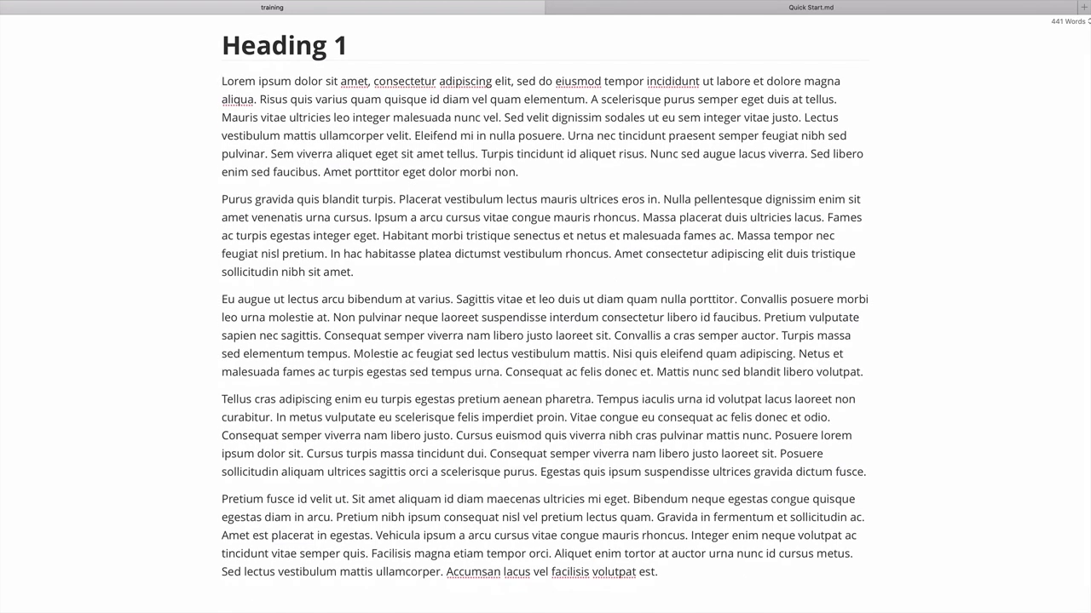
pyautogui.press('Return')
pyautogui.write('## Heading 2')
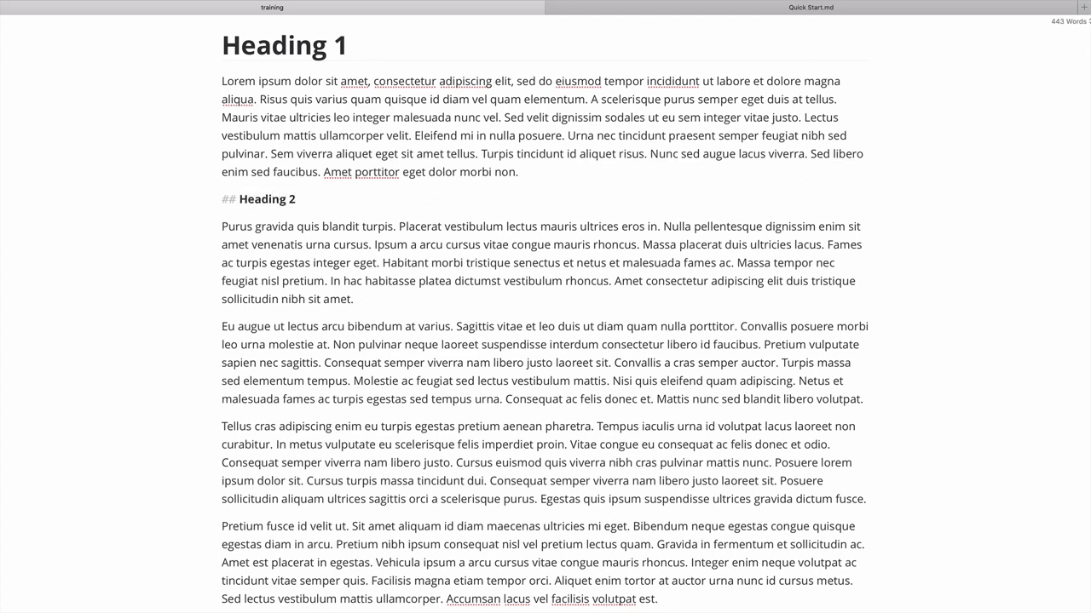
# Step: Insert a level-3 Markdown heading "Heading 3" between the second and third paragraphs
pyautogui.click(512, 308)
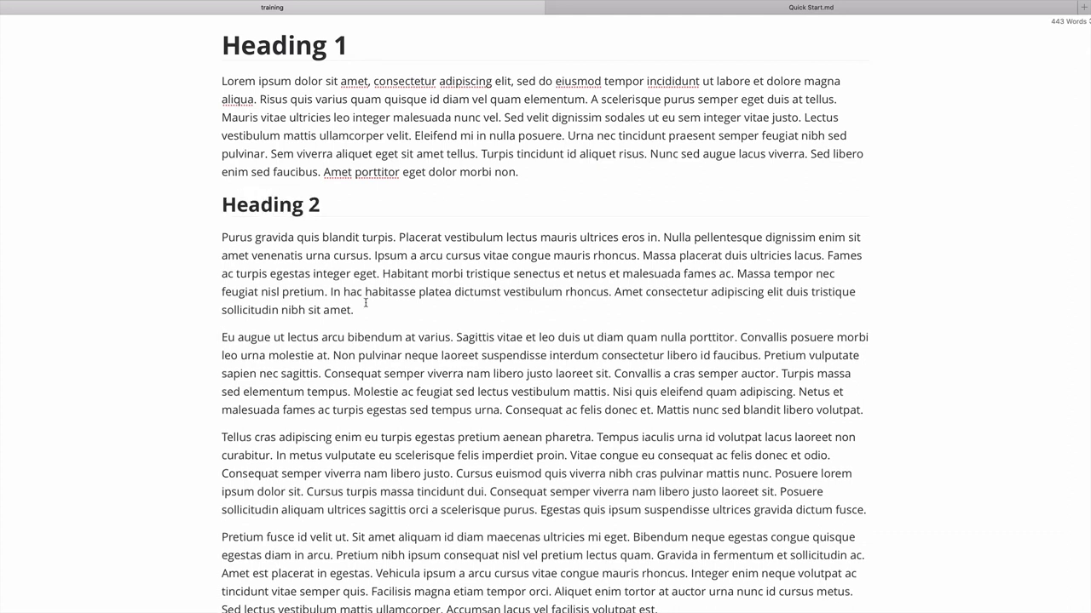
pyautogui.press('Return')
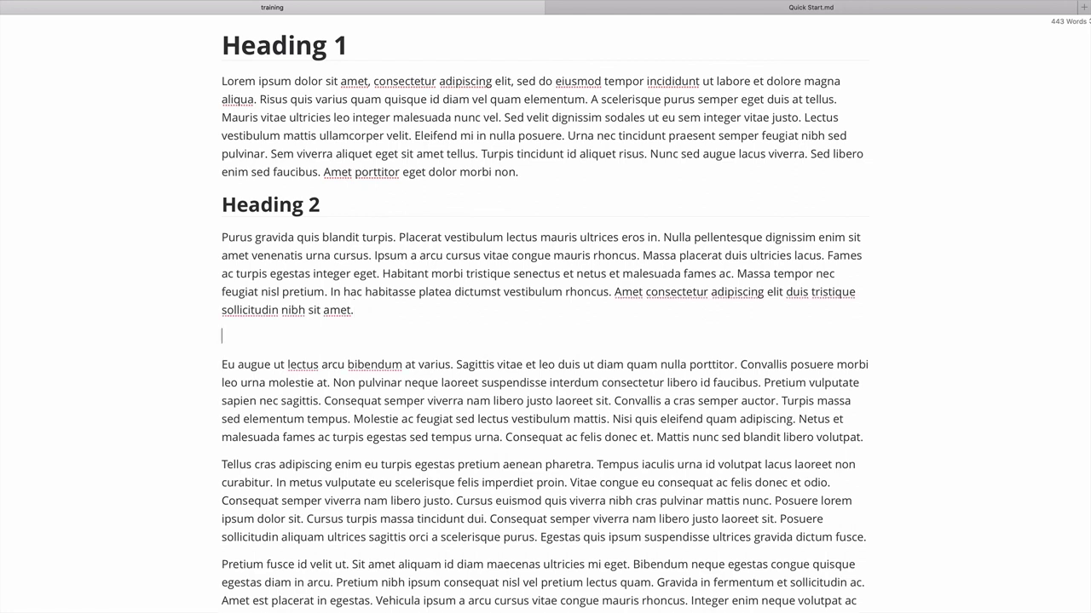
pyautogui.write('### Headings')
pyautogui.press('BackSpace')
pyautogui.press('BackSpace')
pyautogui.write('3')
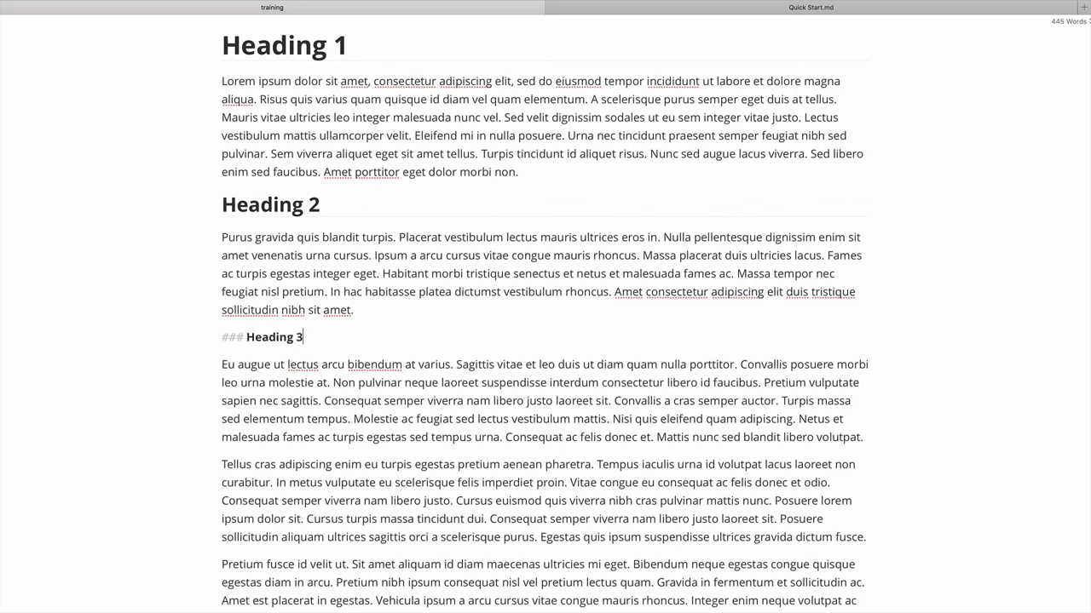
pyautogui.click(380, 419)
# Step: Start a level-4 Markdown heading between the third and fourth paragraphs by entering its #### marker on a new line
pyautogui.scroll(-2, 381, 412)
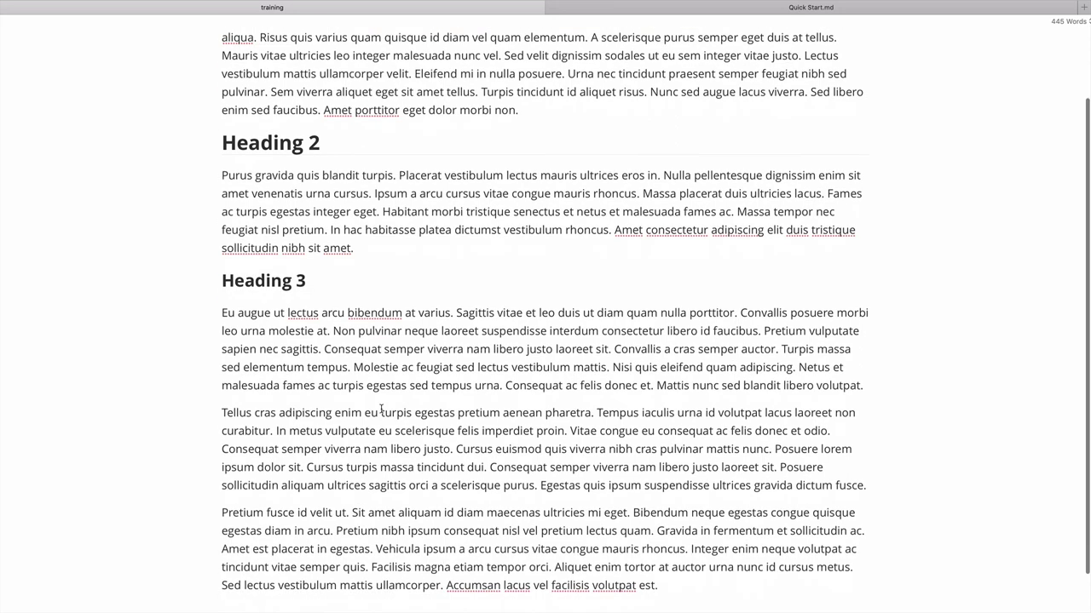
pyautogui.click(879, 367)
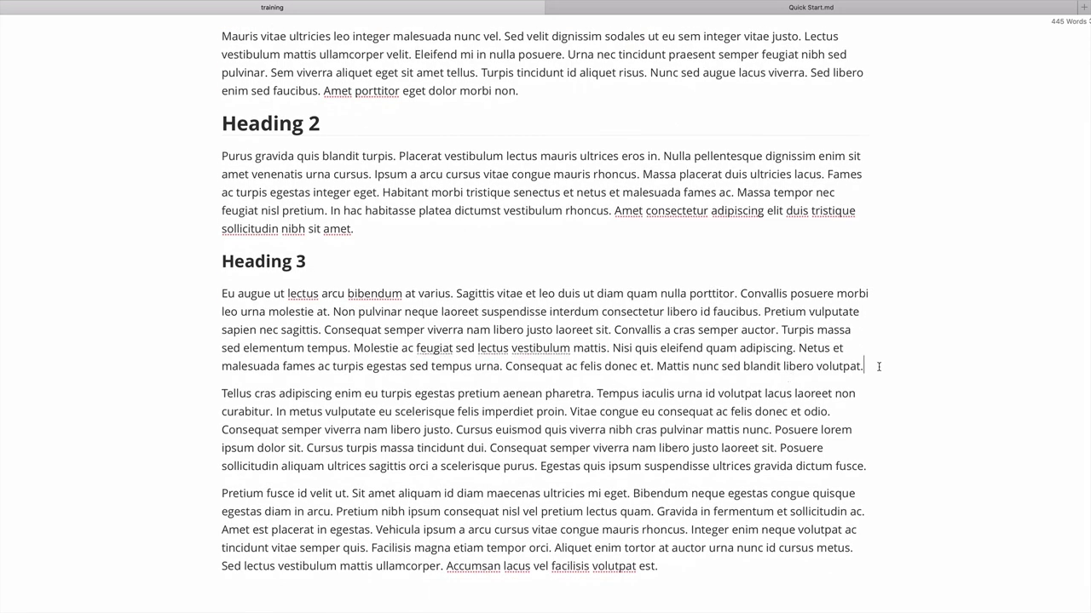
pyautogui.press('Return')
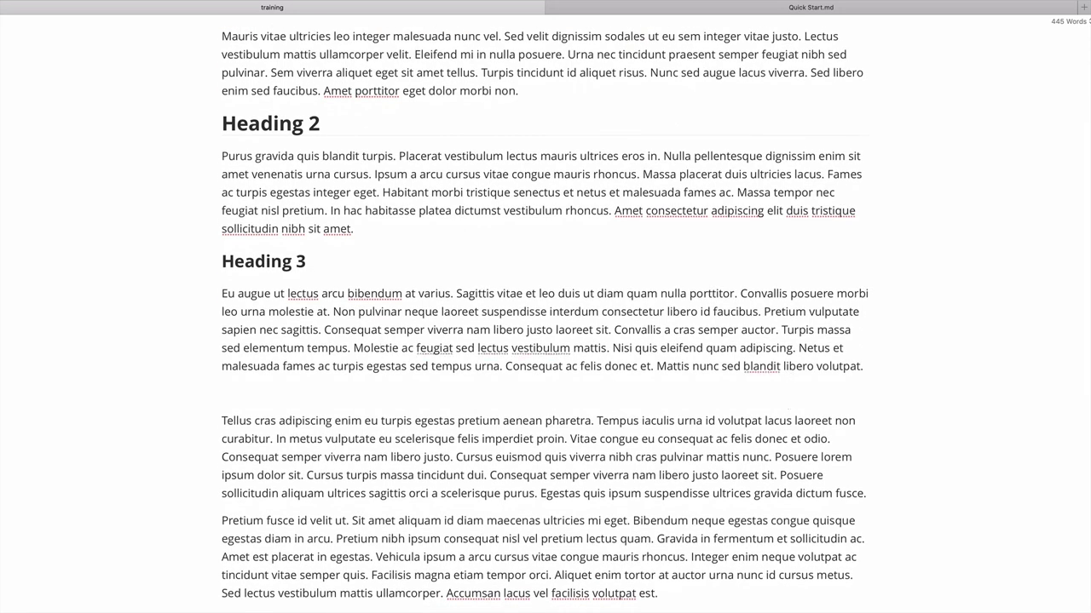
pyautogui.write('####')
# Step: Switch the training document to source code mode and examine the Markdown markers of Heading 1, Heading 2 and Heading 3
pyautogui.click(262, 122)
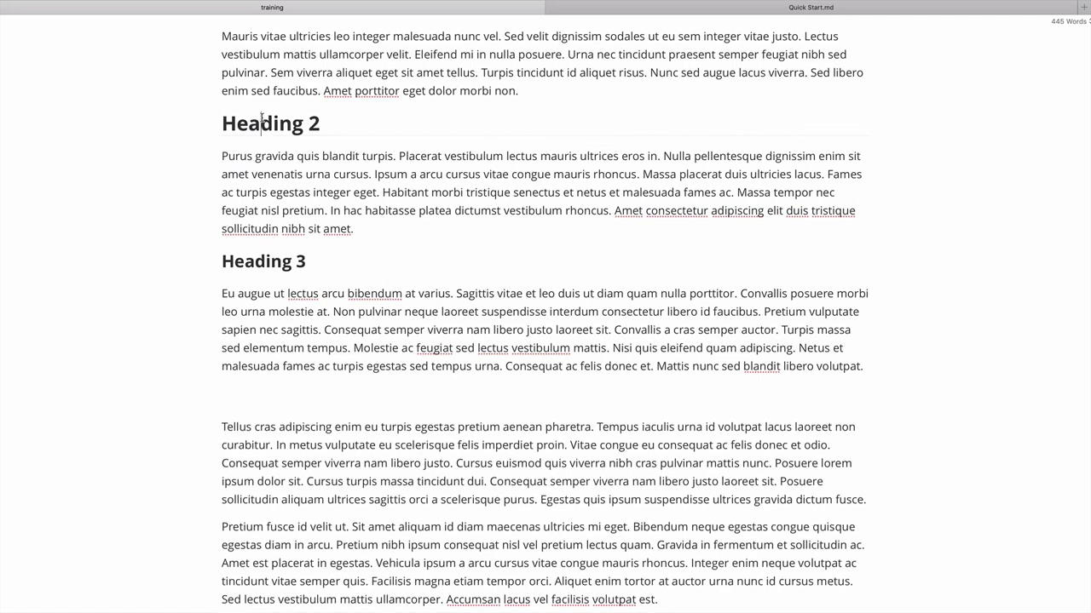
pyautogui.hotkey('ctrl', '/')
pyautogui.click(373, 53)
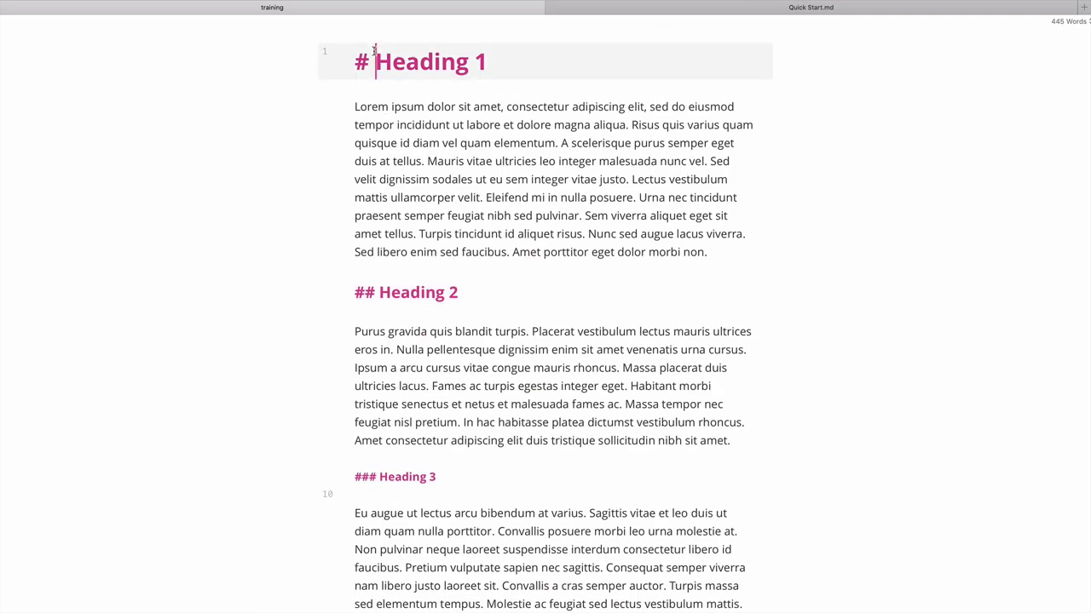
pyautogui.click(380, 294)
pyautogui.click(378, 477)
pyautogui.scroll(-1, 380, 483)
pyautogui.scroll(-2, 381, 483)
pyautogui.scroll(3, 381, 484)
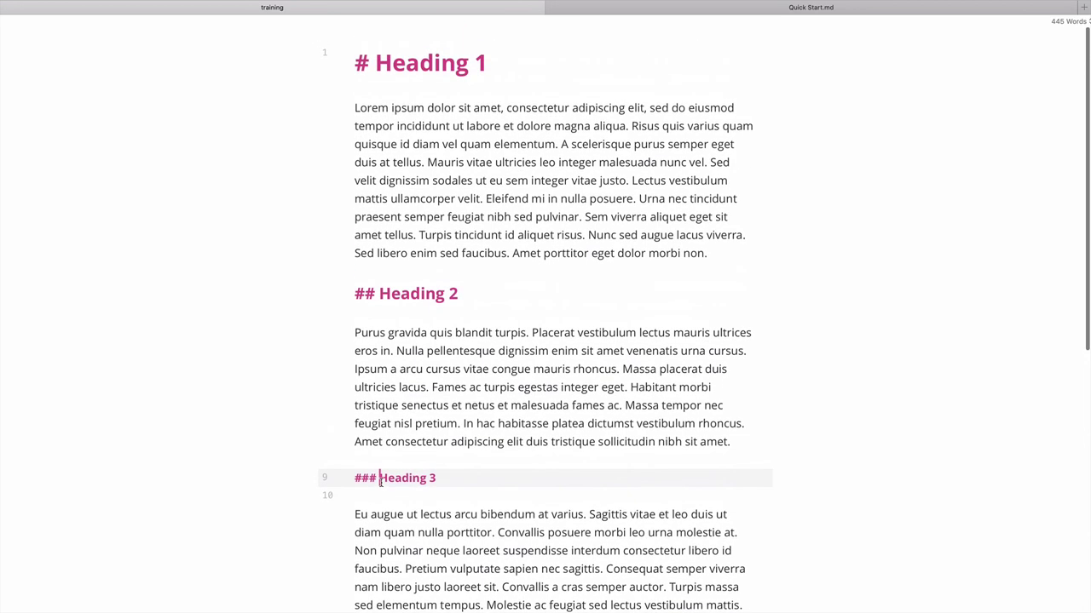
pyautogui.scroll(1, 381, 483)
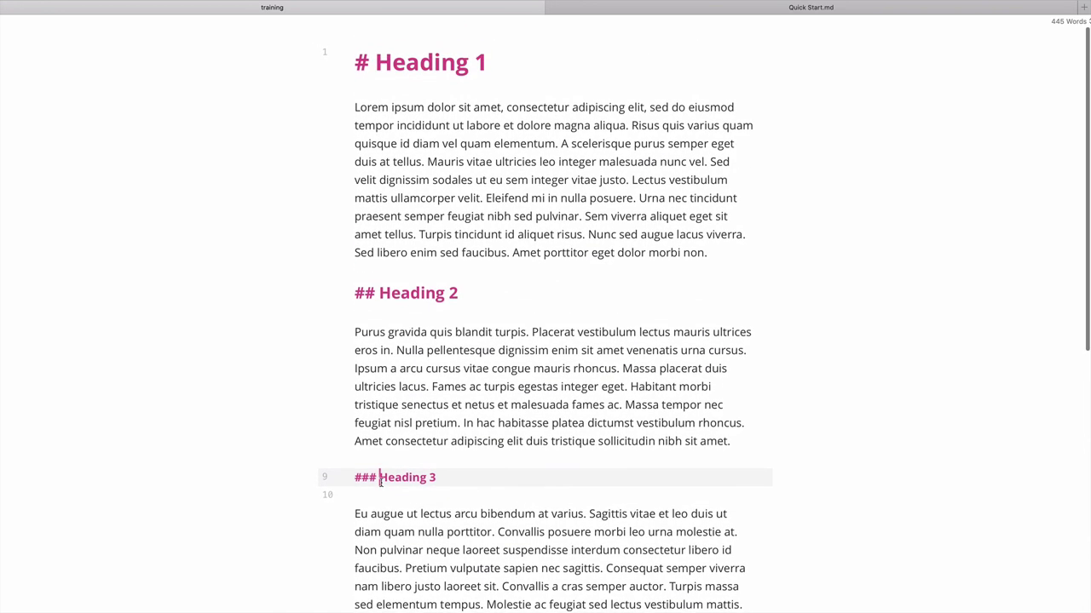
pyautogui.click(375, 292)
pyautogui.scroll(-2, 375, 292)
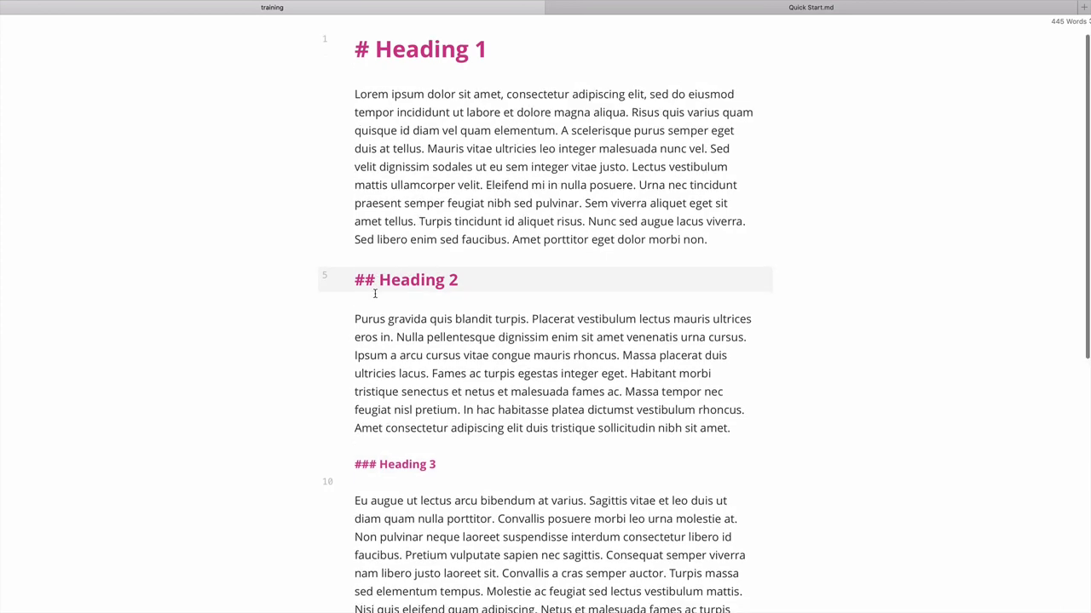
pyautogui.scroll(-5, 375, 292)
pyautogui.click(379, 317)
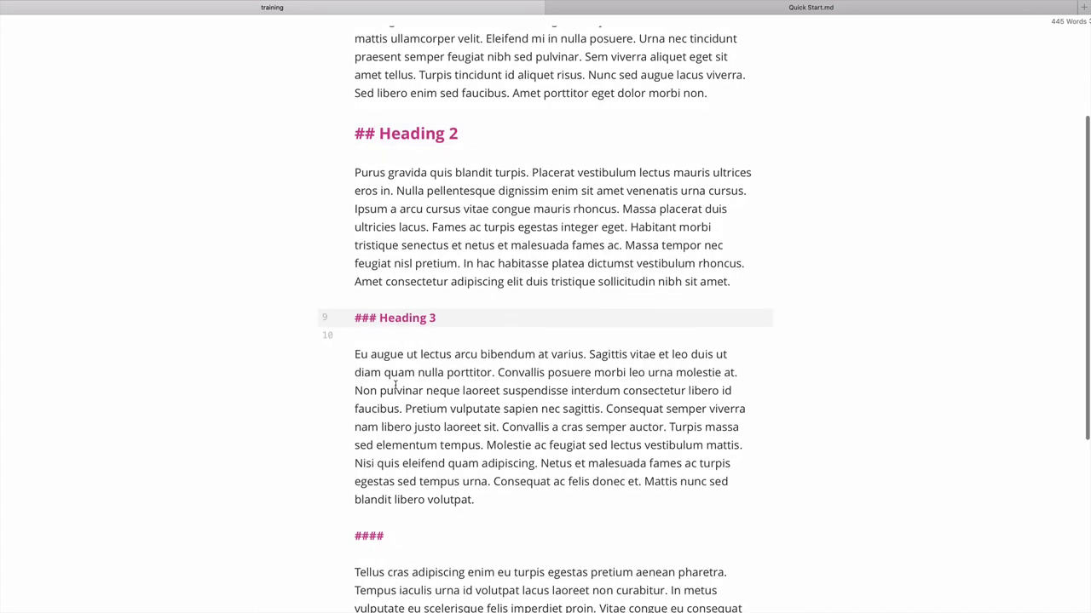
pyautogui.scroll(6, 396, 385)
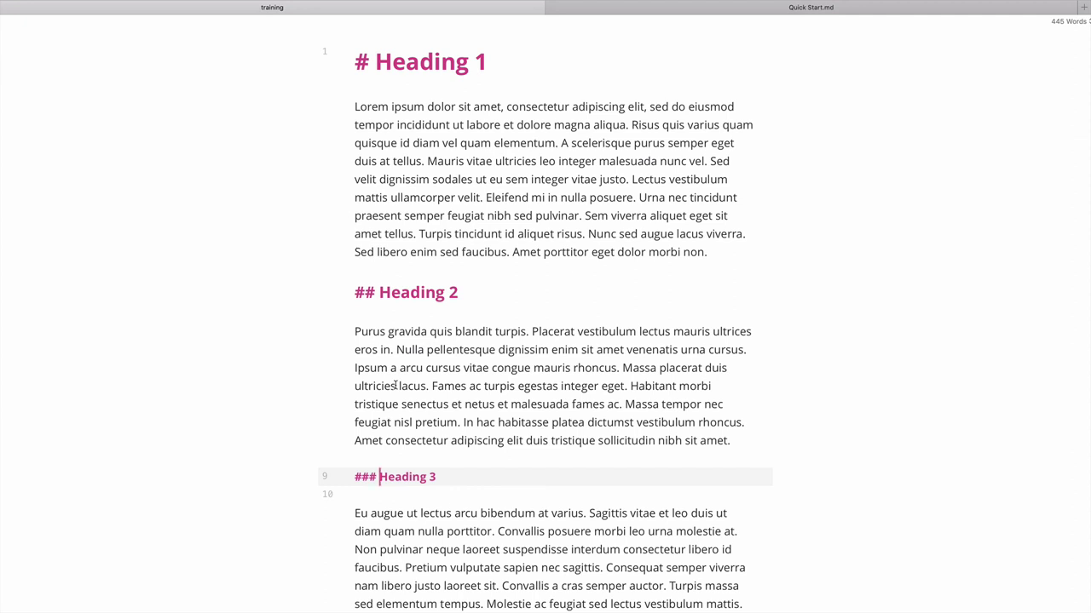
# Step: Examine the plain paragraphs and the empty level-4 heading line throughout the document's Markdown source
pyautogui.click(353, 109)
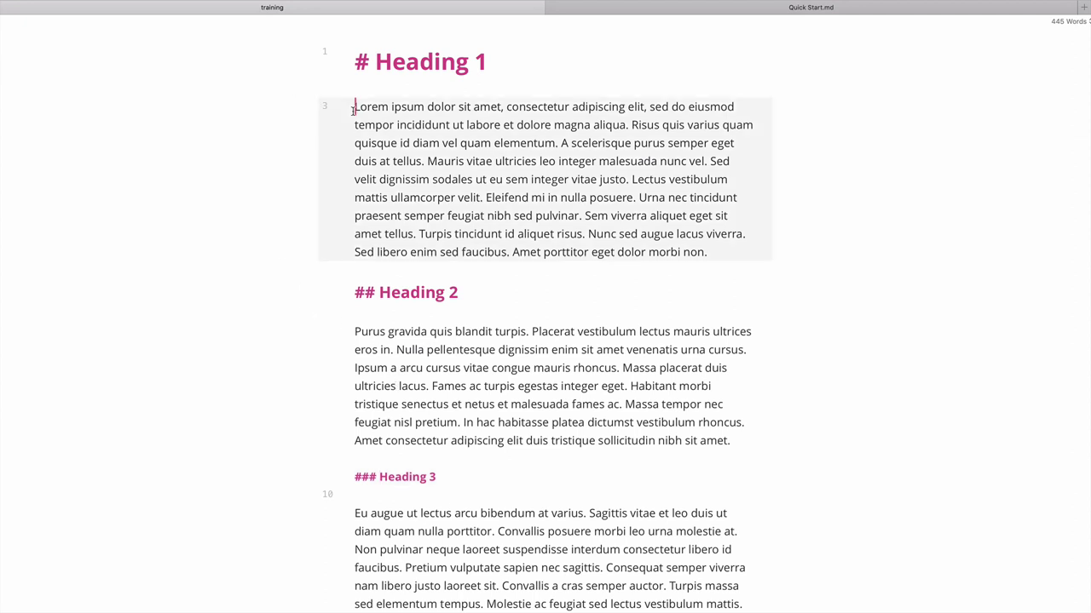
pyautogui.scroll(-8, 378, 235)
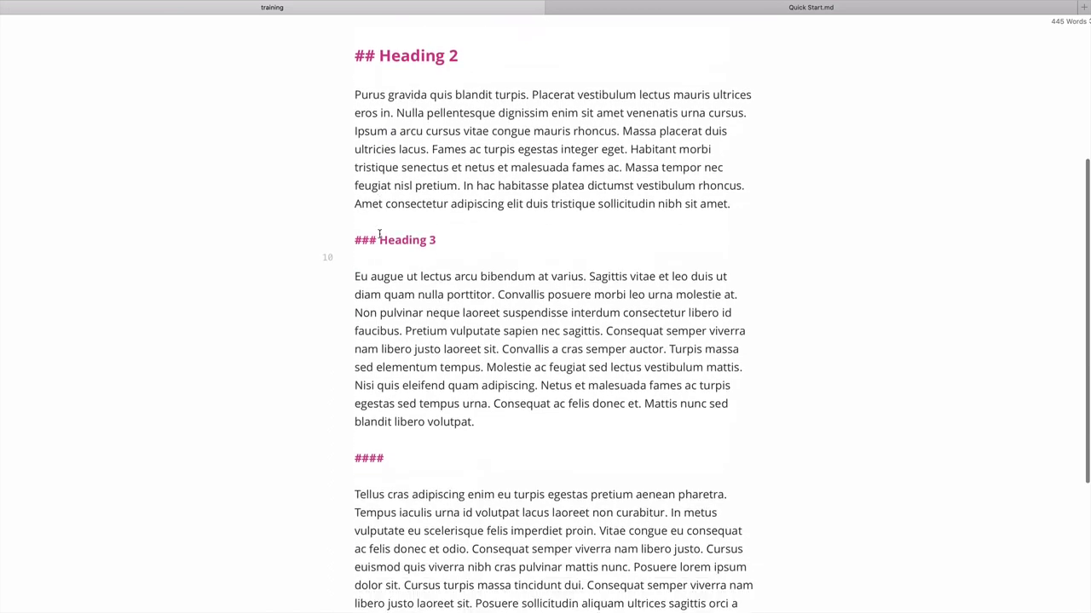
pyautogui.click(418, 342)
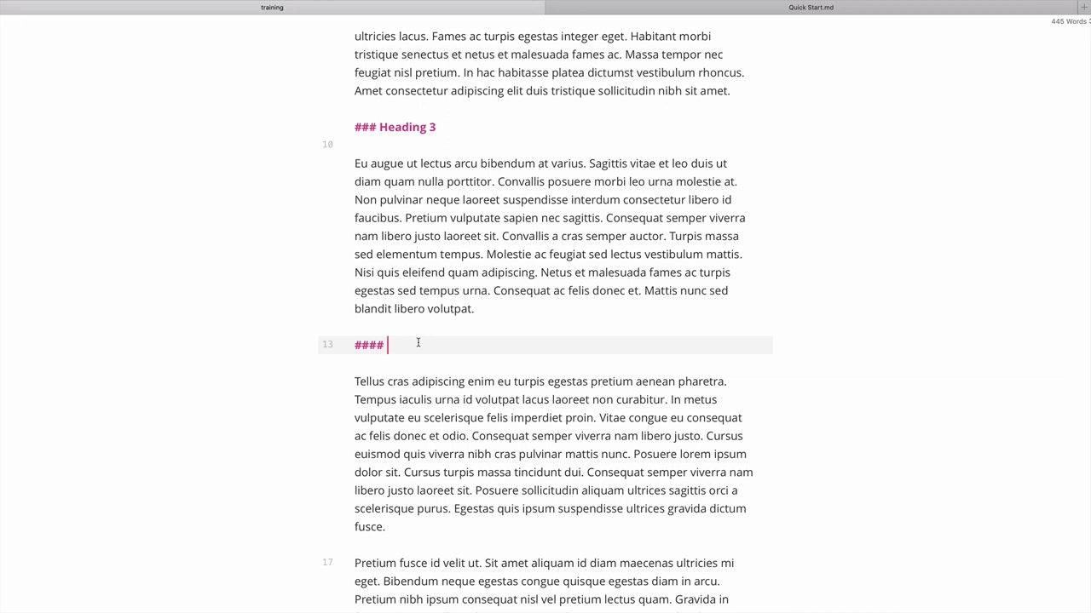
pyautogui.scroll(-3, 418, 343)
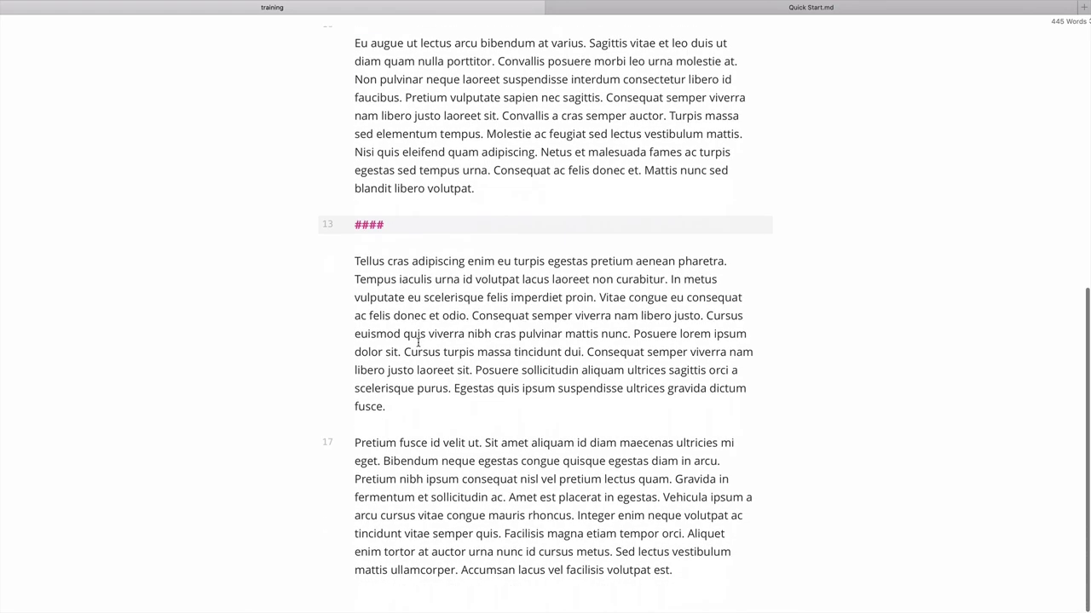
pyautogui.scroll(2, 417, 342)
pyautogui.scroll(3, 418, 343)
pyautogui.scroll(-5, 417, 342)
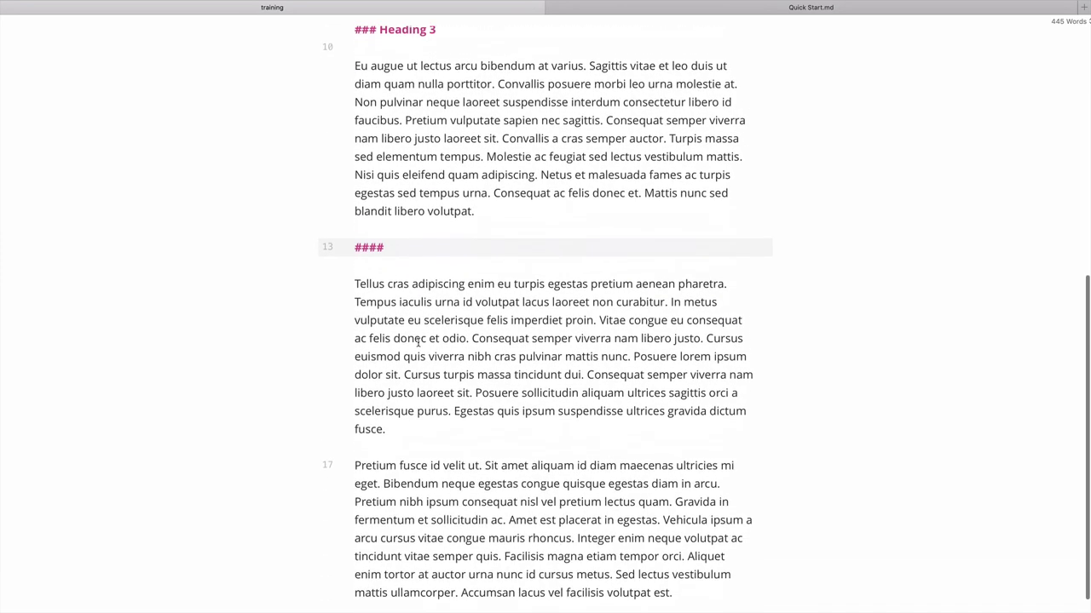
pyautogui.scroll(10, 418, 343)
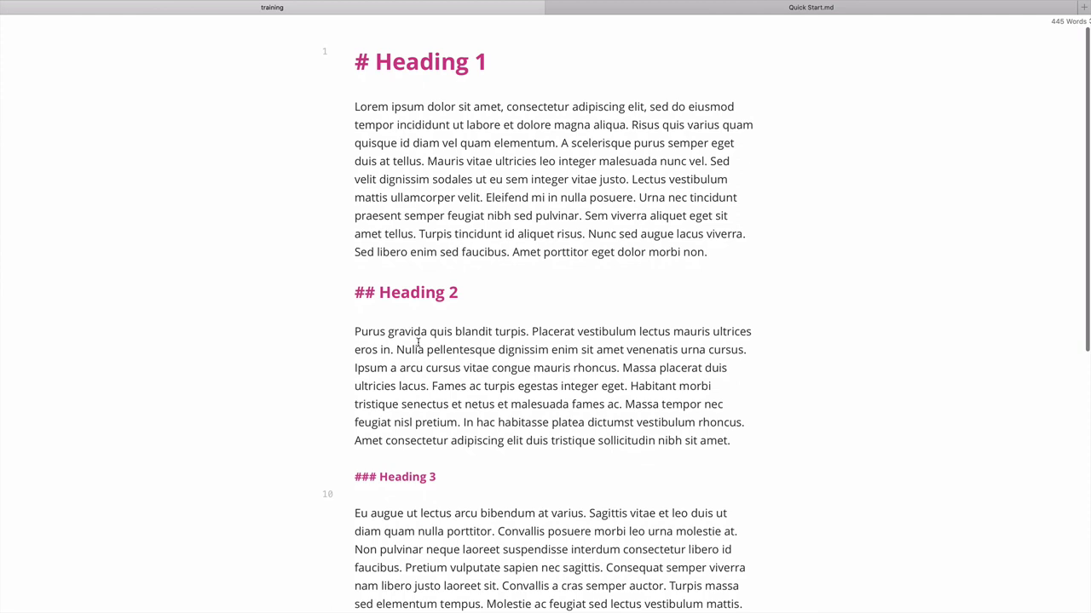
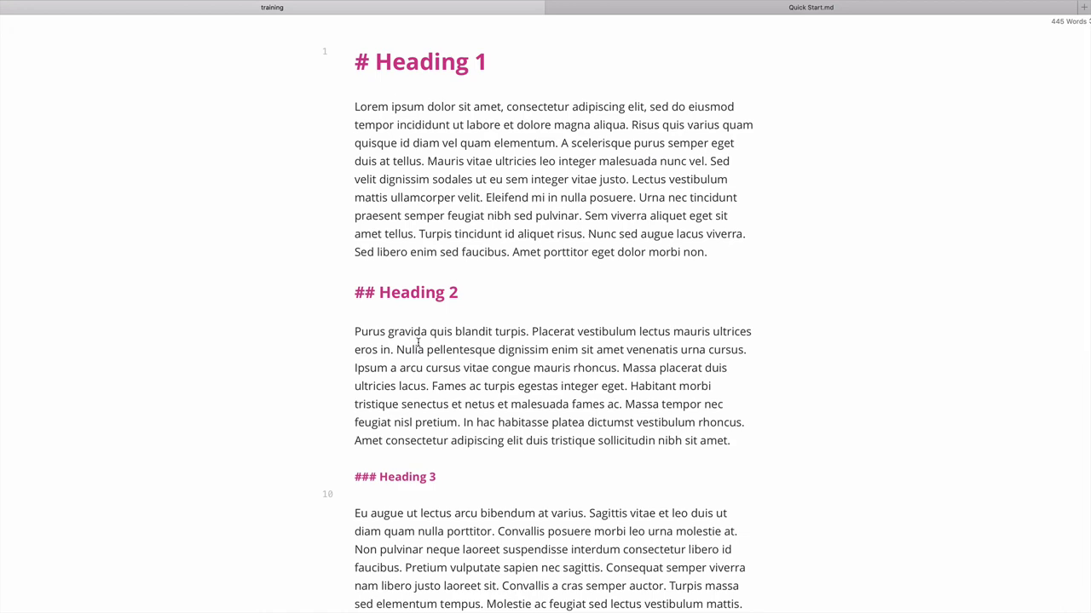
pyautogui.scroll(-5, 469, 98)
pyautogui.click(470, 97)
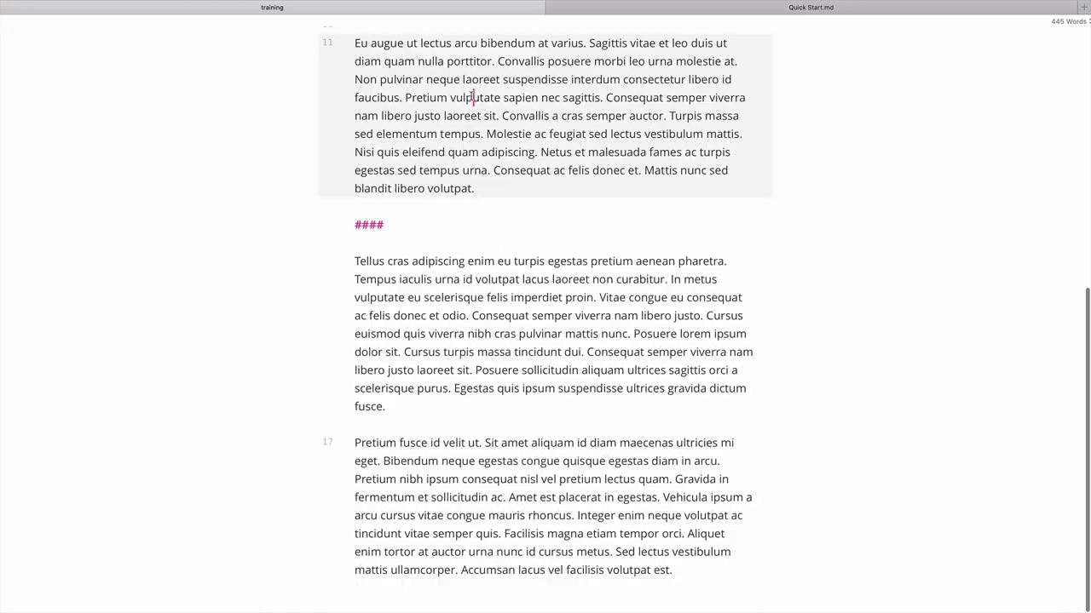
pyautogui.scroll(5, 492, 181)
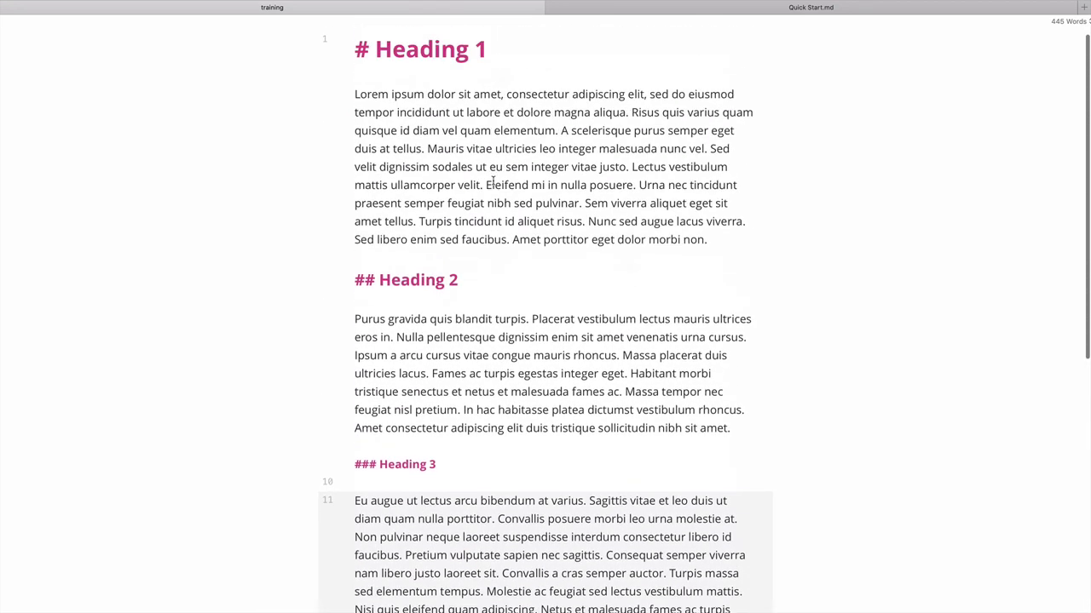
pyautogui.scroll(-10, 493, 181)
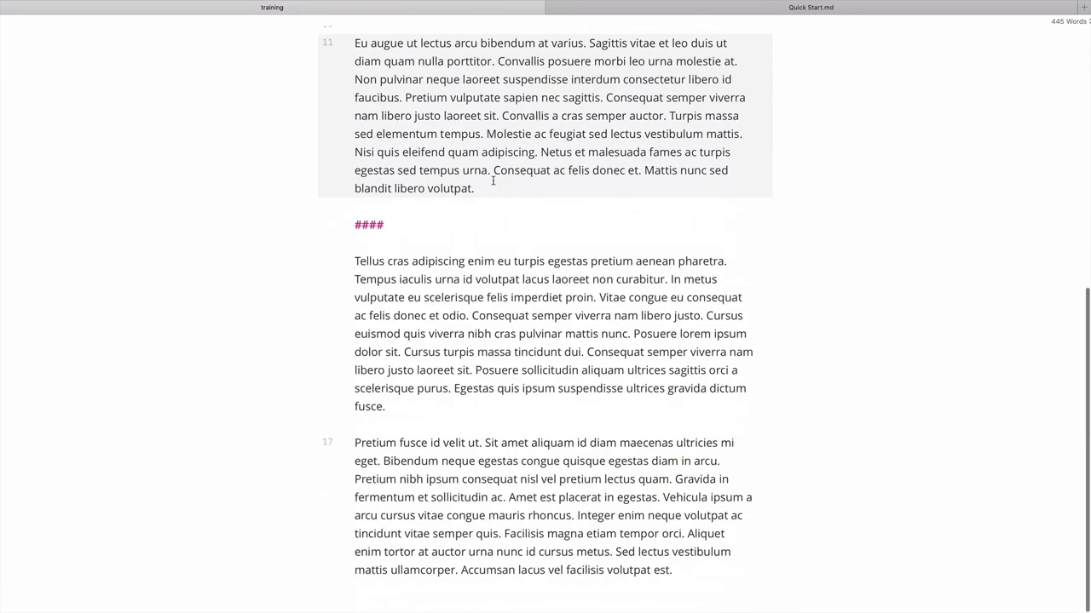
# Step: Complete the empty level-4 heading in the source with the text "Heading 4"
pyautogui.click(411, 229)
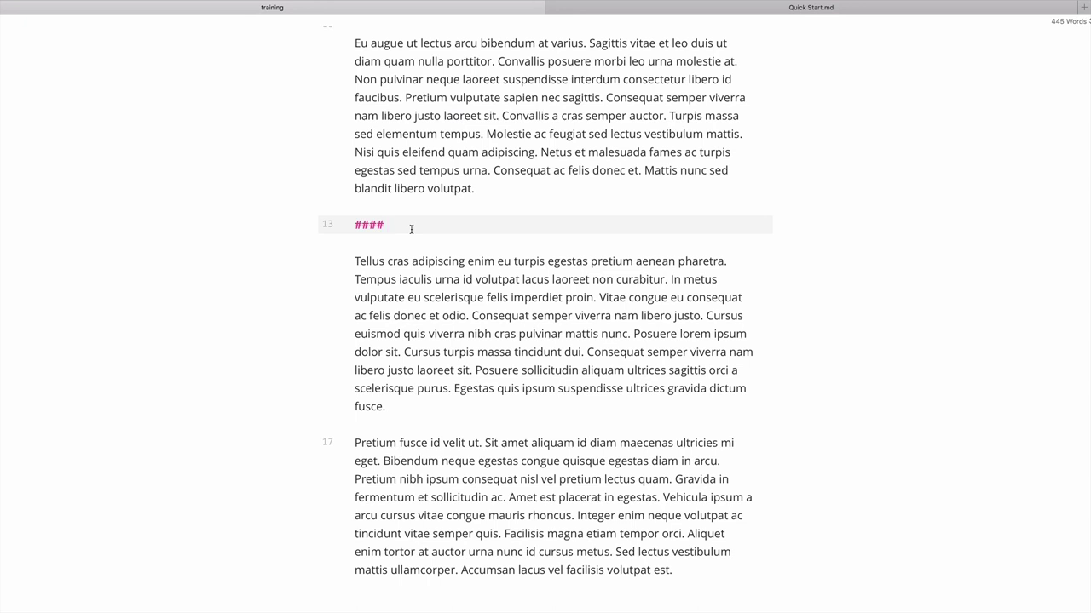
pyautogui.scroll(10, 411, 229)
pyautogui.scroll(-10, 411, 230)
pyautogui.write('Heading 4')
pyautogui.click(411, 399)
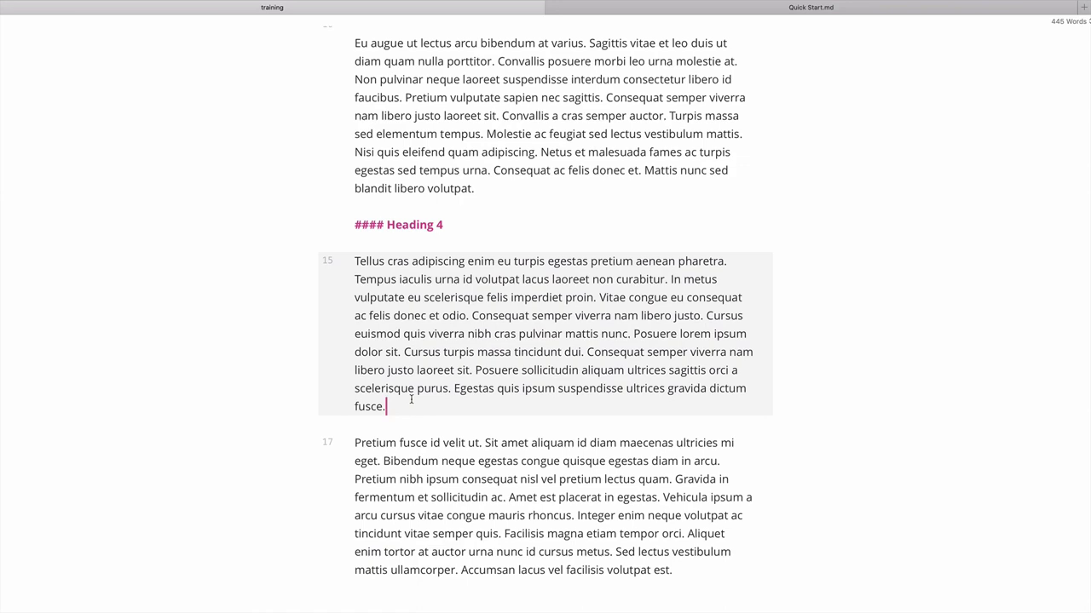
# Step: Compare the Markdown source with the rendered document by switching repeatedly between both views, finishing in the rendered view
pyautogui.press('super+slash')
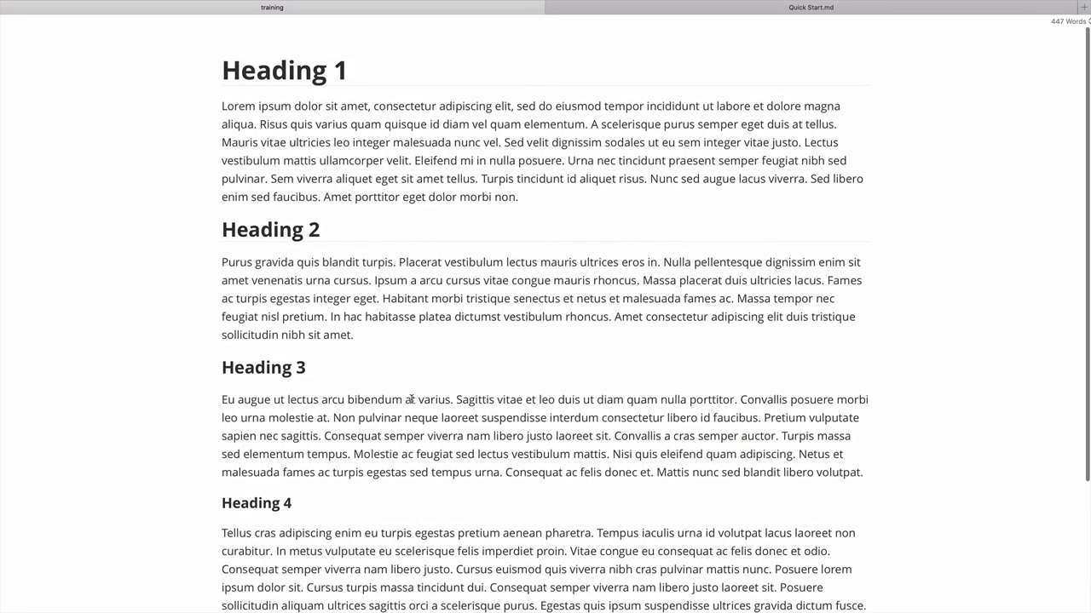
pyautogui.press('super+slash')
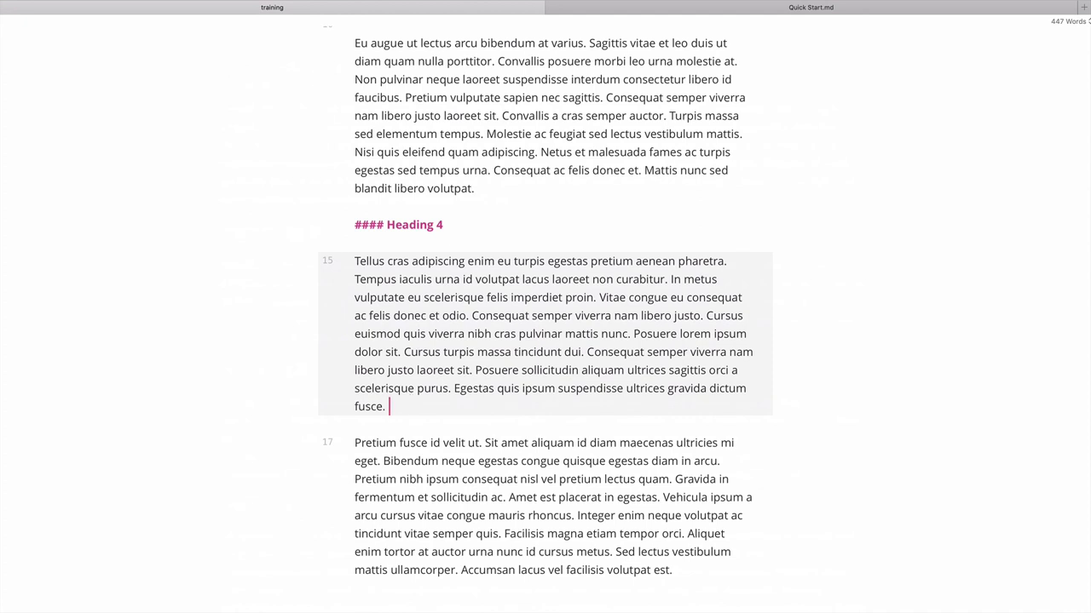
pyautogui.write('/')
pyautogui.press('BackSpace')
pyautogui.press('super+slash')
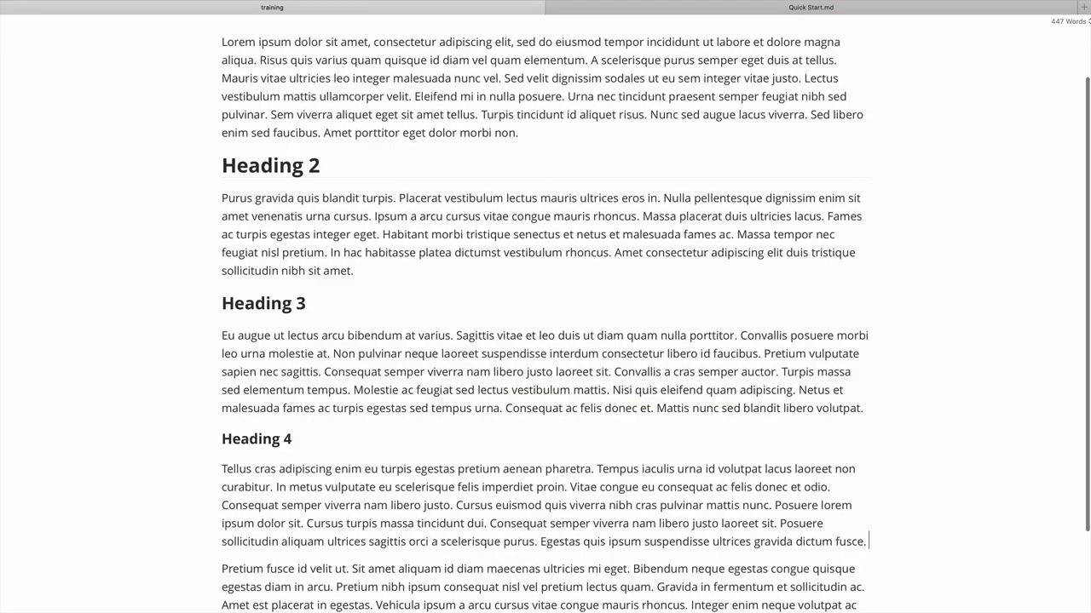
pyautogui.press('super+slash')
pyautogui.press('super+slash')
pyautogui.press('super+slash')
pyautogui.press('super+slash')
pyautogui.press('super+slash')
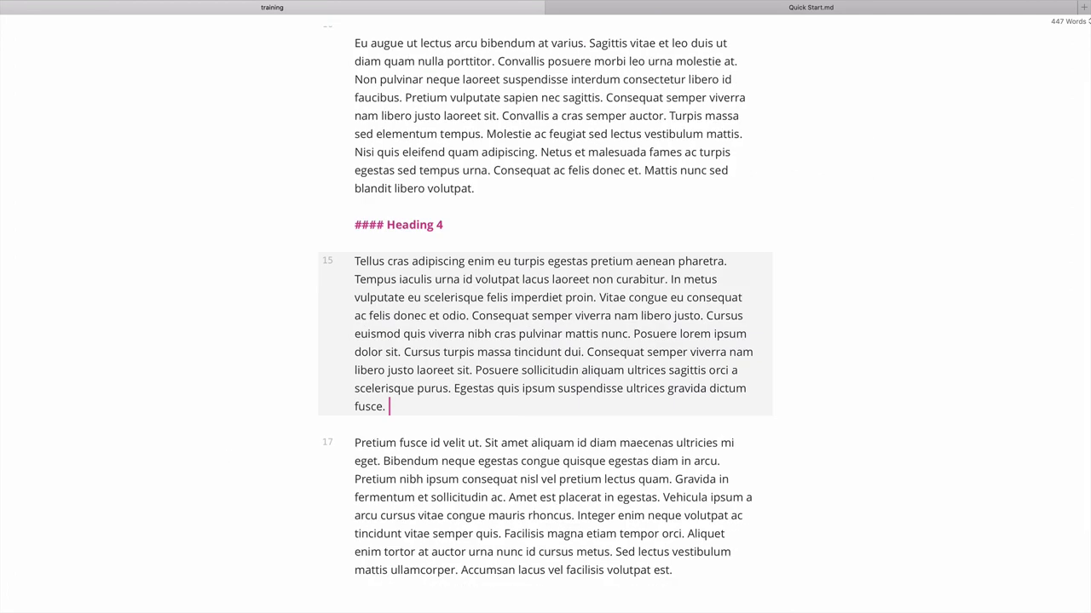
pyautogui.press('super+slash')
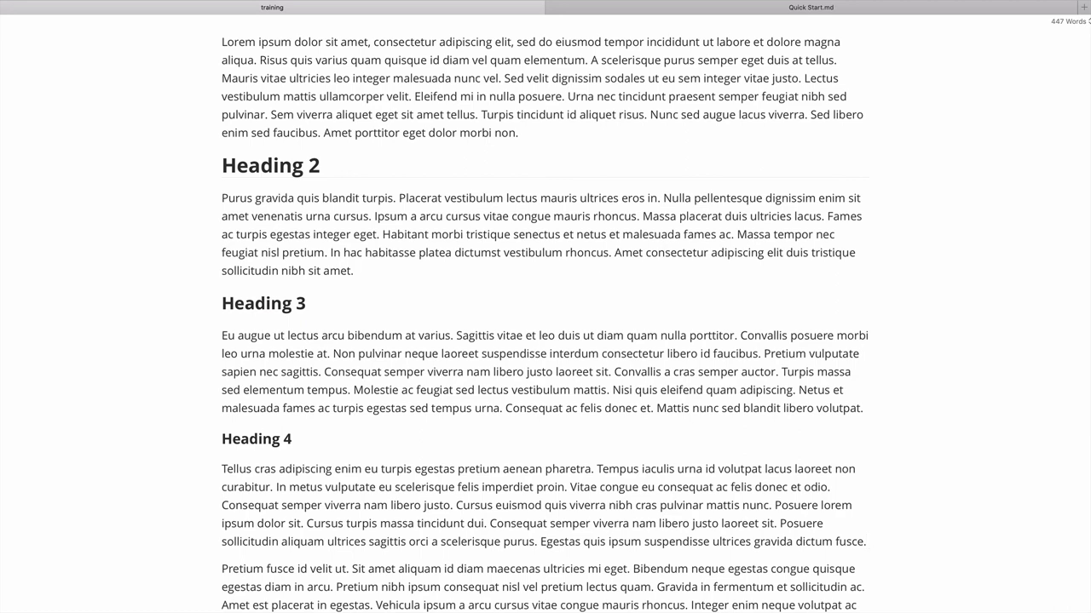
pyautogui.press('super+slash')
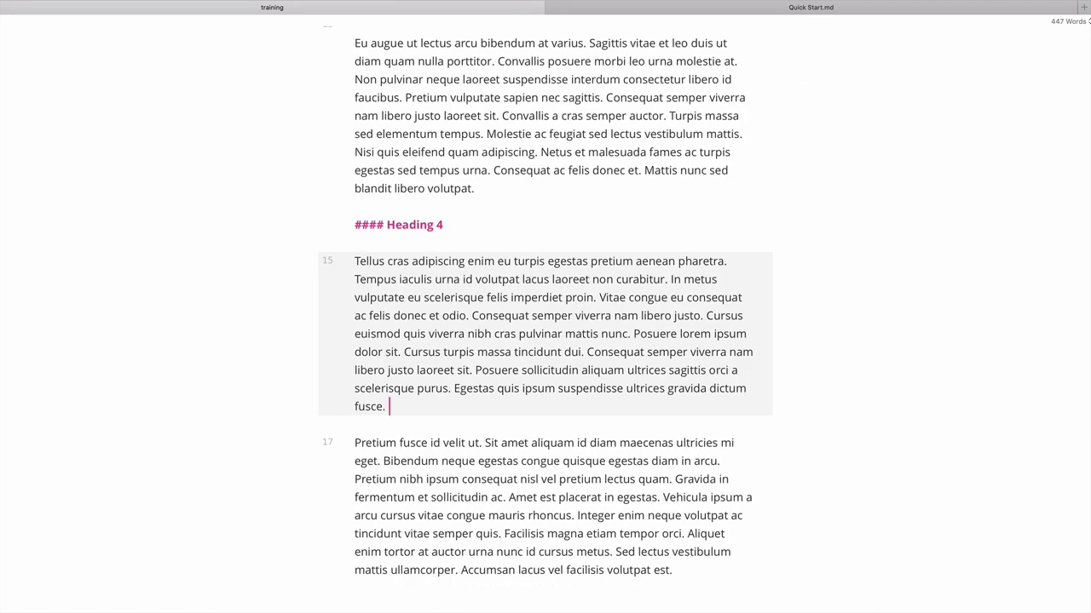
pyautogui.press('super+slash')
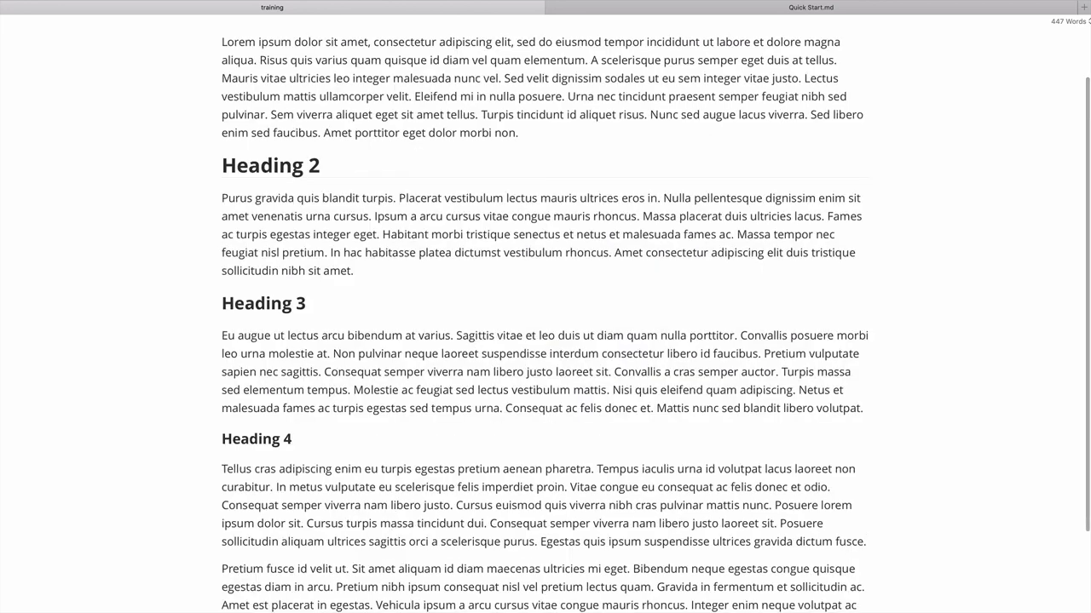
pyautogui.press('super+slash')
pyautogui.press('super+slash')
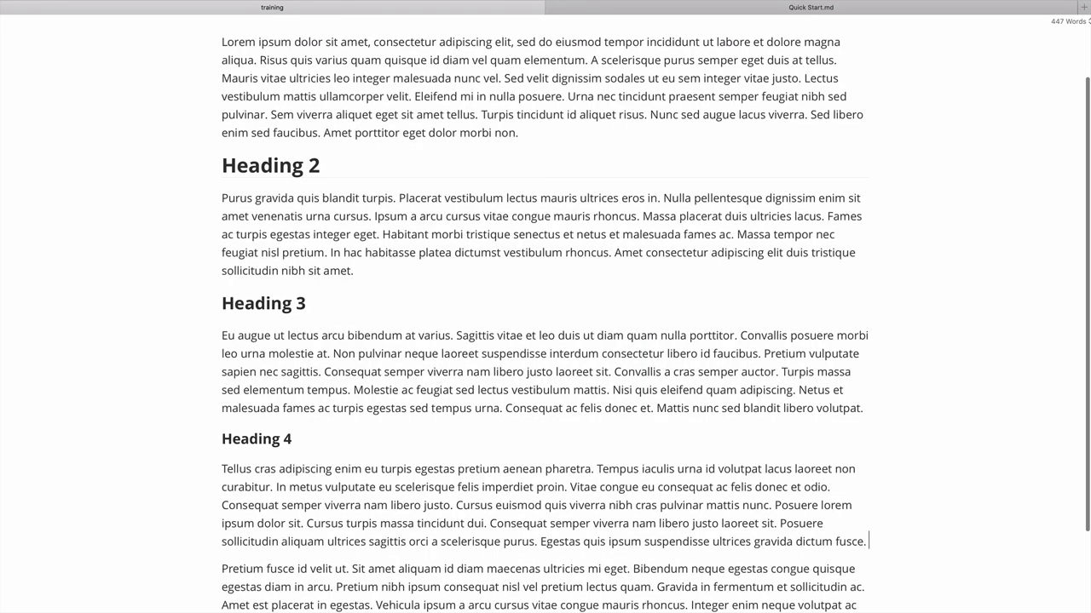
# Step: Insert a level-5 Markdown heading "Heading 5" between the fourth and fifth paragraphs
pyautogui.scroll(-3, 877, 446)
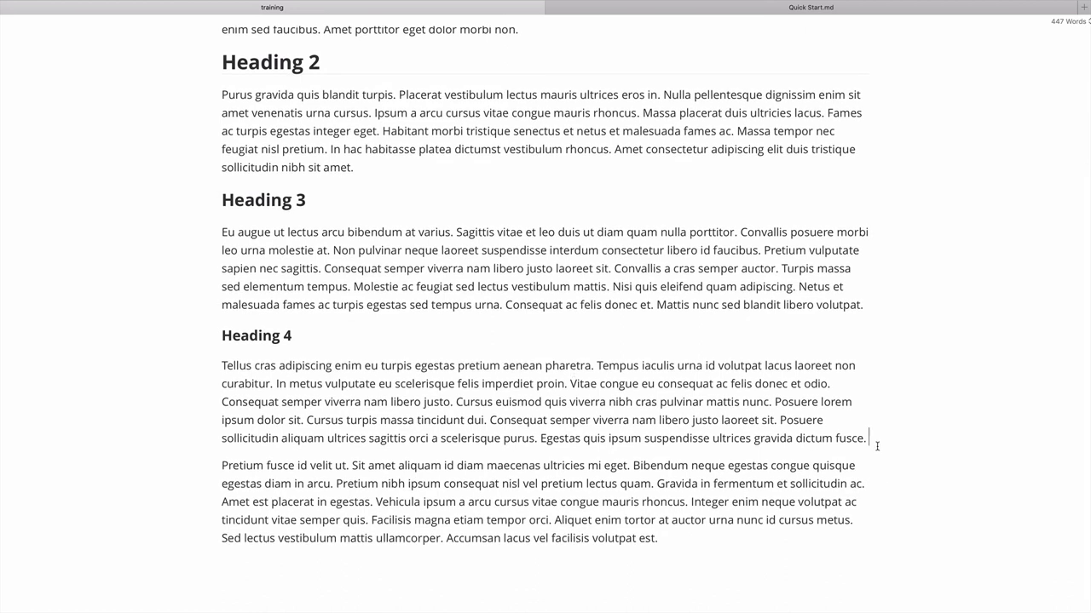
pyautogui.press('Return')
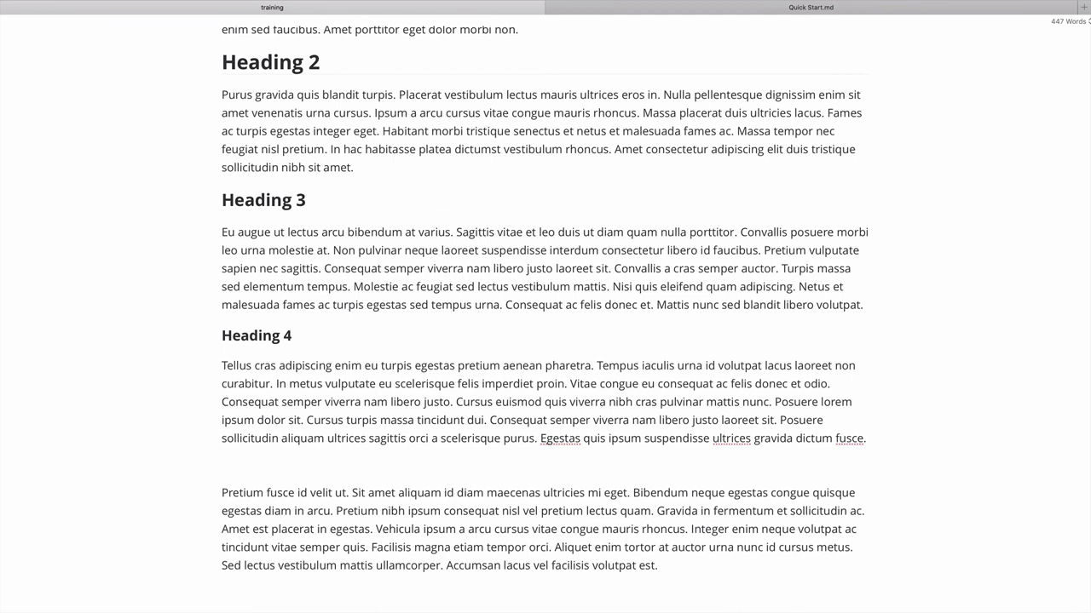
pyautogui.write('##### Heading 5')
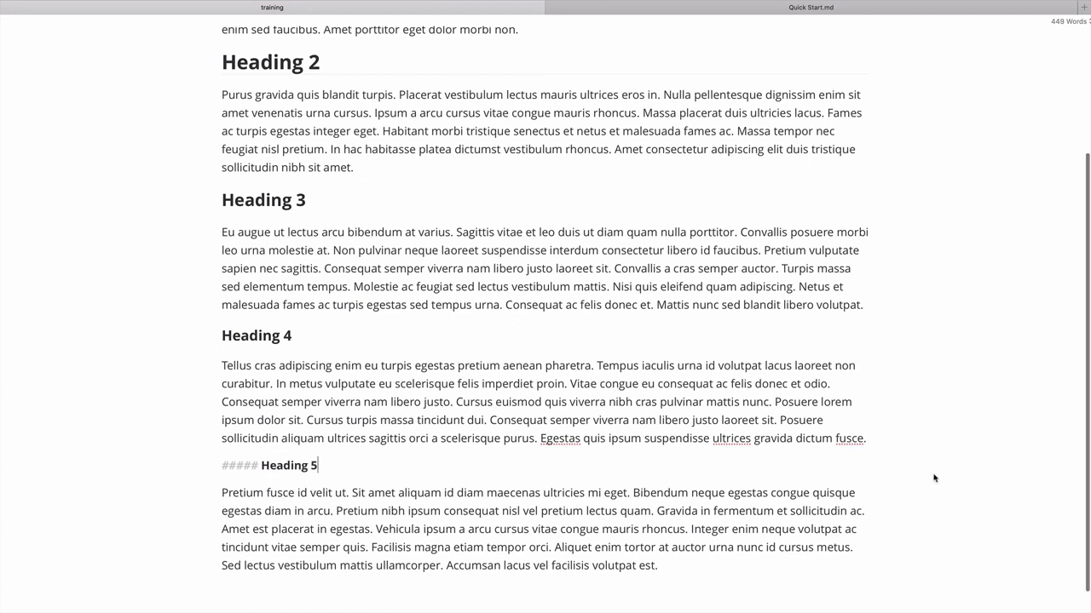
# Step: Add a level-6 Markdown heading "Heading 6" after the last paragraph and remove the empty line above it
pyautogui.click(607, 581)
pyautogui.click(699, 568)
pyautogui.press('Return')
pyautogui.press('Return')
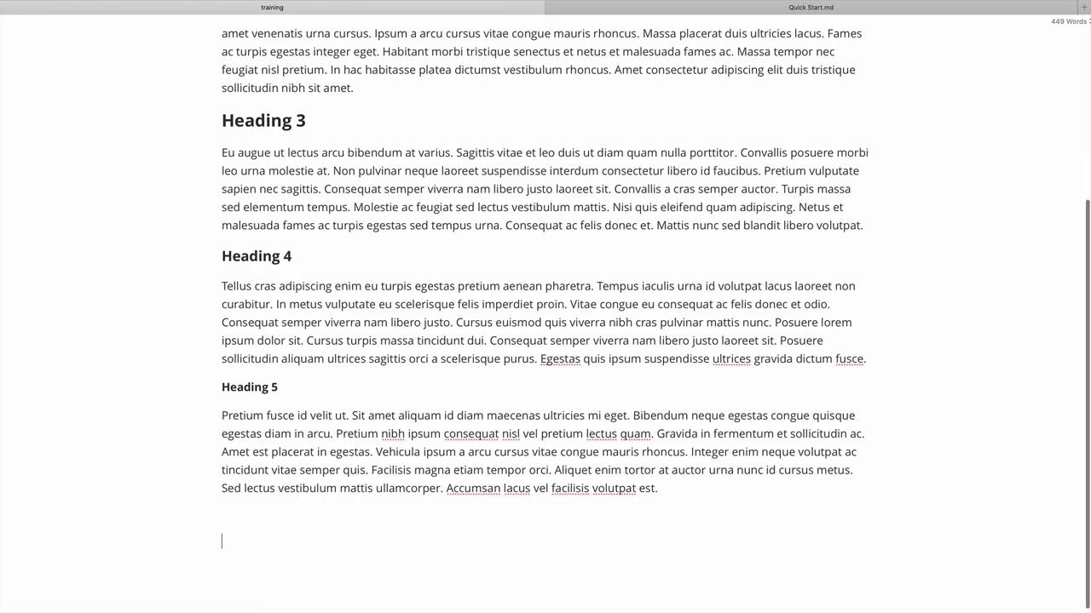
pyautogui.write('######')
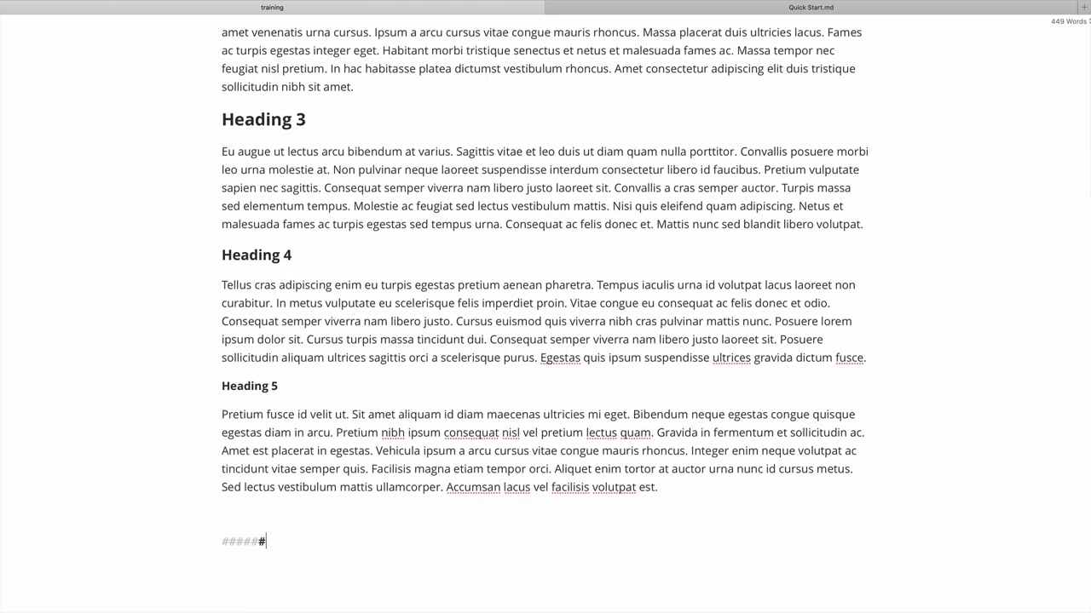
pyautogui.write(' Heading 6')
pyautogui.press('Up')
pyautogui.press('BackSpace')
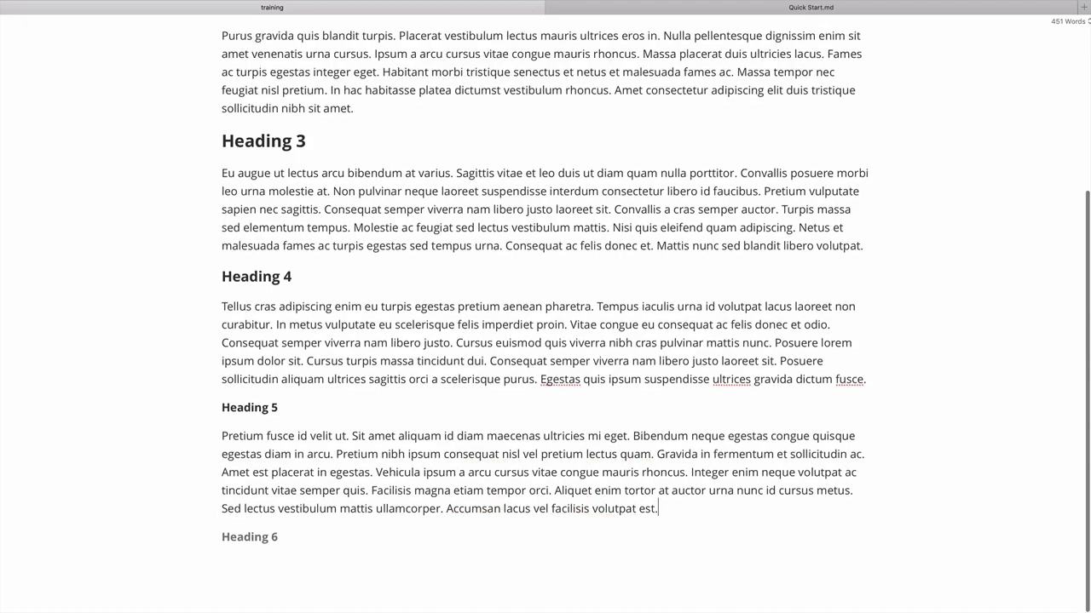
# Step: Review the rendered training document from Heading 1 to Heading 6, comparing the sizes of the heading levels
pyautogui.scroll(5, 443, 358)
pyautogui.scroll(-5, 399, 247)
pyautogui.scroll(5, 401, 313)
pyautogui.scroll(-5, 401, 313)
pyautogui.scroll(5, 415, 247)
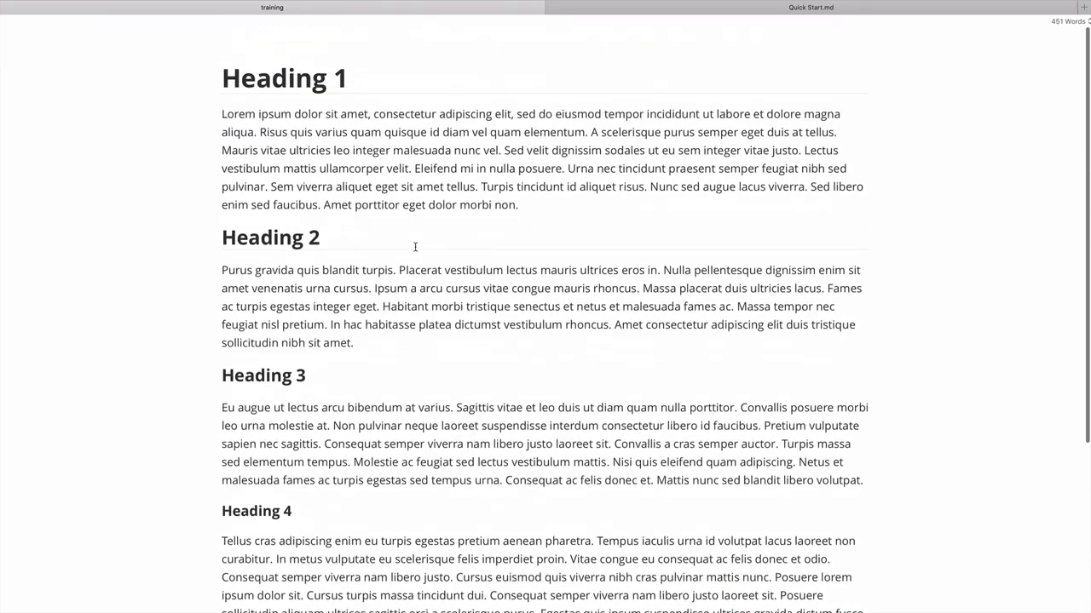
pyautogui.scroll(-5, 415, 247)
pyautogui.scroll(5, 415, 247)
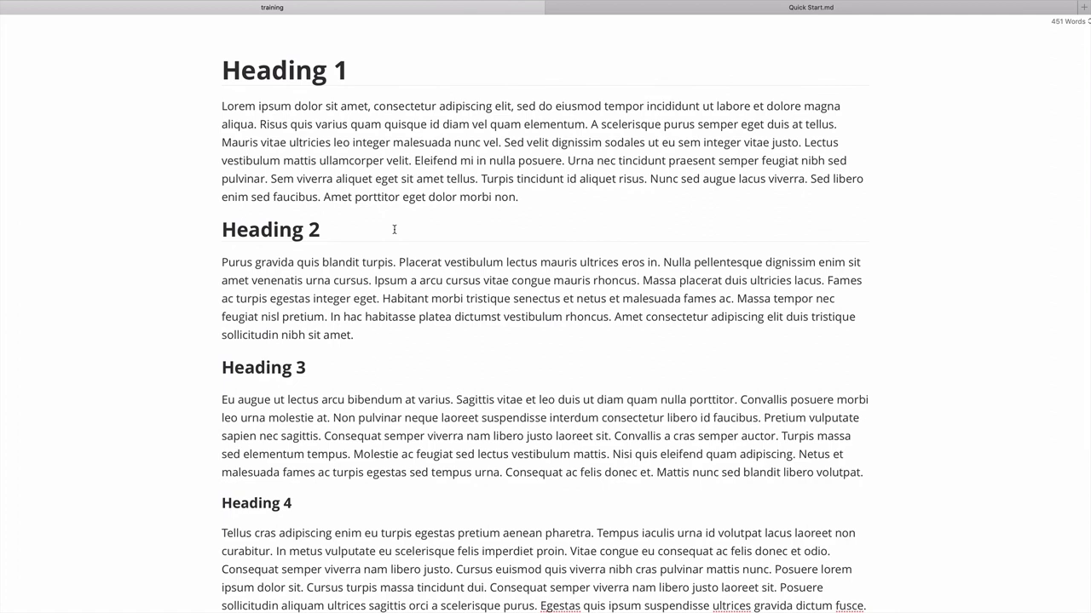
pyautogui.scroll(-1, 394, 229)
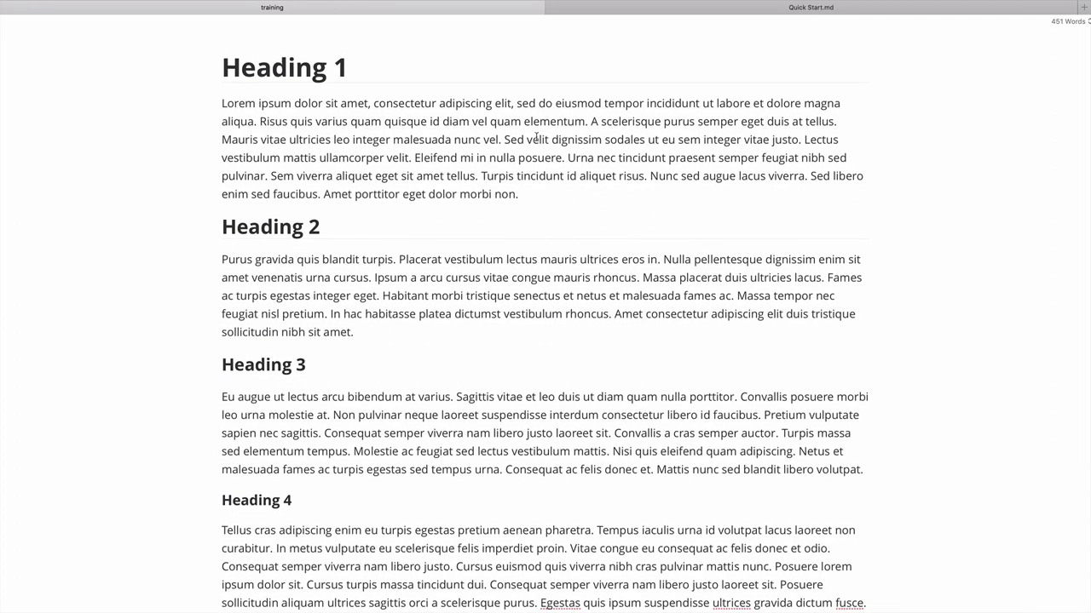
# Step: Switch to the Quick Start guide and read it from the Useful Shortcuts section through the closing contact links
pyautogui.click(663, 12)
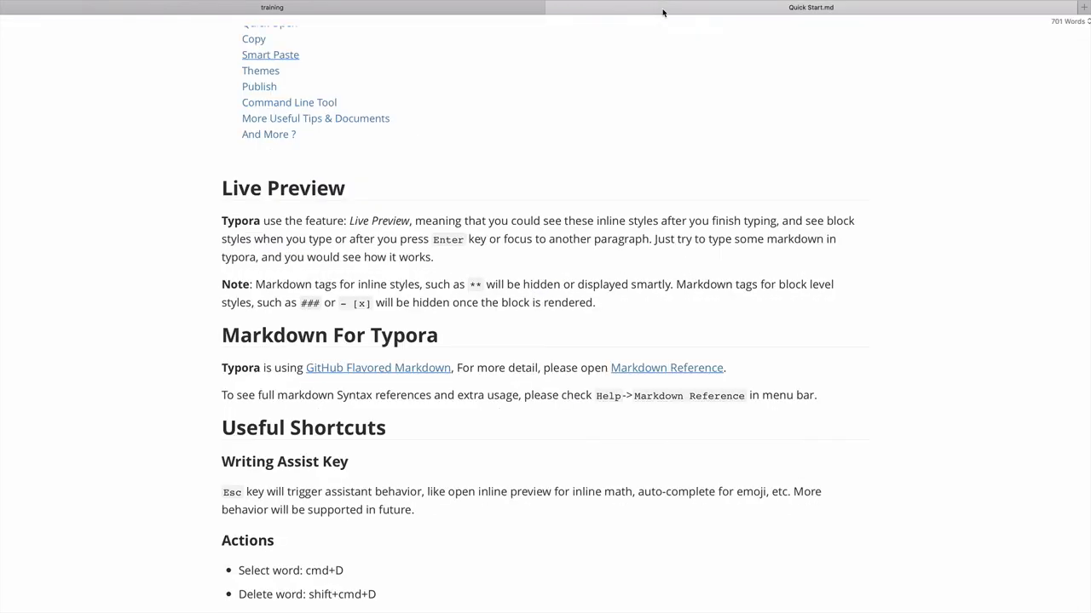
pyautogui.click(344, 8)
pyautogui.click(609, 7)
pyautogui.scroll(-5, 525, 315)
pyautogui.scroll(-3, 525, 314)
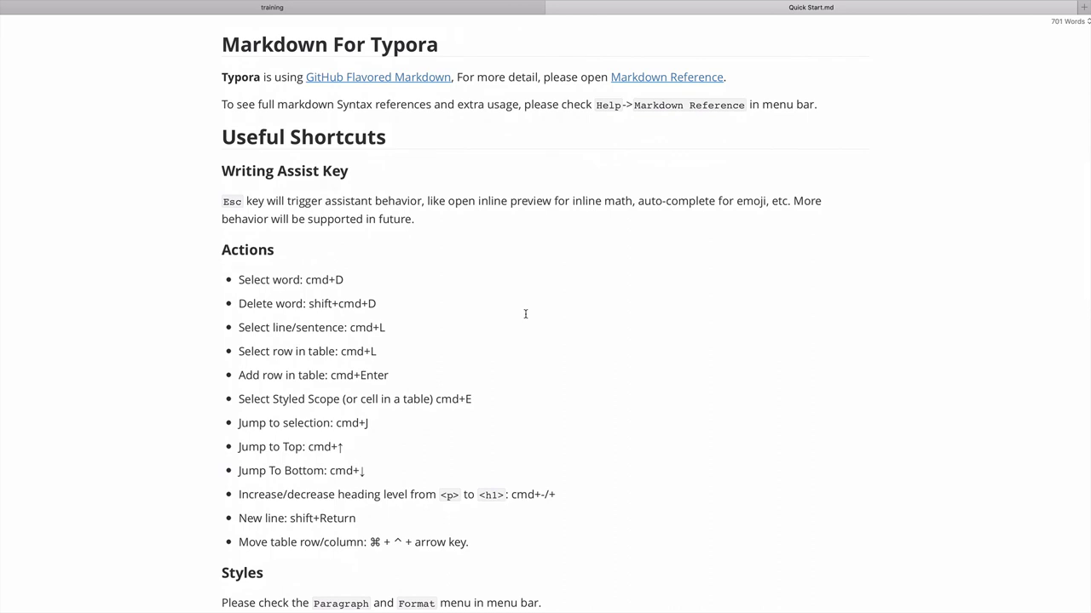
pyautogui.scroll(-1, 524, 315)
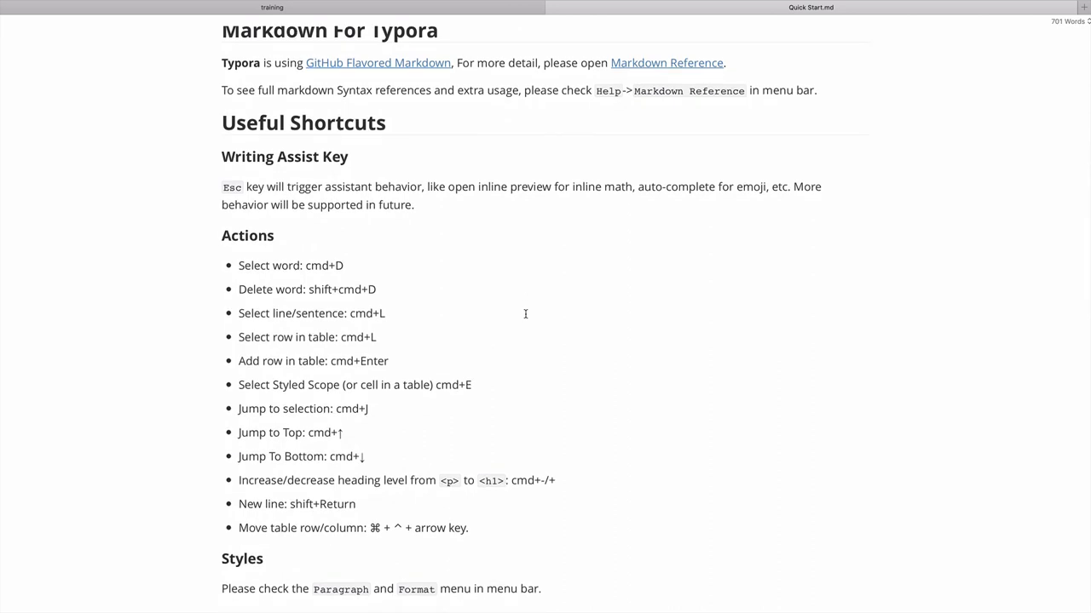
pyautogui.scroll(-2, 525, 315)
pyautogui.scroll(-3, 525, 315)
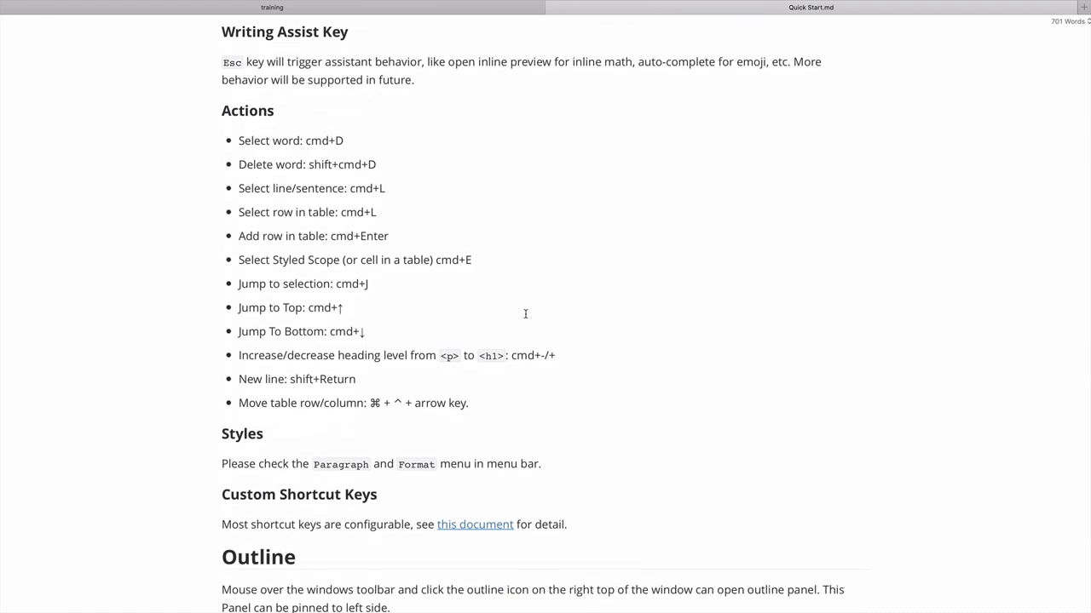
pyautogui.scroll(1, 525, 315)
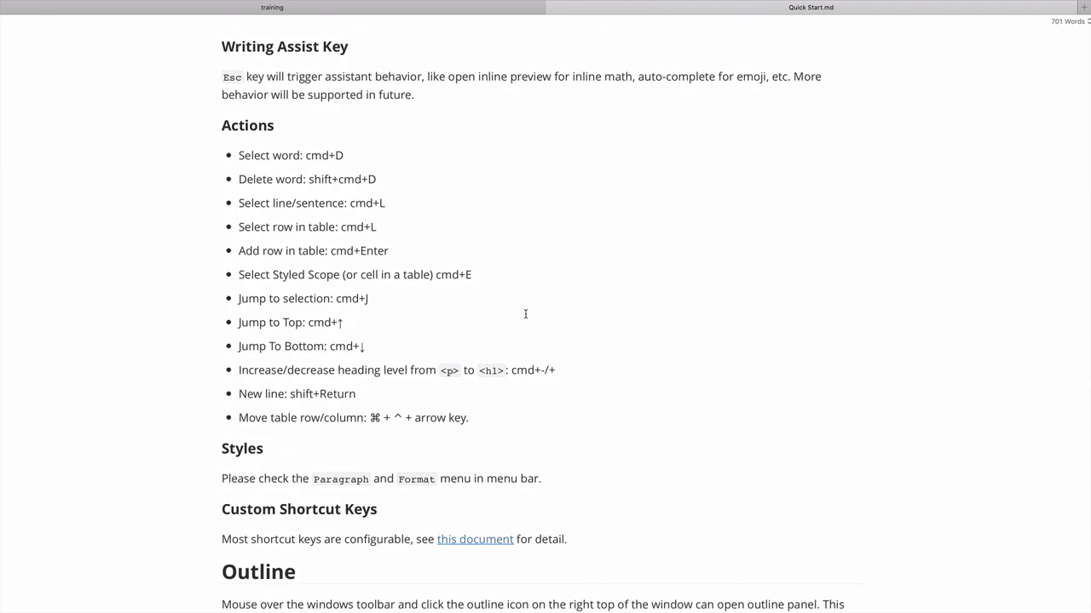
pyautogui.scroll(-3, 525, 315)
pyautogui.scroll(-9, 525, 315)
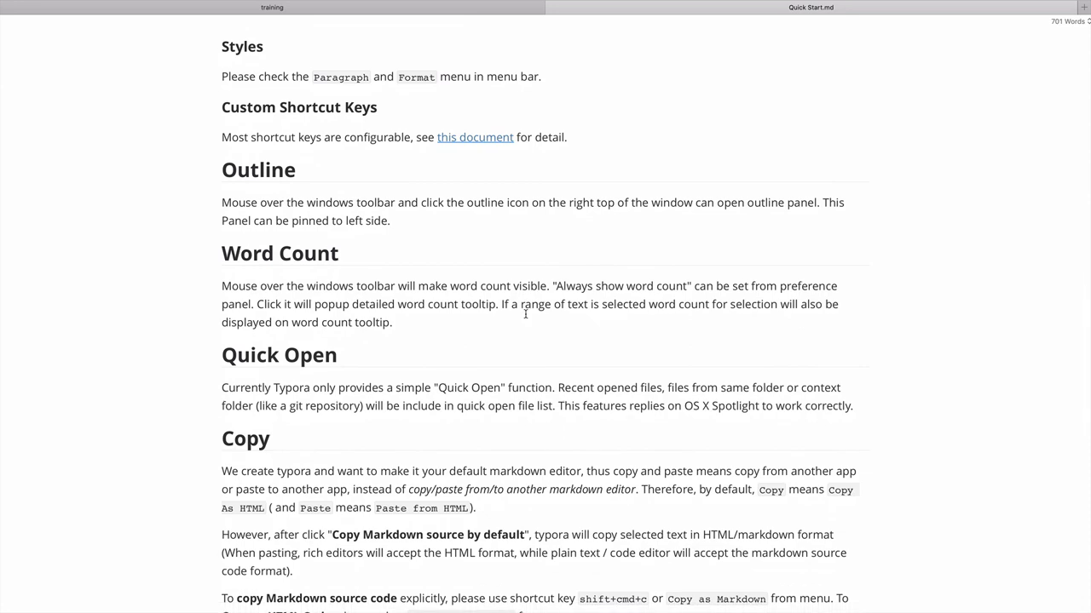
pyautogui.scroll(-7, 525, 314)
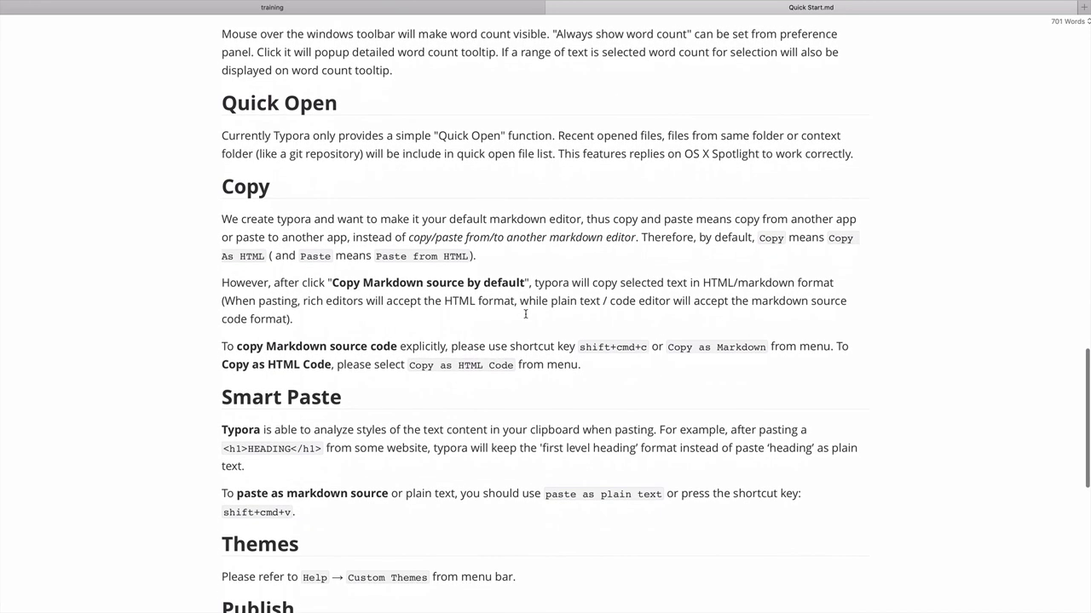
pyautogui.scroll(-1, 525, 314)
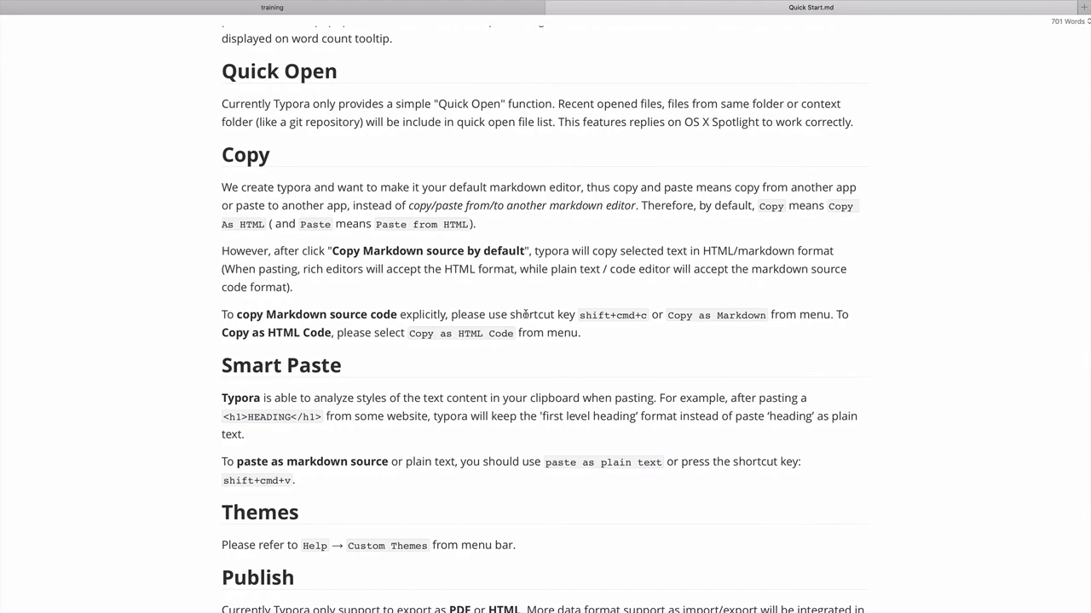
pyautogui.scroll(-12, 524, 314)
pyautogui.scroll(-1, 525, 315)
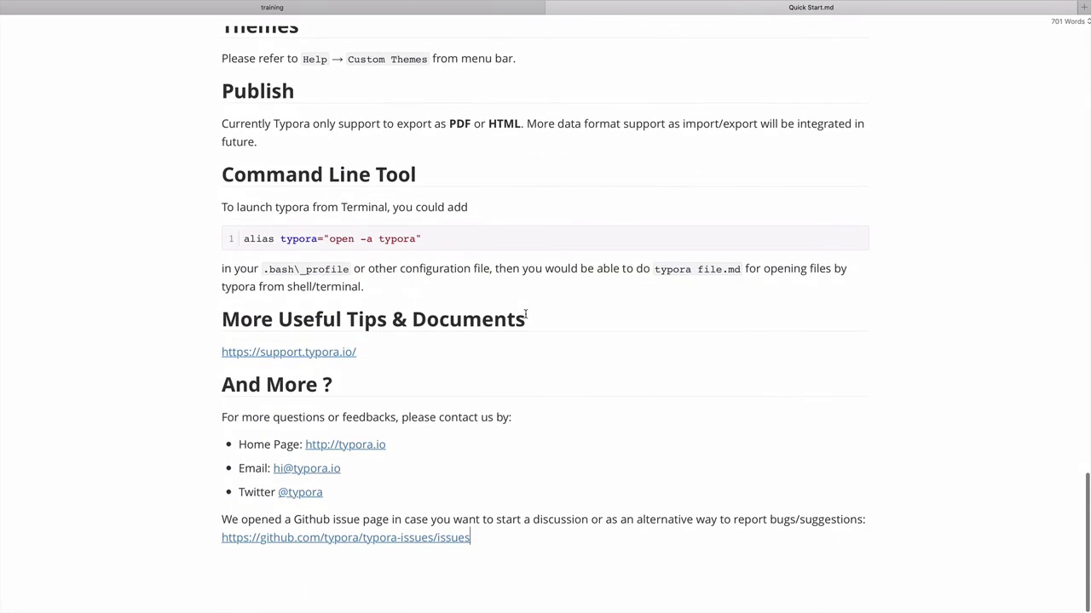
pyautogui.scroll(20, 227, 415)
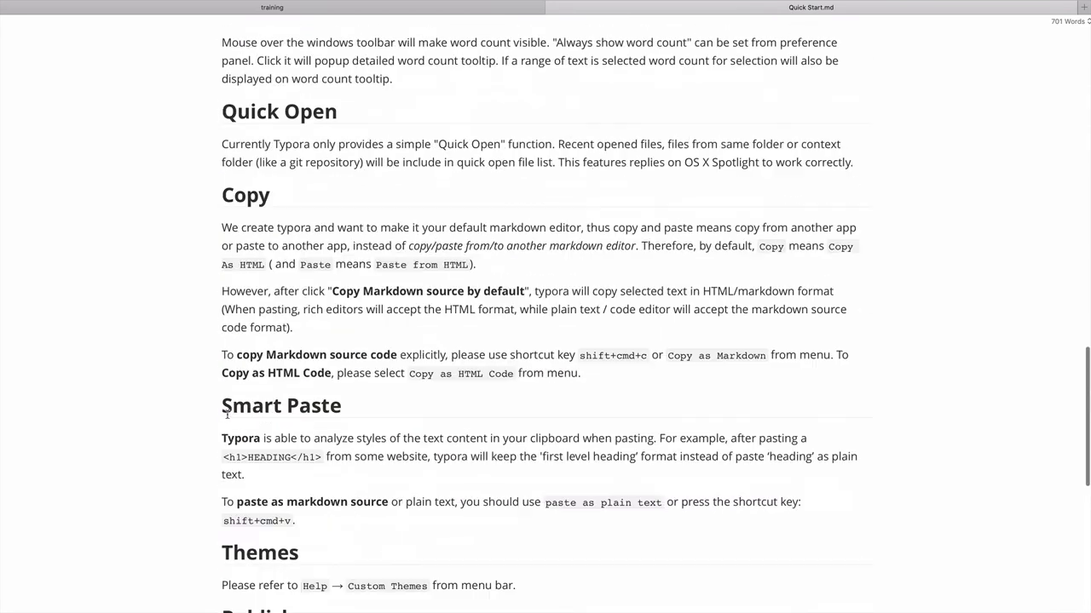
# Step: Open Typora's built-in Markdown Reference and place its document tab between the training and Quick Start documents
pyautogui.moveTo(426, 3)
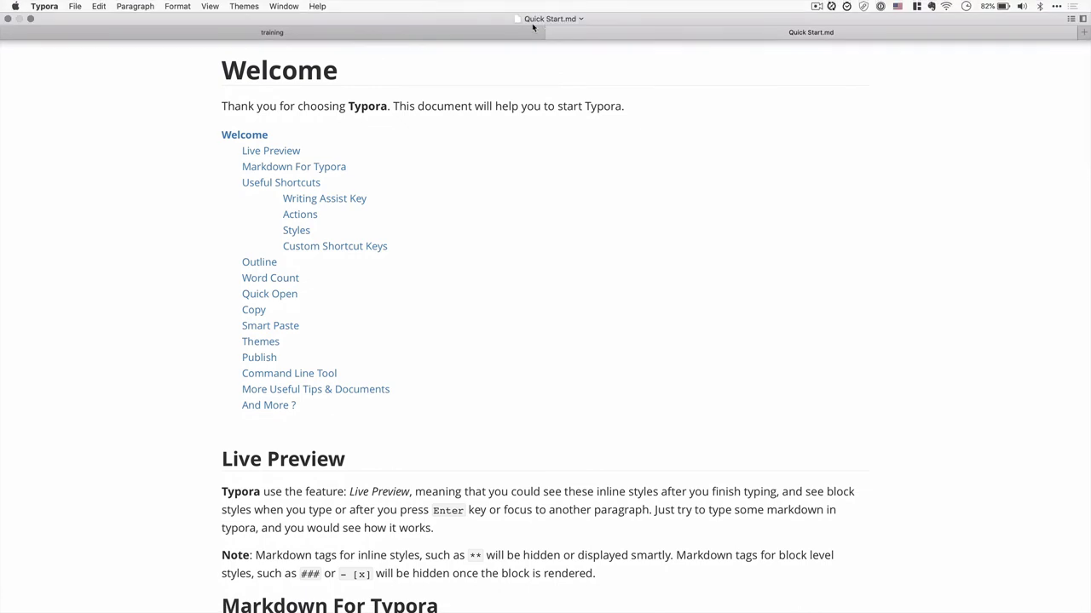
pyautogui.click(317, 7)
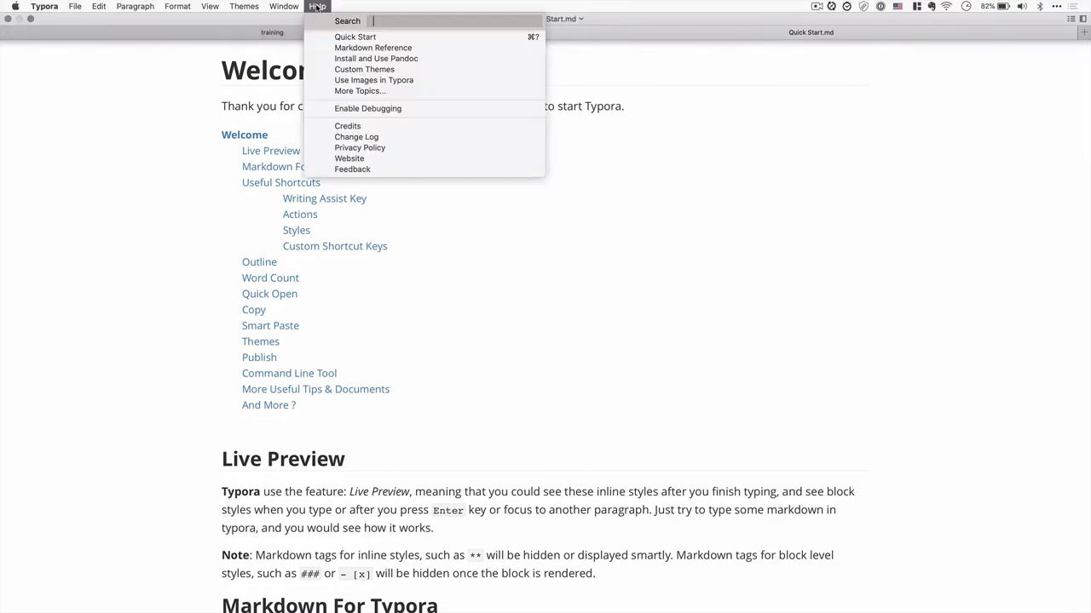
pyautogui.click(346, 48)
pyautogui.click(560, 7)
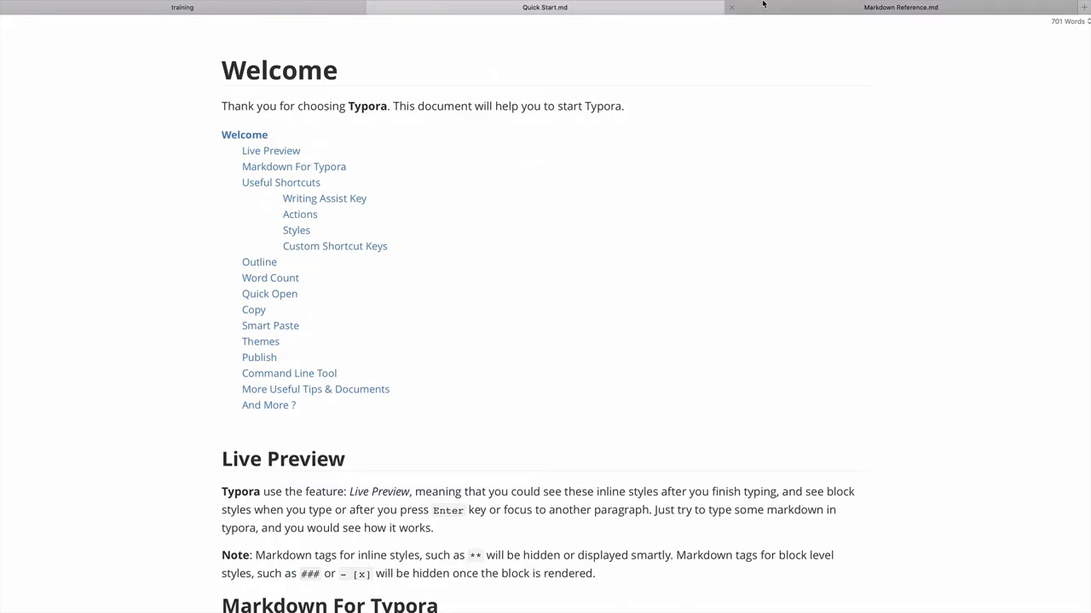
pyautogui.moveTo(764, 4)
pyautogui.moveTo(785, 35); pyautogui.dragTo(569, 44)
# Step: Skim the Markdown Reference from the overview to the Block Elements explanations of paragraphs, line breaks and headers
pyautogui.scroll(-2, 640, 298)
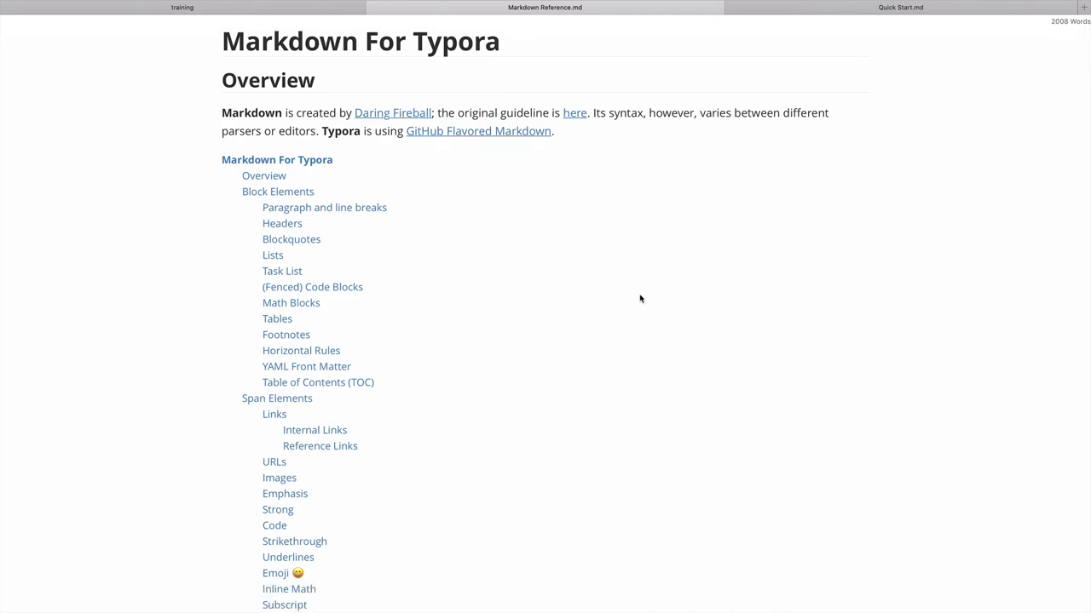
pyautogui.scroll(-10, 640, 298)
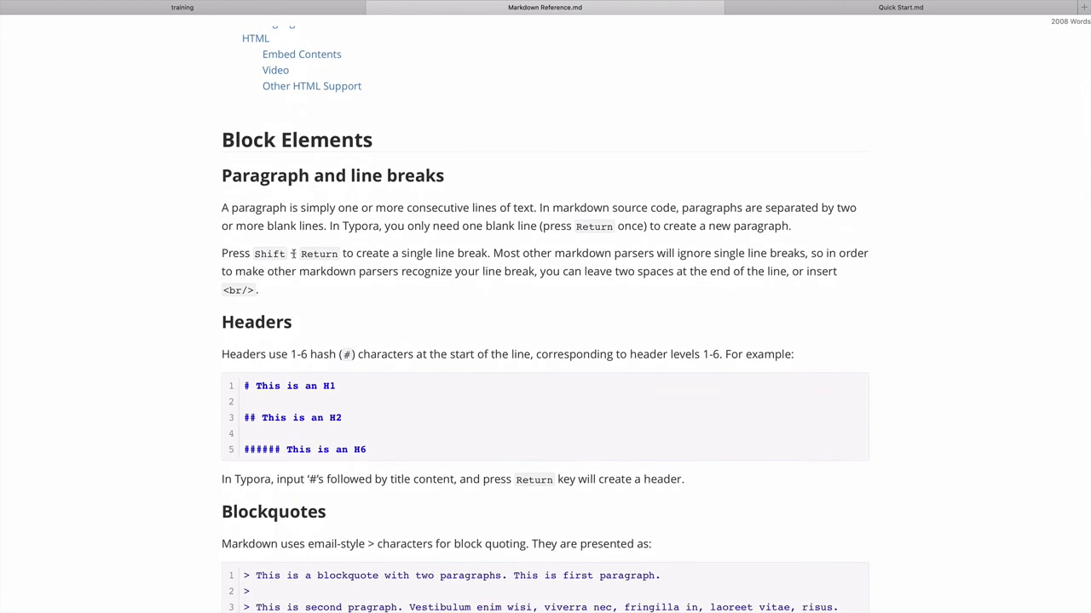
pyautogui.scroll(11, 295, 250)
pyautogui.scroll(-4, 506, 322)
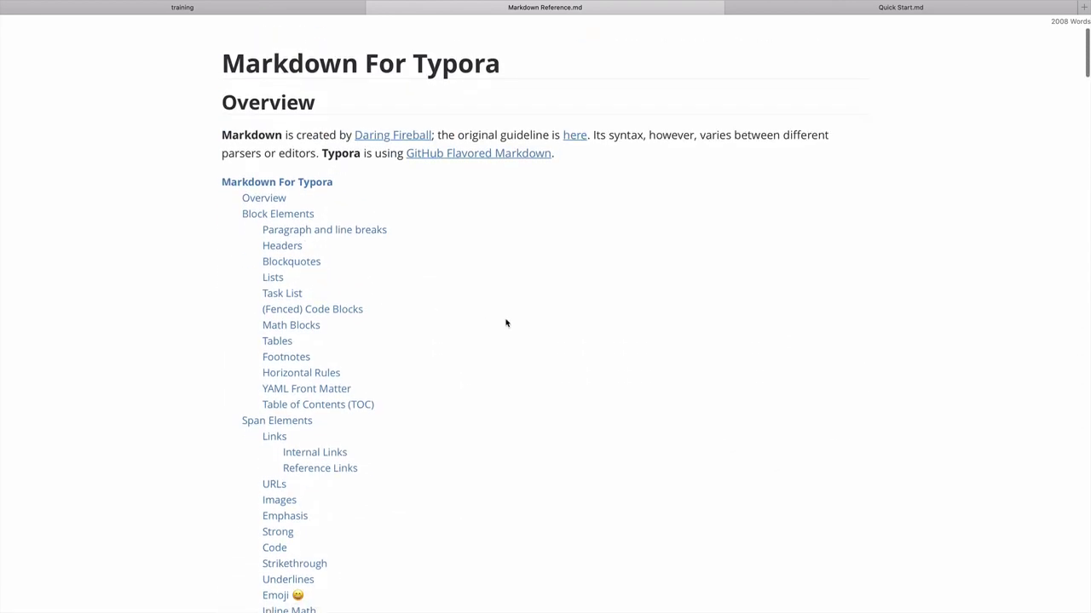
pyautogui.scroll(-4, 506, 322)
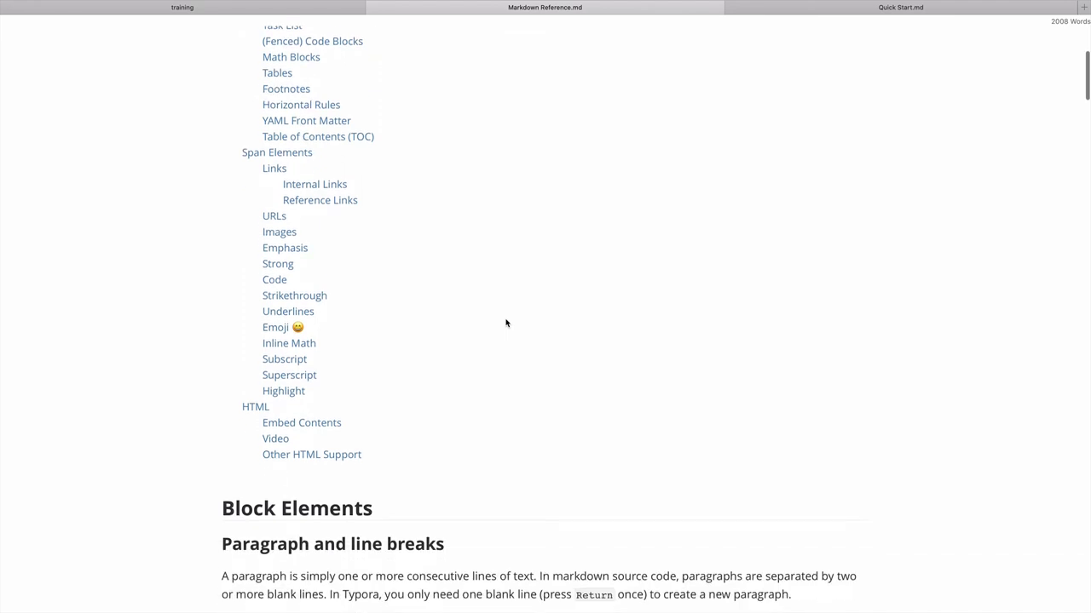
pyautogui.scroll(-1, 506, 323)
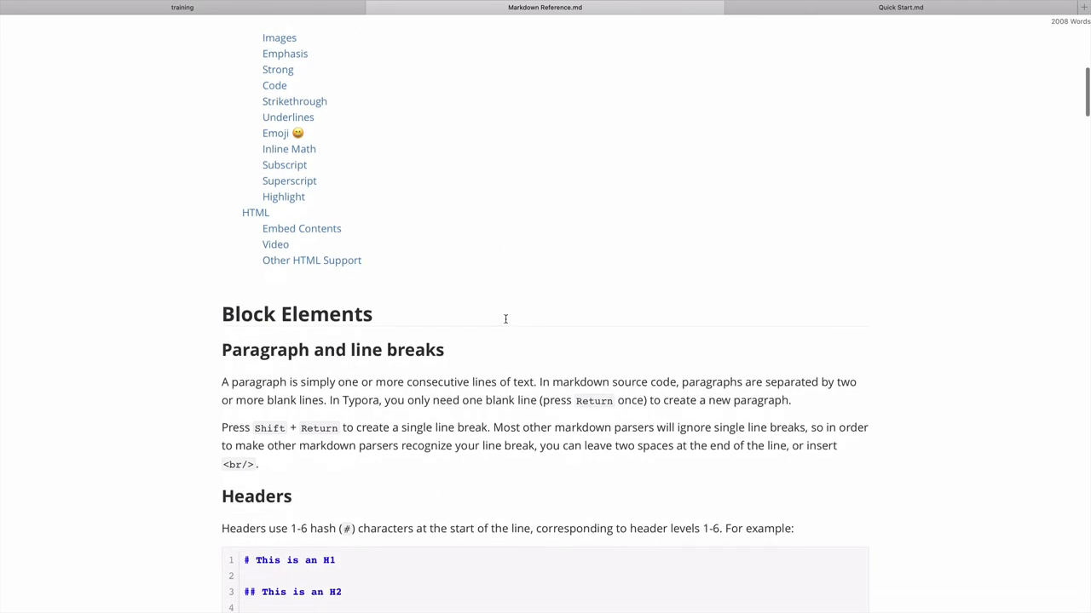
pyautogui.scroll(-1, 505, 319)
pyautogui.scroll(6, 506, 318)
pyautogui.scroll(1, 505, 319)
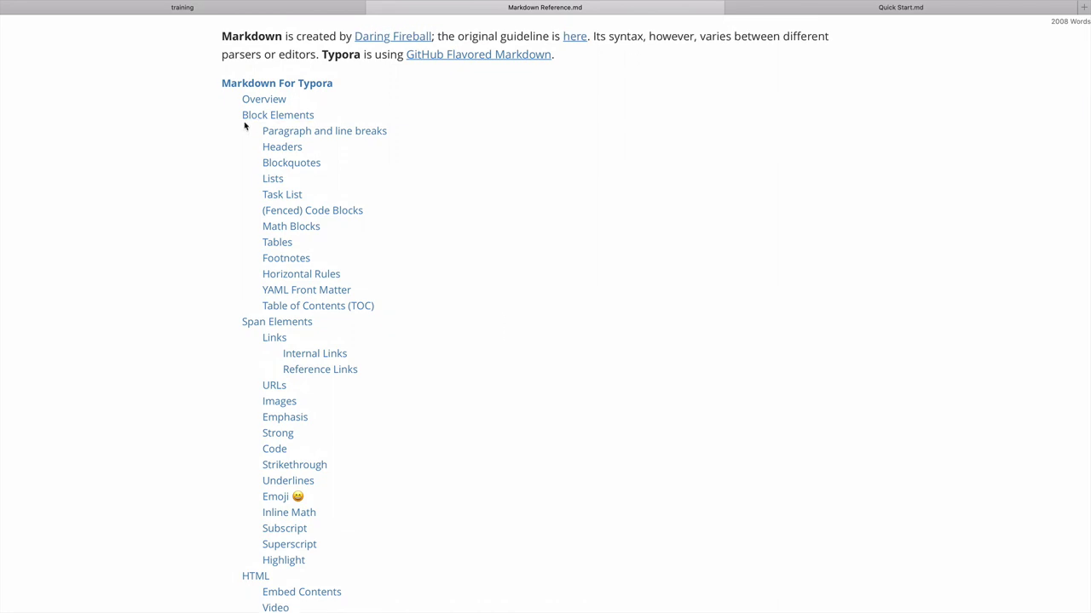
# Step: Examine the Markdown Reference's table of contents, covering the entries under Block Elements, Span Elements and HTML
pyautogui.scroll(-4, 269, 327)
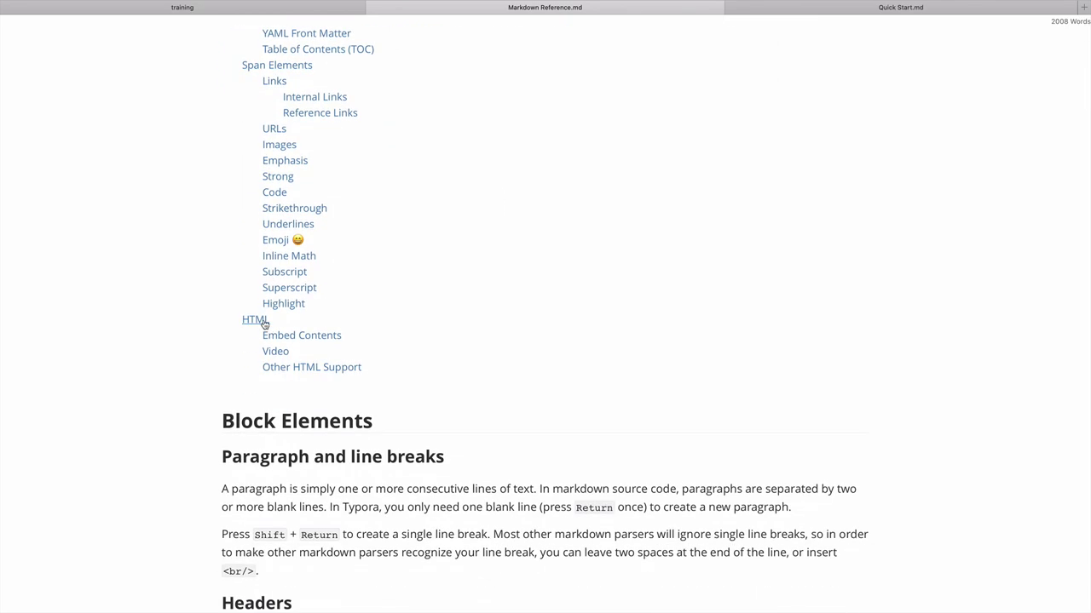
pyautogui.scroll(4, 265, 324)
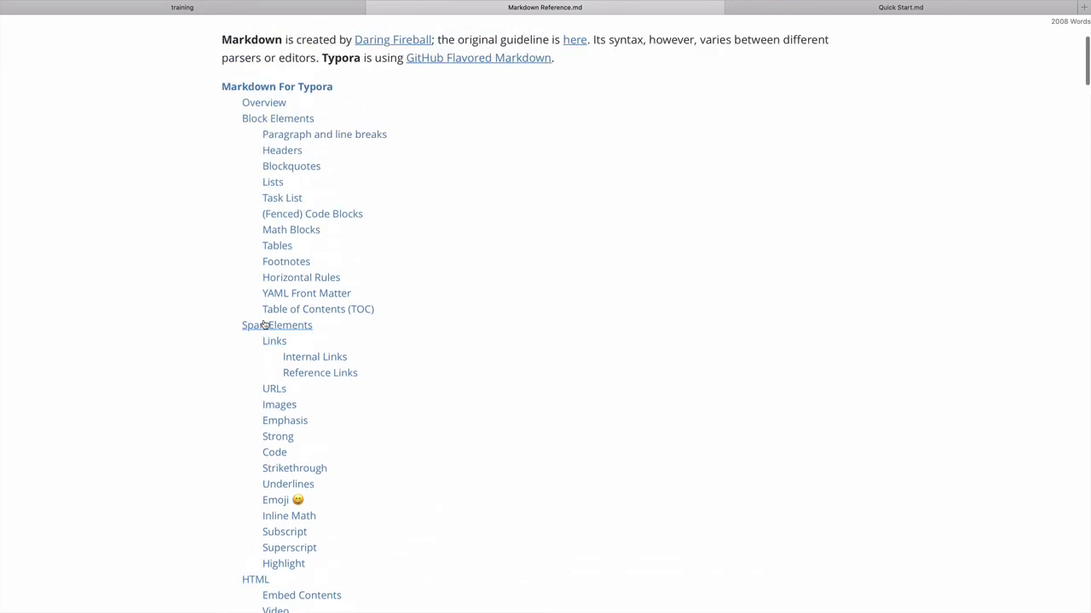
pyautogui.scroll(-1, 264, 324)
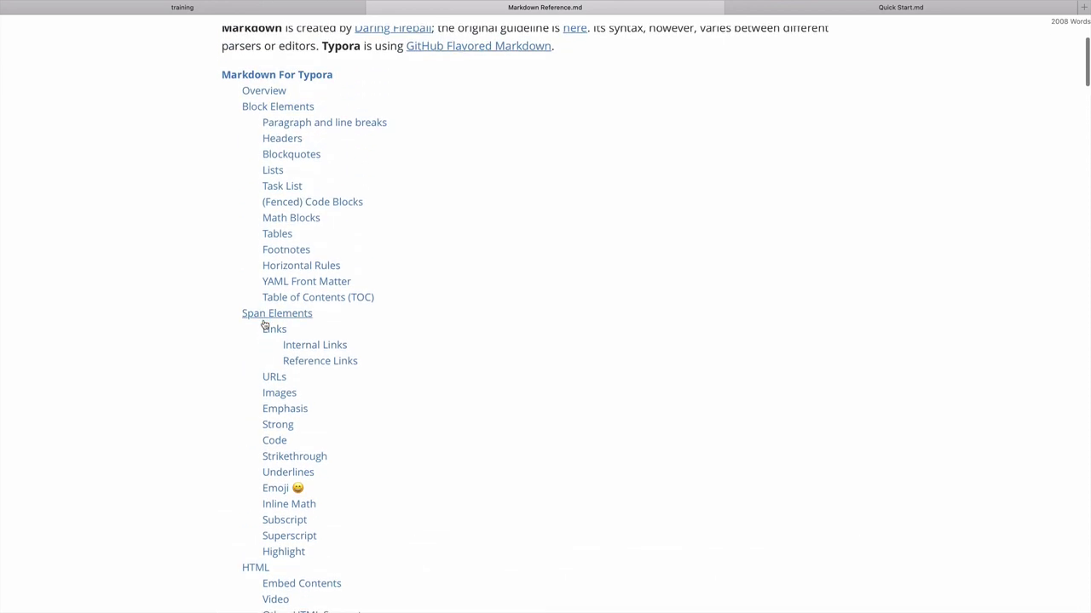
pyautogui.scroll(-1, 264, 323)
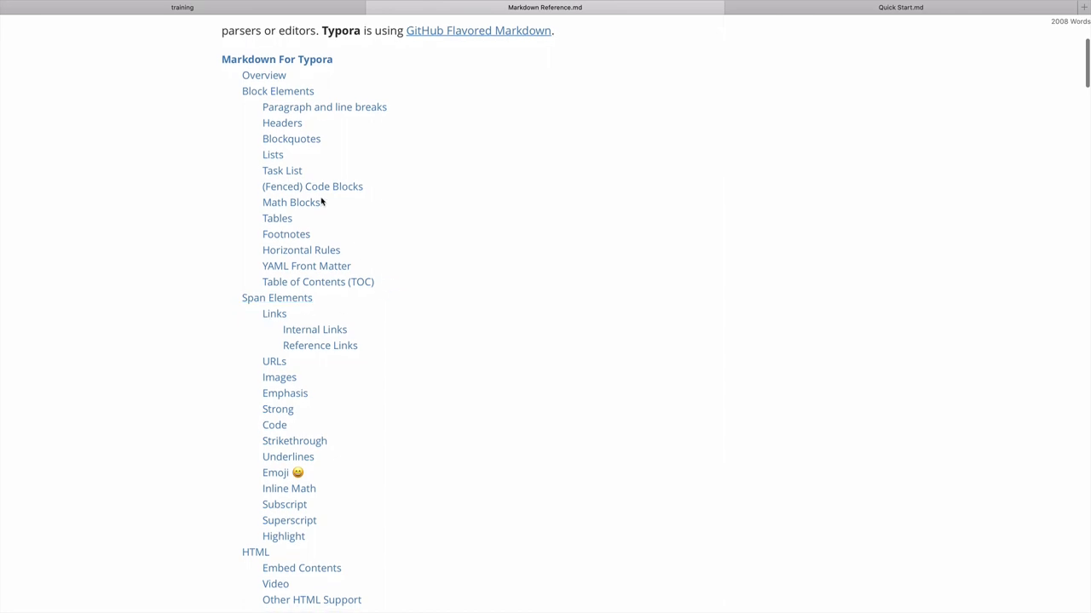
pyautogui.scroll(-1, 372, 256)
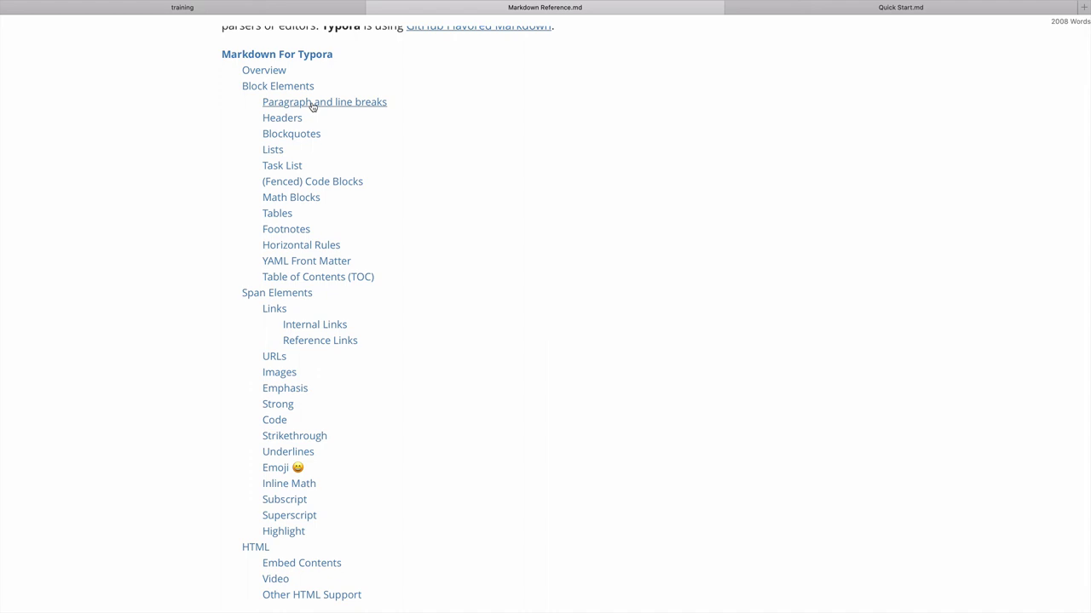
pyautogui.scroll(-1, 402, 324)
pyautogui.scroll(-2, 402, 323)
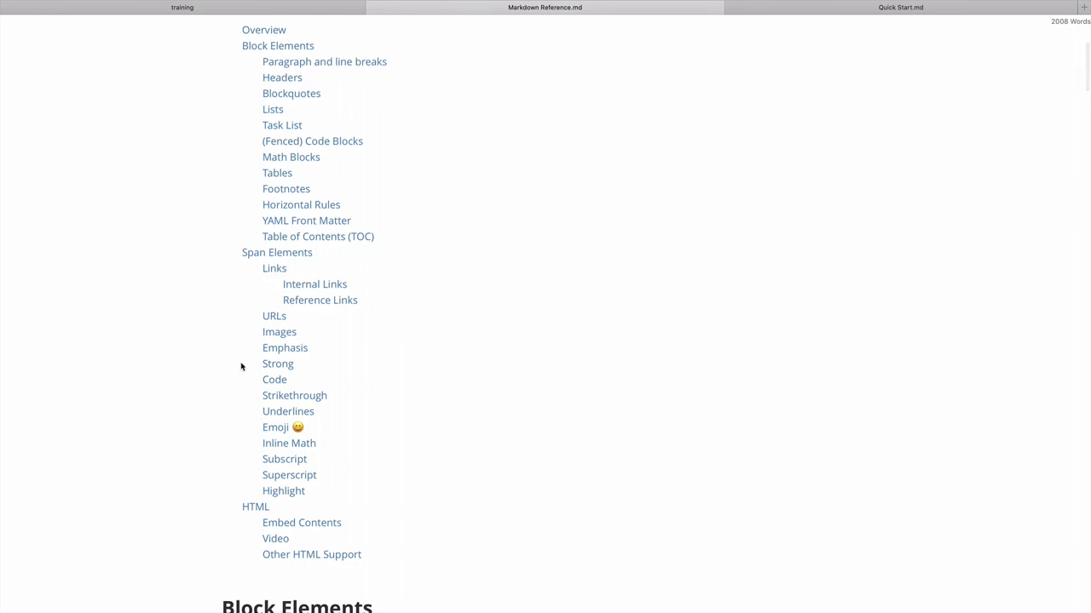
pyautogui.scroll(-2, 290, 349)
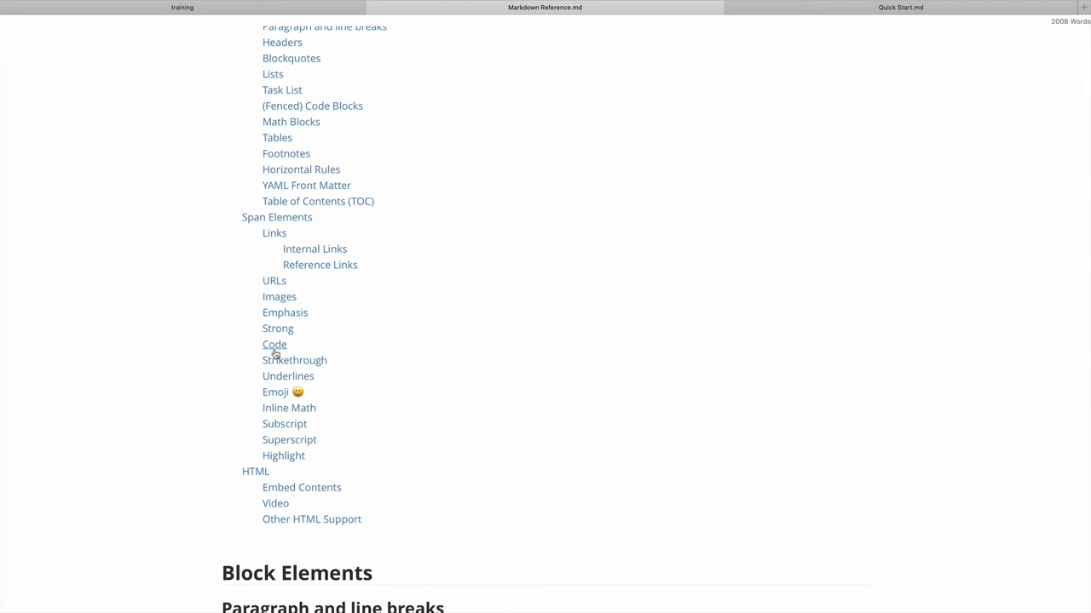
pyautogui.scroll(-2, 275, 355)
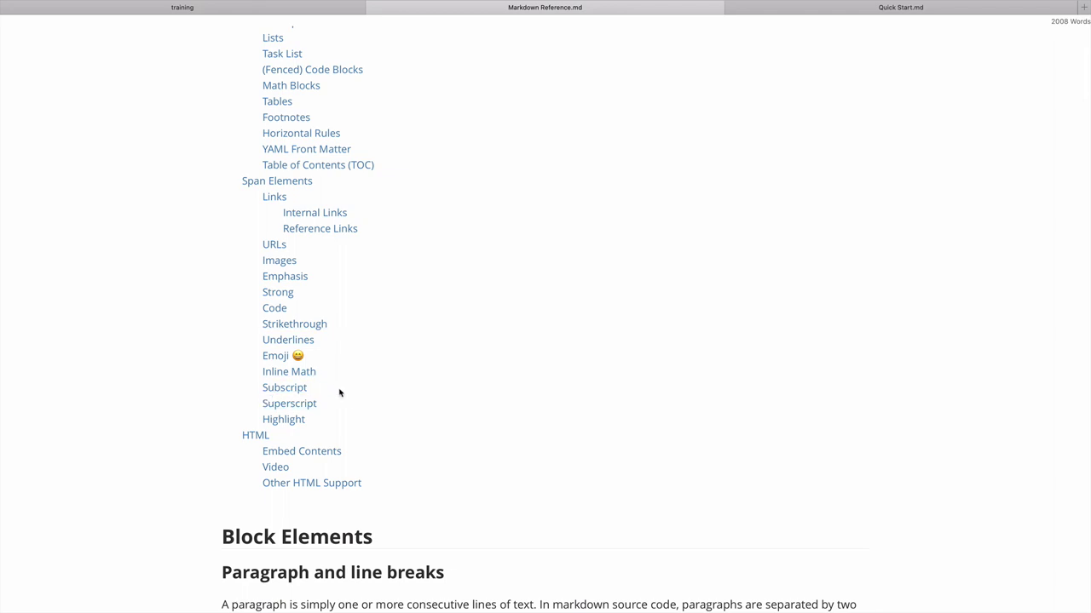
pyautogui.scroll(-1, 339, 392)
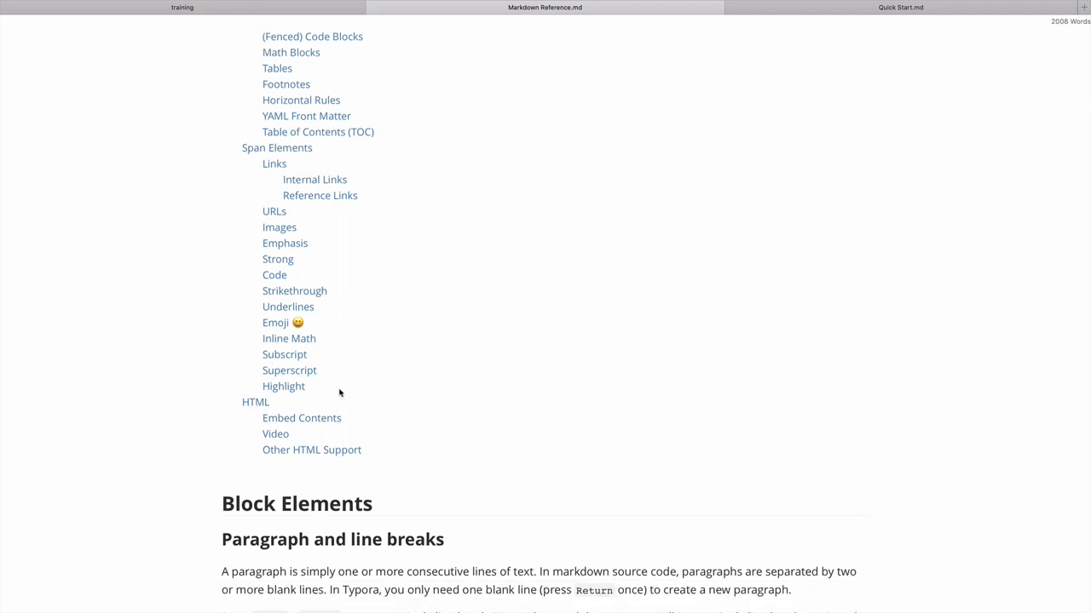
pyautogui.scroll(-1, 338, 392)
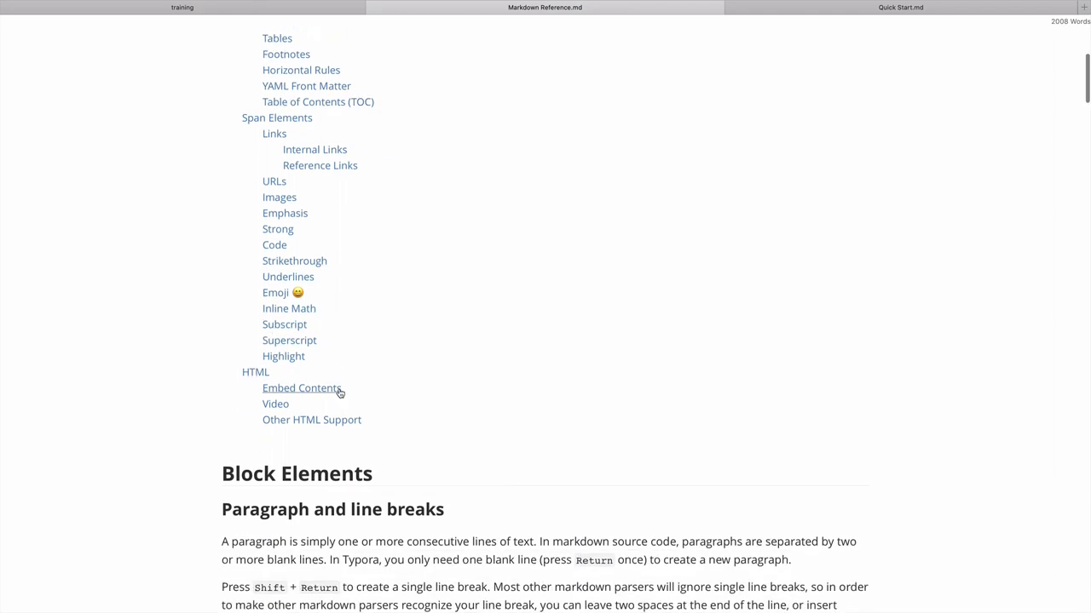
# Step: Review the Markdown Reference's table of contents and follow its links to Overview and to Paragraph and line breaks
pyautogui.scroll(-1, 340, 393)
pyautogui.scroll(9, 220, 433)
pyautogui.scroll(-9, 221, 434)
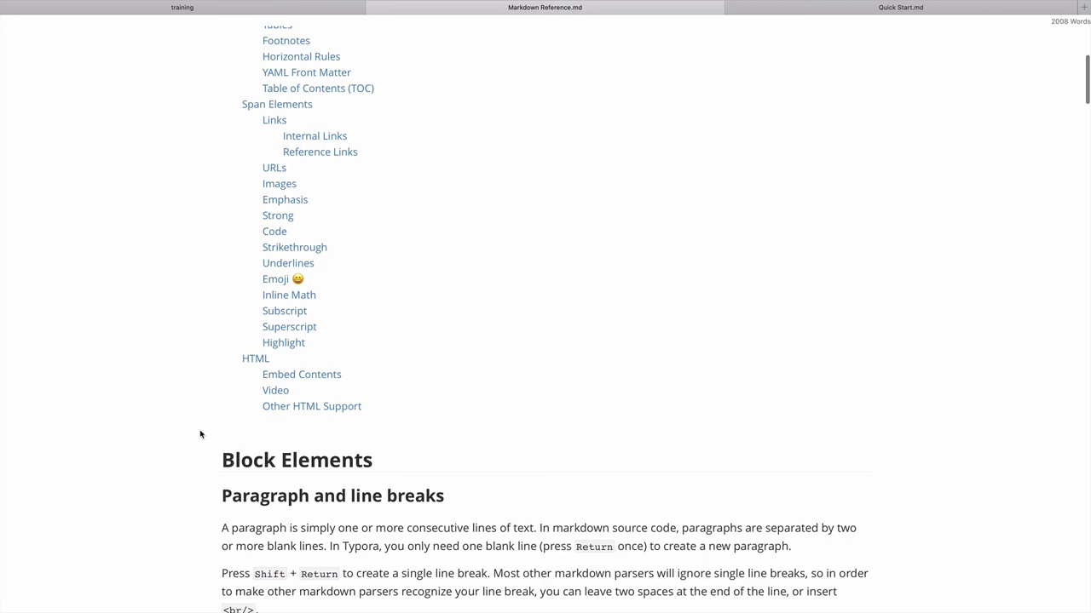
pyautogui.scroll(-1, 200, 435)
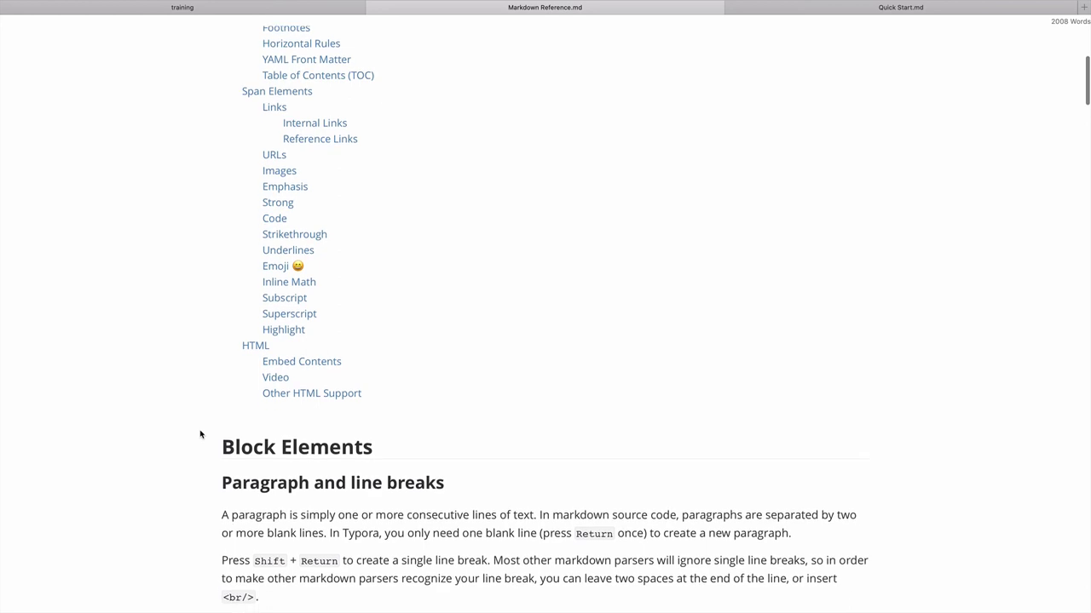
pyautogui.scroll(-7, 200, 435)
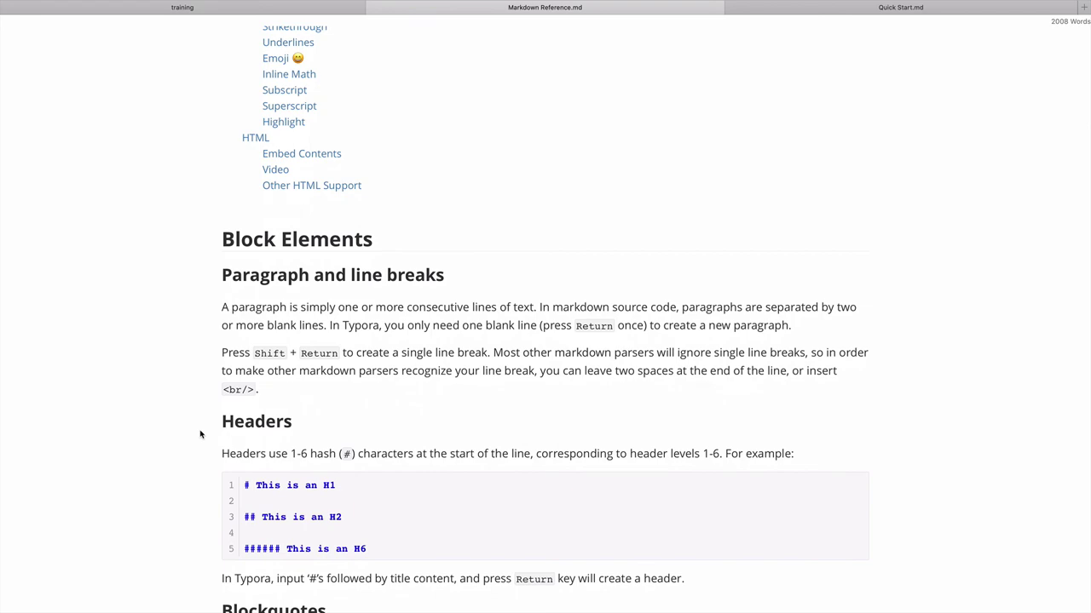
pyautogui.scroll(-2, 201, 435)
pyautogui.scroll(18, 200, 434)
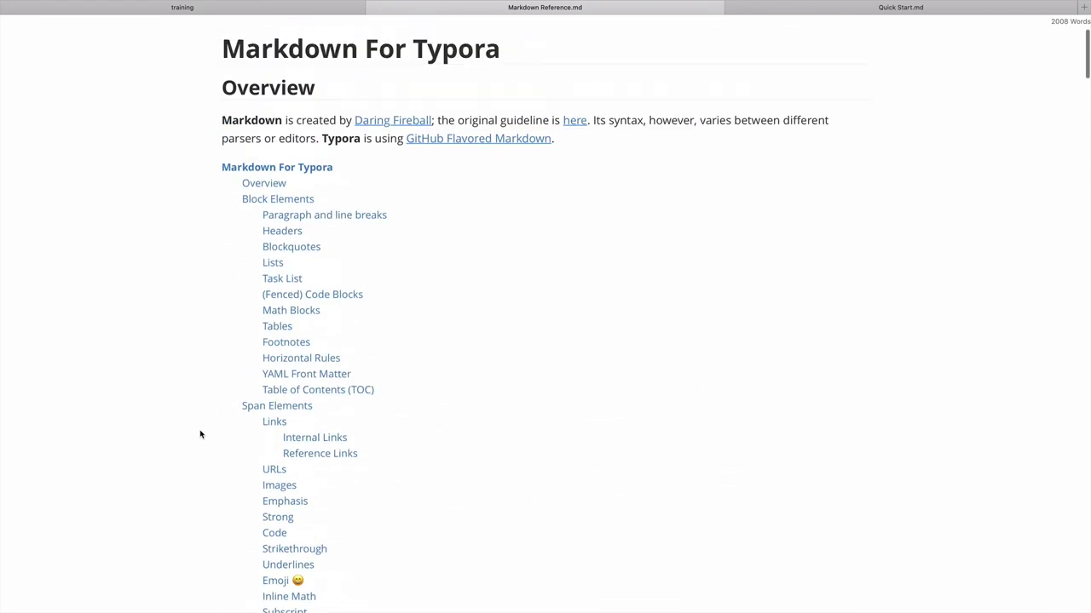
pyautogui.scroll(3, 200, 435)
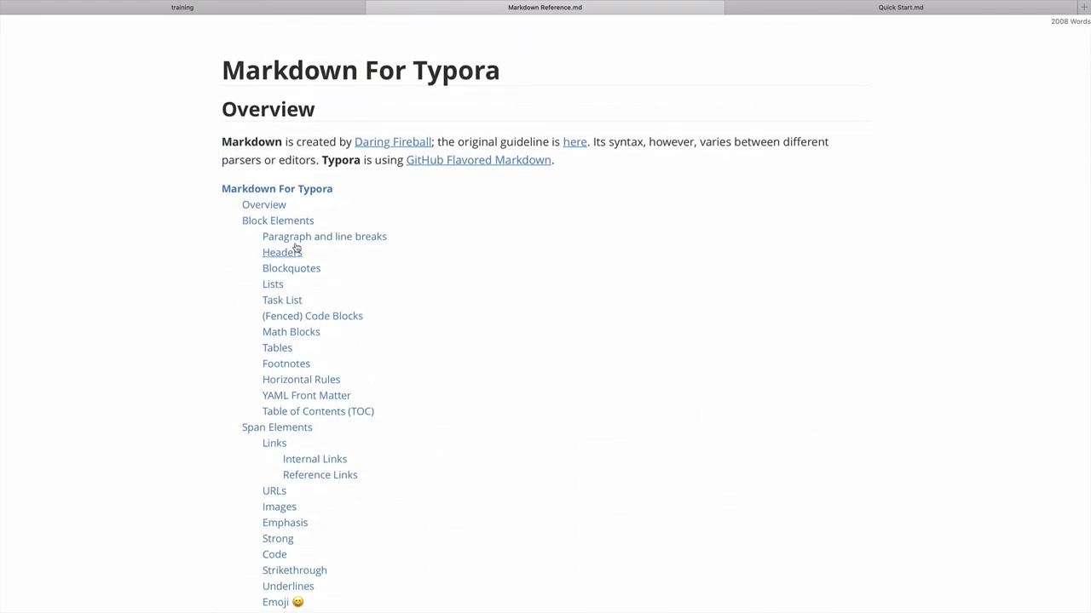
pyautogui.click(265, 209)
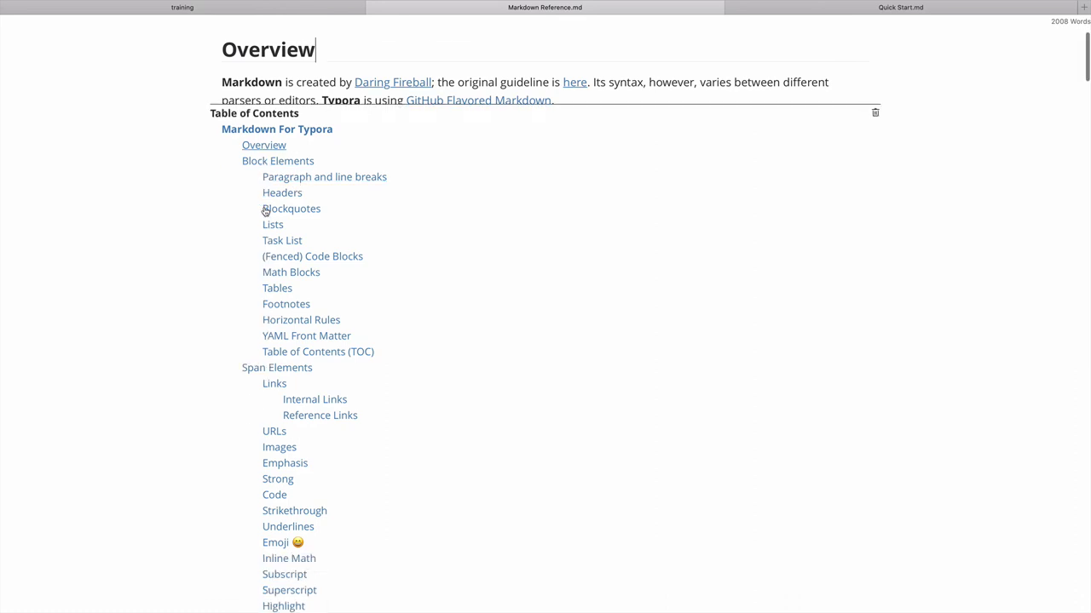
pyautogui.click(330, 177)
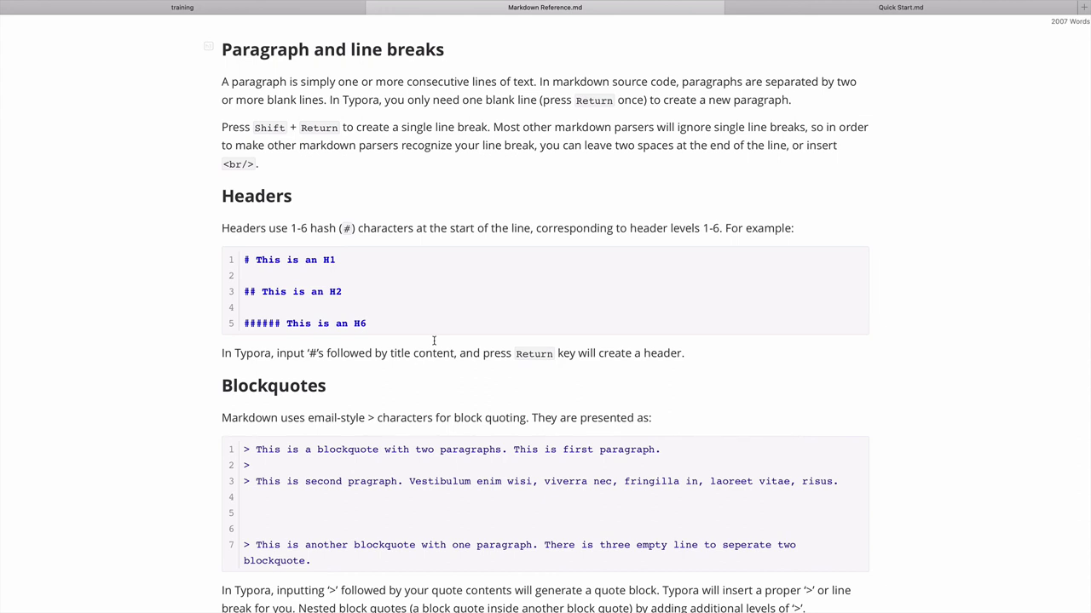
pyautogui.hotkey('ctrl', 'Right')
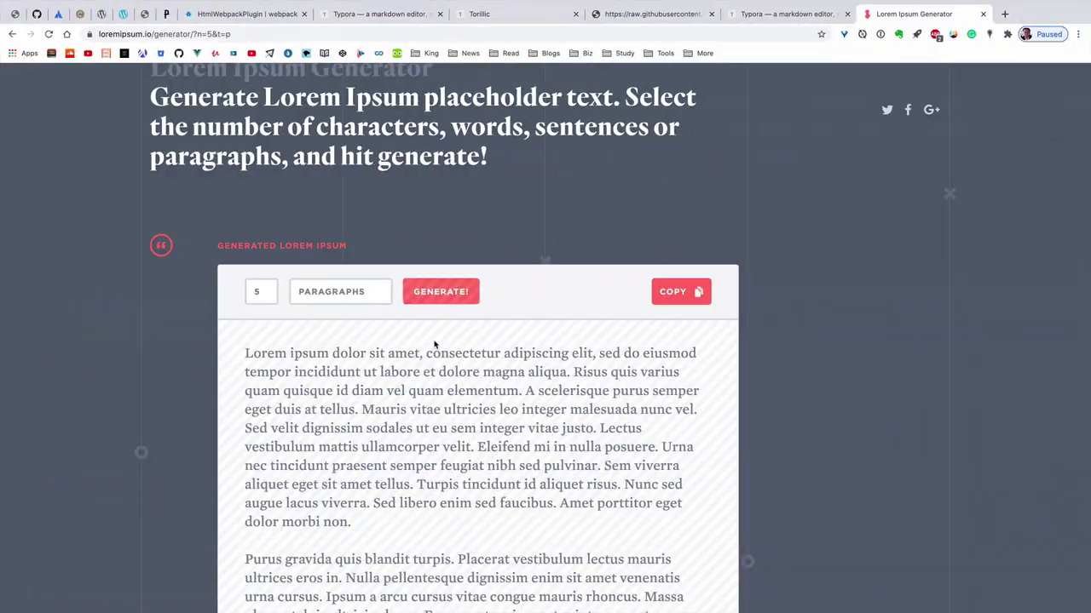
pyautogui.press('super+Tab')
pyautogui.press('Tab')
pyautogui.press('super+shift+Tab')
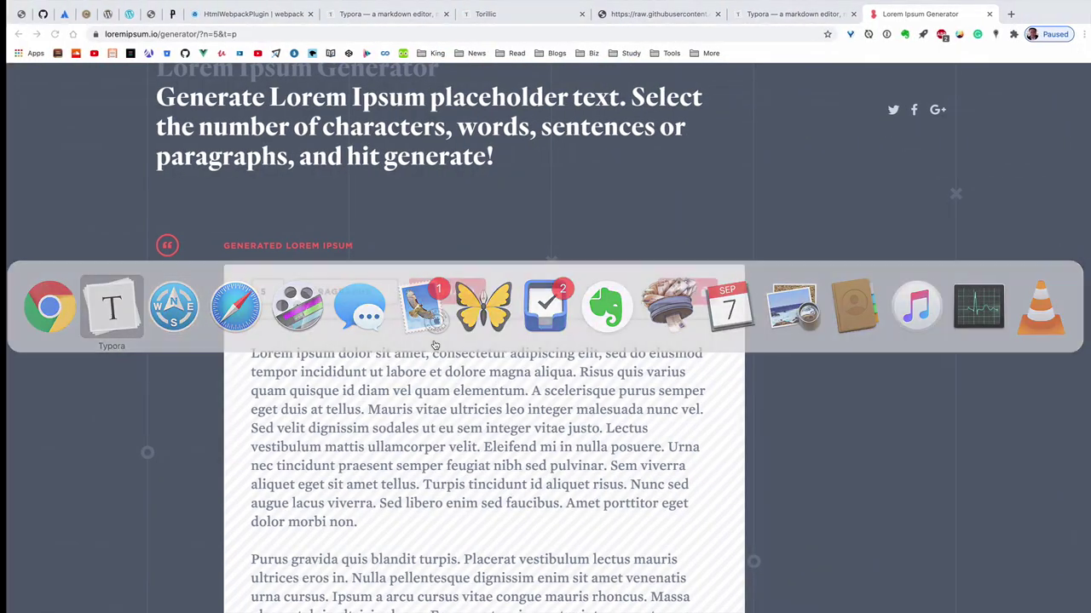
# Step: In the training document, try splitting the Heading 1 text into two paragraphs before "Eleifend", and rejoin them
pyautogui.click(189, 7)
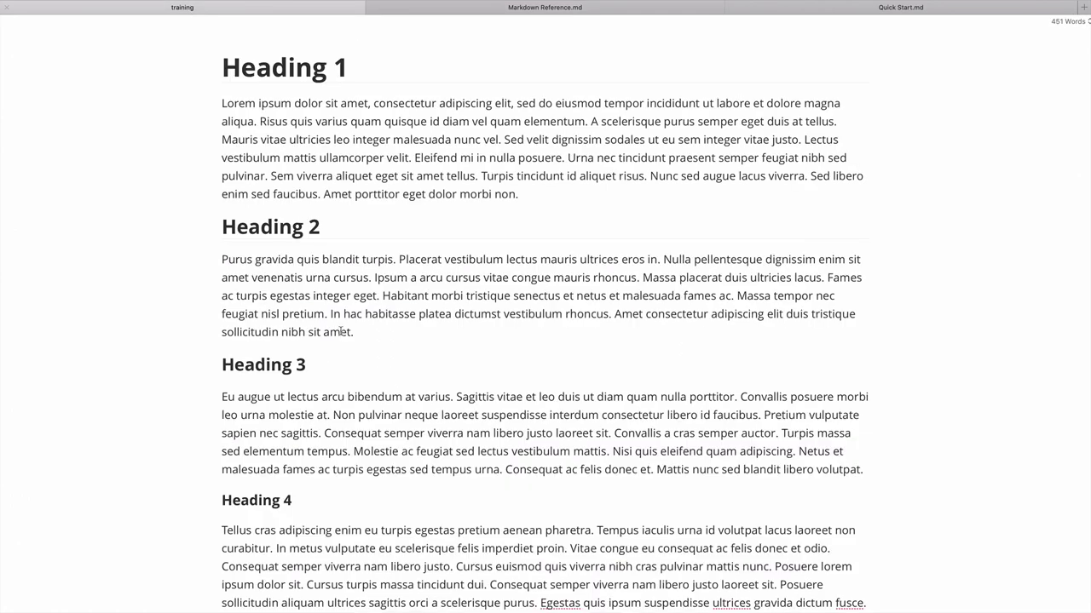
pyautogui.click(413, 158)
pyautogui.press('Return')
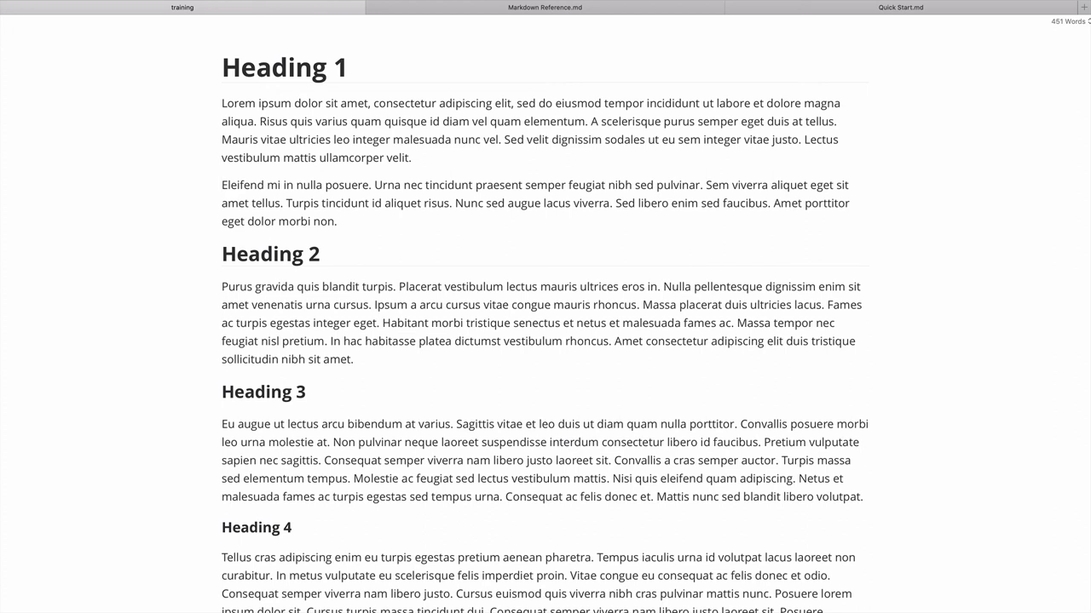
pyautogui.press('BackSpace')
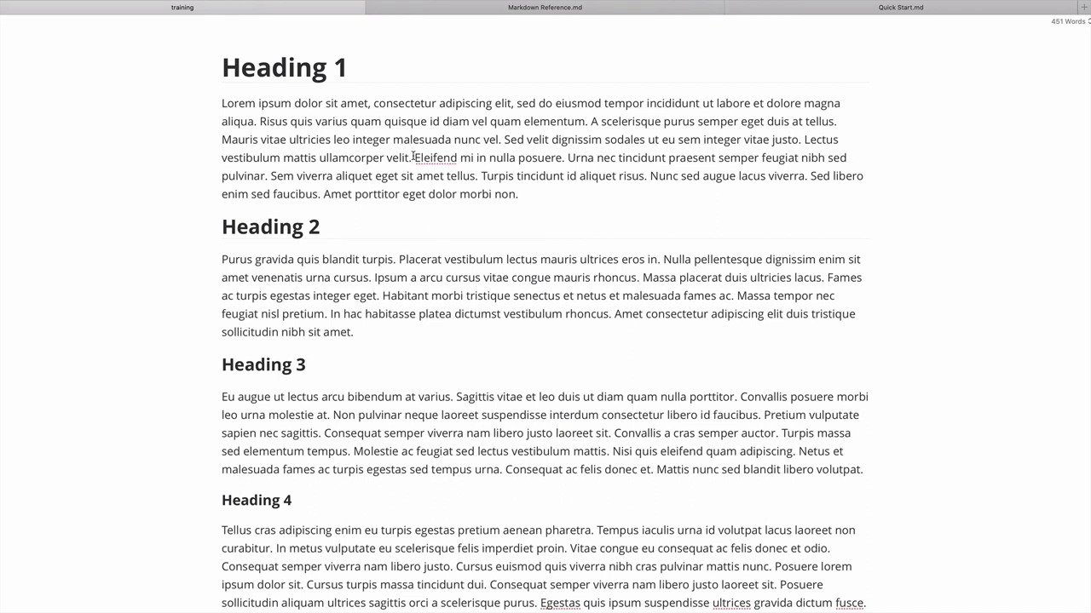
# Step: Try a single line break before "Eleifend" in the Heading 1 text, and restore the continuous paragraph
pyautogui.press('Return')
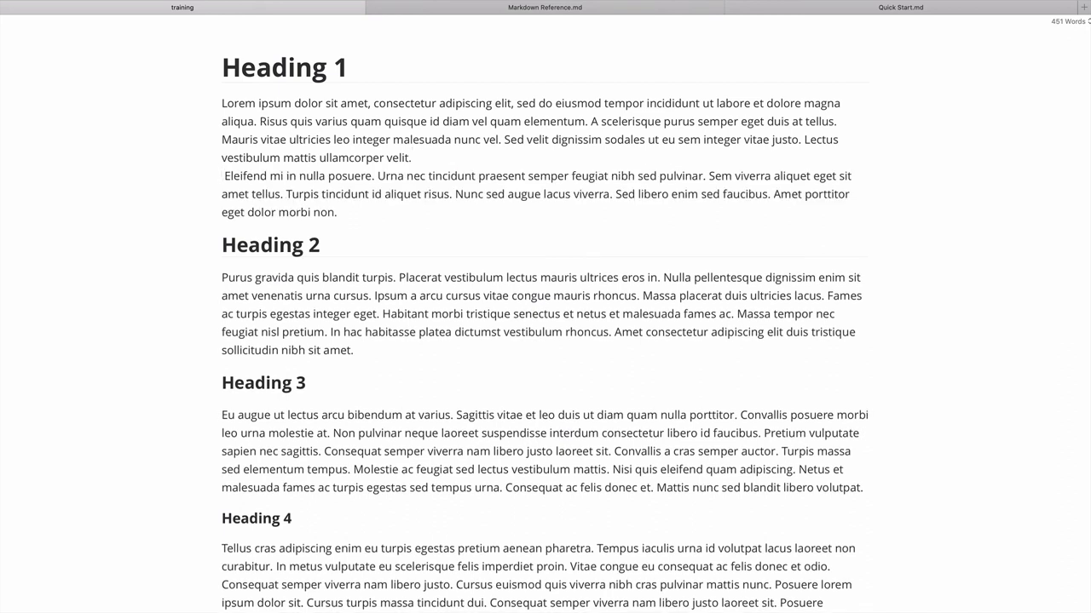
pyautogui.press('BackSpace')
pyautogui.press('BackSpace')
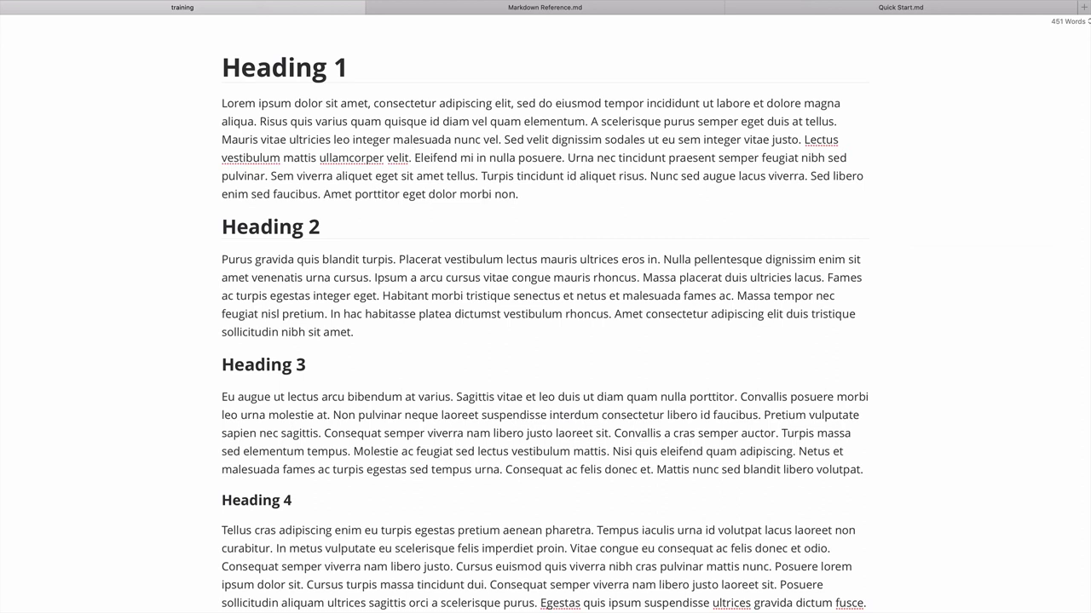
pyautogui.press('Return')
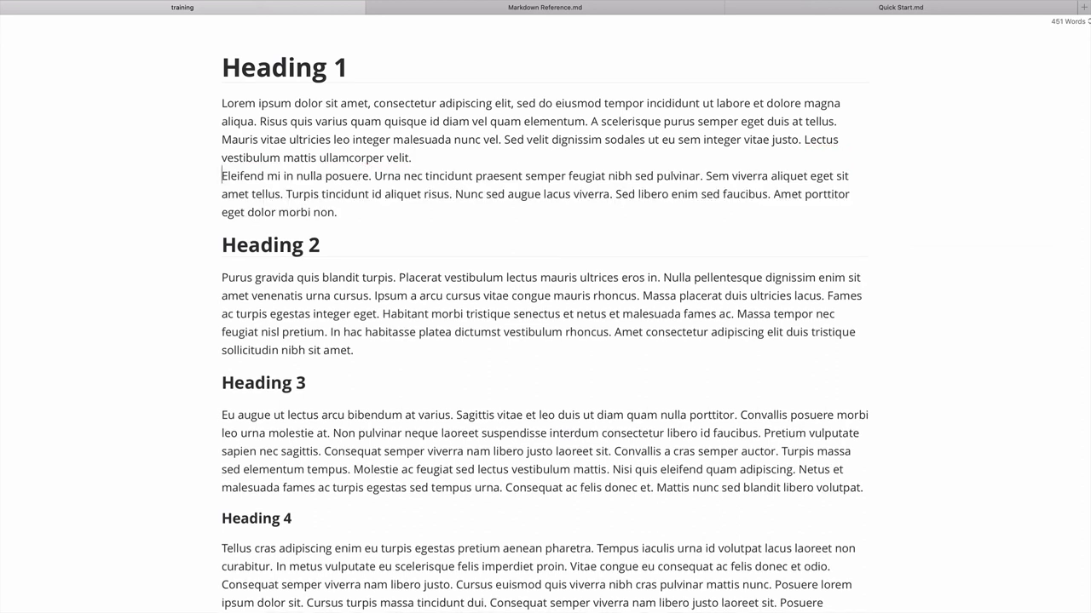
pyautogui.press('BackSpace')
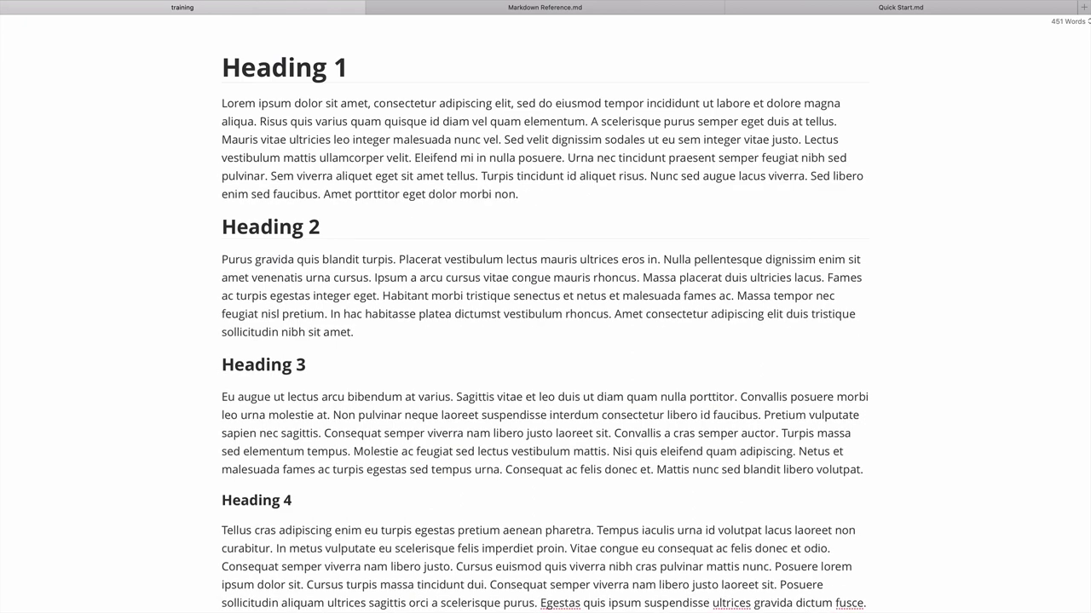
# Step: Look up the Headers and Blockquotes sections in the Markdown Reference and return to the training document
pyautogui.click(508, 9)
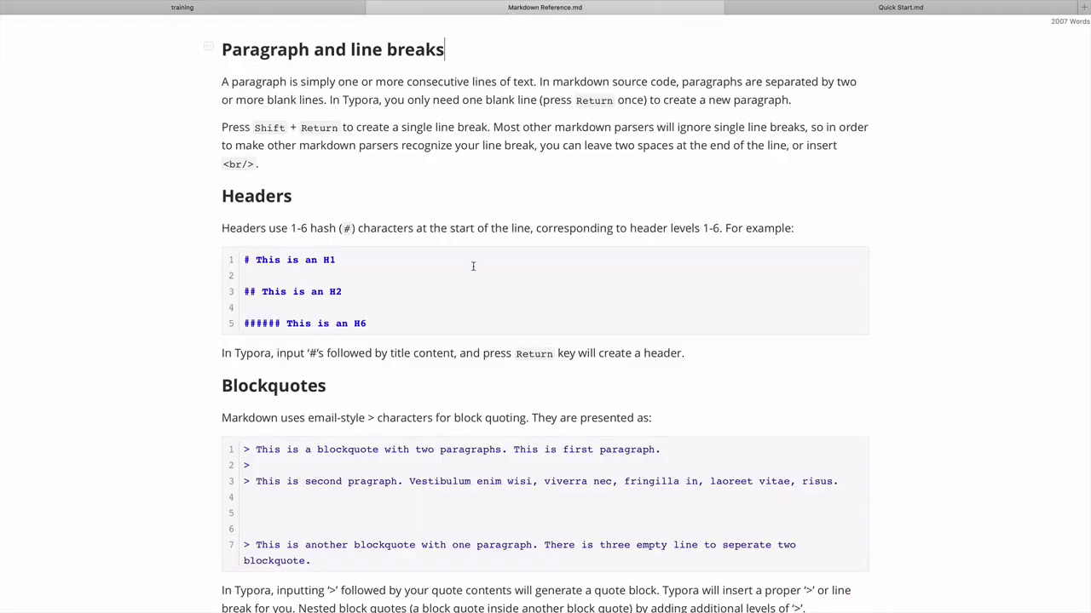
pyautogui.scroll(-2, 473, 266)
pyautogui.scroll(-3, 473, 266)
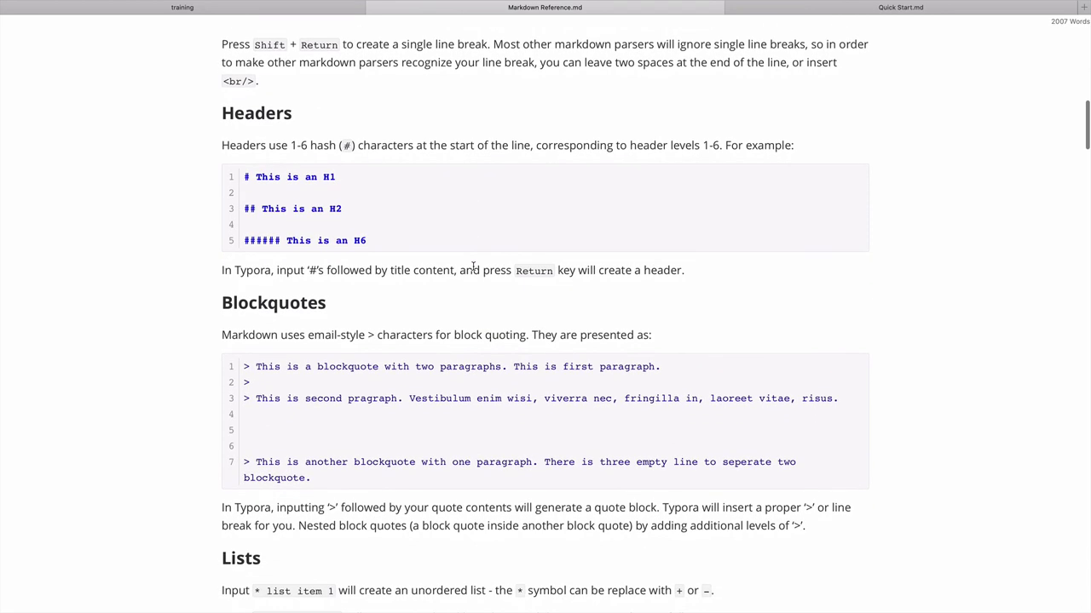
pyautogui.click(206, 11)
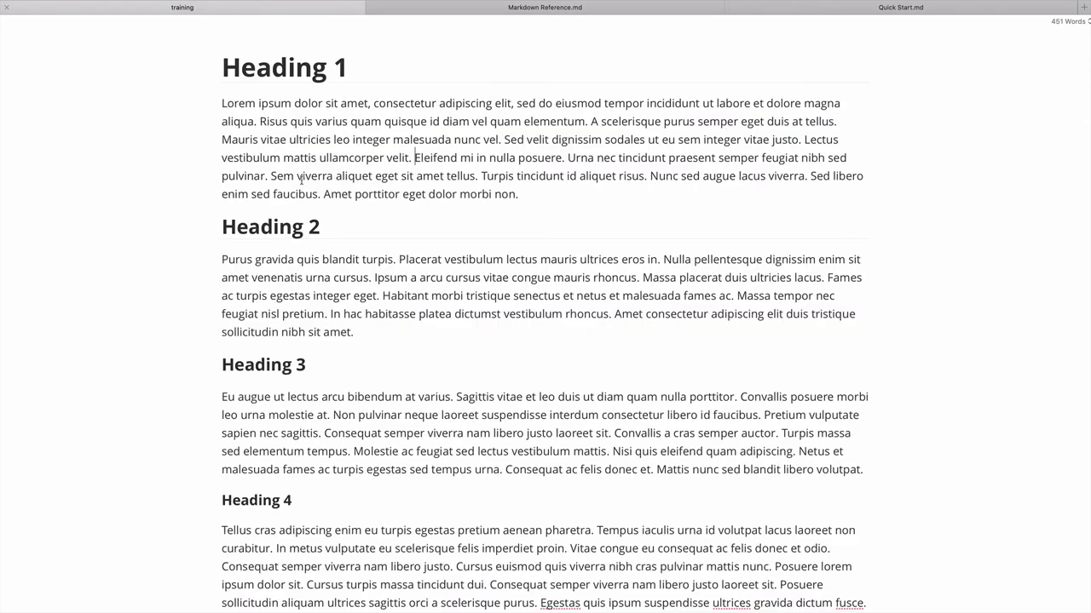
# Step: Split the Heading 2 text before "Ipsum a arcu" and turn the second part into a blockquote using >
pyautogui.click(374, 276)
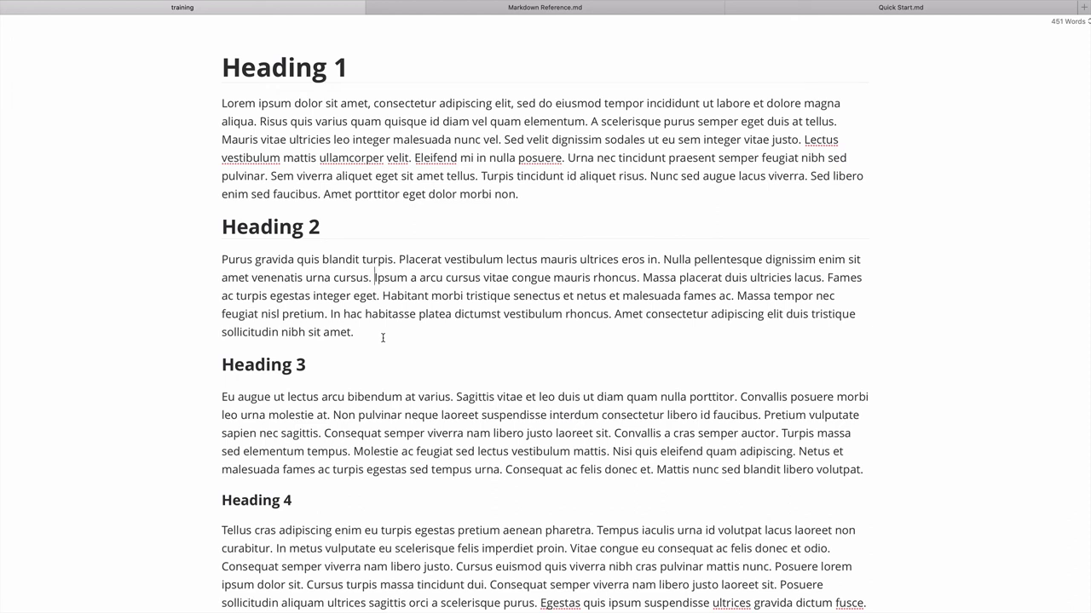
pyautogui.moveTo(375, 278); pyautogui.dragTo(413, 277)
pyautogui.click(378, 278)
pyautogui.press('Return')
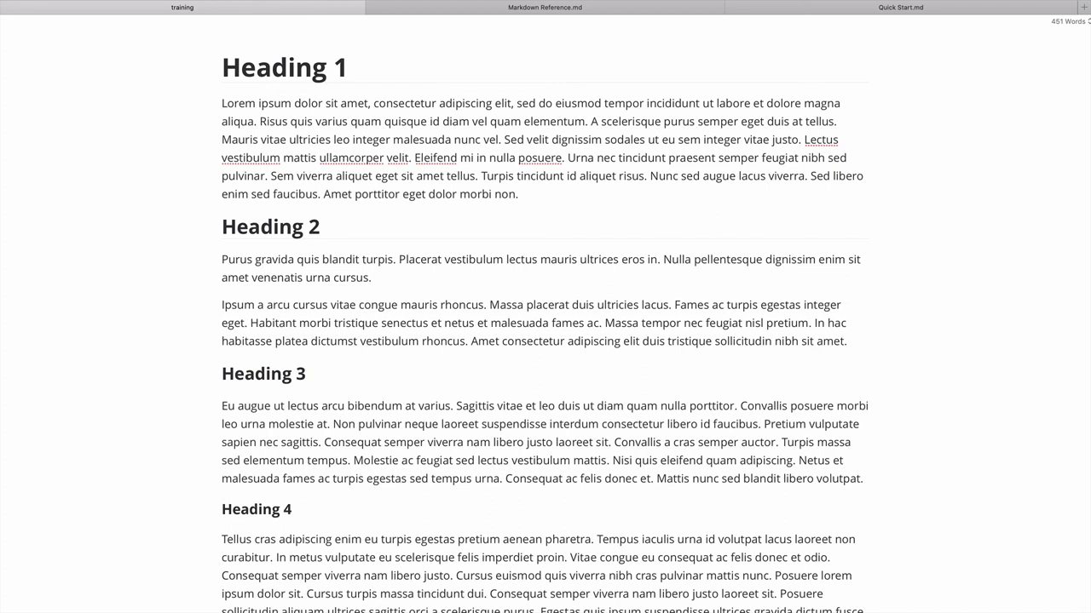
pyautogui.write('>')
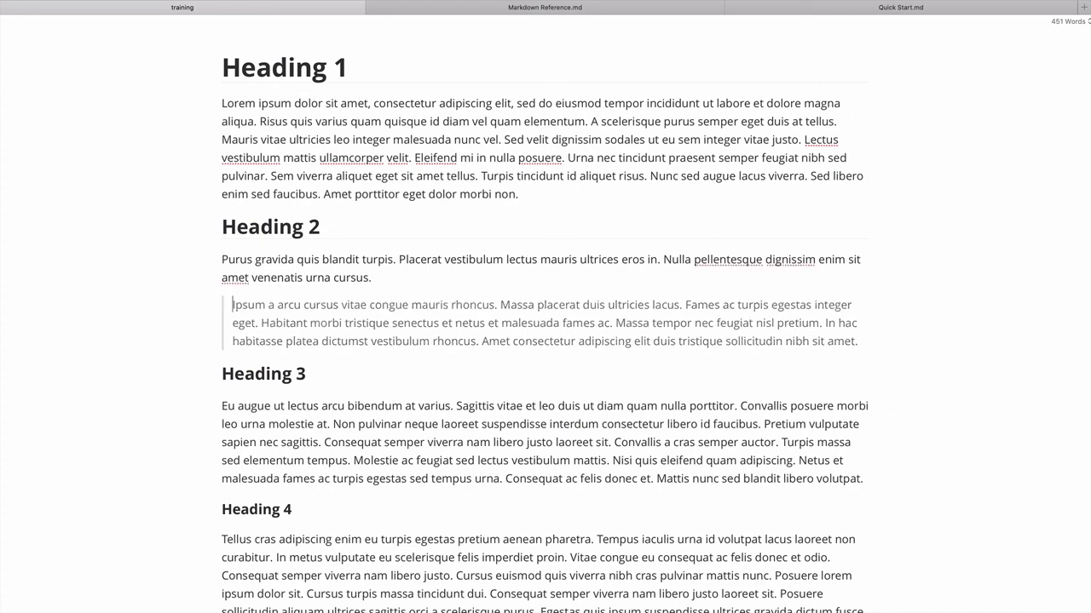
# Step: Check the blockquote's > marker in source code mode and return to the rendered view
pyautogui.press('super+slash')
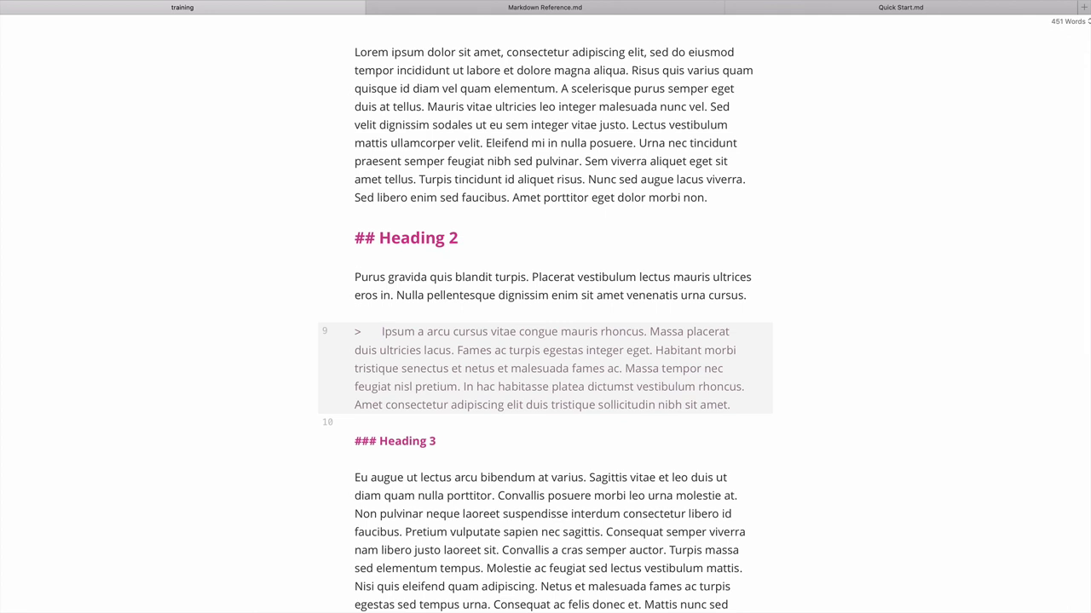
pyautogui.click(355, 331)
pyautogui.click(370, 331)
pyautogui.press('super+slash')
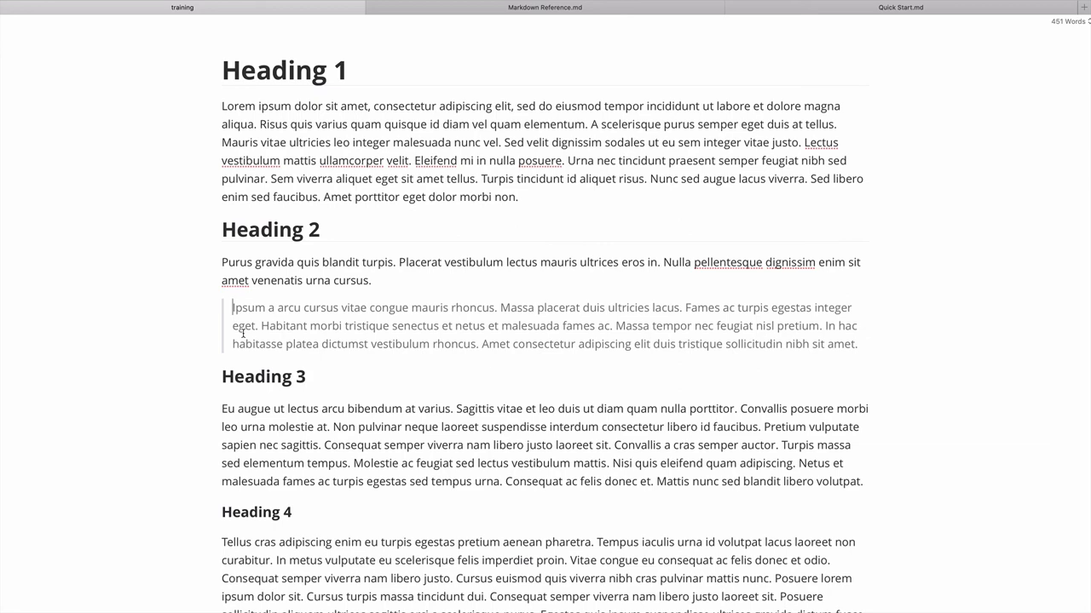
# Step: Reopen source code mode, step the cursor through the spacing around the blockquote's > marker, and return to the rendered view
pyautogui.press('super+slash')
pyautogui.press('Left')
pyautogui.press('Left')
pyautogui.press('Left')
pyautogui.press('Left')
pyautogui.press('Right')
pyautogui.press('Right')
pyautogui.press('Right')
pyautogui.press('Right')
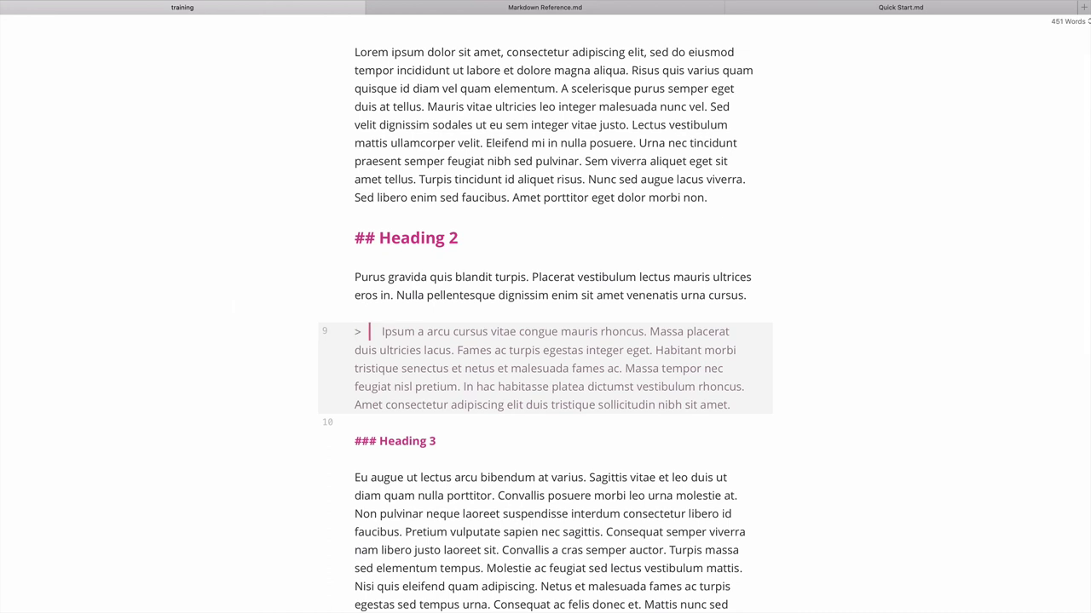
pyautogui.press('Left')
pyautogui.press('Right')
pyautogui.press('super+slash')
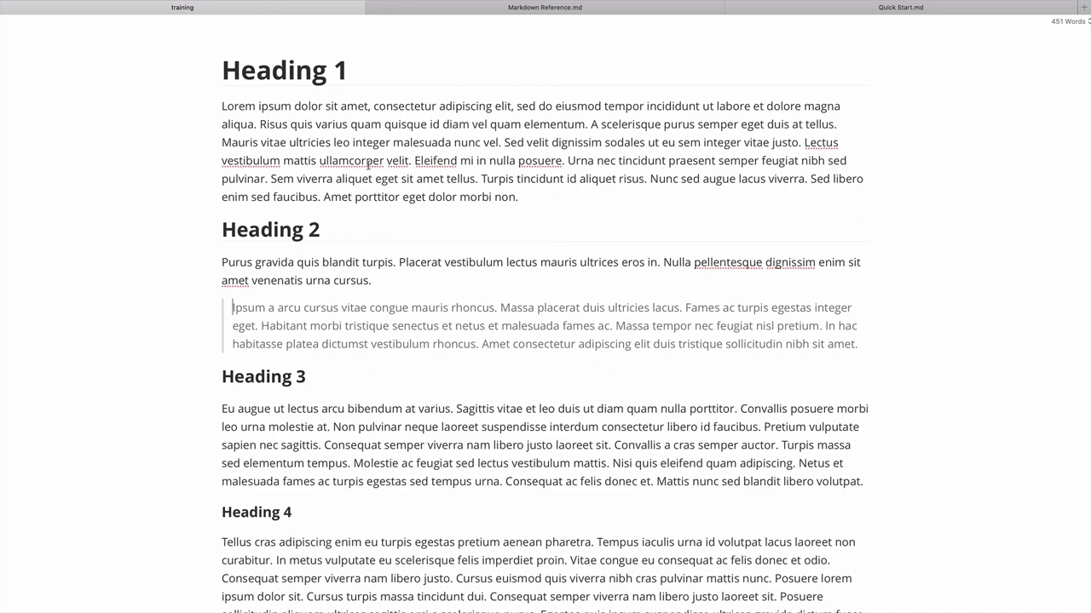
# Step: Consult the Markdown Reference on nested blockquotes and lists, and switch back to the training document
pyautogui.click(467, 9)
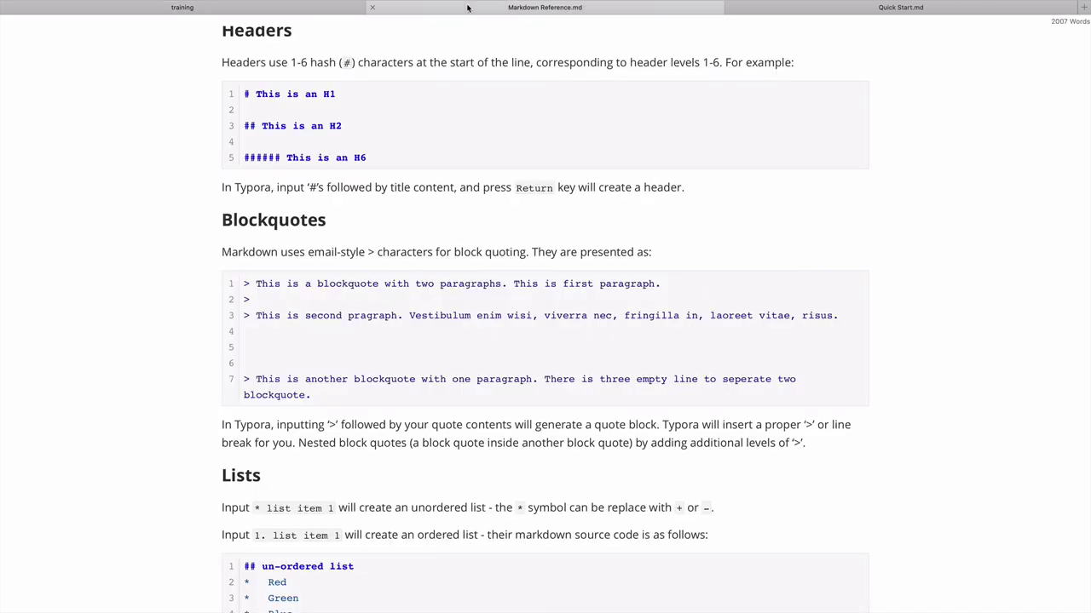
pyautogui.scroll(-3, 471, 252)
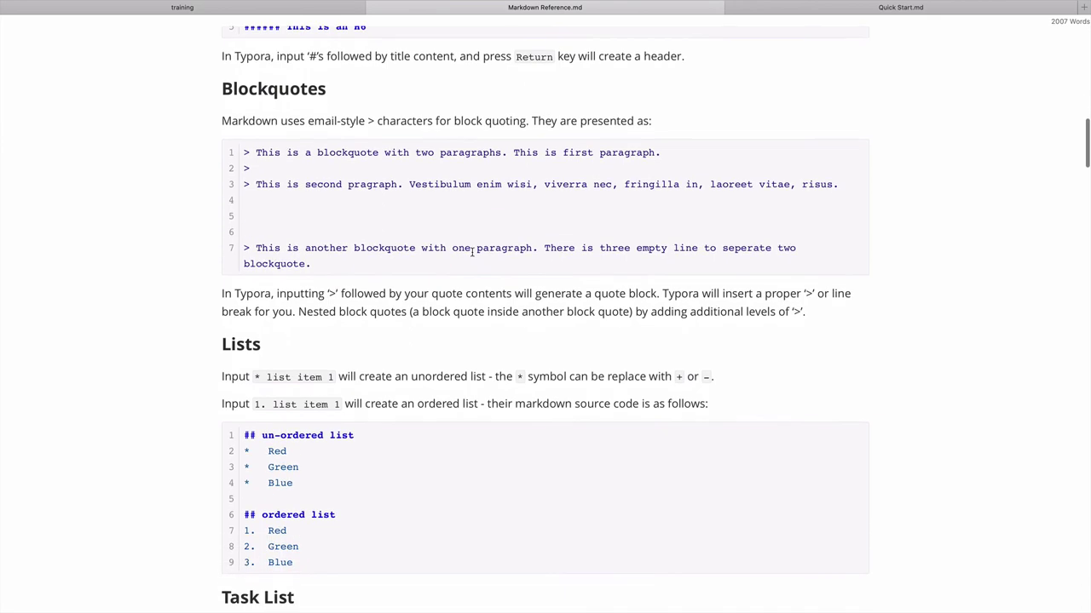
pyautogui.click(191, 11)
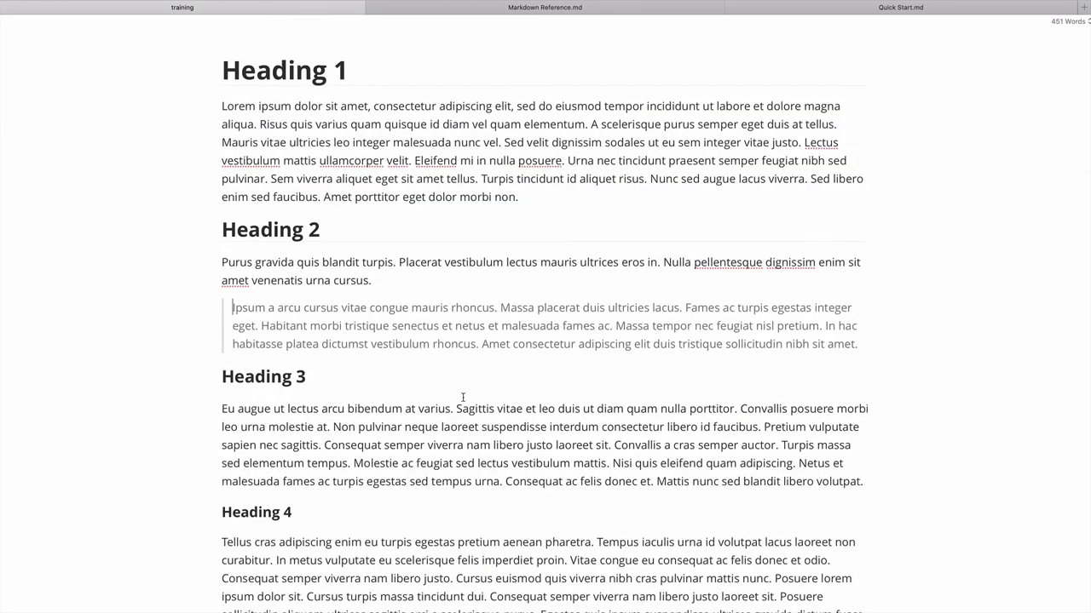
# Step: Start a new paragraph at "Non pulvinar neque" in the text under Heading 3
pyautogui.scroll(-2, 462, 397)
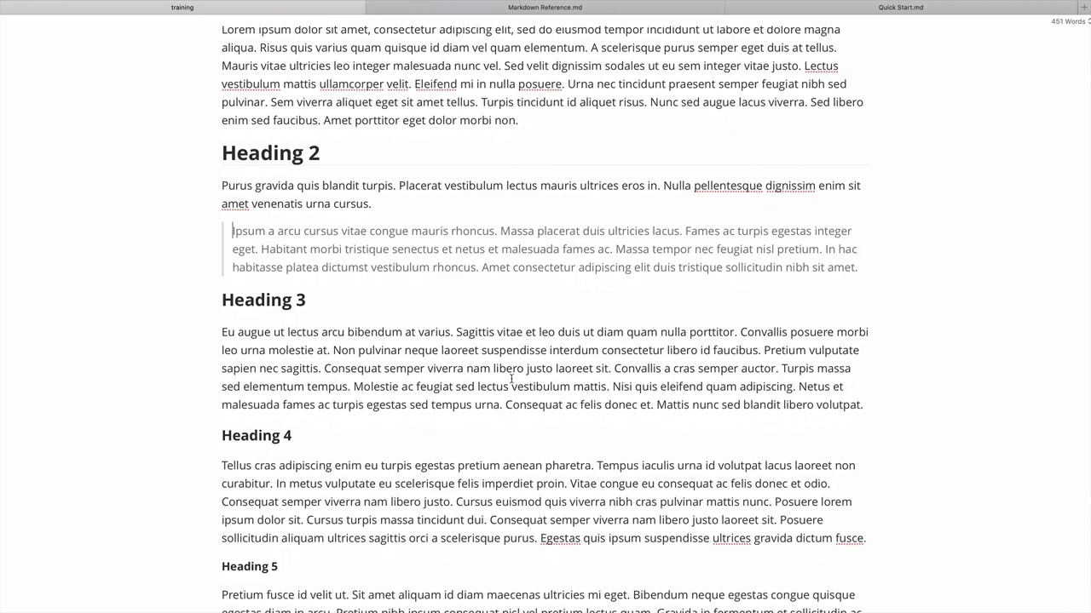
pyautogui.click(330, 349)
pyautogui.press('Return')
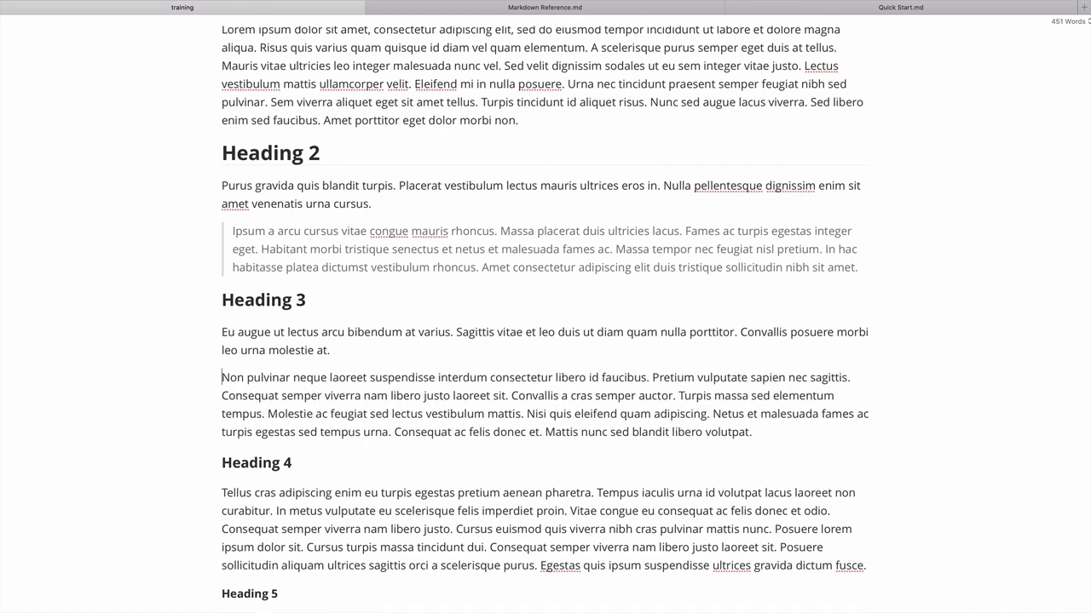
# Step: Show the Markdown source and turn the paragraph starting "Non pulvinar neque" under Heading 3 into a dash list item
pyautogui.click(336, 356)
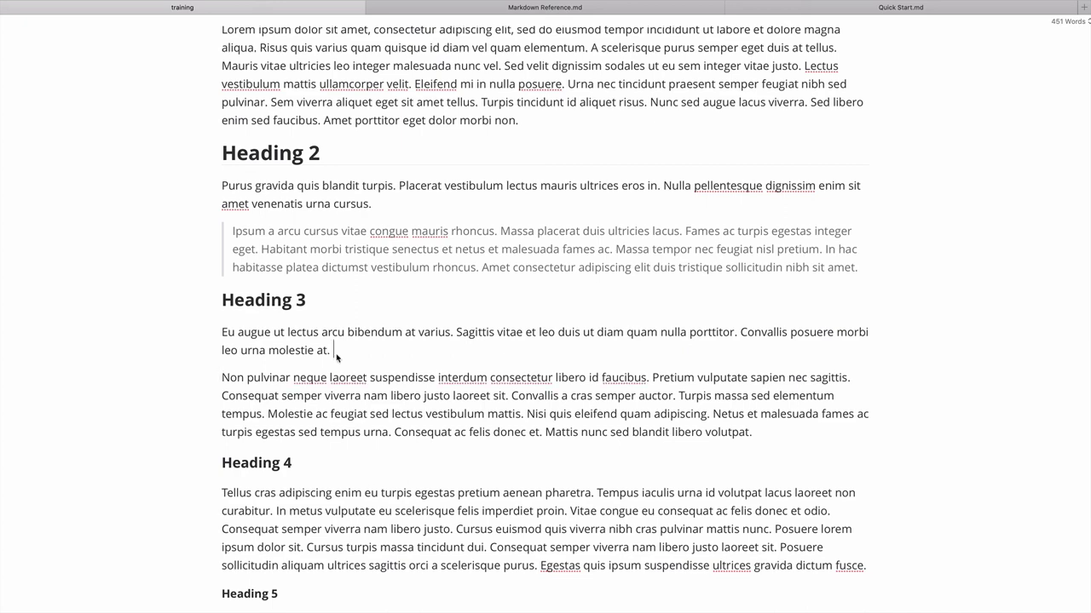
pyautogui.press('super+slash')
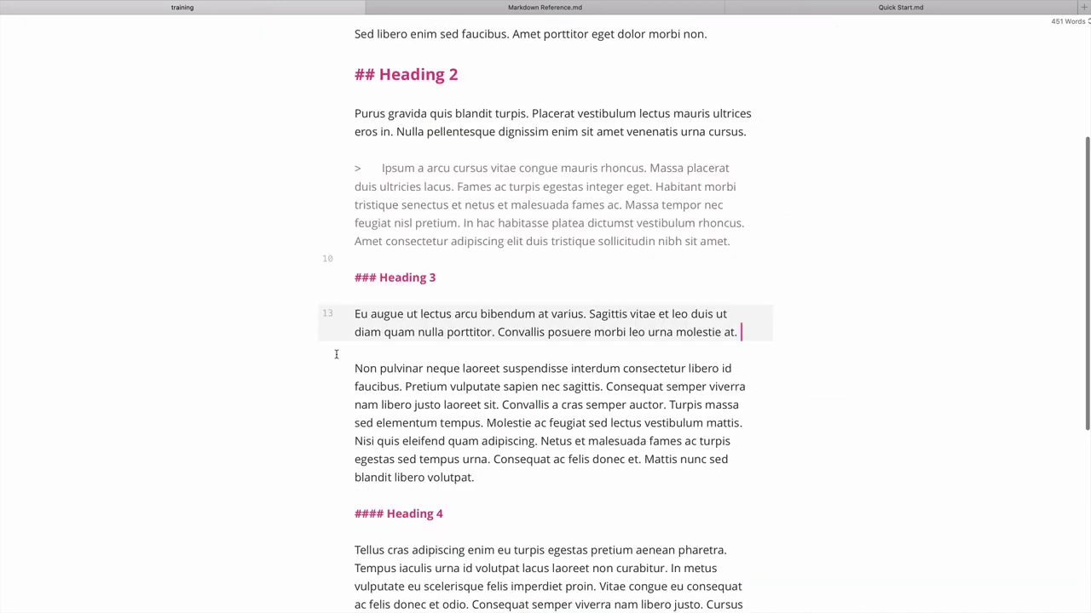
pyautogui.click(336, 352)
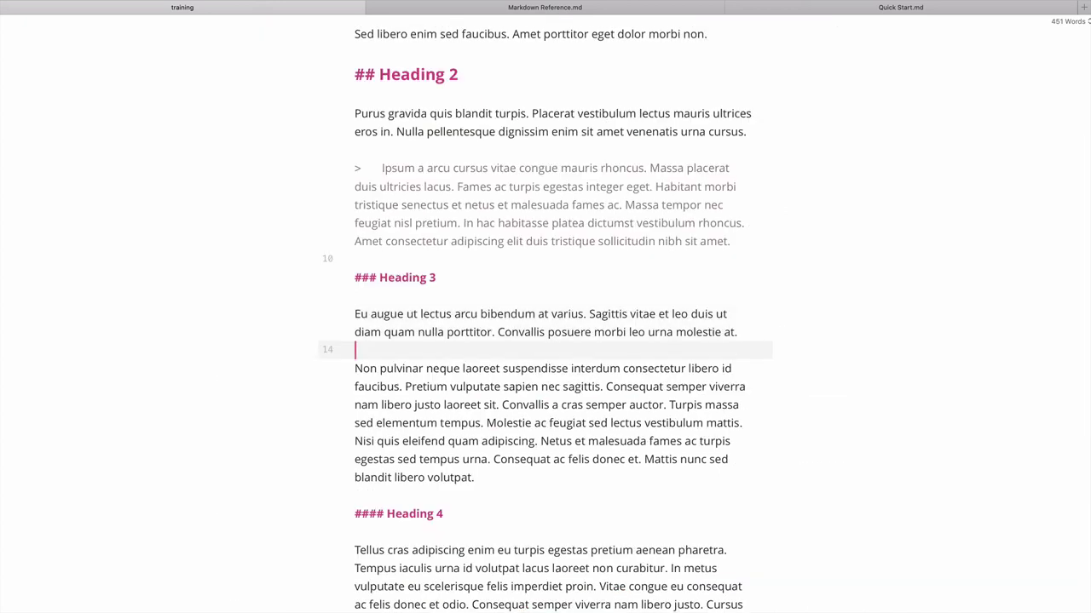
pyautogui.click(349, 371)
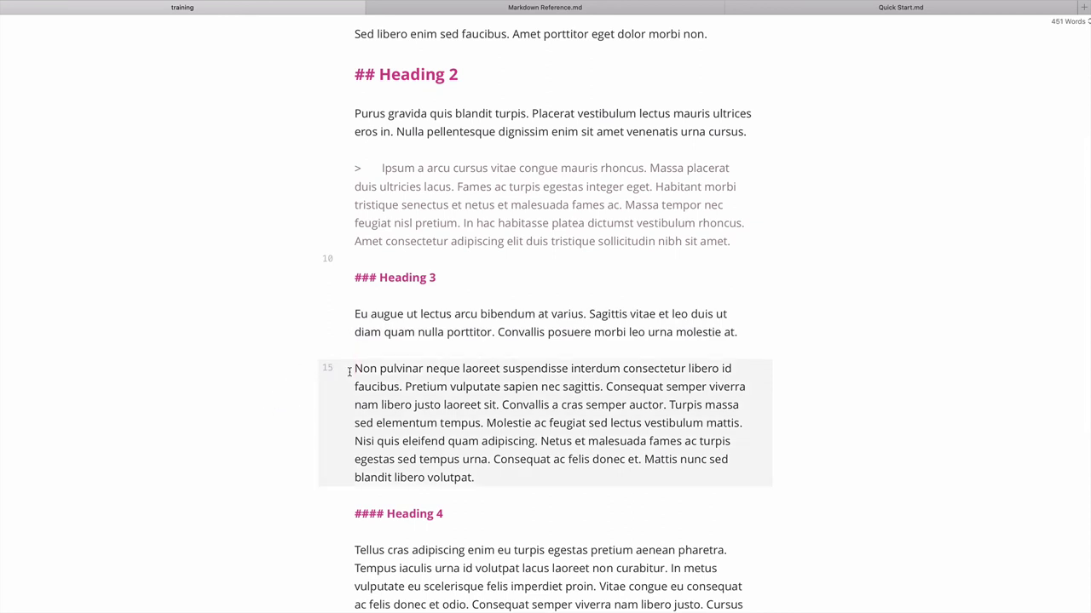
pyautogui.write('-')
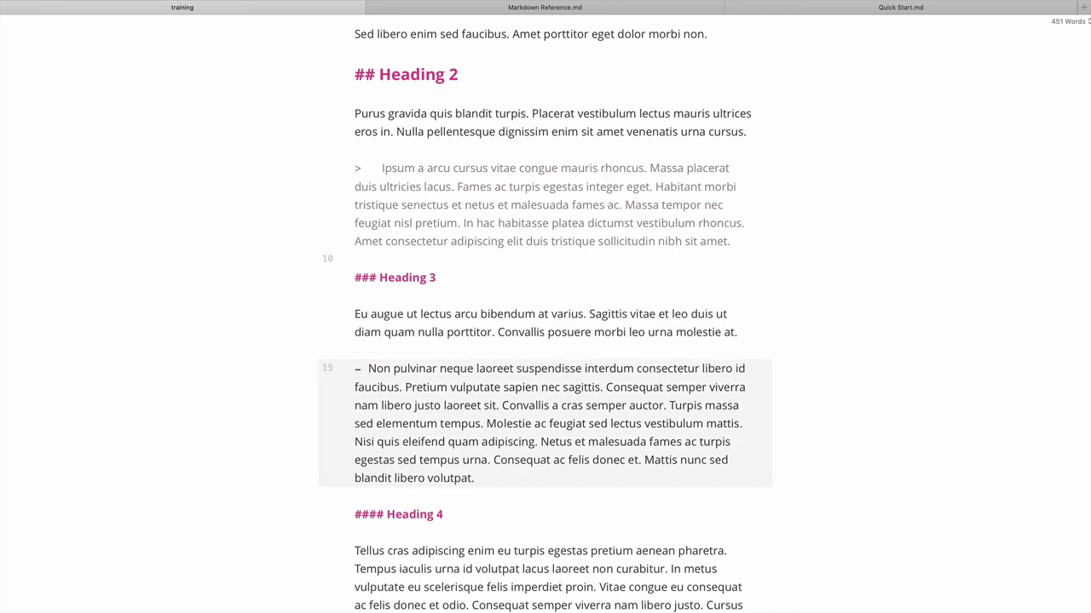
# Step: Split the first list item after "interdum consectetur" so "libero id faucibus" starts a second item
pyautogui.press('Left')
pyautogui.press('Left')
pyautogui.press('Left')
pyautogui.press('Right')
pyautogui.press('Right')
pyautogui.press('Right')
pyautogui.press('Right')
pyautogui.press('Right')
pyautogui.press('Right')
pyautogui.press('Right')
pyautogui.press('Right')
pyautogui.press('Right')
pyautogui.press('Right')
pyautogui.press('Right')
pyautogui.press('Right')
pyautogui.press('Right')
pyautogui.press('Right')
pyautogui.press('Right')
pyautogui.press('Right')
pyautogui.press('Right')
pyautogui.press('Right')
pyautogui.press('Right')
pyautogui.press('Right')
pyautogui.press('Right')
pyautogui.press('Right')
pyautogui.press('Right')
pyautogui.press('Right')
pyautogui.press('Right')
pyautogui.press('Right')
pyautogui.press('Right')
pyautogui.press('Right')
pyautogui.press('Right')
pyautogui.press('Right')
pyautogui.press('Right')
pyautogui.press('Right')
pyautogui.press('Right')
pyautogui.press('Right')
pyautogui.press('Right')
pyautogui.press('Right')
pyautogui.press('Right')
pyautogui.press('Right')
pyautogui.press('Right')
pyautogui.press('Right')
pyautogui.press('Right')
pyautogui.press('Right')
pyautogui.press('Right')
pyautogui.press('Return')
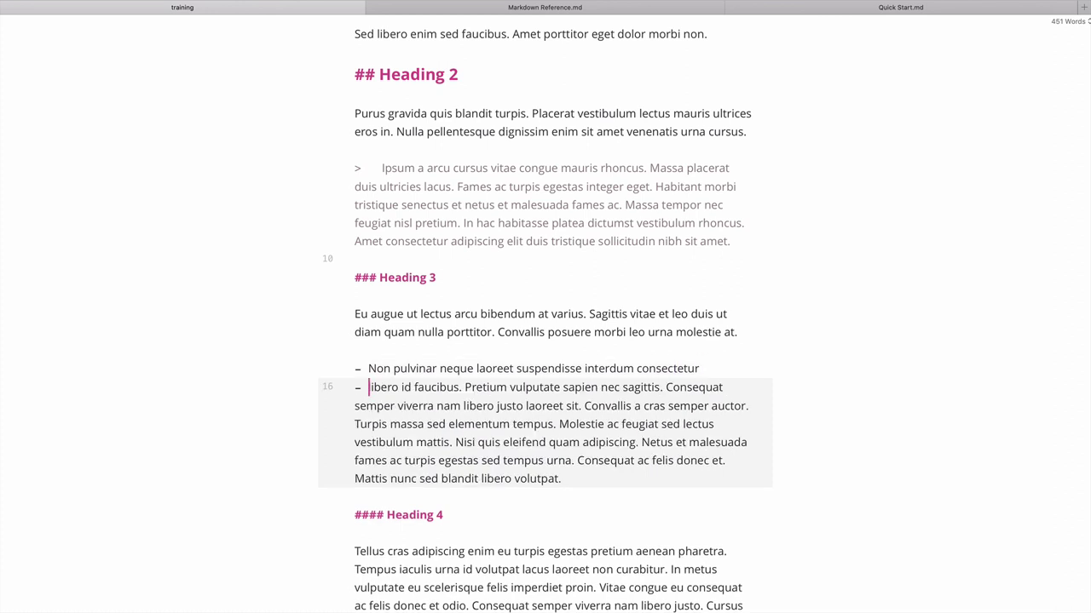
# Step: Split the second list item after "libero id faucibus." so "Pretium vulputate sapien" starts a third item
pyautogui.press('Right')
pyautogui.press('Right')
pyautogui.press('Right')
pyautogui.press('Right')
pyautogui.press('Right')
pyautogui.press('Right')
pyautogui.press('Right')
pyautogui.press('Right')
pyautogui.press('Right')
pyautogui.press('Right')
pyautogui.press('Right')
pyautogui.press('Right')
pyautogui.press('Right')
pyautogui.press('Right')
pyautogui.press('Right')
pyautogui.press('Right')
pyautogui.press('Right')
pyautogui.press('Right')
pyautogui.press('Right')
pyautogui.press('Right')
pyautogui.press('Return')
# Step: Split the third list item after "nec sagittis." so "Consequat semper viverra" starts a fourth item
pyautogui.press('Right')
pyautogui.press('Right')
pyautogui.press('Right')
pyautogui.press('Right')
pyautogui.press('Right')
pyautogui.press('Right')
pyautogui.press('Right')
pyautogui.press('Right')
pyautogui.press('Right')
pyautogui.press('Right')
pyautogui.press('Right')
pyautogui.press('Right')
pyautogui.press('Right')
pyautogui.press('Right')
pyautogui.press('Right')
pyautogui.press('Right')
pyautogui.press('Right')
pyautogui.press('Right')
pyautogui.press('Right')
pyautogui.press('Right')
pyautogui.press('Right')
pyautogui.press('Right')
pyautogui.press('Right')
pyautogui.press('Right')
pyautogui.press('Right')
pyautogui.press('Right')
pyautogui.press('Right')
pyautogui.press('Right')
pyautogui.press('Right')
pyautogui.press('Right')
pyautogui.press('Right')
pyautogui.press('Right')
pyautogui.press('Right')
pyautogui.press('Right')
pyautogui.press('Right')
pyautogui.press('Right')
pyautogui.press('Right')
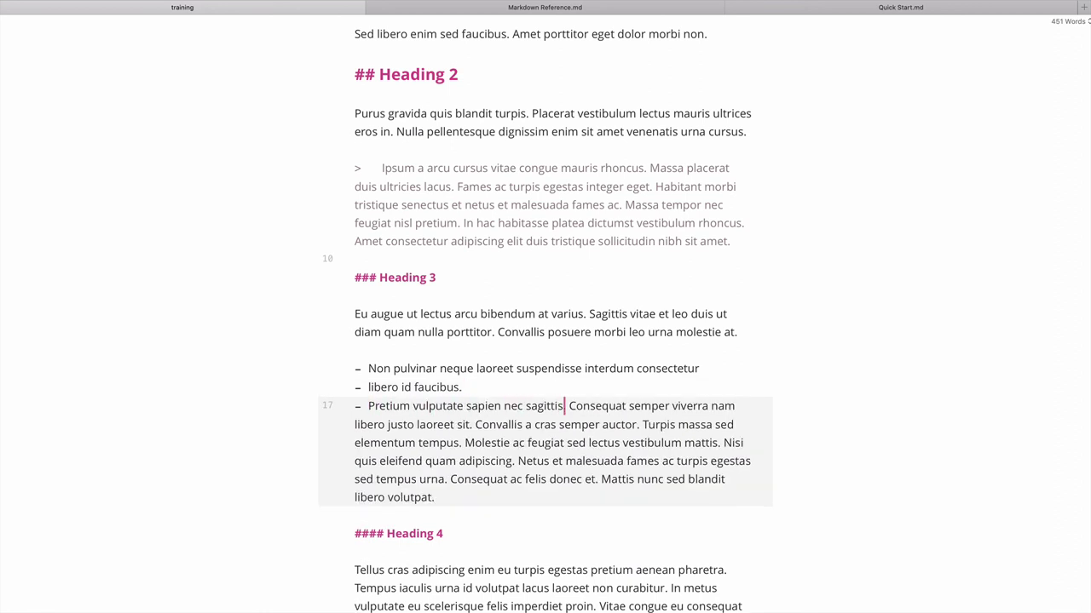
pyautogui.press('Return')
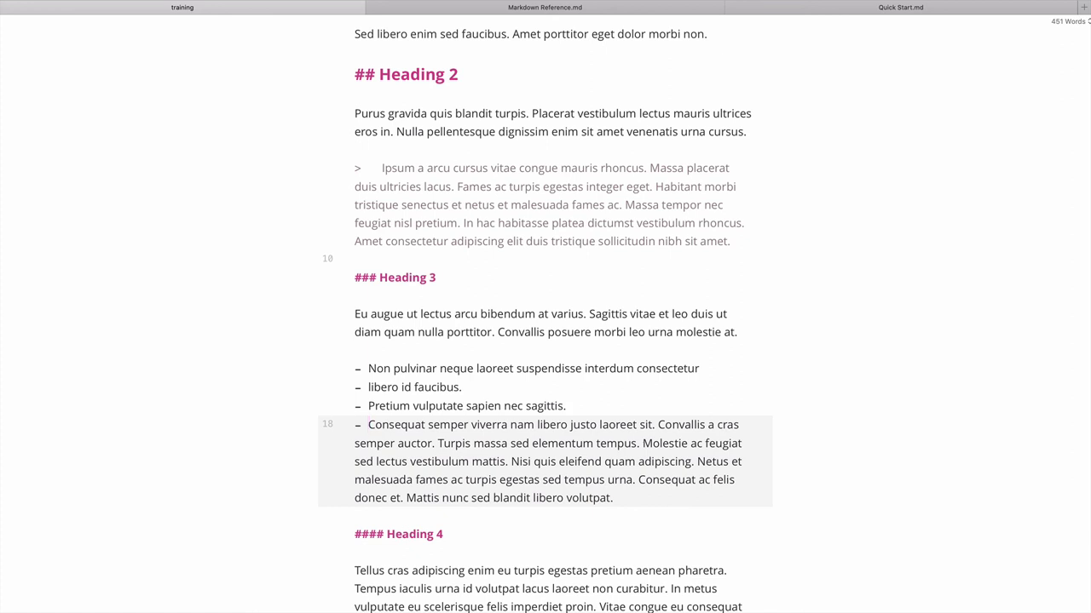
# Step: Split the fourth list item after "justo laoreet sit." so "Convallis a cras semper auctor" starts a fifth item
pyautogui.press('Right')
pyautogui.press('Right')
pyautogui.press('Right')
pyautogui.press('Right')
pyautogui.press('Right')
pyautogui.press('Right')
pyautogui.press('Right')
pyautogui.press('Right')
pyautogui.press('Right')
pyautogui.press('Right')
pyautogui.press('Right')
pyautogui.press('Right')
pyautogui.press('Right')
pyautogui.press('Right')
pyautogui.press('Right')
pyautogui.press('Right')
pyautogui.press('Right')
pyautogui.press('Right')
pyautogui.press('Right')
pyautogui.press('Right')
pyautogui.press('Right')
pyautogui.press('Right')
pyautogui.press('Right')
pyautogui.press('Right')
pyautogui.press('Right')
pyautogui.press('Right')
pyautogui.press('Right')
pyautogui.press('Right')
pyautogui.press('Right')
pyautogui.press('Return')
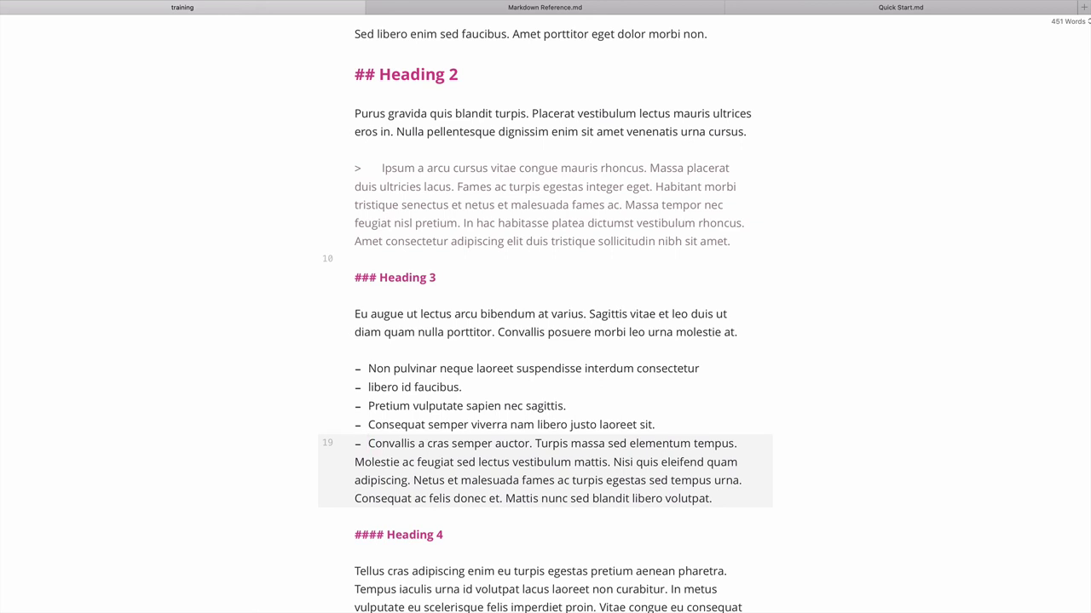
pyautogui.press('Return')
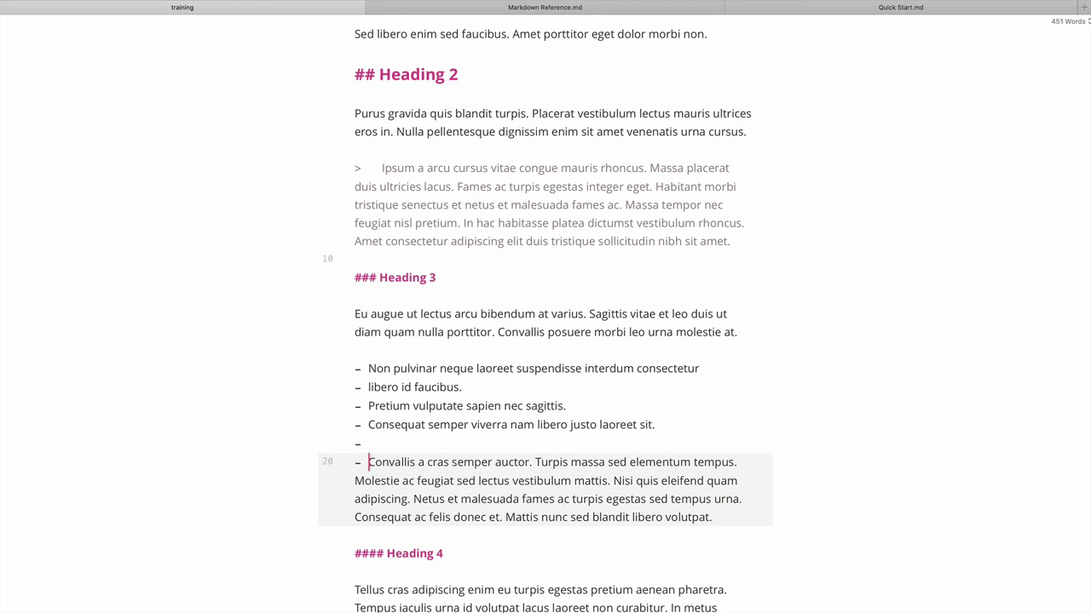
pyautogui.press('Return')
pyautogui.press('BackSpace')
pyautogui.press('BackSpace')
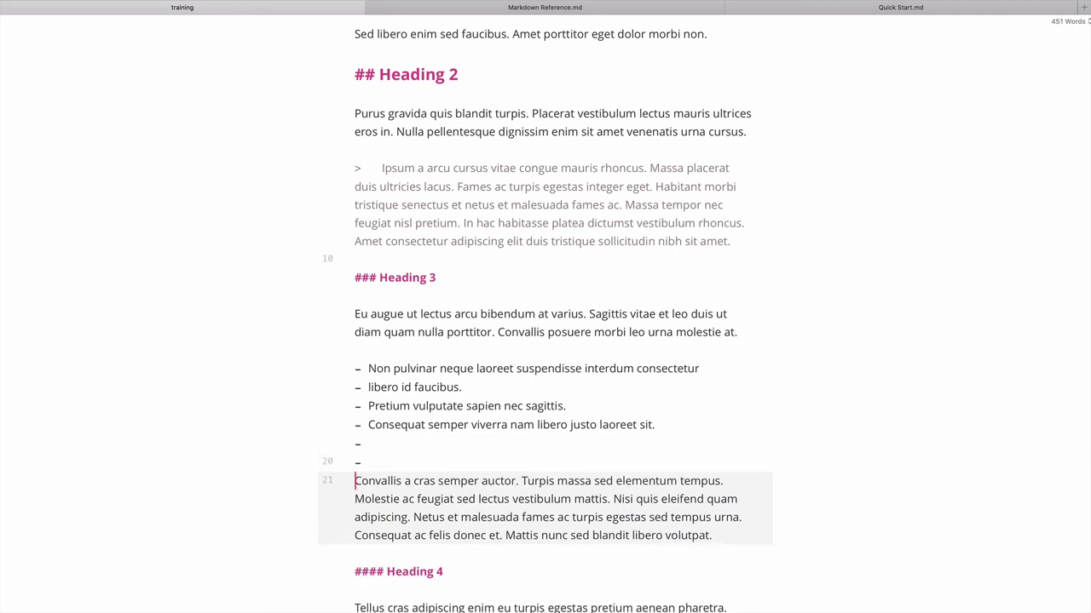
pyautogui.press('Left')
pyautogui.press('Down')
pyautogui.press('Left')
pyautogui.press('BackSpace')
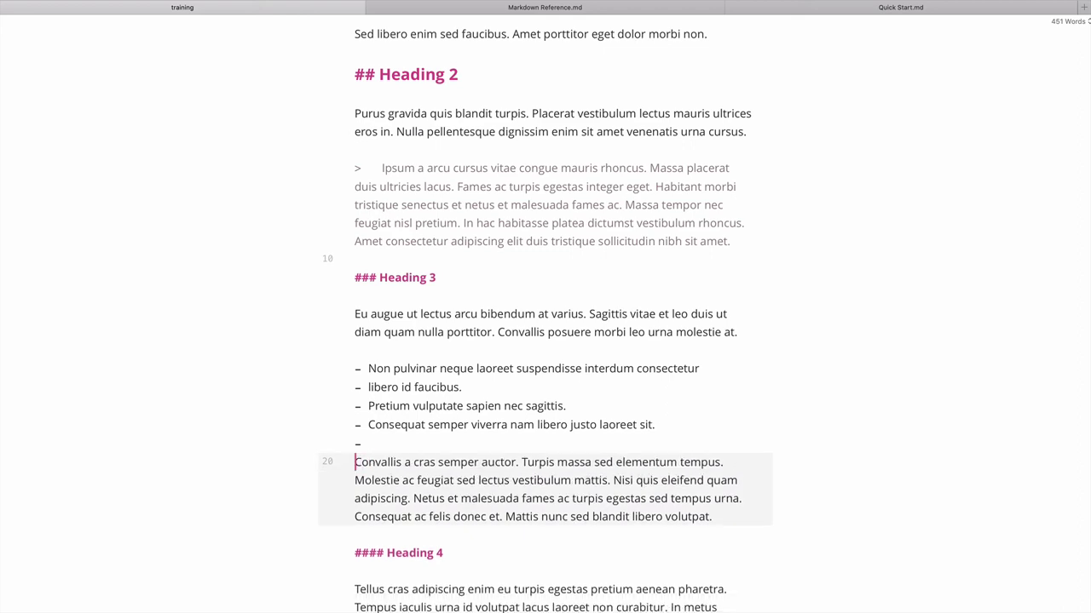
pyautogui.press('BackSpace')
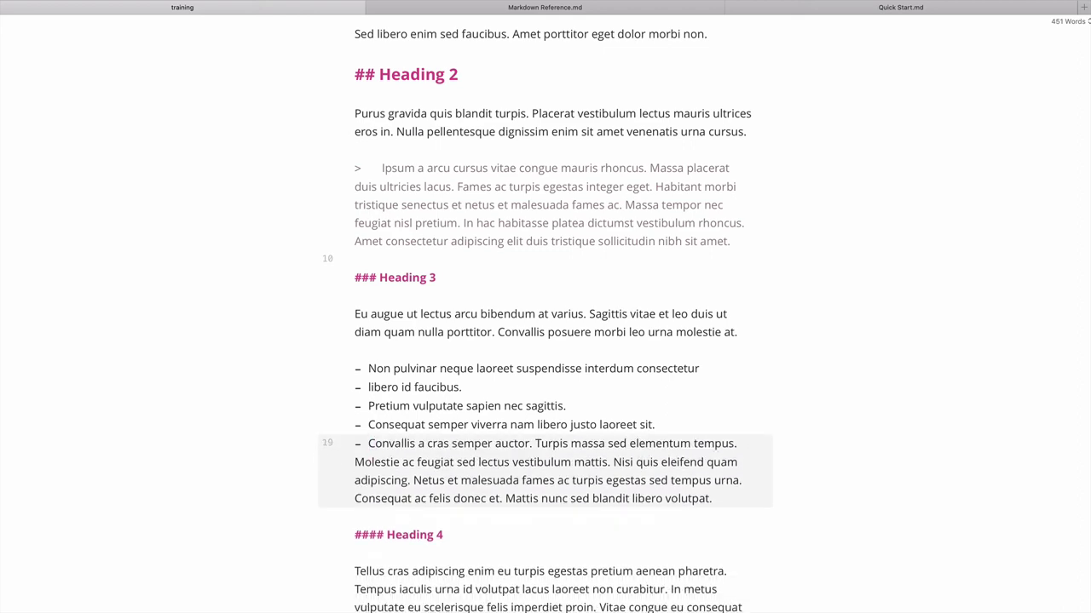
# Step: Return to the rendered view and split the last bullet after "Convallis a cras semper auctor."
pyautogui.press('super+r')
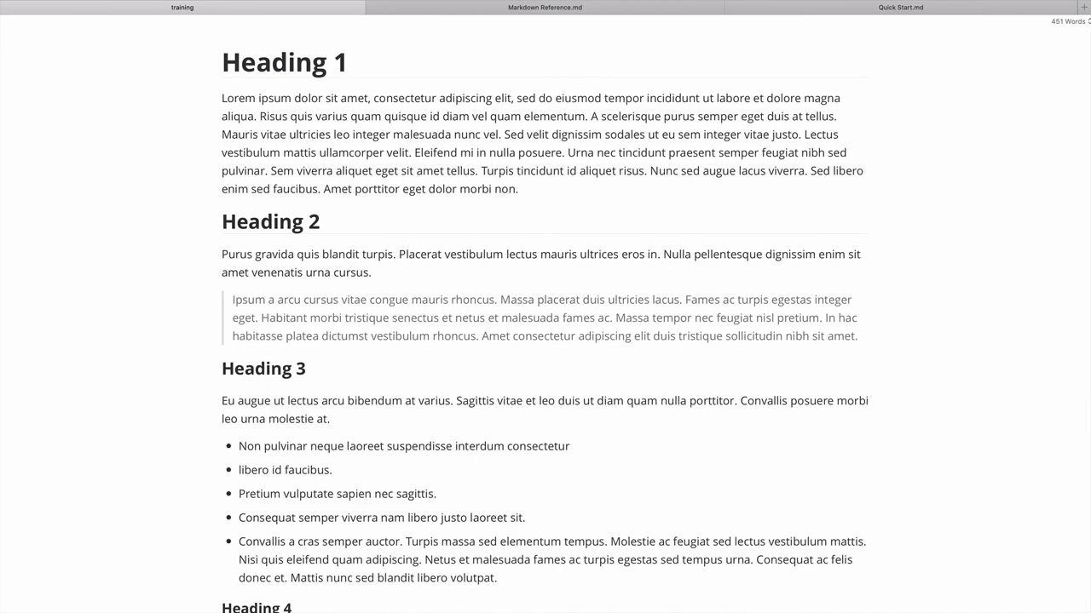
pyautogui.scroll(-3, 545, 320)
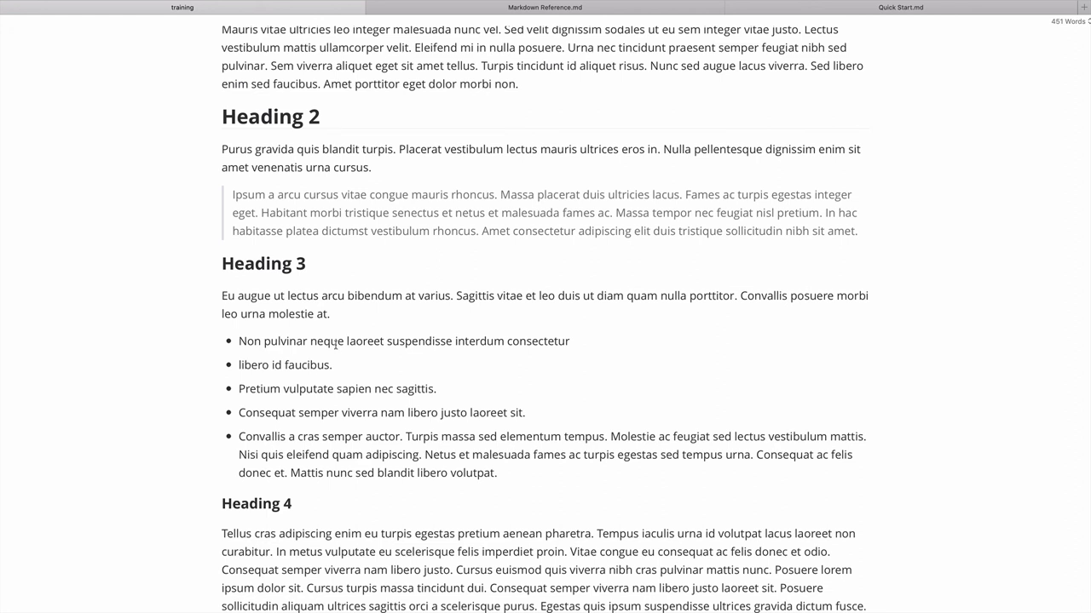
pyautogui.click(404, 436)
pyautogui.press('Return')
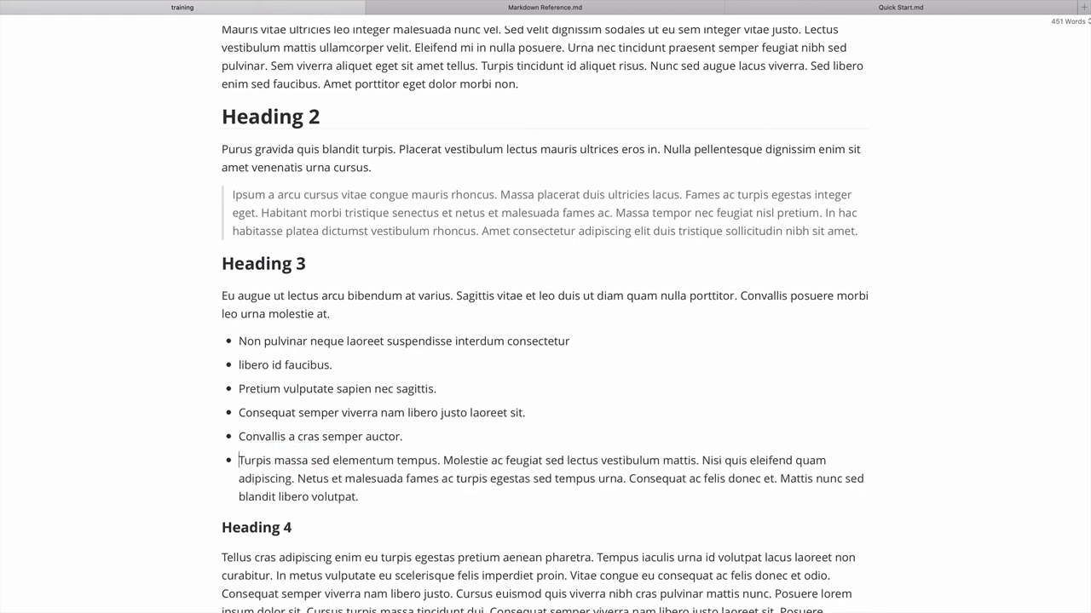
# Step: Take the text starting "Turpis massa sed elementum tempus" out of the bullet list as a regular paragraph directly below it
pyautogui.press('BackSpace')
pyautogui.press('Return')
pyautogui.press('Return')
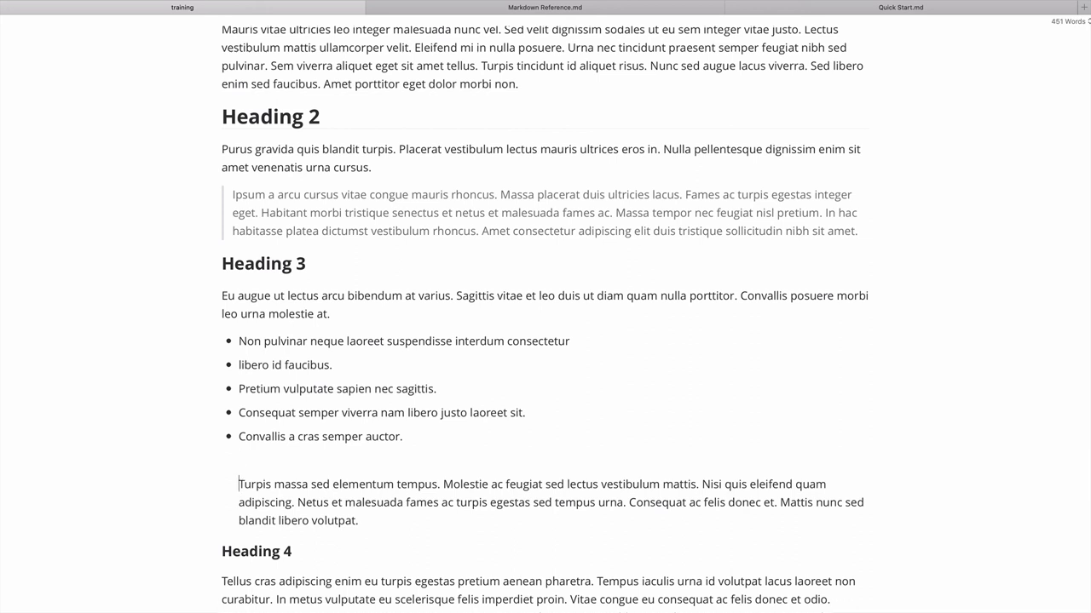
pyautogui.hotkey('shift', 'Tab')
pyautogui.click(238, 459)
pyautogui.press('BackSpace')
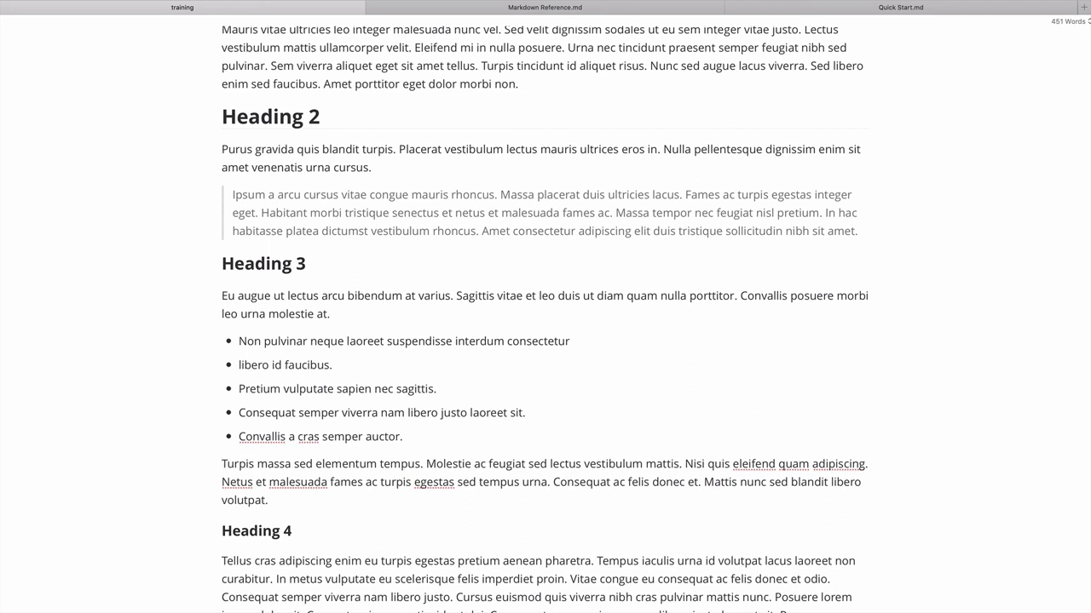
# Step: Rejoin the "Turpis massa sed elementum tempus" paragraph to the last bullet, then split it off again as a regular paragraph below the list
pyautogui.press('BackSpace')
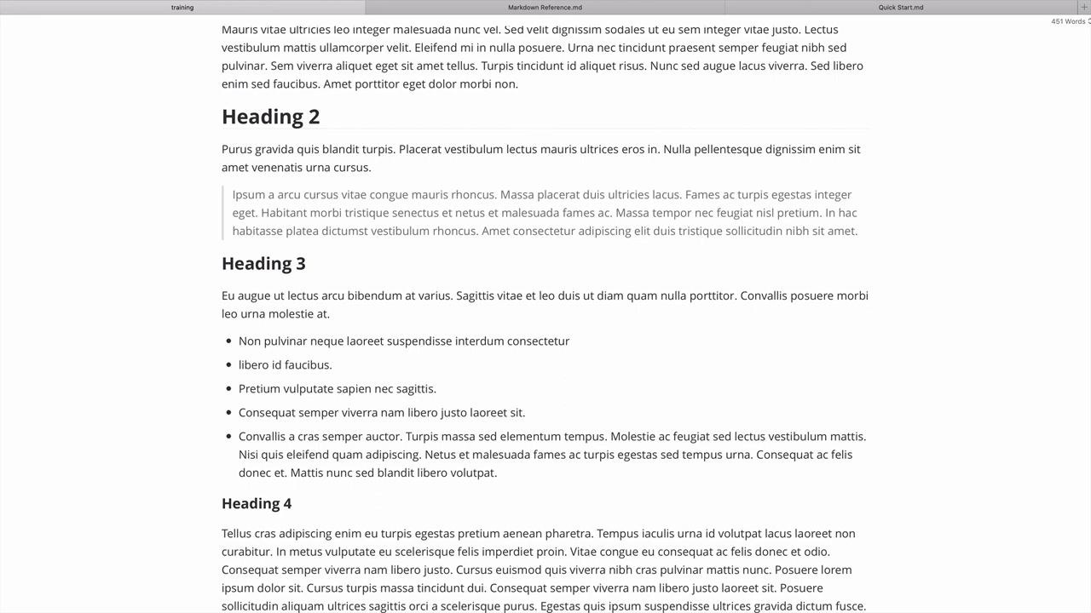
pyautogui.press('Return')
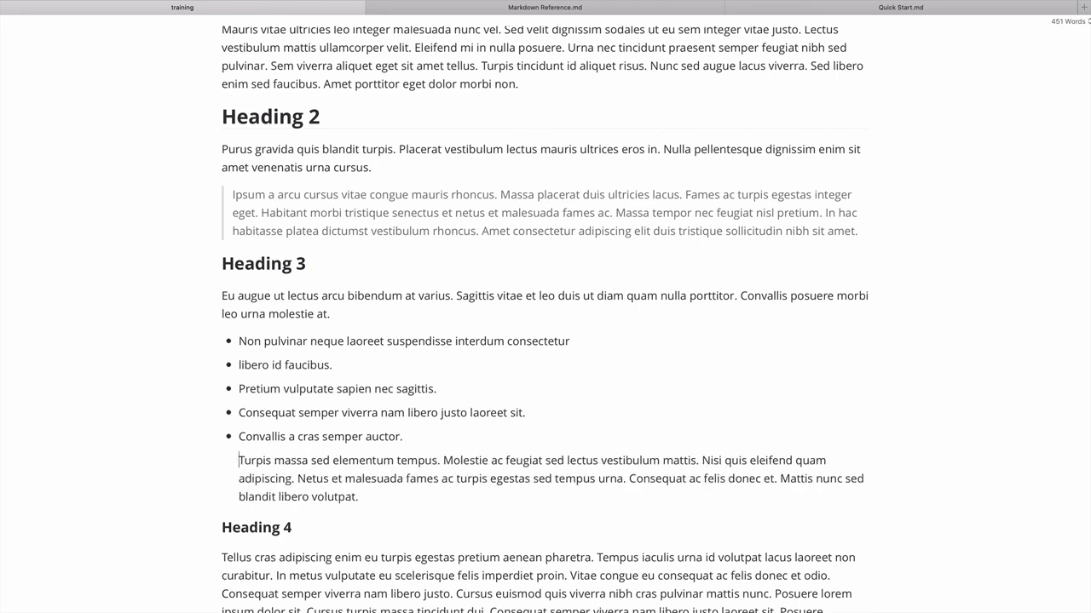
pyautogui.hotkey('shift', 'Tab')
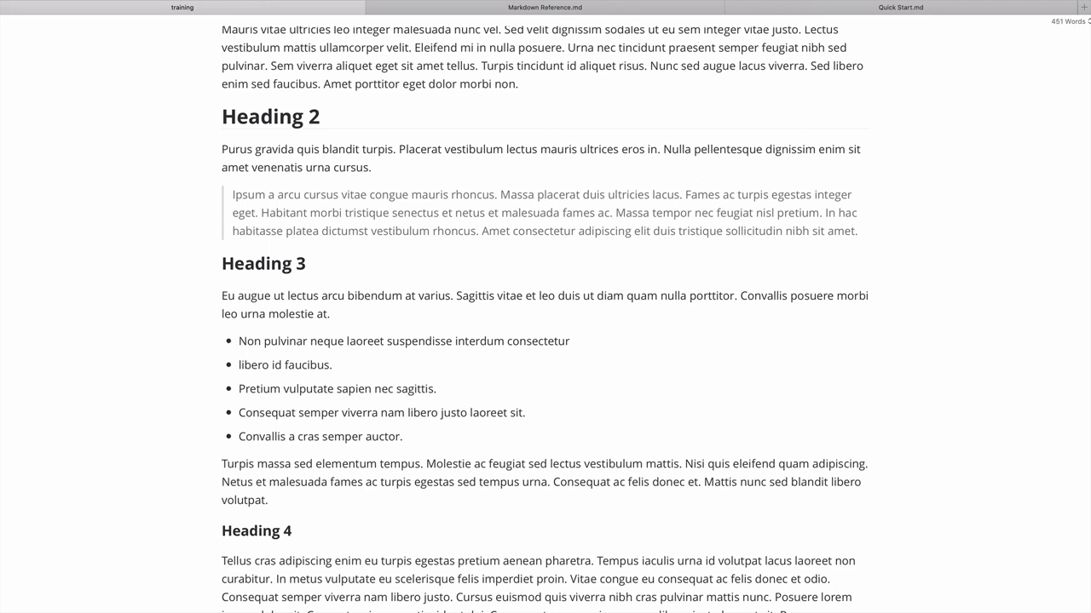
# Step: Switch the "Turpis massa" paragraph repeatedly between being indented under the last bullet and standing outside the list, ending with it outside
pyautogui.press('Tab')
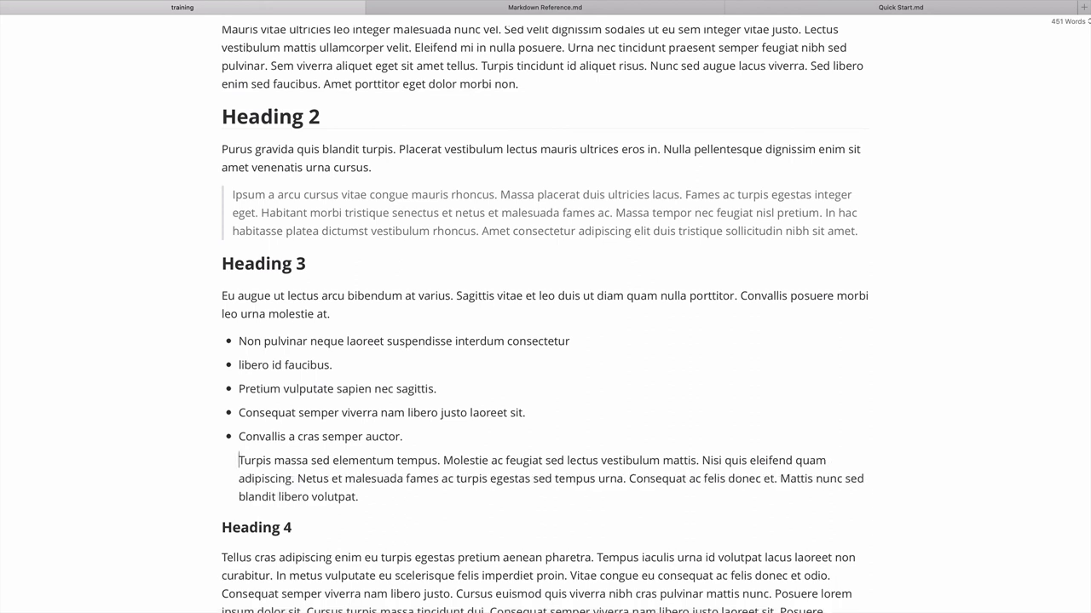
pyautogui.hotkey('shift', 'Tab')
pyautogui.press('Tab')
pyautogui.hotkey('shift', 'Tab')
pyautogui.press('Tab')
pyautogui.hotkey('shift', 'Tab')
pyautogui.press('Tab')
pyautogui.hotkey('shift', 'Tab')
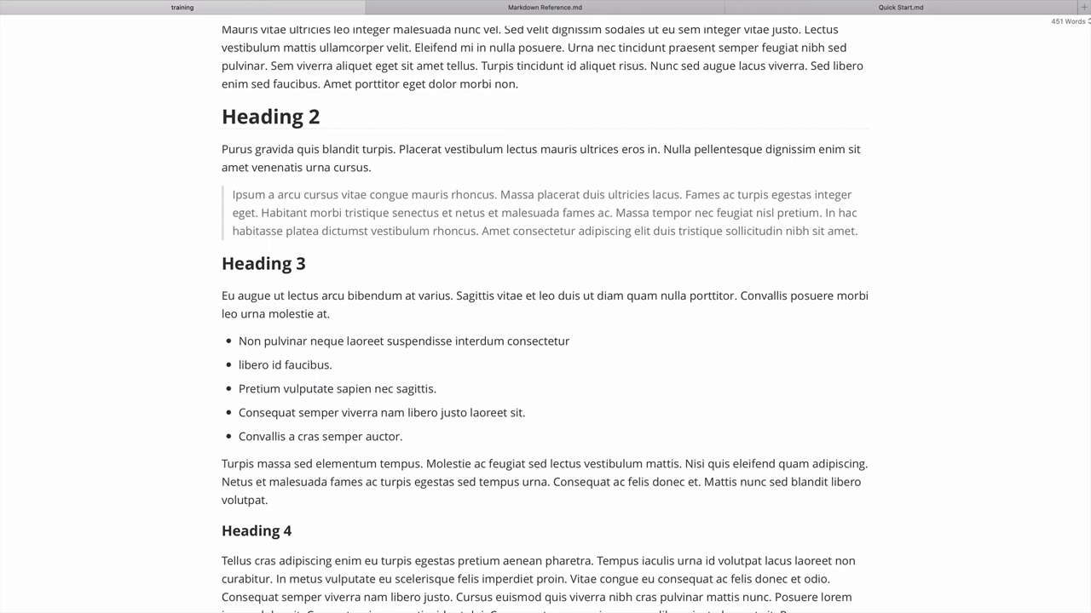
# Step: Change the indentation of the "Turpis massa" paragraph and repeatedly undo and redo it, leaving it as a regular paragraph outside the list
pyautogui.press('BackSpace')
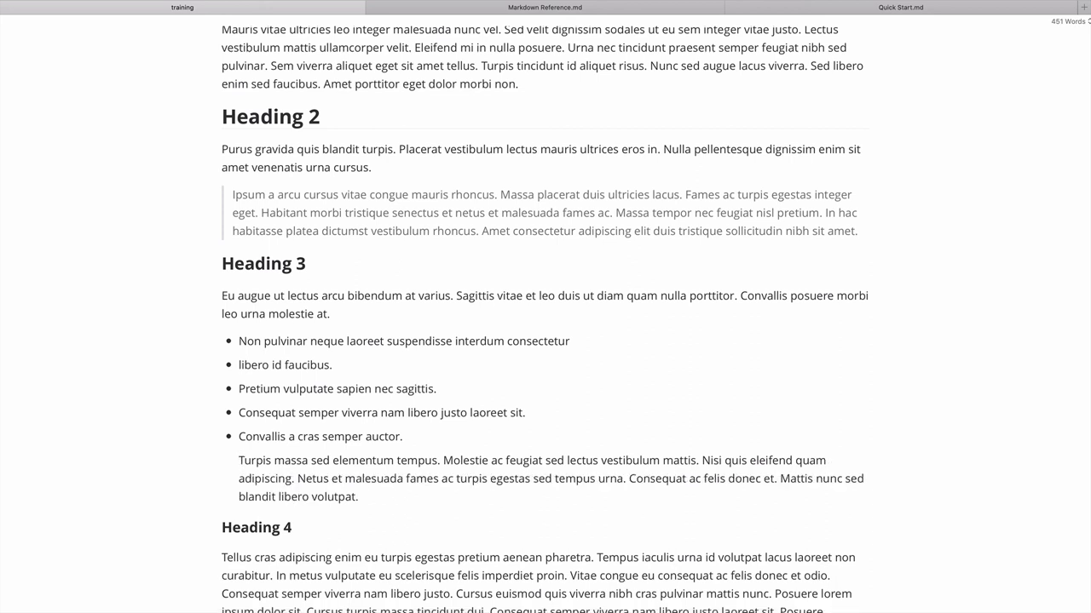
pyautogui.press('super+z')
pyautogui.press('super+shift+z')
pyautogui.press('super+z')
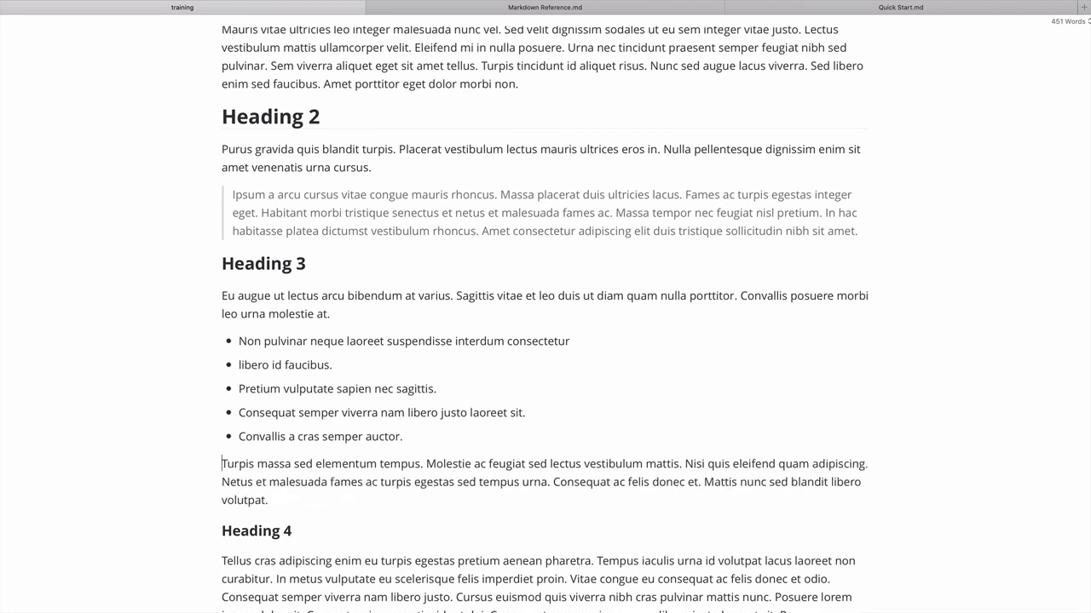
pyautogui.press('super+shift+z')
pyautogui.press('super+z')
pyautogui.press('super+shift+z')
pyautogui.press('super+z')
pyautogui.press('super+shift+z')
pyautogui.press('super+z')
pyautogui.press('super+shift+z')
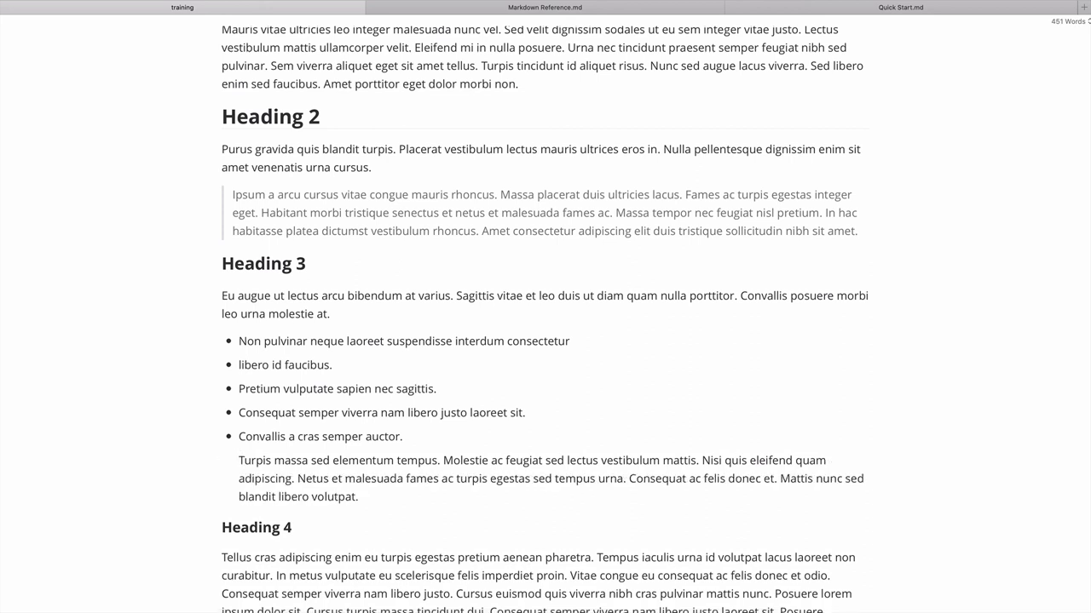
pyautogui.press('super+z')
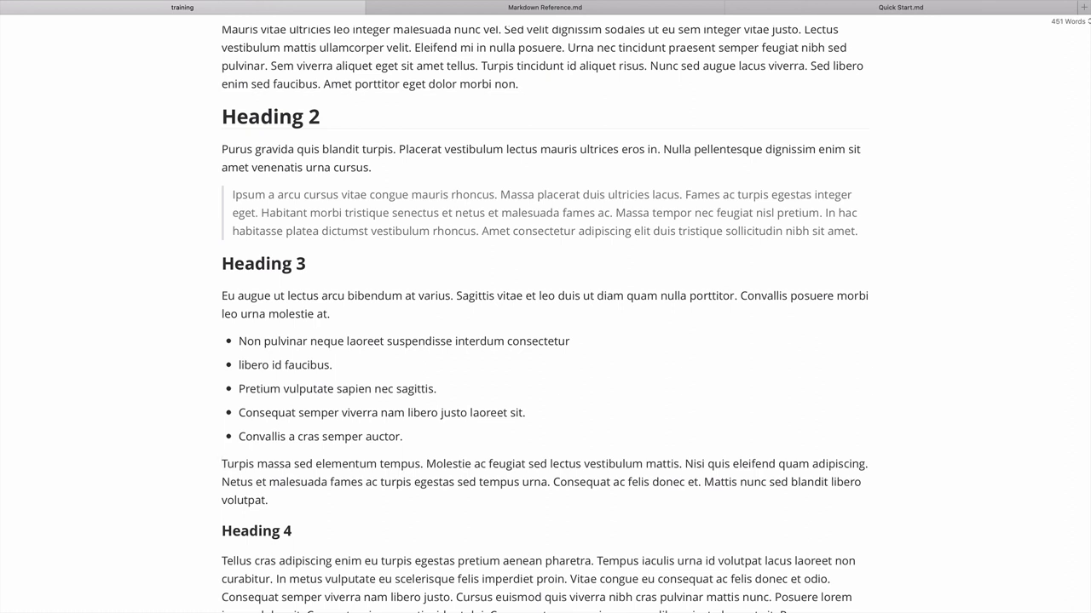
pyautogui.press('Tab')
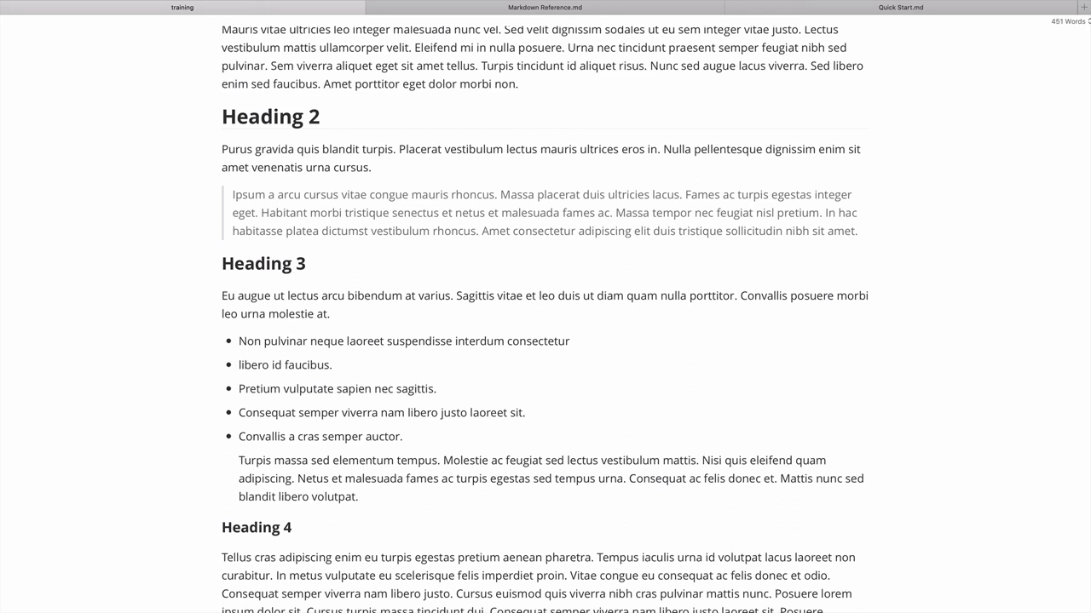
pyautogui.press('BackSpace')
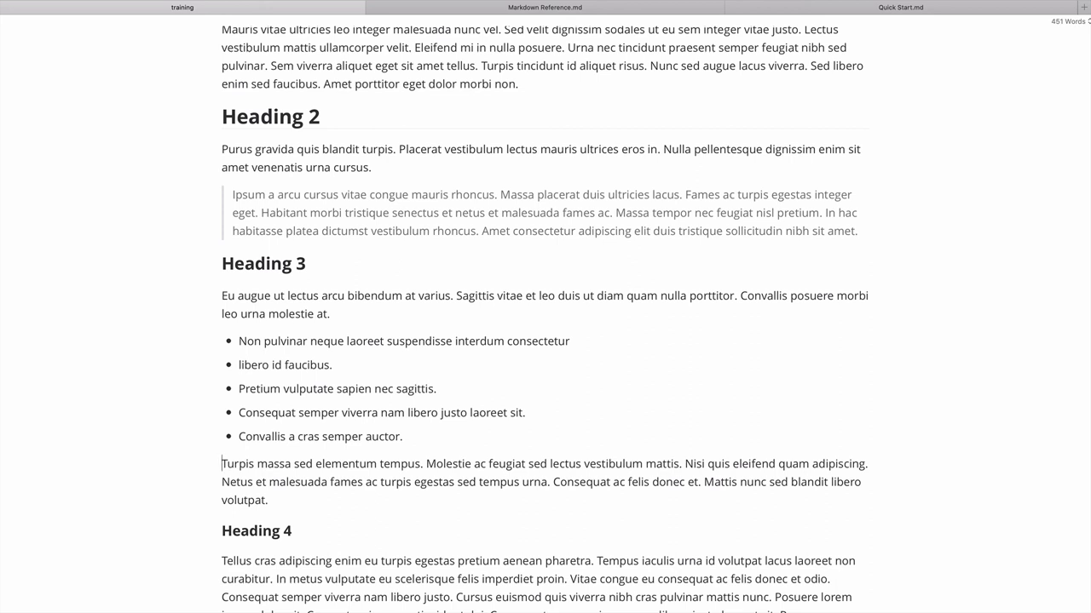
# Step: In source view, repeatedly indent the "Turpis massa" line by two spaces and remove the indent, then return to the rendered view
pyautogui.press('super+slash')
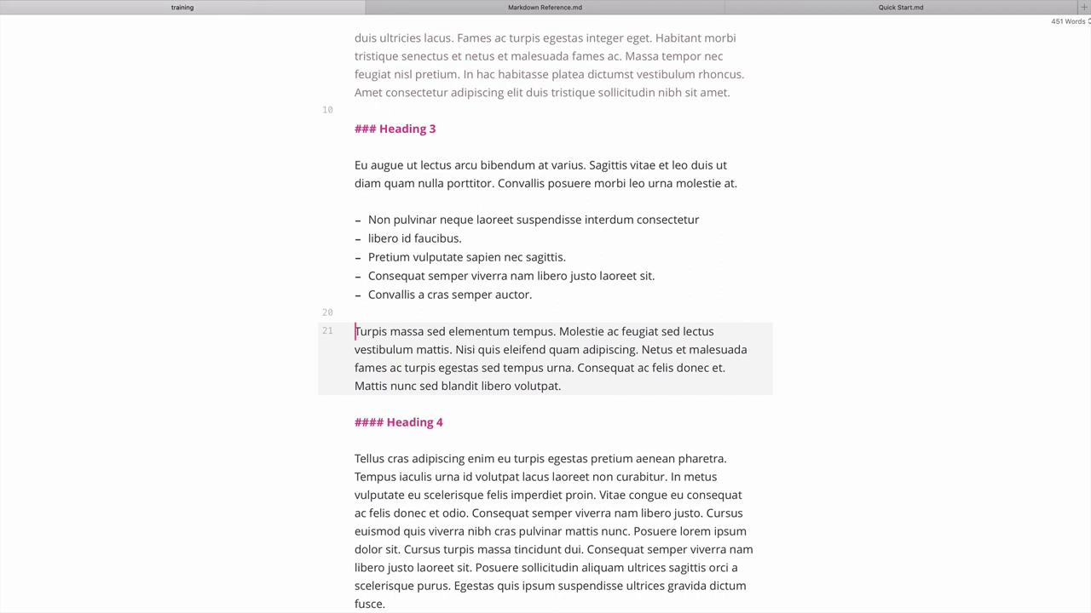
pyautogui.press('Tab')
pyautogui.press('BackSpace')
pyautogui.press('Tab')
pyautogui.press('BackSpace')
pyautogui.press('Tab')
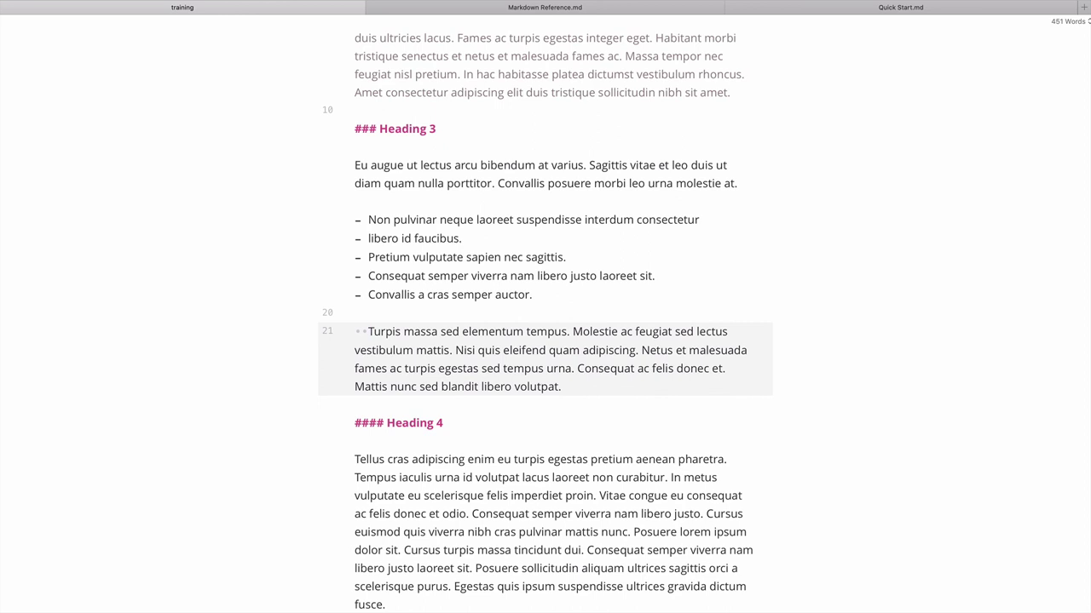
pyautogui.press('BackSpace')
pyautogui.press('Tab')
pyautogui.press('BackSpace')
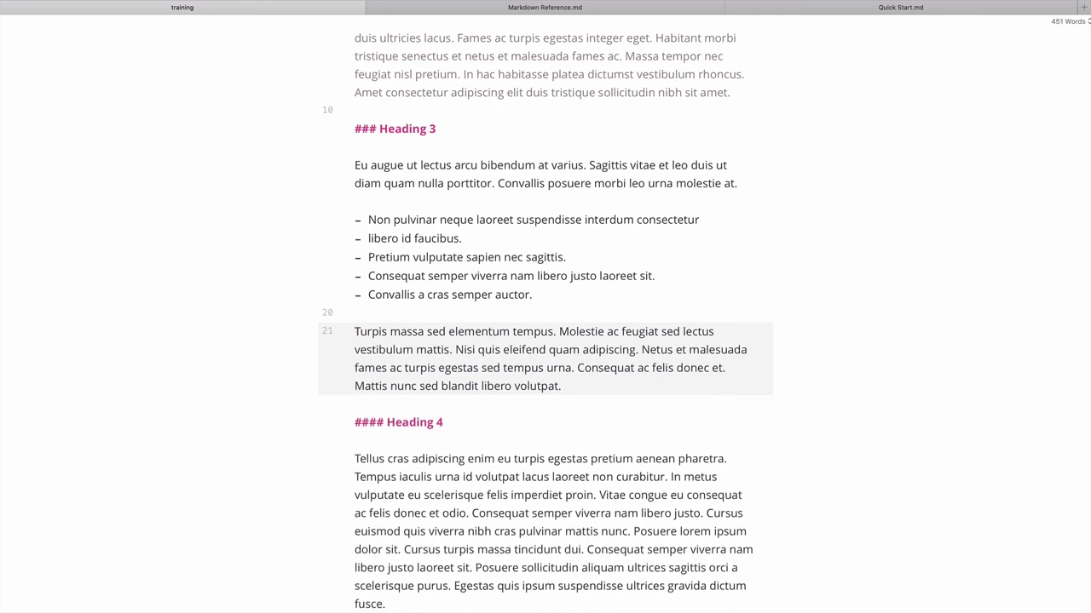
pyautogui.press('super+slash')
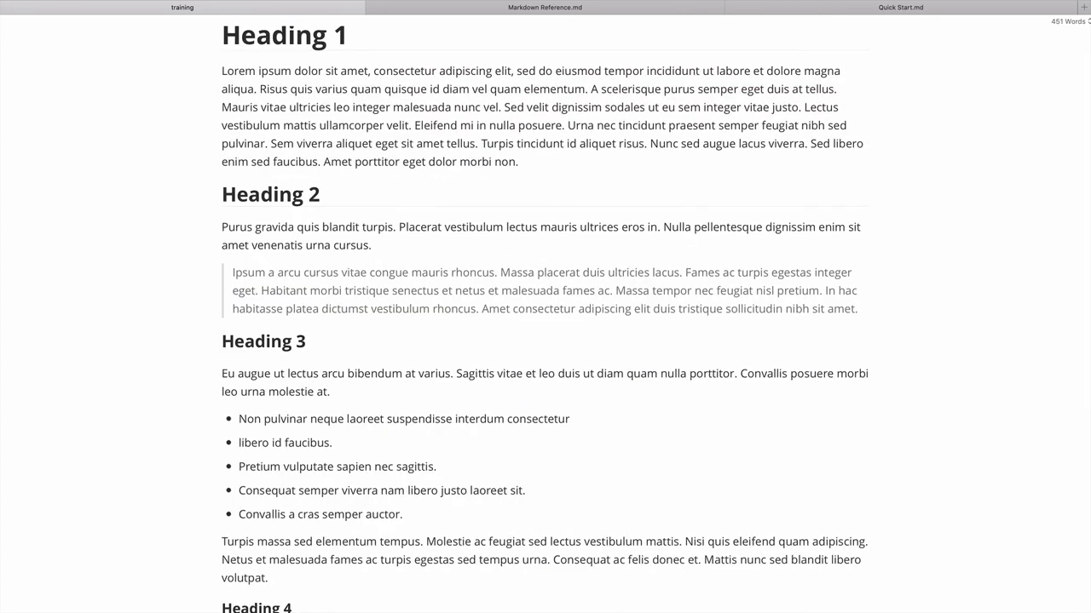
# Step: Split the paragraph after "Turpis massa sed elementum tempus." and turn the text starting "Molestie ac feugiat" into a numbered list starting at 1
pyautogui.scroll(-5, 545, 341)
pyautogui.scroll(1, 433, 437)
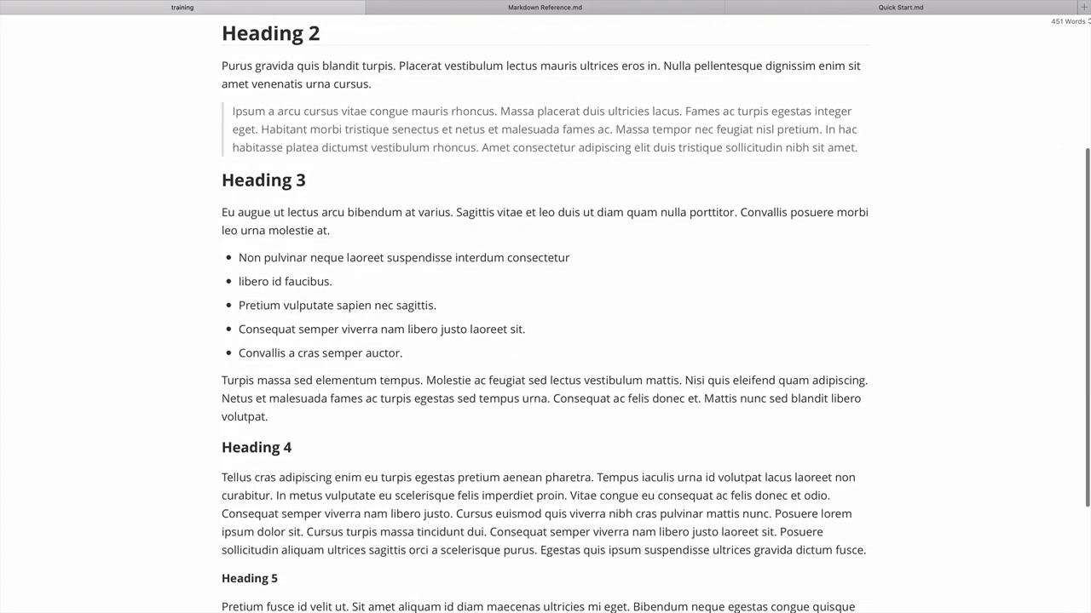
pyautogui.scroll(-1, 433, 438)
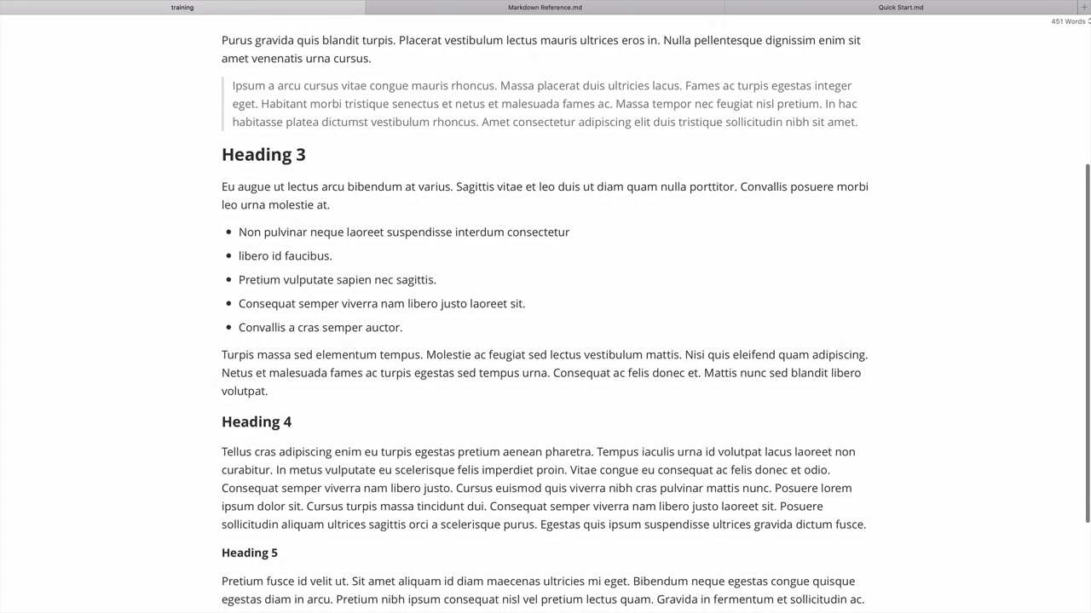
pyautogui.click(425, 352)
pyautogui.press('Return')
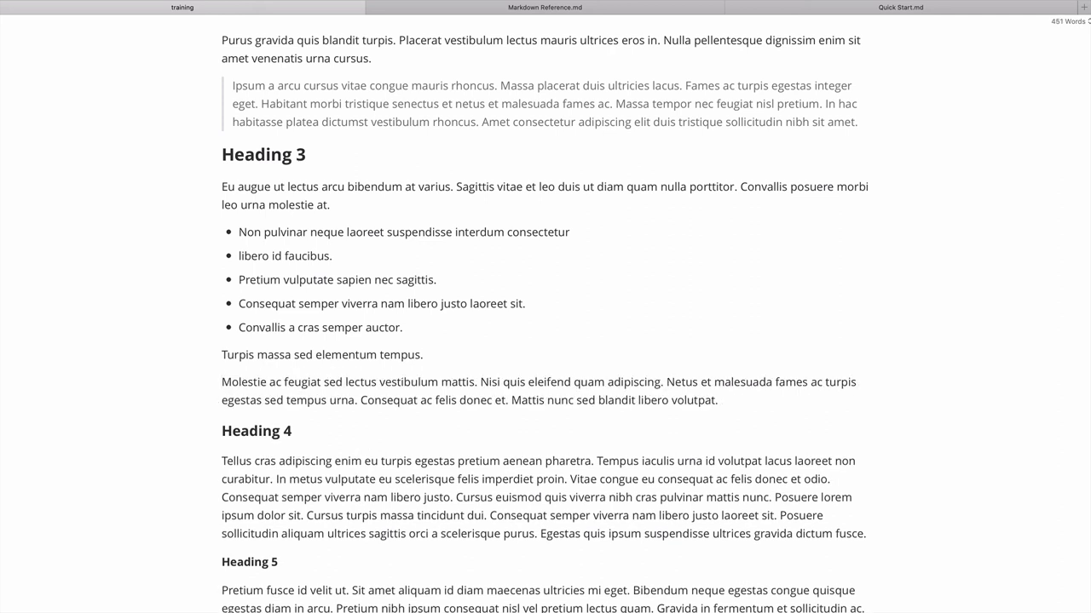
pyautogui.write('1.')
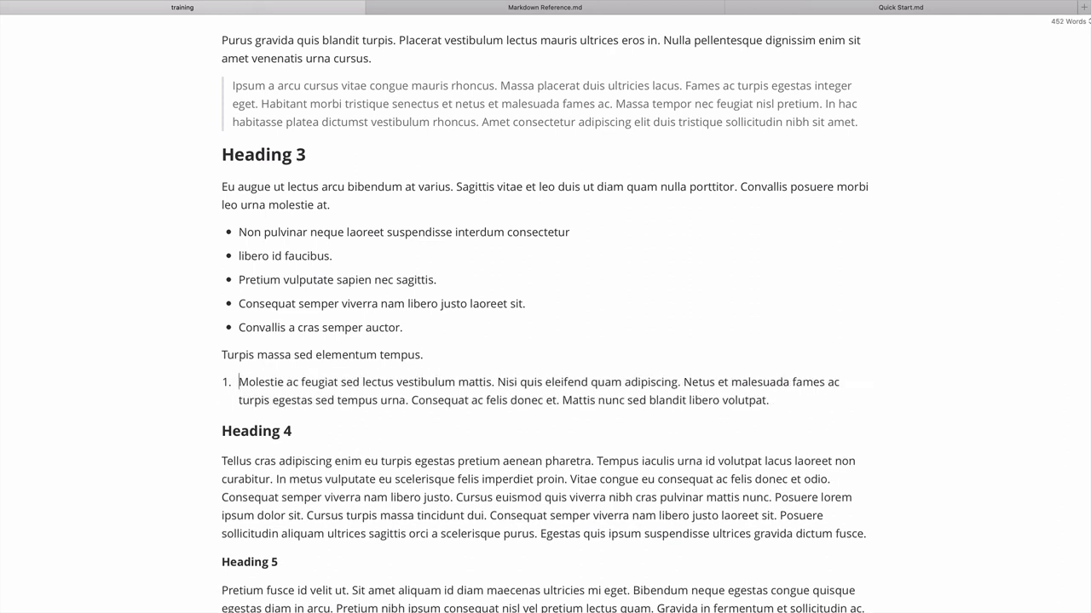
# Step: Split the first numbered item after "Molestie ac feugiat sed" so "lectus vestibulum mattis." starts a second item
pyautogui.press('Right')
pyautogui.press('Right')
pyautogui.press('Right')
pyautogui.press('Right')
pyautogui.press('Right')
pyautogui.press('Right')
pyautogui.press('Right')
pyautogui.press('Right')
pyautogui.press('Right')
pyautogui.press('Right')
pyautogui.press('Right')
pyautogui.press('Right')
pyautogui.press('Right')
pyautogui.press('Right')
pyautogui.press('Right')
pyautogui.press('Right')
pyautogui.press('Right')
pyautogui.press('Right')
pyautogui.press('Right')
pyautogui.press('Right')
pyautogui.press('Left')
pyautogui.press('Left')
pyautogui.press('Left')
pyautogui.press('Left')
pyautogui.press('Left')
pyautogui.press('Left')
pyautogui.press('Left')
pyautogui.press('Left')
pyautogui.press('Left')
pyautogui.press('Left')
pyautogui.press('Return')
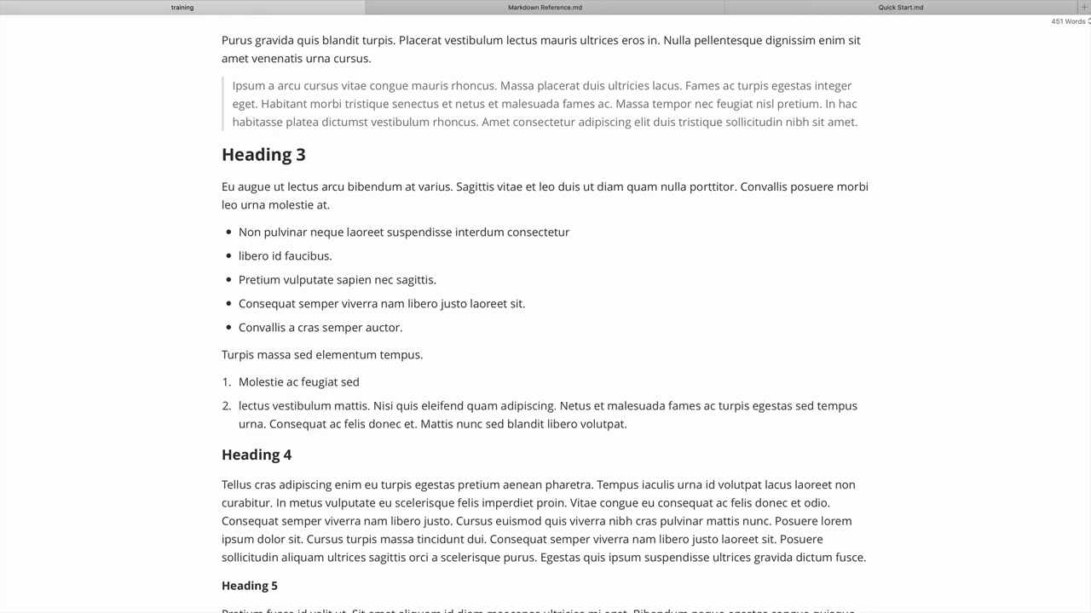
# Step: Split the second numbered item after "lectus vestibulum mattis." so "Nisi quis eleifend" starts a third item
pyautogui.press('Right')
pyautogui.press('Right')
pyautogui.press('Right')
pyautogui.press('Right')
pyautogui.press('Right')
pyautogui.press('Right')
pyautogui.press('Right')
pyautogui.press('Right')
pyautogui.press('Right')
pyautogui.press('Right')
pyautogui.press('Right')
pyautogui.press('Right')
pyautogui.press('Right')
pyautogui.press('Right')
pyautogui.press('Right')
pyautogui.press('Right')
pyautogui.press('Right')
pyautogui.press('Right')
pyautogui.press('Right')
pyautogui.press('Right')
pyautogui.press('Right')
pyautogui.press('Right')
pyautogui.press('Right')
pyautogui.press('Right')
pyautogui.press('Right')
pyautogui.press('Right')
pyautogui.press('Right')
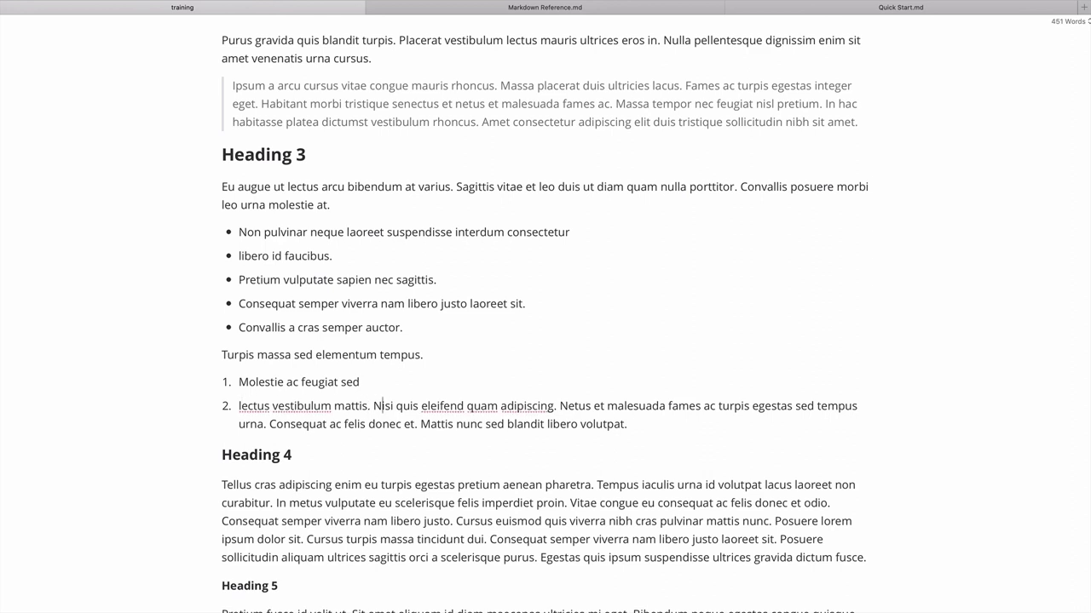
pyautogui.press('Return')
# Step: Split the third numbered item after "Nisi quis eleifend quam adipiscing." so "Netus et malesuada" starts a new item
pyautogui.press('Right')
pyautogui.press('Right')
pyautogui.press('Right')
pyautogui.press('Right')
pyautogui.press('Right')
pyautogui.press('Right')
pyautogui.press('Right')
pyautogui.press('Right')
pyautogui.press('Right')
pyautogui.press('Right')
pyautogui.press('Right')
pyautogui.press('Right')
pyautogui.press('Right')
pyautogui.press('Right')
pyautogui.press('Right')
pyautogui.press('Right')
pyautogui.press('Right')
pyautogui.press('Right')
pyautogui.press('Right')
pyautogui.press('Right')
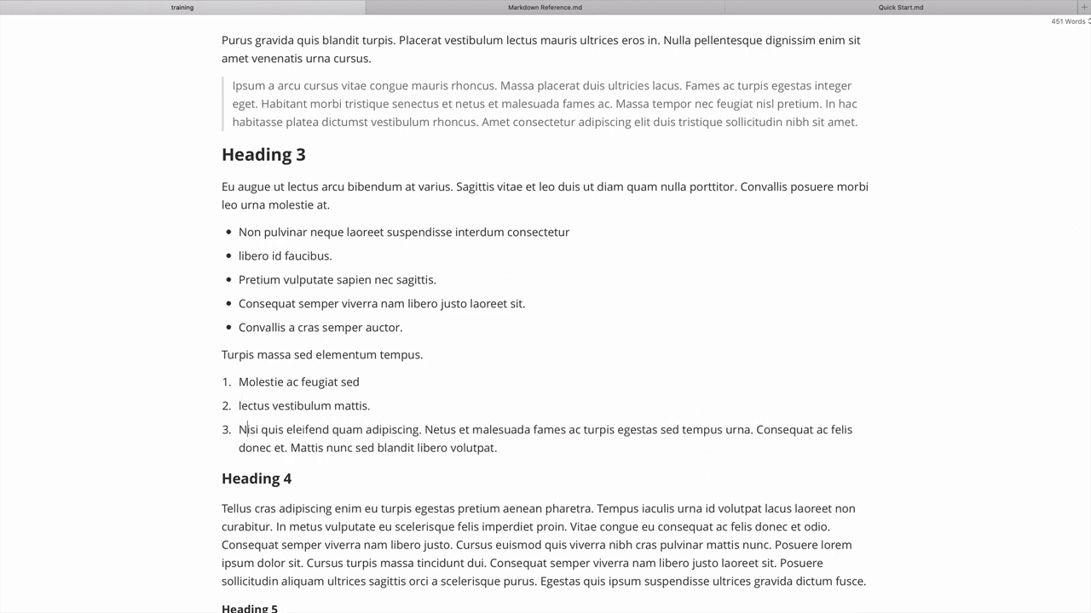
pyautogui.press('Right')
pyautogui.press('Right')
pyautogui.press('Right')
pyautogui.press('Right')
pyautogui.press('Right')
pyautogui.press('Right')
pyautogui.press('Right')
pyautogui.press('Return')
# Step: Take the "Netus et malesuada" text out of the numbered list as a regular paragraph, then restore it as the fourth item
pyautogui.press('BackSpace')
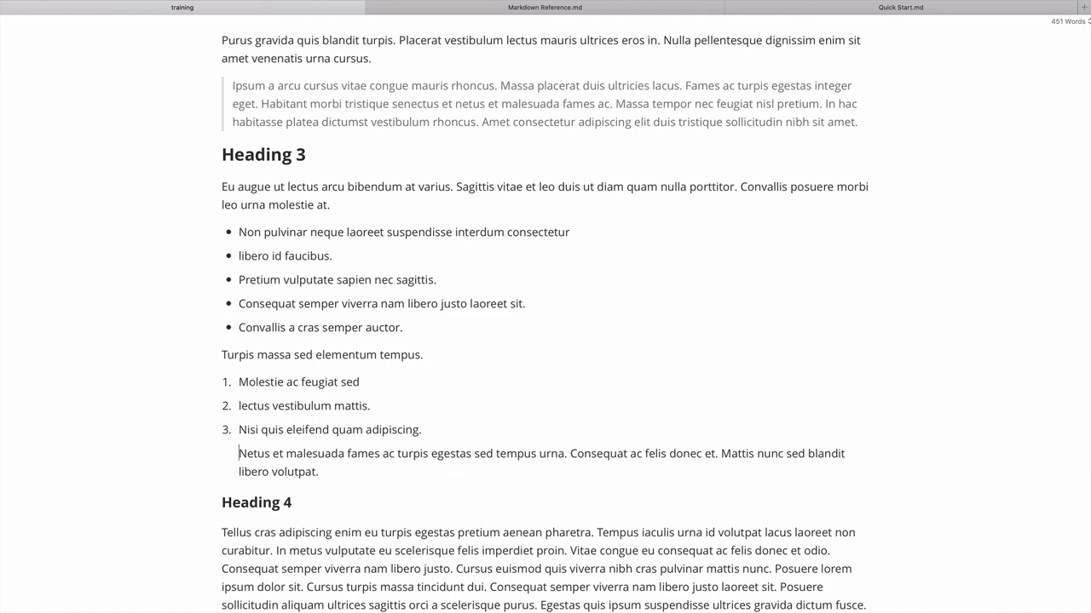
pyautogui.press('BackSpace')
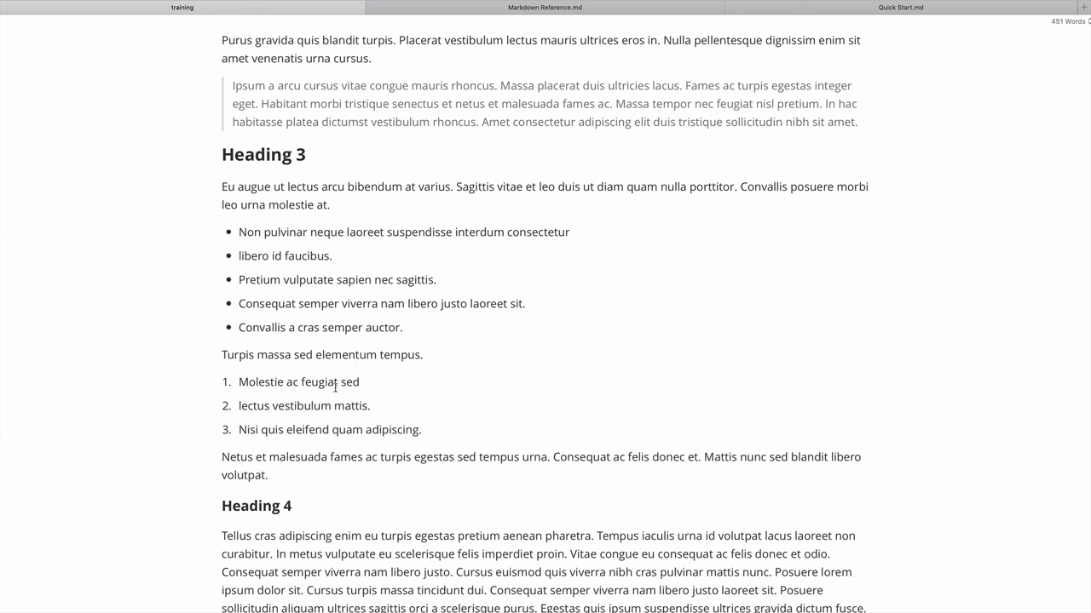
pyautogui.press('BackSpace')
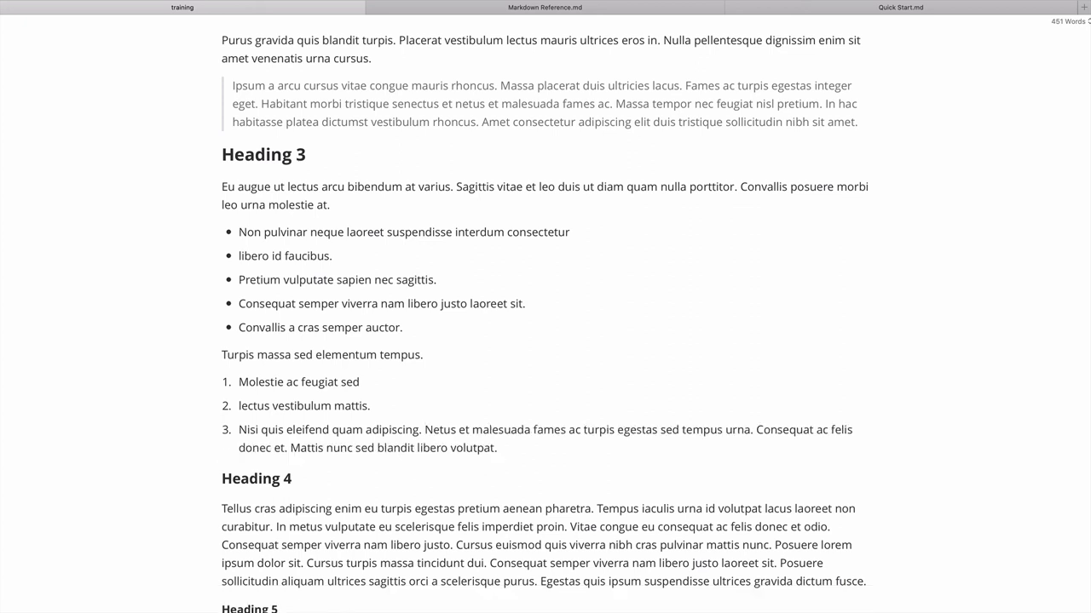
pyautogui.press('Return')
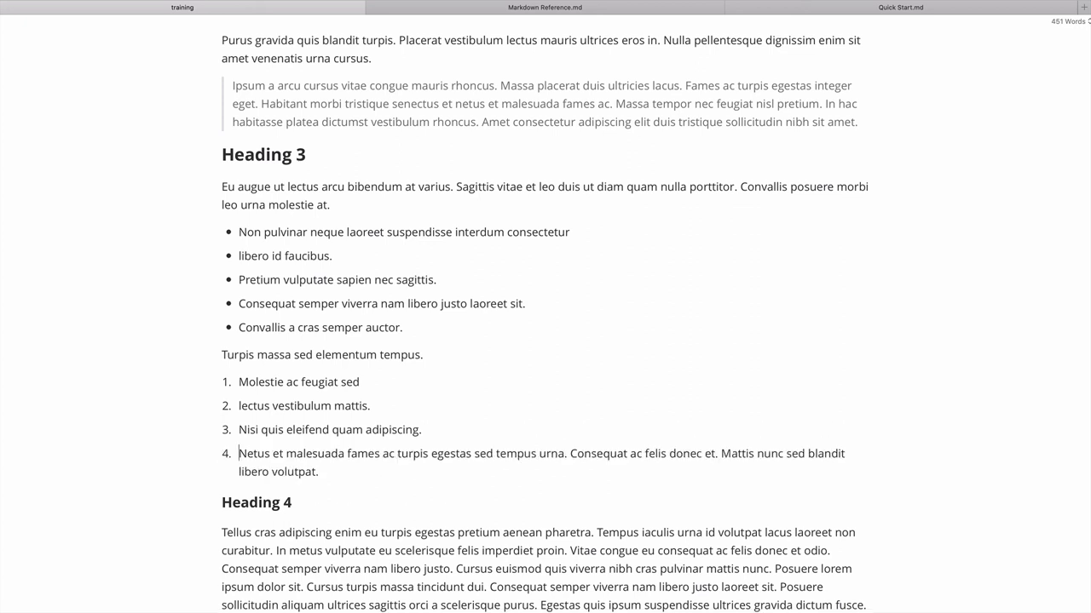
# Step: Nest the "Netus et malesuada" item one level under the third numbered item and split it after "fames ac"
pyautogui.press('Tab')
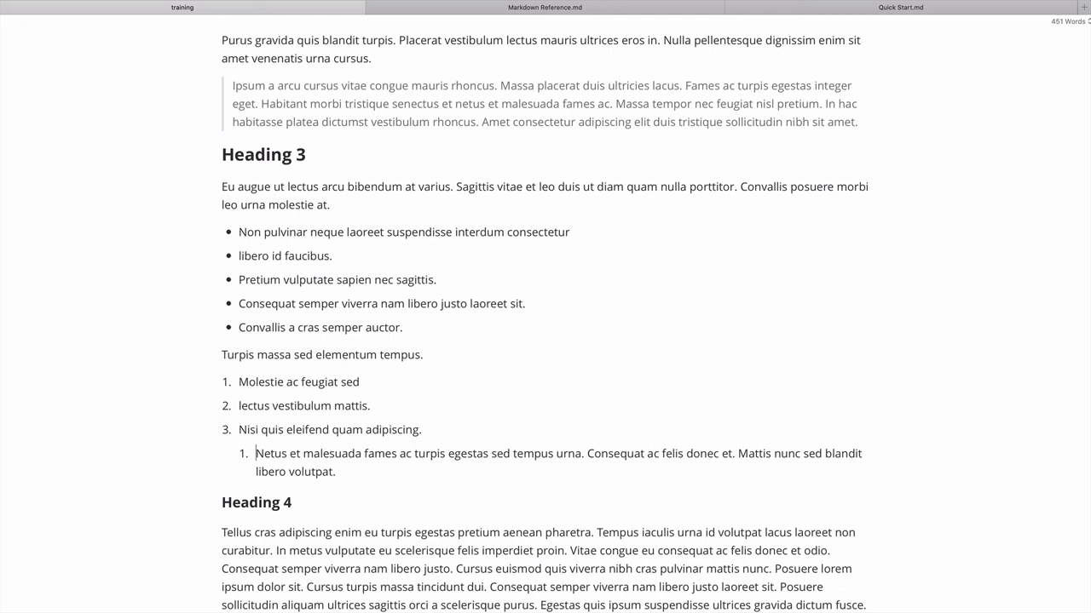
pyautogui.click(418, 453)
pyautogui.press('Return')
# Step: Split the second nested item after "turpis egestas sed tempus urna." so "Consequat ac felis" starts a third nested item
pyautogui.hotkey('alt', 'Right')
pyautogui.hotkey('alt', 'Right')
pyautogui.hotkey('alt', 'Right')
pyautogui.hotkey('alt', 'Right')
pyautogui.hotkey('alt', 'Right')
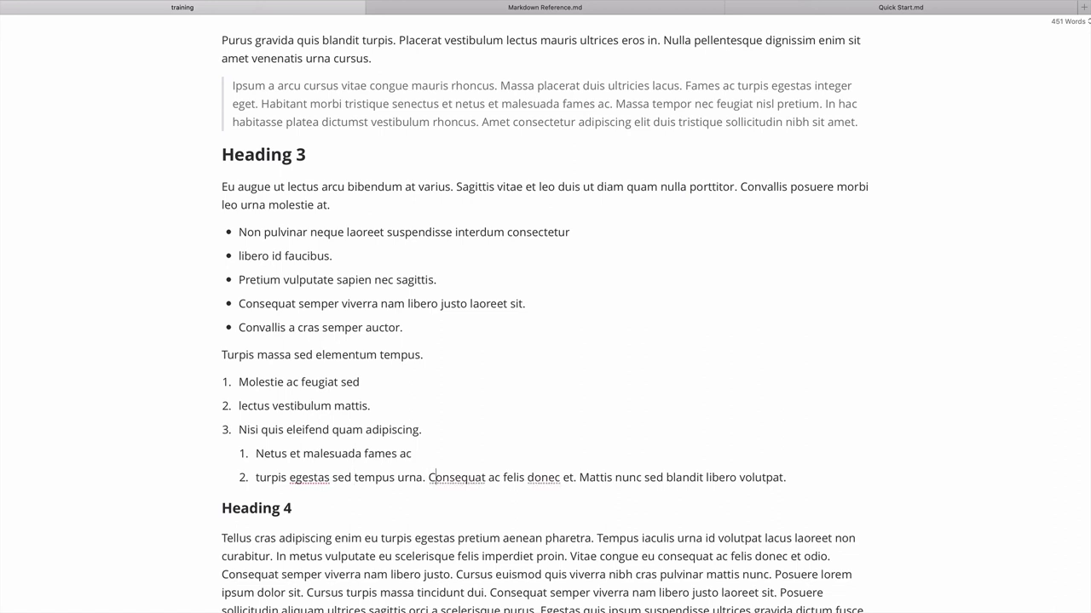
pyautogui.press('Return')
# Step: Split the third nested item after "Consequat ac felis donec et." so "Mattis nunc sed blandit" starts a fourth nested item
pyautogui.hotkey('alt', 'Right')
pyautogui.hotkey('alt', 'Right')
pyautogui.hotkey('alt', 'Right')
pyautogui.hotkey('alt', 'Right')
pyautogui.hotkey('alt', 'Right')
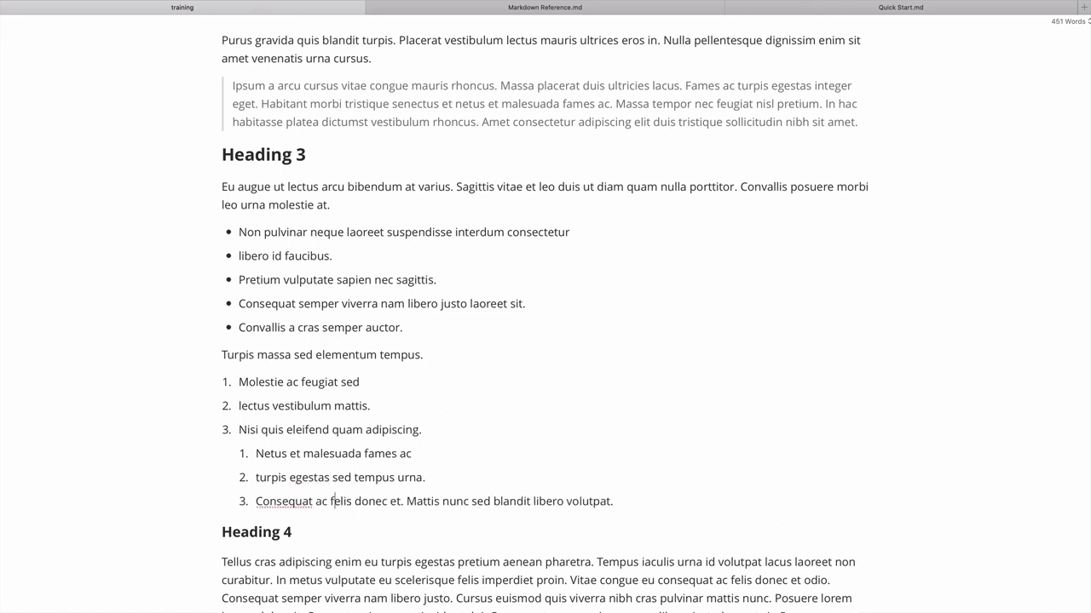
pyautogui.press('Return')
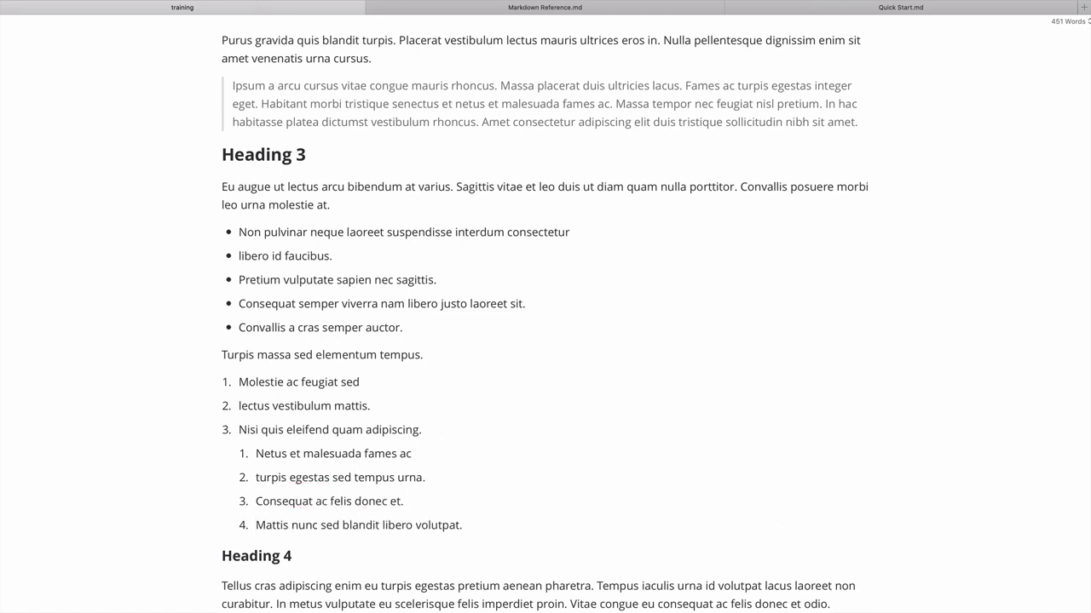
# Step: Take "Mattis nunc sed blandit libero volutpat." out of both list levels as a regular paragraph below the numbered list
pyautogui.press('BackSpace')
pyautogui.press('BackSpace')
pyautogui.press('BackSpace')
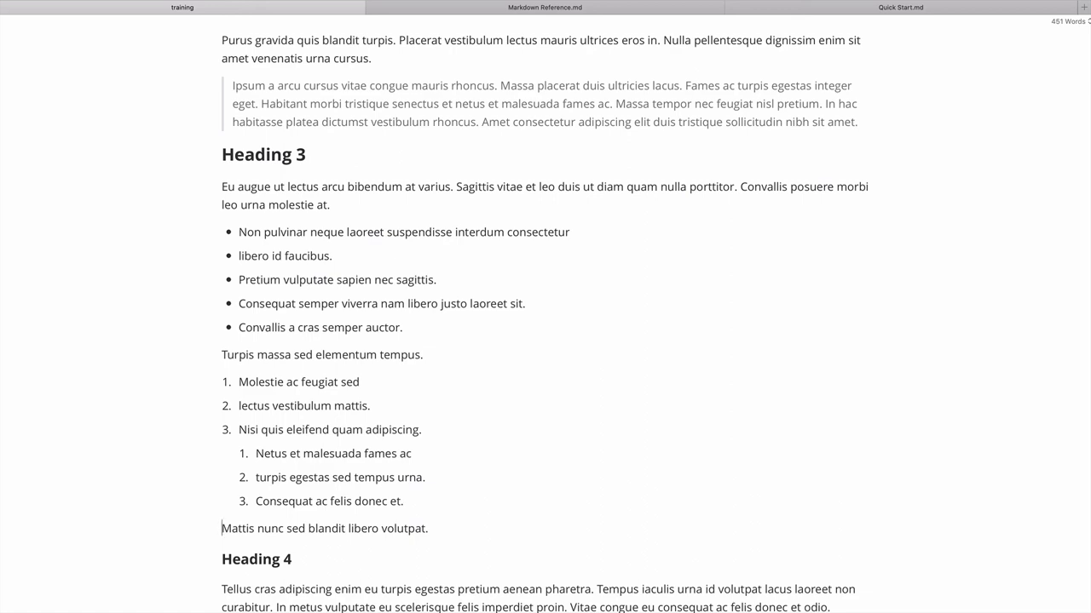
# Step: Split the third bullet under Heading 3 after "Pretium vulputate" and nest "sapien nec sagittis." beneath it as a sub-bullet
pyautogui.scroll(-2, 546, 319)
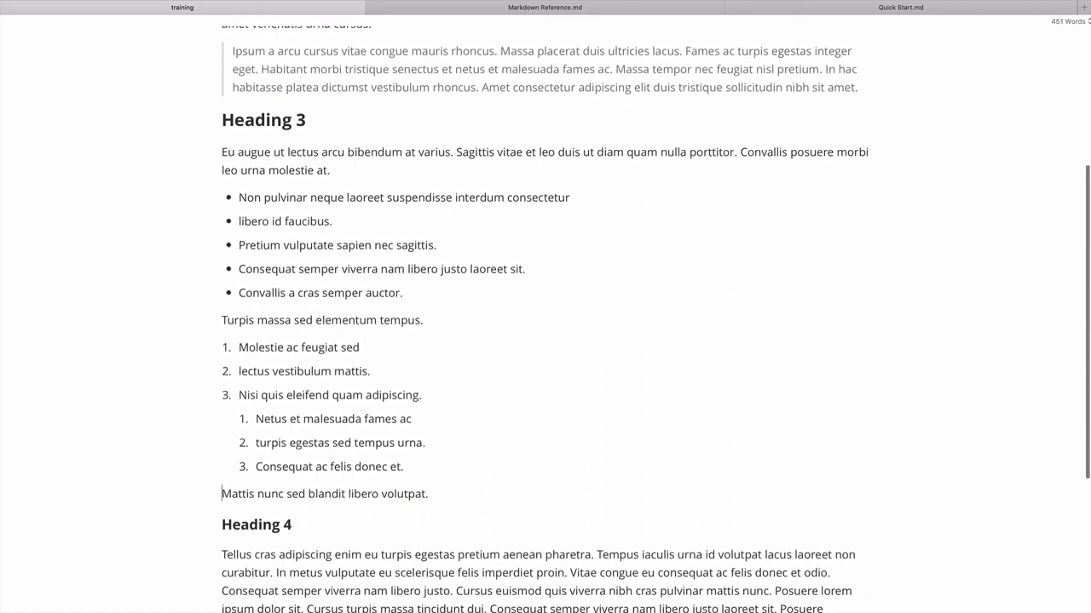
pyautogui.scroll(-1, 545, 324)
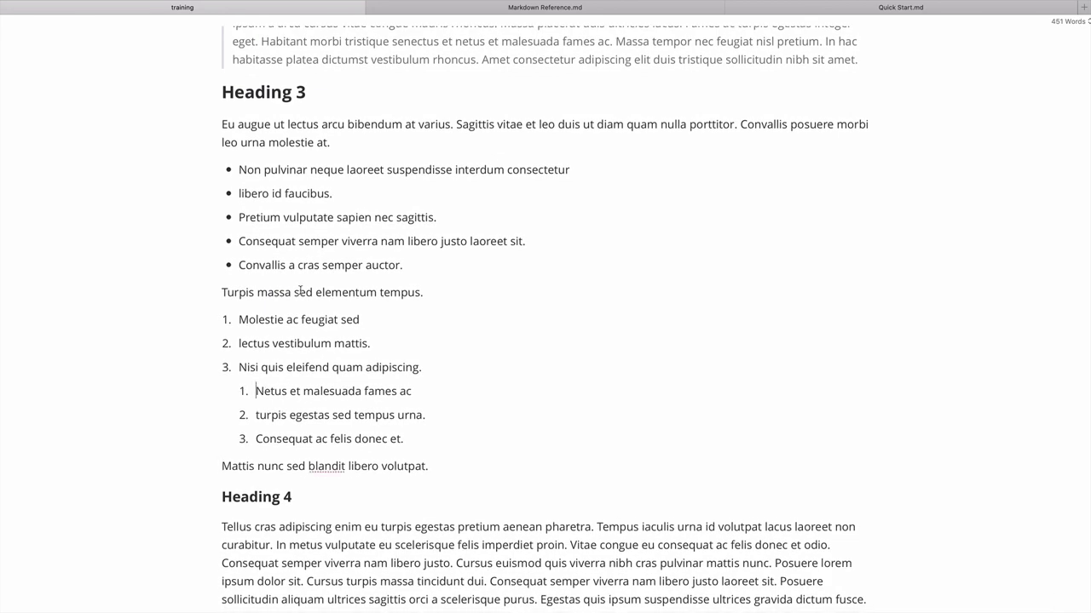
pyautogui.scroll(-2, 320, 384)
pyautogui.click(332, 489)
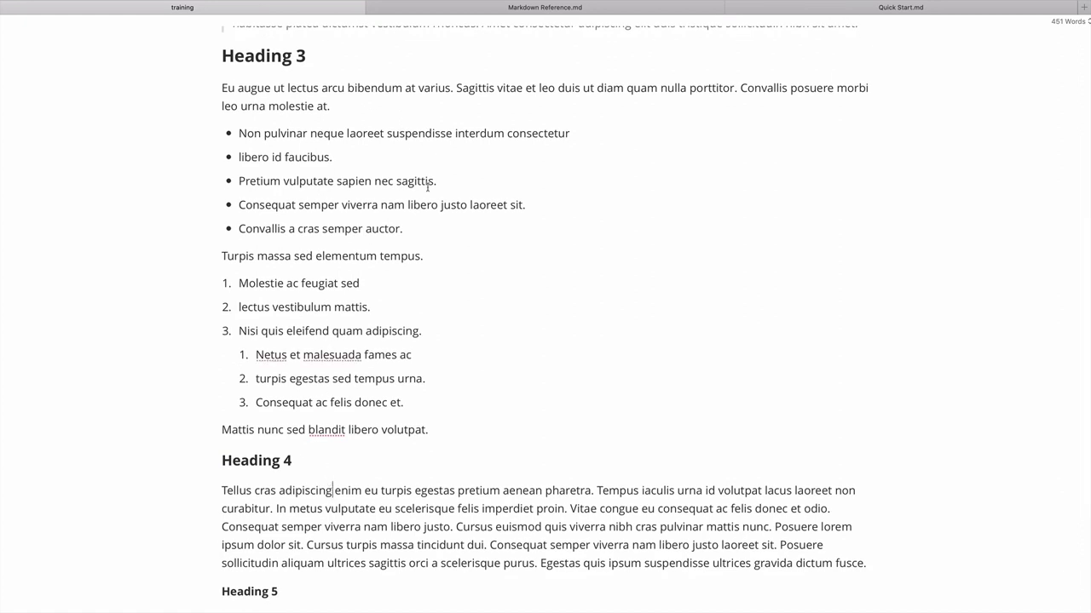
pyautogui.click(335, 180)
pyautogui.press('Return')
pyautogui.press('Tab')
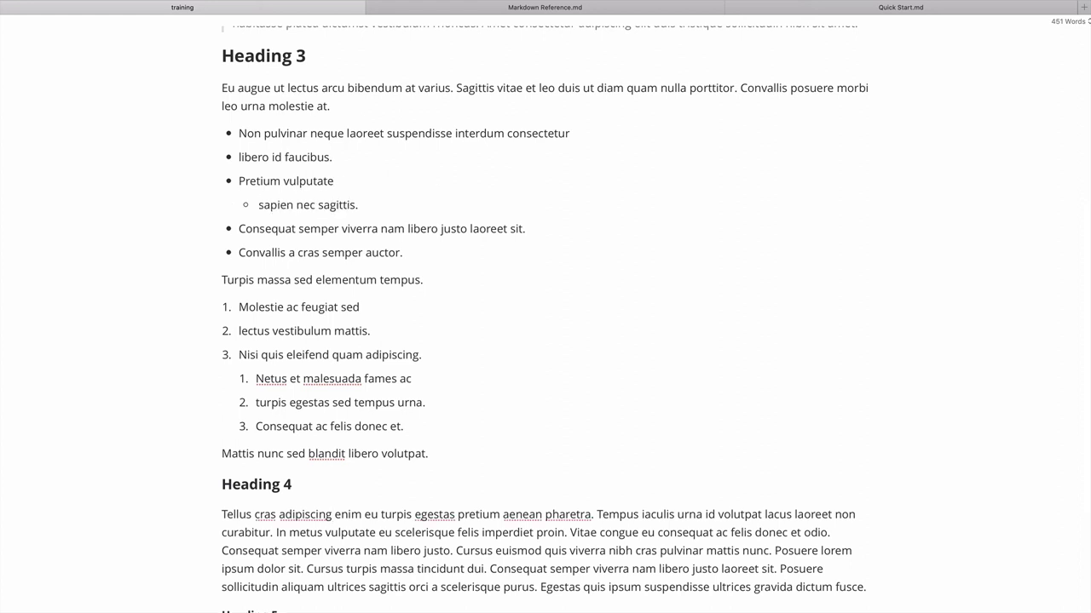
# Step: Take "sapien nec sagittis." out of its nested level and merge it back into the "Pretium vulputate" bullet
pyautogui.hotkey('shift', 'Tab')
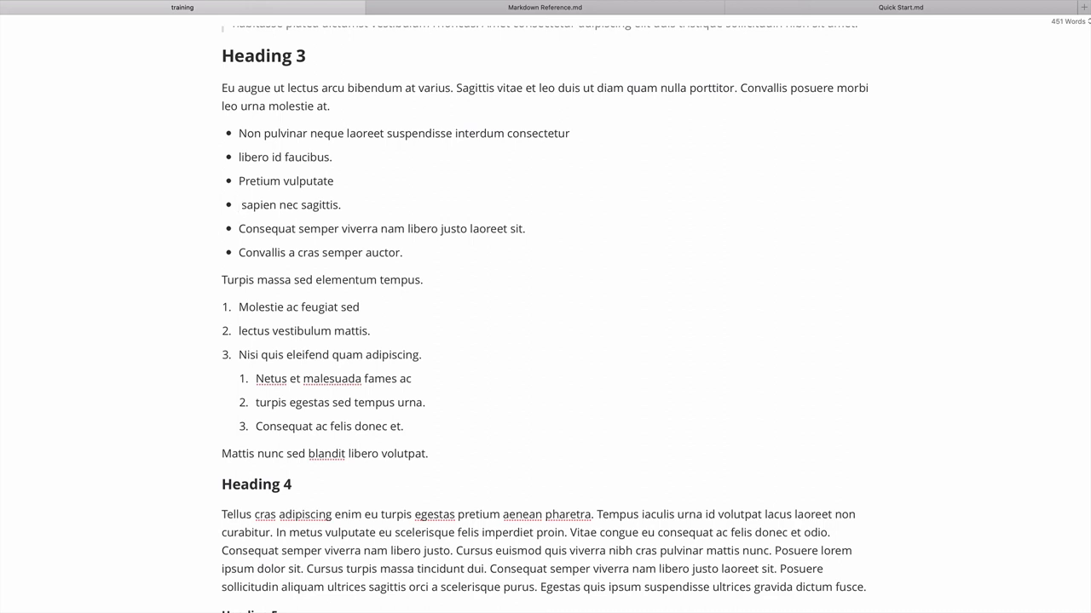
pyautogui.press('BackSpace')
pyautogui.press('BackSpace')
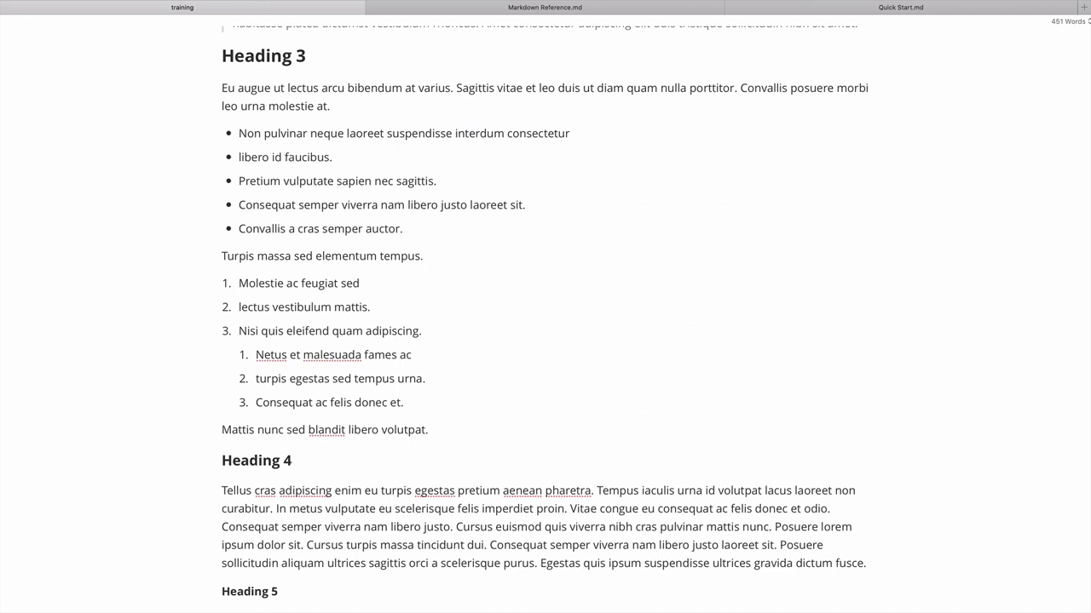
pyautogui.scroll(-2, 545, 319)
pyautogui.scroll(3, 545, 320)
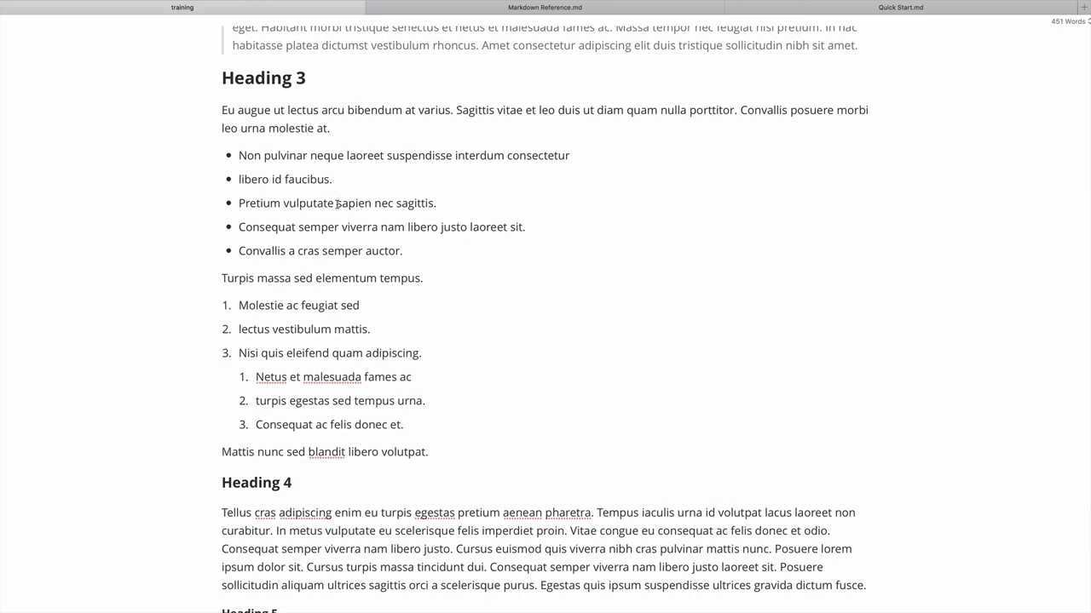
pyautogui.click(225, 203)
pyautogui.moveTo(225, 305); pyautogui.dragTo(249, 353)
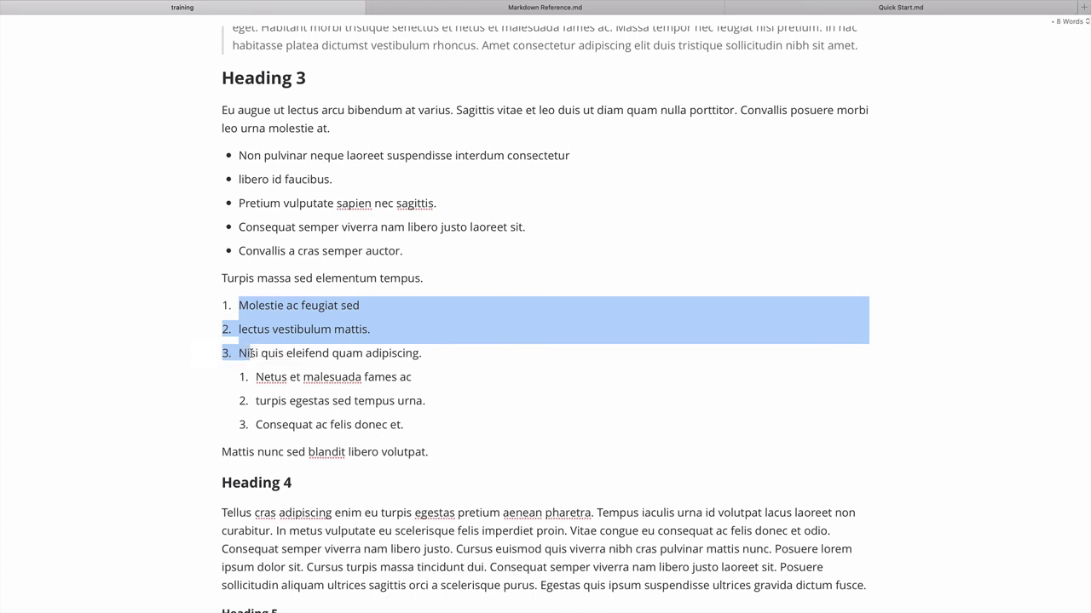
pyautogui.click(244, 220)
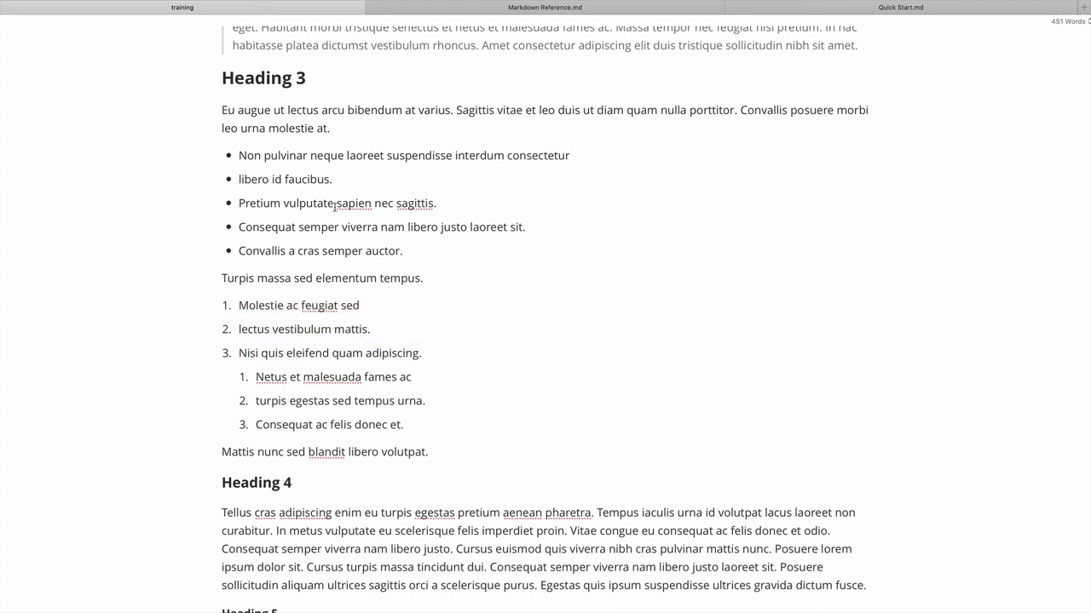
# Step: Split the third bullet under Heading 3 before "sapien" and indent "sapien nec sagittis." as a sub-bullet
pyautogui.click(335, 204)
pyautogui.press('Return')
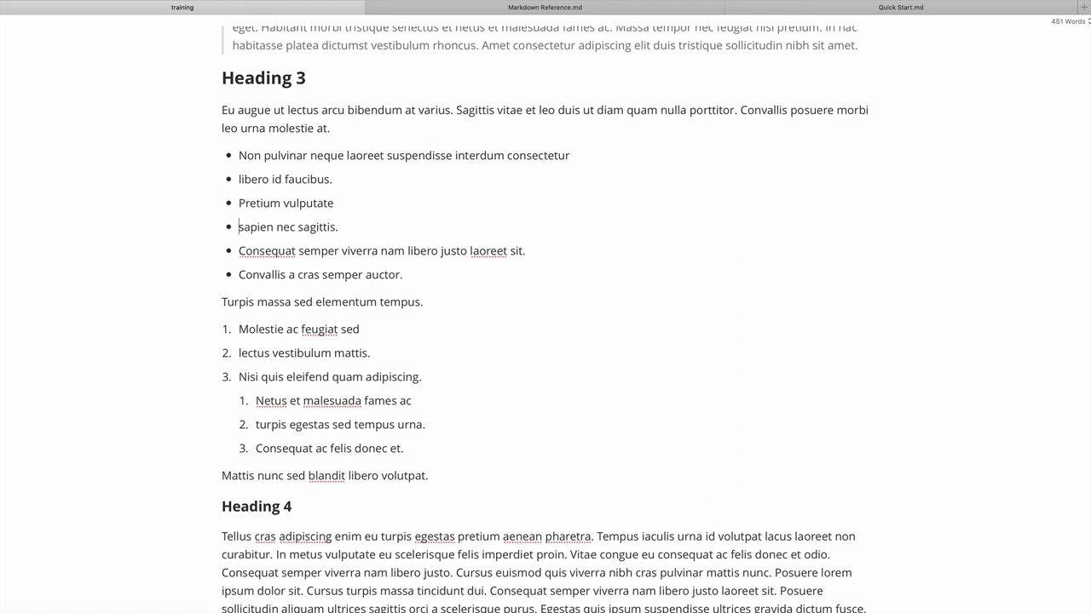
pyautogui.press('Tab')
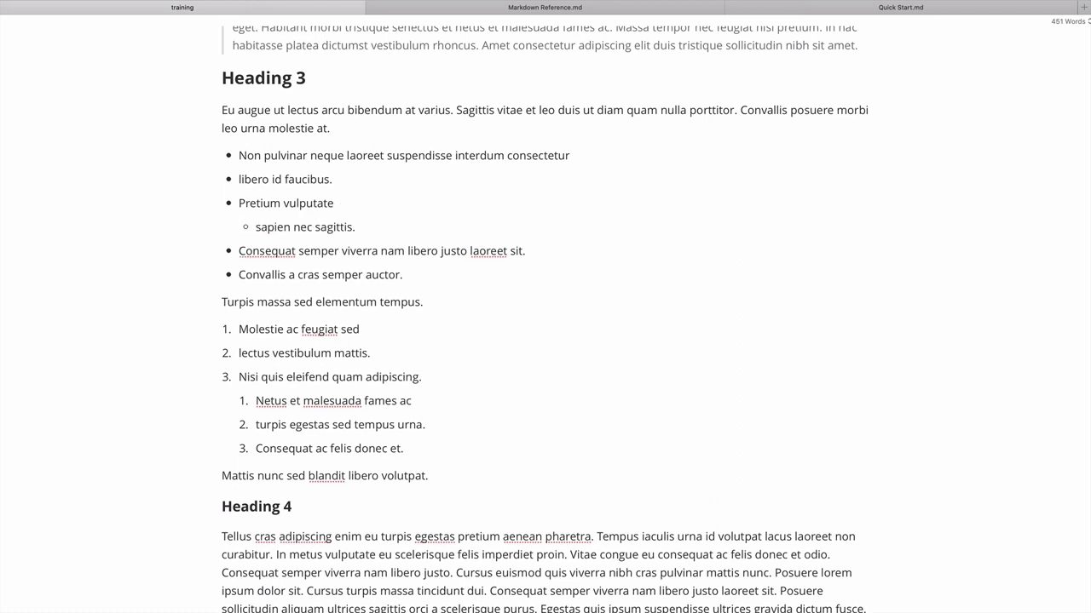
# Step: Divide the sub-bullet under "Pretium vulputate" into three separate sub-bullets: "sapien", "nec" and "sagittis."
pyautogui.click(300, 226)
pyautogui.press('Return')
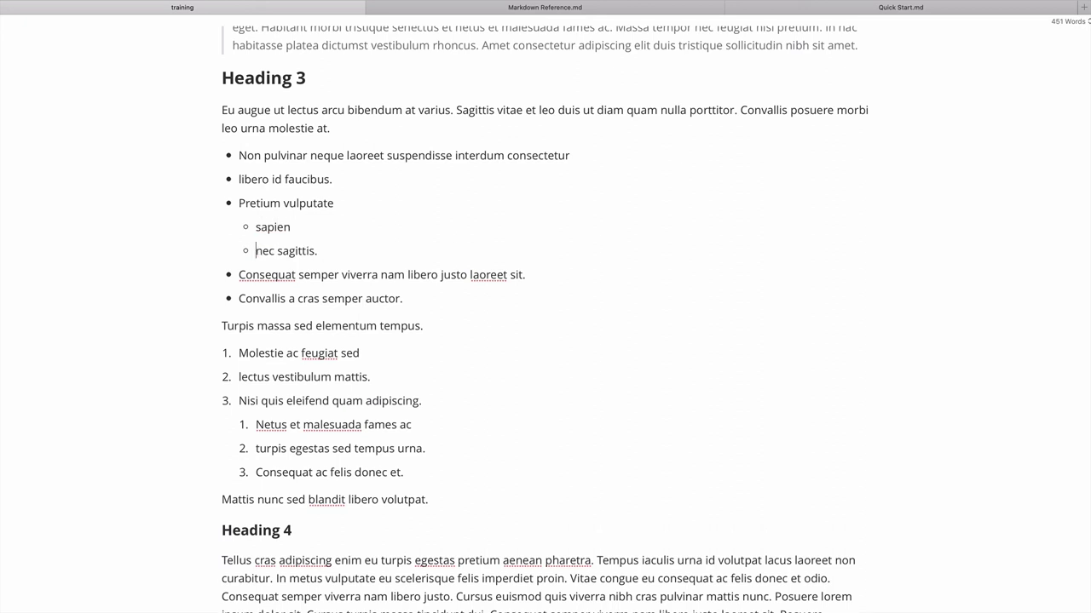
pyautogui.click(276, 250)
pyautogui.press('Return')
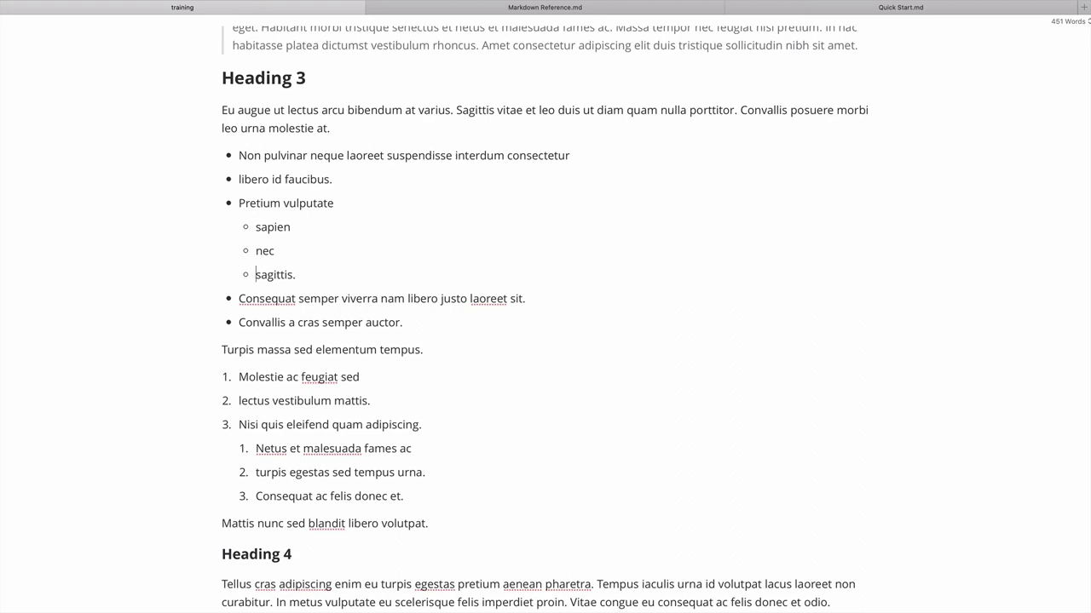
# Step: Review the training document's headings, block quote, and bulleted and numbered lists
pyautogui.scroll(-1, 545, 320)
pyautogui.scroll(1, 545, 319)
pyautogui.scroll(-1, 545, 319)
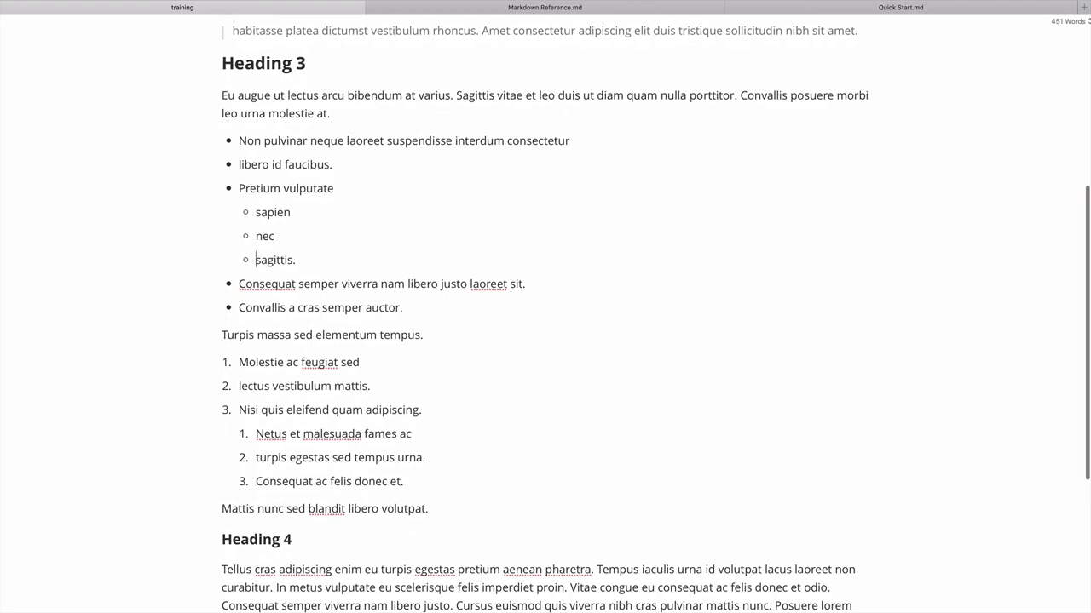
pyautogui.scroll(5, 545, 319)
pyautogui.scroll(-3, 545, 320)
pyautogui.scroll(-5, 546, 320)
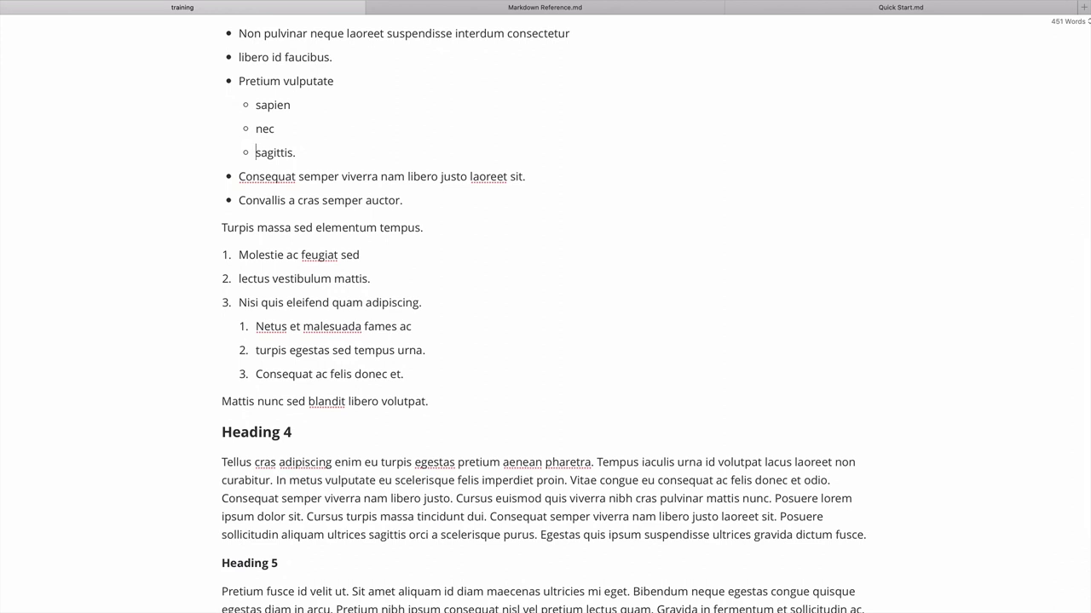
pyautogui.scroll(1, 545, 320)
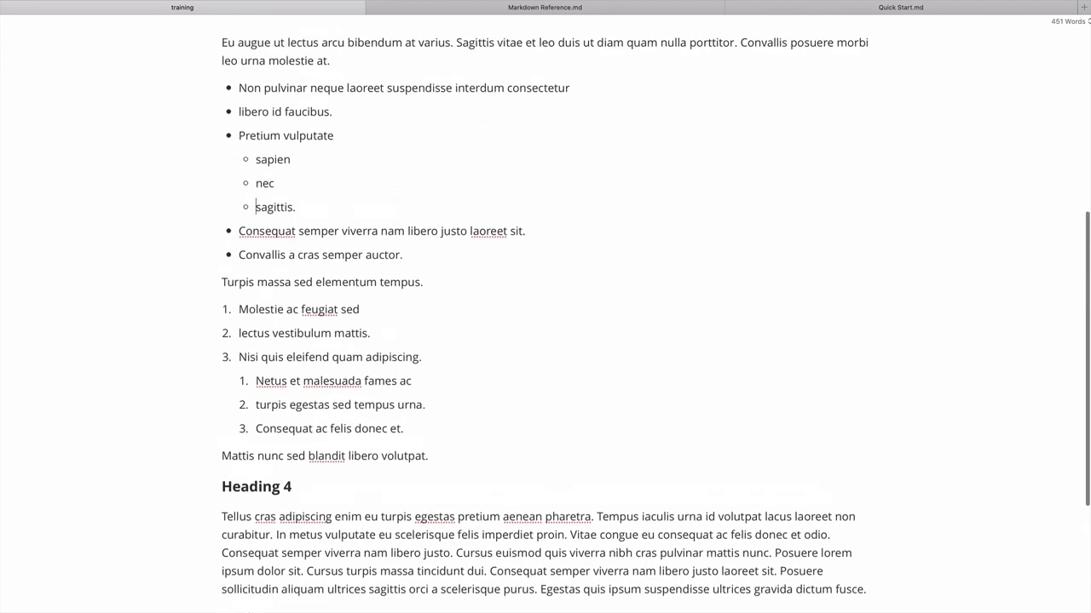
pyautogui.scroll(2, 546, 320)
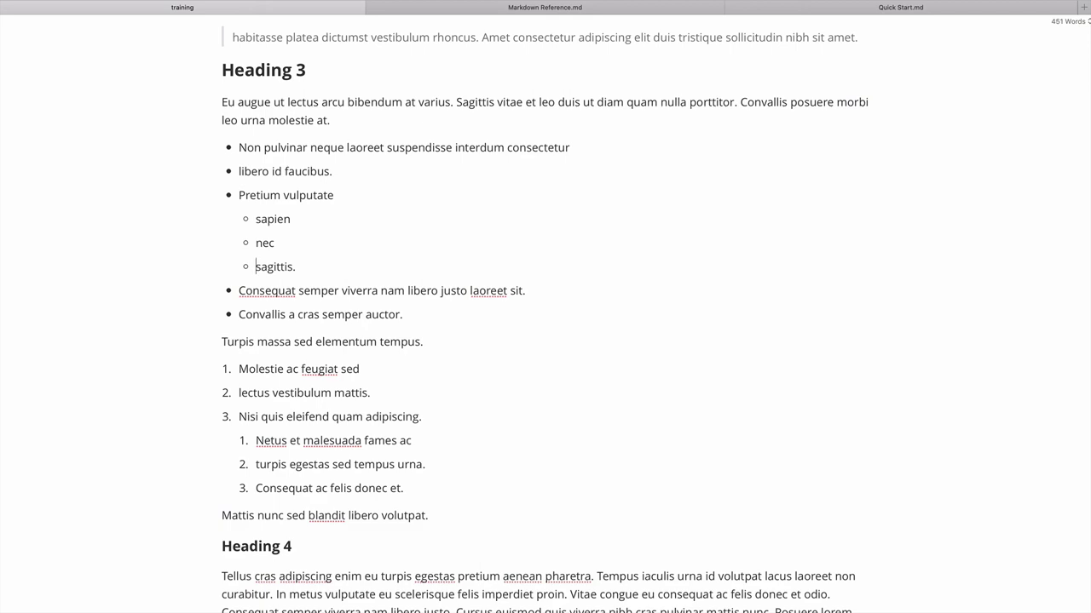
pyautogui.scroll(-5, 545, 315)
pyautogui.scroll(10, 545, 316)
pyautogui.scroll(-3, 545, 316)
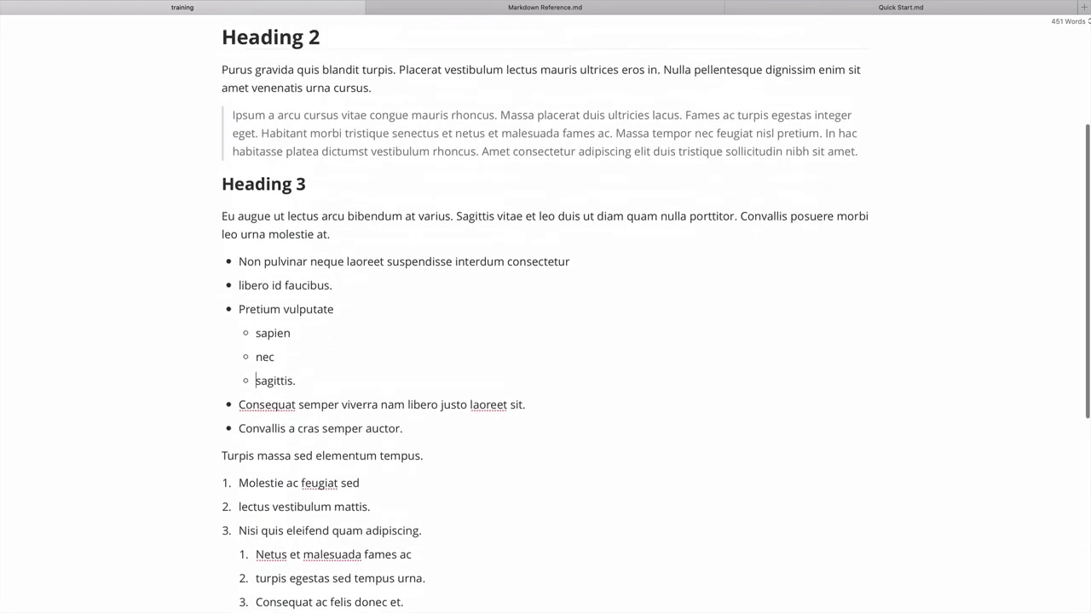
pyautogui.scroll(3, 545, 315)
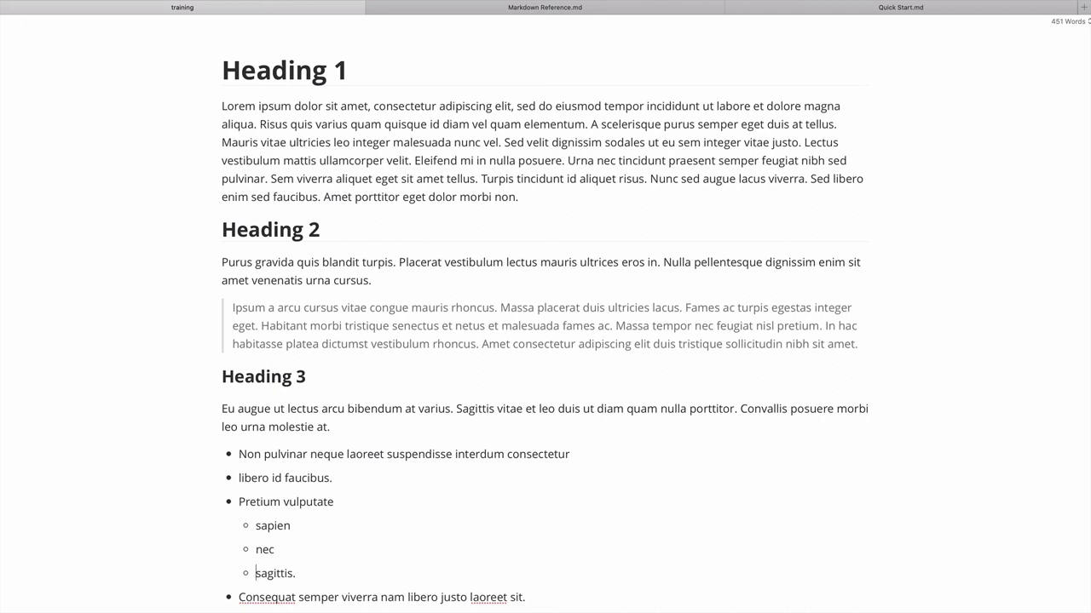
# Step: Consult the Task List section of Markdown Reference.md and return to the training document
pyautogui.click(551, 14)
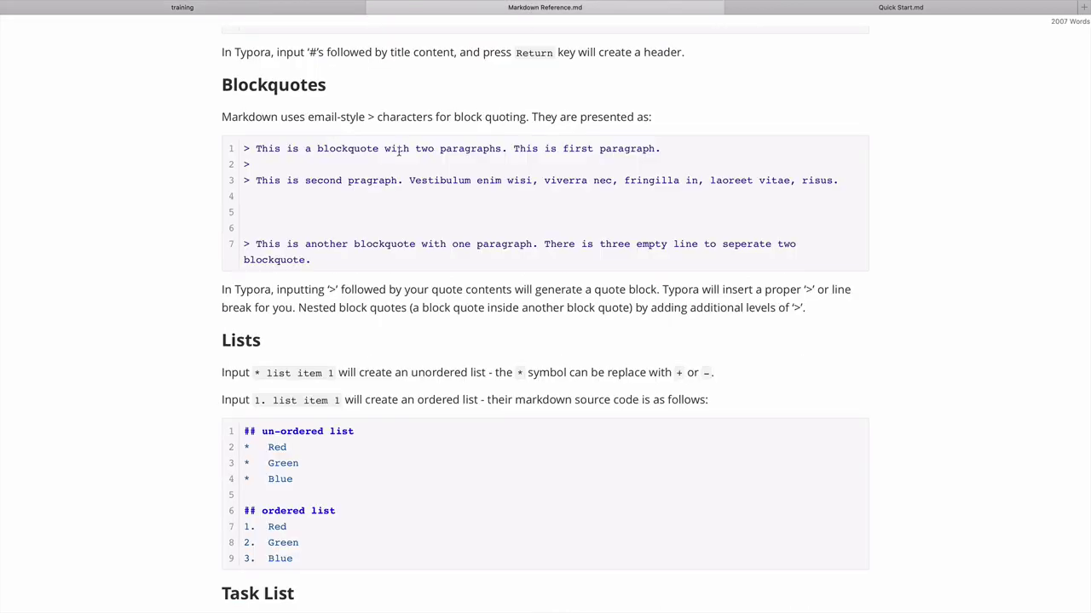
pyautogui.scroll(-10, 292, 212)
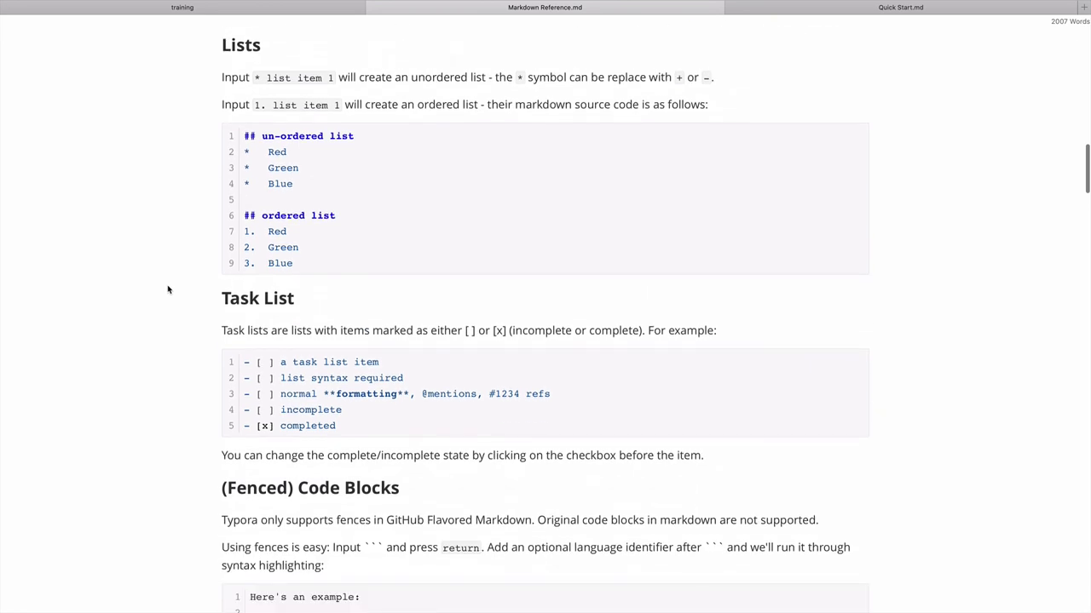
pyautogui.scroll(-1, 168, 289)
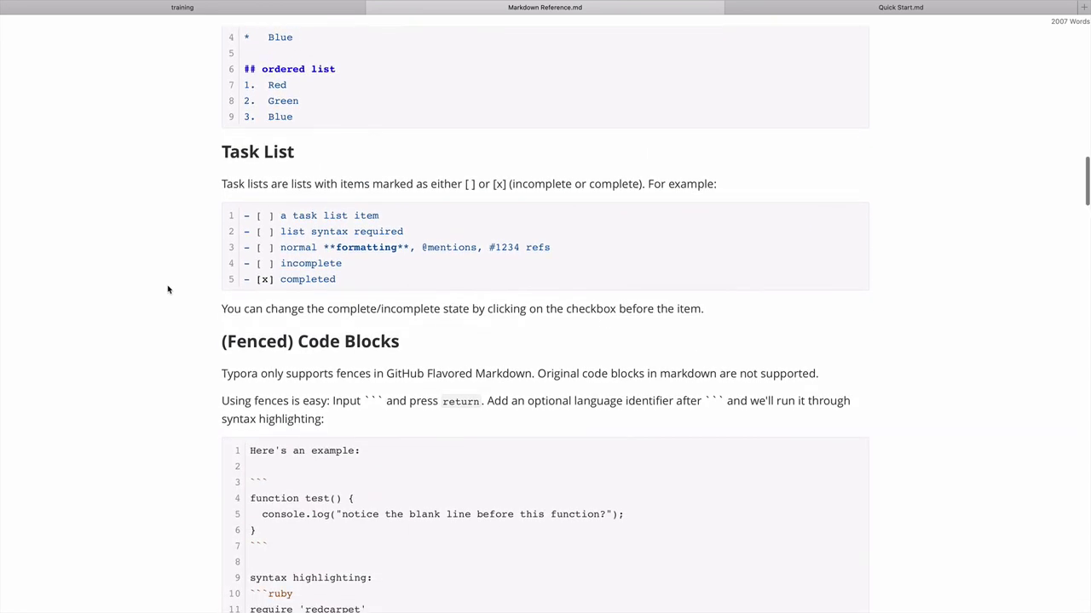
pyautogui.click(175, 5)
pyautogui.click(98, 99)
pyautogui.click(167, 8)
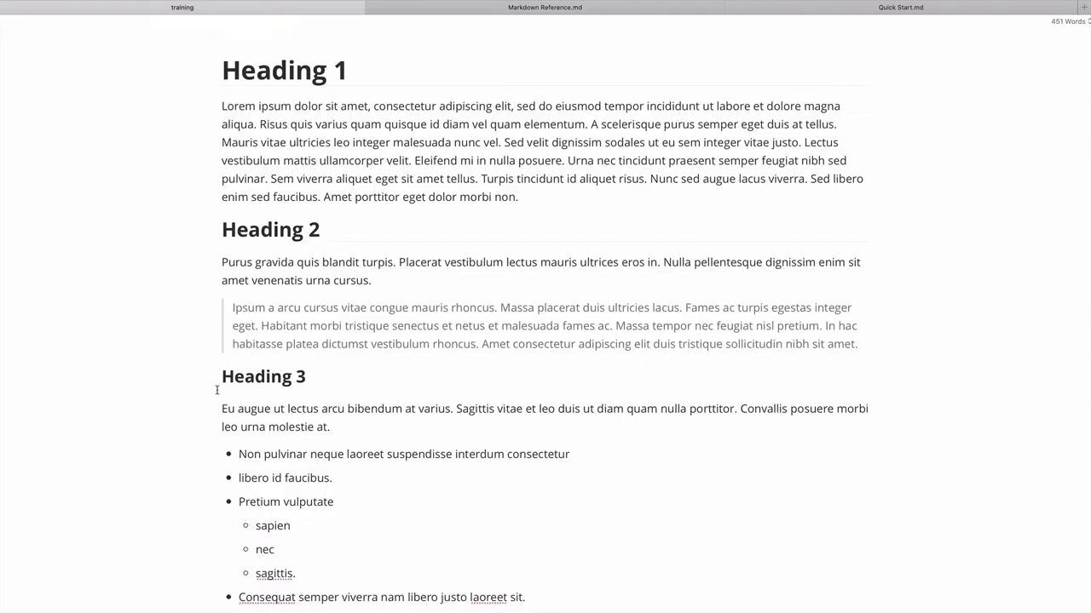
# Step: Split the Heading 4 paragraph after "curabitur." and insert "[]" in front of "In metus vulputate"
pyautogui.scroll(-8, 218, 388)
pyautogui.scroll(-5, 216, 390)
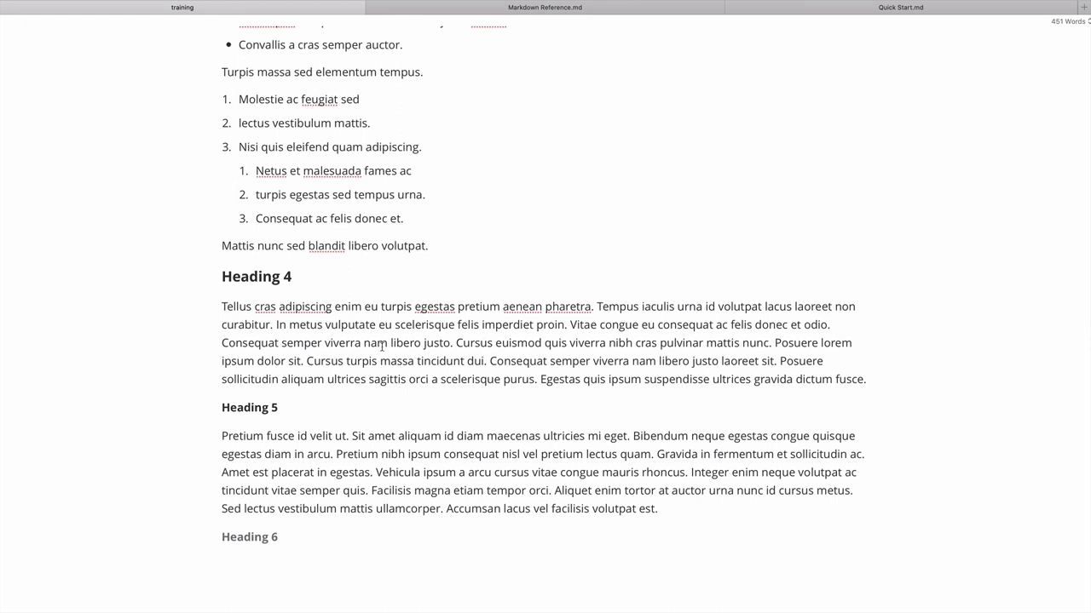
pyautogui.click(273, 325)
pyautogui.press('Return')
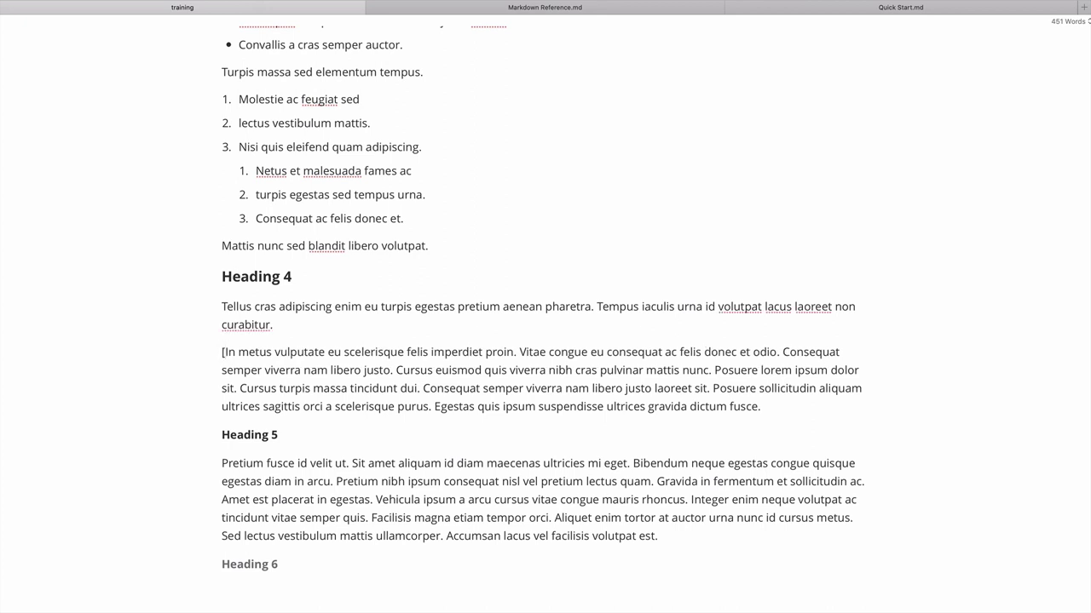
pyautogui.write('[')
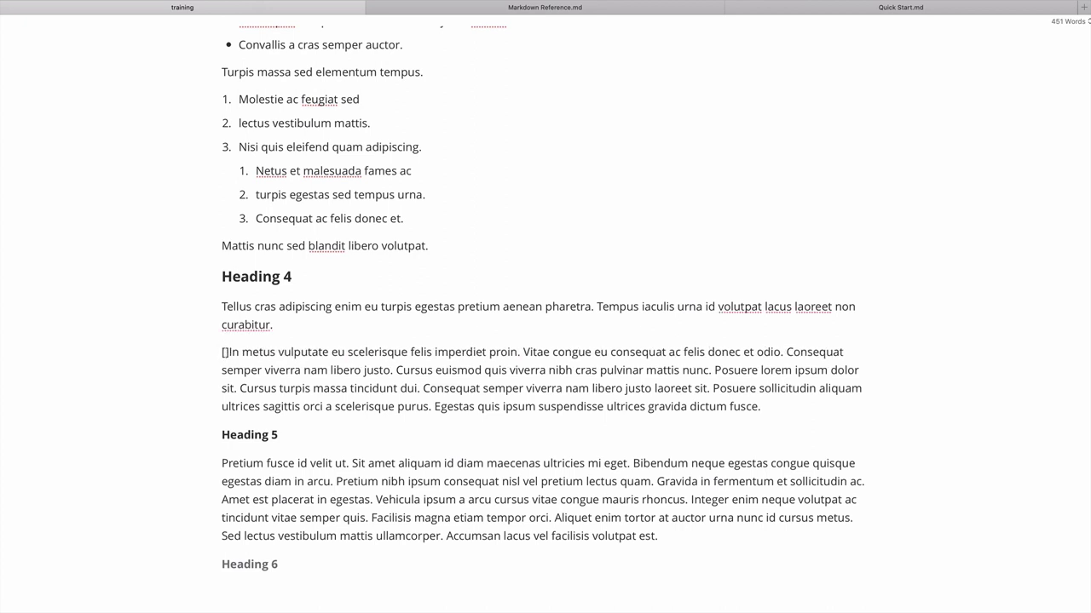
pyautogui.write('-')
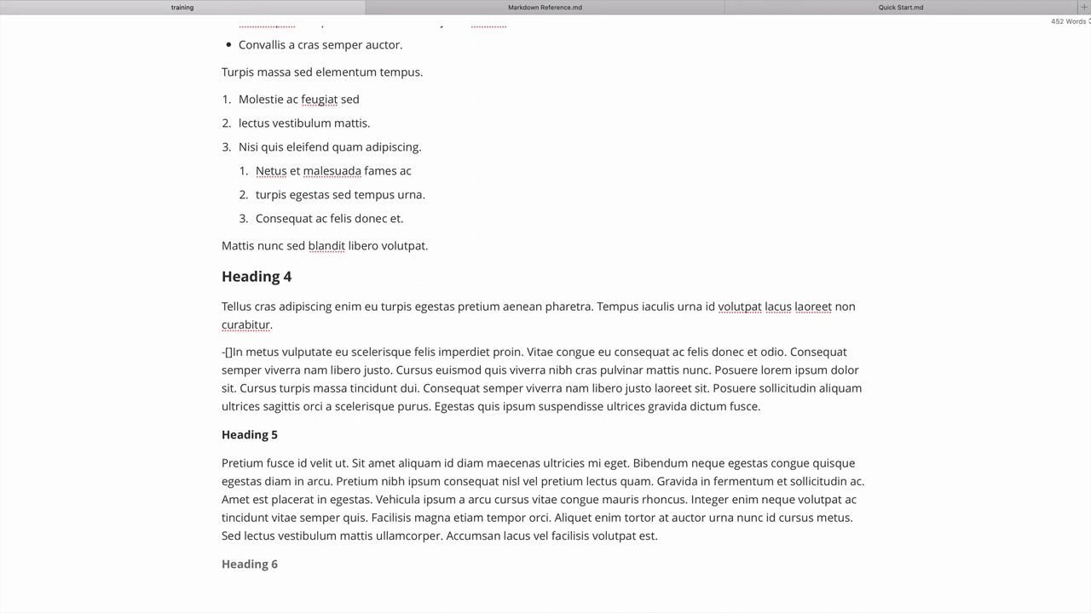
pyautogui.press('BackSpace')
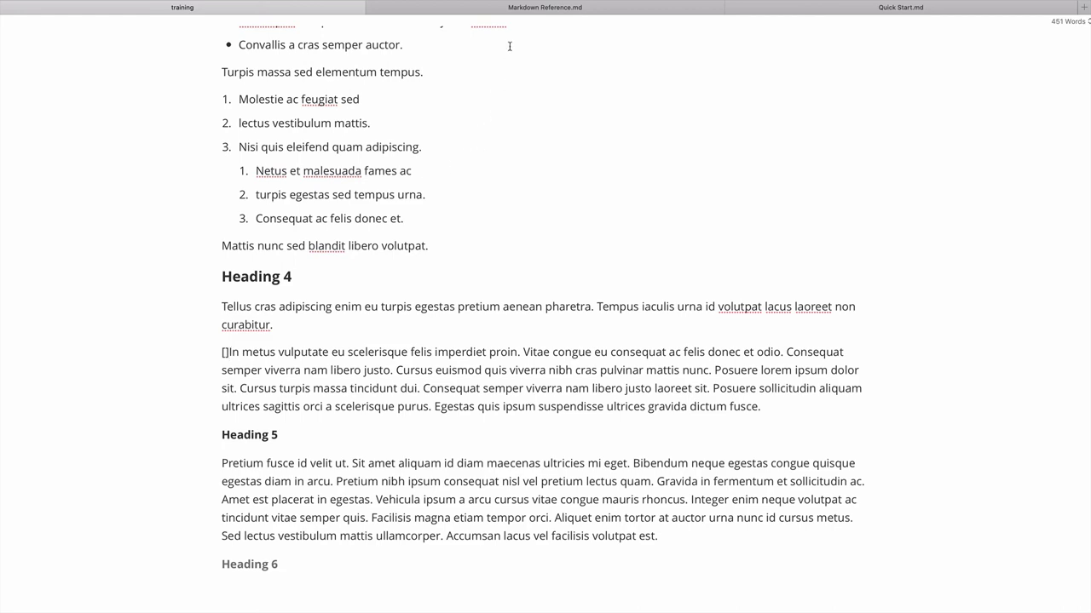
# Step: Check the Task List syntax in Markdown Reference.md and try "- []" as the marker before "In metus vulputate"
pyautogui.click(508, 8)
pyautogui.scroll(-1, 275, 229)
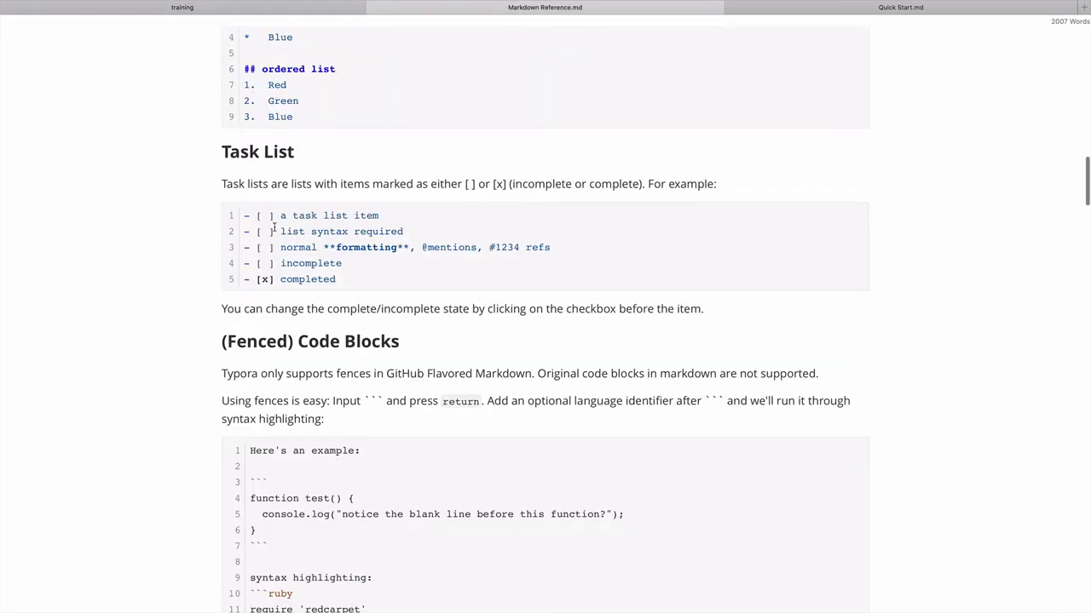
pyautogui.click(254, 10)
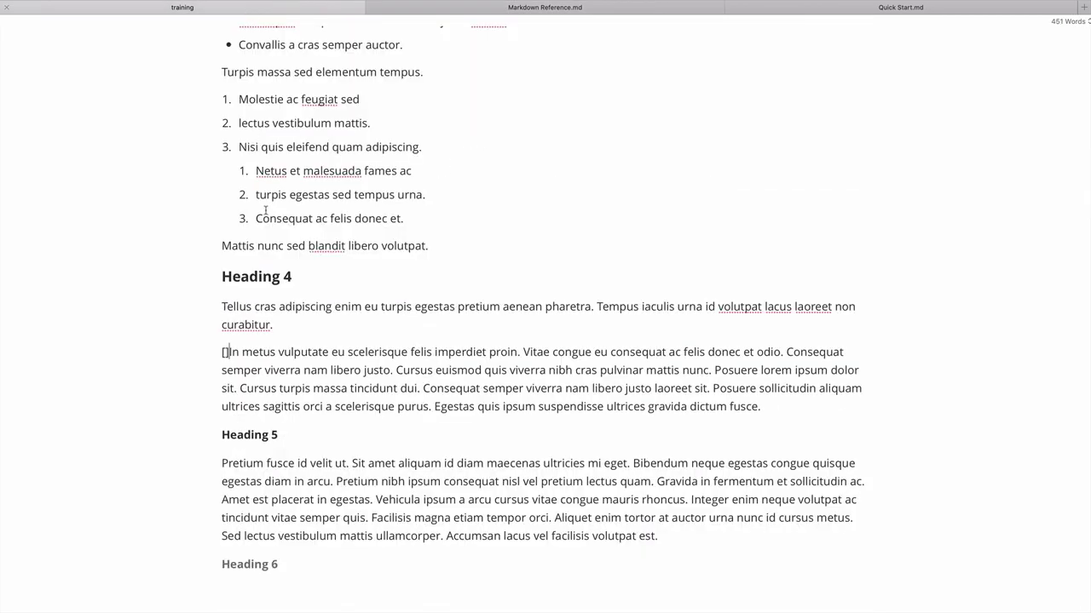
pyautogui.press('Delete')
pyautogui.write('-')
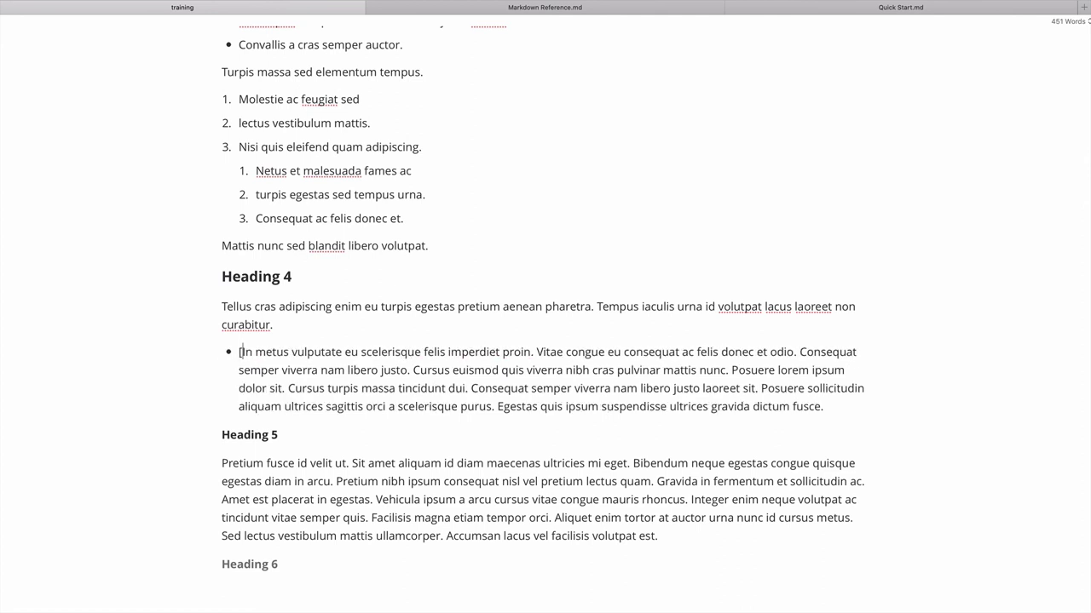
pyautogui.write(' [')
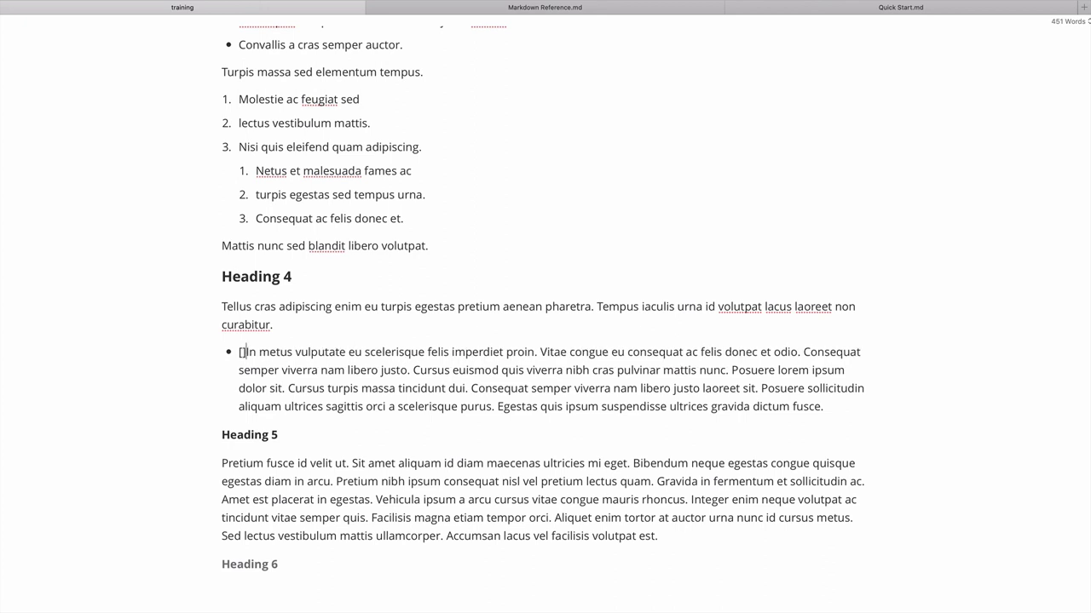
pyautogui.write(']')
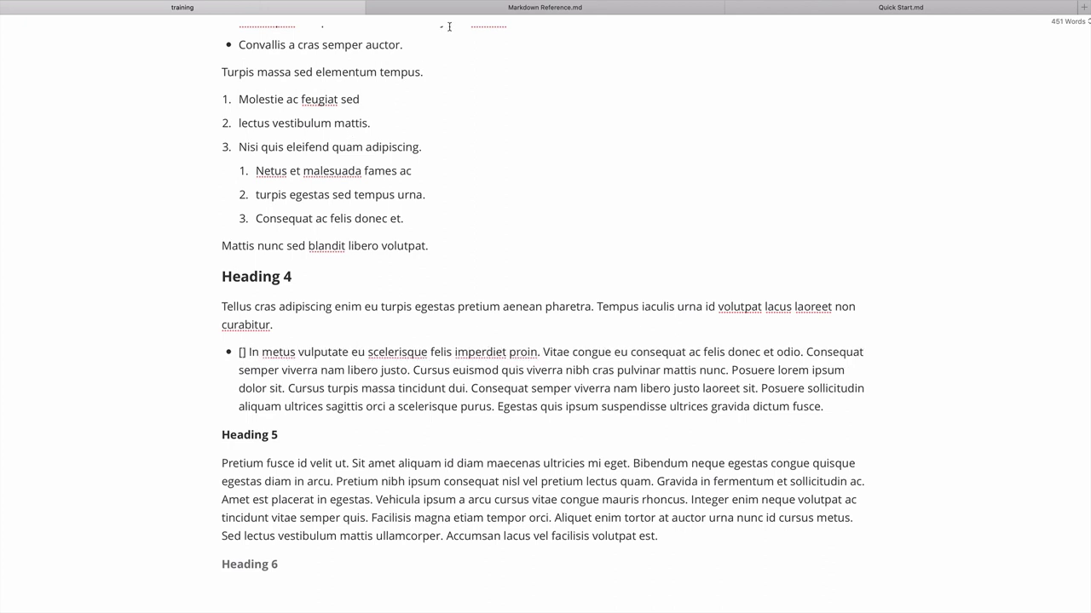
# Step: Recheck the Task List example in Markdown Reference.md and turn the "In metus vulputate" paragraph into an unchecked task item with "- [ ]"
pyautogui.click(455, 12)
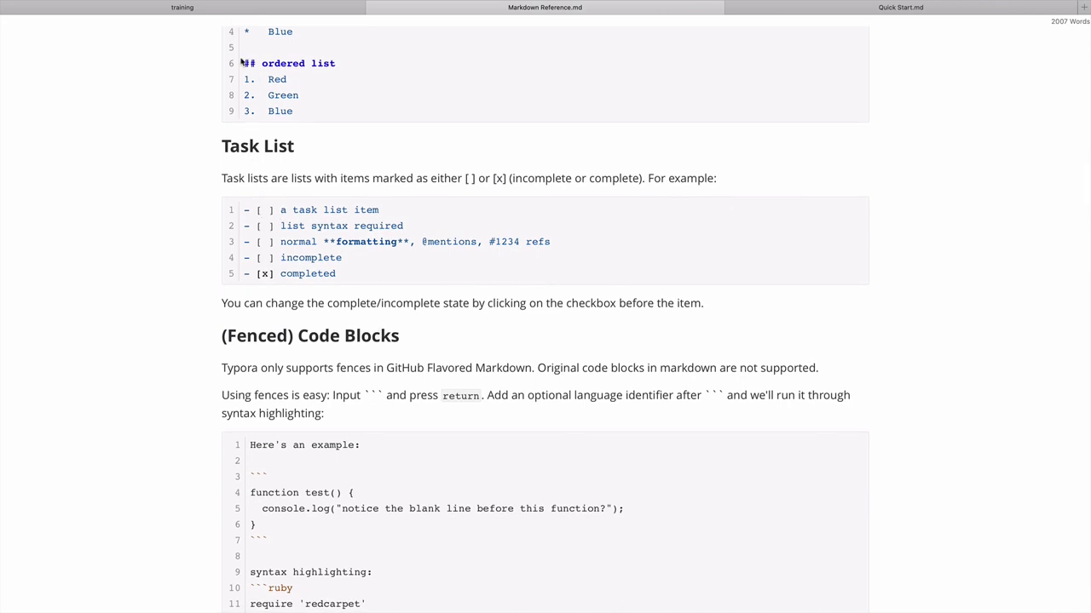
pyautogui.click(207, 7)
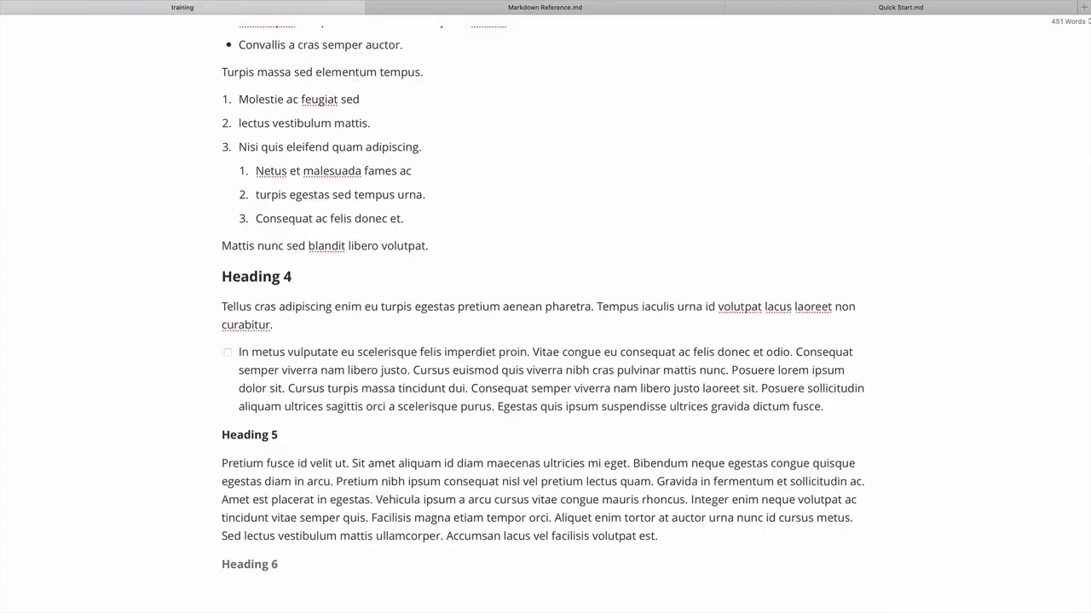
pyautogui.press('BackSpace')
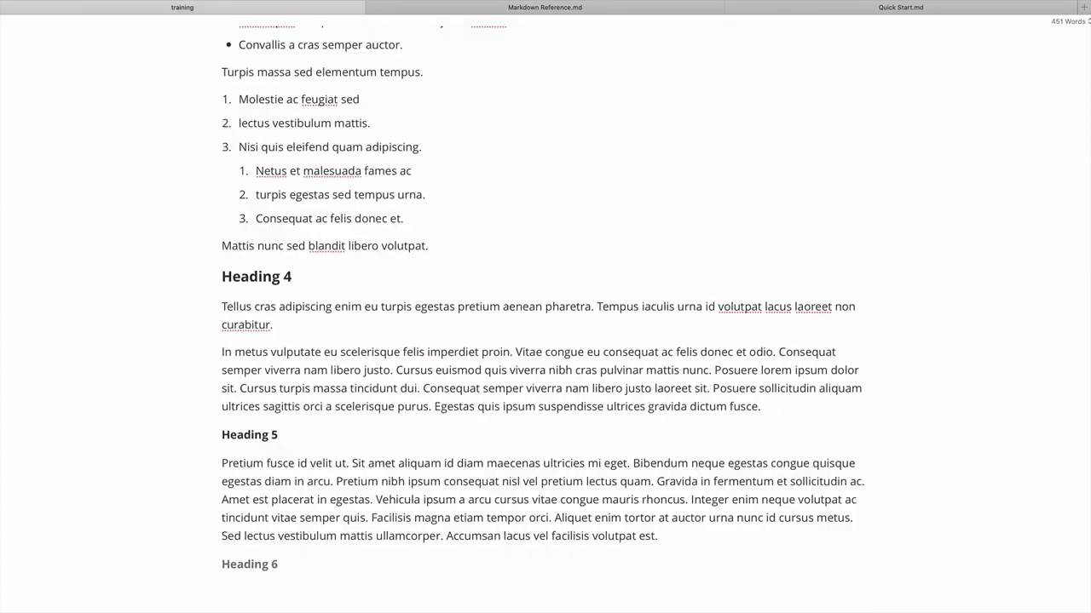
pyautogui.write('- ')
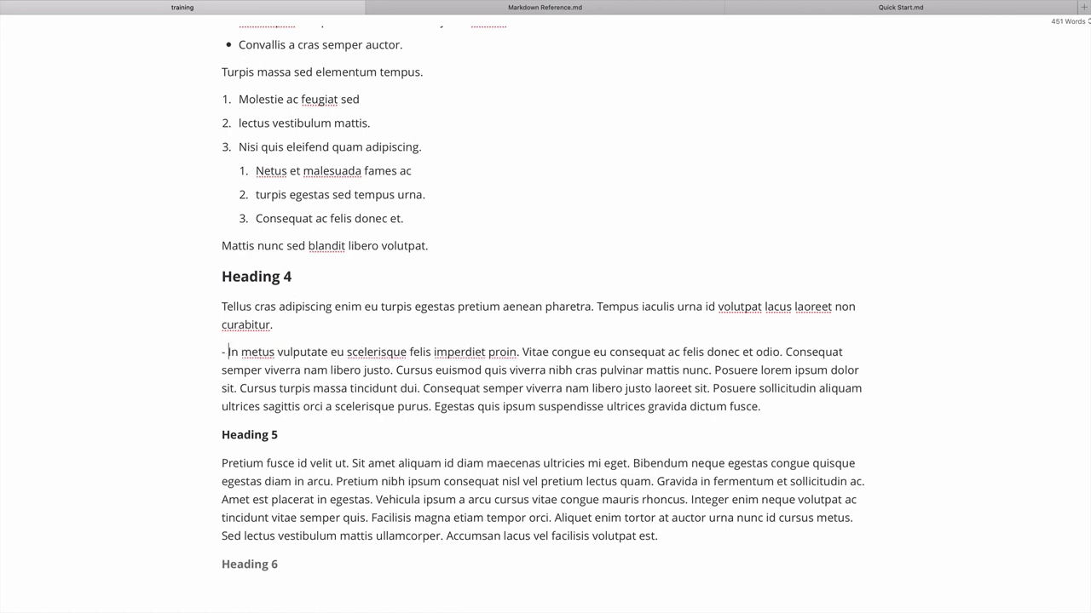
pyautogui.write('[')
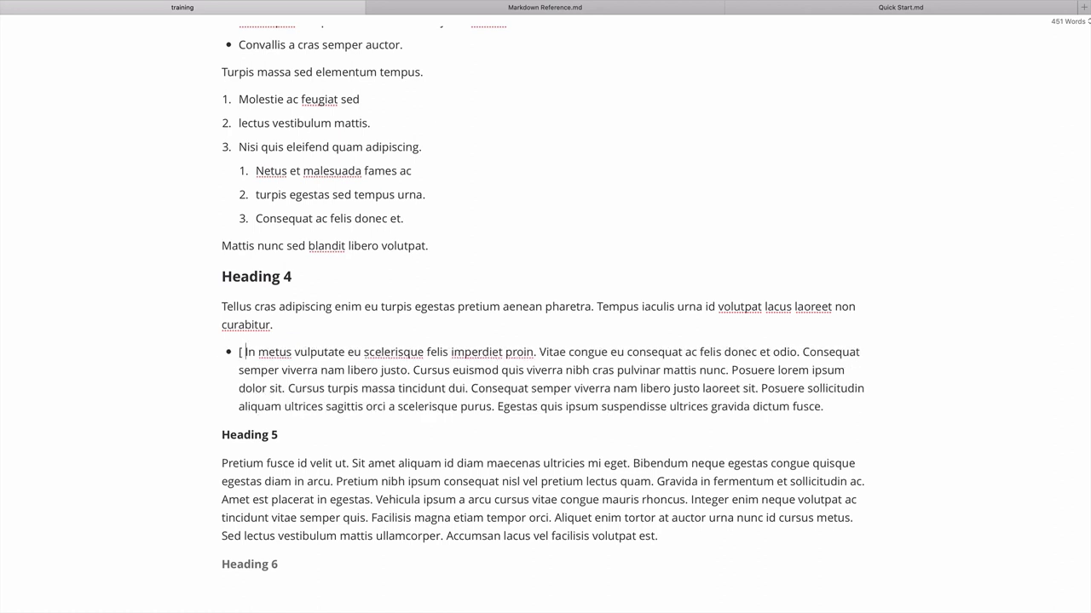
pyautogui.write(' ]')
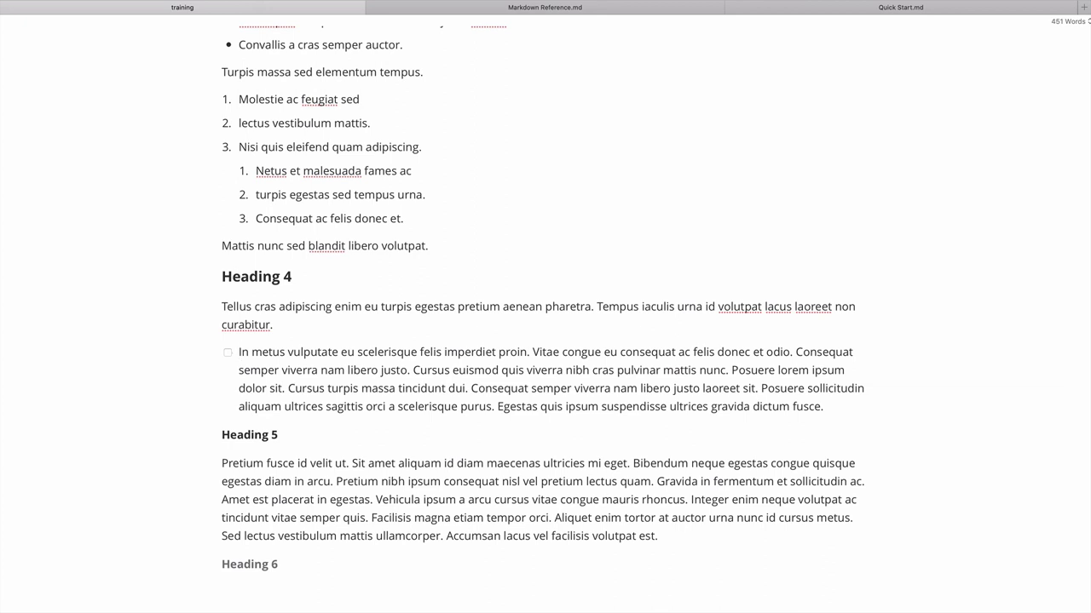
# Step: Tick the checkbox of the "In metus vulputate" task item and toggle it back to unchecked
pyautogui.click(446, 351)
pyautogui.click(228, 355)
pyautogui.press('super+d')
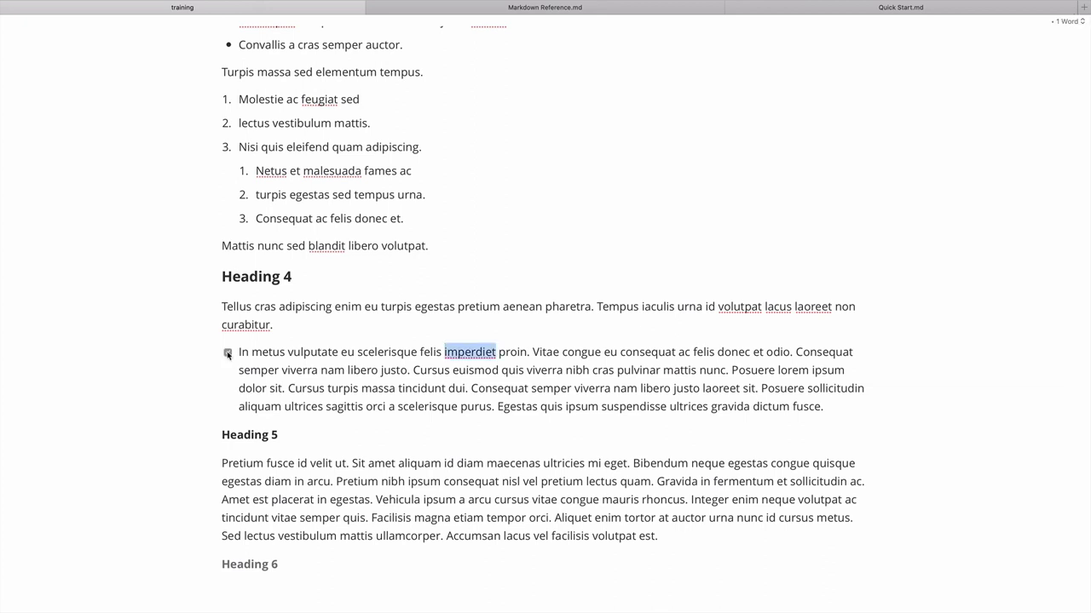
pyautogui.click(376, 352)
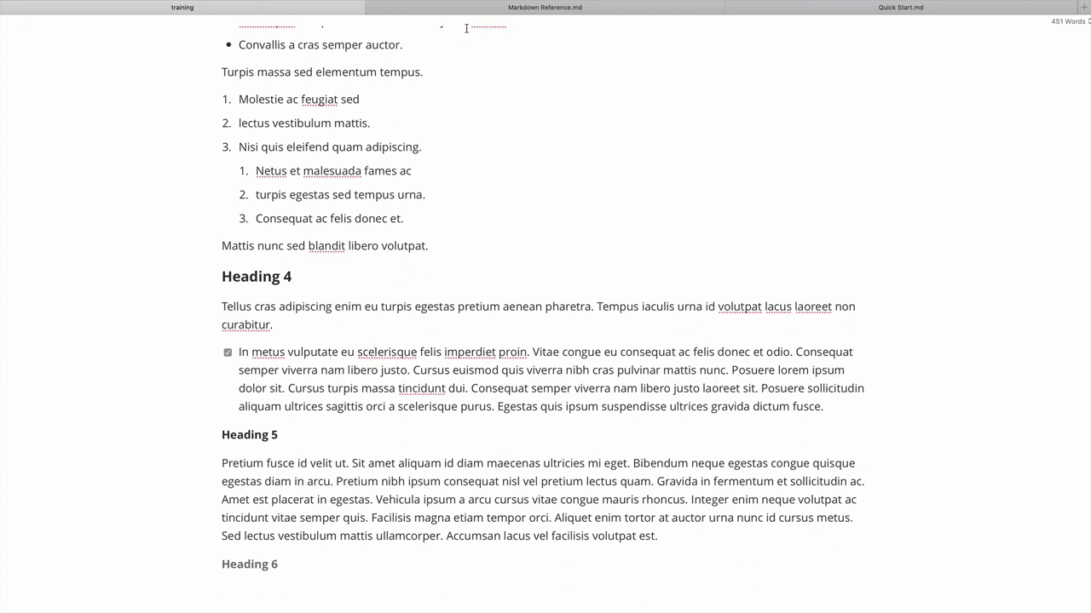
pyautogui.click(230, 353)
pyautogui.click(230, 353)
pyautogui.click(230, 353)
pyautogui.click(230, 353)
pyautogui.click(228, 353)
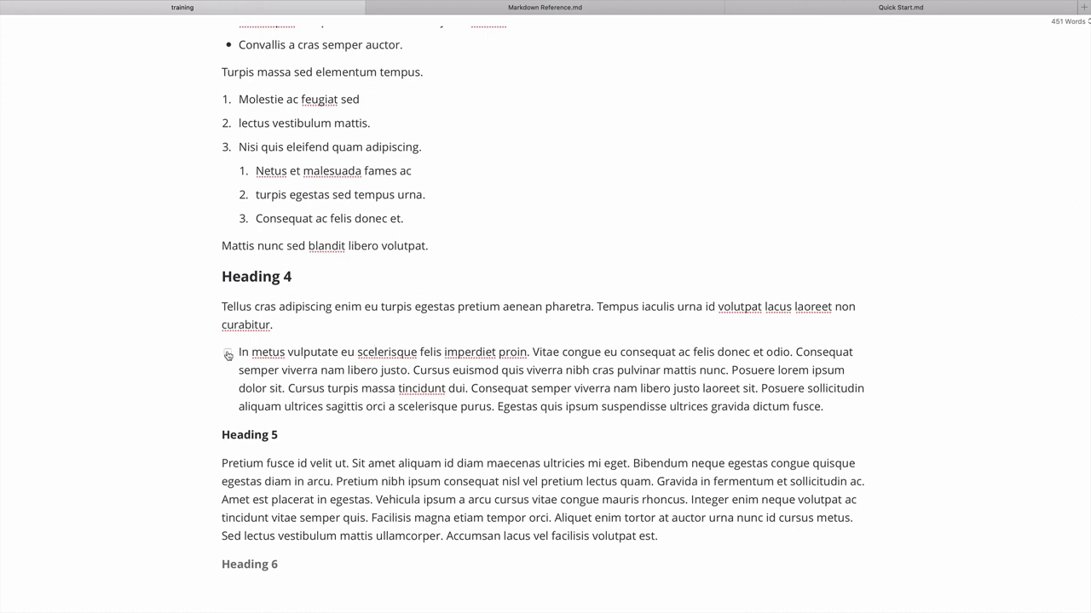
# Step: Split the long task item into separate tasks after "In metus vulputate eu" and after "scelerisque felis imperdiet proin."
pyautogui.click(359, 352)
pyautogui.press('Return')
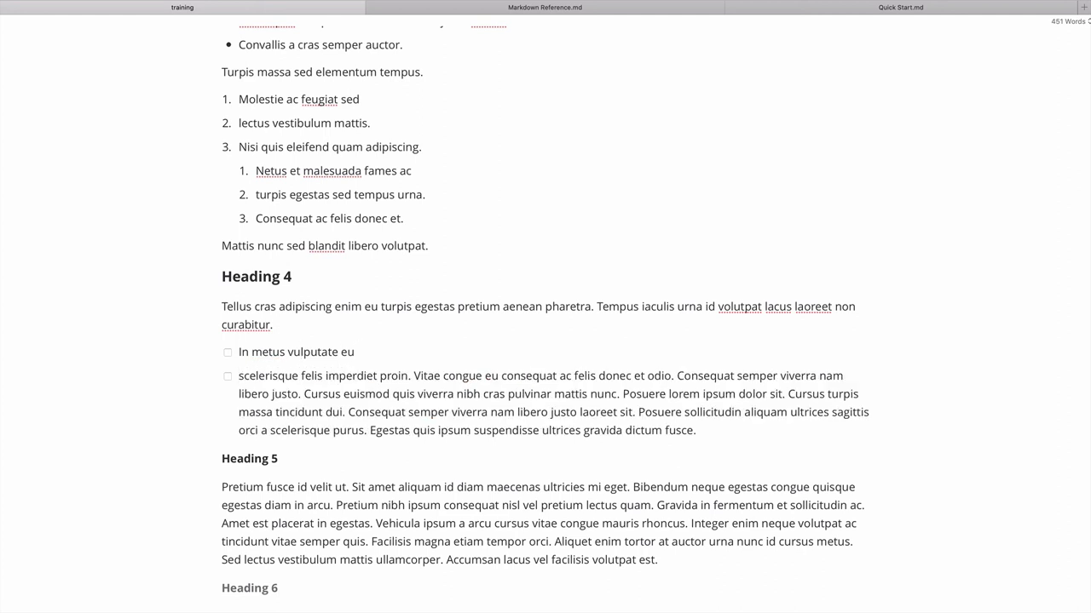
pyautogui.hotkey('shift', 'alt', 'Right')
pyautogui.hotkey('shift', 'alt', 'Right')
pyautogui.hotkey('shift', 'alt', 'Right')
pyautogui.hotkey('shift', 'alt', 'Right')
pyautogui.press('Right')
pyautogui.press('Return')
# Step: End the third task after "donec et odio." and turn the remaining text from "Consequat semper" into a plain paragraph
pyautogui.press('Right')
pyautogui.press('Right')
pyautogui.press('Right')
pyautogui.press('Right')
pyautogui.press('Right')
pyautogui.press('Right')
pyautogui.press('Right')
pyautogui.press('Right')
pyautogui.press('Right')
pyautogui.press('Right')
pyautogui.press('Right')
pyautogui.press('Right')
pyautogui.press('Right')
pyautogui.press('Right')
pyautogui.press('Right')
pyautogui.press('Right')
pyautogui.press('Right')
pyautogui.press('Right')
pyautogui.press('Right')
pyautogui.press('Right')
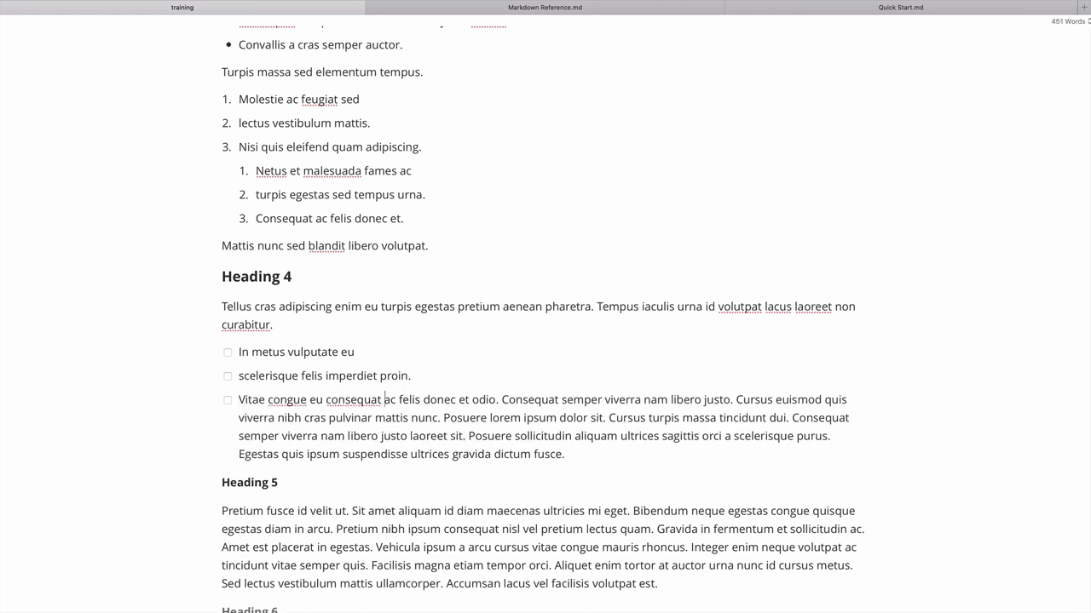
pyautogui.press('Return')
pyautogui.press('Return')
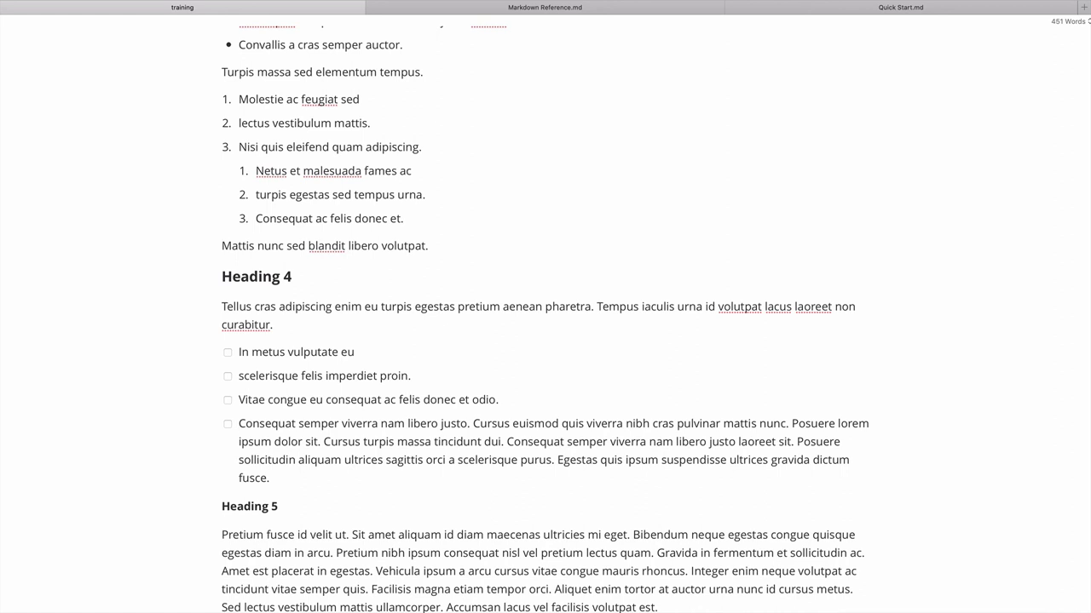
pyautogui.press('BackSpace')
pyautogui.press('BackSpace')
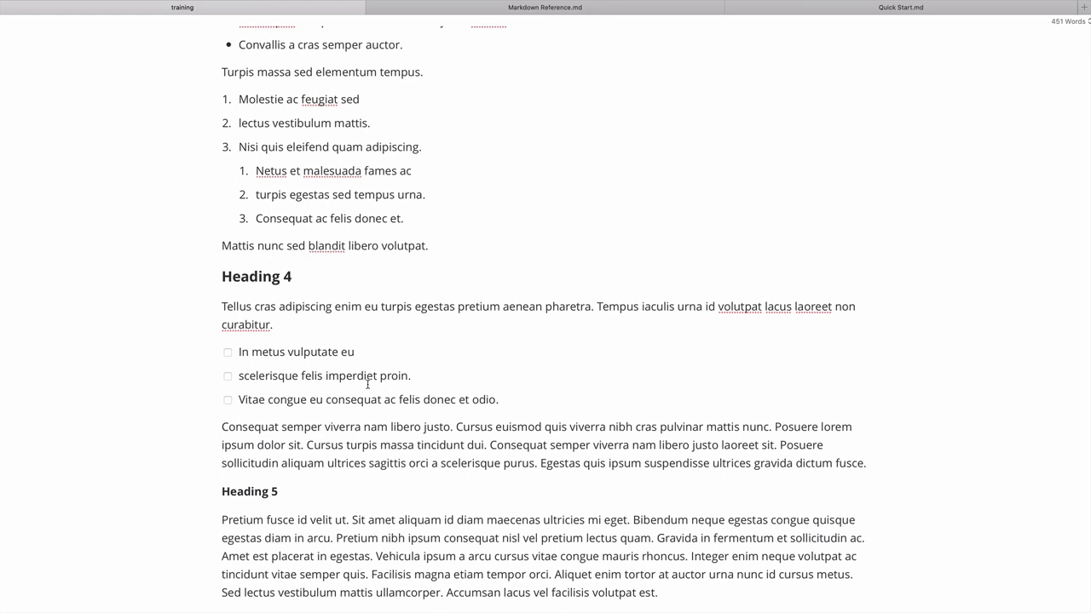
# Step: Mark the "scelerisque felis imperdiet proin." task as completed and check its Markdown in source code mode
pyautogui.click(228, 376)
pyautogui.press('super+slash')
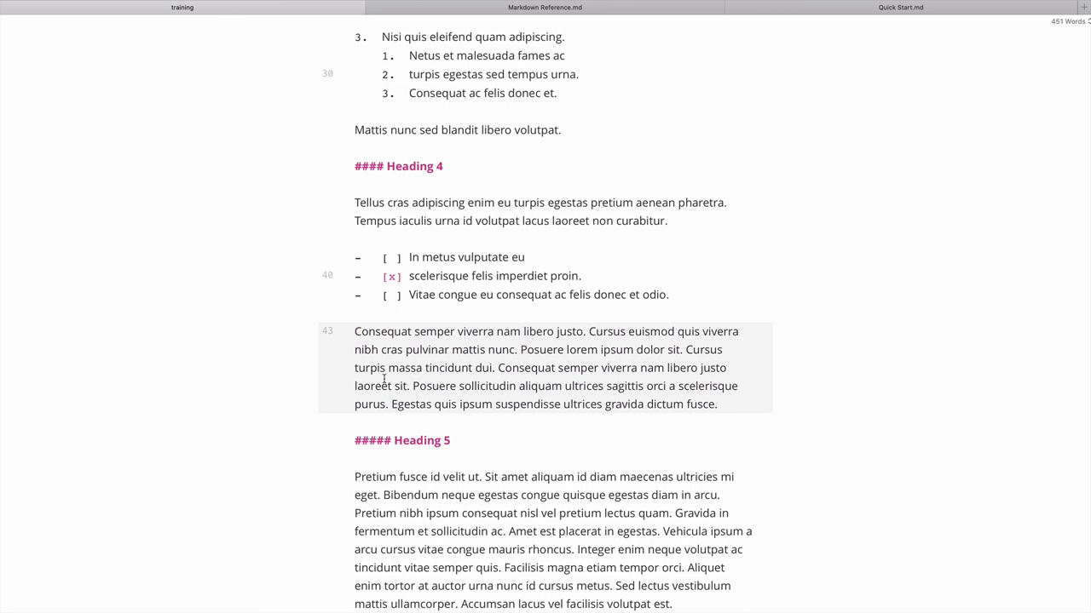
pyautogui.press('super+slash')
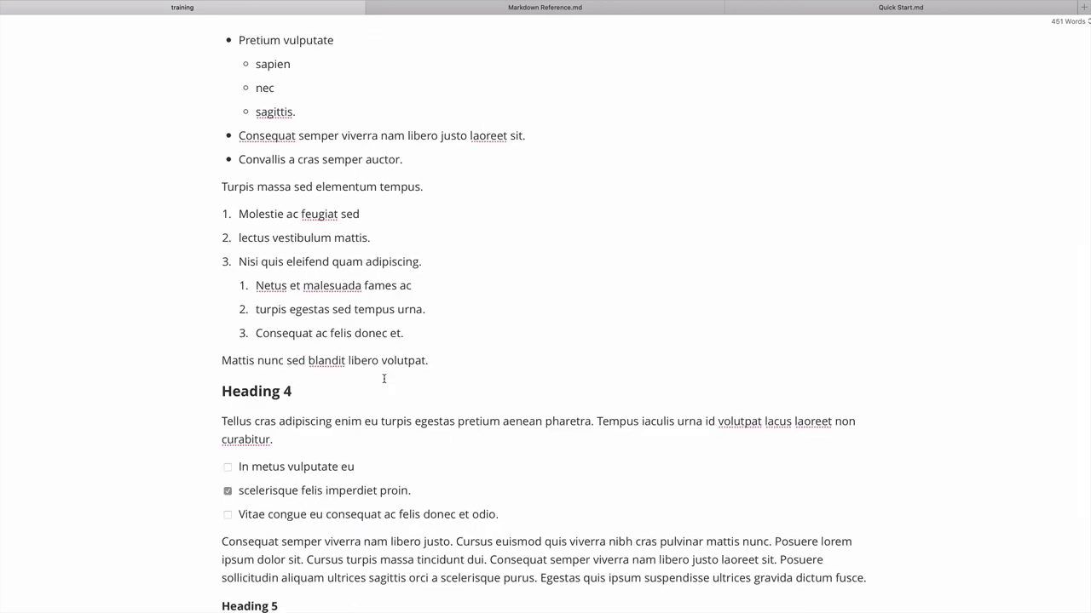
# Step: Consult the (Fenced) Code Blocks section of Markdown Reference.md and return to the training document
pyautogui.scroll(-1, 384, 378)
pyautogui.scroll(-5, 384, 378)
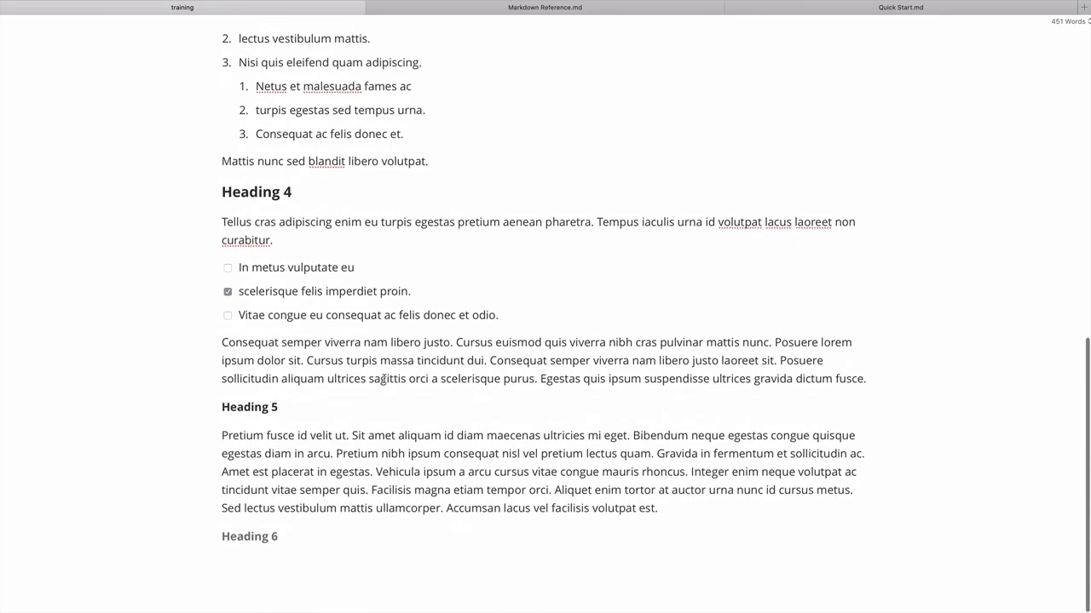
pyautogui.click(537, 8)
pyautogui.scroll(-3, 514, 247)
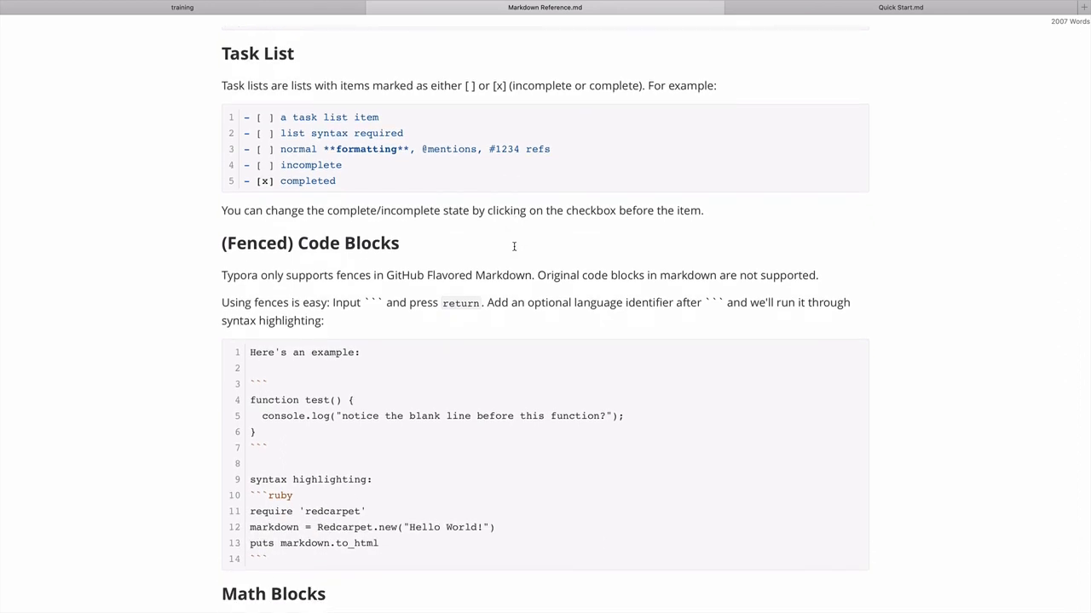
pyautogui.scroll(-2, 514, 247)
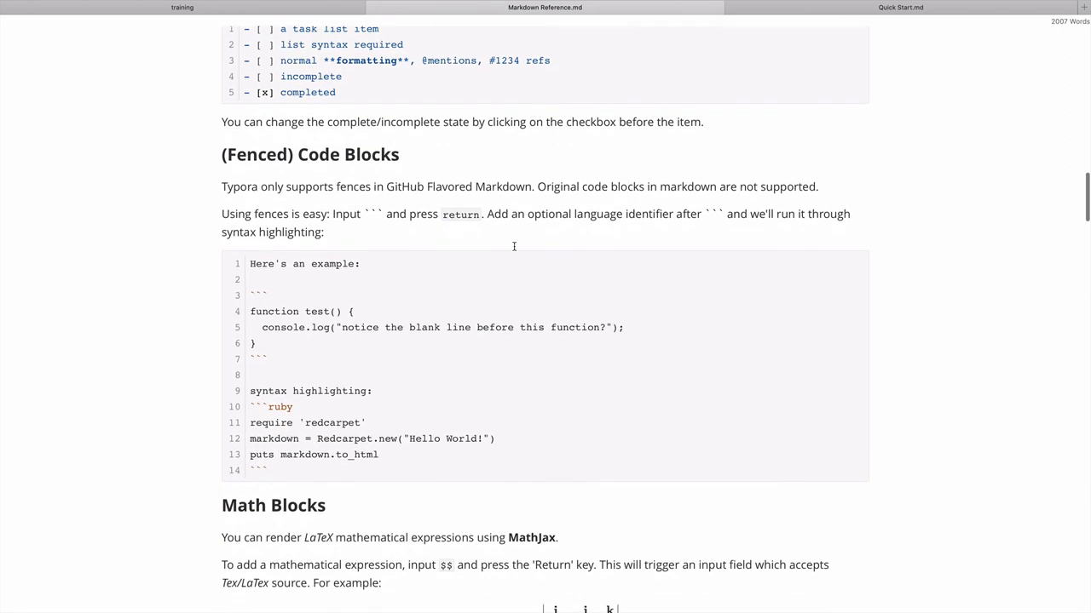
pyautogui.click(197, 12)
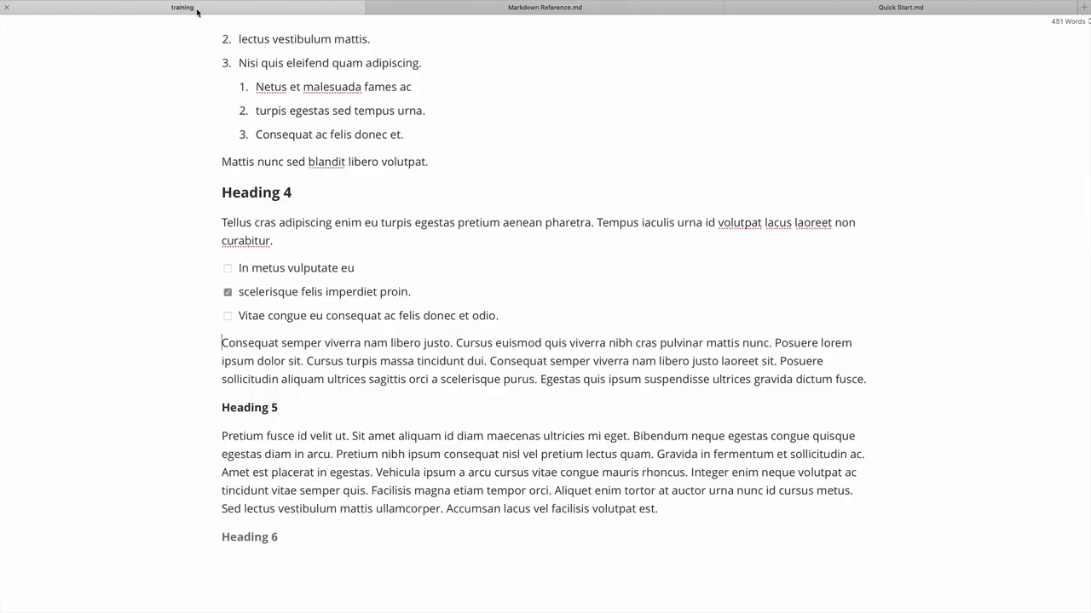
# Step: Split the paragraph after "Consequat semper viverra nam libero justo." and start inline code with "<p>" on an empty line below it
pyautogui.click(455, 344)
pyautogui.press('Return')
pyautogui.press('Return')
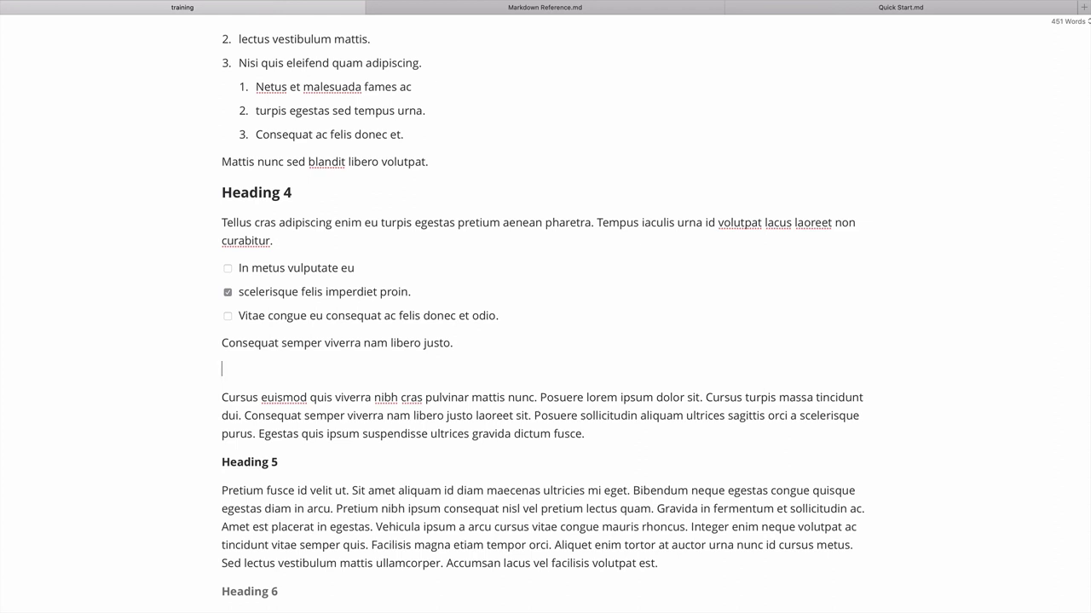
pyautogui.write('`<>')
pyautogui.press('Left')
pyautogui.write('p')
pyautogui.press('BackSpace')
pyautogui.press('Right')
pyautogui.press('Right')
# Step: Try "lorem" and then the abbreviation ".lp1" as the filler text after the "<p>" tag
pyautogui.write('lorem')
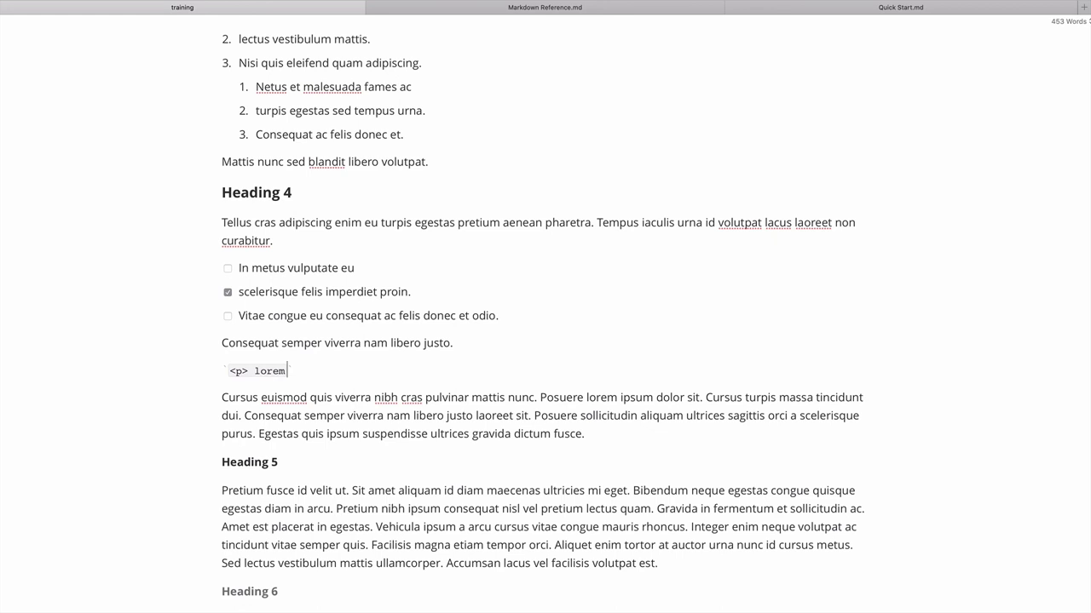
pyautogui.write('ip')
pyautogui.press('BackSpace')
pyautogui.press('BackSpace')
pyautogui.press('BackSpace')
pyautogui.press('BackSpace')
pyautogui.press('BackSpace')
pyautogui.press('BackSpace')
pyautogui.press('BackSpace')
pyautogui.write('.lpl')
# Step: Look up the filler text abbreviations in Typinator by searching for "lore", then close its window
pyautogui.press('ctrl+alt+super+t')
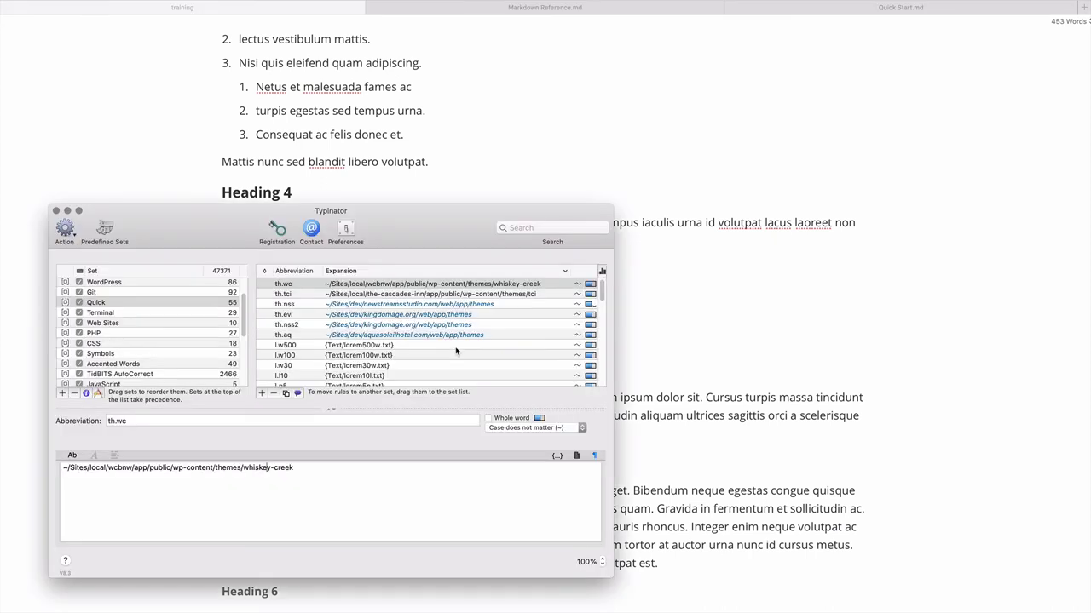
pyautogui.click(547, 235)
pyautogui.write('lore')
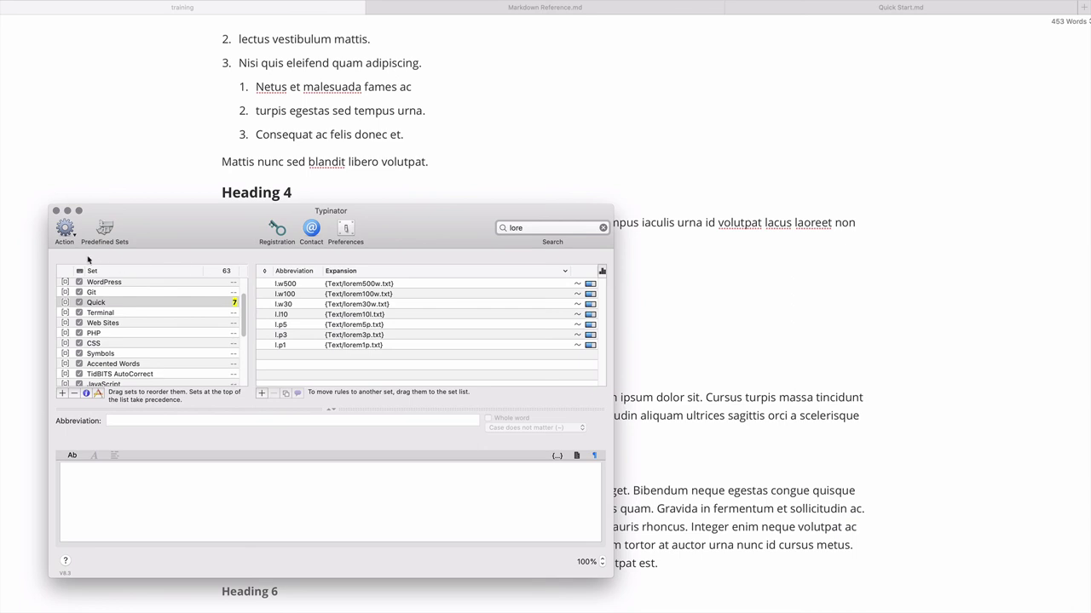
pyautogui.click(56, 211)
# Step: Replace ".lp1" in the inline code with the expansion of the "l.w100" abbreviation and close it with "</p>"
pyautogui.press('BackSpace')
pyautogui.press('BackSpace')
pyautogui.press('BackSpace')
pyautogui.press('BackSpace')
pyautogui.press('BackSpace')
pyautogui.press('BackSpace')
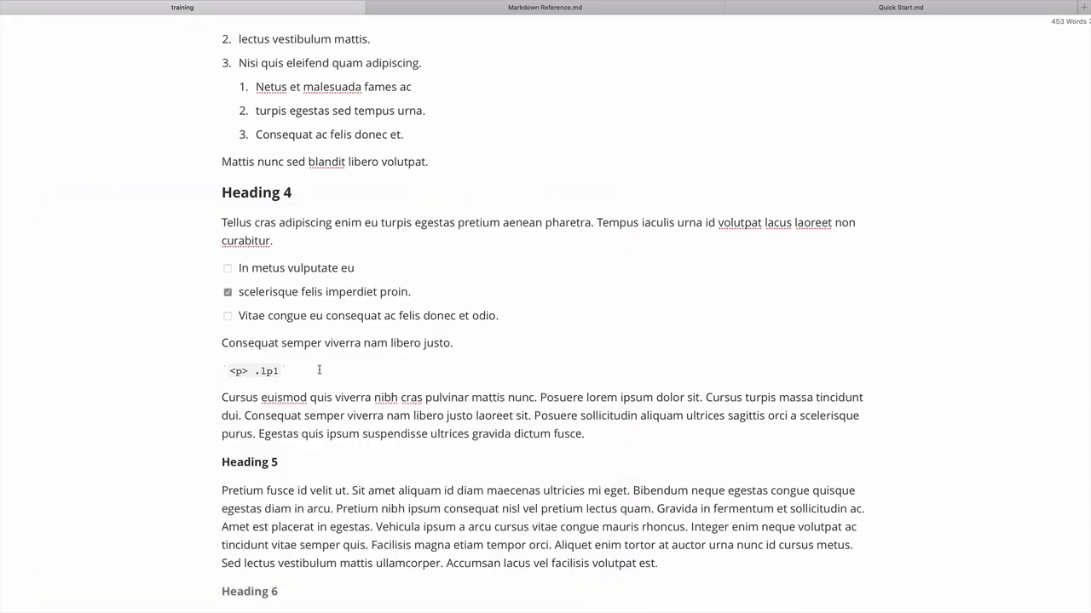
pyautogui.press('BackSpace')
pyautogui.write('l.wl00')
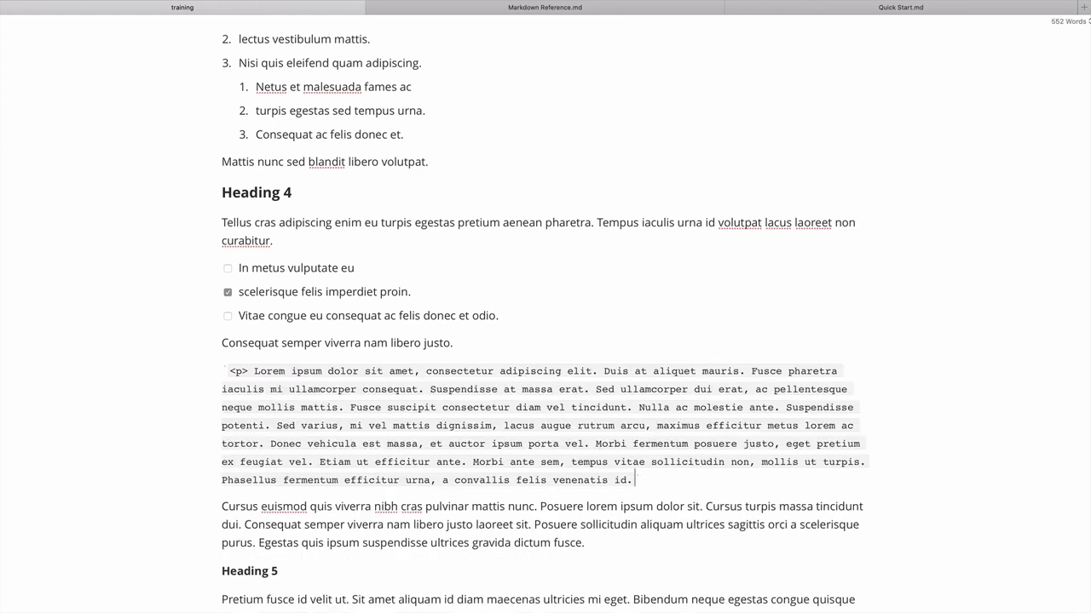
pyautogui.write('</p>')
# Step: Insert a fenced php code block below the inline code containing an unnamed function () with the line echo "hello!";
pyautogui.click(693, 474)
pyautogui.scroll(-4, 511, 273)
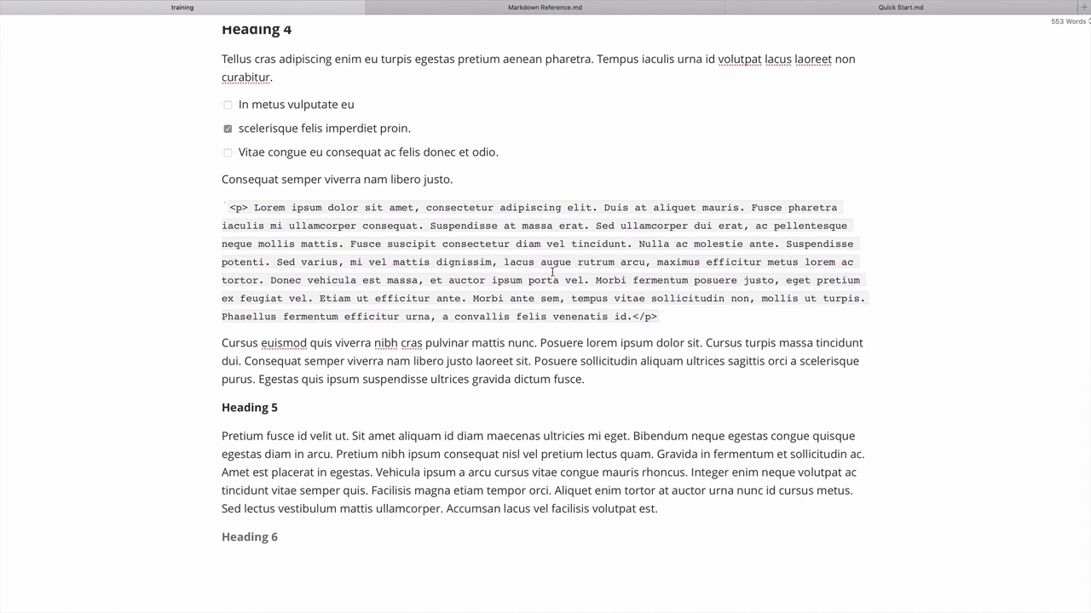
pyautogui.press('Return')
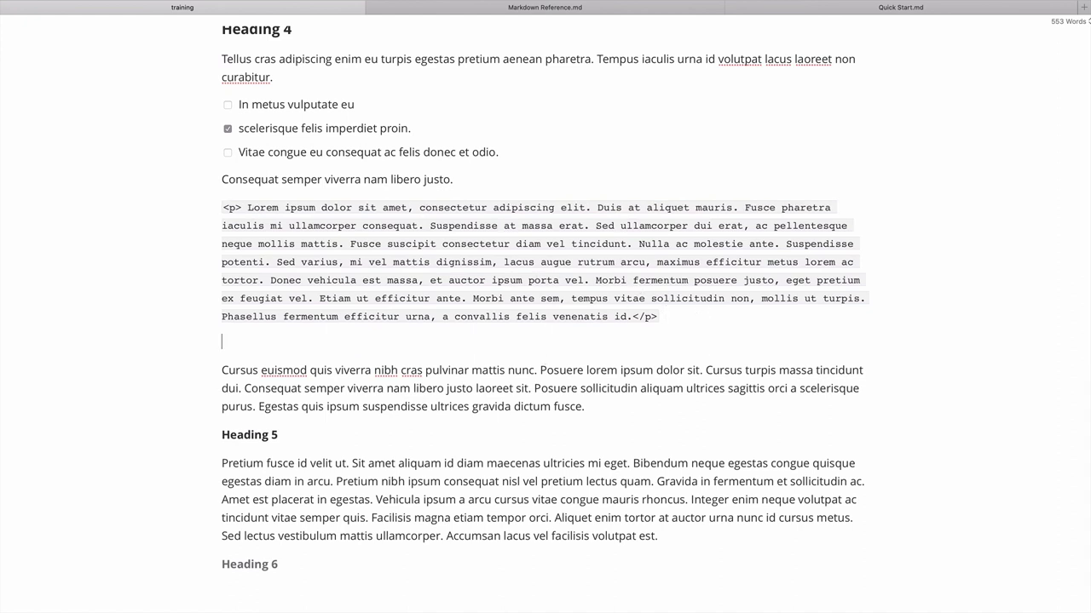
pyautogui.write('```php')
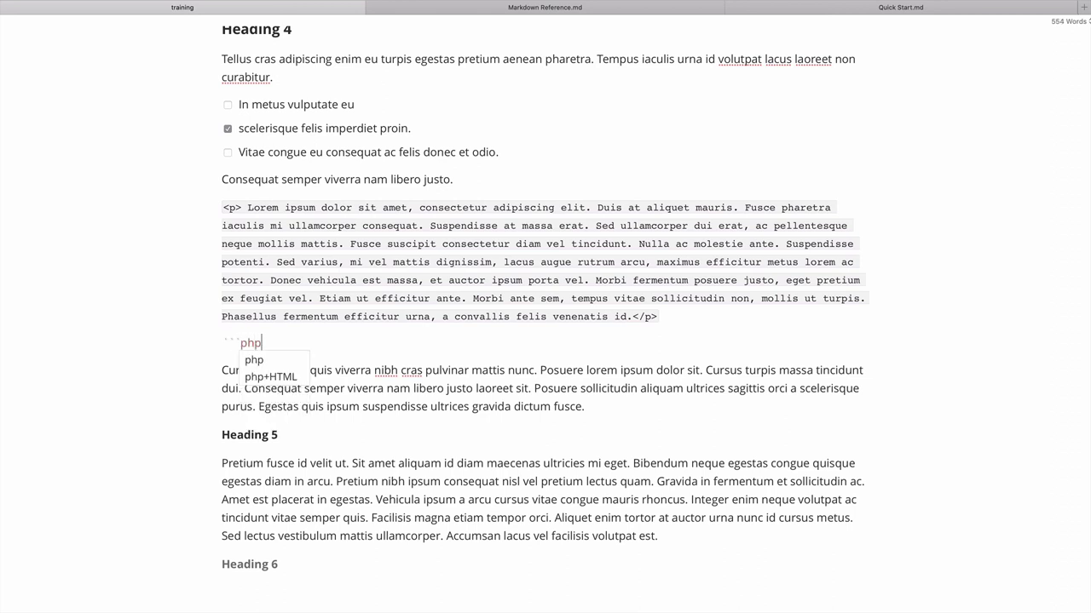
pyautogui.press('Return')
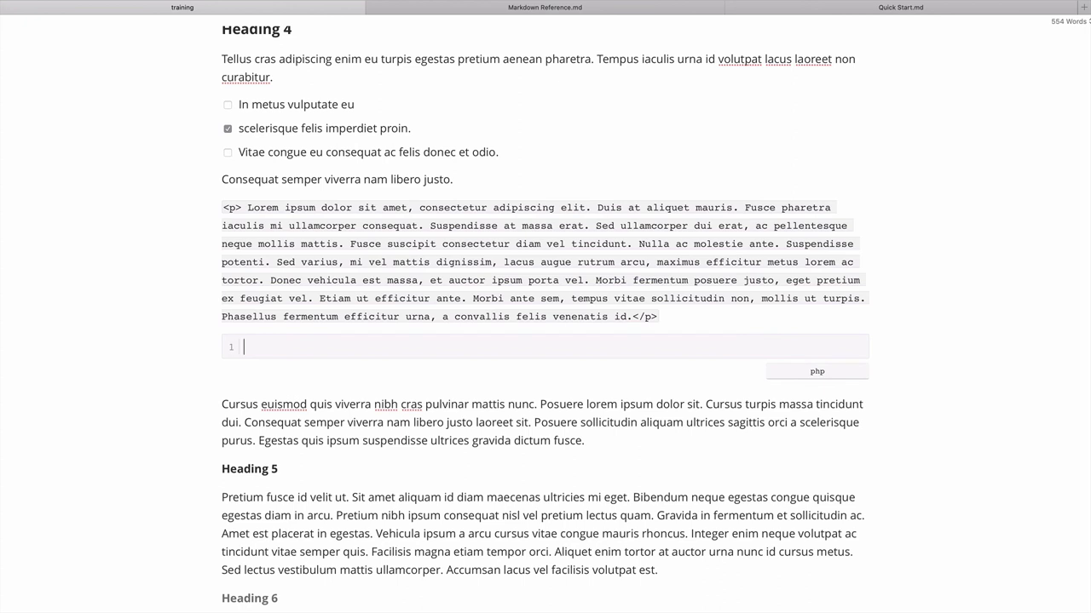
pyautogui.write('function () {')
pyautogui.press('Return')
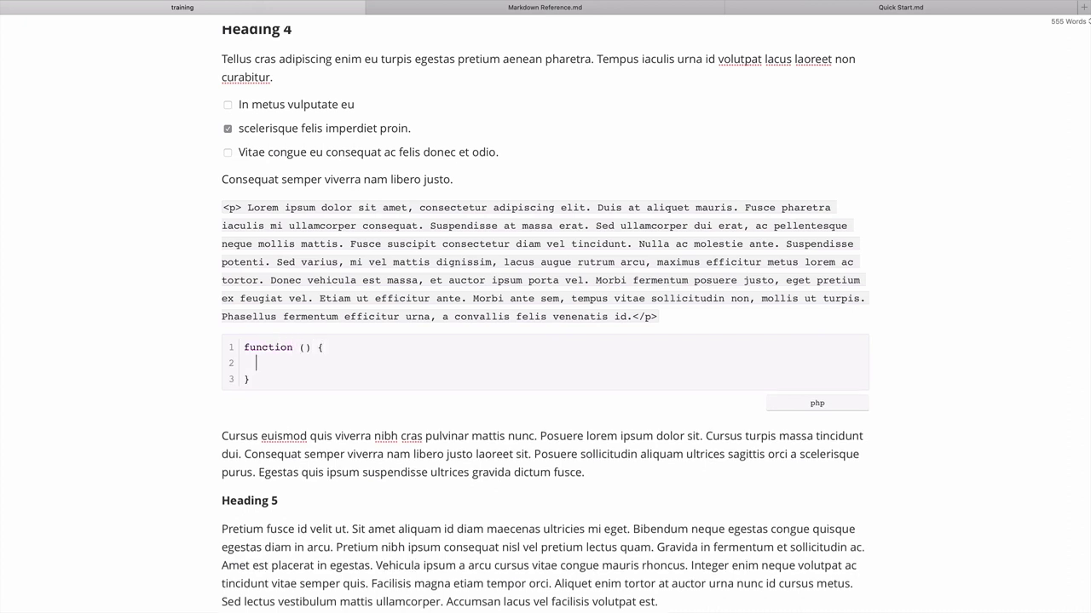
pyautogui.write('echo "hello!";')
# Step: Shorten the inline code to "<p> Lorem ipsum dolor sit amet</p>" by removing the rest of the filler text
pyautogui.moveTo(632, 316); pyautogui.dragTo(409, 207)
pyautogui.press('BackSpace')
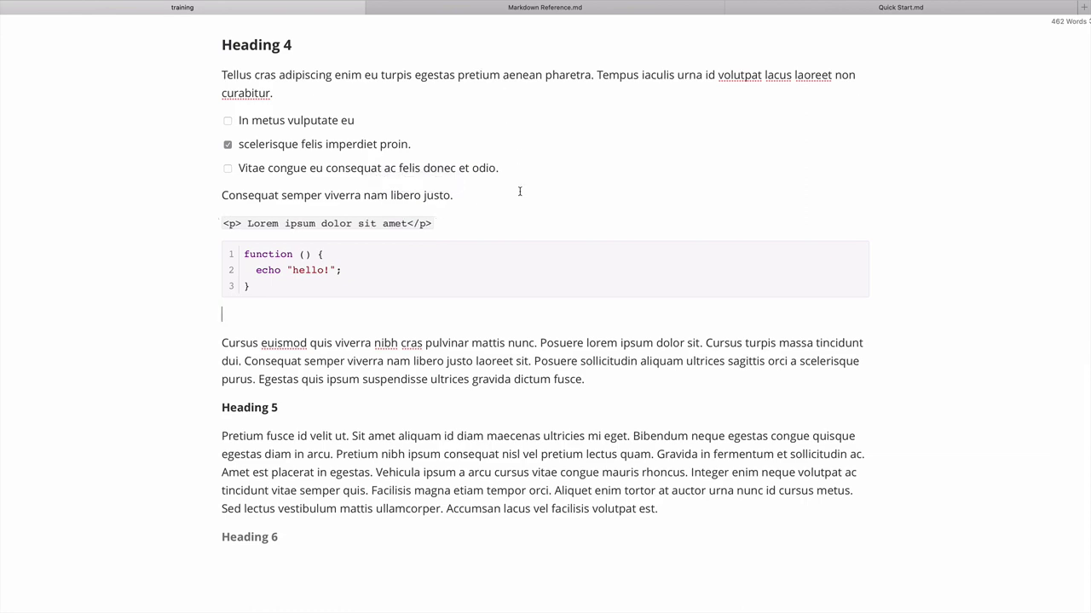
# Step: Switch to Chrome and open github.com in a new tab
pyautogui.press('super+Tab')
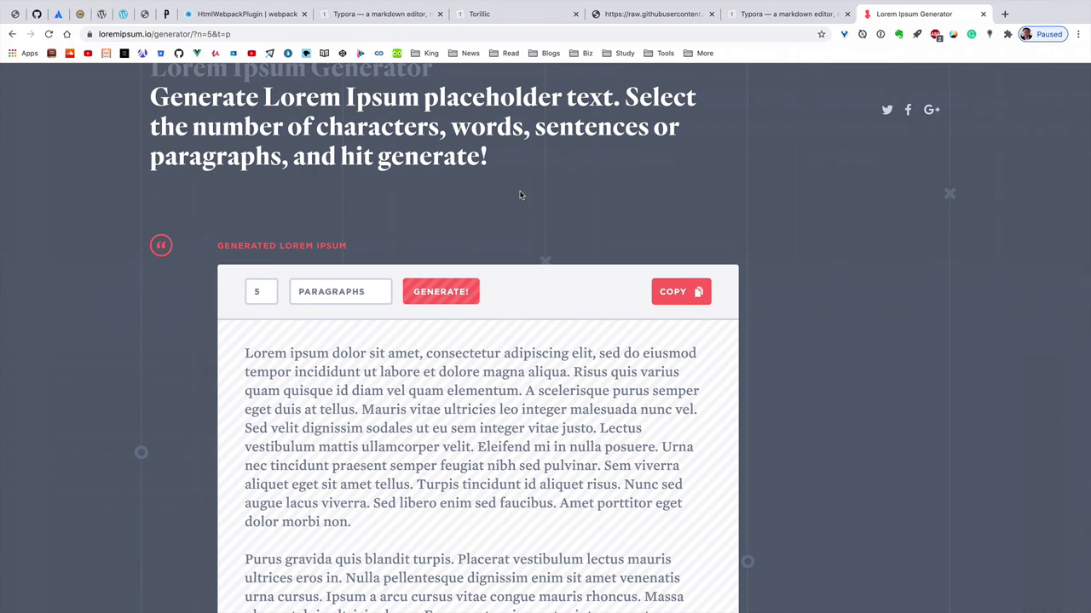
pyautogui.press('super+t')
pyautogui.write('github.com')
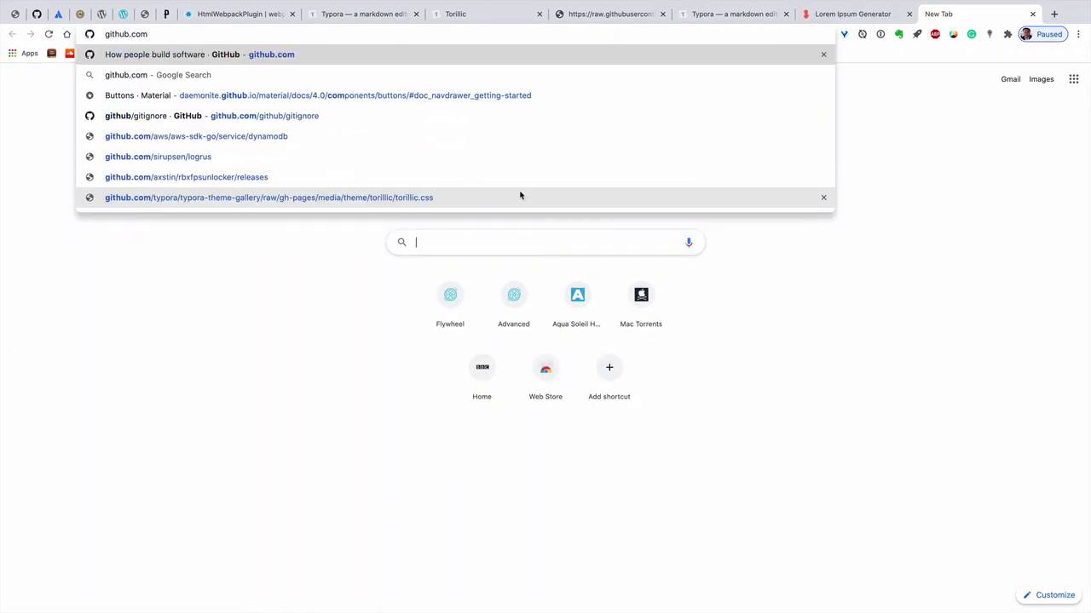
pyautogui.press('Return')
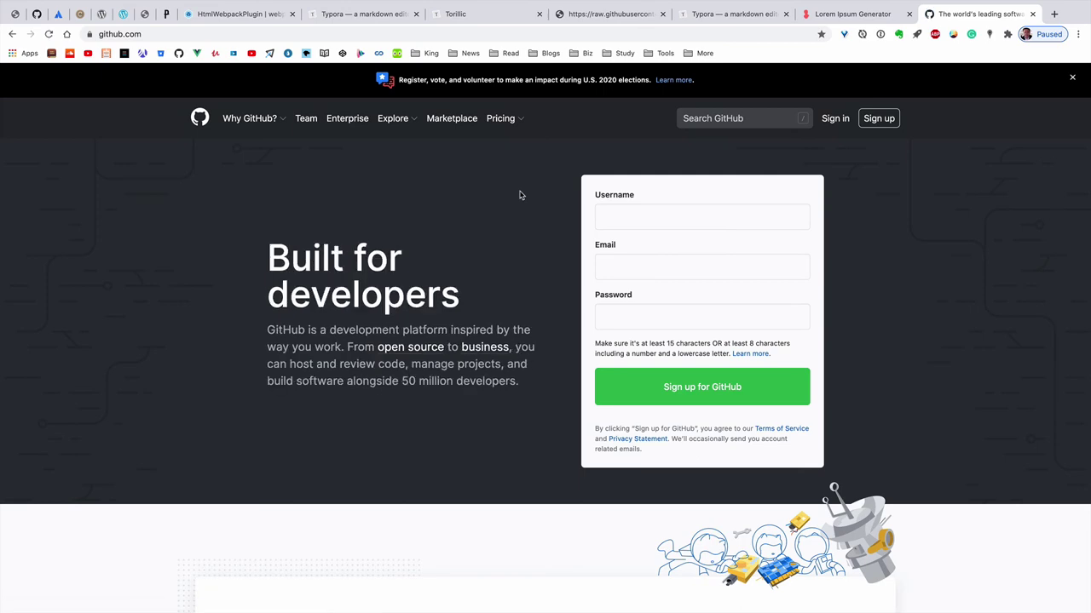
pyautogui.scroll(-10, 521, 195)
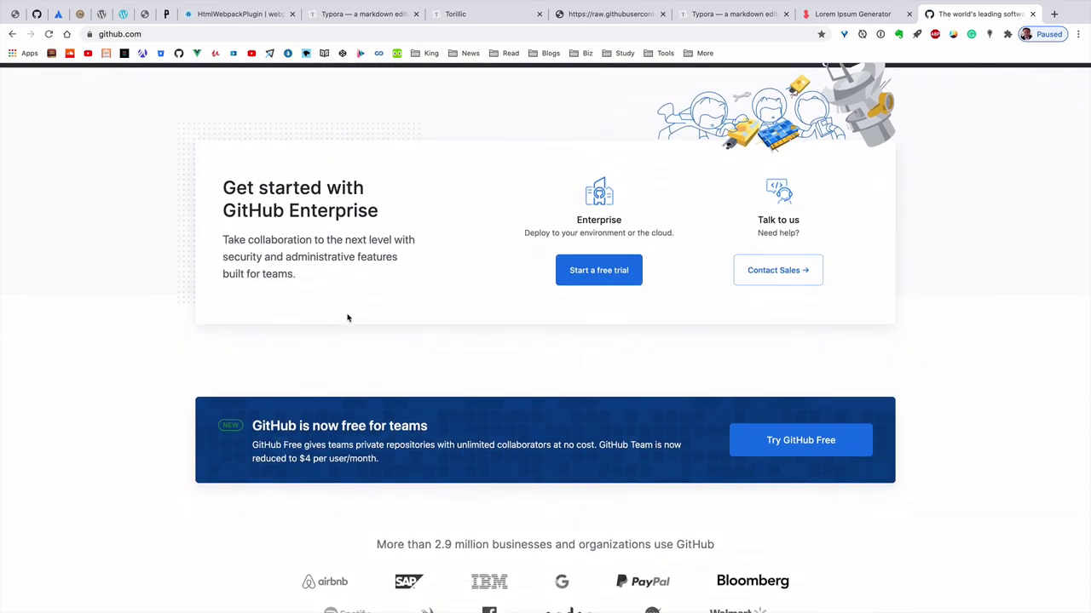
pyautogui.scroll(-15, 347, 318)
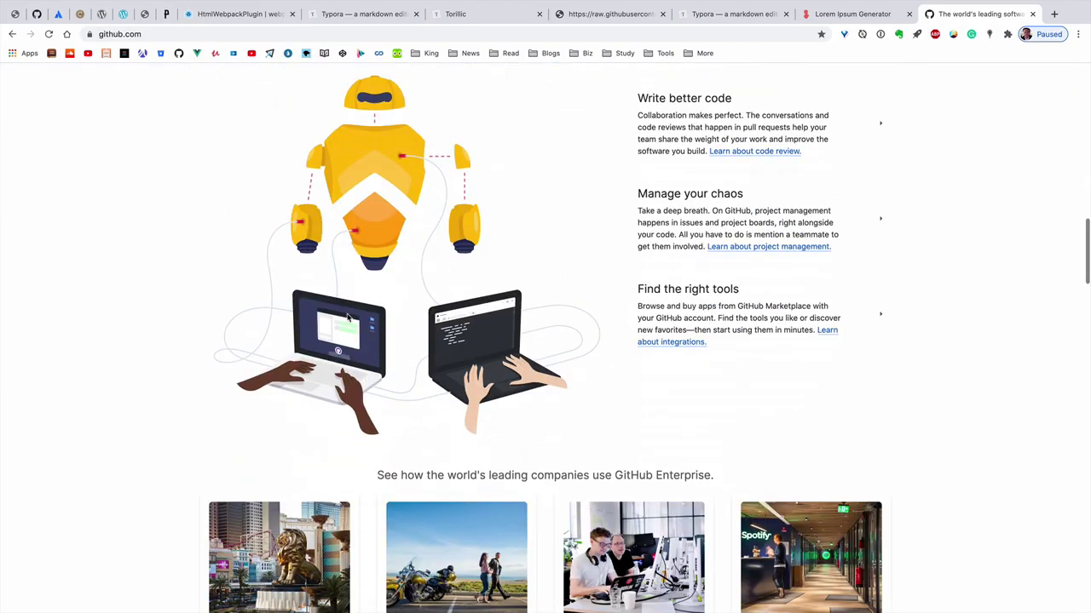
pyautogui.scroll(-10, 347, 318)
pyautogui.scroll(20, 347, 314)
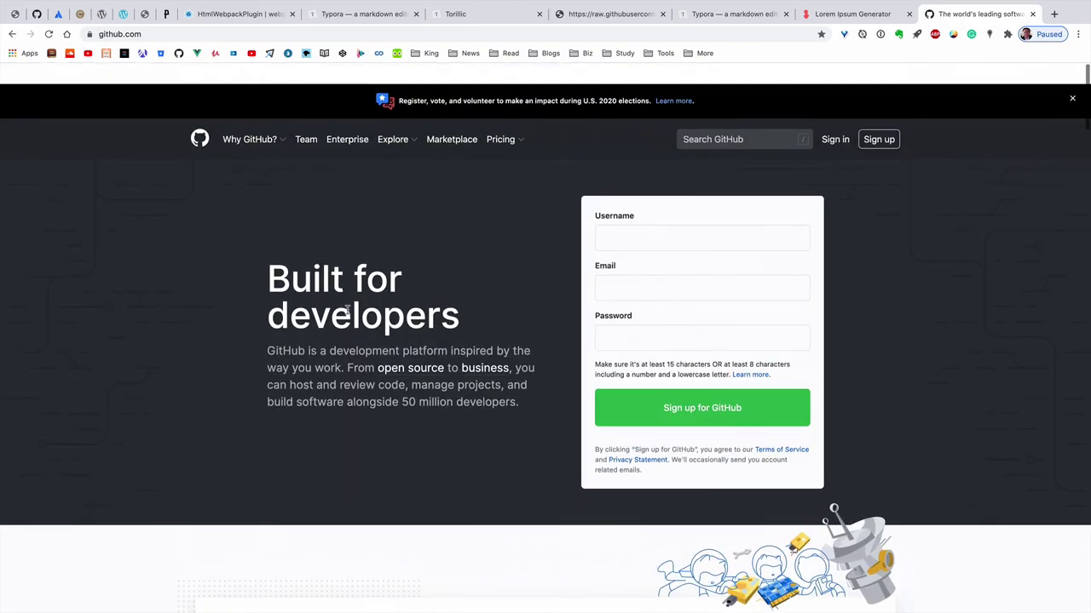
pyautogui.click(726, 114)
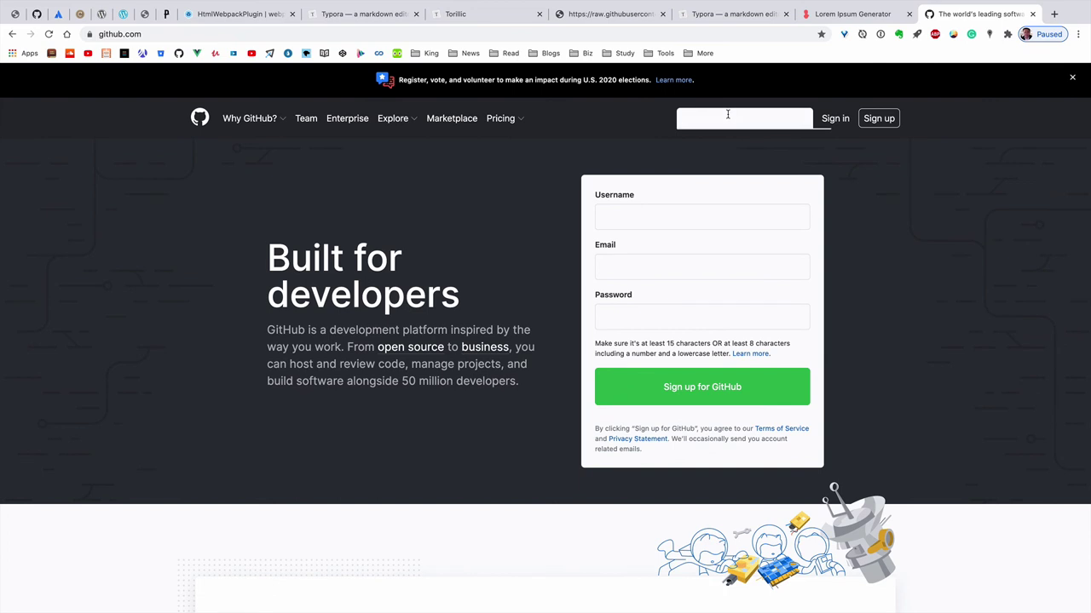
pyautogui.click(394, 172)
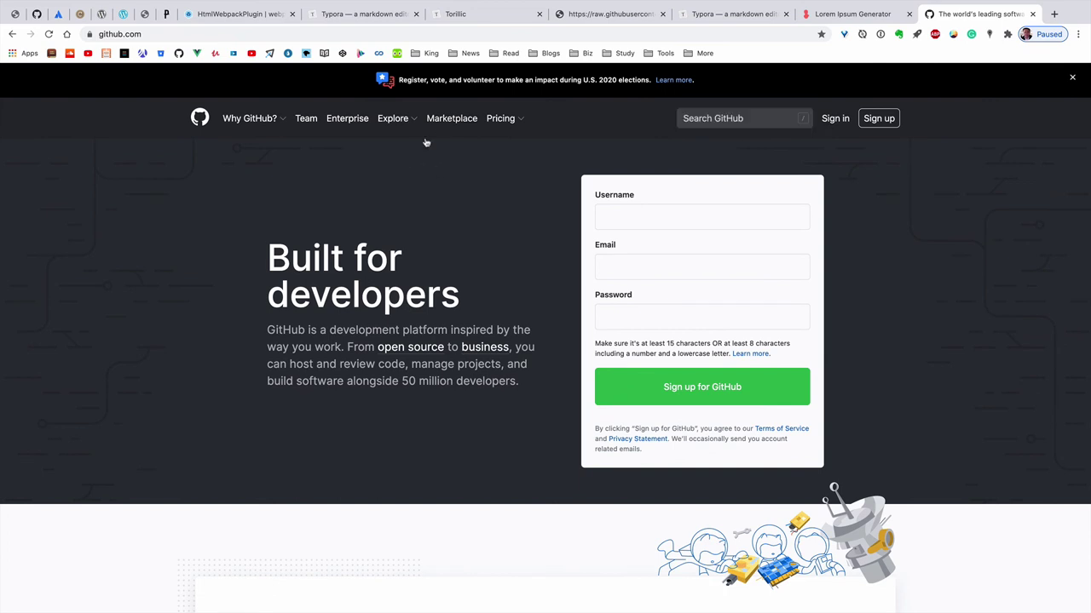
# Step: Search GitHub for bootstrap and open the twbs/bootstrap repository
pyautogui.click(727, 115)
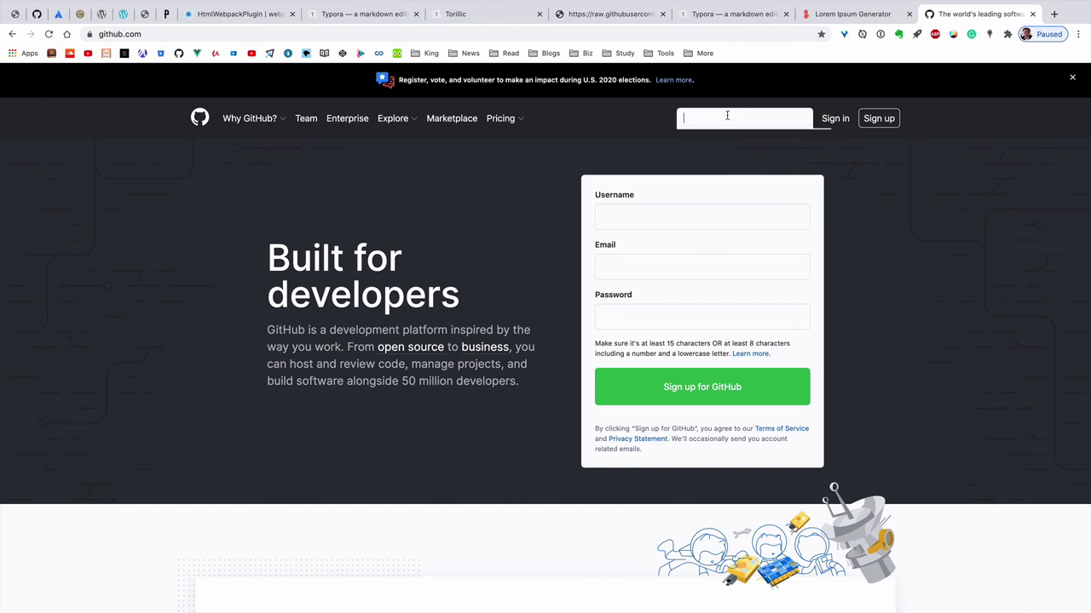
pyautogui.write('bootstrap')
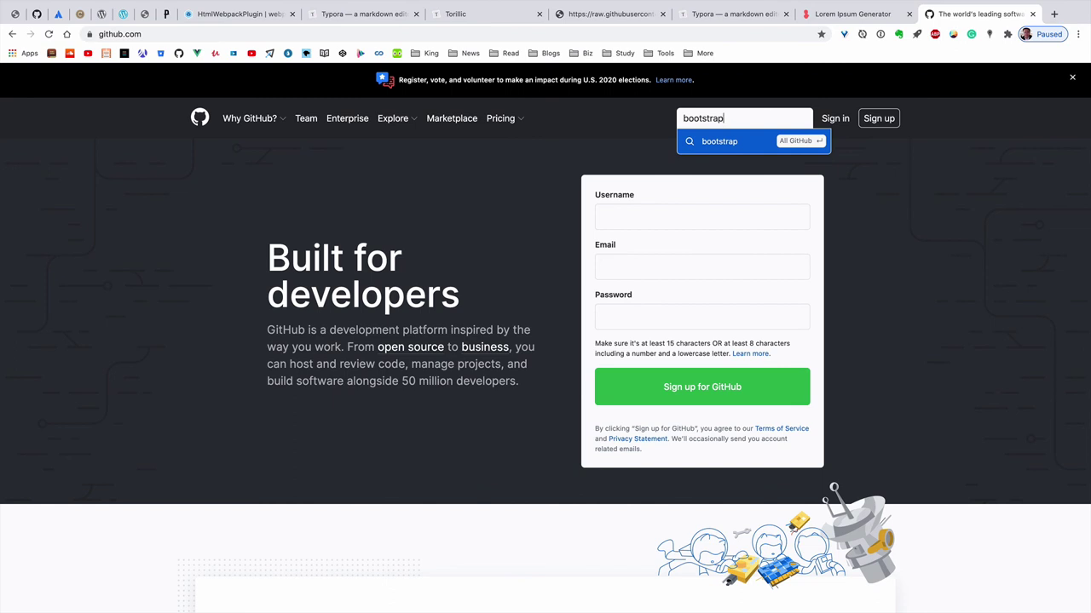
pyautogui.press('Return')
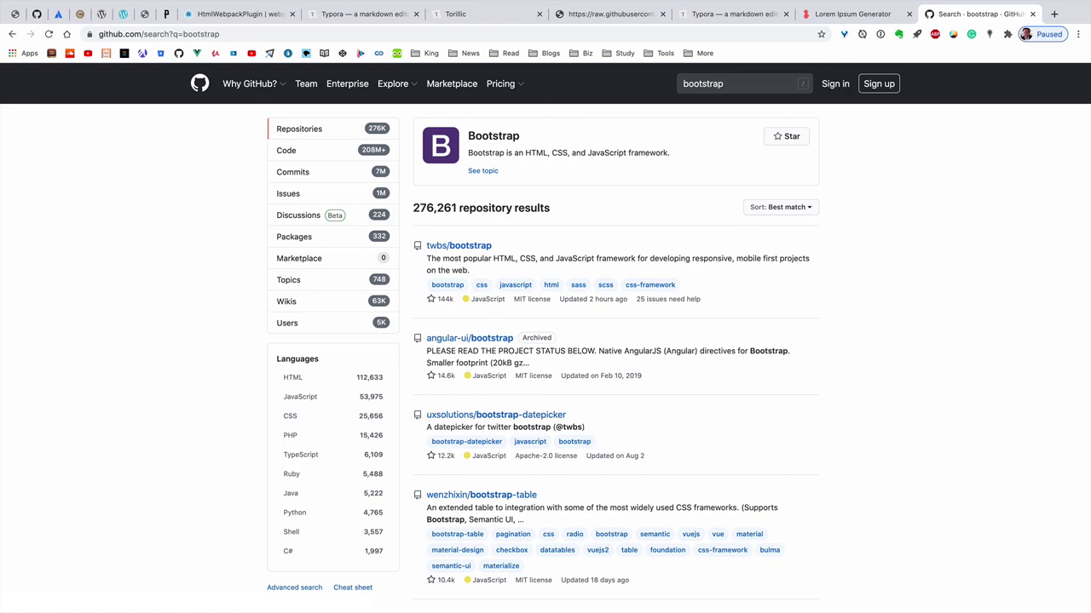
pyautogui.click(464, 247)
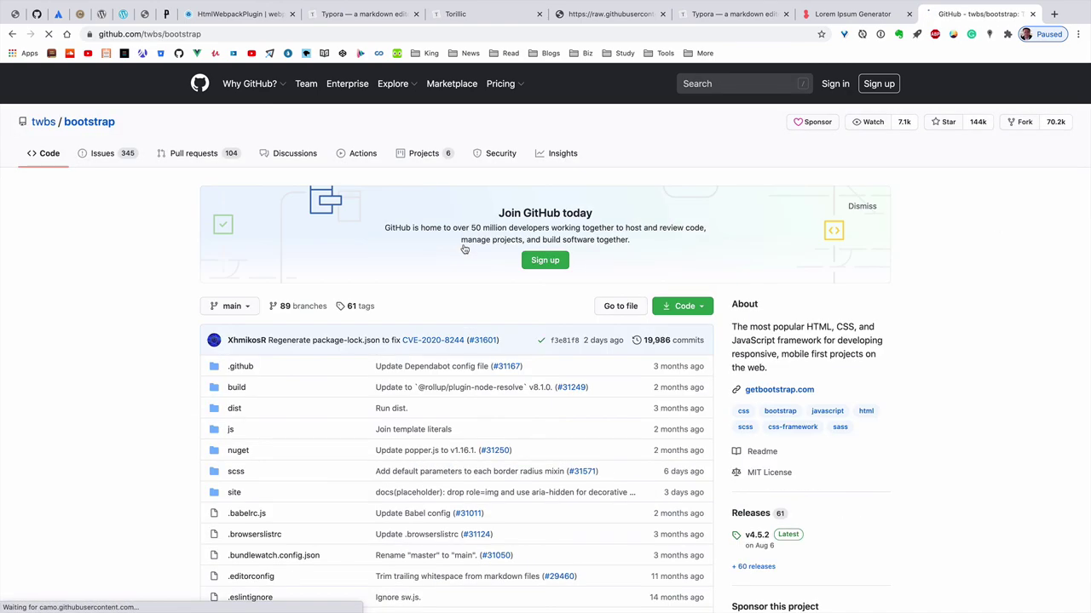
# Step: Examine the repository's README through the section on running documentation locally, highlighting the npm install inline code
pyautogui.scroll(-15, 153, 310)
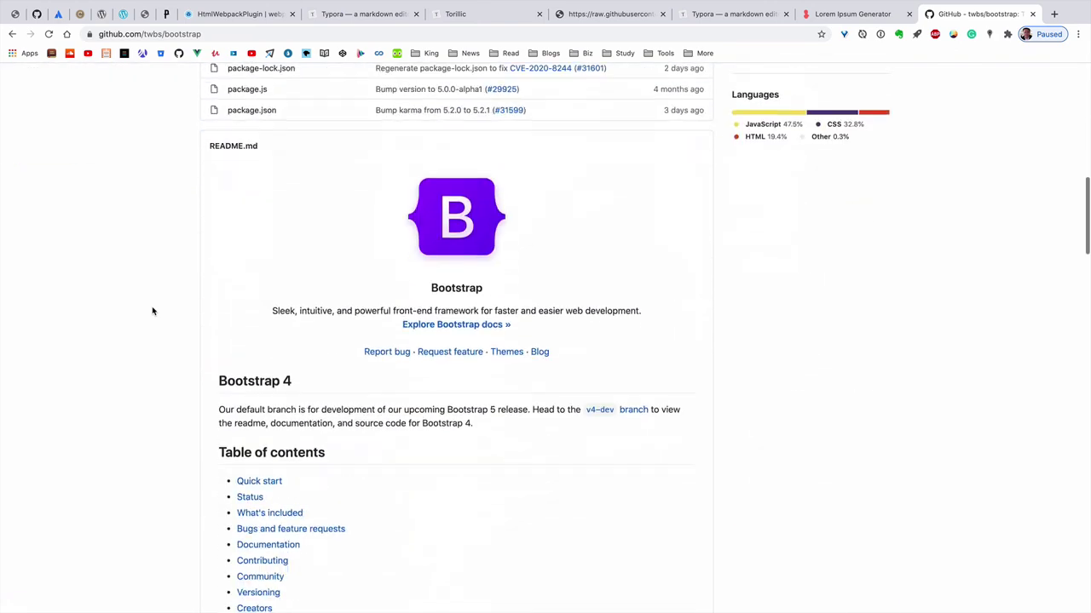
pyautogui.scroll(-1, 392, 154)
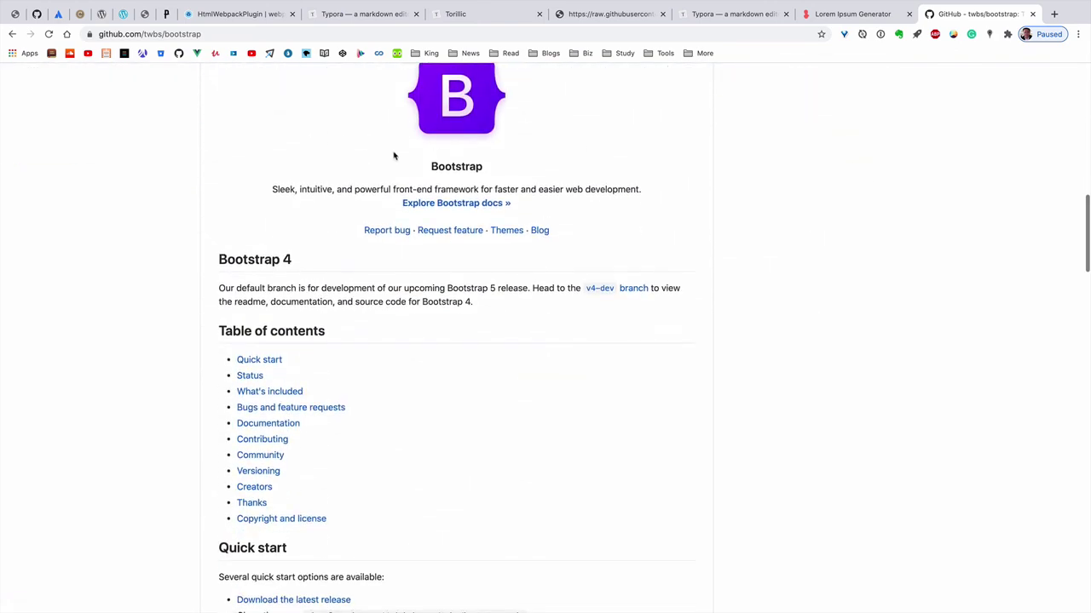
pyautogui.scroll(1, 392, 133)
pyautogui.scroll(-3, 392, 132)
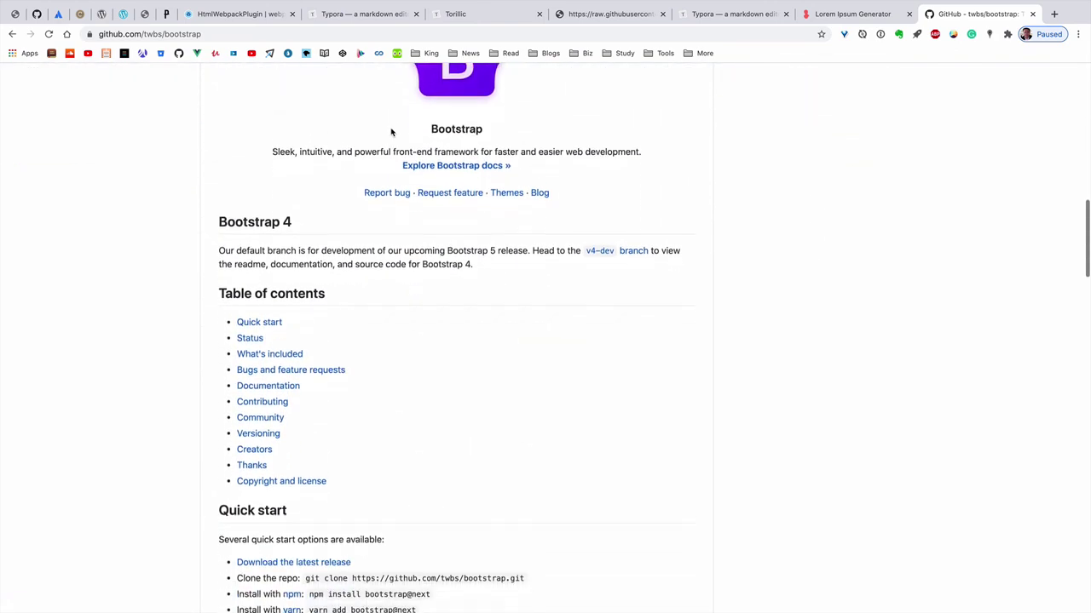
pyautogui.scroll(-2, 460, 224)
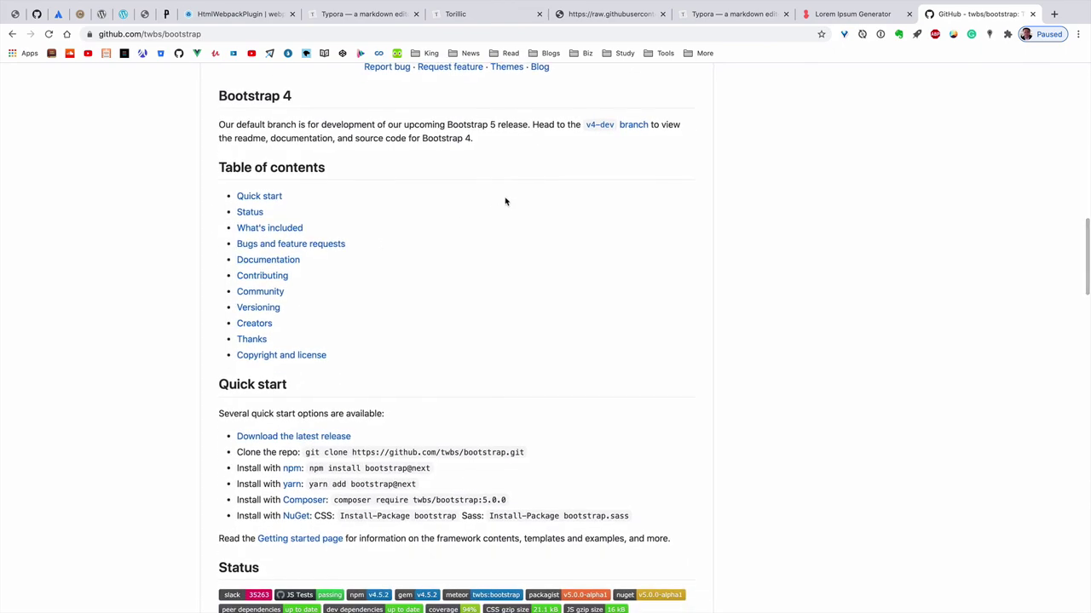
pyautogui.scroll(-4, 506, 200)
pyautogui.scroll(-5, 505, 201)
pyautogui.scroll(5, 506, 201)
pyautogui.scroll(-2, 505, 202)
pyautogui.scroll(-6, 505, 201)
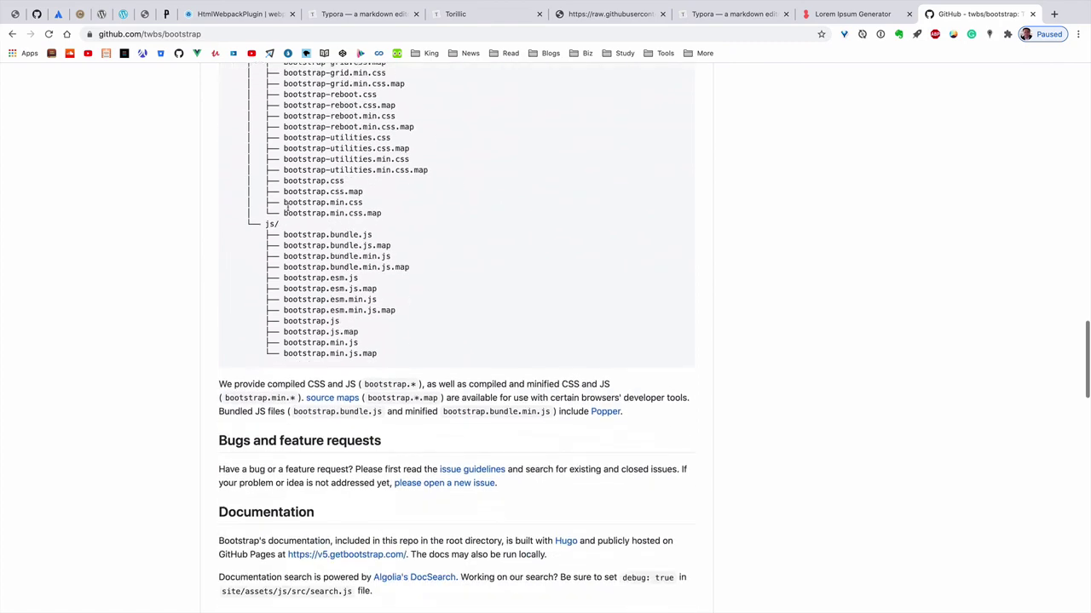
pyautogui.scroll(-5, 406, 221)
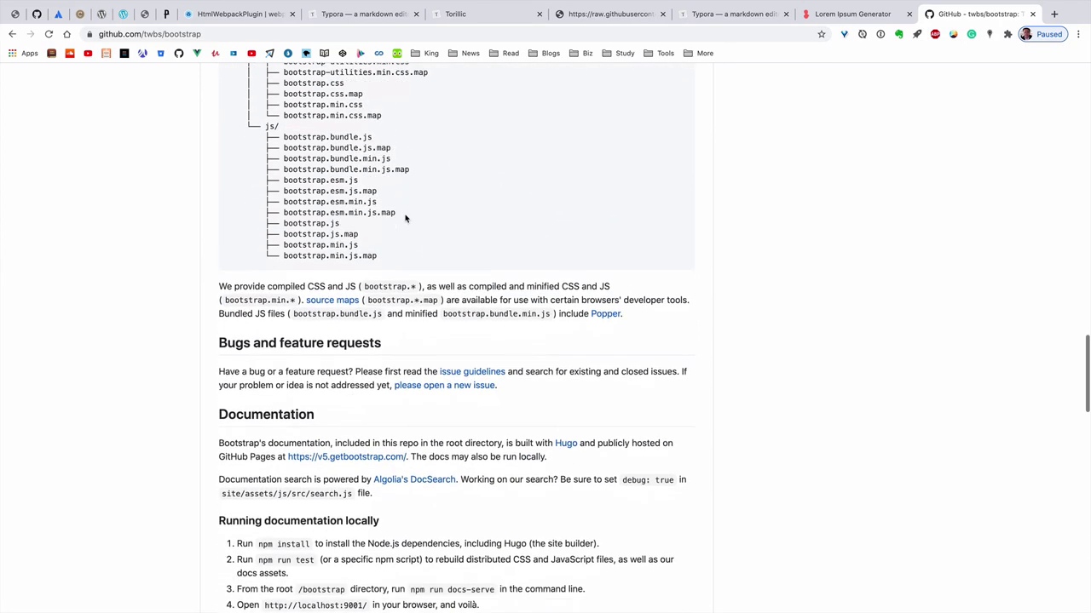
pyautogui.scroll(-2, 406, 220)
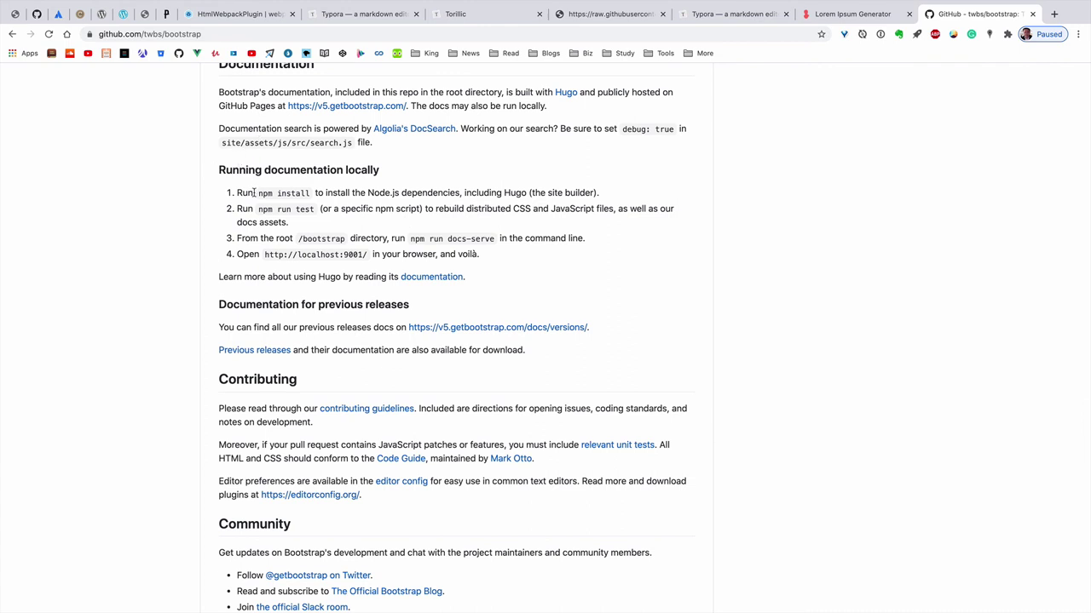
pyautogui.moveTo(258, 194); pyautogui.dragTo(319, 194)
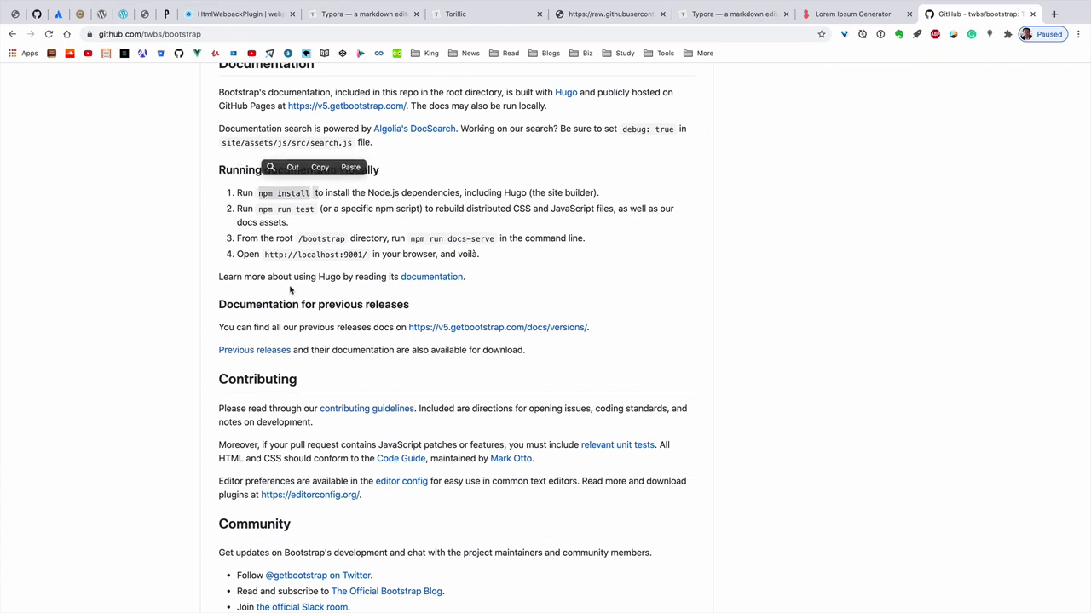
pyautogui.click(289, 181)
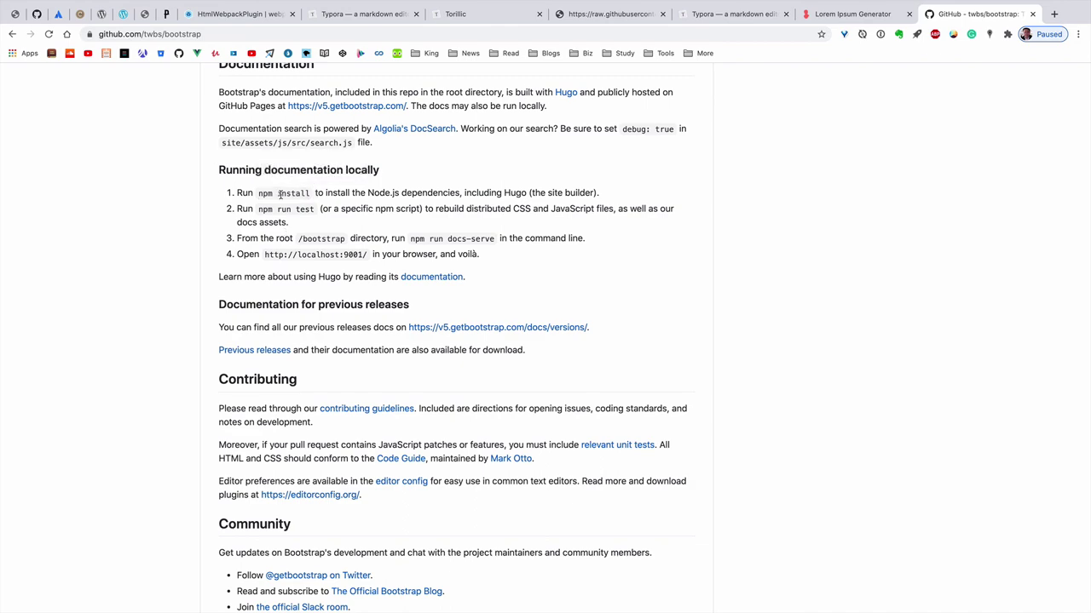
# Step: Jump from the README's table of contents to Quick start and examine the file tree code block under What's included
pyautogui.scroll(-10, 280, 193)
pyautogui.scroll(15, 280, 194)
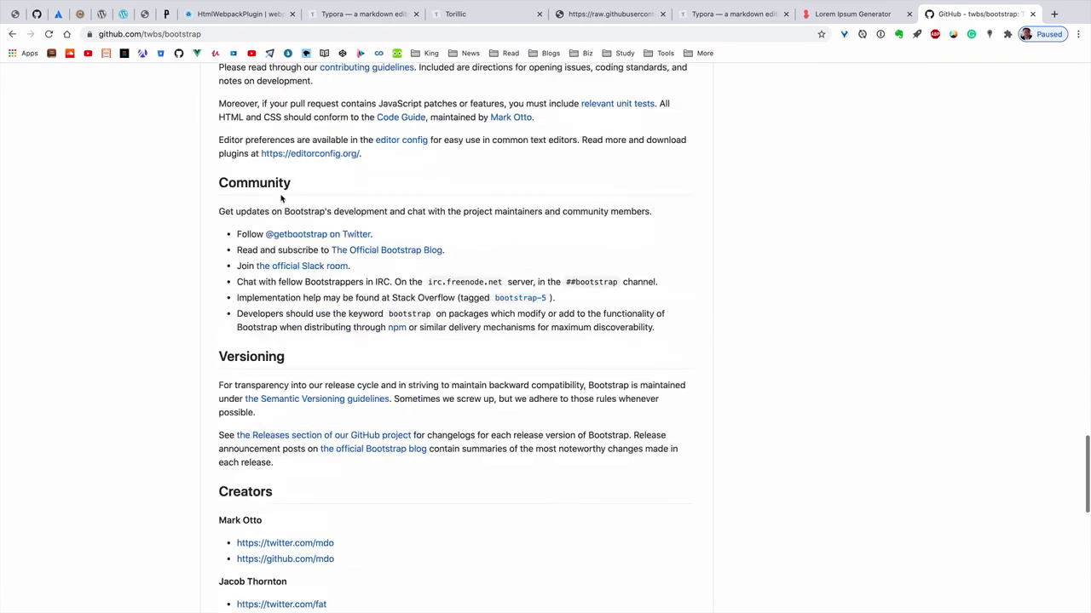
pyautogui.scroll(5, 279, 196)
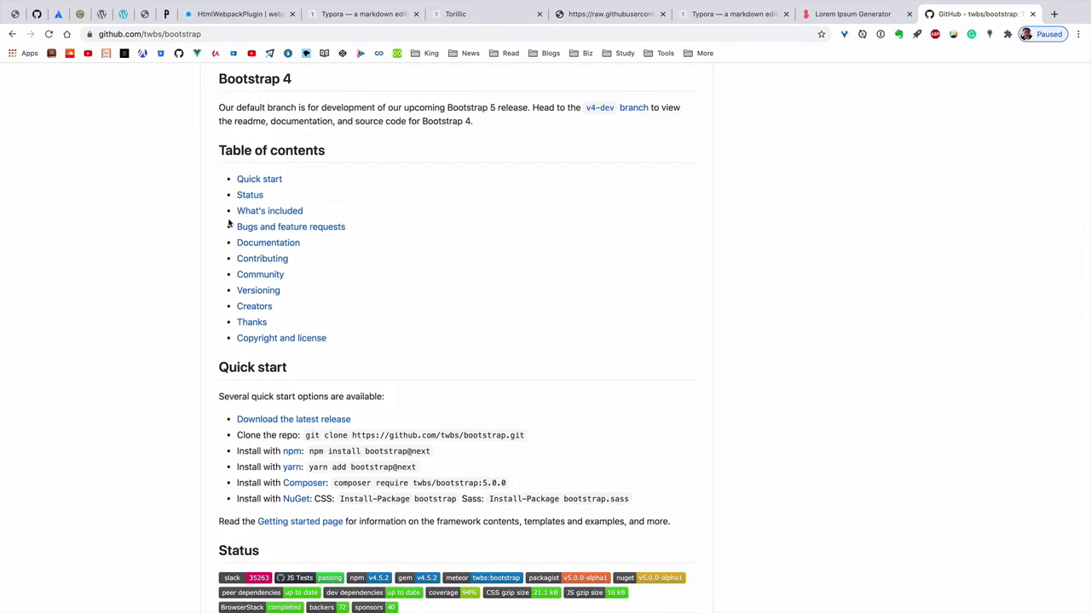
pyautogui.click(254, 180)
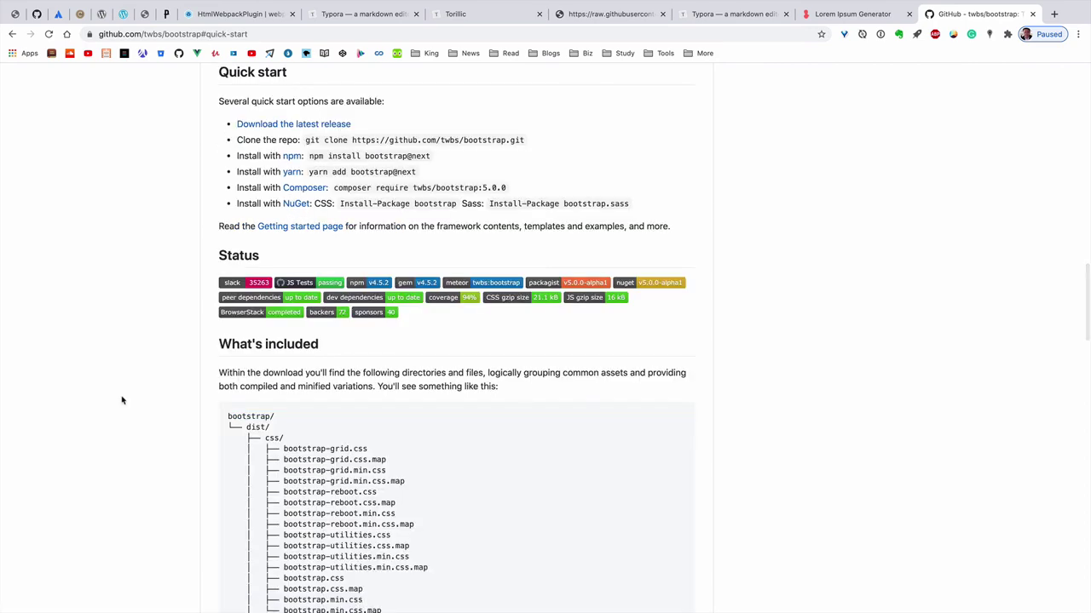
pyautogui.scroll(-10, 127, 395)
pyautogui.scroll(5, 122, 400)
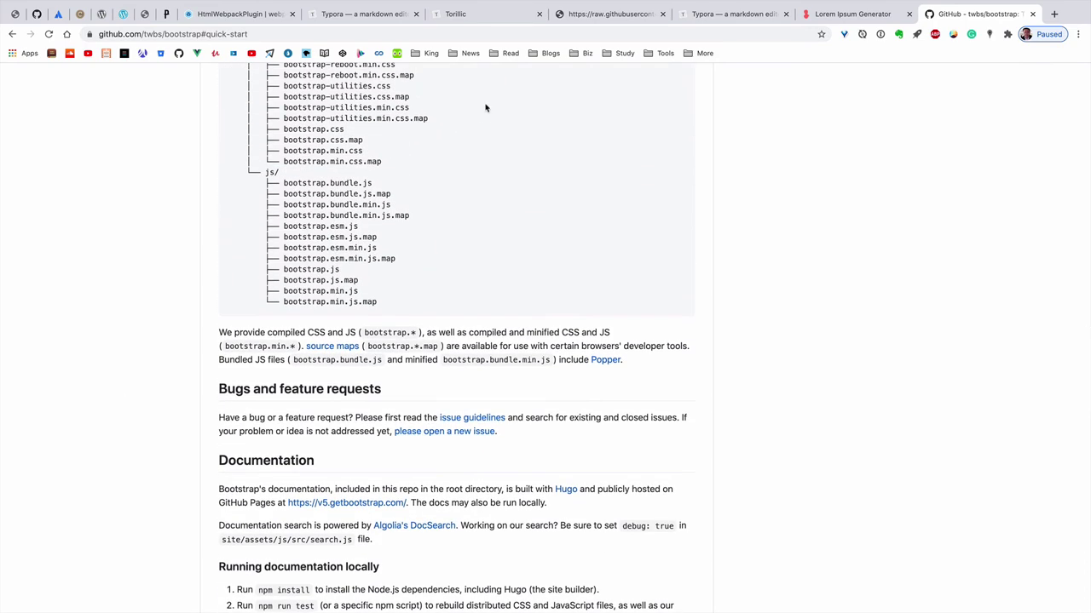
pyautogui.scroll(10, 437, 274)
pyautogui.scroll(-2, 437, 274)
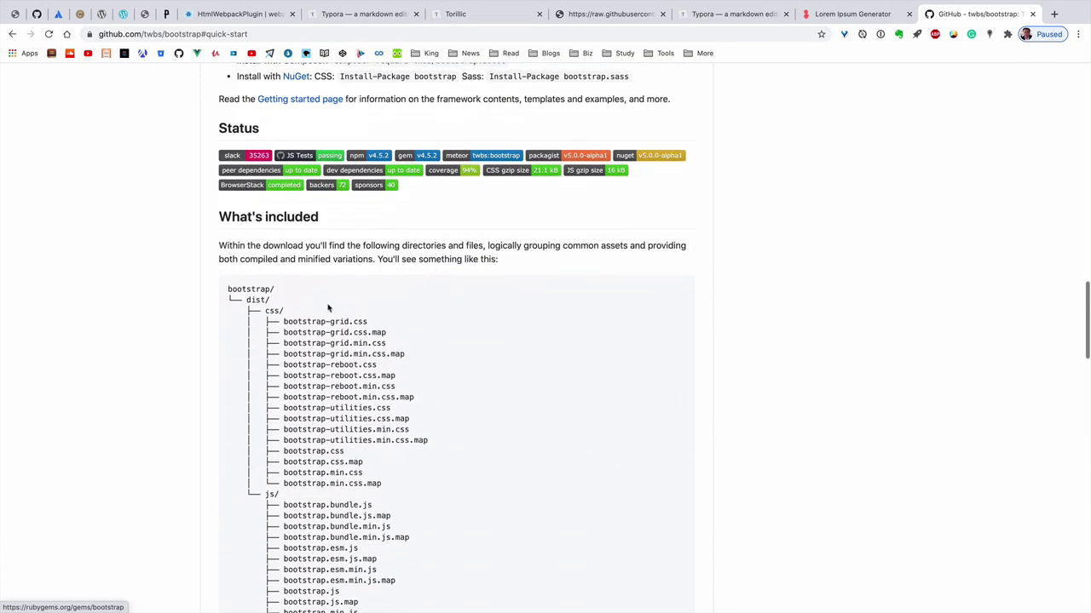
pyautogui.scroll(-4, 324, 304)
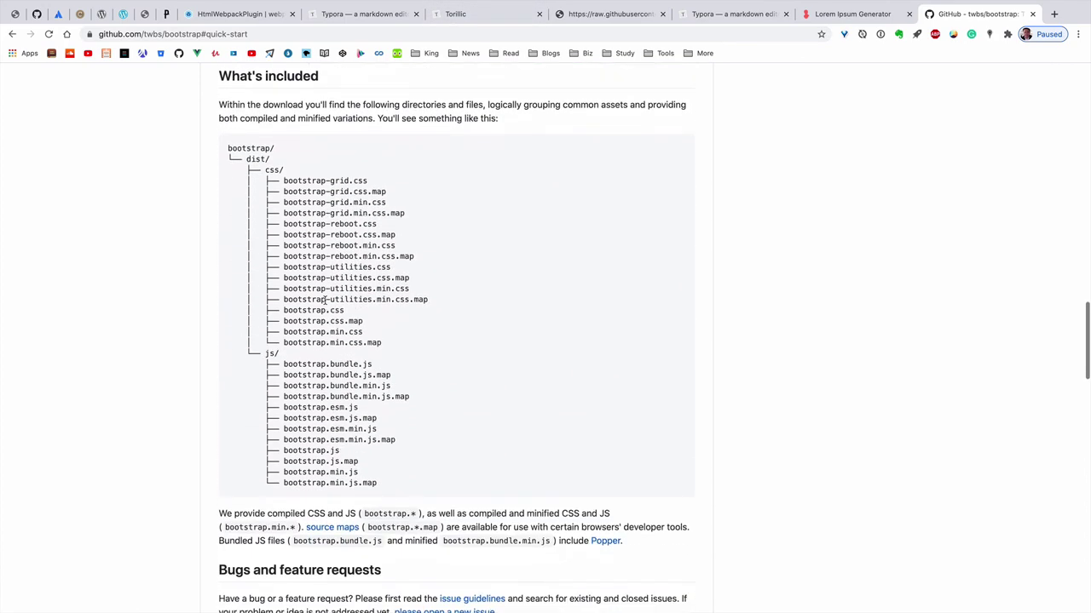
# Step: Switch back to Typora and highlight the inline code line above the php code block
pyautogui.press('super+Tab')
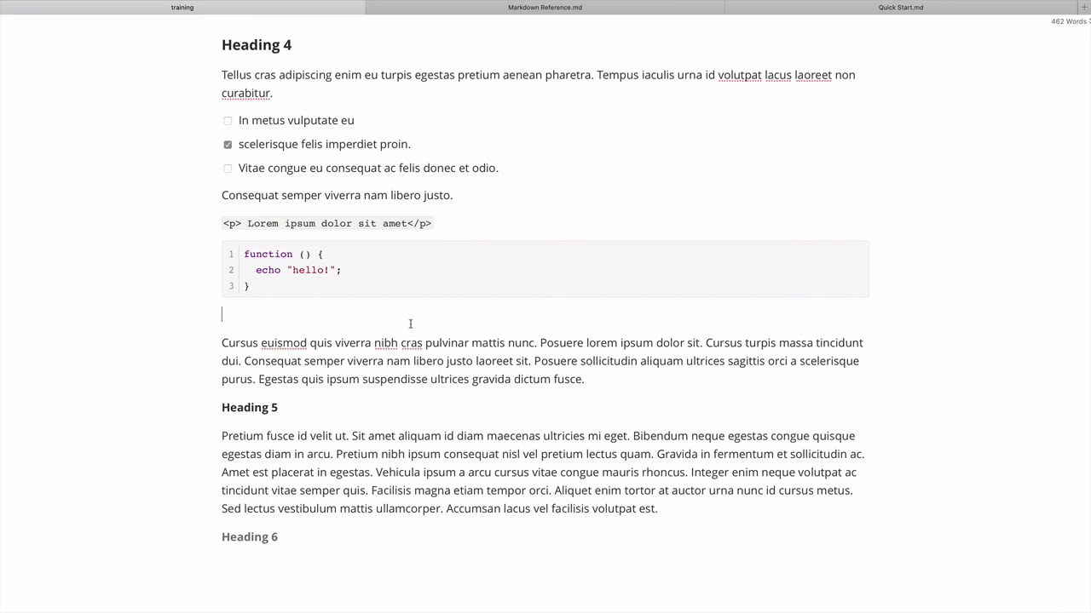
pyautogui.moveTo(433, 224); pyautogui.dragTo(427, 223)
pyautogui.moveTo(223, 212); pyautogui.dragTo(214, 212)
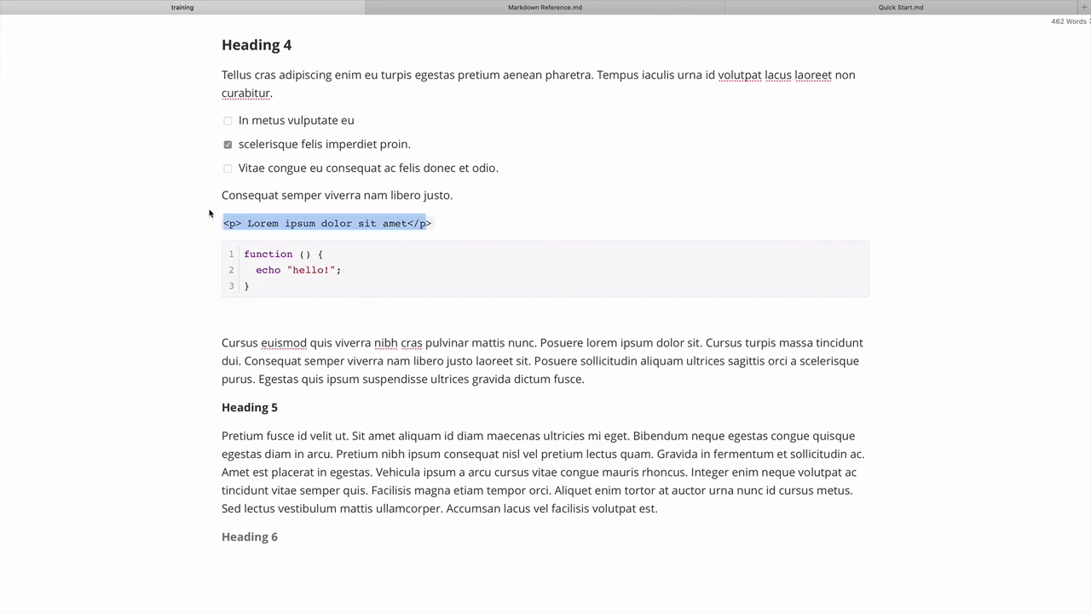
pyautogui.click(330, 490)
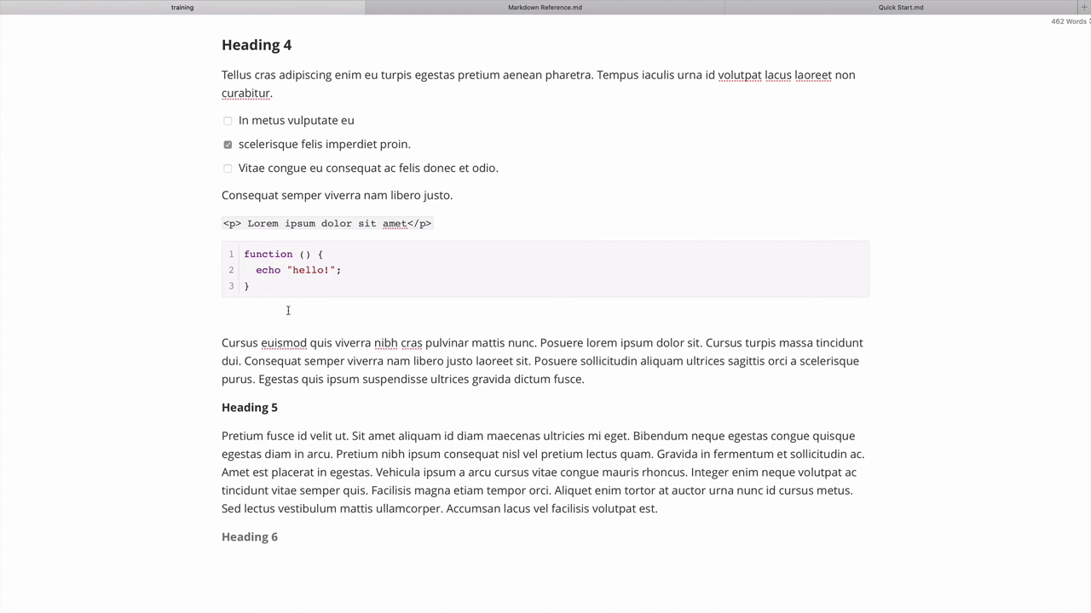
# Step: Show the document's Markdown source and examine the backticks around the inline code and the php code fence
pyautogui.press('super+slash')
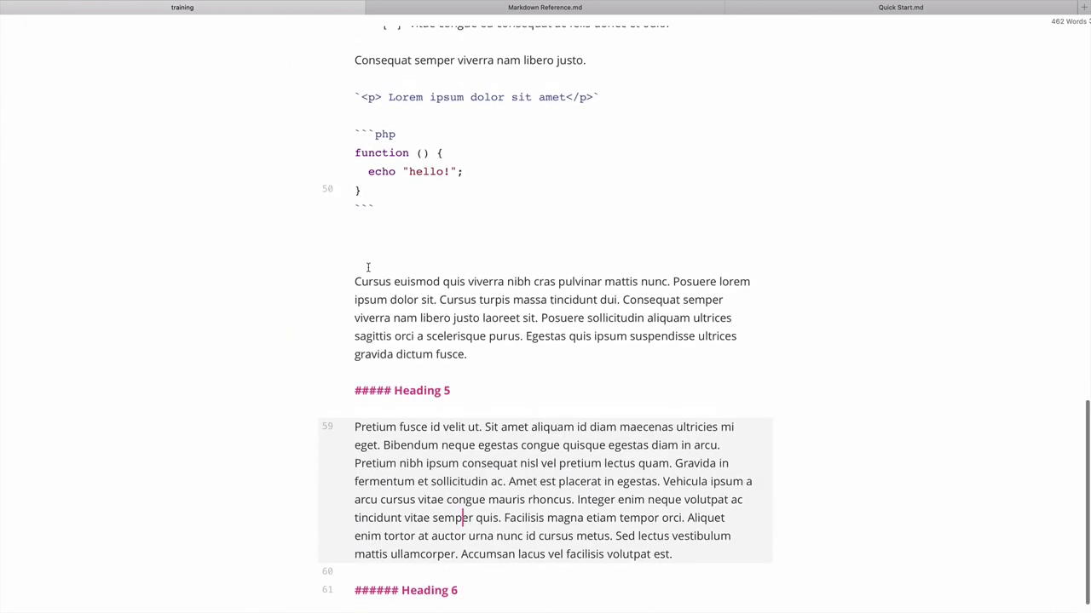
pyautogui.click(365, 166)
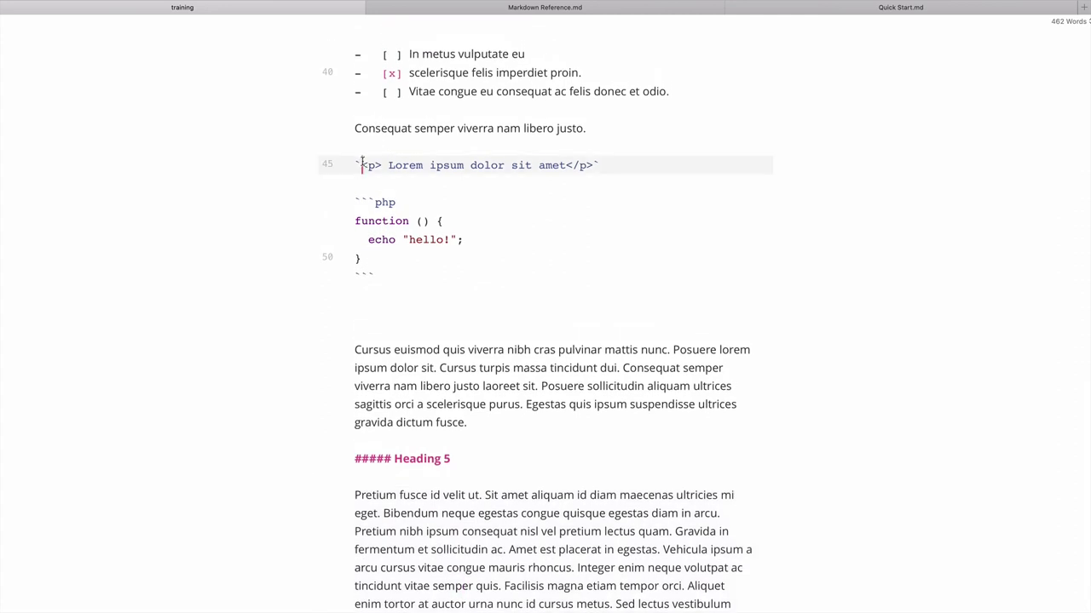
pyautogui.click(599, 167)
pyautogui.click(370, 202)
pyautogui.press('Right')
pyautogui.press('Right')
pyautogui.press('Right')
pyautogui.press('Right')
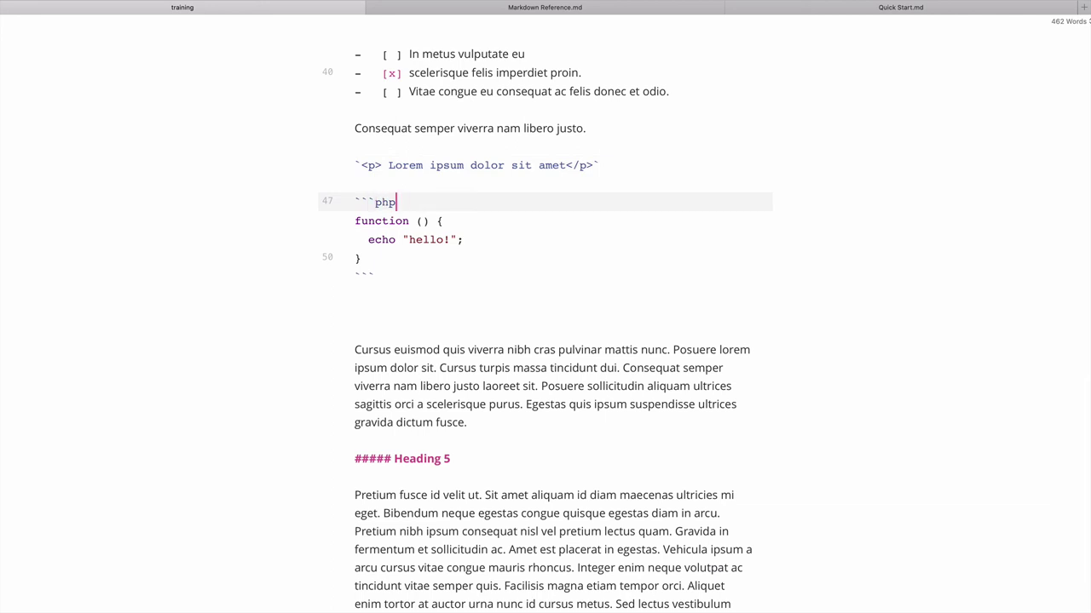
pyautogui.click(384, 277)
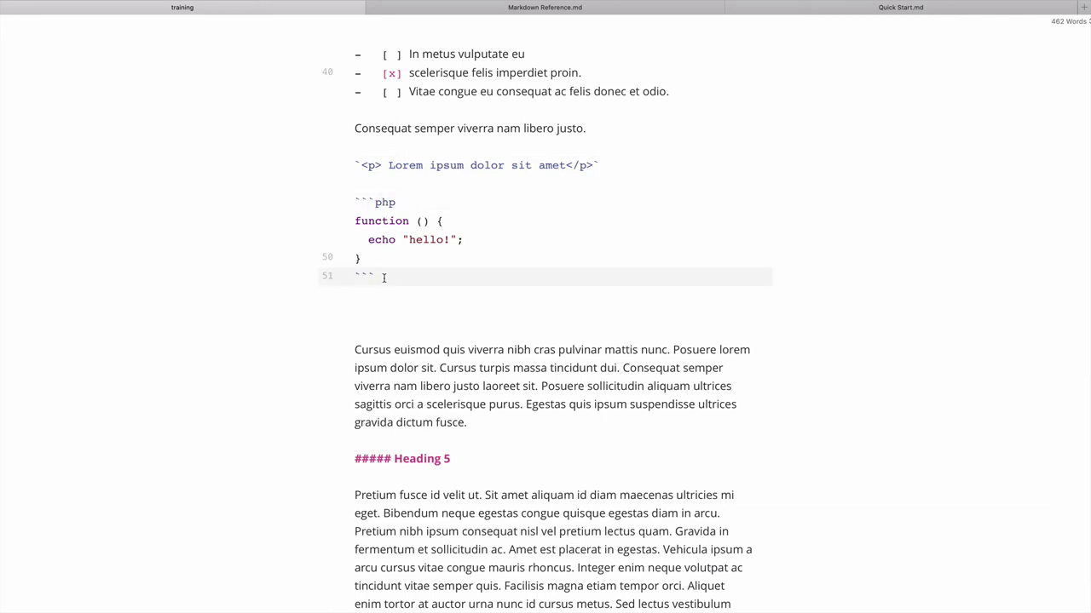
# Step: Delete one extra blank line below the php code fence and return to the rendered view
pyautogui.click(375, 306)
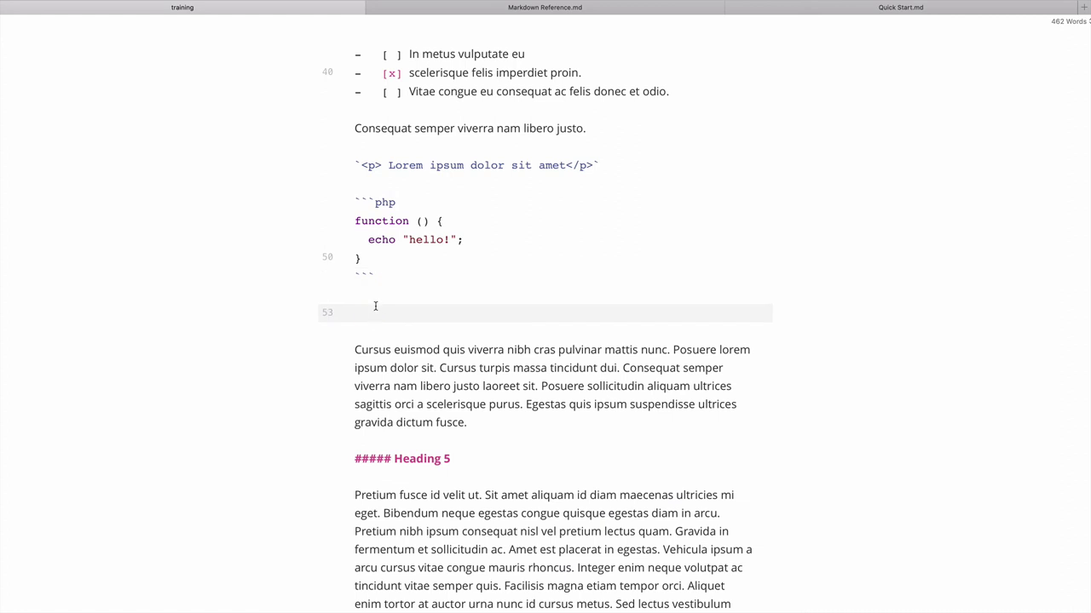
pyautogui.press('BackSpace')
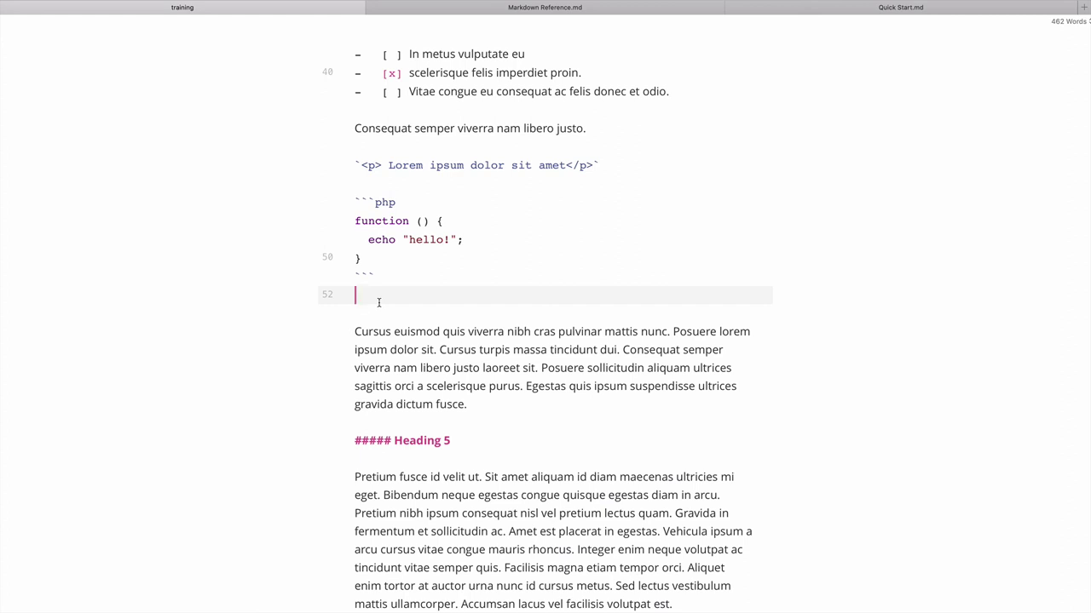
pyautogui.hotkey('ctrl', '/')
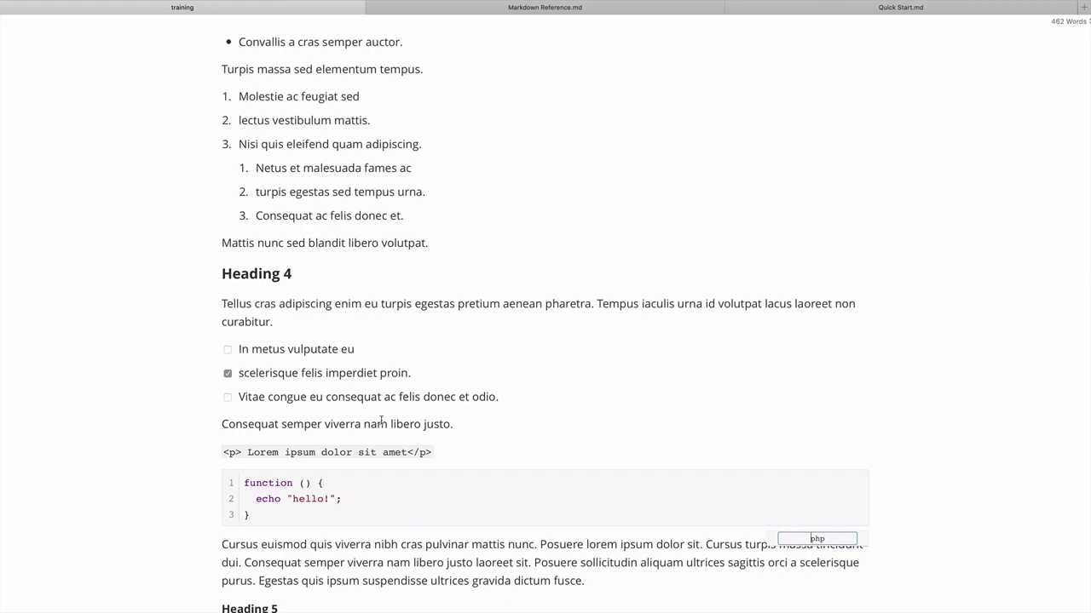
pyautogui.scroll(-5, 381, 421)
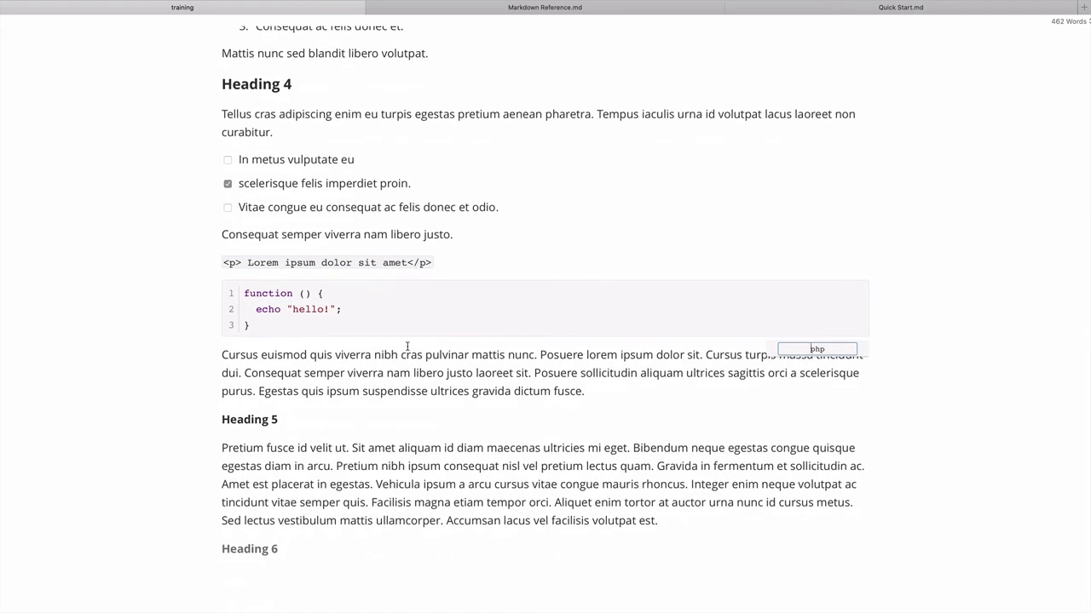
# Step: Switch to Markdown Reference.md and examine the Math Blocks section's example expression and its LaTeX source between the $$ marks
pyautogui.click(474, 12)
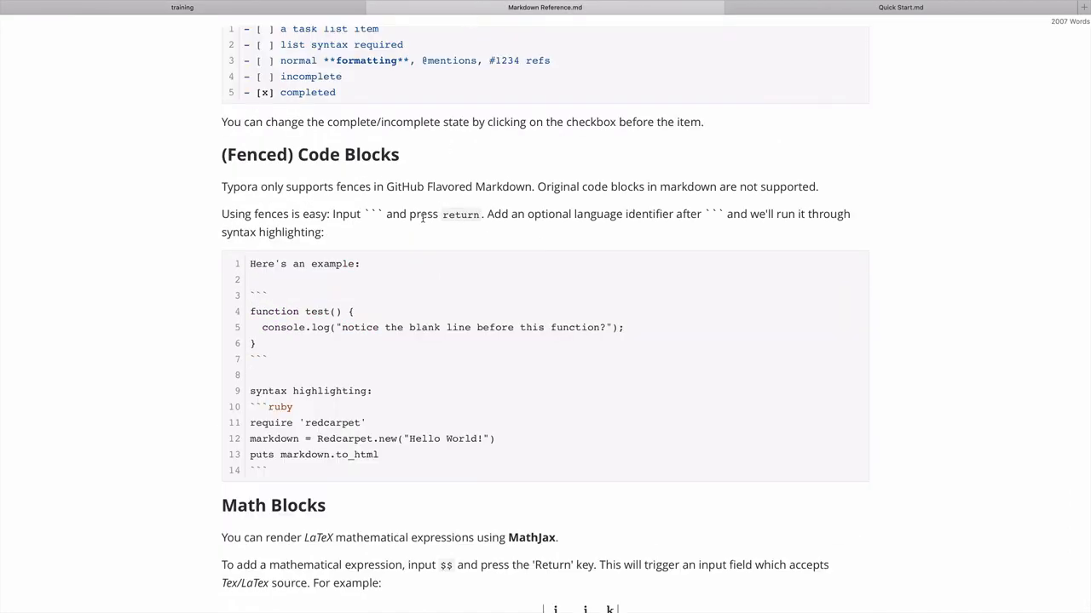
pyautogui.scroll(-10, 422, 217)
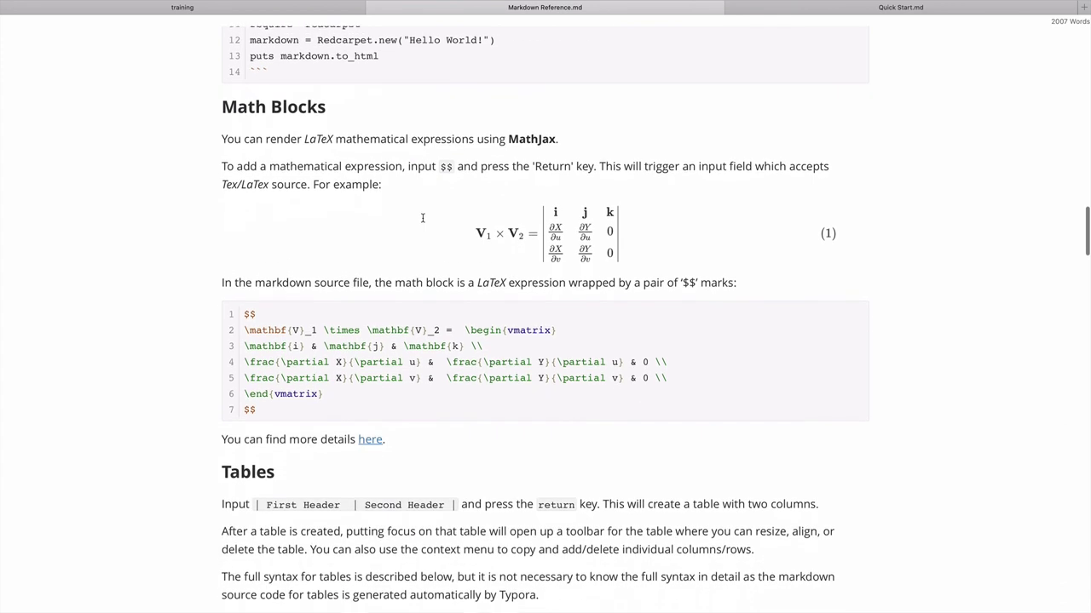
pyautogui.click(275, 394)
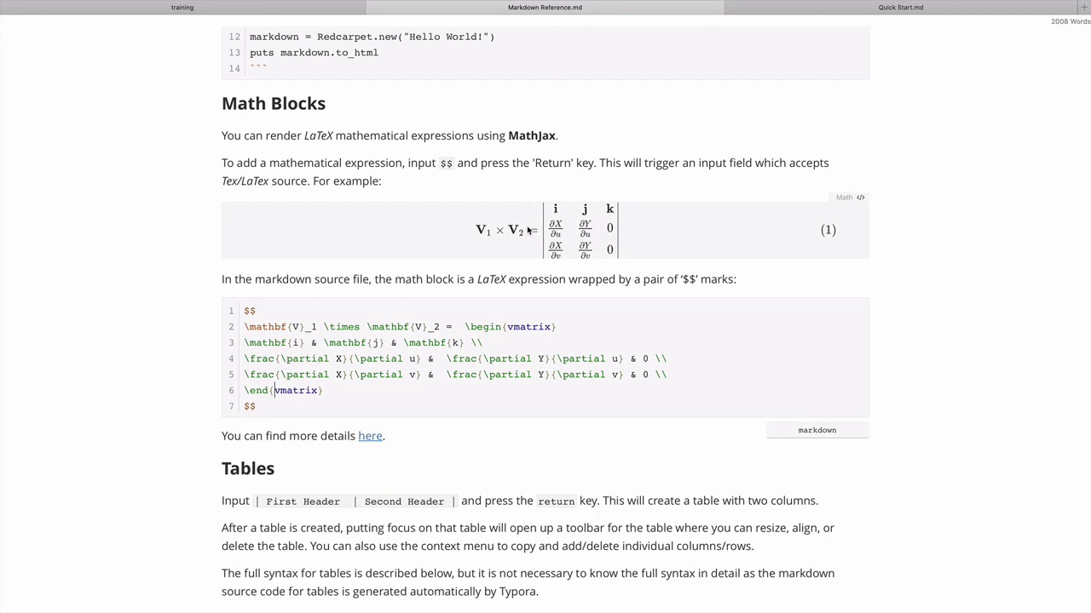
pyautogui.scroll(-1, 528, 230)
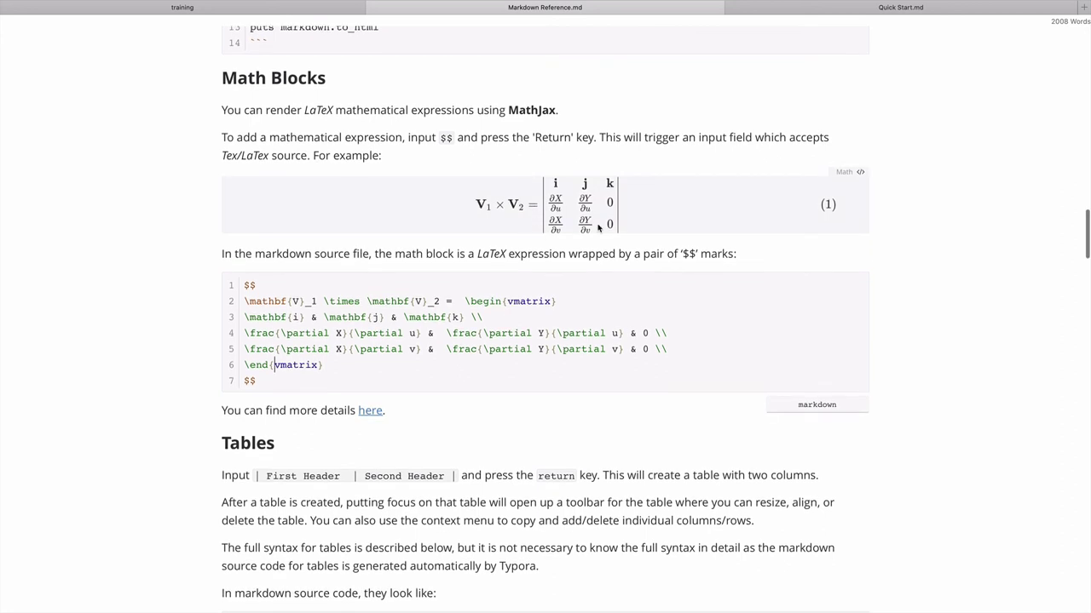
pyautogui.click(381, 397)
pyautogui.scroll(-1, 380, 397)
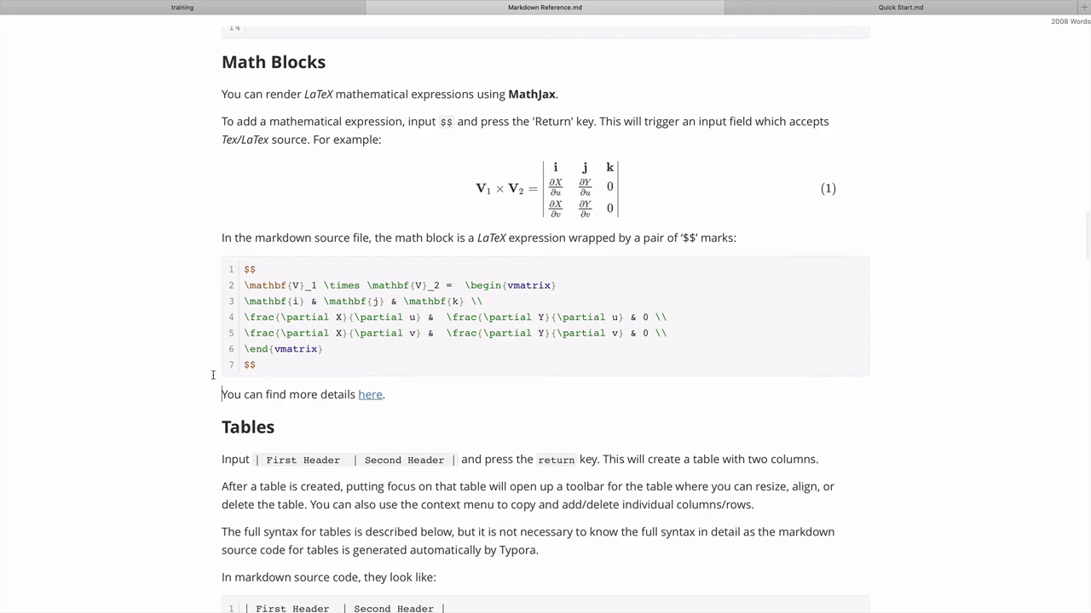
pyautogui.scroll(-2, 175, 378)
pyautogui.scroll(-1, 174, 380)
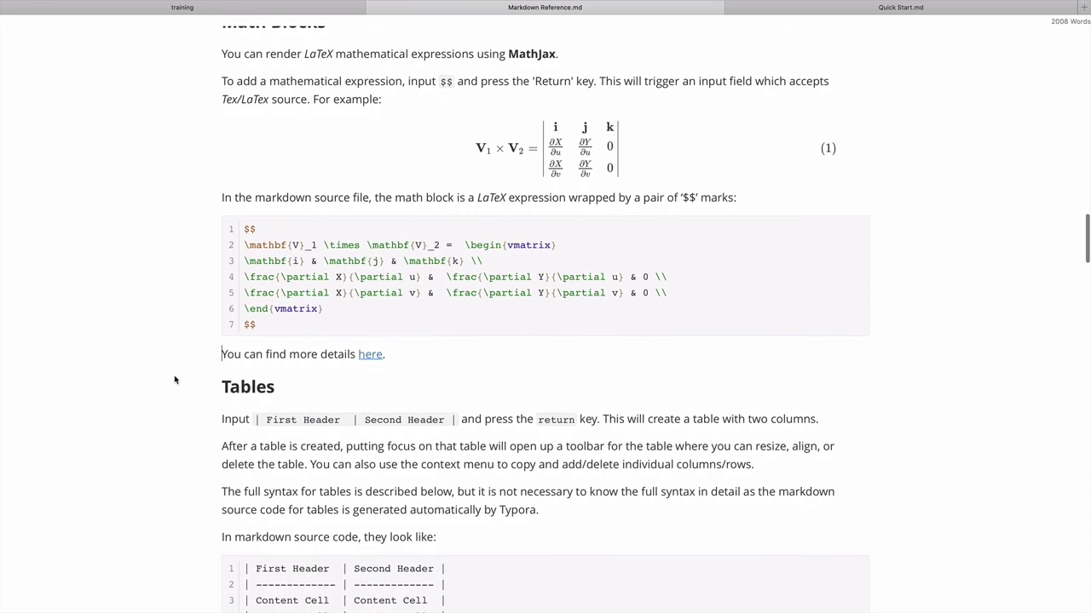
pyautogui.scroll(1, 175, 380)
# Step: Copy the four-line sample table source with First Header and Second Header from the Tables section
pyautogui.scroll(-6, 175, 380)
pyautogui.scroll(-1, 174, 380)
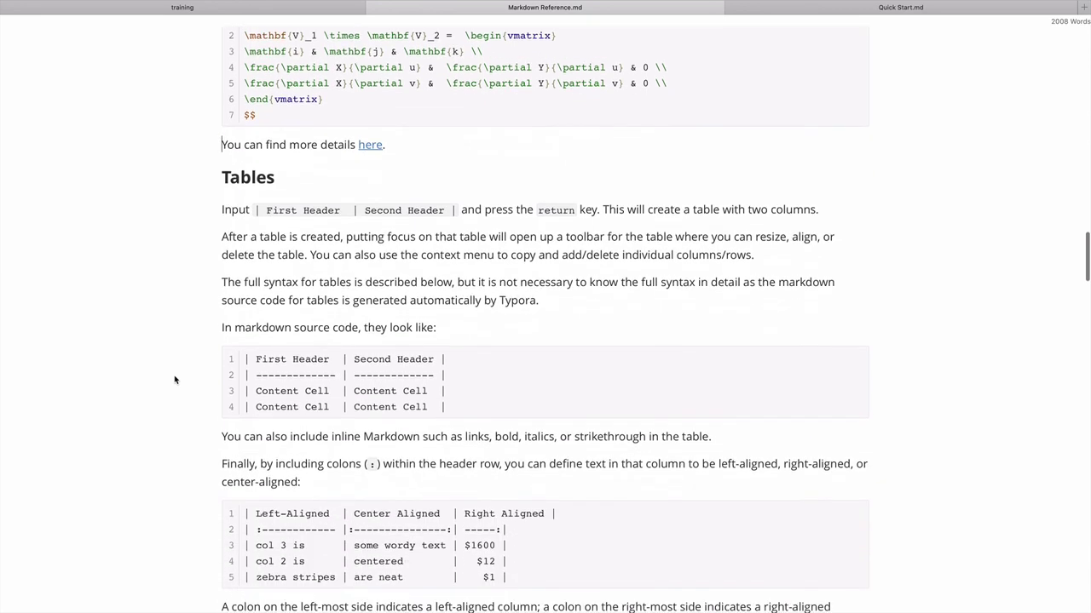
pyautogui.scroll(-1, 174, 380)
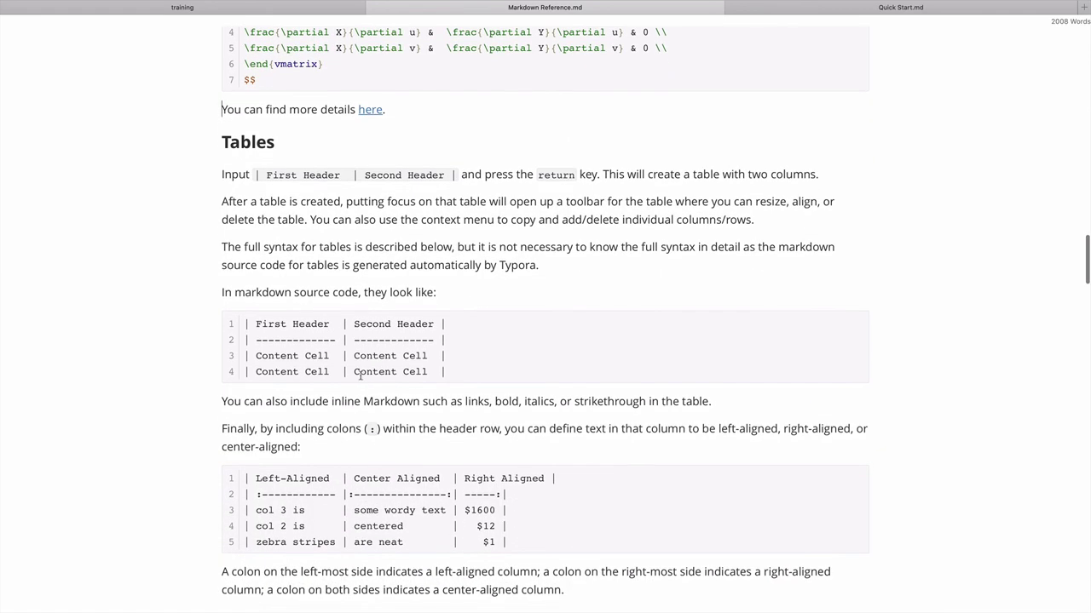
pyautogui.click(245, 323)
pyautogui.click(391, 326)
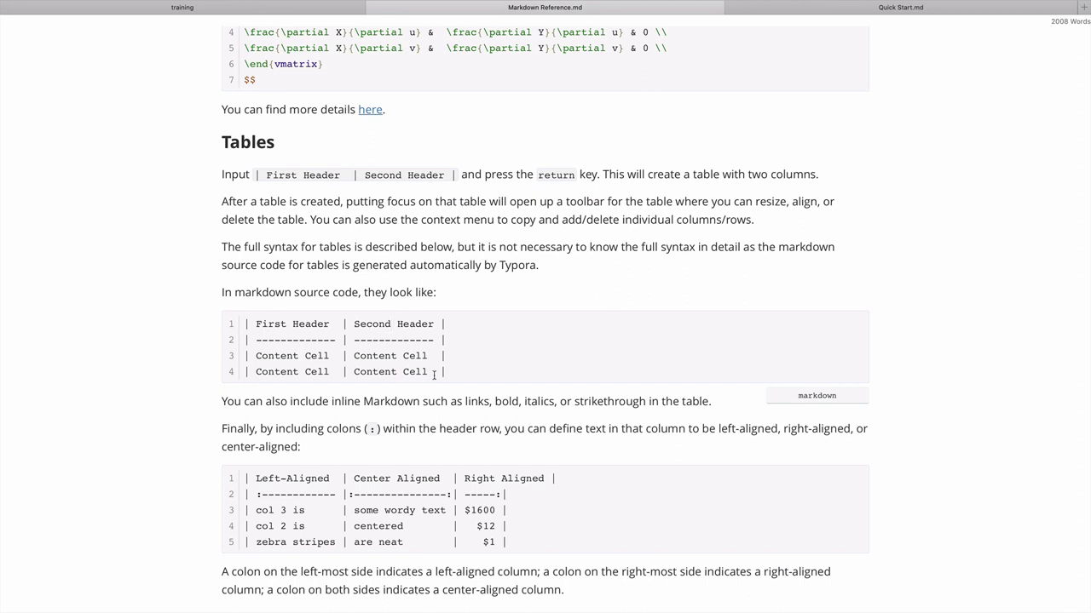
pyautogui.moveTo(447, 371); pyautogui.dragTo(241, 294)
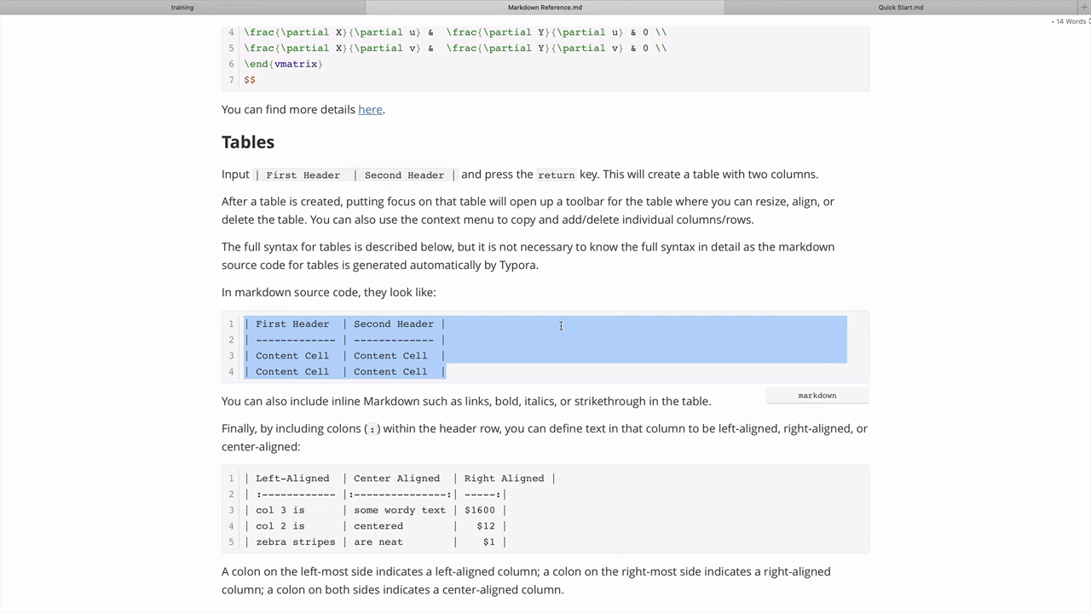
# Step: Return to the training document and insert a horizontal rule (---) below Heading 6
pyautogui.click(207, 10)
pyautogui.scroll(-1, 342, 439)
pyautogui.click(304, 545)
pyautogui.press('Return')
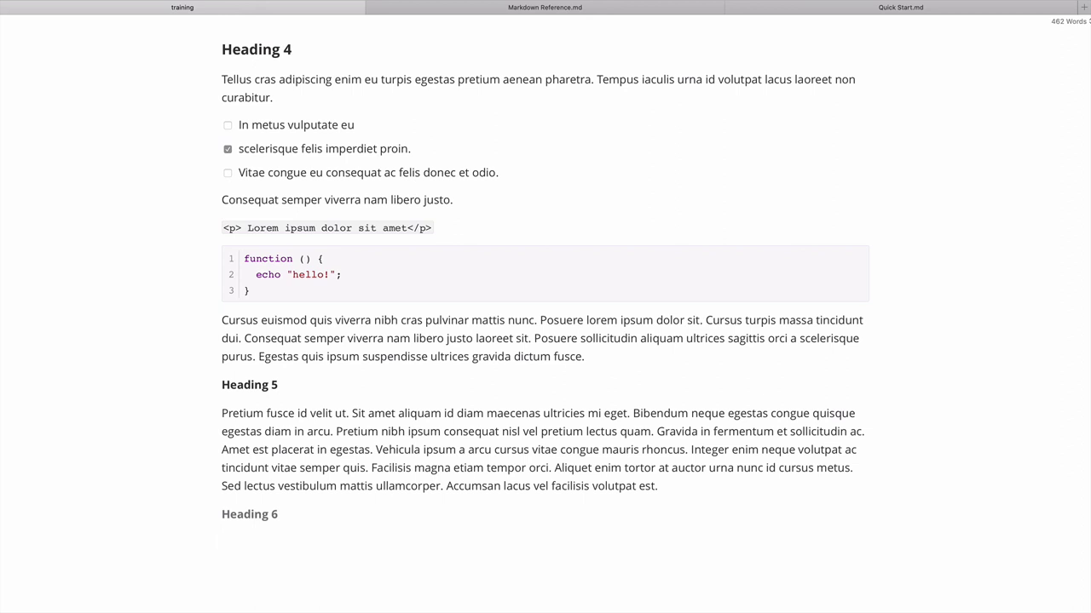
pyautogui.write('---')
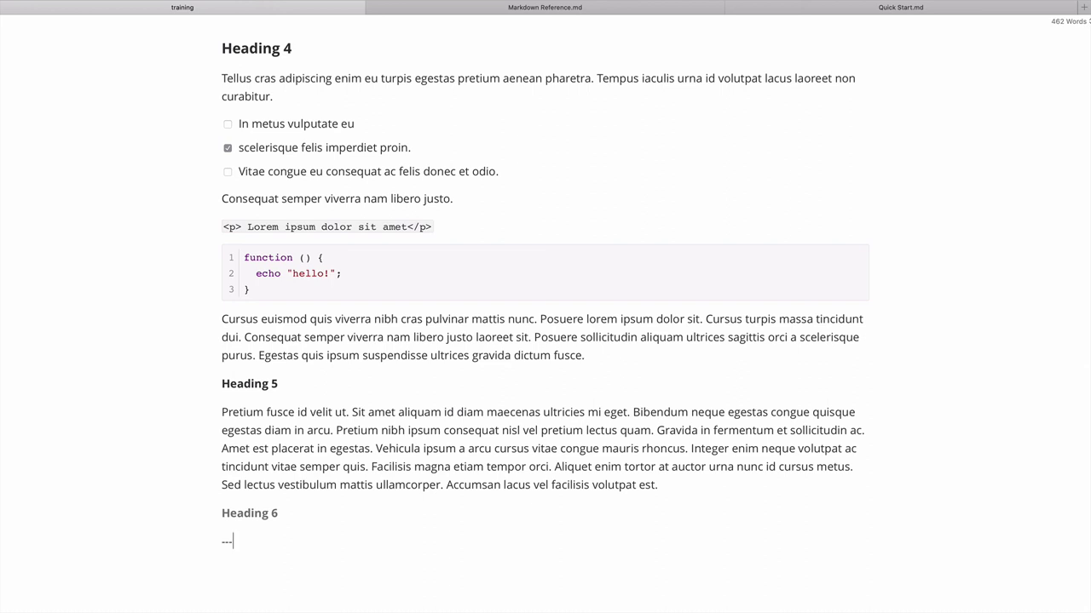
pyautogui.press('Return')
pyautogui.press('BackSpace')
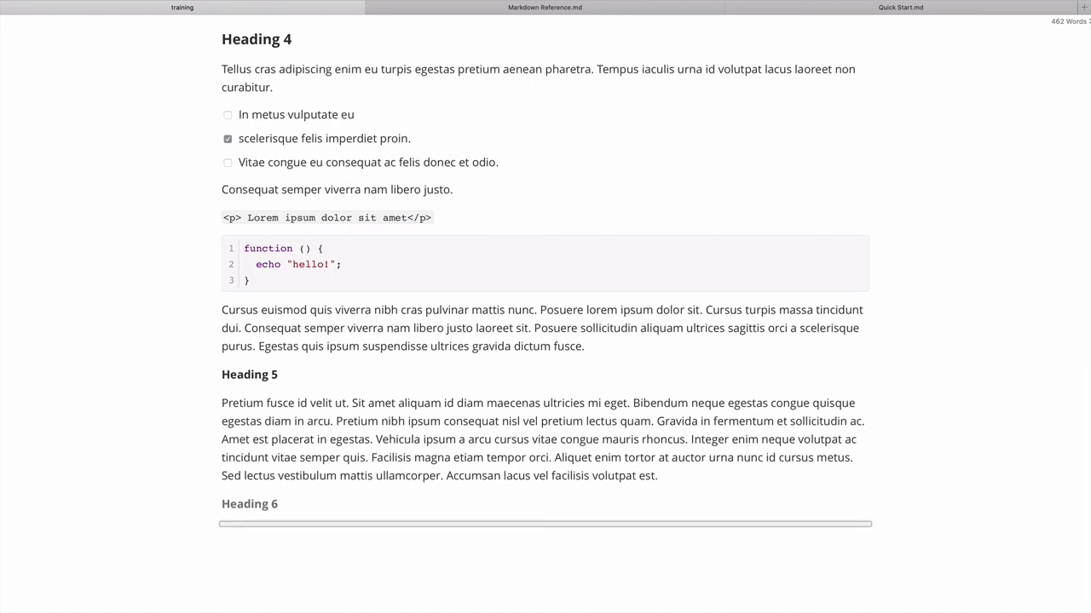
pyautogui.press('BackSpace')
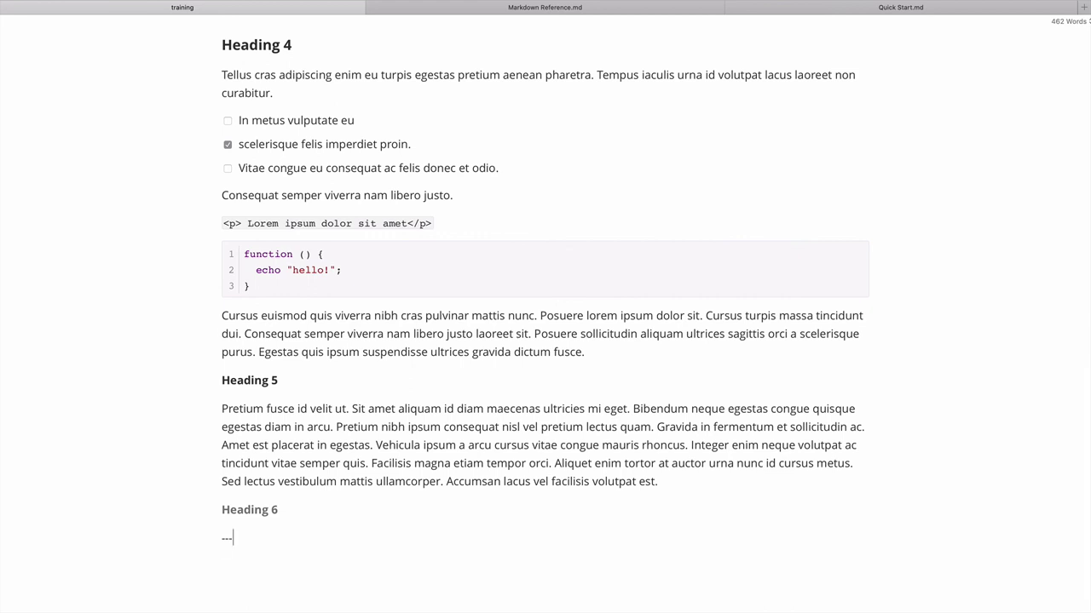
pyautogui.press('Return')
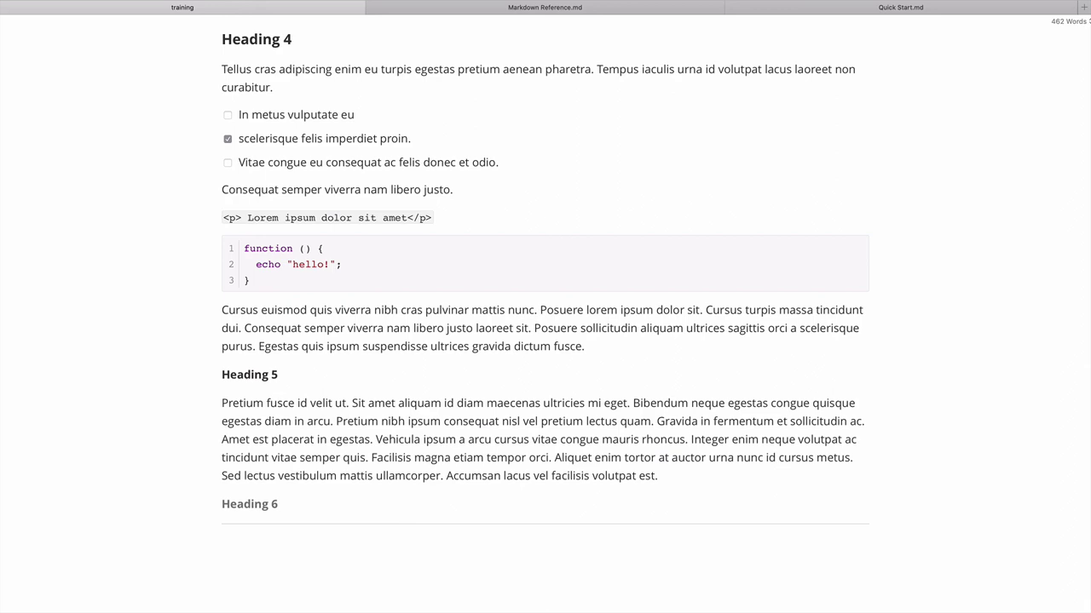
# Step: Paste the copied First Header / Second Header table below the horizontal rule
pyautogui.write('First Header\tSecond Header Content Cell\tContent Cell Content Cell\tContent Cell')
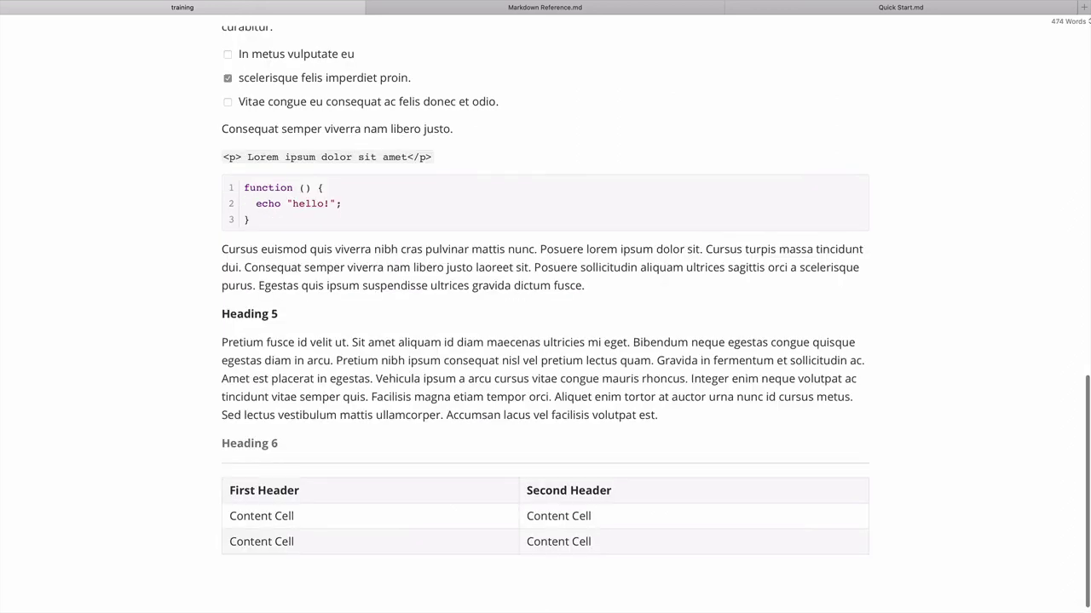
pyautogui.scroll(-1, 433, 589)
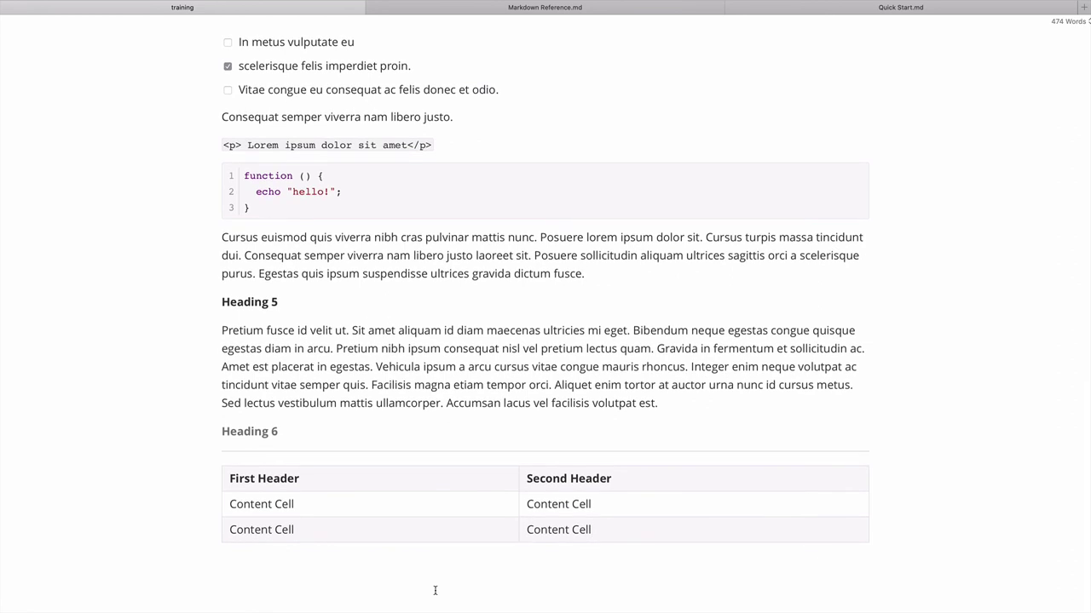
pyautogui.scroll(-2, 434, 591)
pyautogui.scroll(-2, 435, 590)
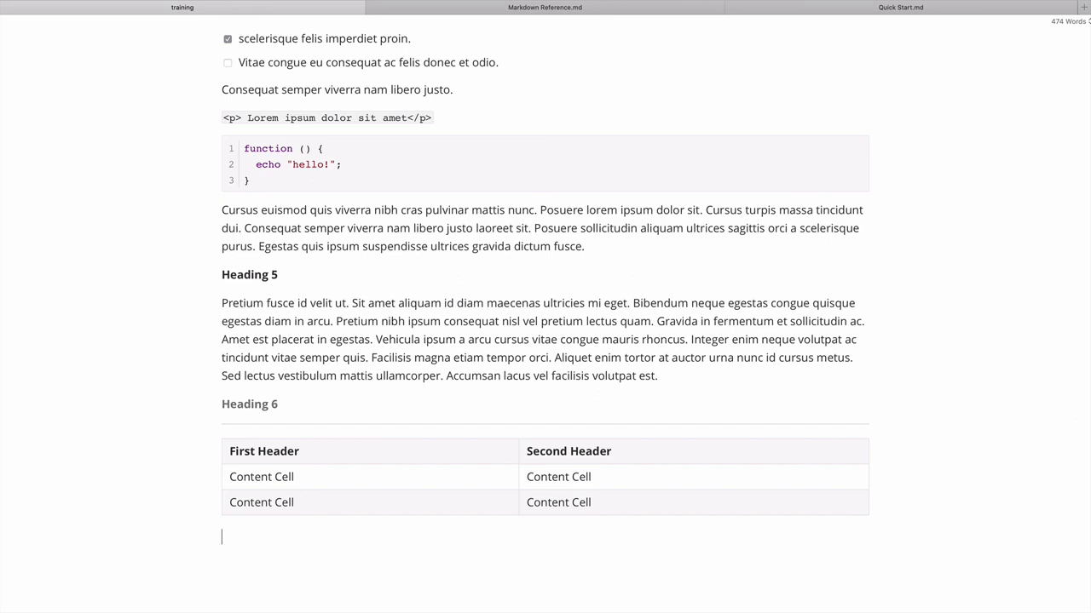
# Step: Show the document's Markdown source and examine the horizontal rule's dashes and the table's pipes and header separator
pyautogui.press('super+slash')
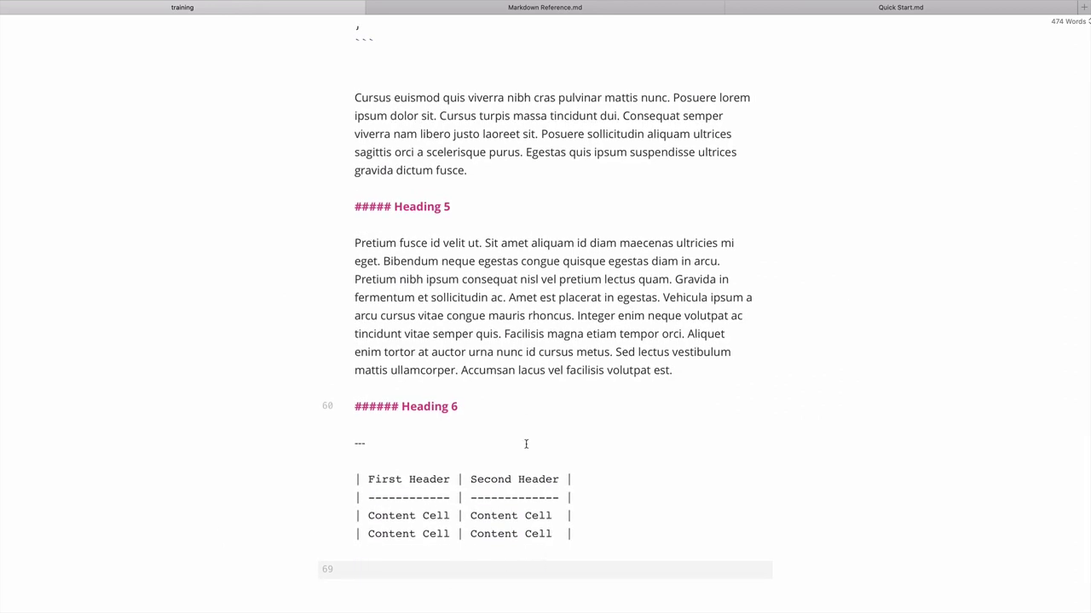
pyautogui.click(433, 450)
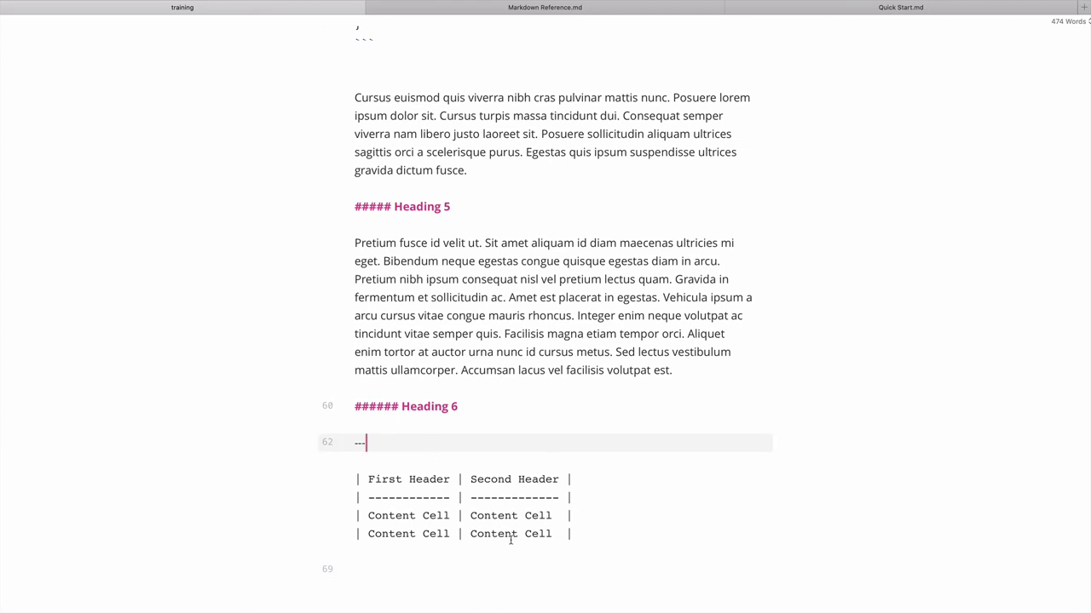
pyautogui.click(588, 528)
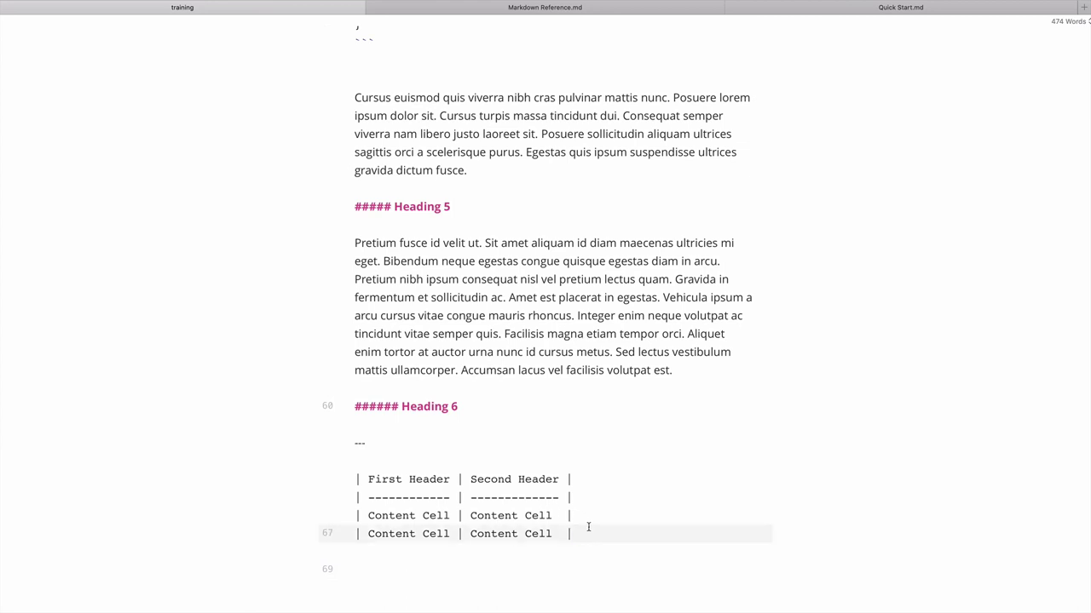
pyautogui.click(350, 569)
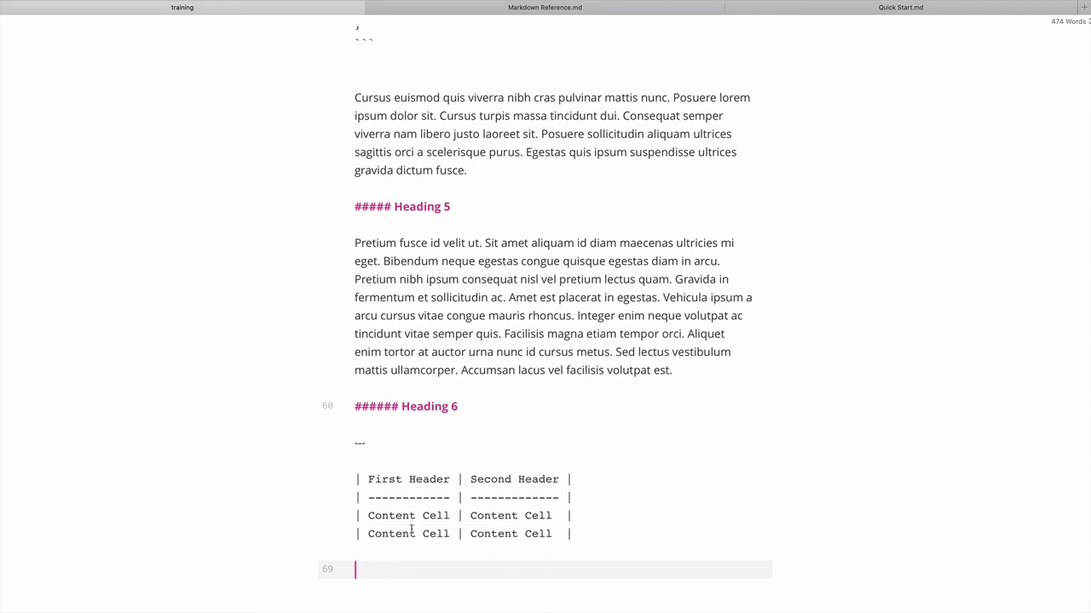
pyautogui.click(445, 517)
pyautogui.click(402, 567)
pyautogui.click(511, 479)
# Step: Start a second table below the first in the source with the header row | First | Second |
pyautogui.click(374, 564)
pyautogui.write('| First | Second |')
pyautogui.press('Return')
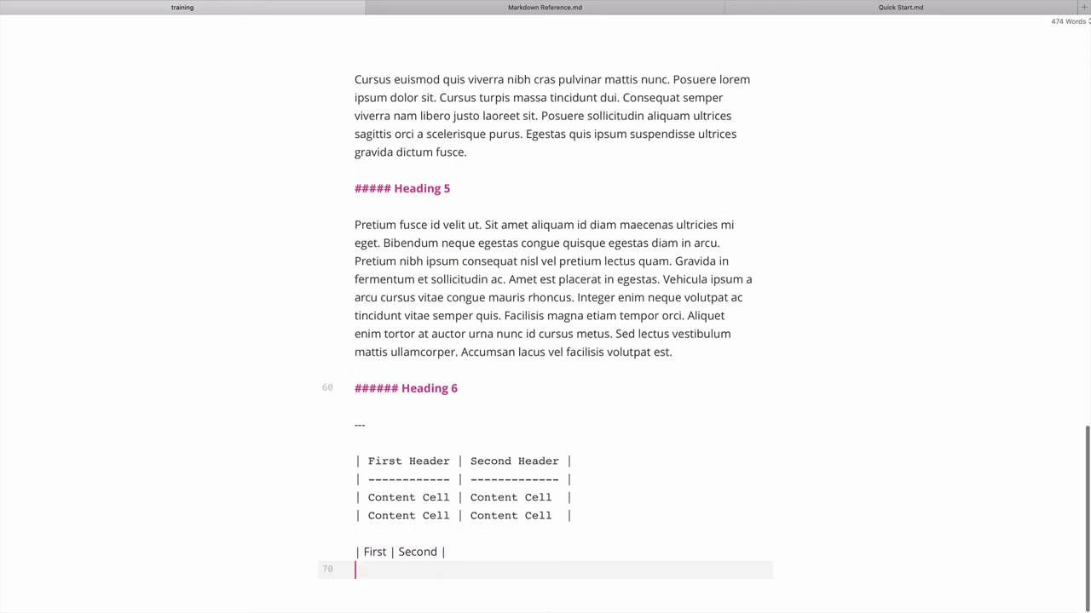
# Step: Add a separator row with six dashes per column under the First and Second headers
pyautogui.write('| ')
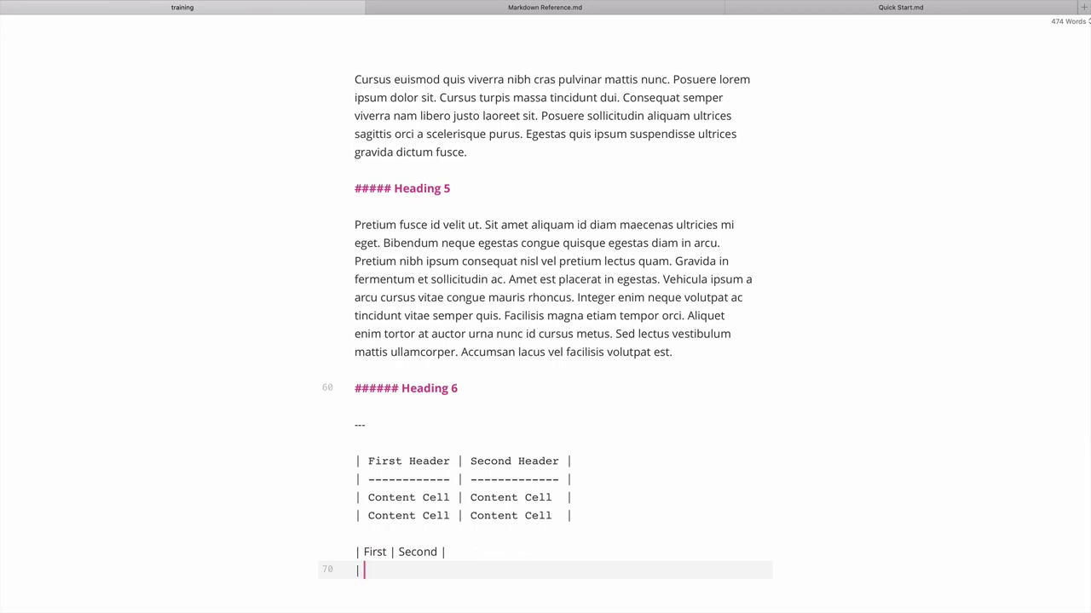
pyautogui.write('------|')
pyautogui.press('BackSpace')
pyautogui.write('|')
pyautogui.scroll(1, 545, 324)
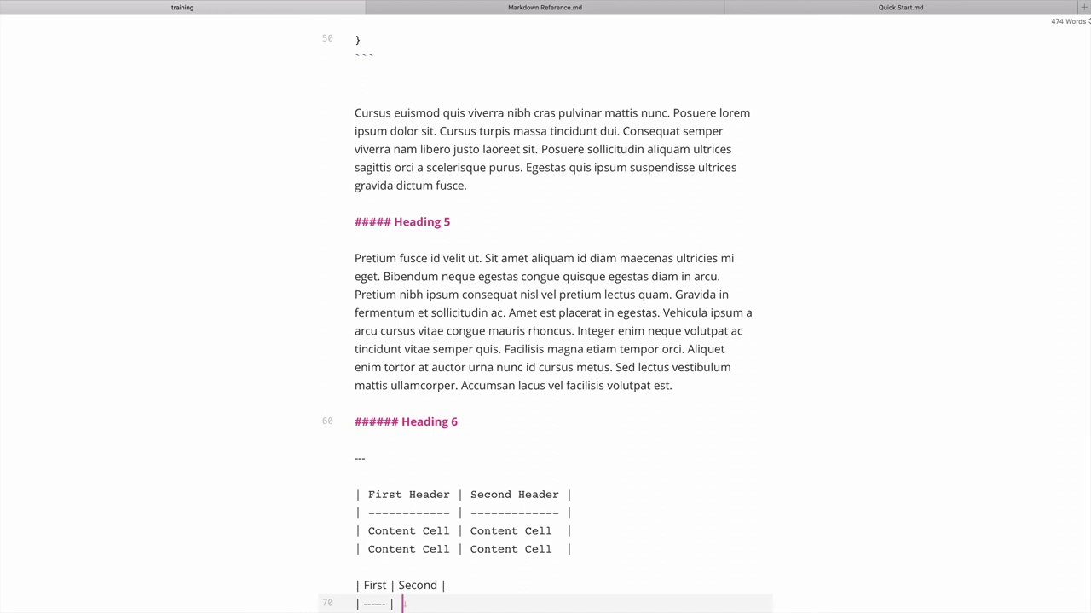
pyautogui.write('---')
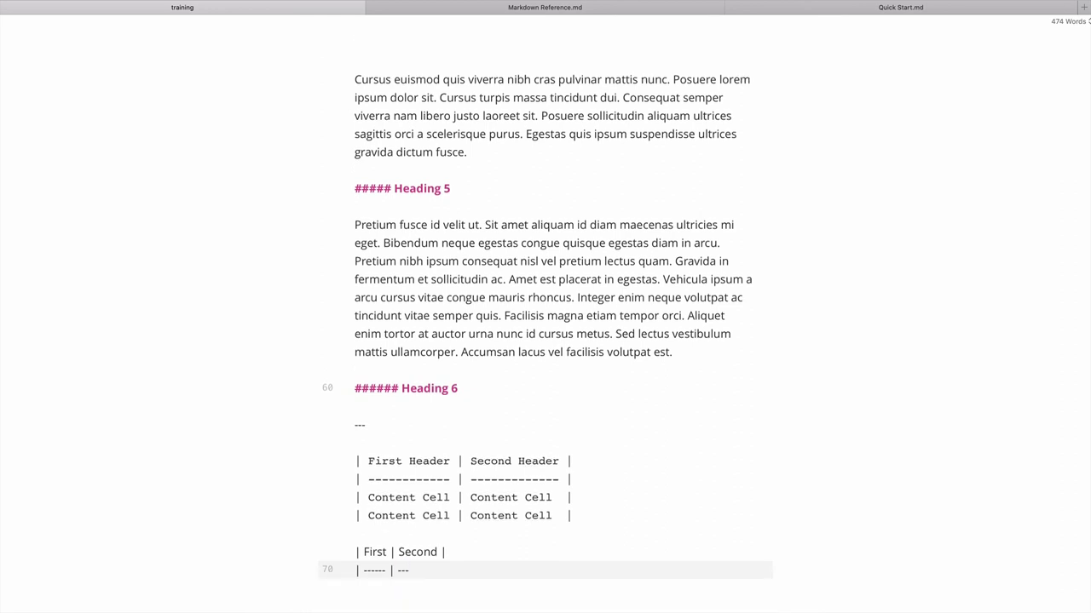
pyautogui.write('--- |')
pyautogui.press('Return')
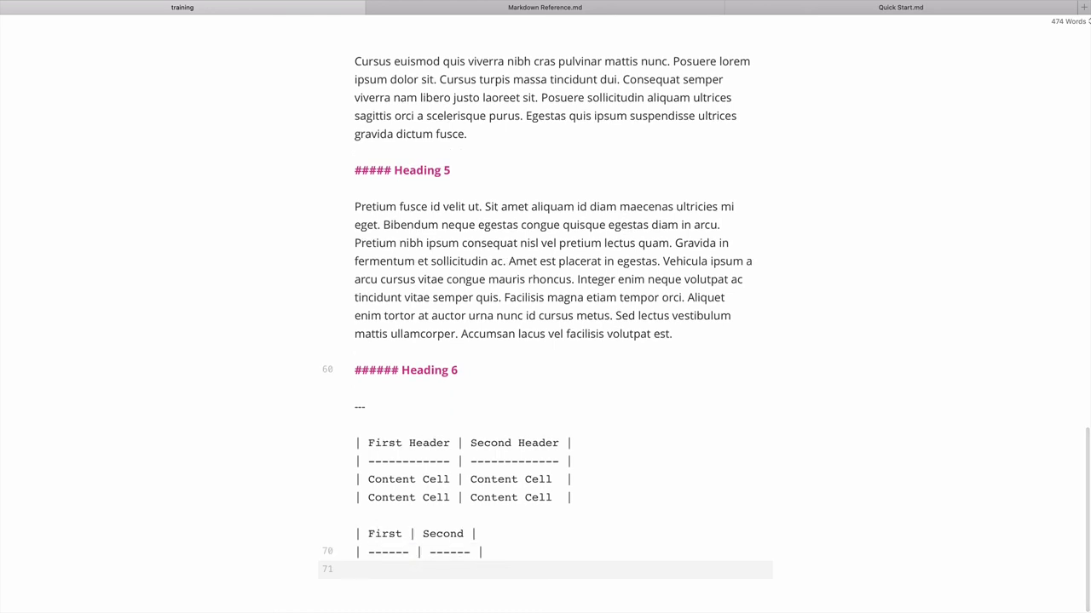
# Step: Add a content row with Cell in both columns of the second table and return to the rendered view
pyautogui.write('| c')
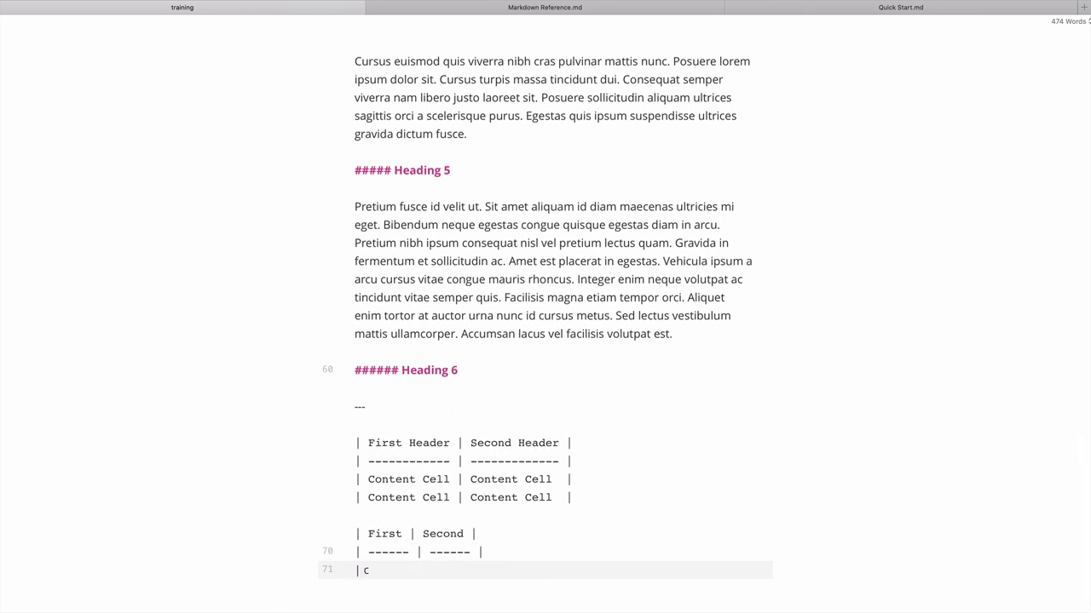
pyautogui.write('ell | Cell|')
pyautogui.press('super+r')
pyautogui.scroll(-15, 438, 515)
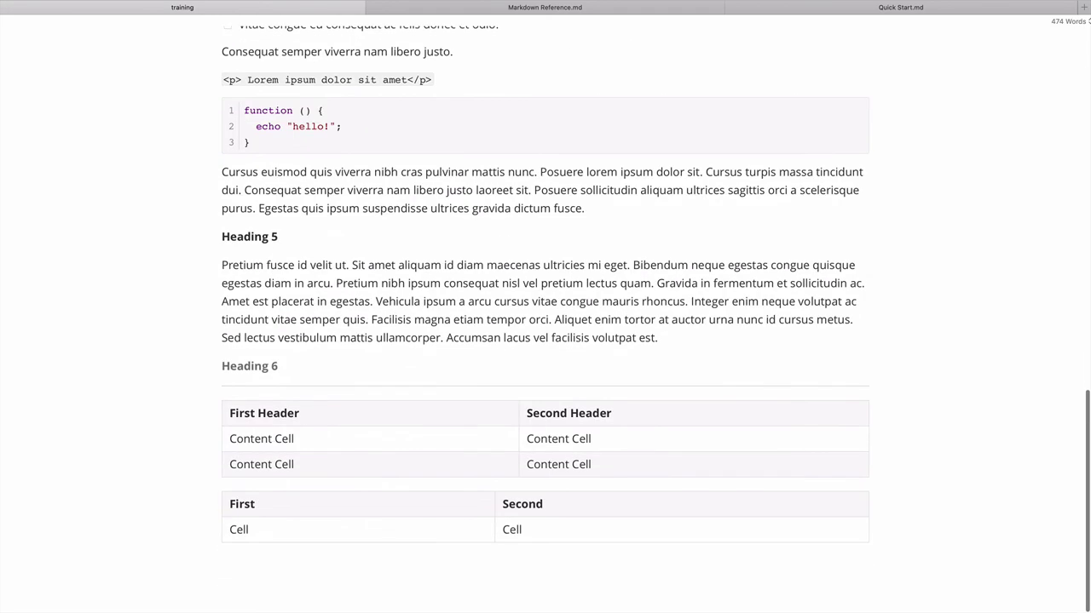
pyautogui.press('super+r')
pyautogui.click(588, 550)
pyautogui.press('super+r')
pyautogui.scroll(-15, 560, 585)
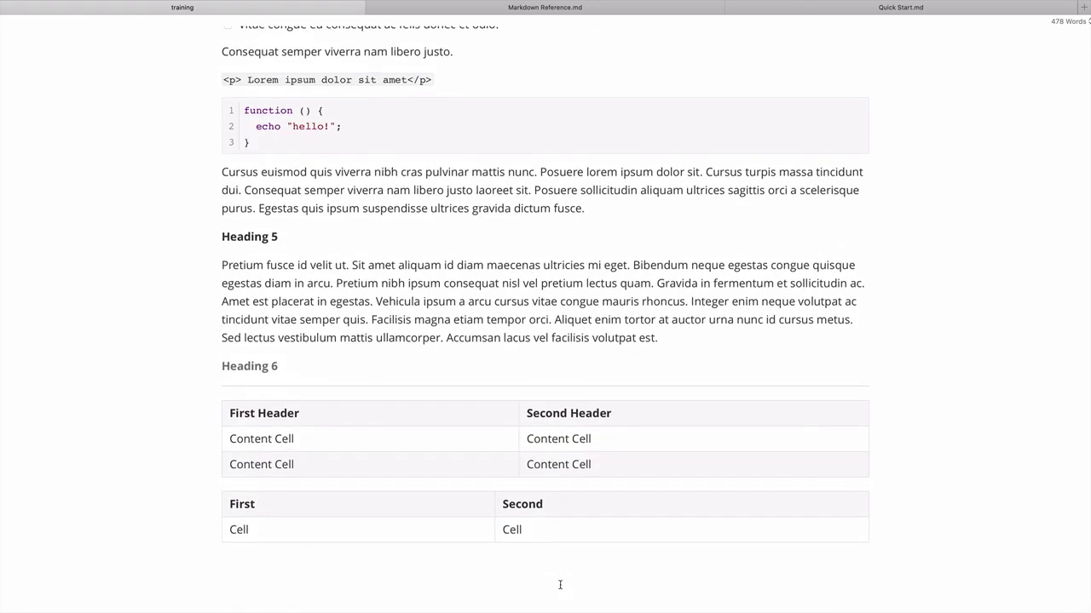
# Step: Reopen the Markdown source and change the second table's content cells to Cell 1 and Cell 2
pyautogui.press('super+r')
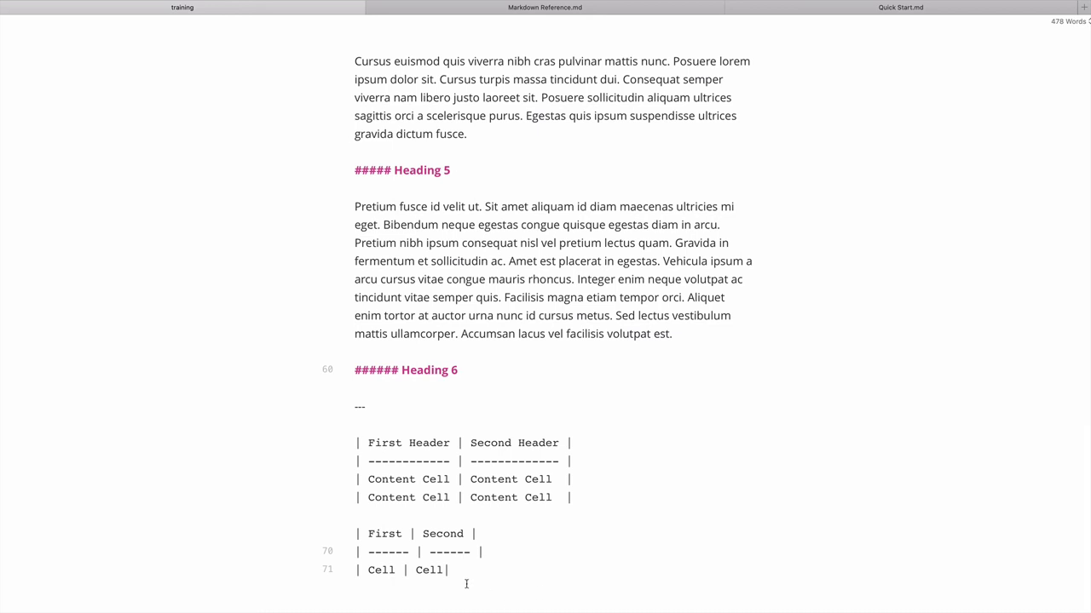
pyautogui.click(442, 570)
pyautogui.click(390, 570)
pyautogui.press('Right')
pyautogui.write('1')
pyautogui.press('Right')
pyautogui.press('Right')
pyautogui.press('Right')
pyautogui.press('Right')
pyautogui.press('Right')
pyautogui.press('Right')
pyautogui.press('Right')
pyautogui.press('Right')
pyautogui.press('Left')
pyautogui.write('2')
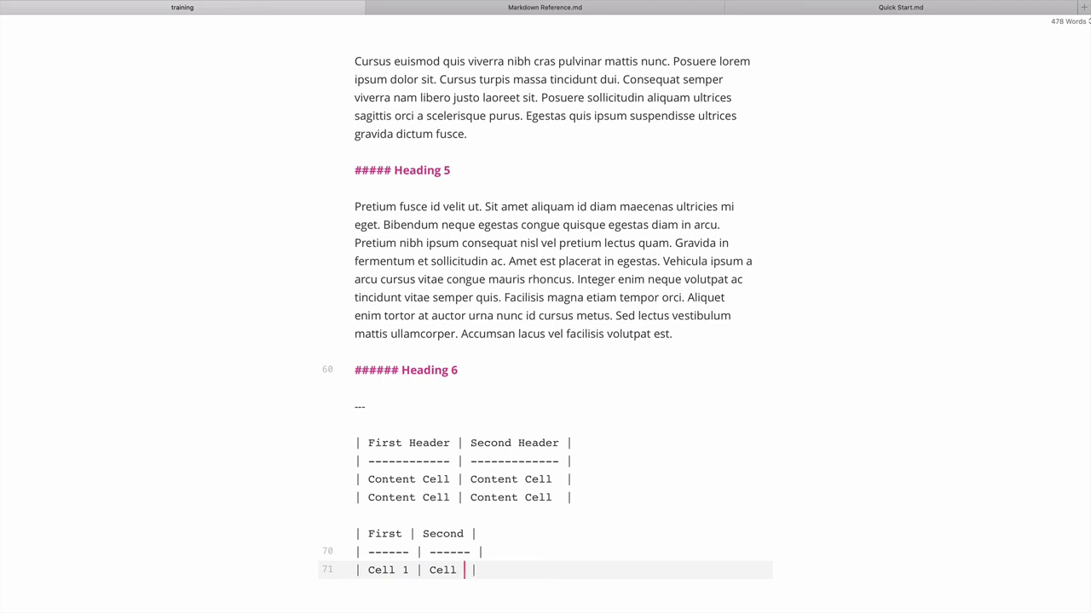
# Step: Add another row with Cell 3 and Cell 4 to the second table and show the rendered result
pyautogui.press('Right')
pyautogui.press('Right')
pyautogui.press('Return')
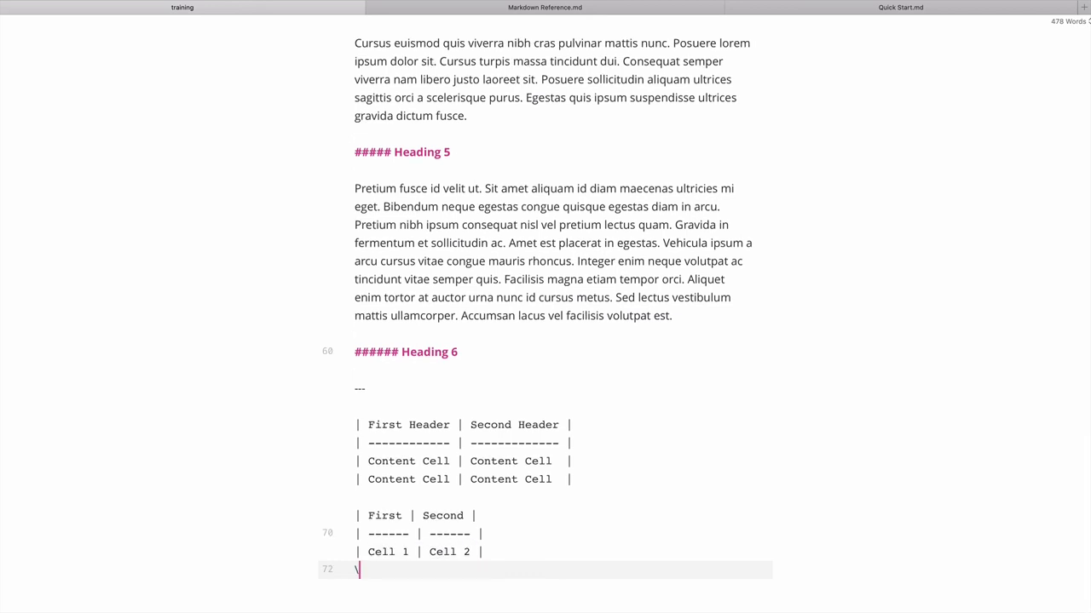
pyautogui.write('| Cell3')
pyautogui.press('BackSpace')
pyautogui.write('3 | Cell 4 |')
pyautogui.press('Left')
pyautogui.press('Left')
pyautogui.press('Left')
pyautogui.press('Left')
pyautogui.press('Left')
pyautogui.press('Left')
pyautogui.press('Left')
pyautogui.press('Left')
pyautogui.press('Left')
pyautogui.press('Left')
pyautogui.press('Left')
pyautogui.press('Left')
pyautogui.press('Left')
pyautogui.press('BackSpace')
pyautogui.press('Right')
pyautogui.press('Right')
pyautogui.press('Right')
pyautogui.press('Right')
pyautogui.press('Right')
pyautogui.press('Right')
pyautogui.press('Right')
pyautogui.press('Right')
pyautogui.press('Right')
pyautogui.press('Right')
pyautogui.press('Right')
pyautogui.press('Right')
pyautogui.press('Right')
pyautogui.press('super+r')
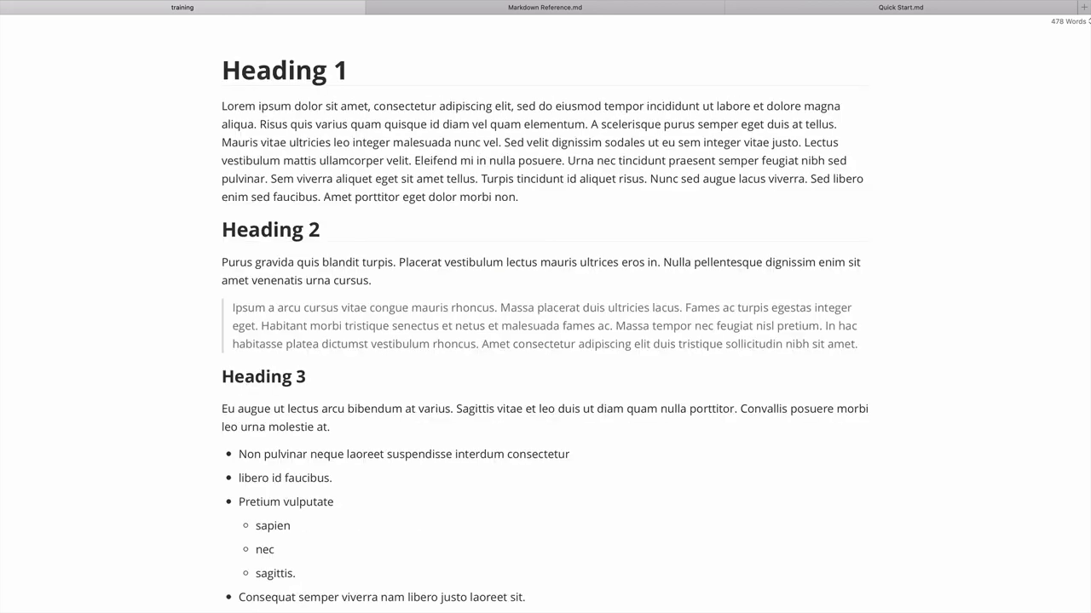
pyautogui.scroll(-15, 554, 534)
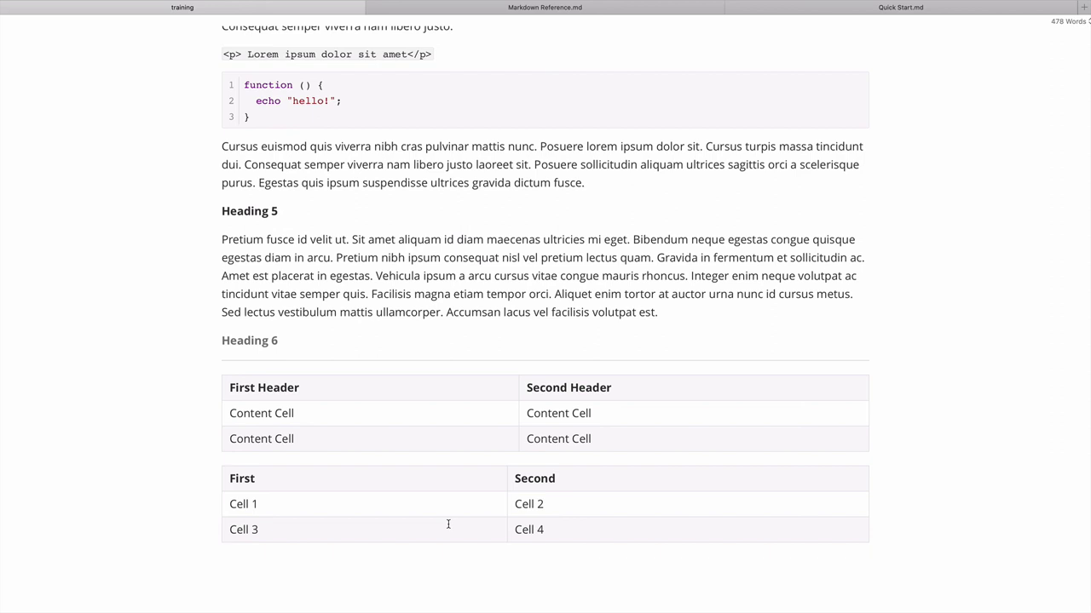
# Step: Open the Markdown Reference document and locate its Footnotes section
pyautogui.click(420, 552)
pyautogui.click(508, 10)
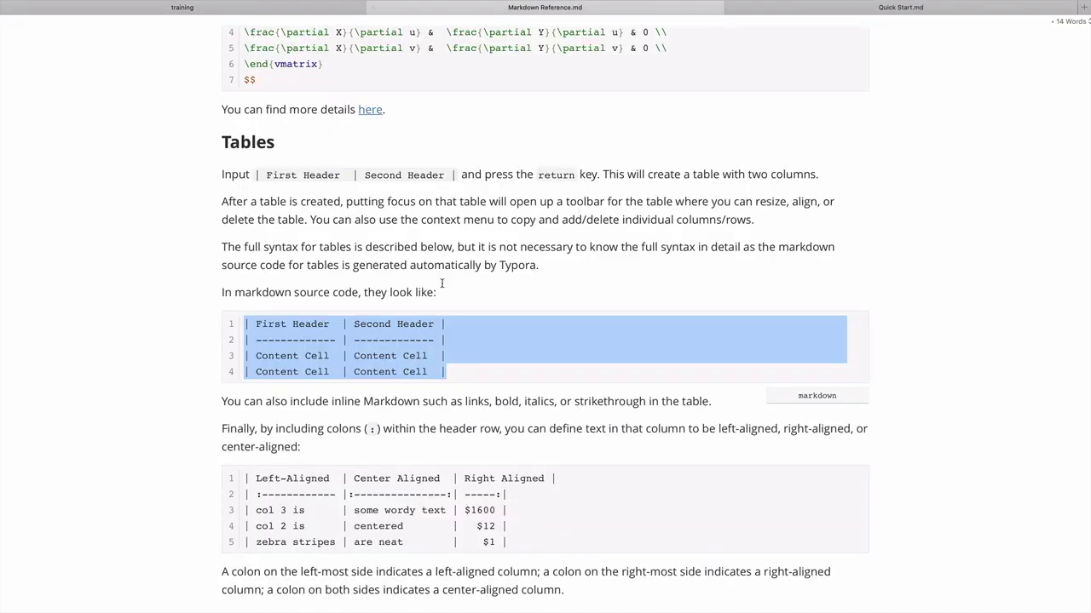
pyautogui.scroll(-10, 442, 283)
pyautogui.moveTo(392, 318)
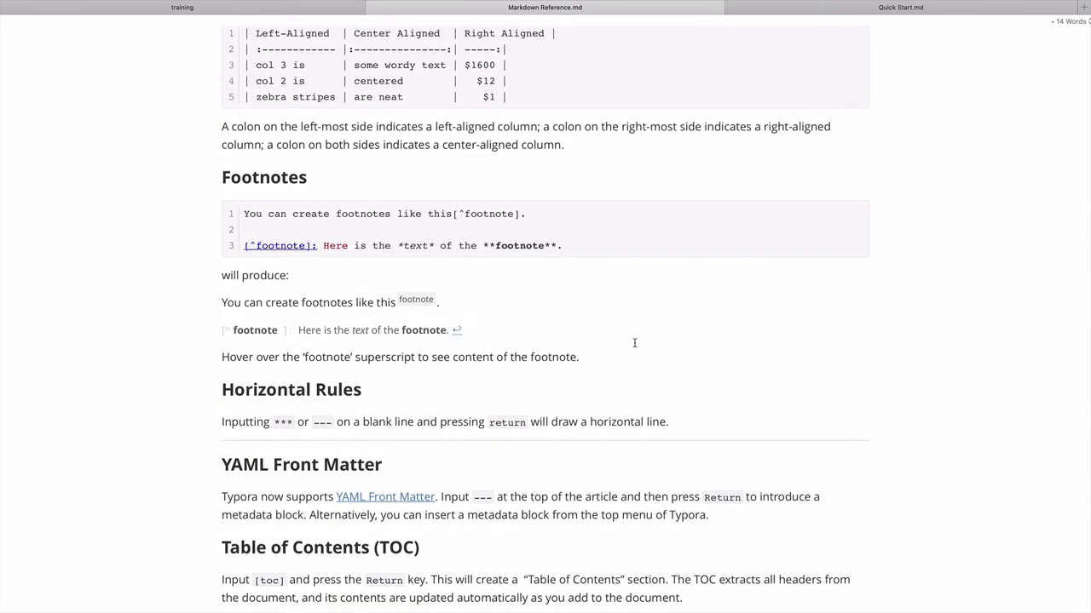
# Step: Switch to Chrome, generate 5 sentences of placeholder text in the Lorem Ipsum Generator and copy the result
pyautogui.press('super+Tab')
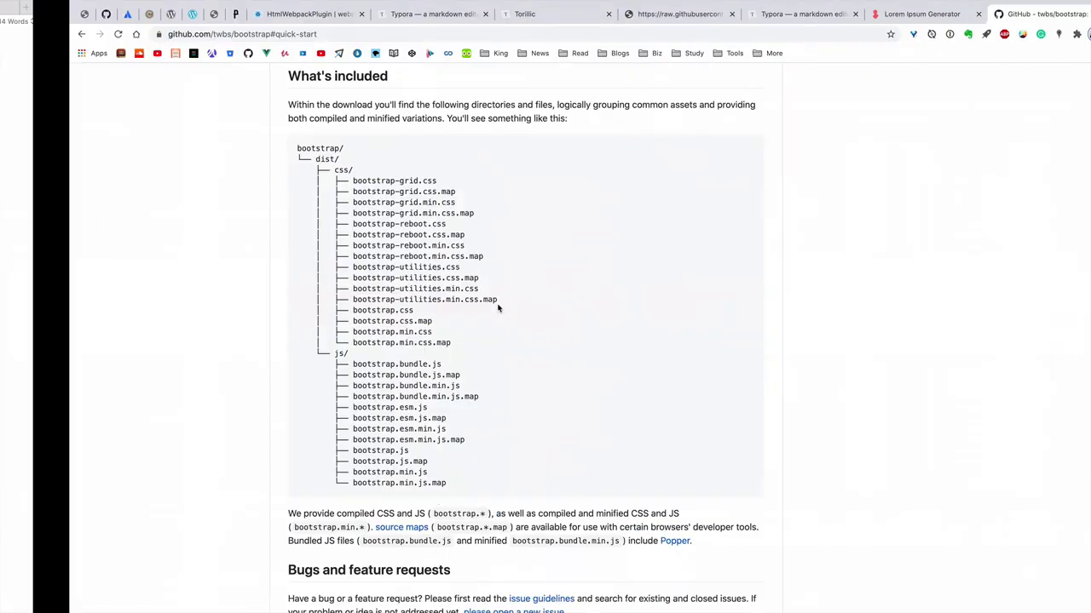
pyautogui.press('super+Tab')
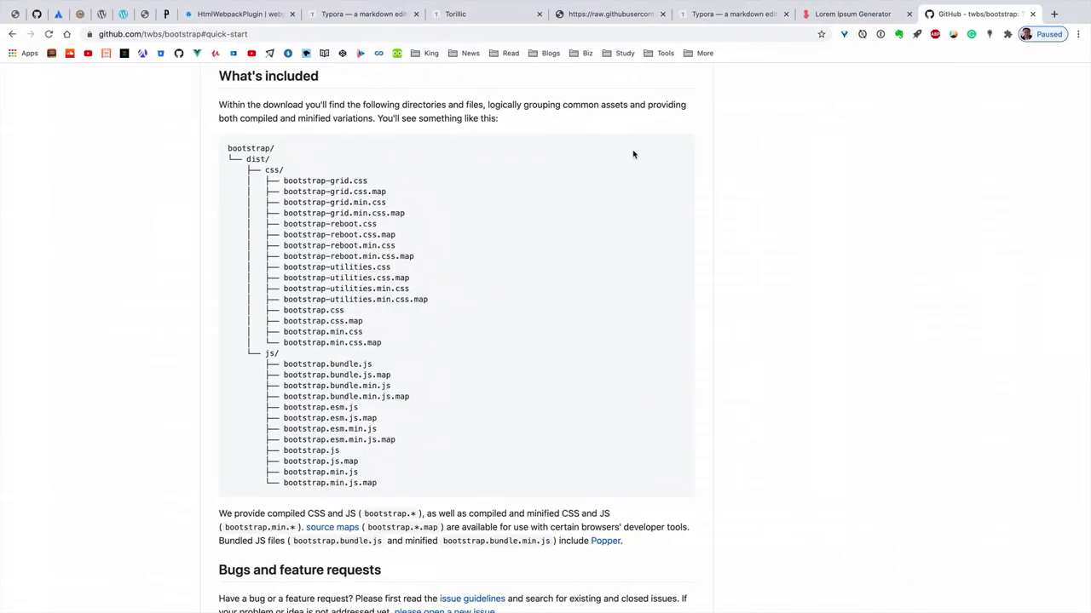
pyautogui.click(835, 14)
pyautogui.scroll(-1, 498, 409)
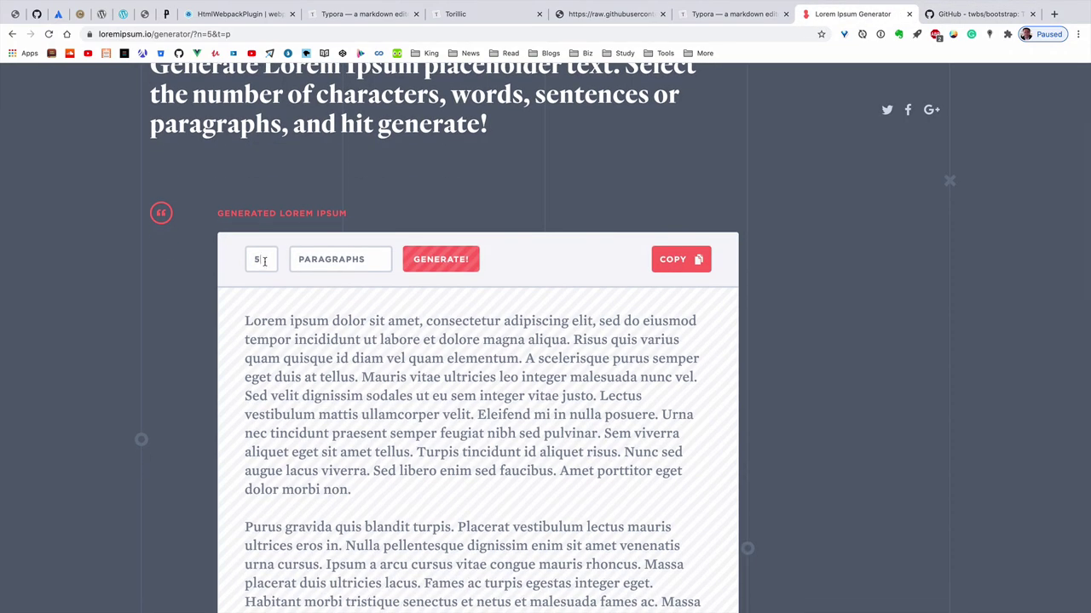
pyautogui.click(336, 259)
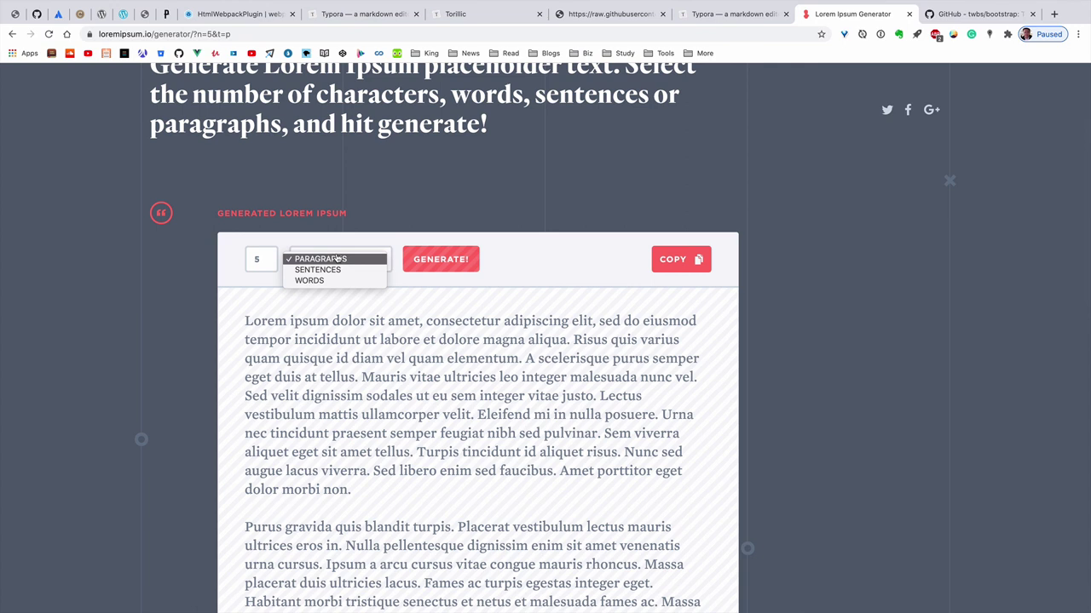
pyautogui.click(331, 269)
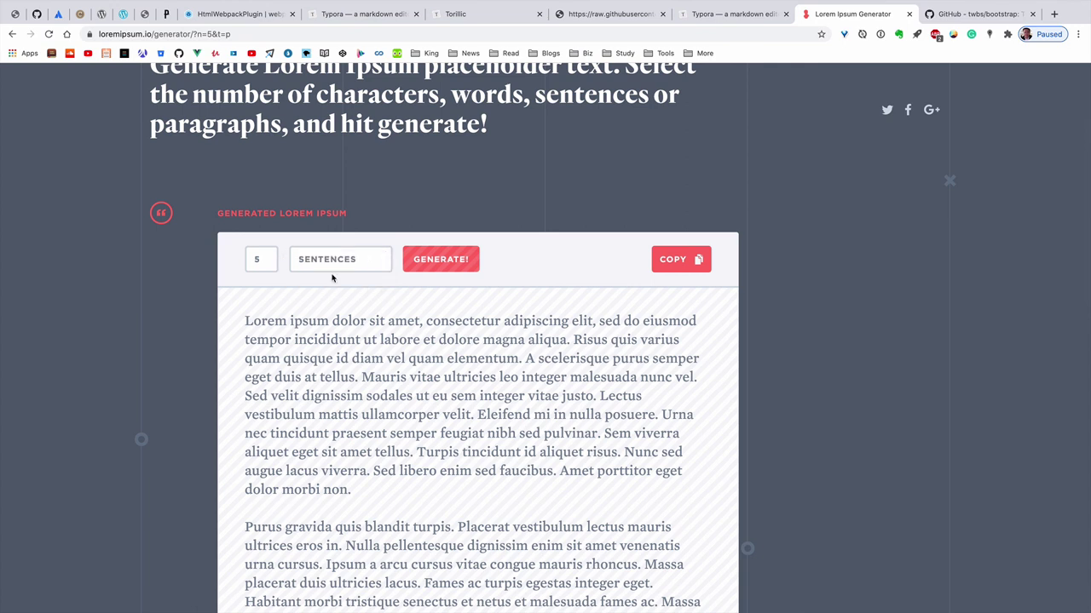
pyautogui.click(442, 261)
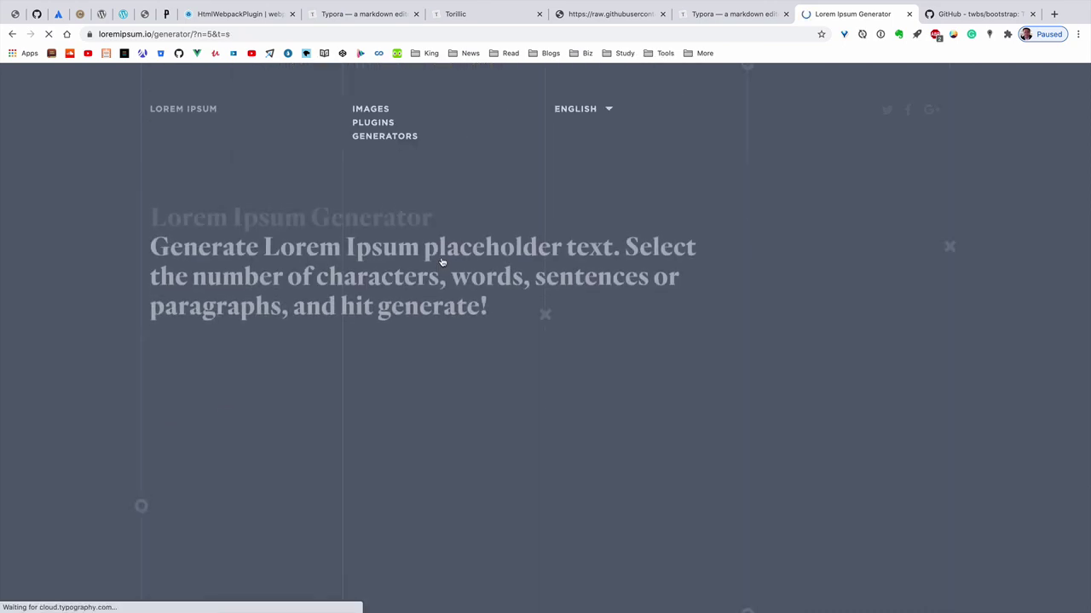
pyautogui.click(672, 408)
# Step: Switch to Typora and add a horizontal rule below the training document's second table, with the copied lorem ipsum paragraph under it
pyautogui.press('super+Tab')
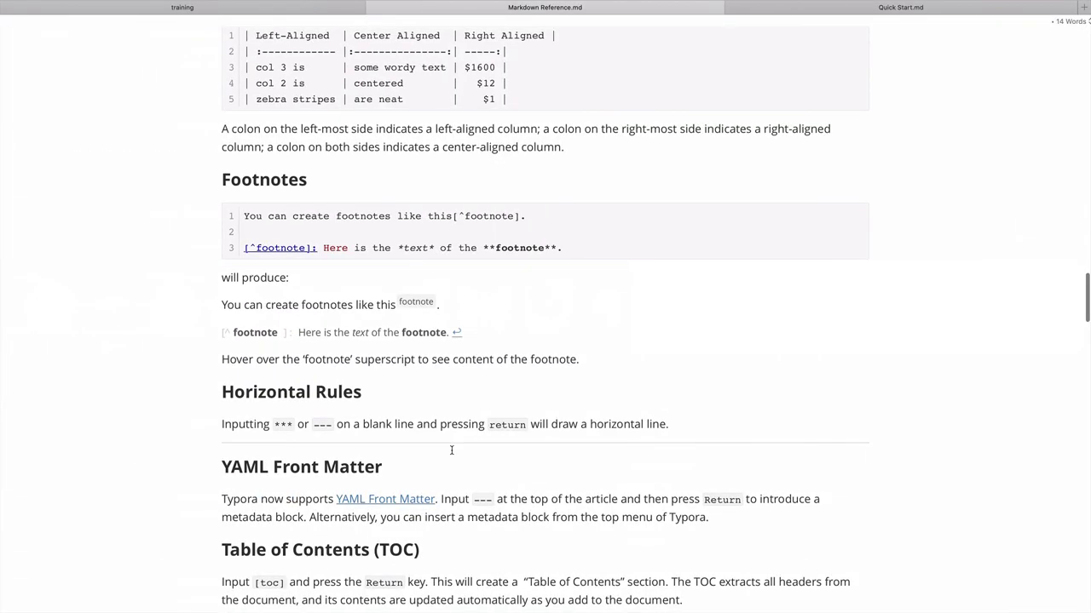
pyautogui.click(194, 8)
pyautogui.scroll(-1, 333, 370)
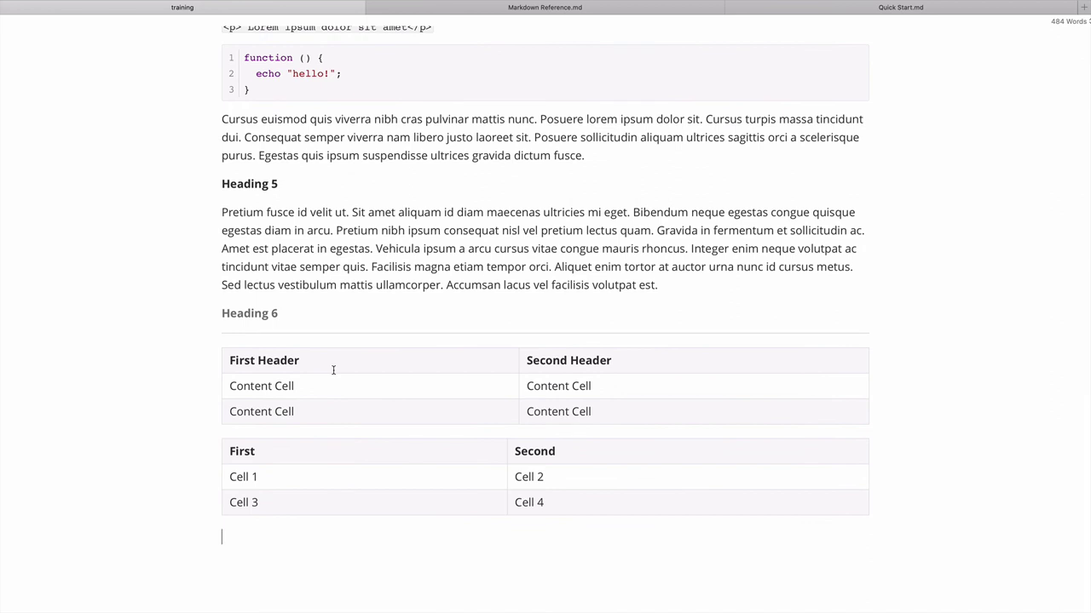
pyautogui.write('---')
pyautogui.press('Return')
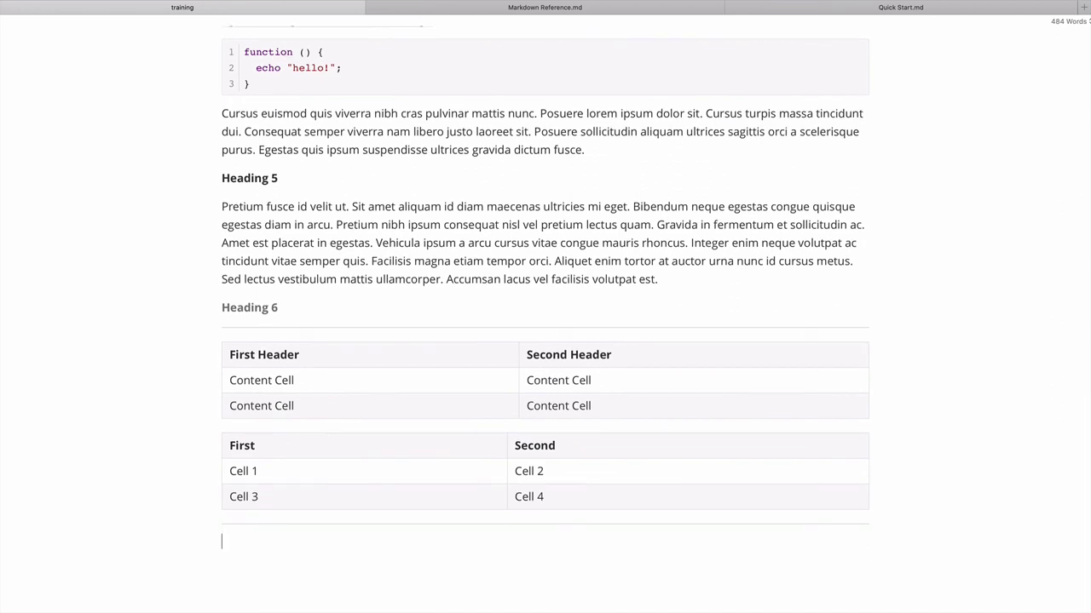
pyautogui.write('Lorem ipsum dolor sit amet, consectetur adipiscing elit, sed do eiusmod tempor incididunt ut labore et dolore magna aliqua. Fames ac turpis egestas maecenas pharetra convallis posuere morbi. Sed lectus vestibulum mattis ullamcorper velit sed ullamcorper morbi. Ante metus dictum at tempor. Sit amet mauris commodo quis imperdiet massa tincidunt nunc pulvinar.')
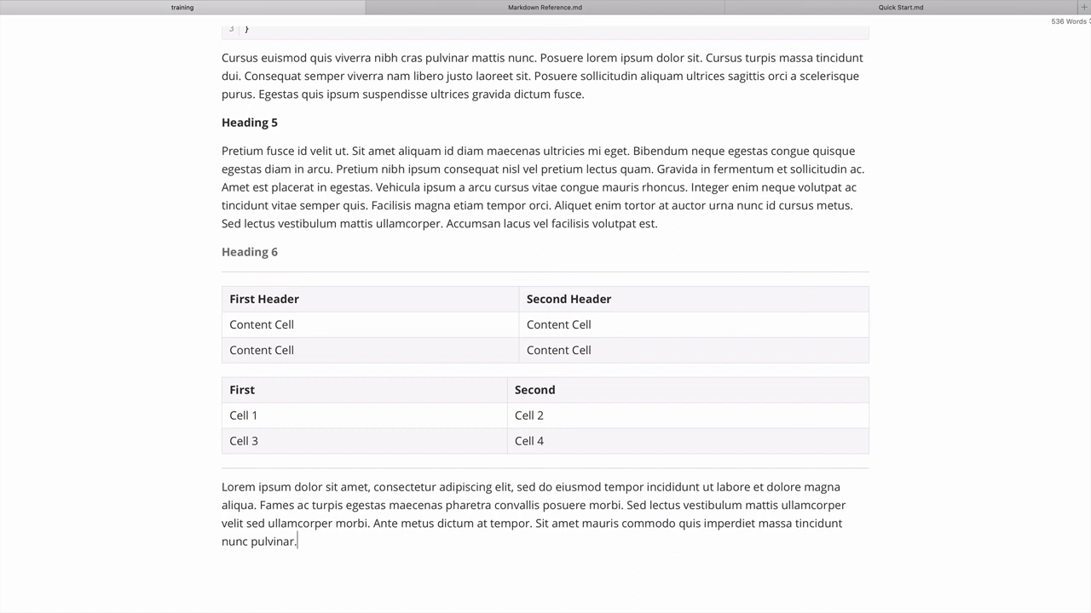
pyautogui.scroll(-1, 545, 307)
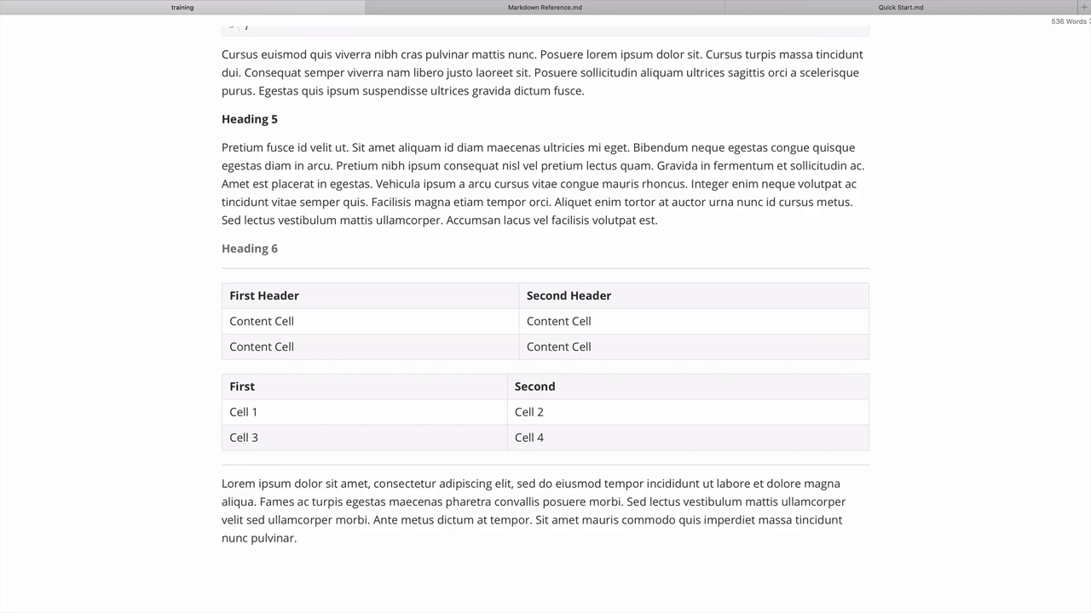
pyautogui.press('super+Tab')
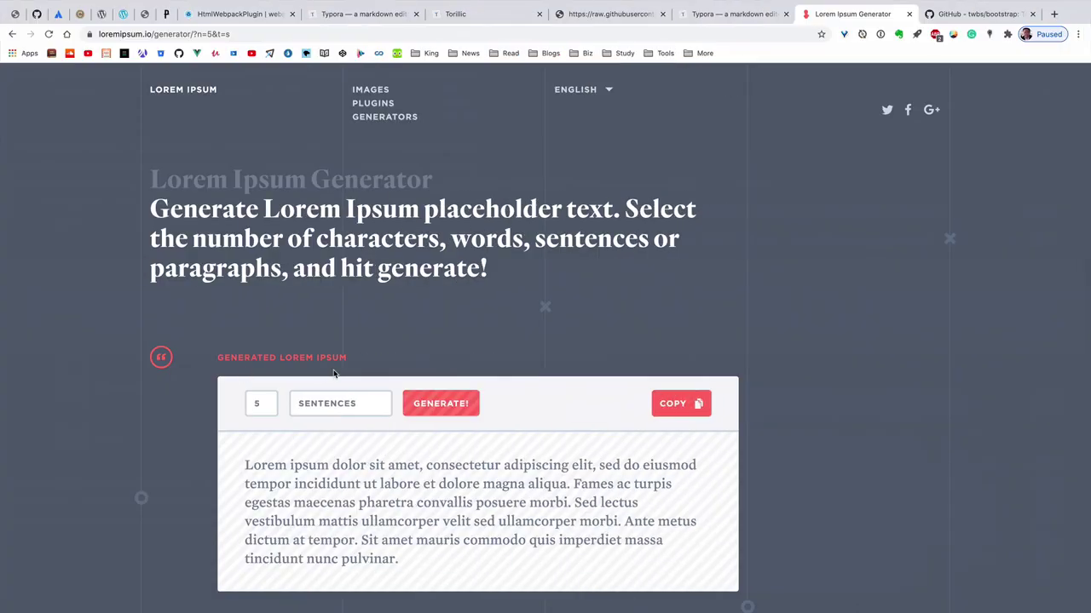
pyautogui.press('super+Tab')
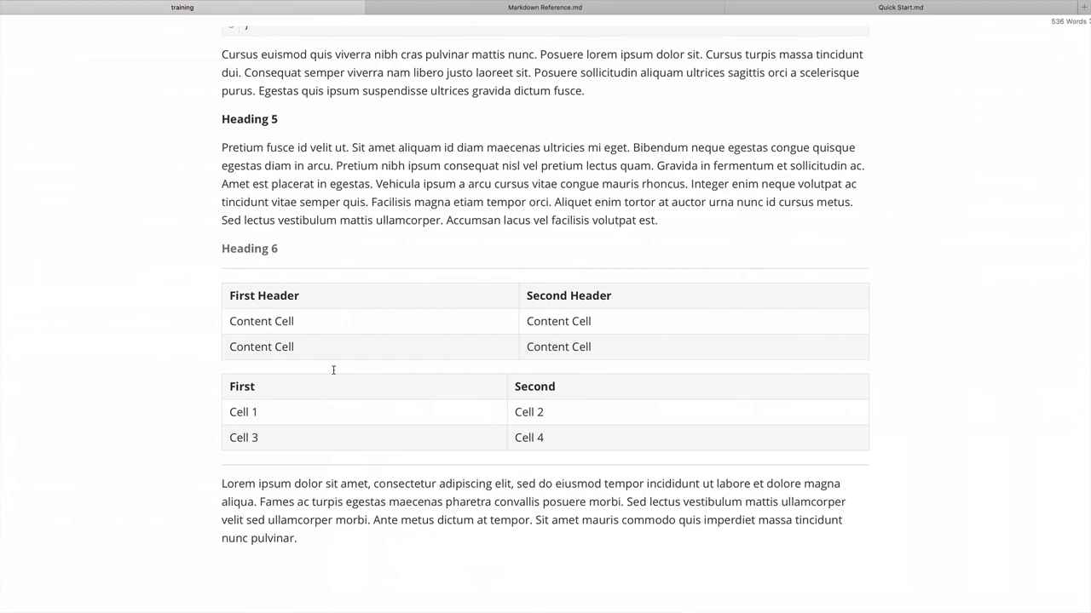
pyautogui.press('super+Tab')
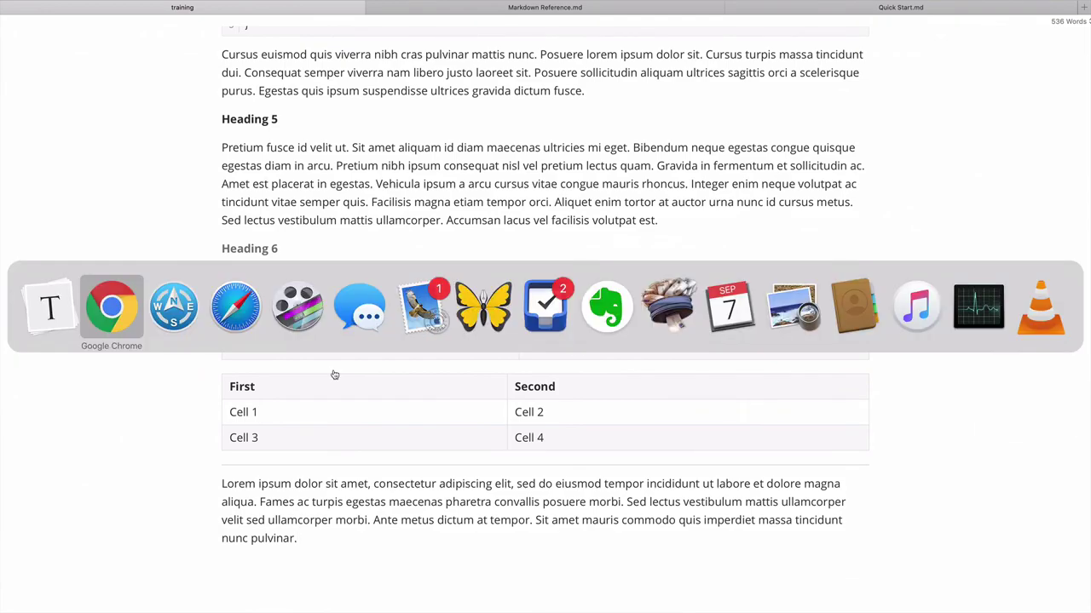
pyautogui.press('super+Tab')
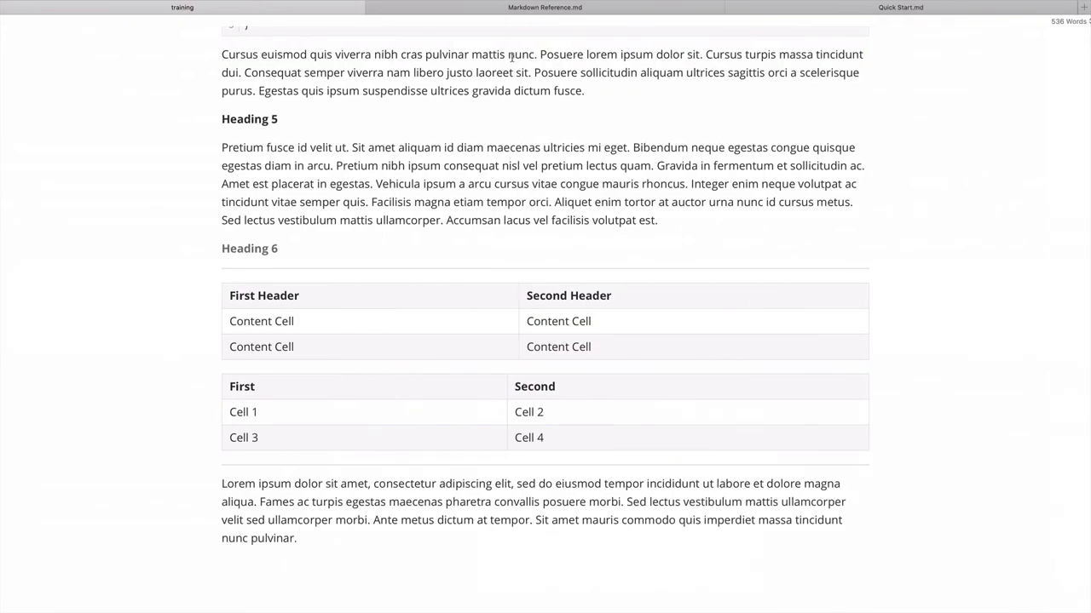
pyautogui.click(518, 8)
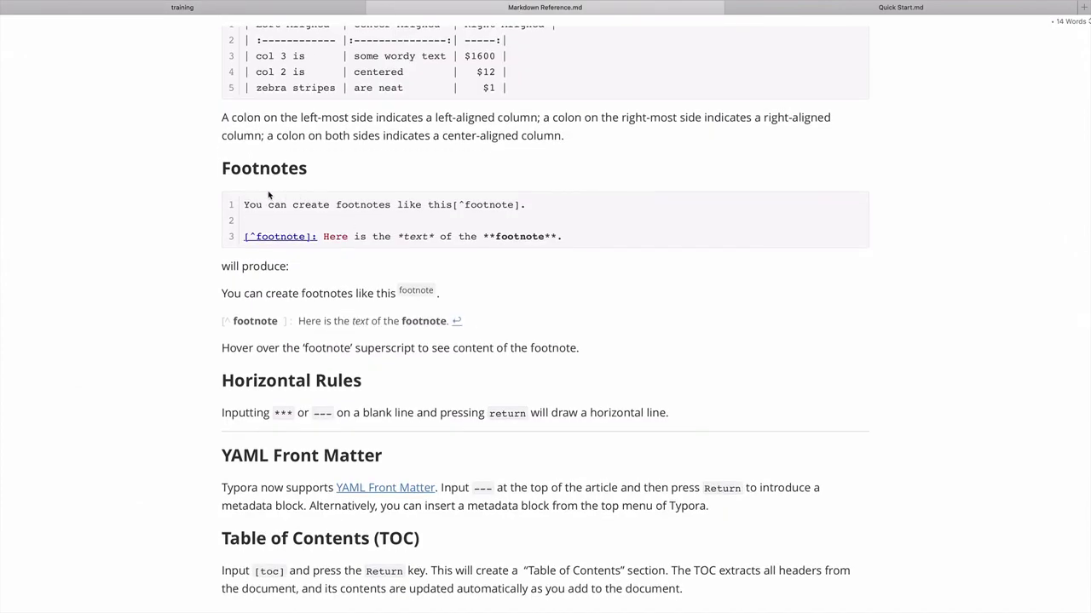
pyautogui.press('super+Tab')
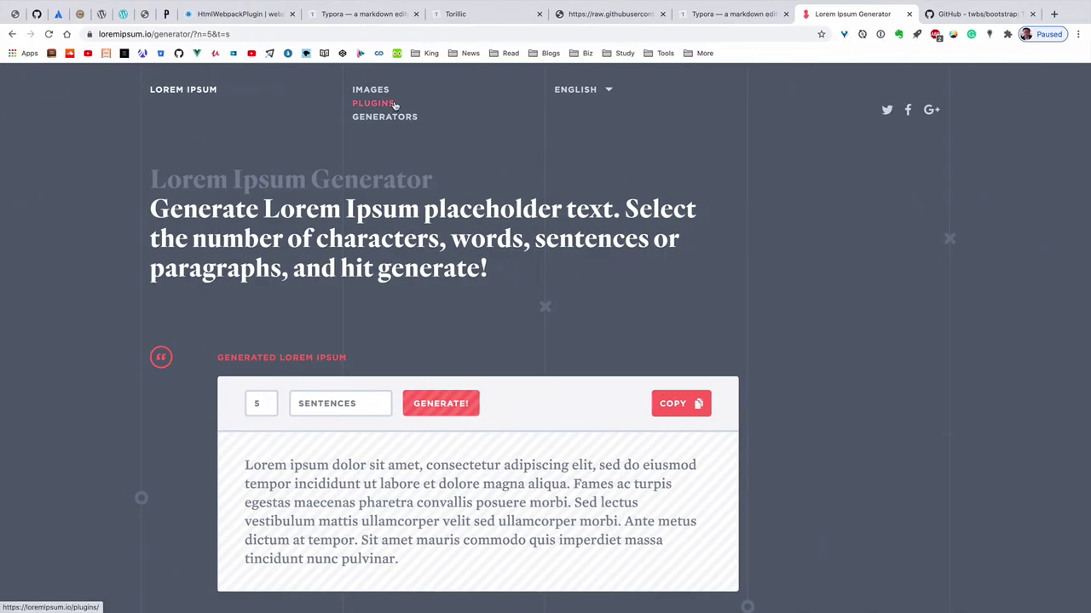
pyautogui.press('super+Tab')
pyautogui.press('super+Tab')
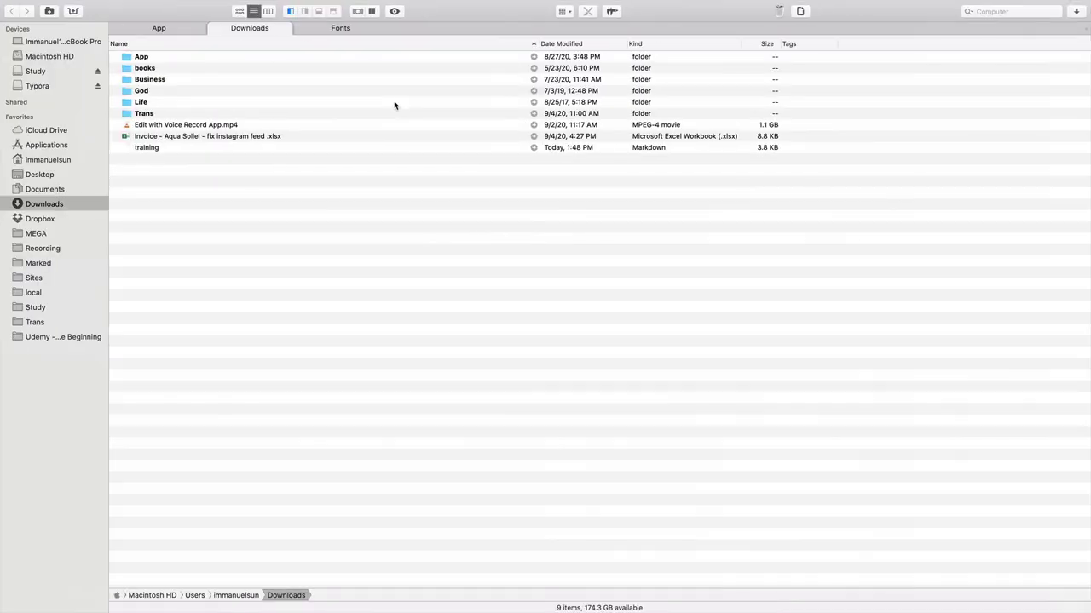
pyautogui.press('super+Tab')
pyautogui.press('super+Tab')
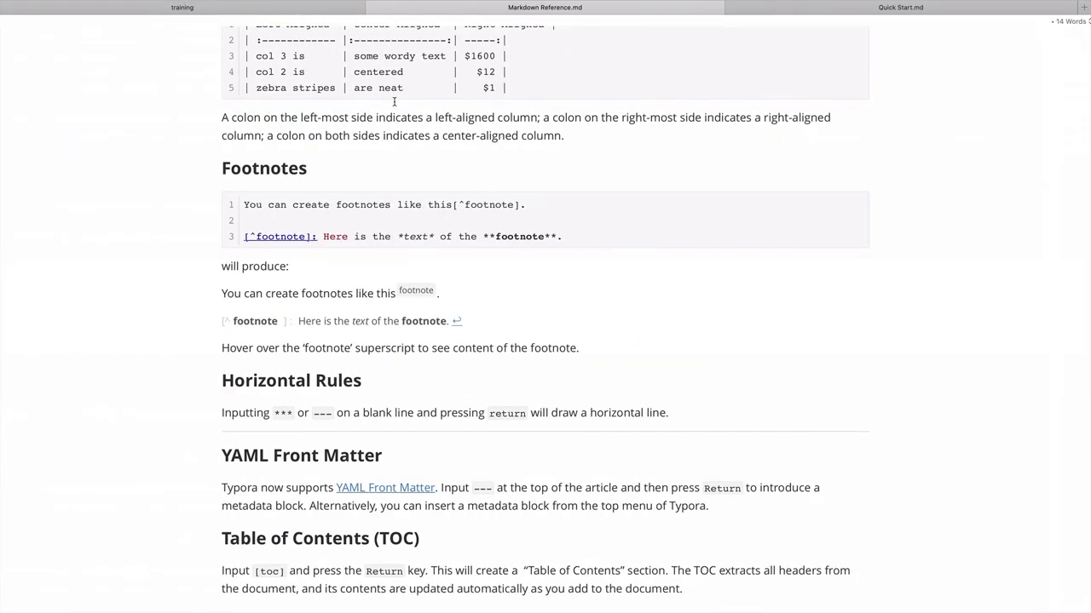
pyautogui.click(202, 12)
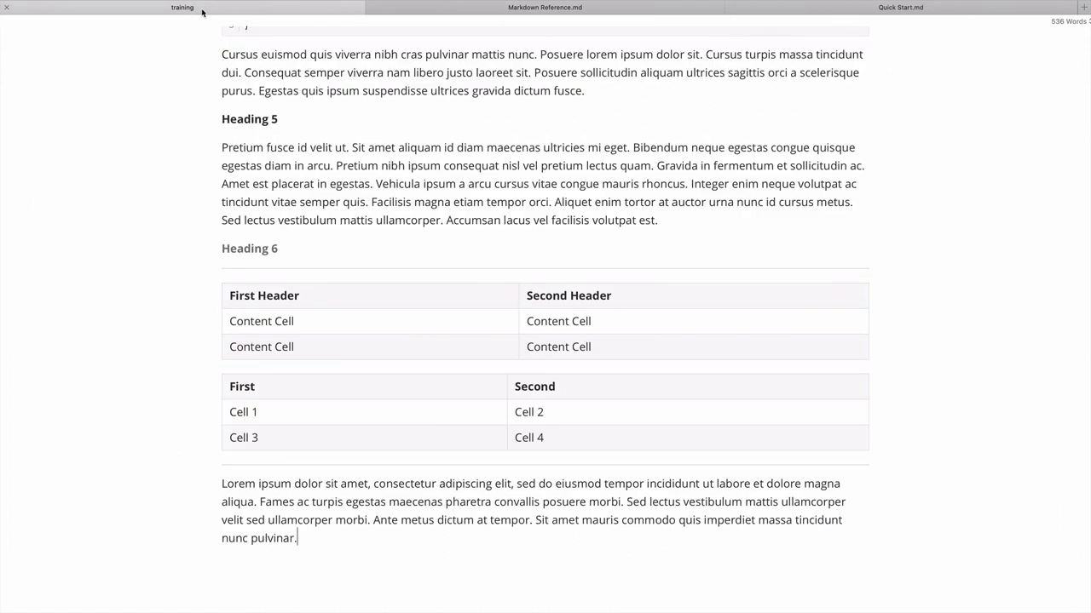
pyautogui.click(370, 483)
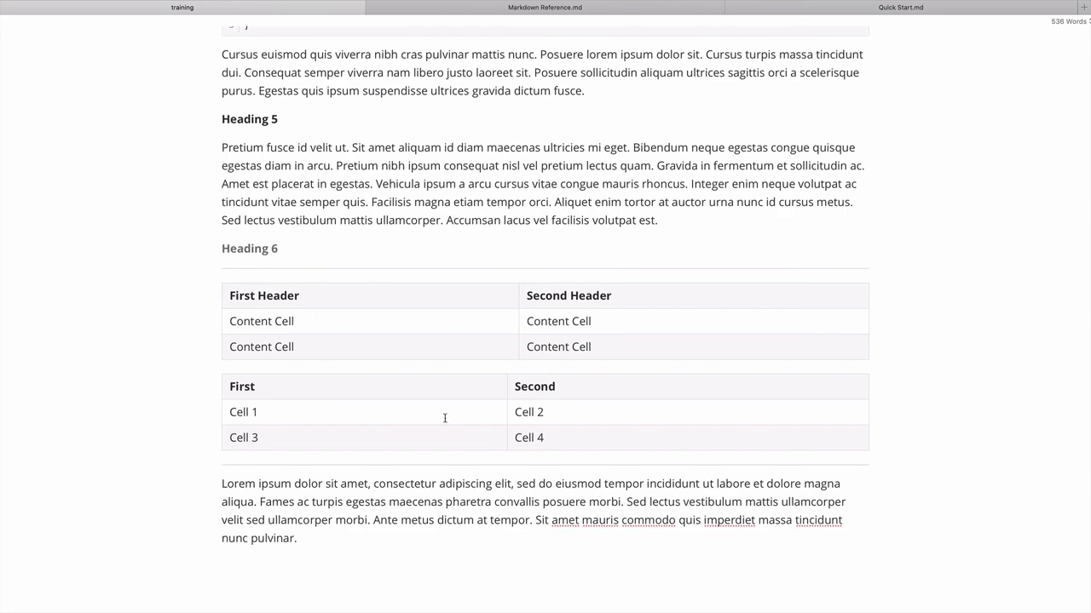
# Step: Examine the inline [^footnote] marker in the Footnotes example of the Markdown Reference document
pyautogui.click(518, 14)
pyautogui.scroll(-1, 421, 419)
pyautogui.scroll(1, 416, 400)
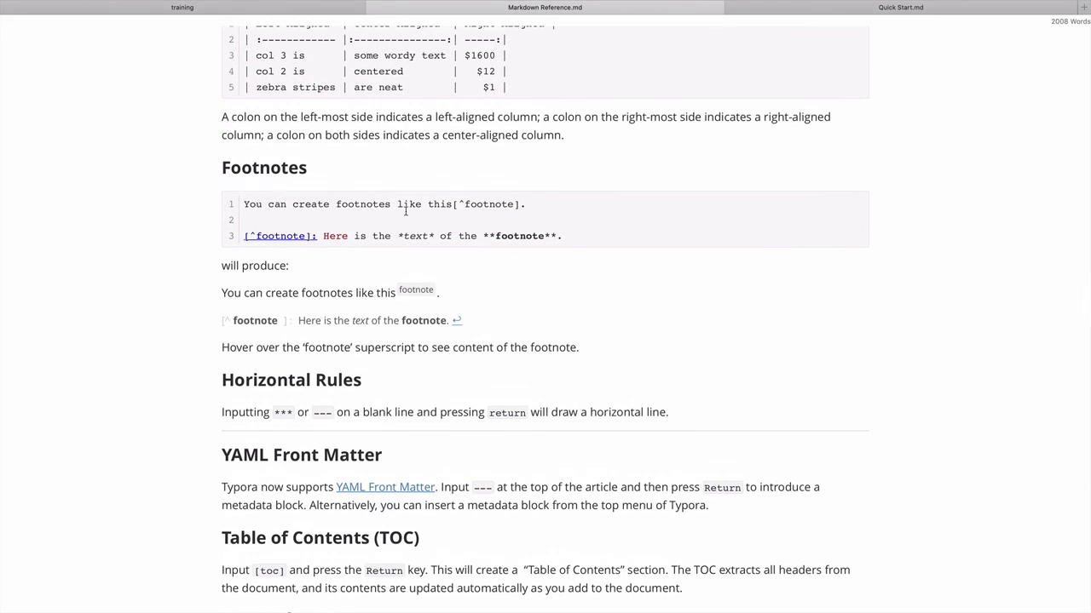
pyautogui.moveTo(453, 204); pyautogui.dragTo(523, 204)
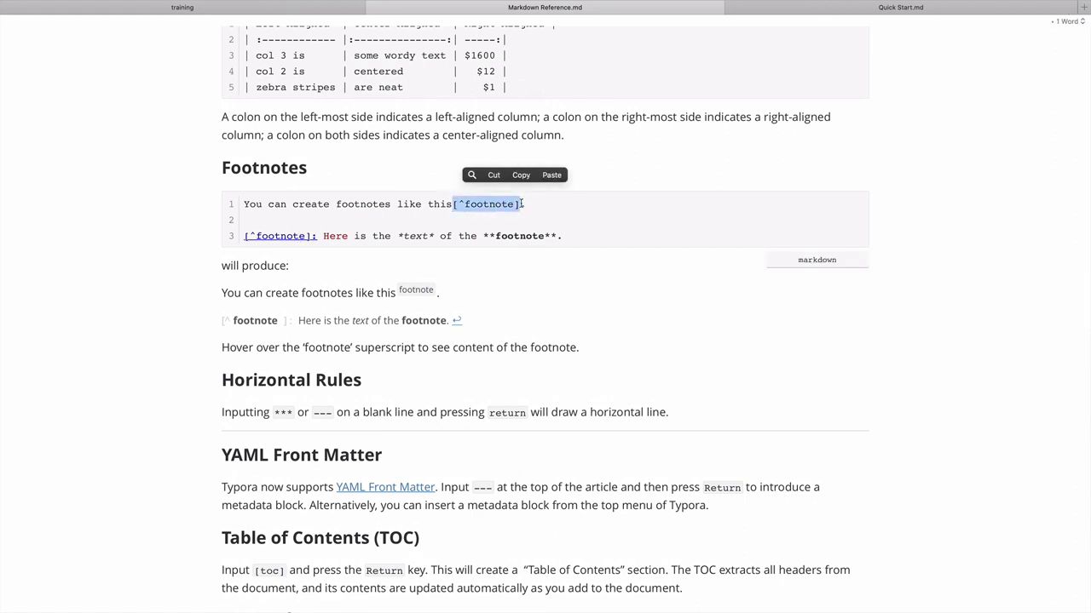
pyautogui.click(450, 219)
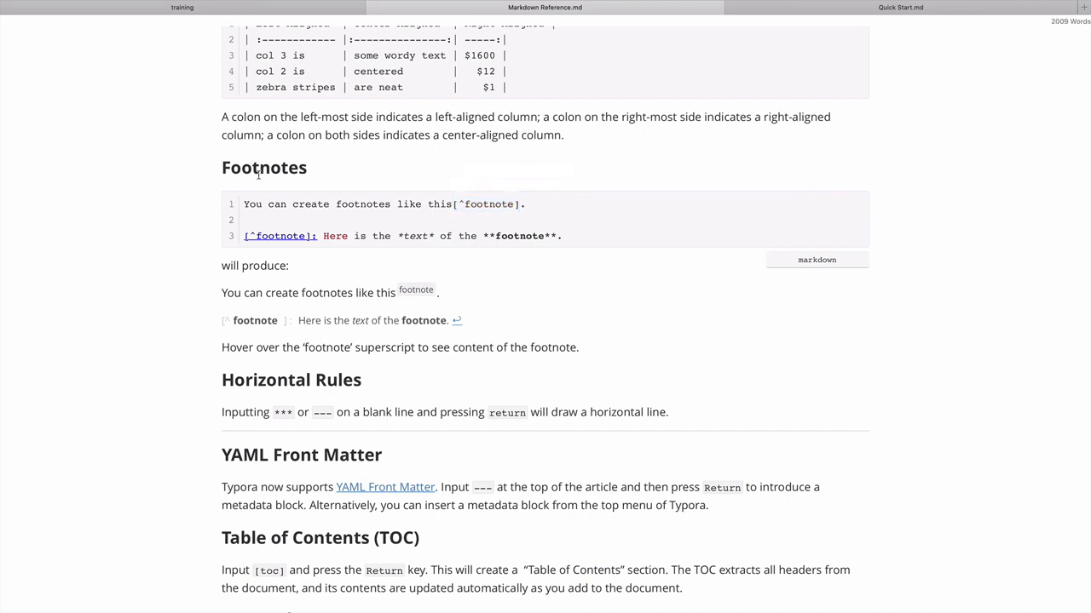
# Step: Insert a pair of square brackets right after "amet" in the last paragraph of the training document
pyautogui.click(167, 10)
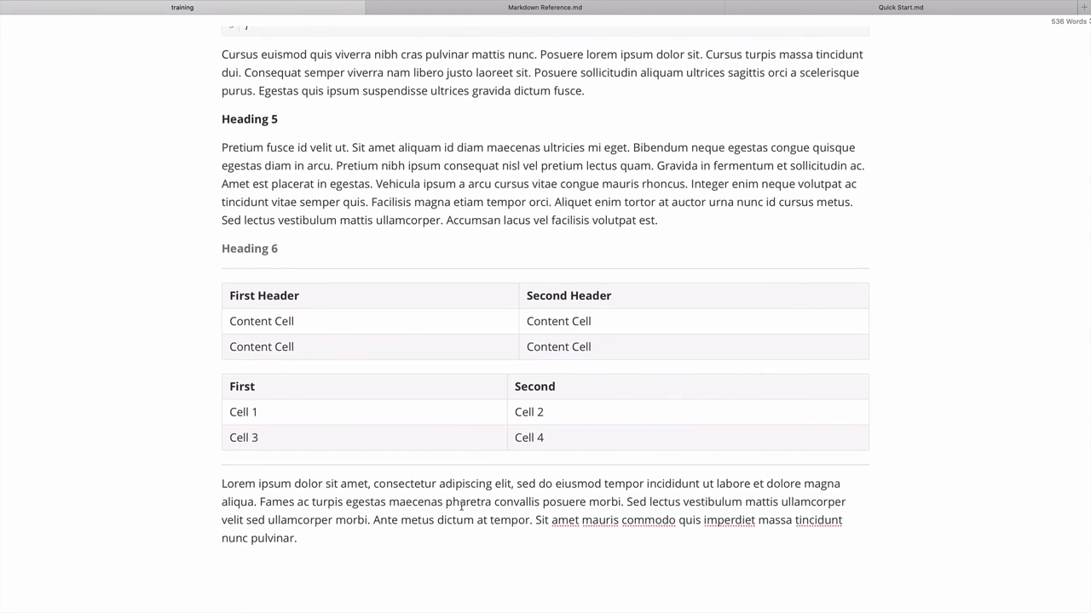
pyautogui.press('Left')
pyautogui.press('Left')
pyautogui.write('[')
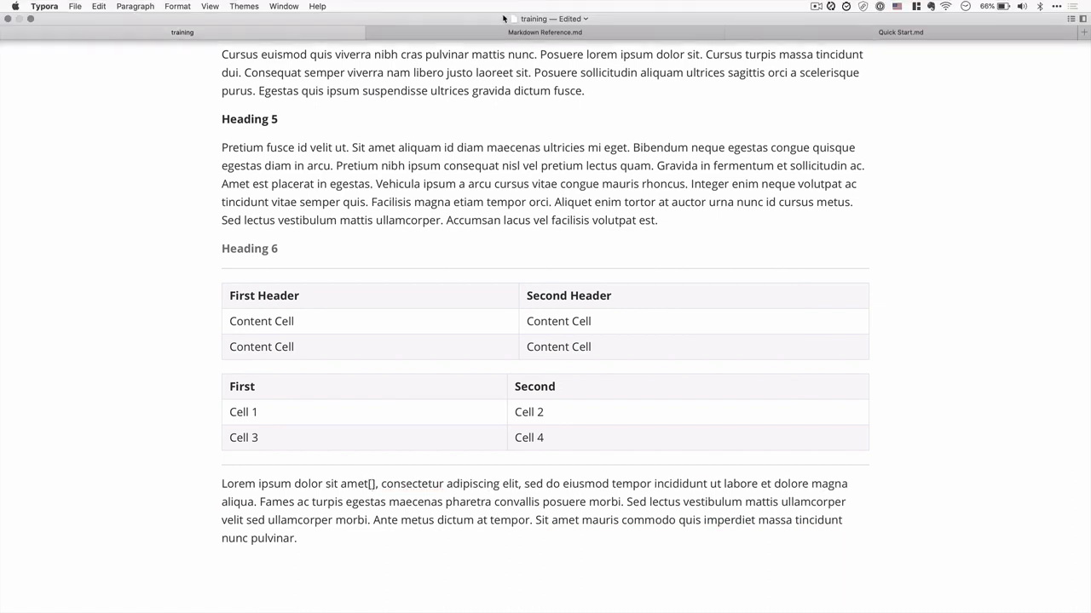
# Step: Check the reference's footnote syntax and enter ^footnote1 inside the brackets after "amet" in the training document
pyautogui.click(492, 32)
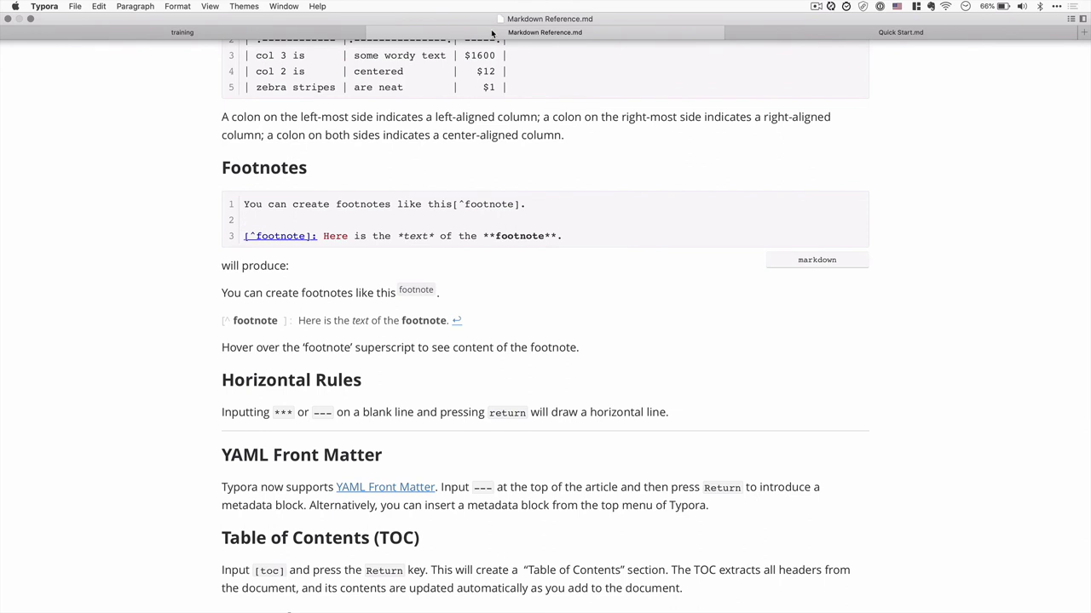
pyautogui.click(551, 411)
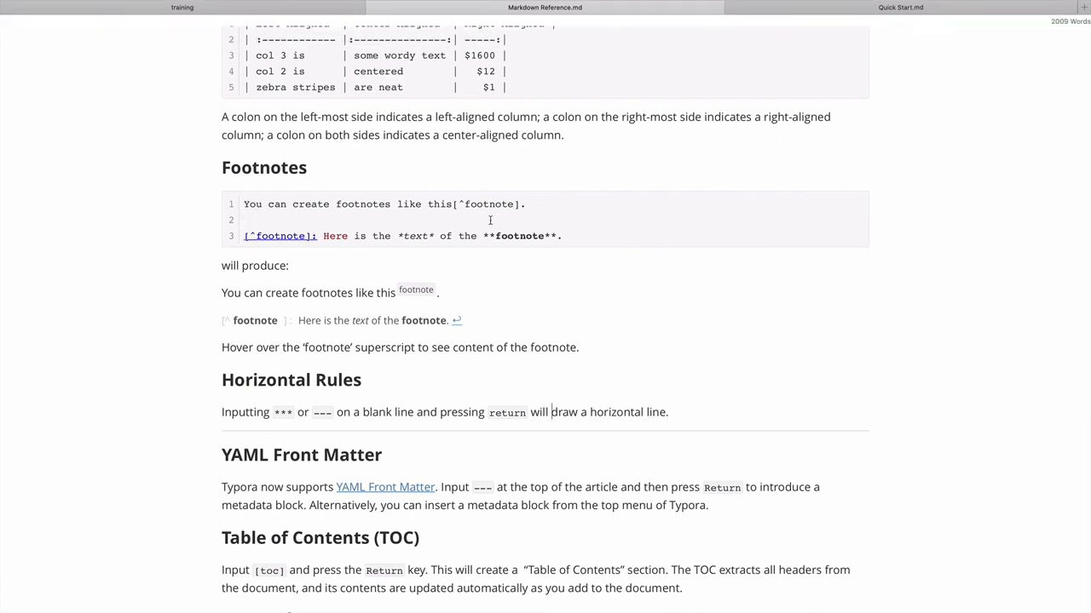
pyautogui.click(173, 7)
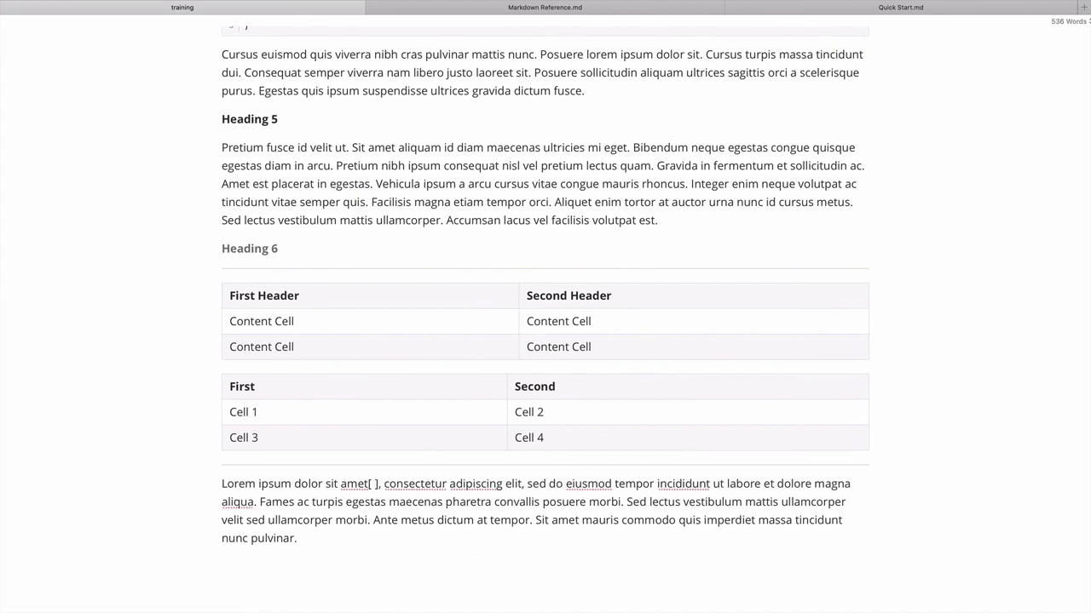
pyautogui.write('^')
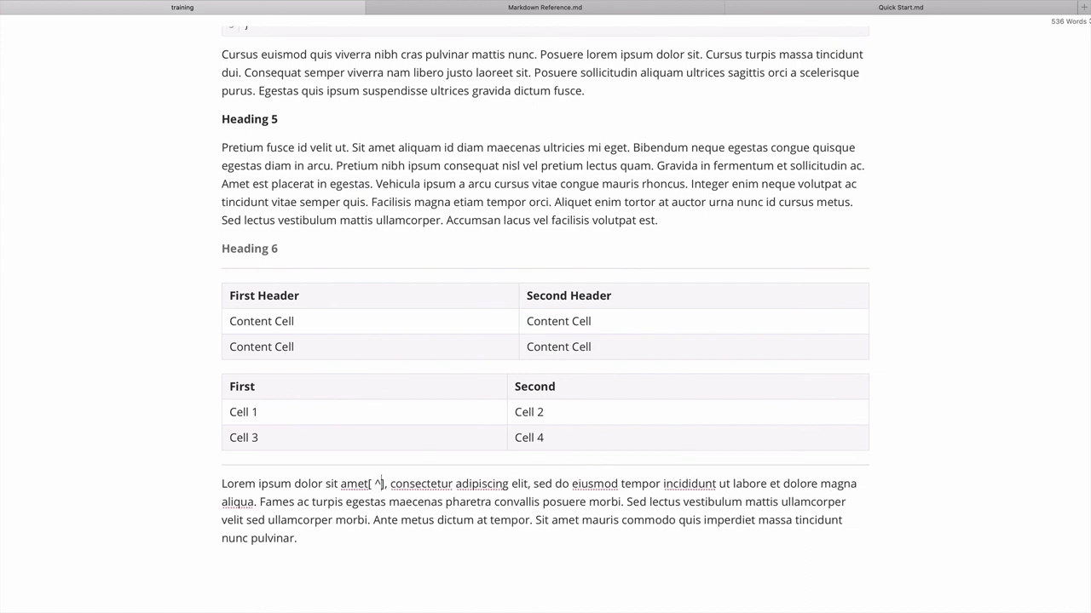
pyautogui.press('BackSpace')
pyautogui.write('foote')
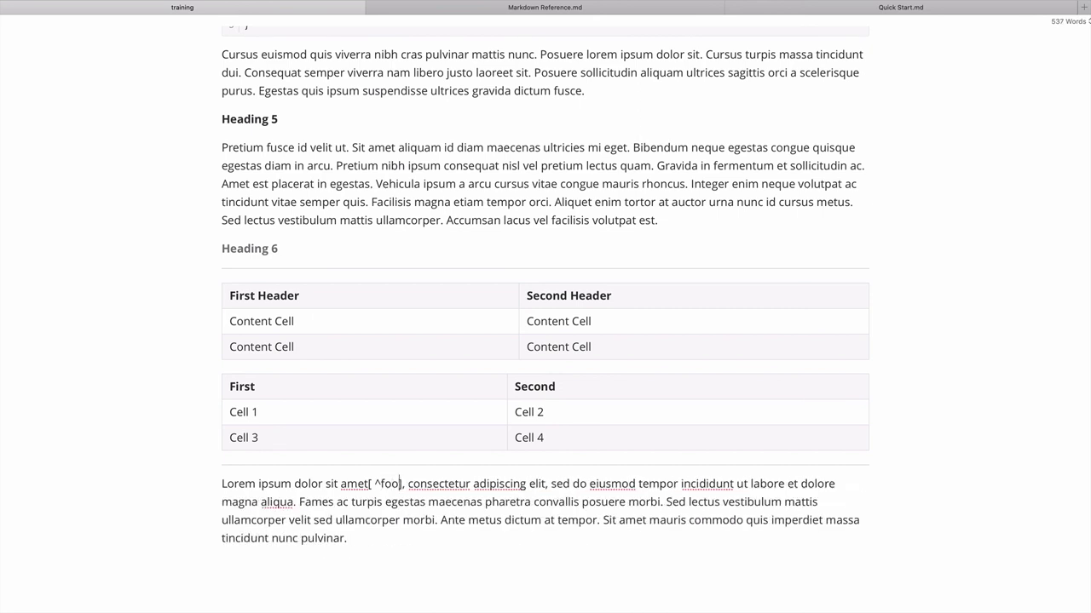
pyautogui.write('note')
pyautogui.press('BackSpace')
pyautogui.press('BackSpace')
pyautogui.press('BackSpace')
pyautogui.press('BackSpace')
pyautogui.press('BackSpace')
pyautogui.write('note1')
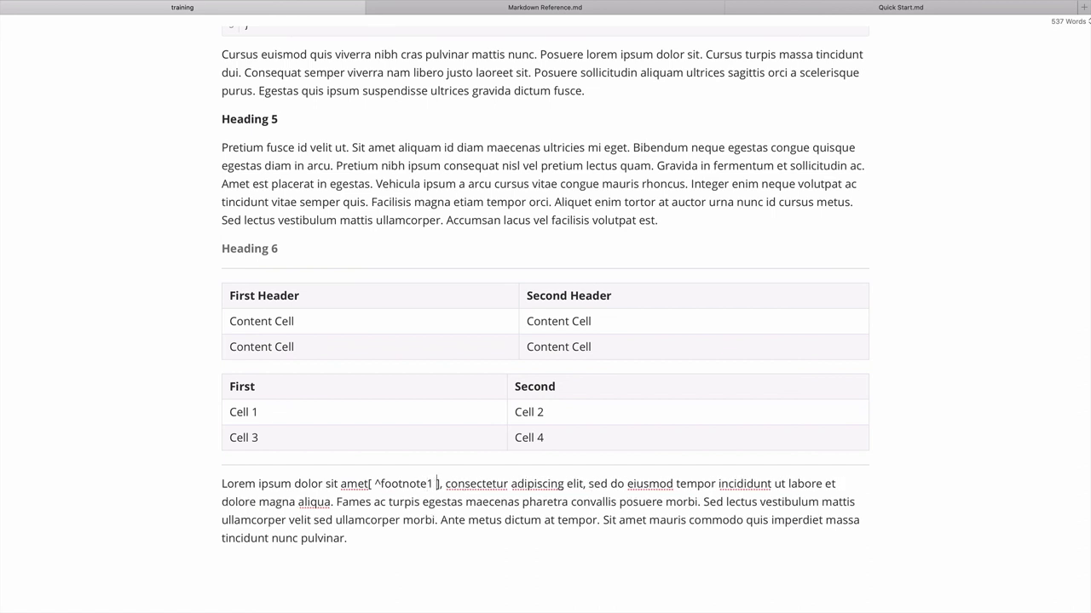
# Step: Compare with the reference's footnote marker and remove the spaces inside the brackets around ^footnote1 after "amet" in the training document
pyautogui.press('super+Left')
pyautogui.click(427, 483)
pyautogui.click(435, 15)
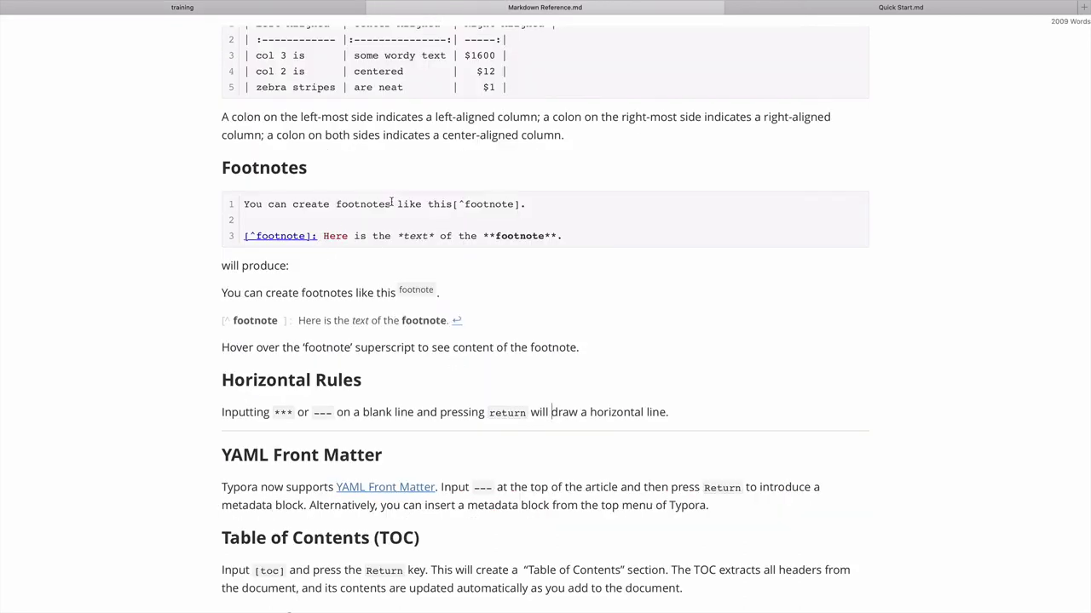
pyautogui.click(142, 10)
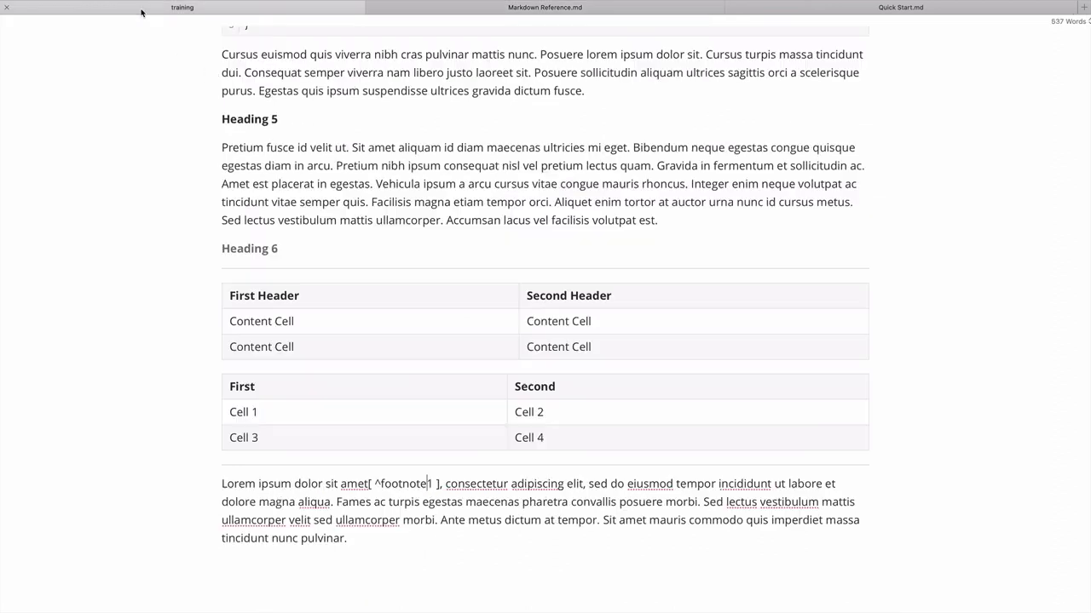
pyautogui.click(436, 483)
pyautogui.press('BackSpace')
pyautogui.press('Left')
pyautogui.press('Left')
pyautogui.press('Left')
pyautogui.press('Left')
pyautogui.press('Left')
pyautogui.press('Left')
pyautogui.press('Left')
pyautogui.press('Left')
pyautogui.press('Left')
pyautogui.press('Left')
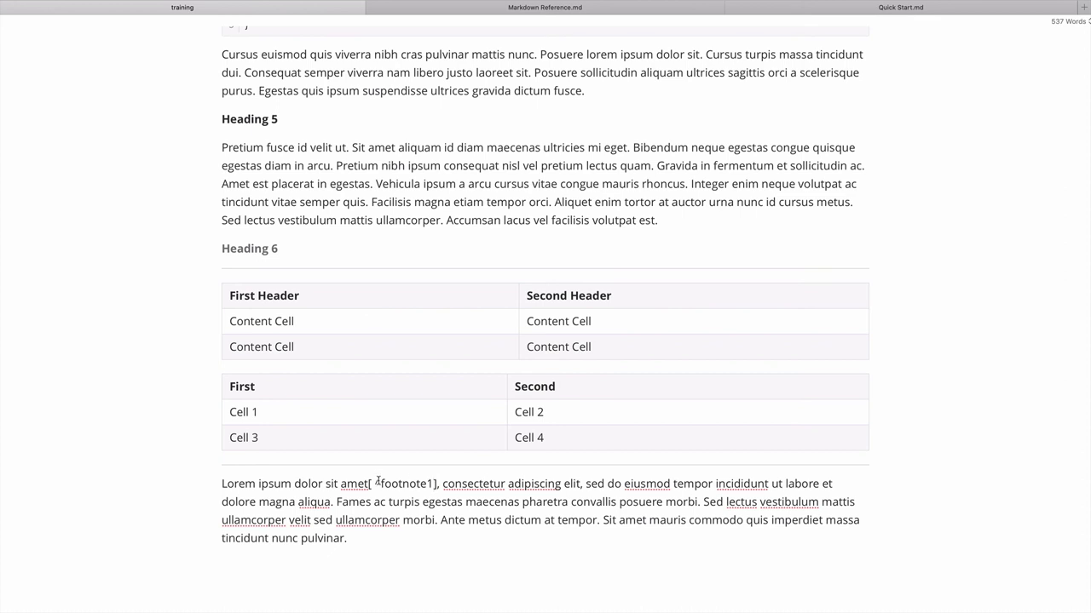
pyautogui.press('BackSpace')
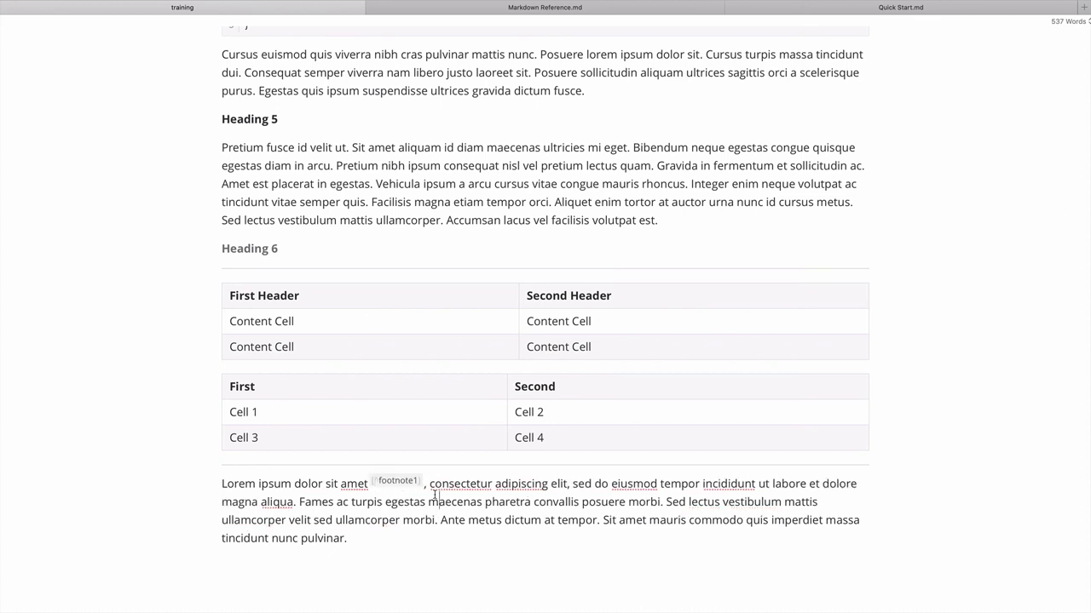
pyautogui.click(385, 574)
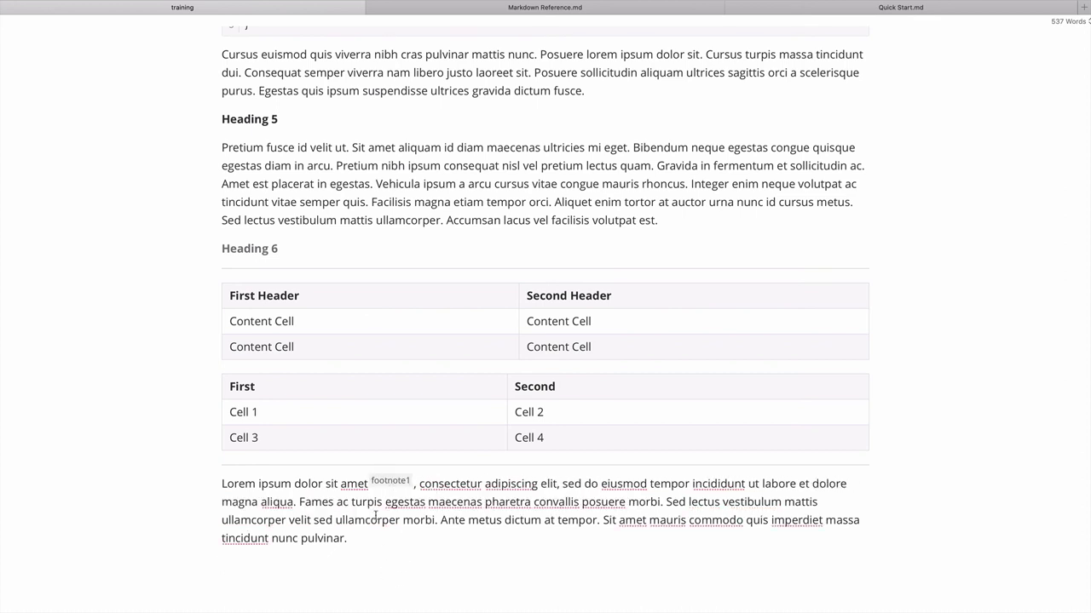
# Step: Examine the footnote definition line under the Footnotes example in the Markdown Reference document and return to the training document
pyautogui.moveTo(377, 483)
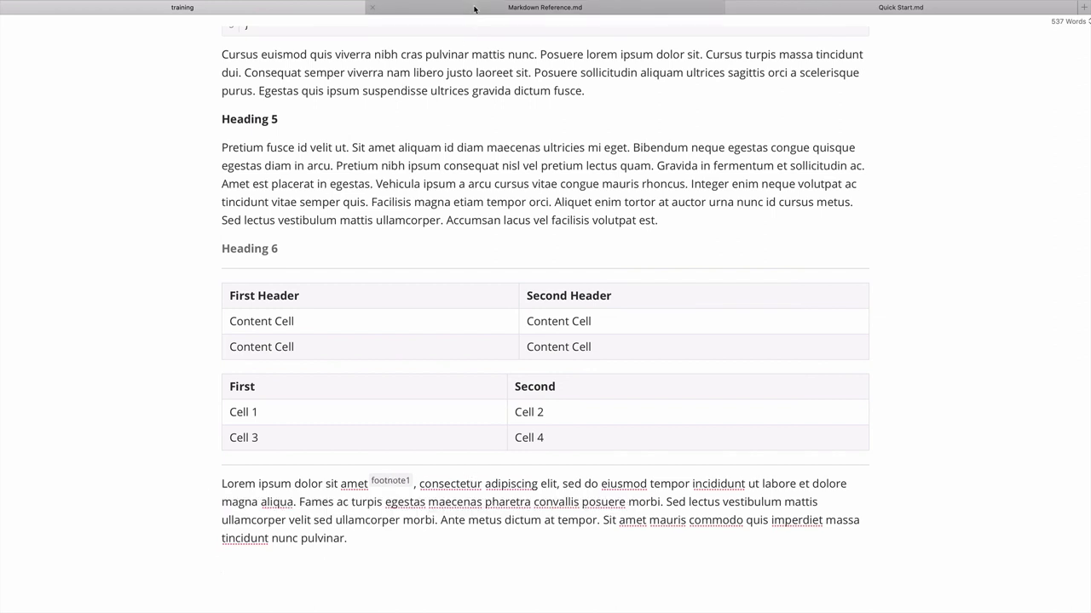
pyautogui.hotkey('ctrl', 'Tab')
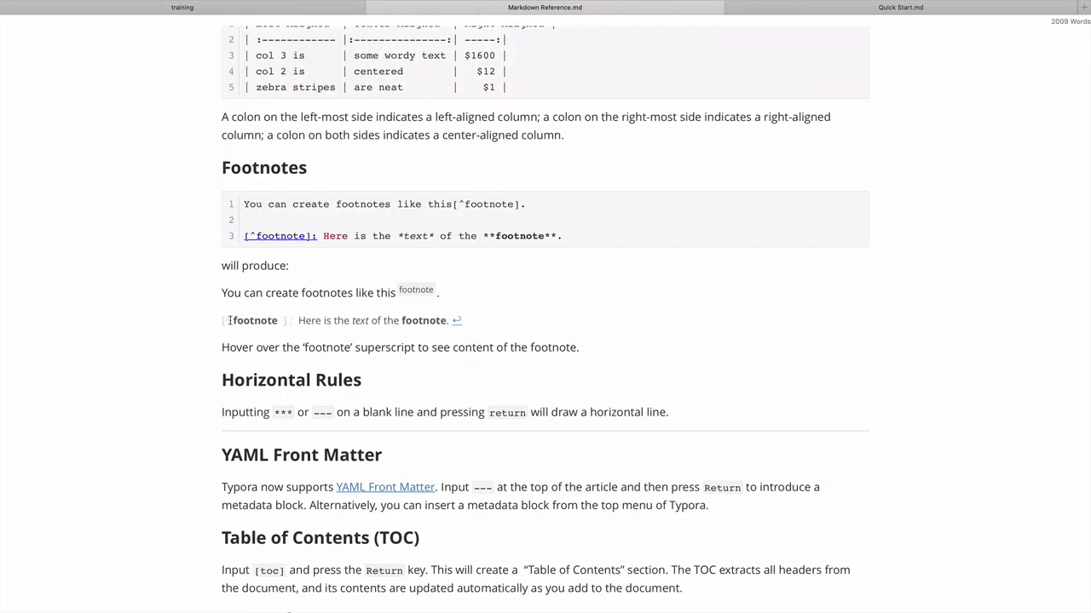
pyautogui.moveTo(219, 318); pyautogui.dragTo(452, 321)
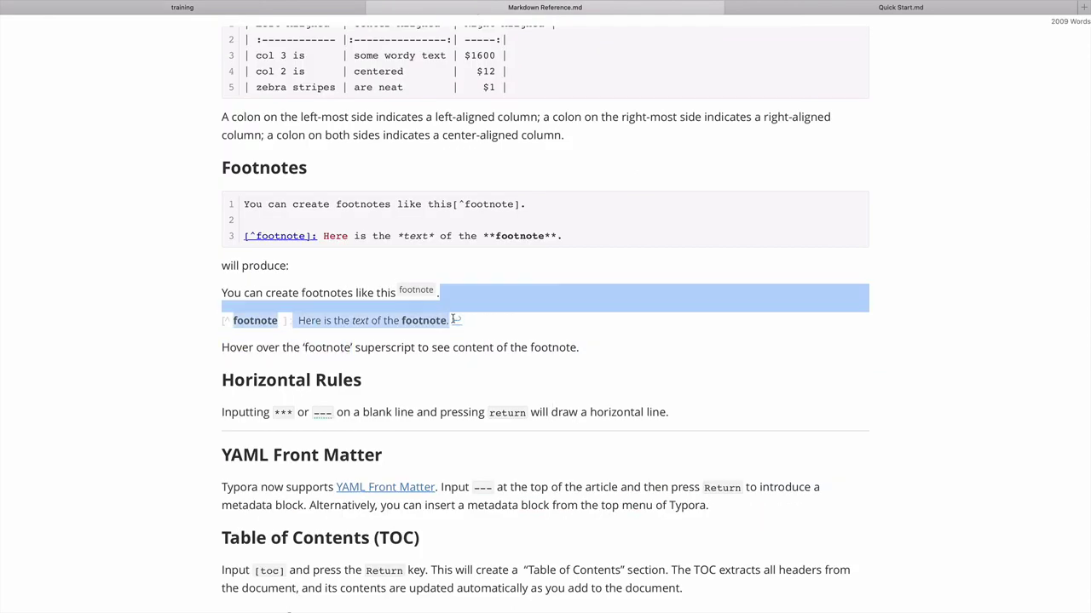
pyautogui.click(174, 9)
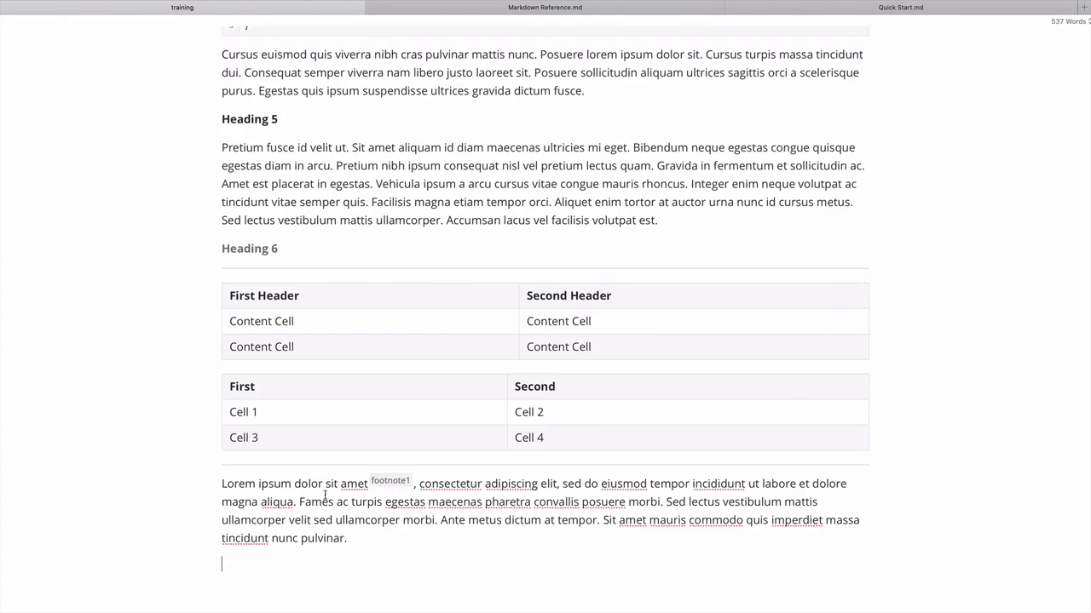
# Step: Enter the footnote label [^footnote1] on the empty line below the last paragraph
pyautogui.write('[')
pyautogui.write('^fo')
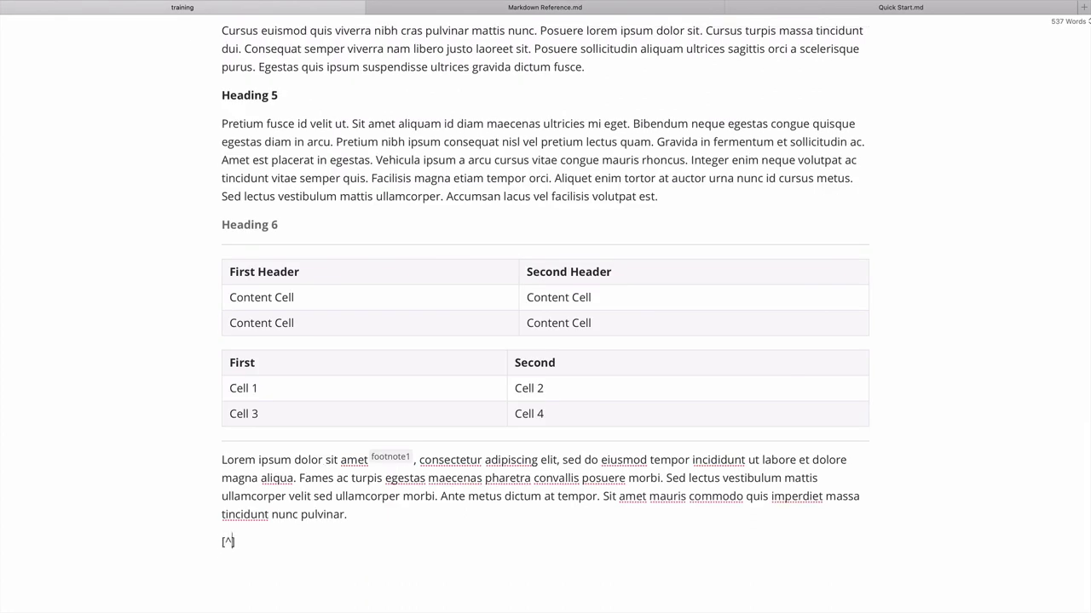
pyautogui.write('otnote')
pyautogui.press('BackSpace')
pyautogui.press('BackSpace')
pyautogui.press('BackSpace')
pyautogui.press('BackSpace')
pyautogui.write('note1]:')
pyautogui.press('BackSpace')
# Step: Complete the footnote1 definition with a colon and the text "This is the content for footnote1."
pyautogui.write(': They')
pyautogui.press('BackSpace')
pyautogui.press('BackSpace')
pyautogui.press('BackSpace')
pyautogui.write('his the con')
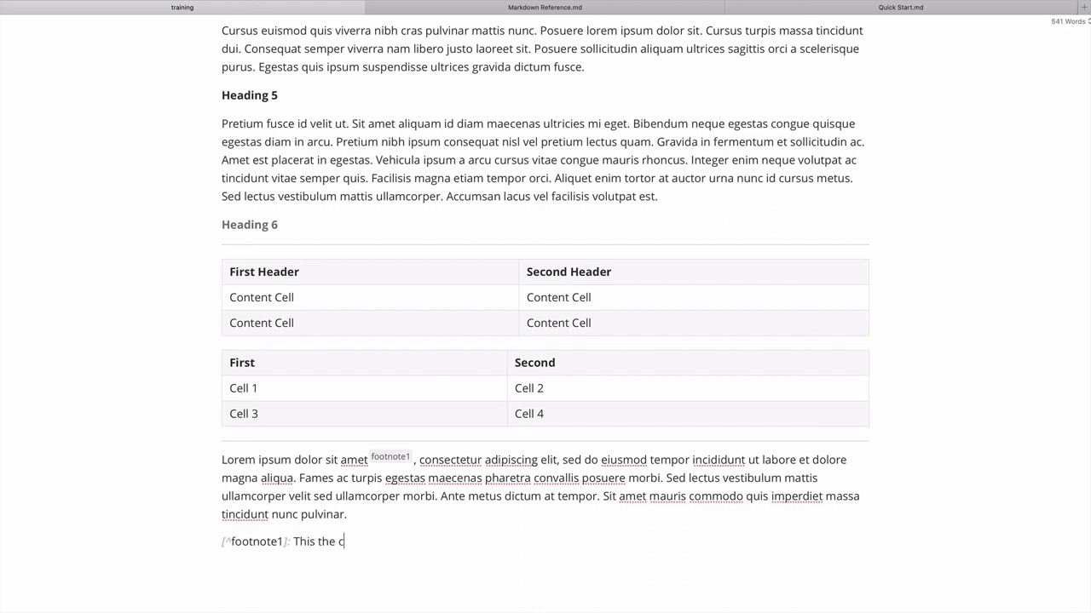
pyautogui.press('BackSpace')
pyautogui.press('BackSpace')
pyautogui.press('BackSpace')
pyautogui.press('BackSpace')
pyautogui.press('BackSpace')
pyautogui.press('BackSpace')
pyautogui.press('BackSpace')
pyautogui.write('is the content or')
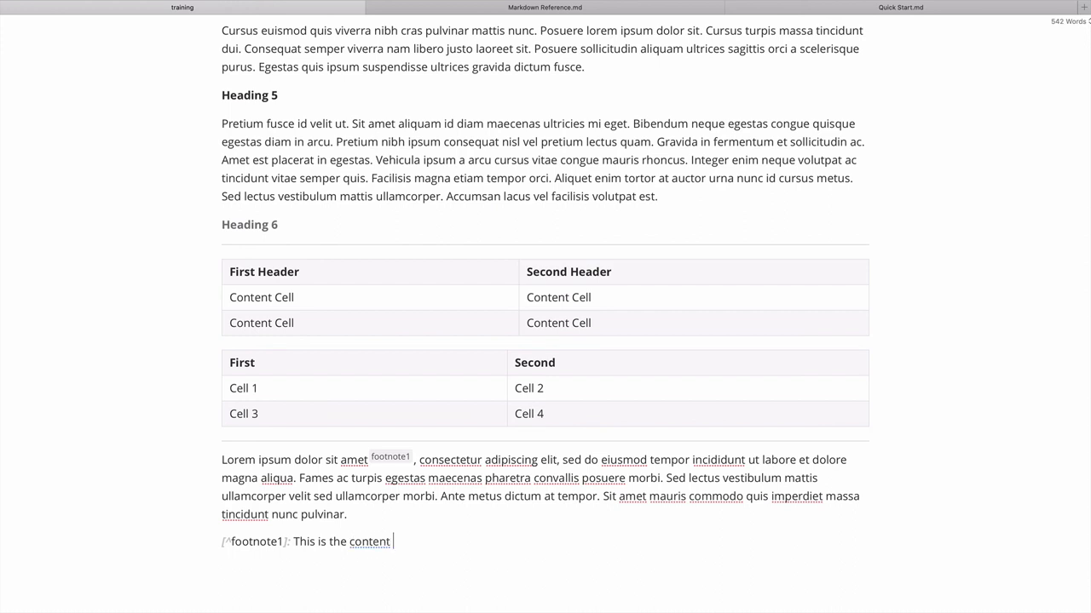
pyautogui.press('BackSpace')
pyautogui.press('BackSpace')
pyautogui.press('BackSpace')
pyautogui.write('for footnote1.')
pyautogui.press('Return')
pyautogui.scroll(-1, 426, 537)
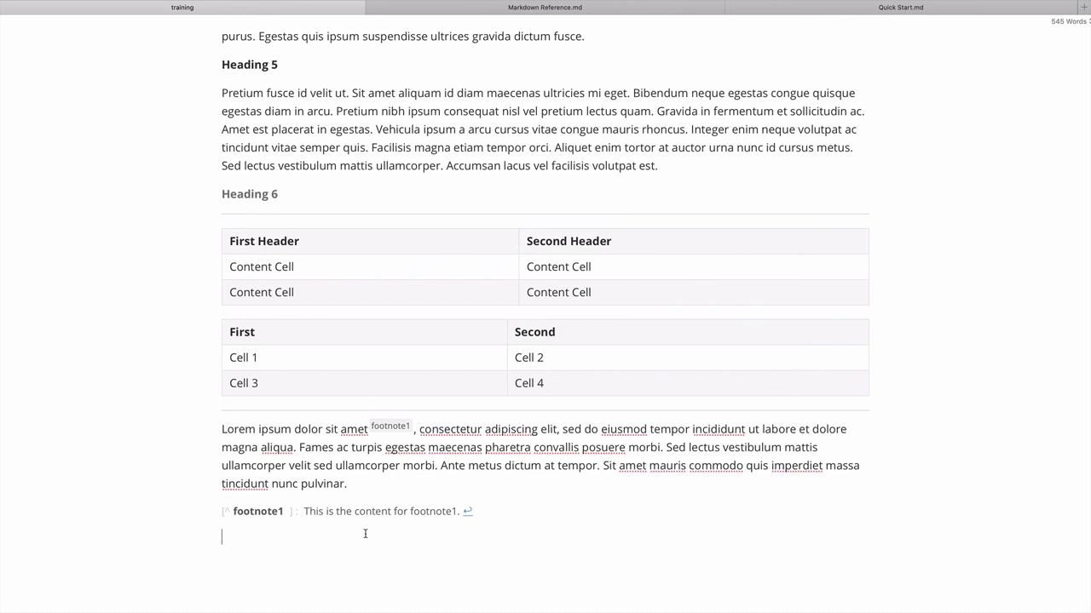
pyautogui.click(293, 512)
pyautogui.press('Left')
pyautogui.press('Left')
pyautogui.click(302, 544)
# Step: Insert the footnote marker [^footnote2] right after "tempor" in the last paragraph
pyautogui.click(597, 466)
pyautogui.write('[')
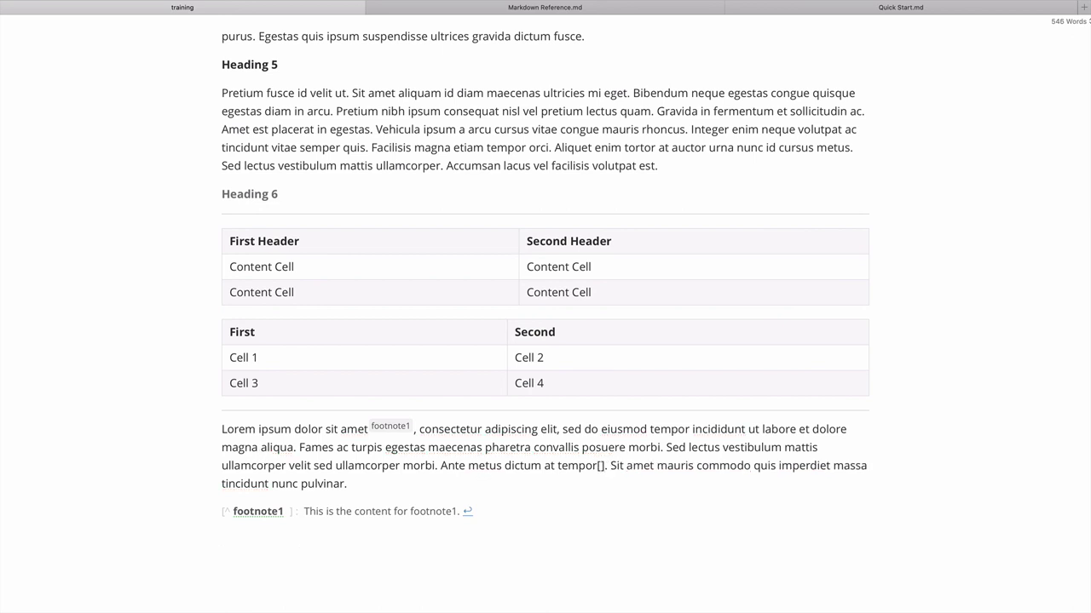
pyautogui.write('^')
pyautogui.write('foot')
pyautogui.write('note2')
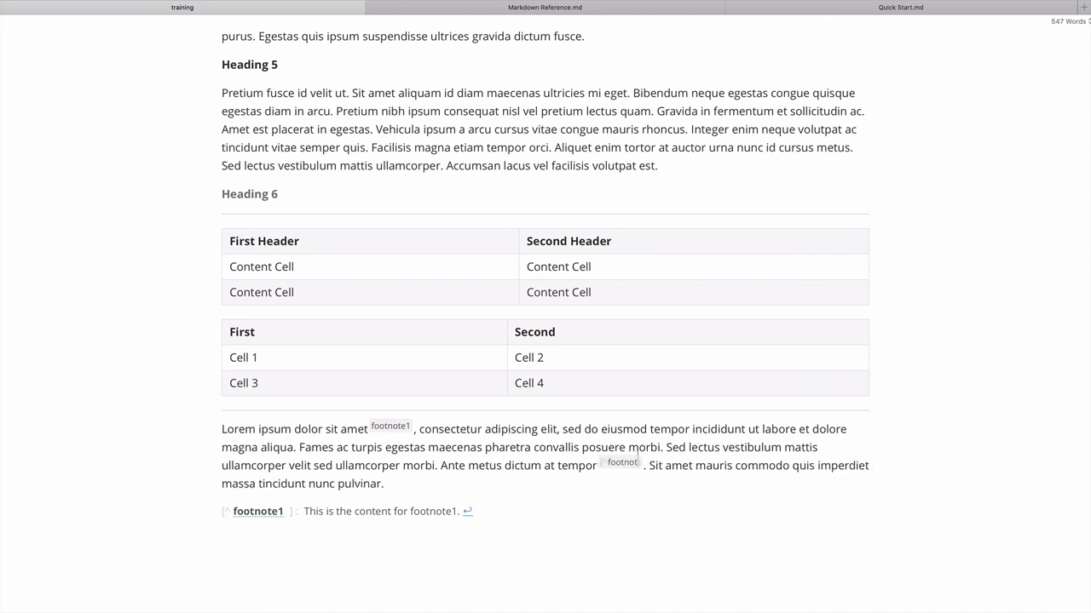
pyautogui.press('Down')
pyautogui.press('Down')
pyautogui.press('Down')
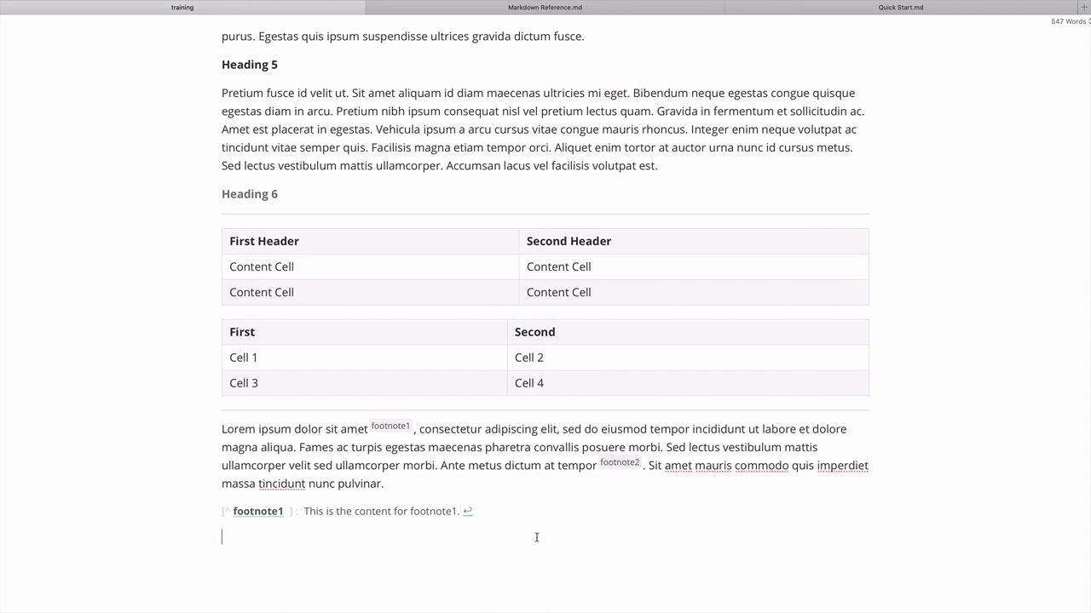
pyautogui.click(507, 512)
pyautogui.press('Return')
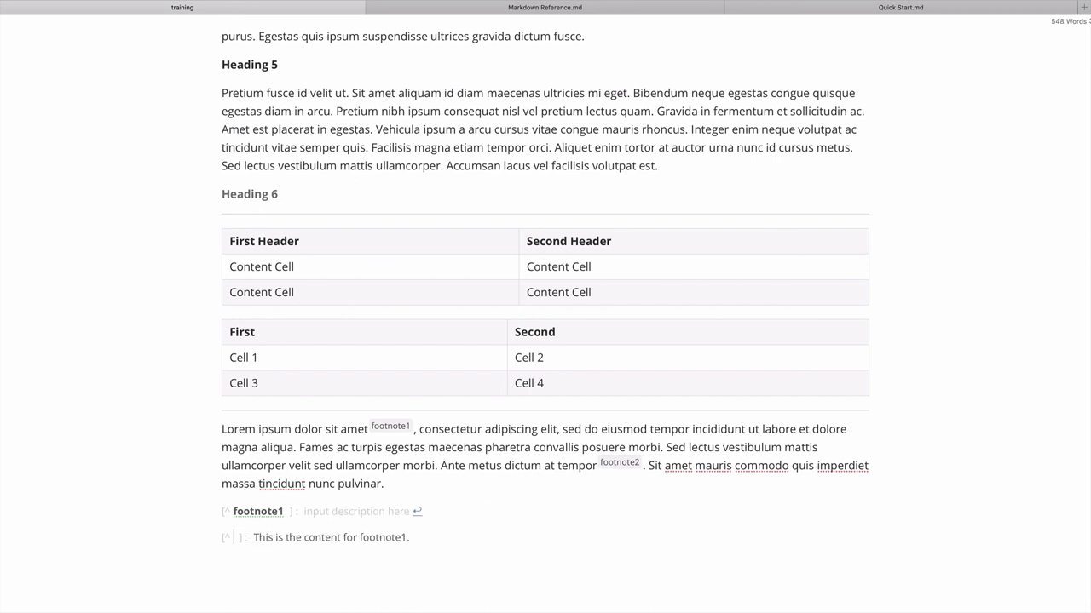
pyautogui.press('BackSpace')
pyautogui.hotkey('shift', 'End')
pyautogui.press('BackSpace')
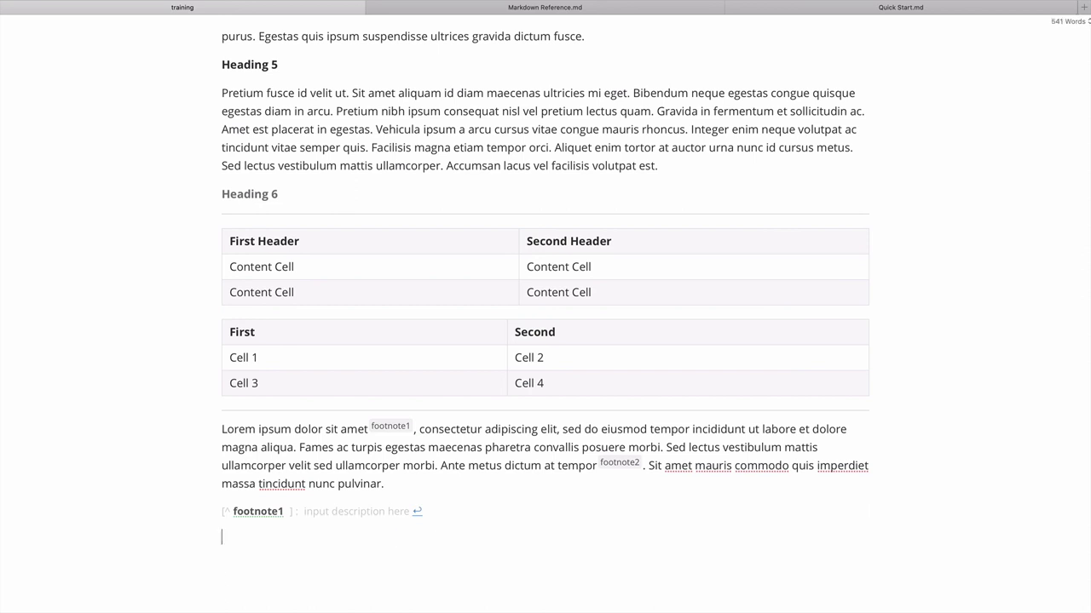
pyautogui.hotkey('ctrl', 'z')
pyautogui.hotkey('ctrl', 'z')
pyautogui.hotkey('ctrl', 'z')
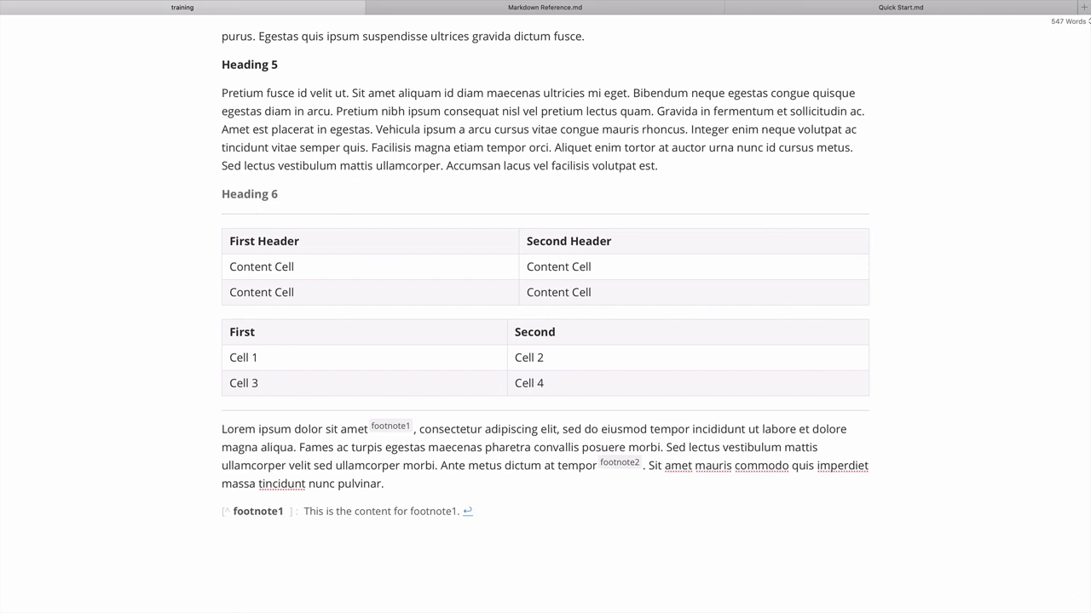
# Step: Add the definition "[^footnote2]: This is the content for footnote2." on the line below the footnote1 definition
pyautogui.write('[^footnote2]: This s')
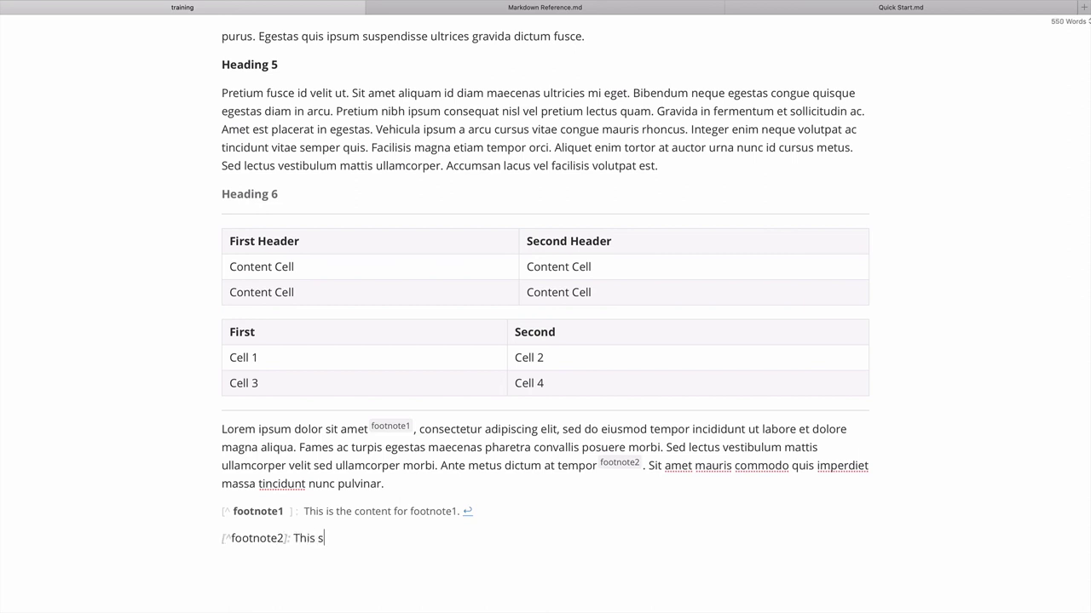
pyautogui.press('BackSpace')
pyautogui.write('is the content for footnote2')
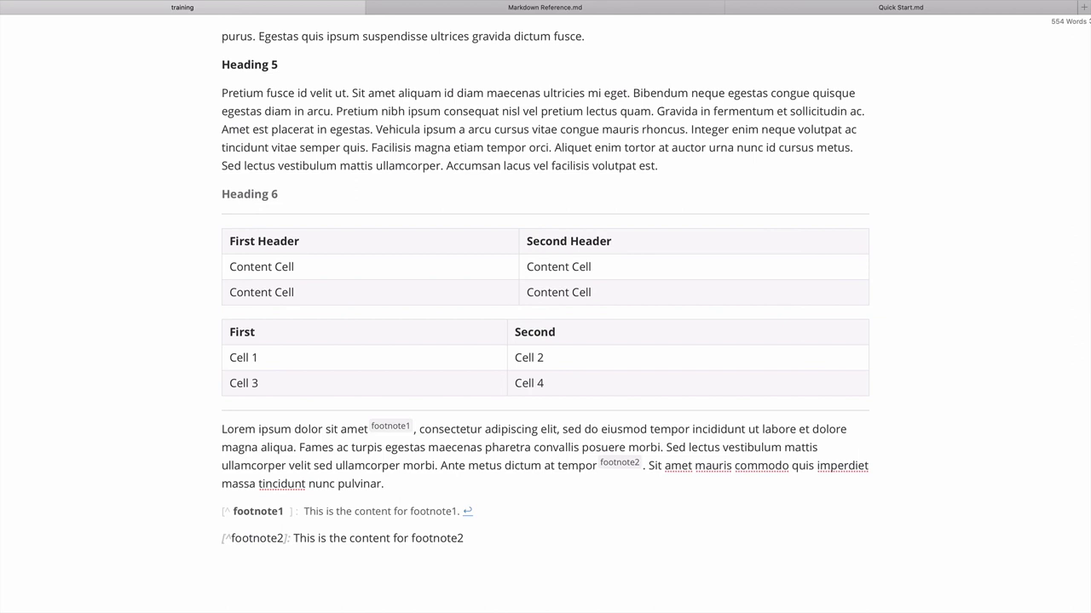
pyautogui.write('.')
pyautogui.press('Return')
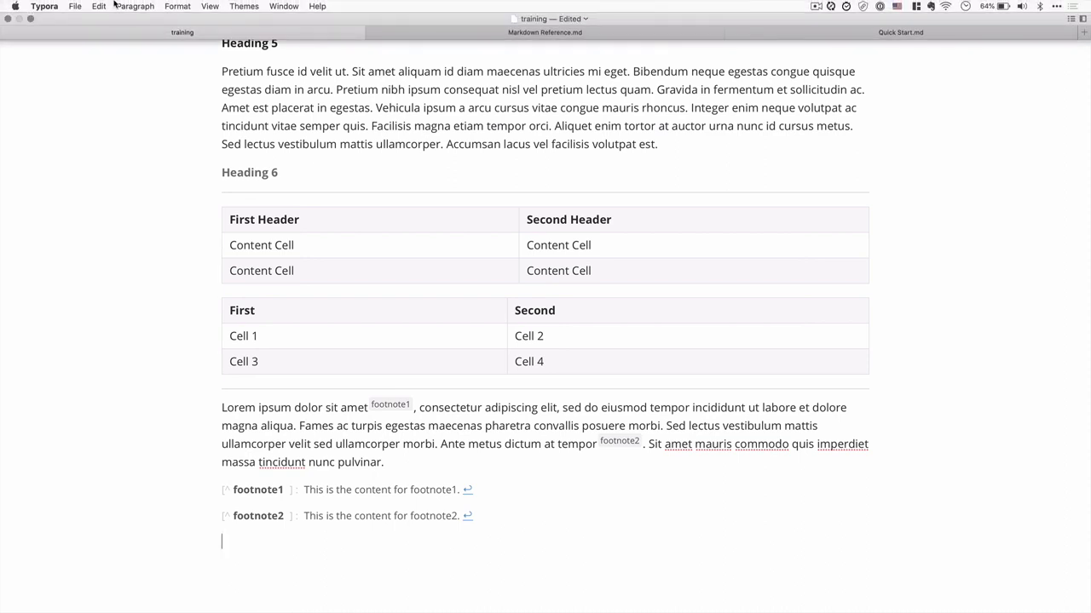
# Step: Examine the available export formats and the General preferences
pyautogui.click(77, 6)
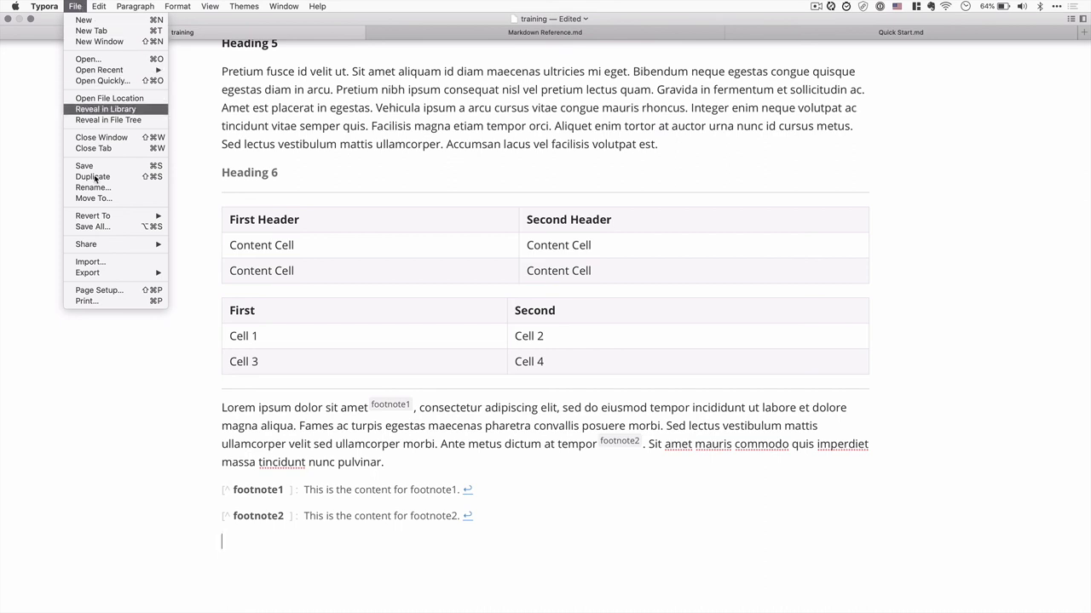
pyautogui.moveTo(105, 274)
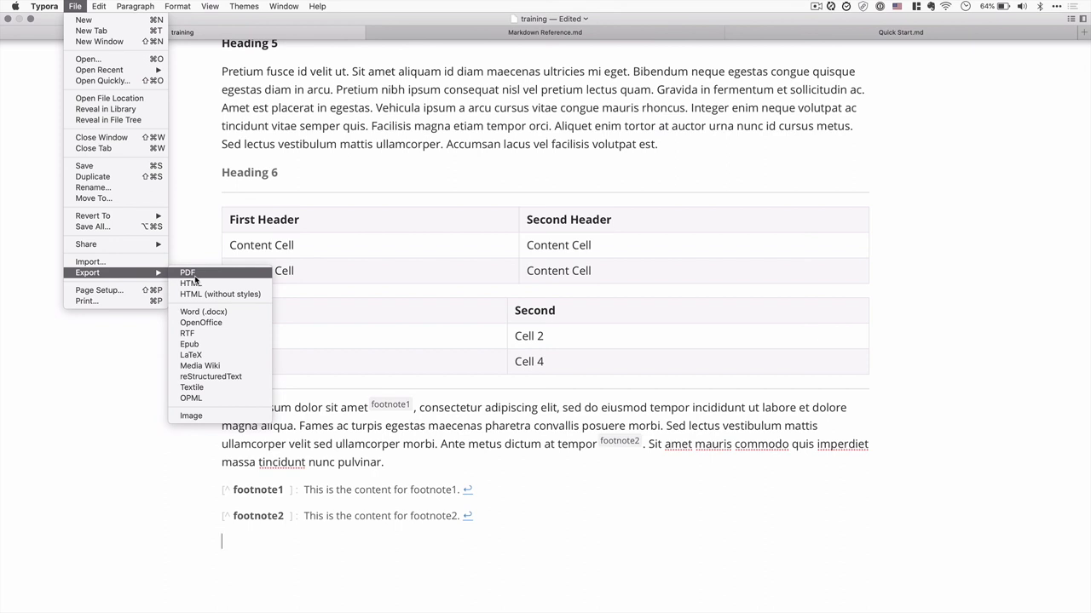
pyautogui.moveTo(43, 7)
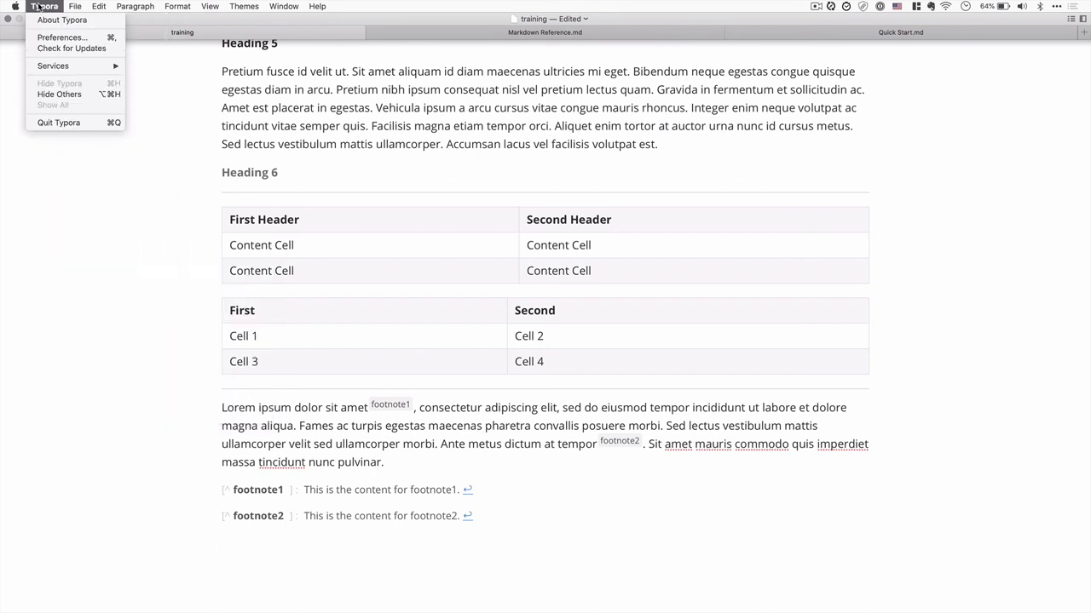
pyautogui.click(54, 37)
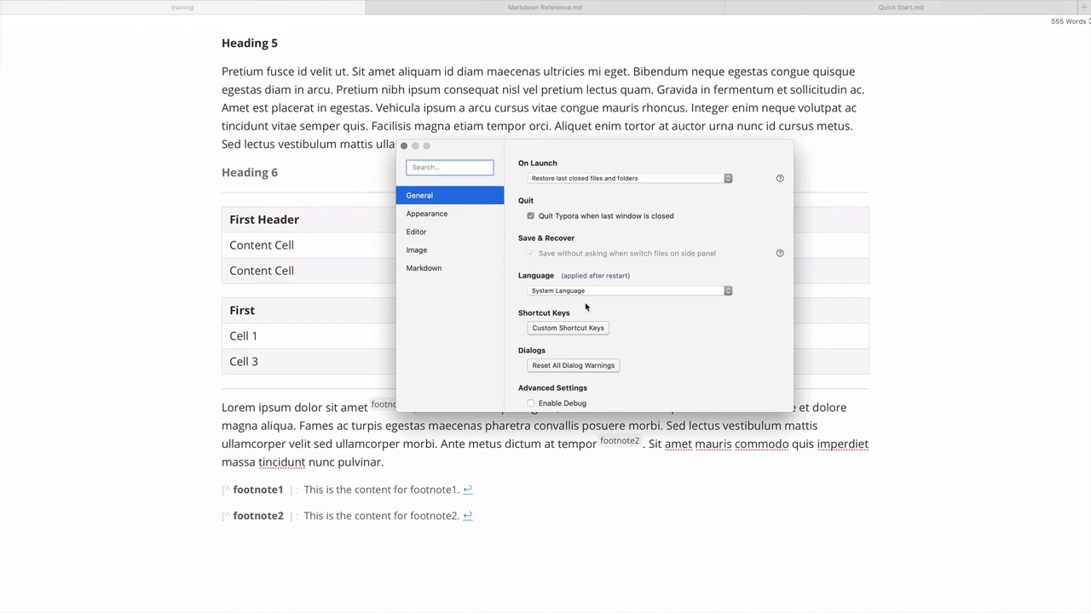
pyautogui.click(404, 145)
pyautogui.moveTo(69, 2)
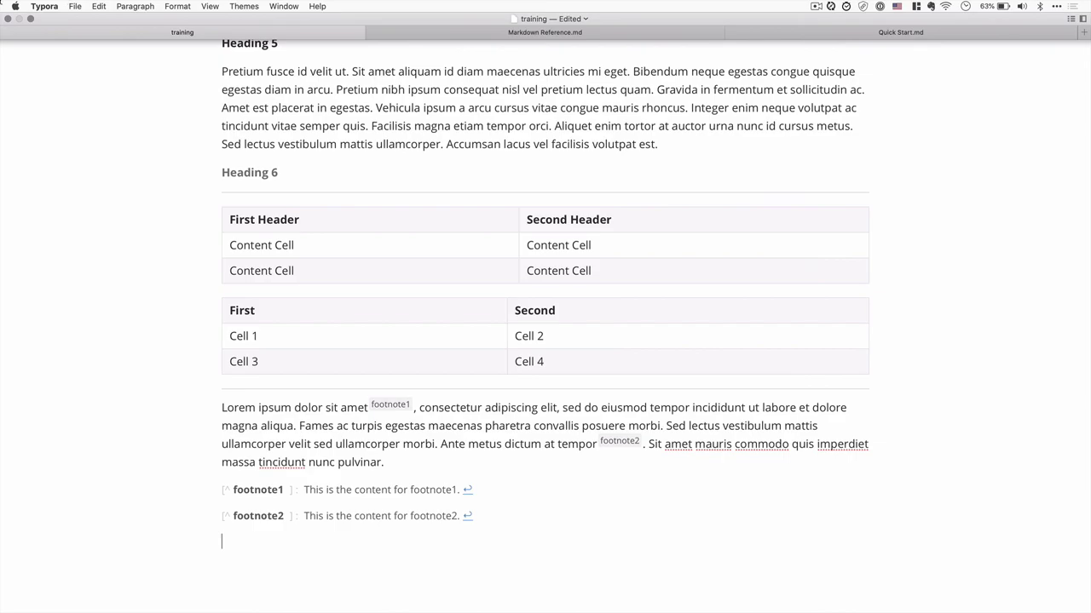
pyautogui.moveTo(1, 2)
pyautogui.click(153, 44)
# Step: Export the training document as a PDF named training in the Downloads folder
pyautogui.click(77, 5)
pyautogui.moveTo(129, 272)
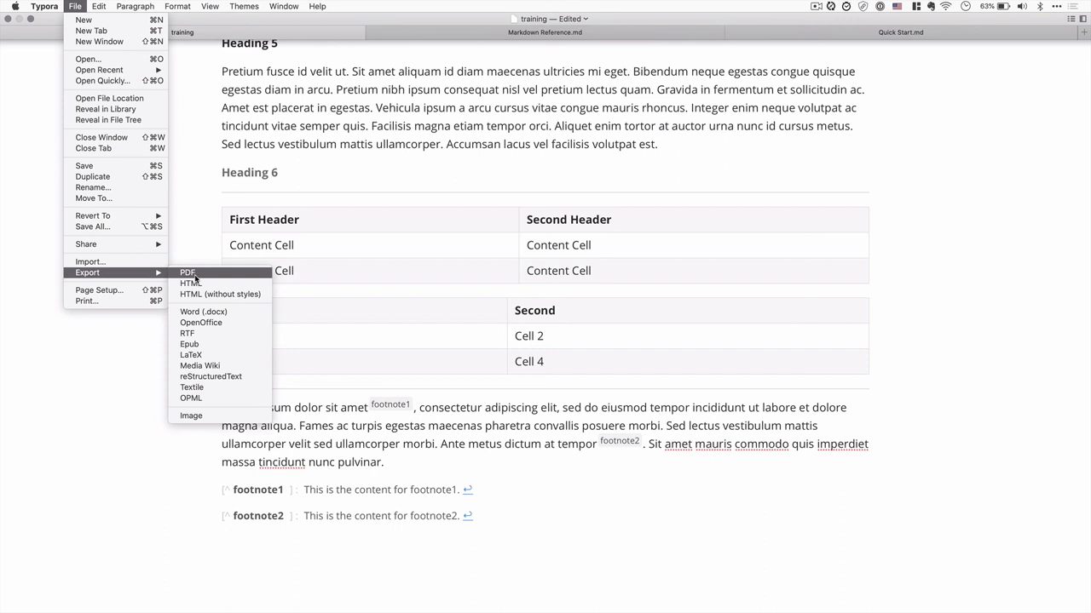
pyautogui.press('Escape')
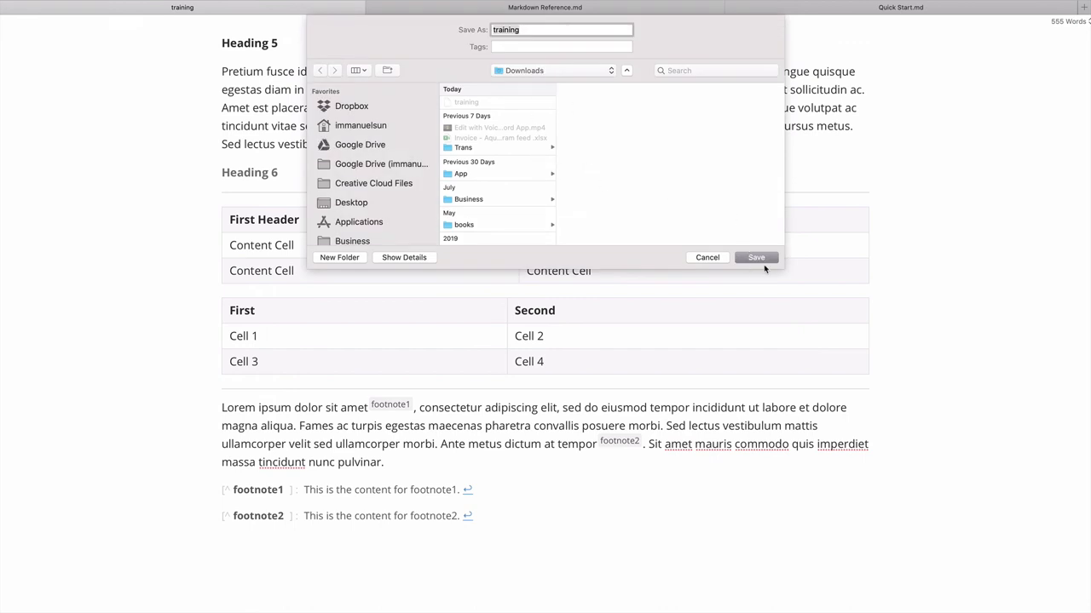
pyautogui.click(756, 258)
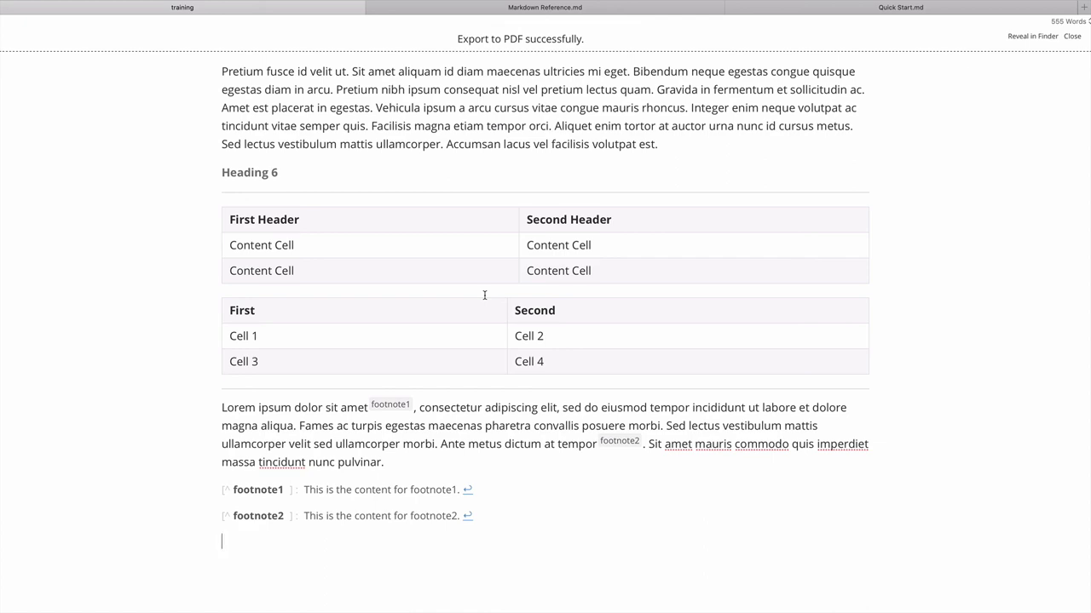
# Step: Switch to the file manager and open training.pdf from the Downloads folder
pyautogui.press('super+Tab')
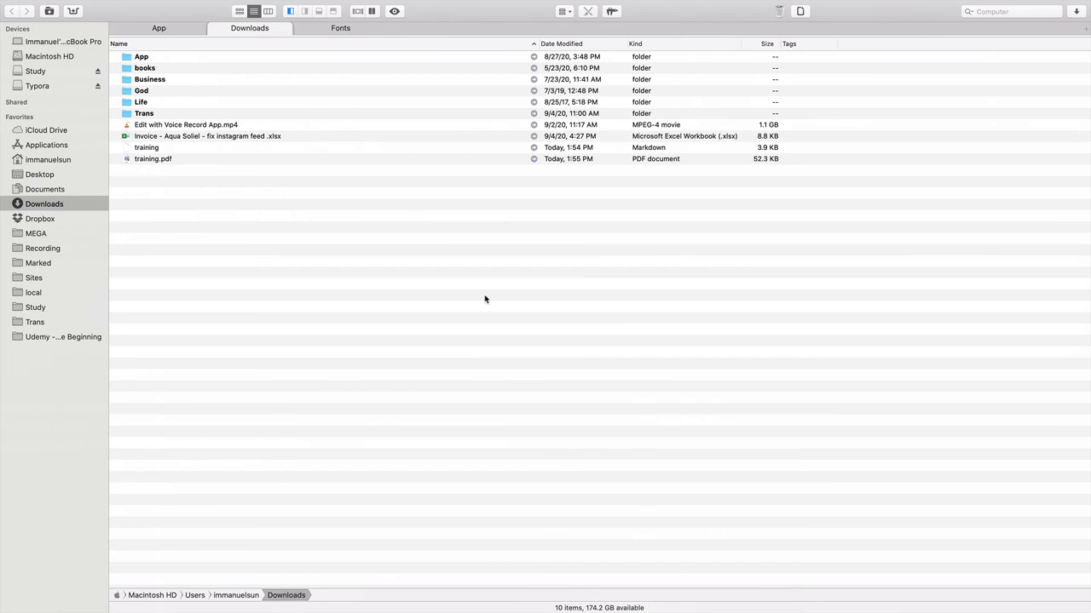
pyautogui.click(156, 158)
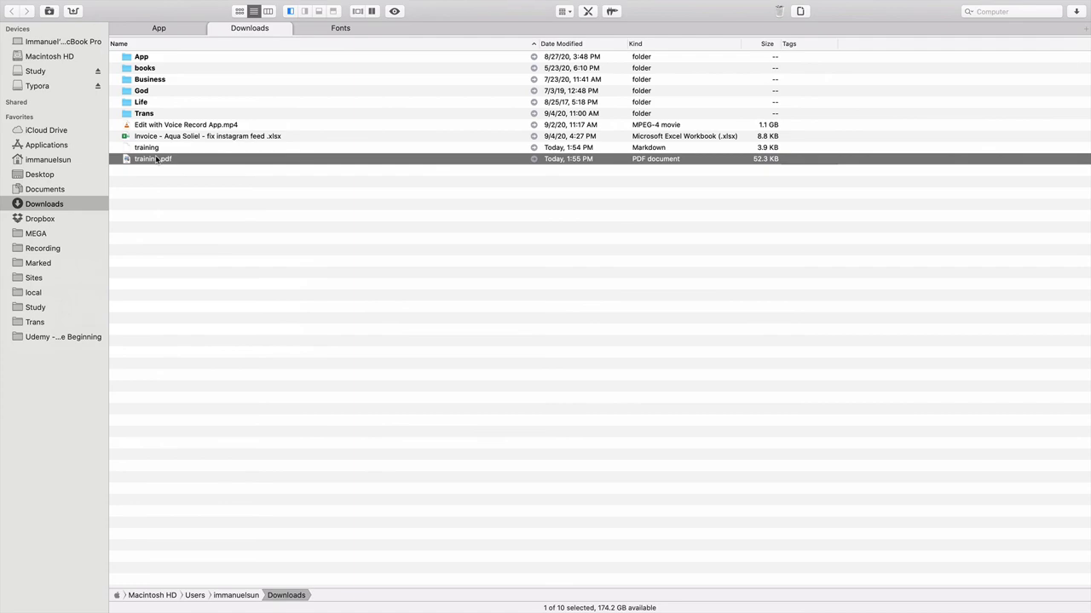
pyautogui.doubleClick(156, 158)
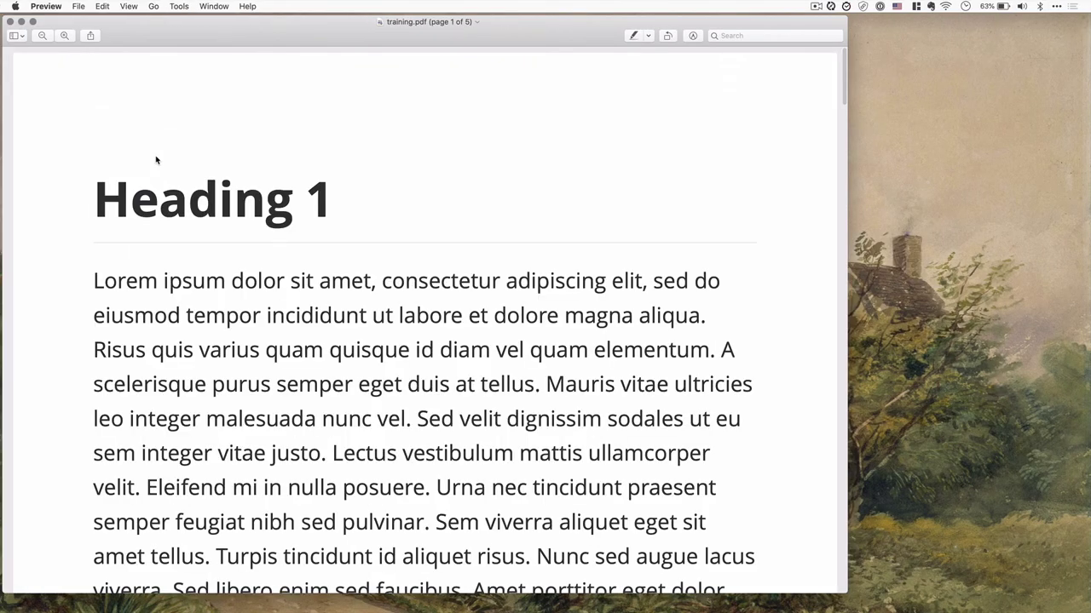
# Step: Examine the exported PDF's pages, especially the footnote markers and footnotes on the last page
pyautogui.scroll(-15, 156, 159)
pyautogui.scroll(-20, 156, 159)
pyautogui.scroll(8, 155, 159)
pyautogui.scroll(2, 156, 160)
pyautogui.scroll(-3, 156, 159)
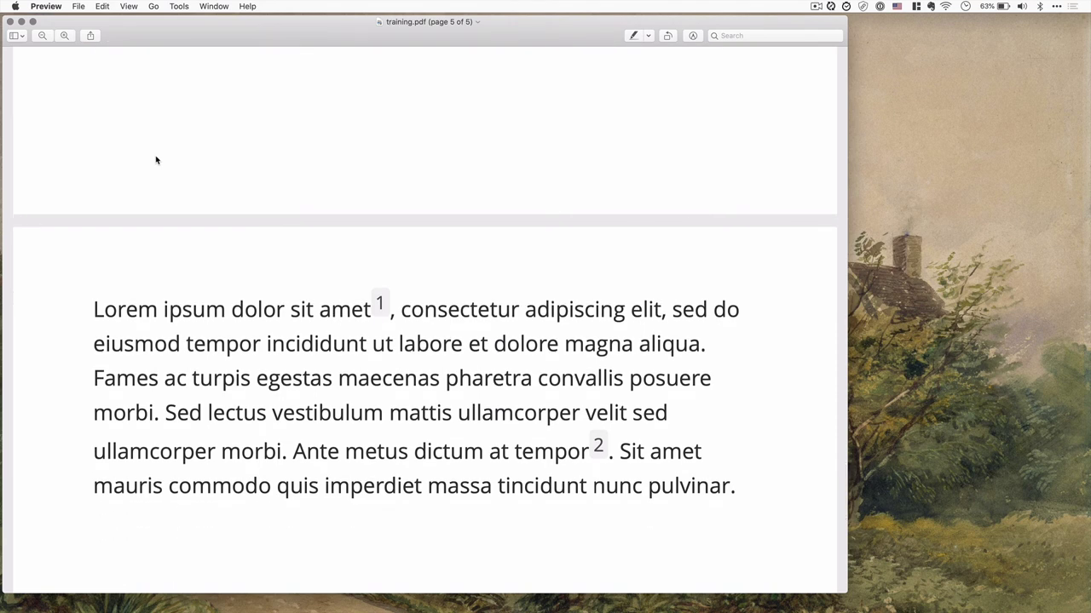
pyautogui.click(382, 308)
pyautogui.scroll(5, 242, 150)
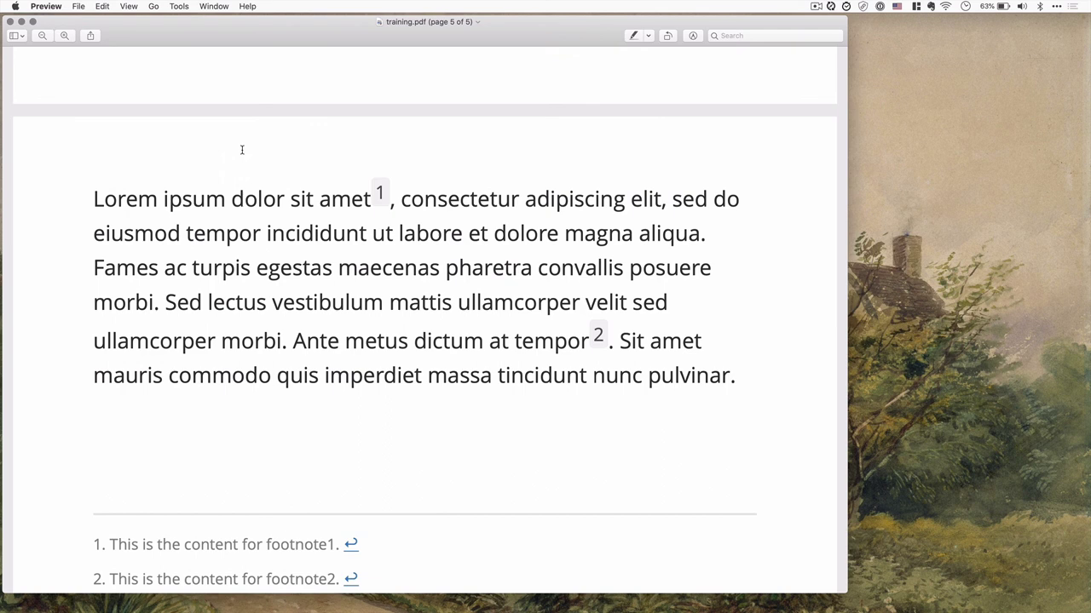
# Step: Follow the footnote 1 and 2 links and the return links on the last PDF page, and close the PDF
pyautogui.scroll(-3, 414, 412)
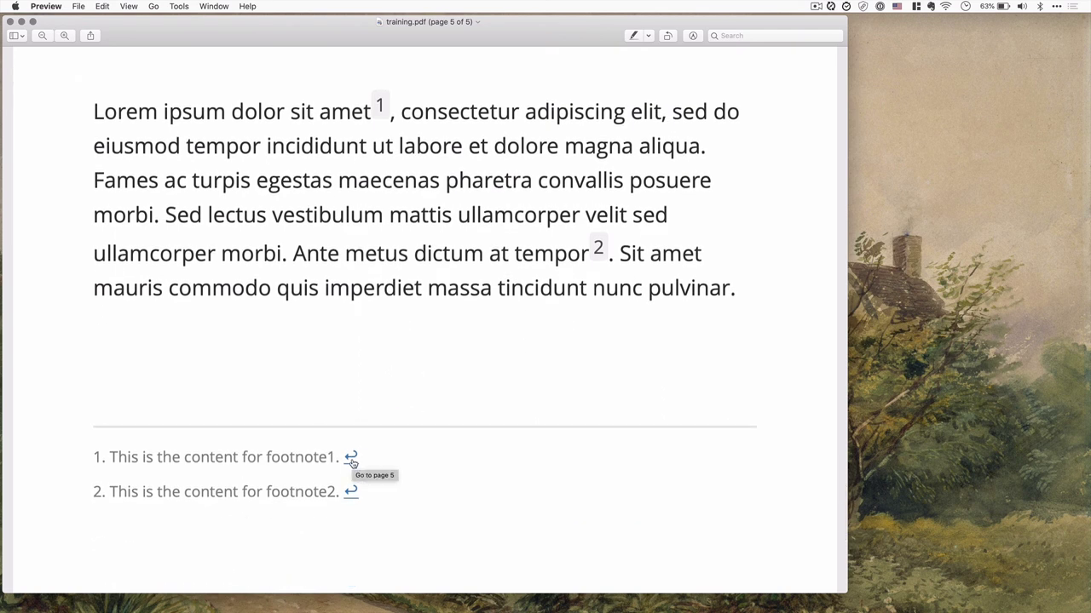
pyautogui.click(351, 458)
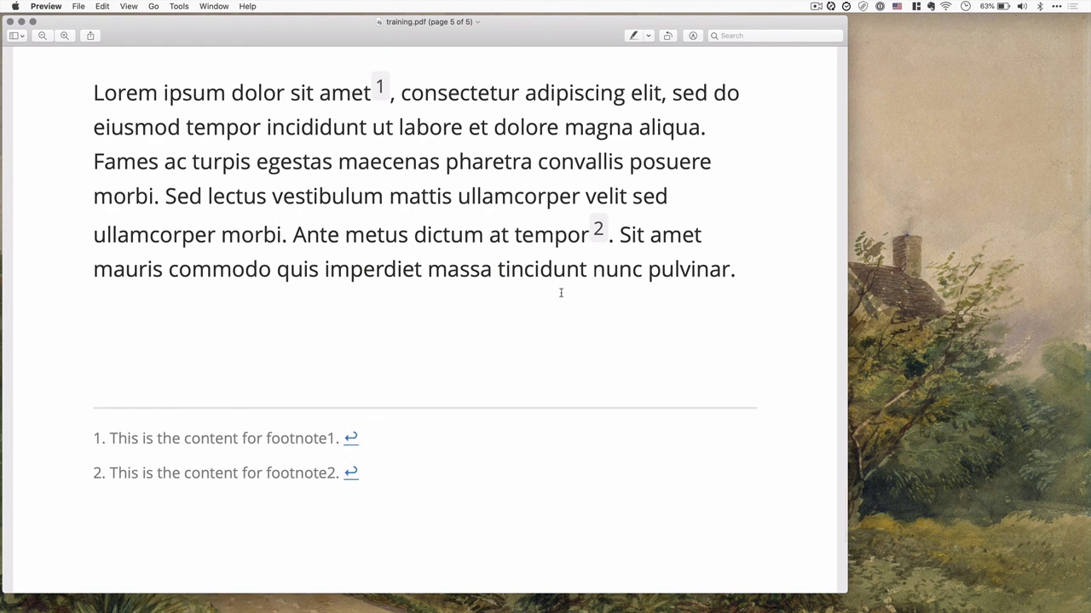
pyautogui.click(598, 230)
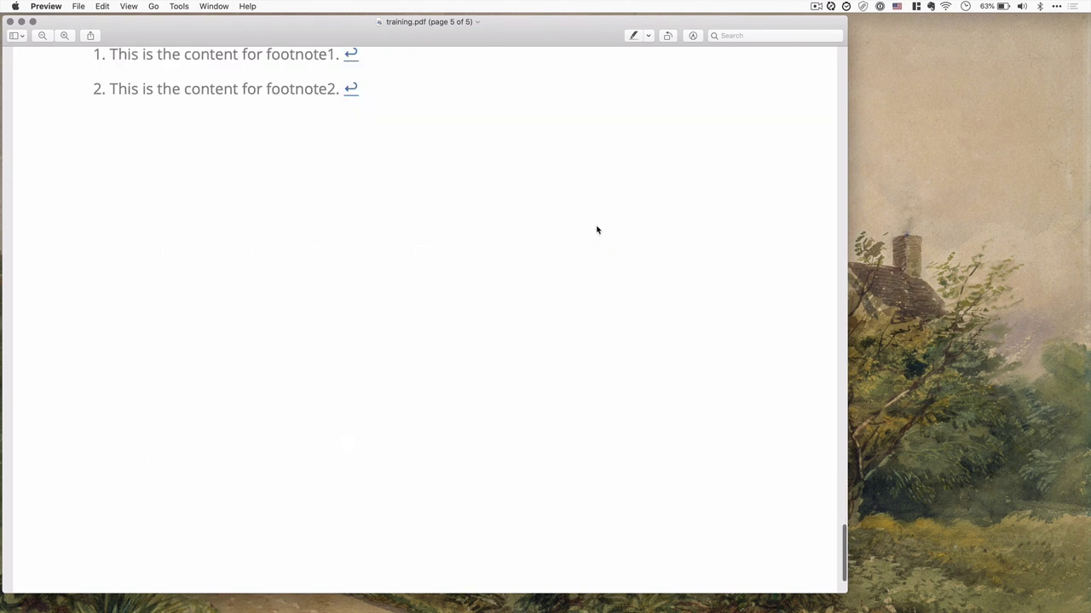
pyautogui.click(350, 88)
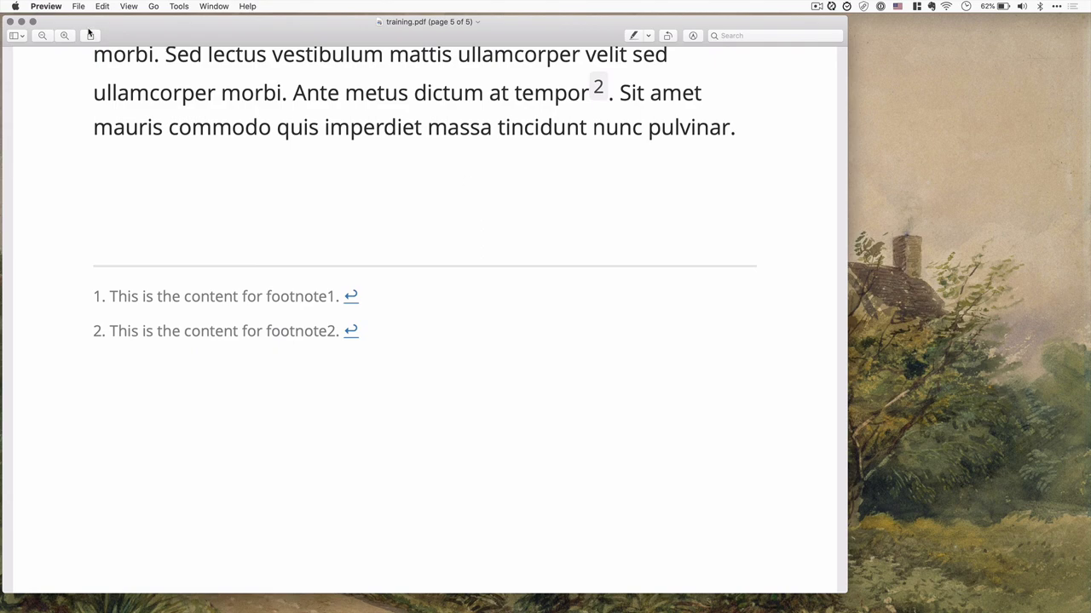
pyautogui.click(11, 23)
# Step: Switch to Typora and export the training document as a Word (.docx) file named training in the Downloads folder
pyautogui.moveTo(423, 607)
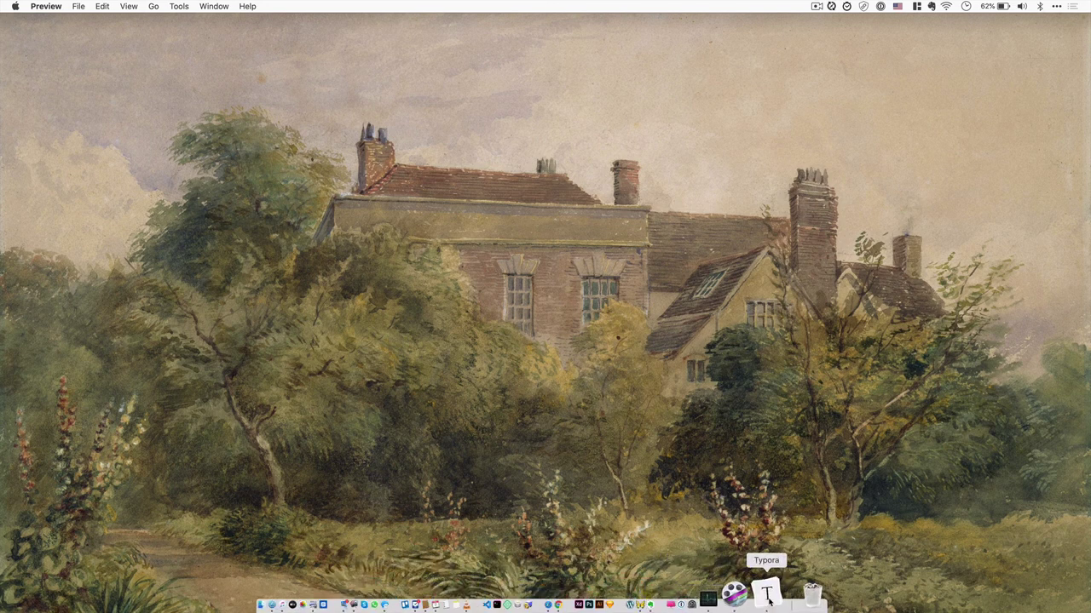
pyautogui.click(788, 597)
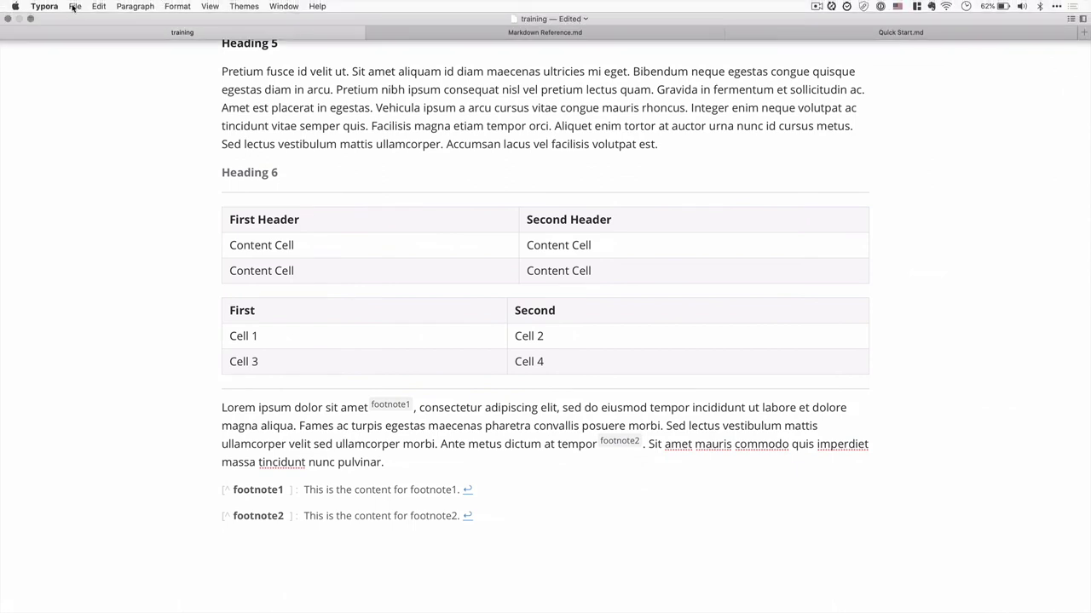
pyautogui.click(47, 6)
pyautogui.moveTo(72, 8)
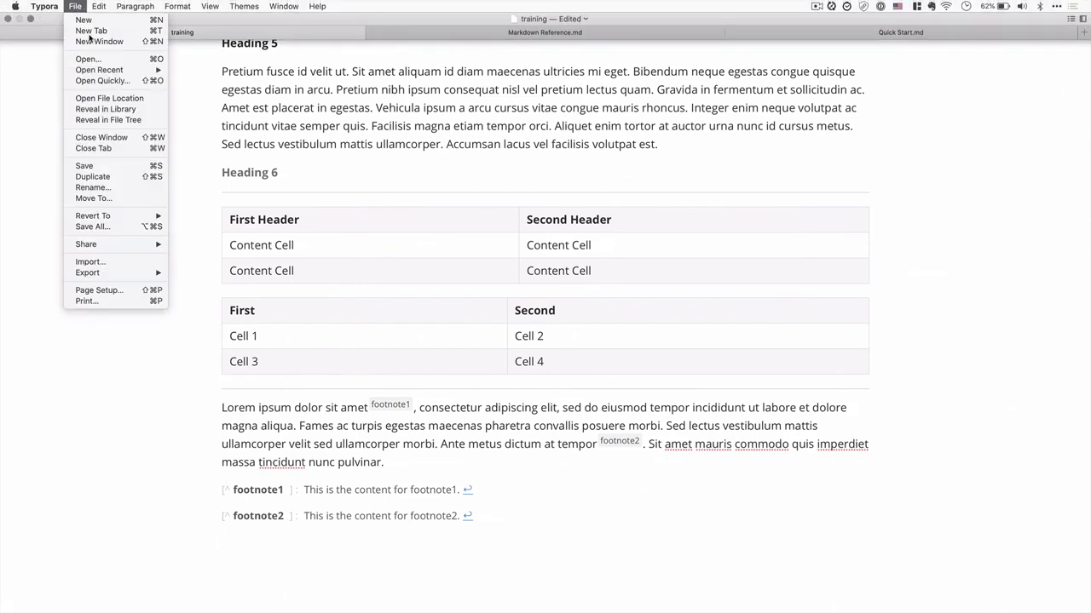
pyautogui.moveTo(151, 274)
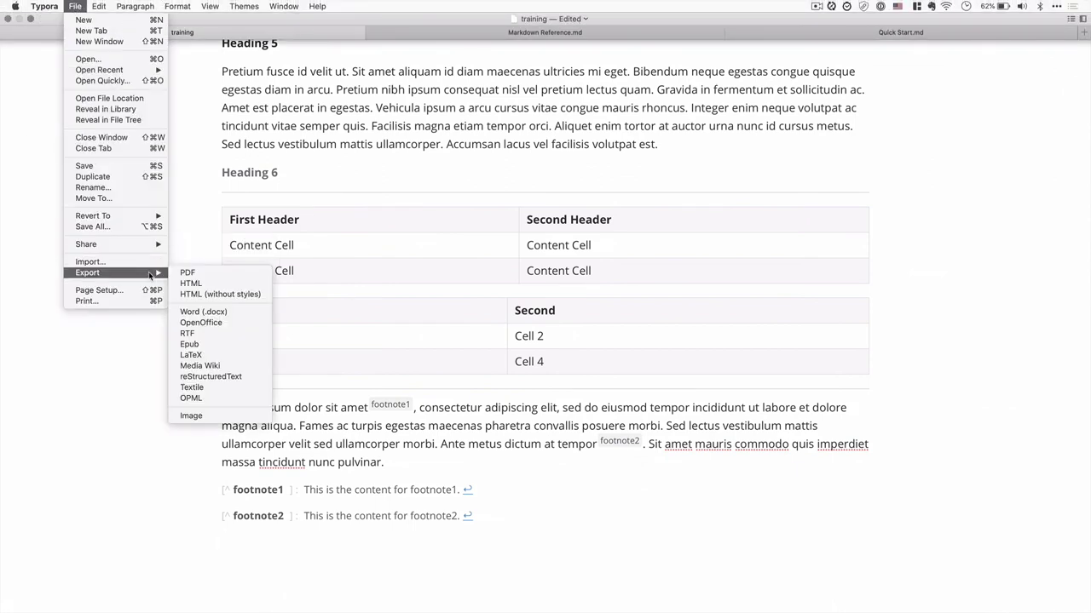
pyautogui.click(210, 316)
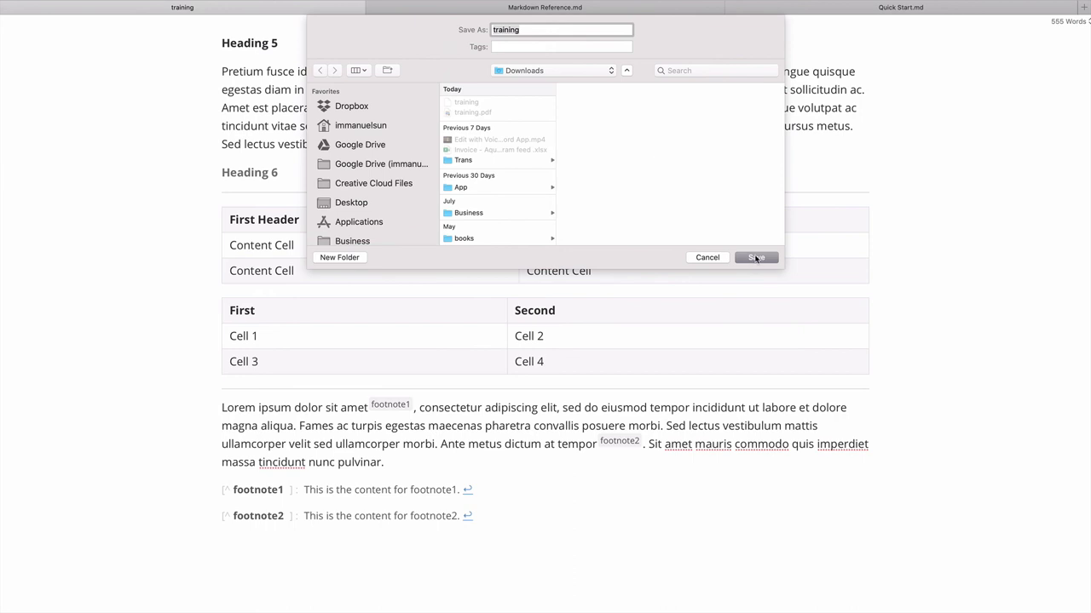
pyautogui.click(755, 258)
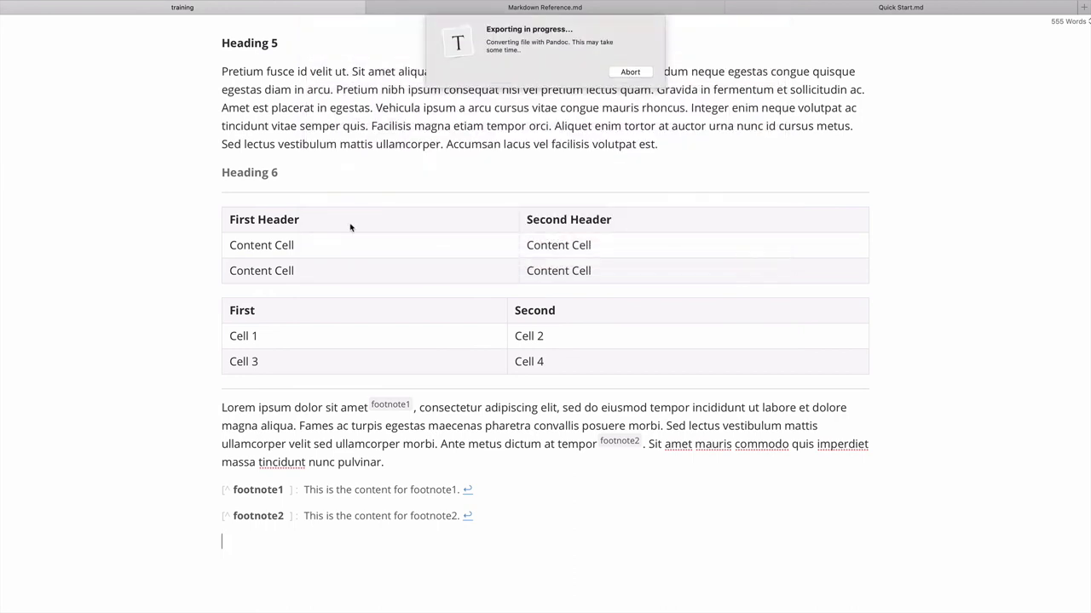
# Step: Switch to Path Finder, open training.docx in Word and examine its headings and lists in an enlarged window
pyautogui.moveTo(411, 607)
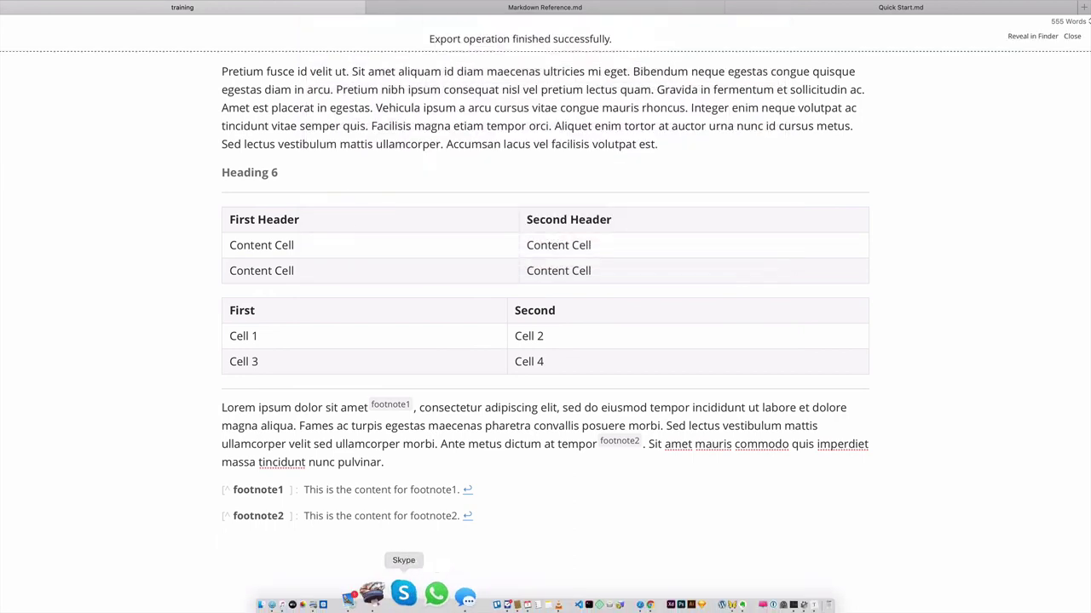
pyautogui.click(319, 598)
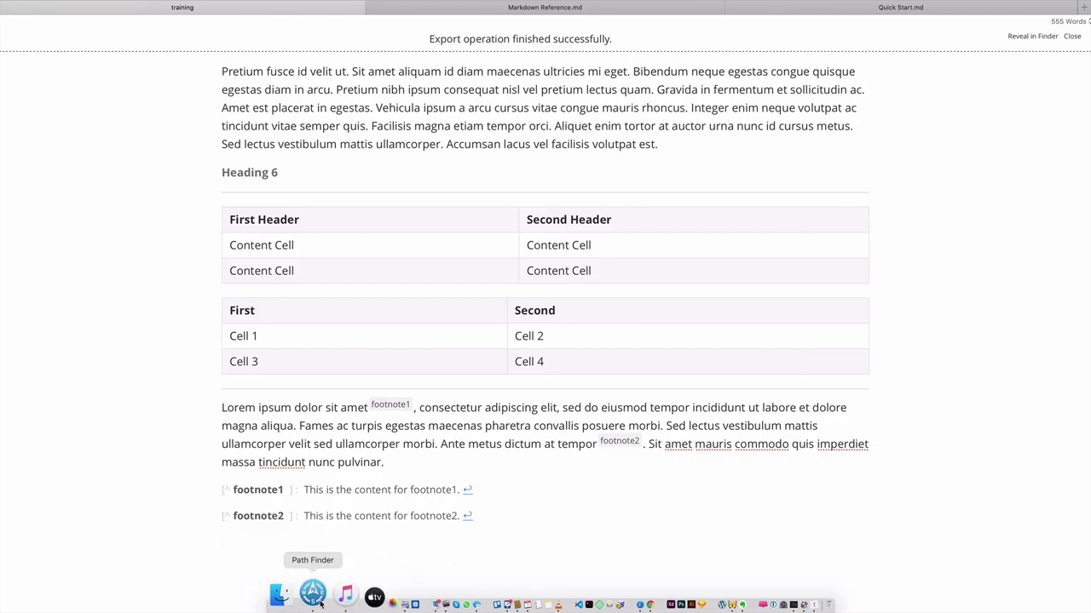
pyautogui.click(206, 162)
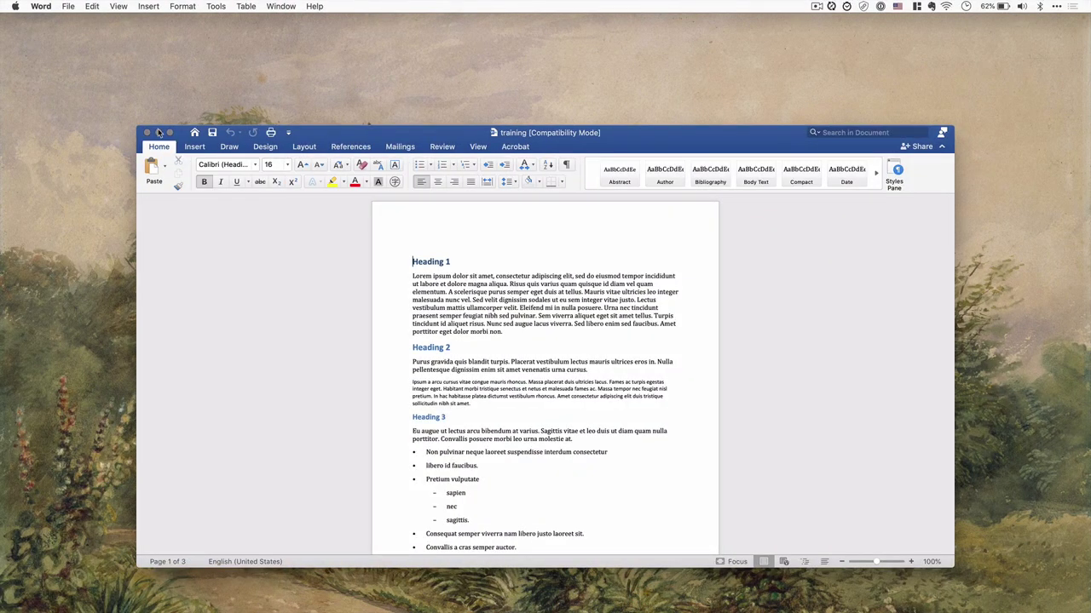
pyautogui.click(169, 133)
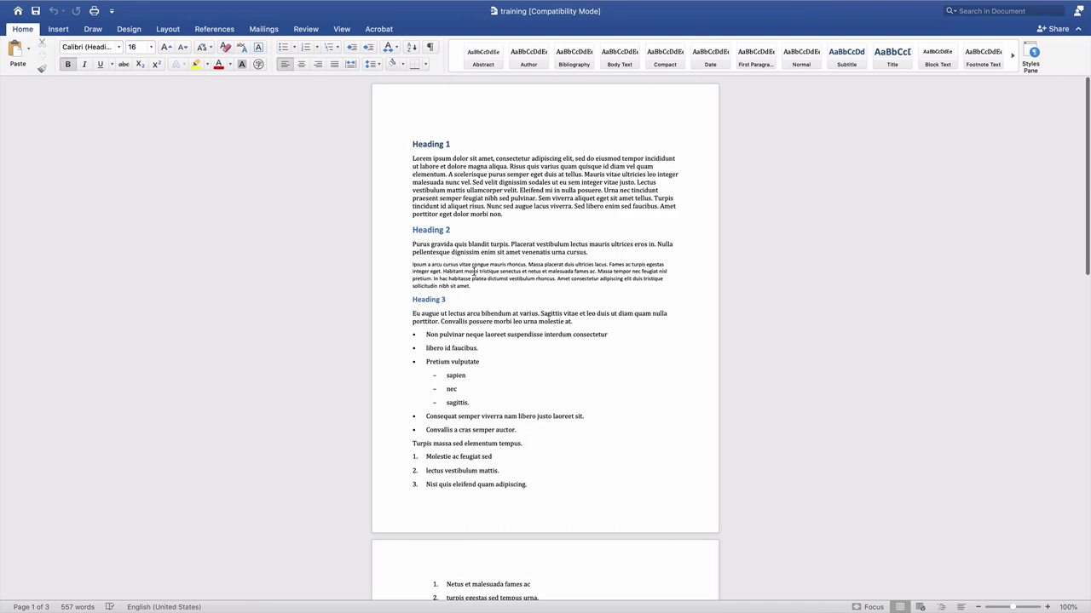
pyautogui.scroll(-5, 474, 271)
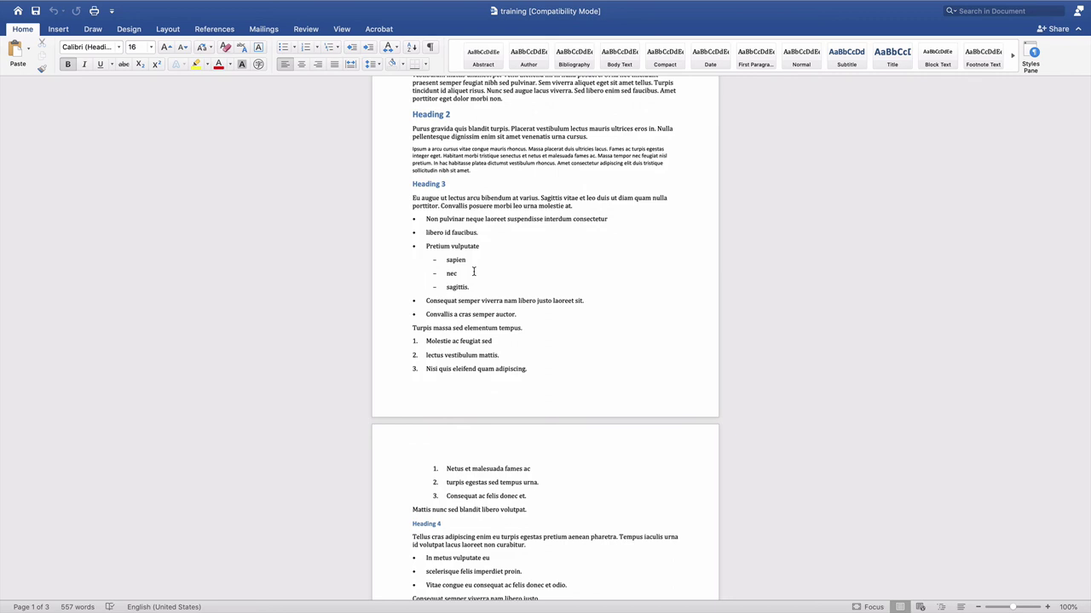
pyautogui.press('super+Tab')
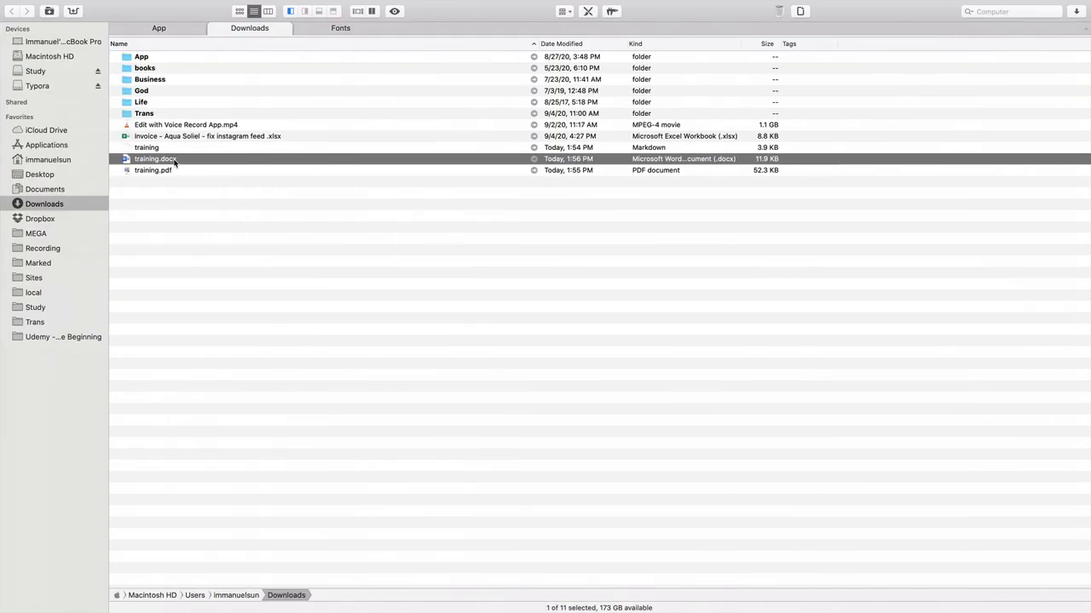
pyautogui.rightClick(175, 163)
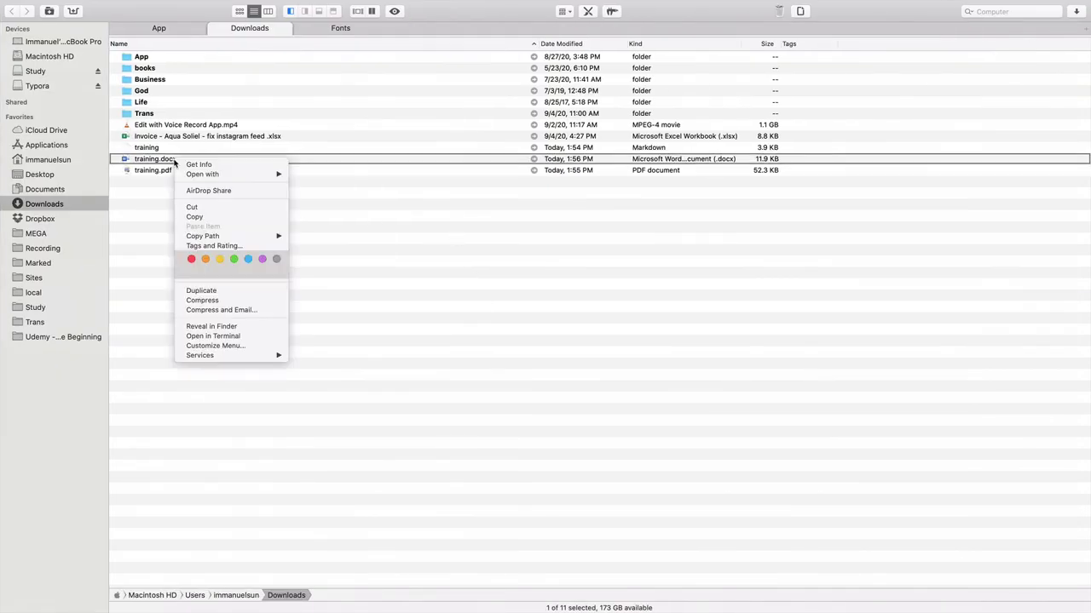
pyautogui.click(141, 205)
pyautogui.click(176, 222)
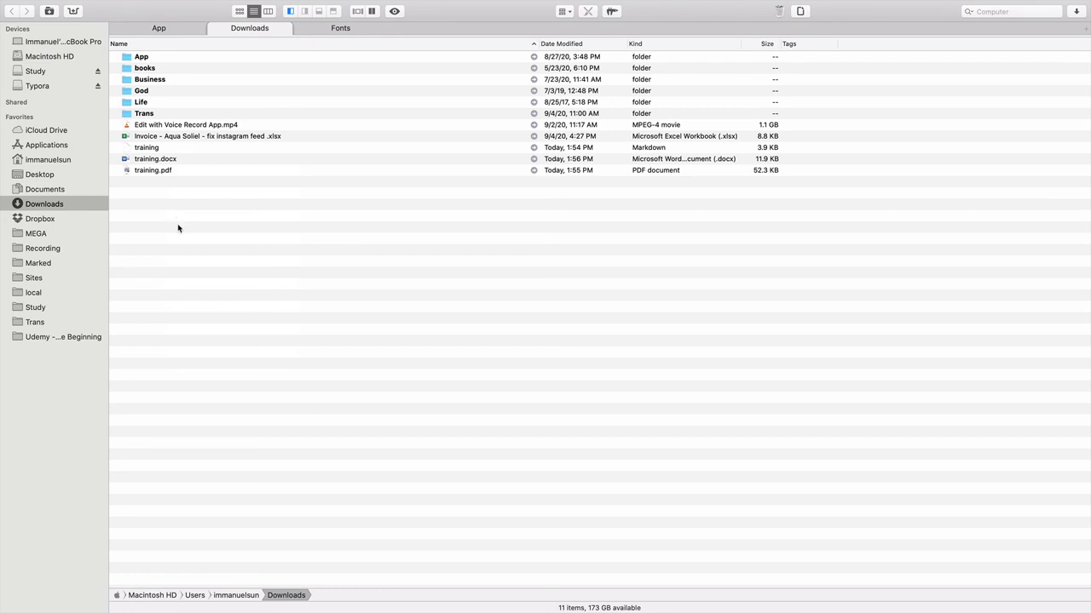
pyautogui.moveTo(341, 611)
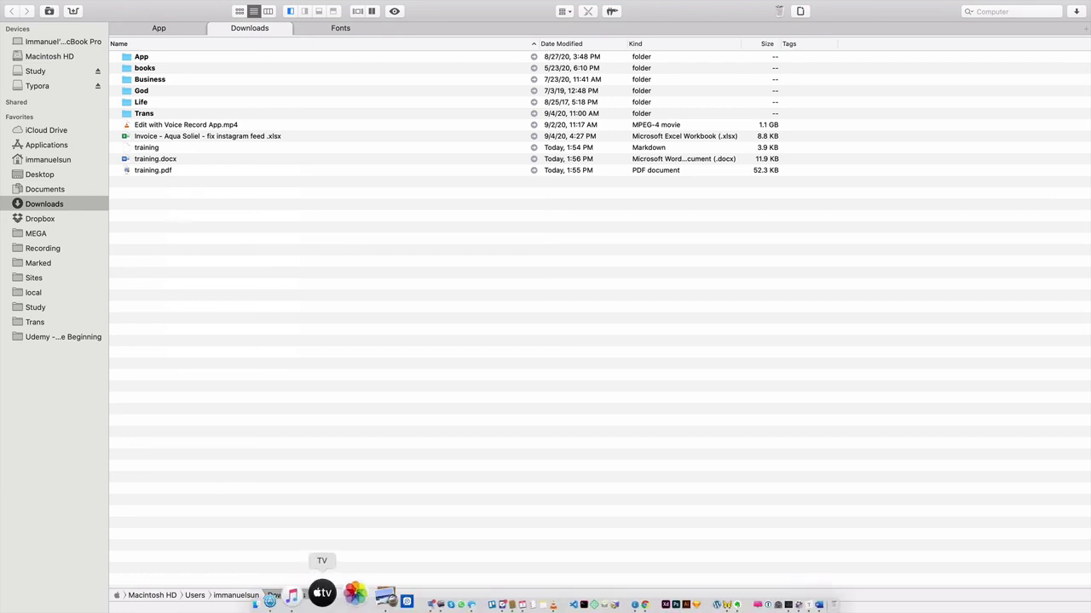
pyautogui.click(587, 596)
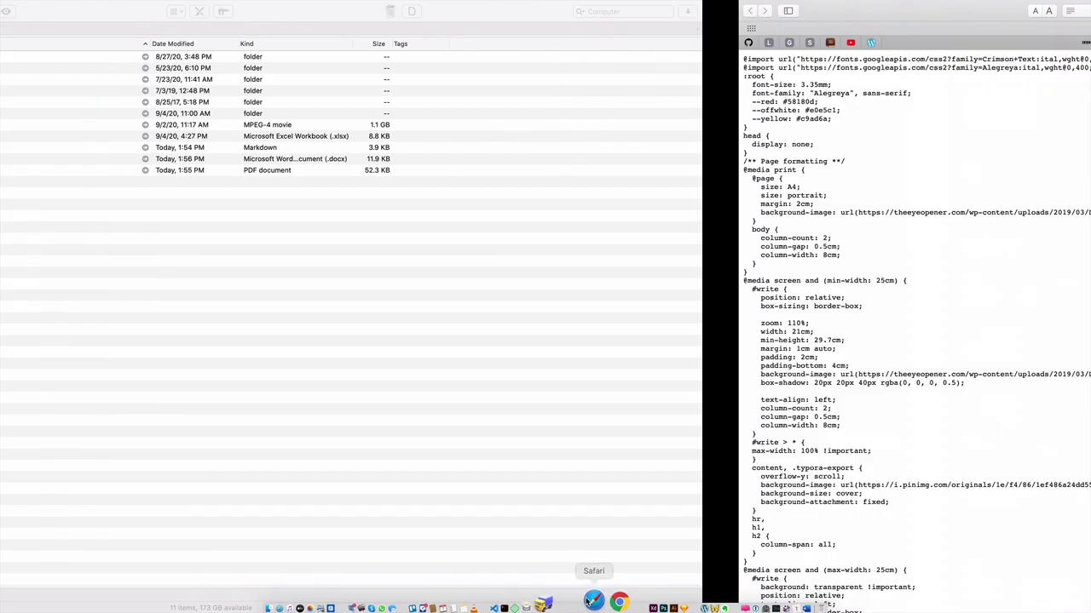
pyautogui.press('super+Tab')
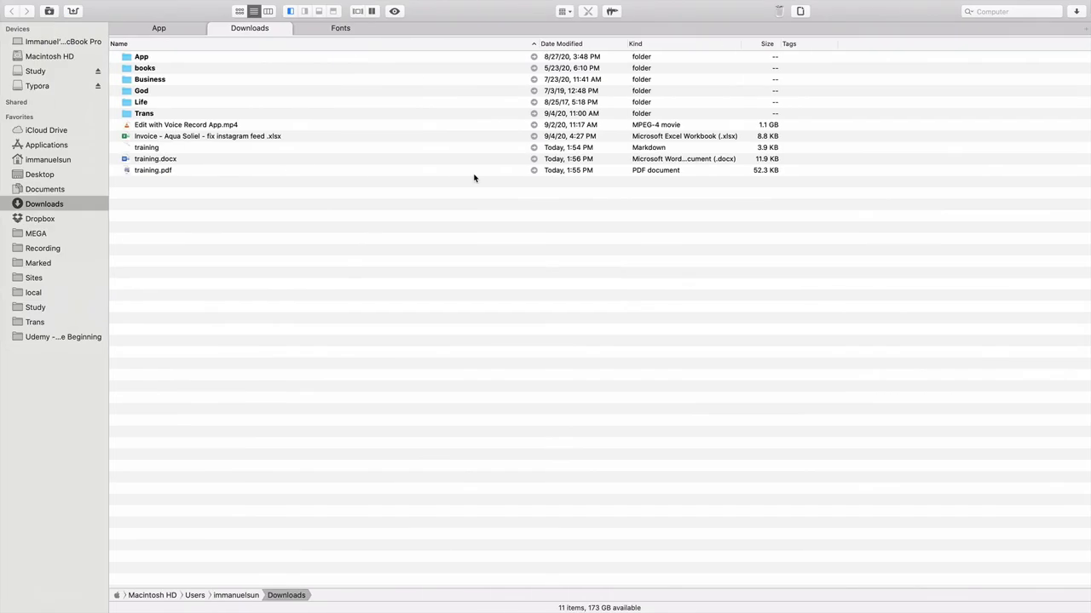
# Step: Switch to Typora and open the Install and Use Pandoc help document
pyautogui.moveTo(511, 609)
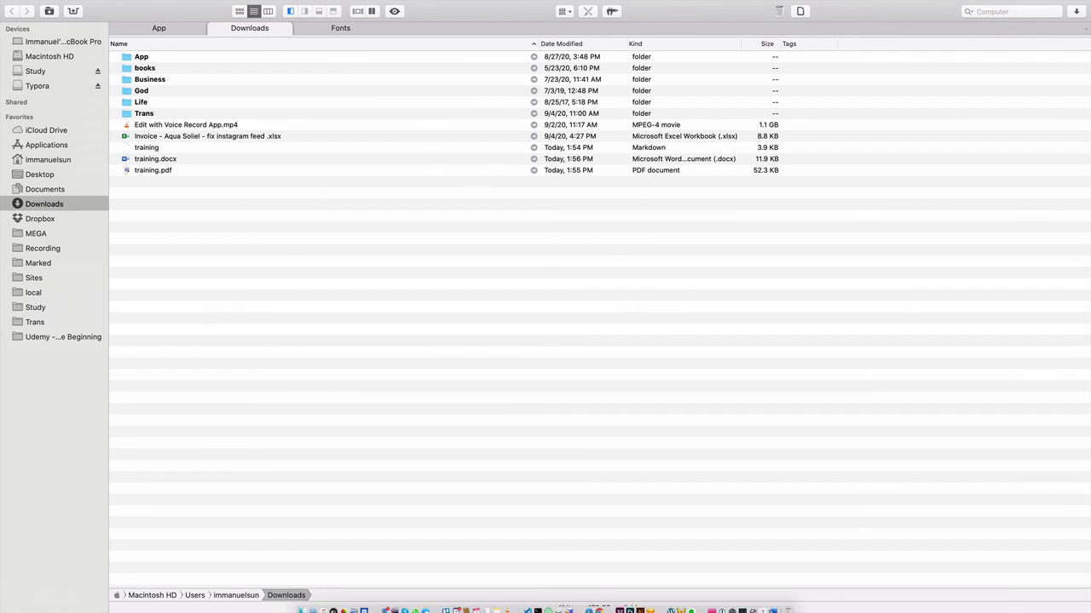
pyautogui.click(758, 597)
pyautogui.moveTo(395, 4)
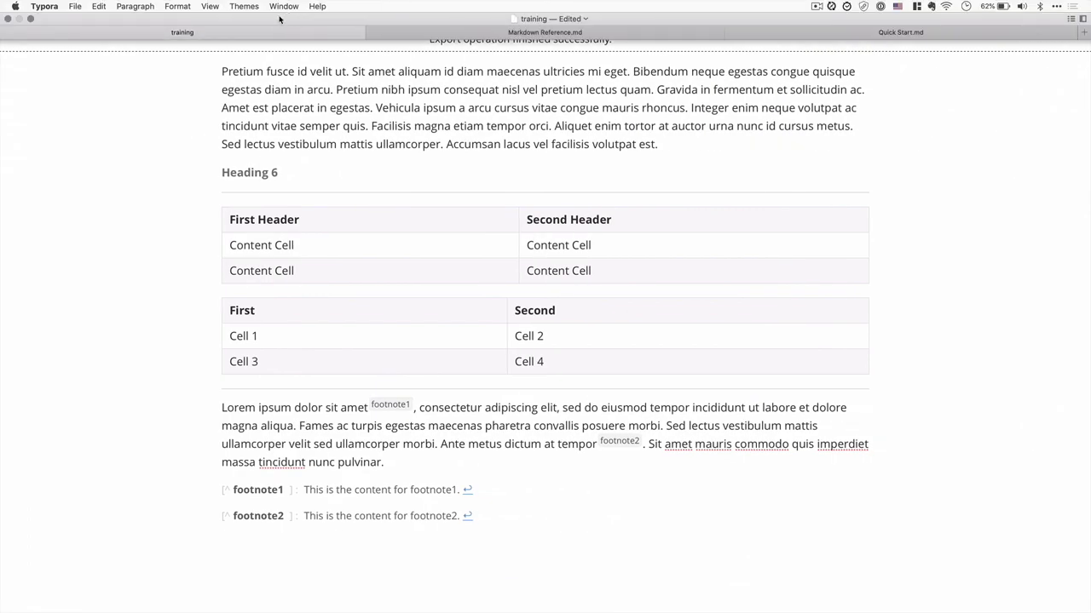
pyautogui.click(315, 7)
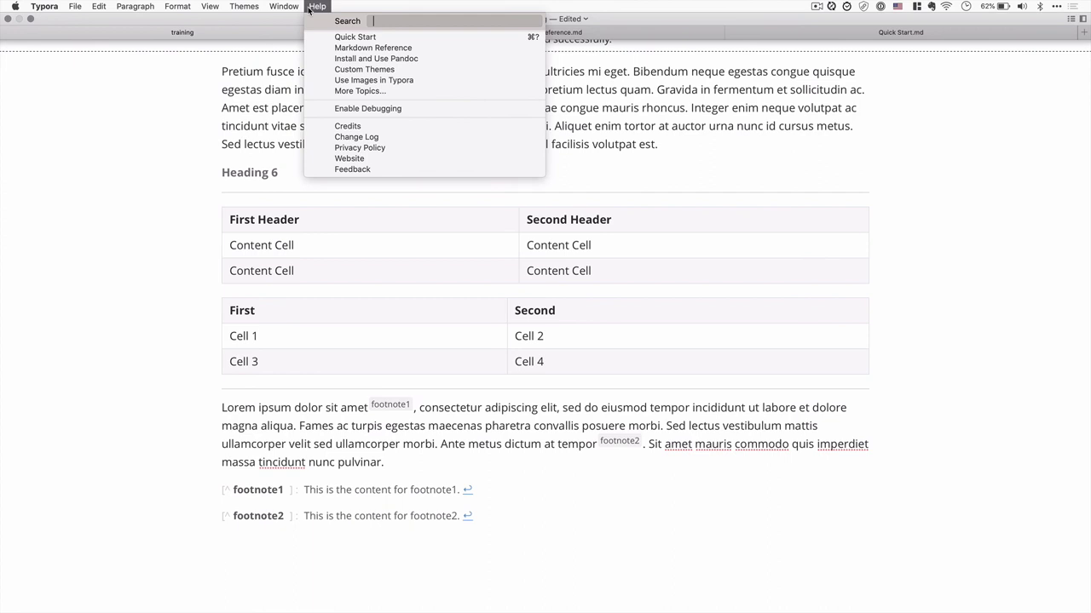
pyautogui.click(366, 62)
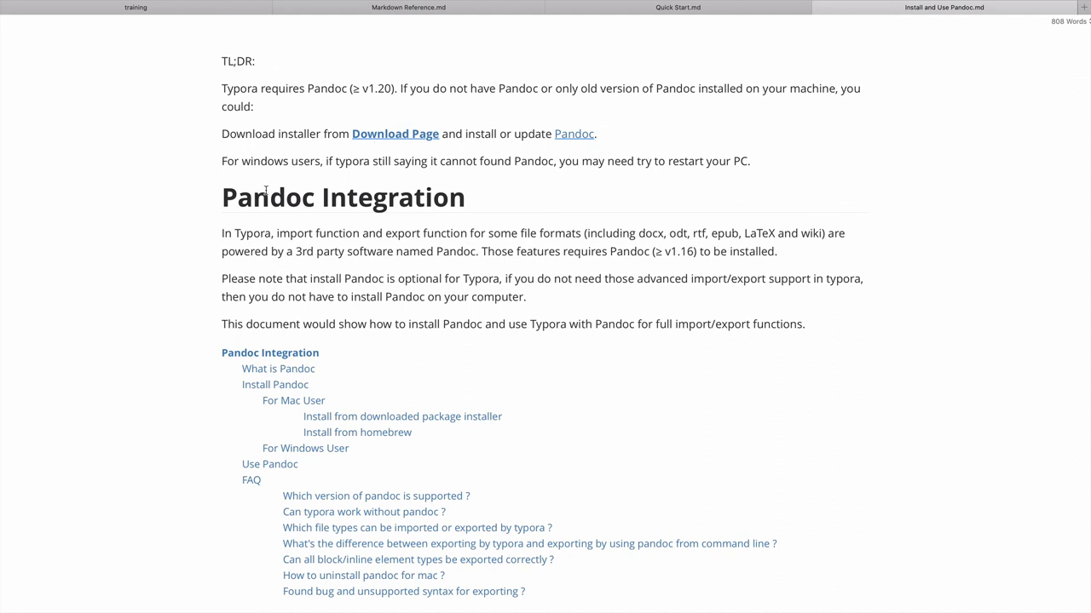
# Step: Follow the guide's Download Page link and download pandoc-2.10.1-macOS.pkg to the Downloads folder
pyautogui.click(396, 133)
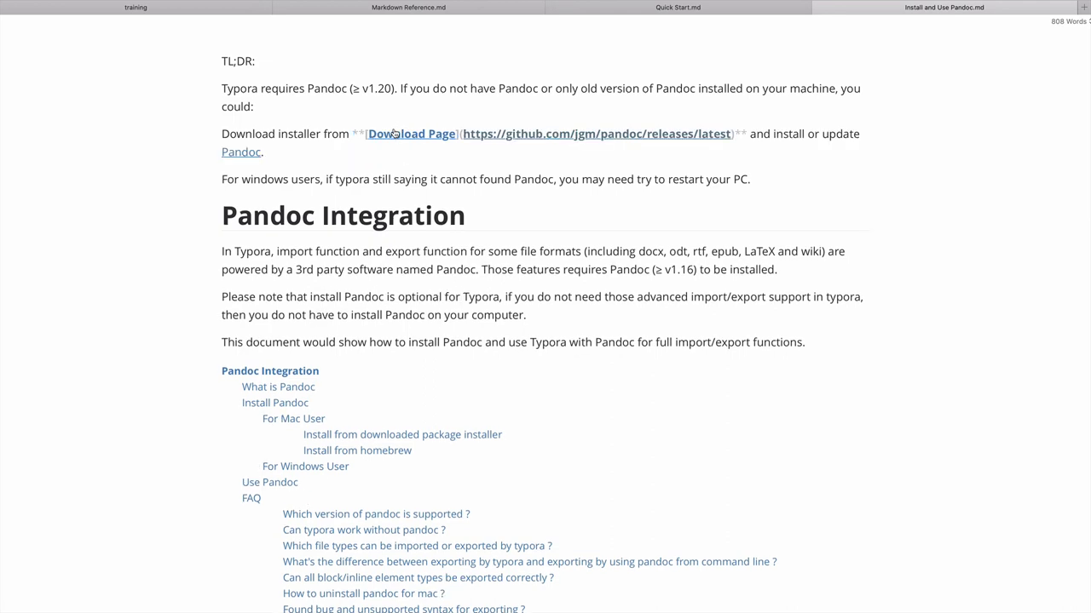
pyautogui.keyDown('super'); pyautogui.click(562, 137); pyautogui.keyUp('super')
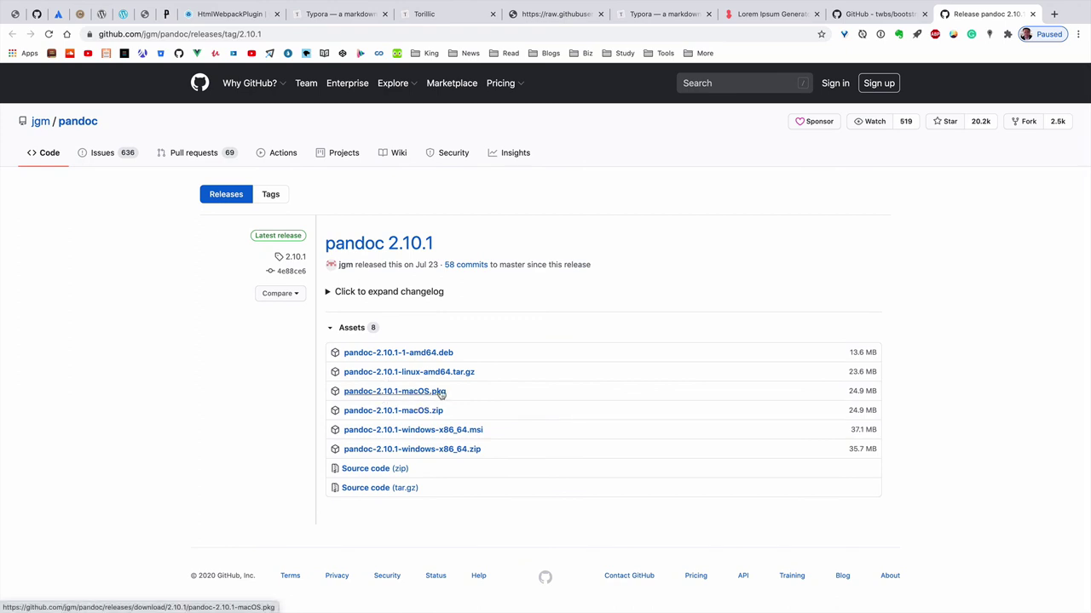
pyautogui.click(412, 391)
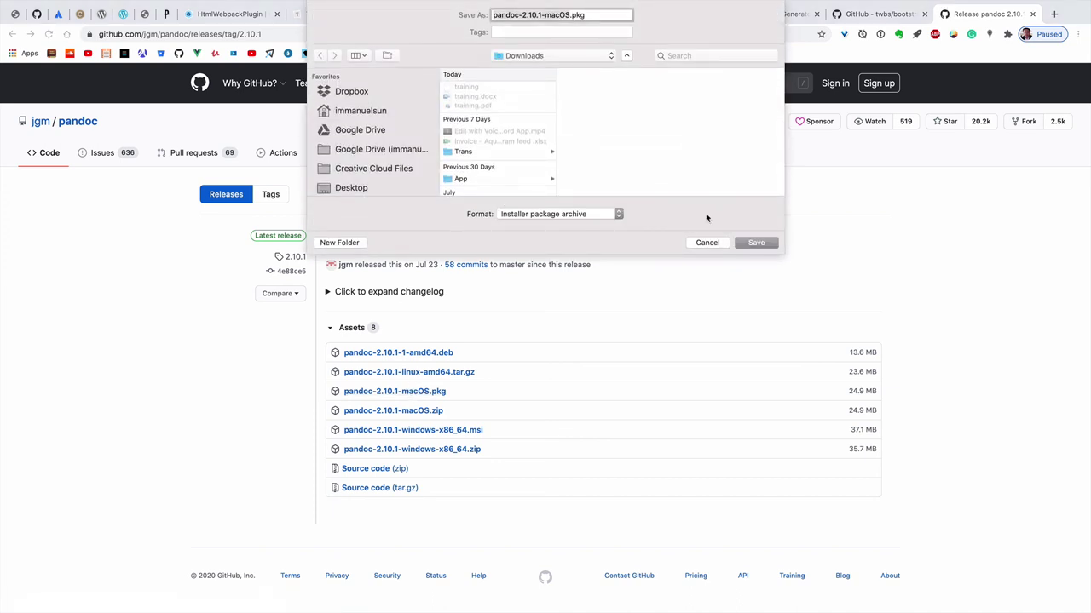
pyautogui.click(753, 246)
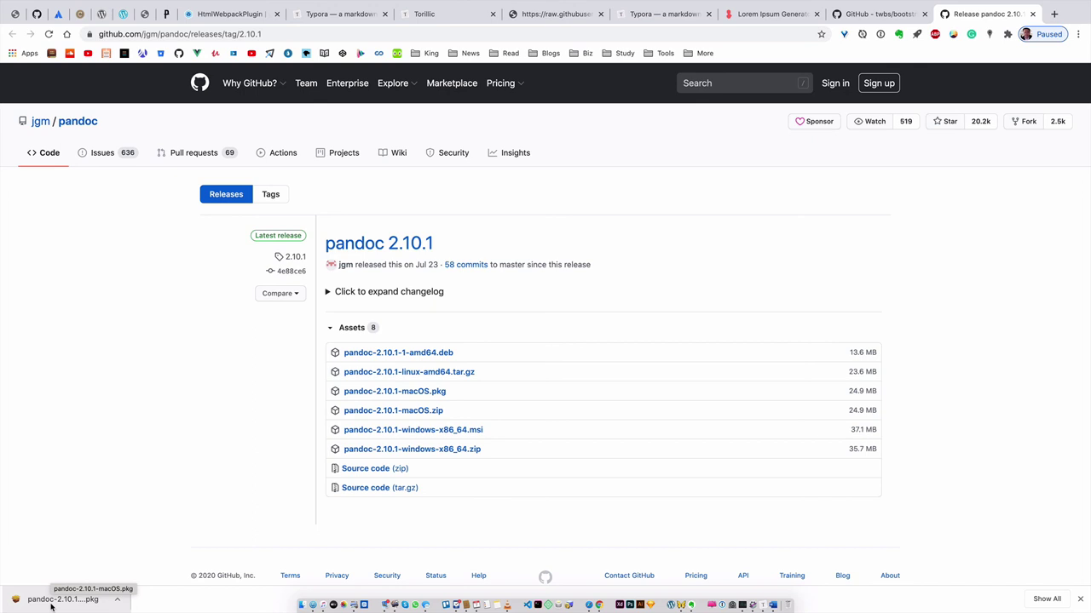
# Step: Install pandoc from the downloaded package with the standard installation on Macintosh HD, and return to the Pandoc guide in Typora
pyautogui.click(51, 603)
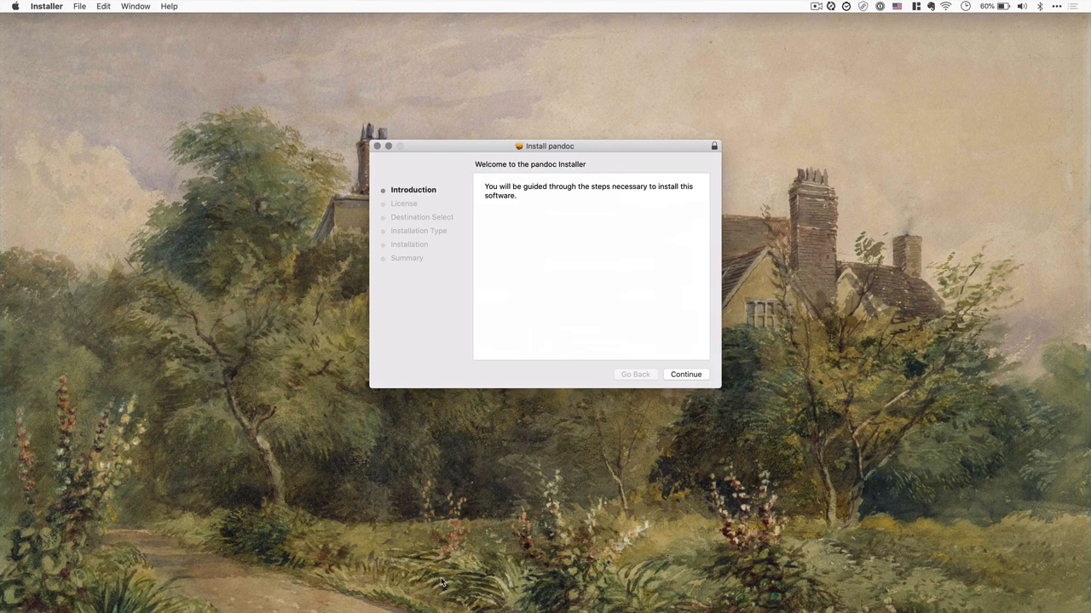
pyautogui.click(692, 375)
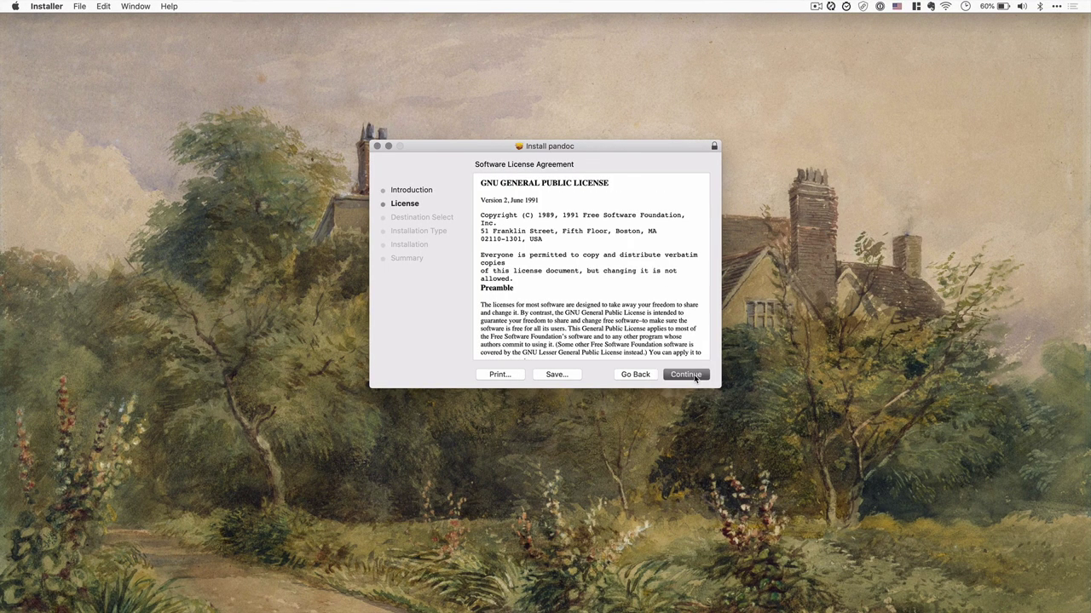
pyautogui.click(692, 375)
pyautogui.click(655, 236)
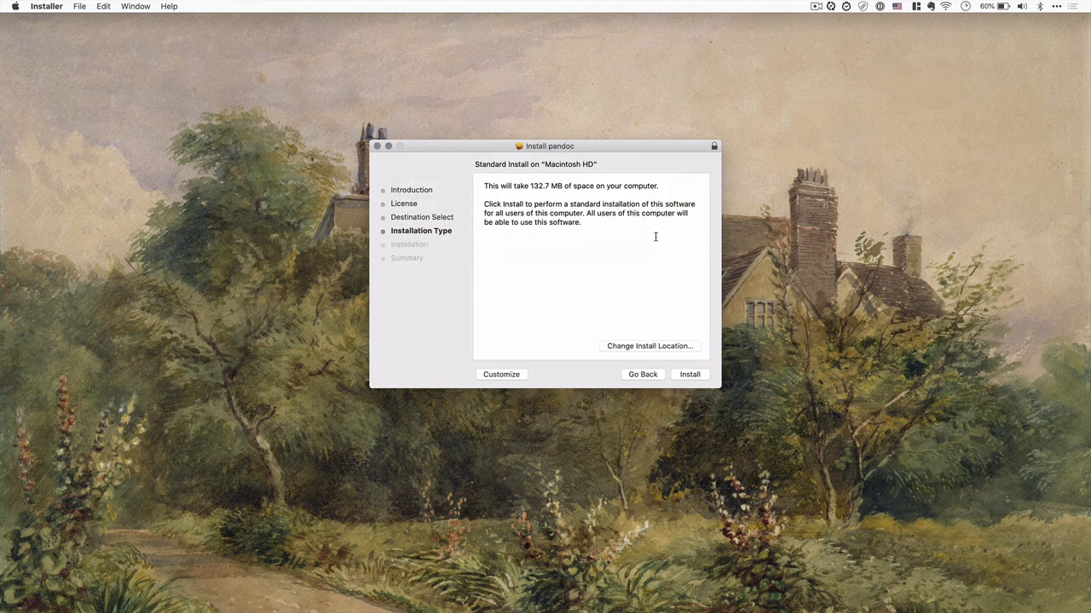
pyautogui.click(691, 375)
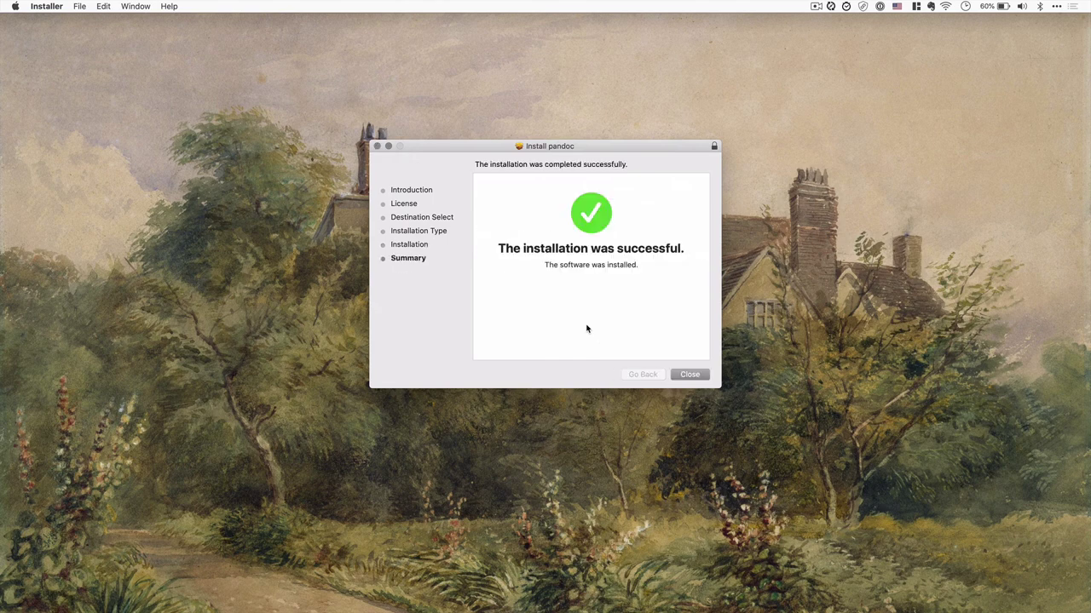
pyautogui.click(691, 377)
pyautogui.click(608, 213)
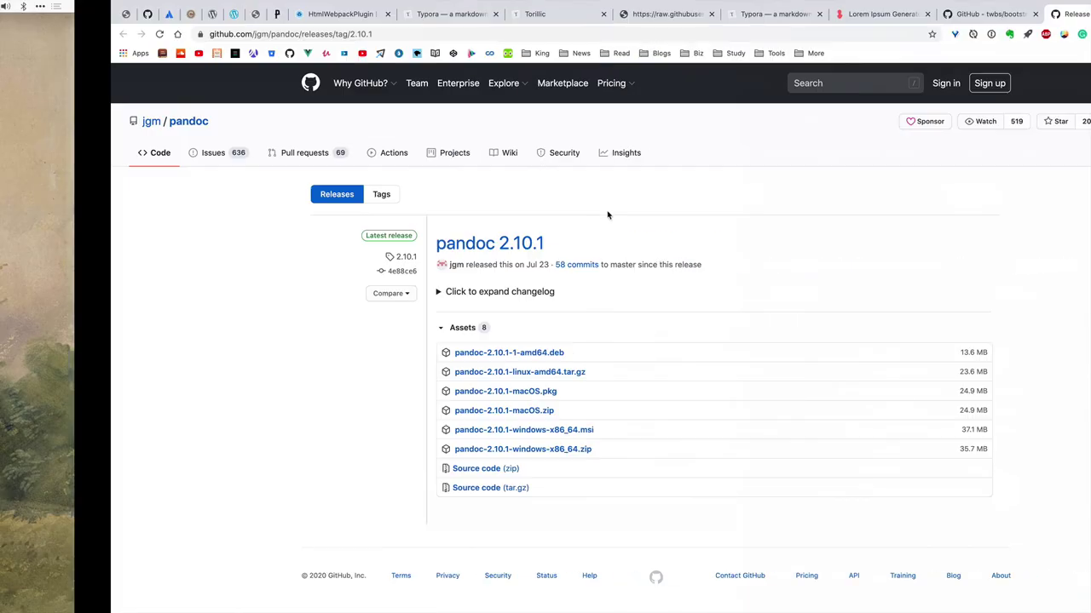
pyautogui.press('super+Tab')
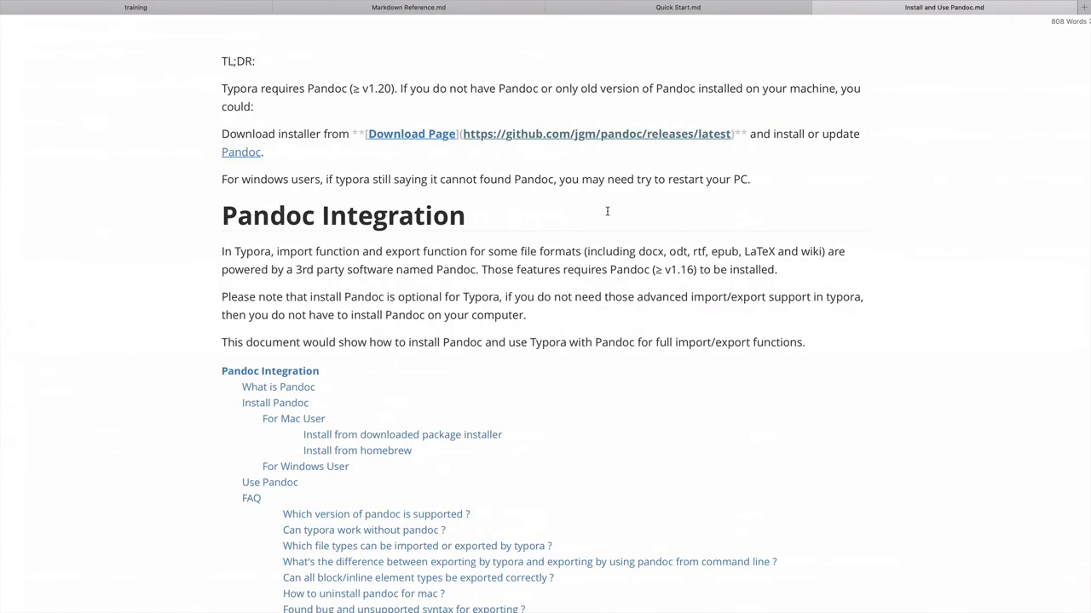
# Step: Close the Install and Use Pandoc guide, keeping the other documents open
pyautogui.press('super+Tab')
pyautogui.press('super+Tab')
pyautogui.scroll(-6, 608, 213)
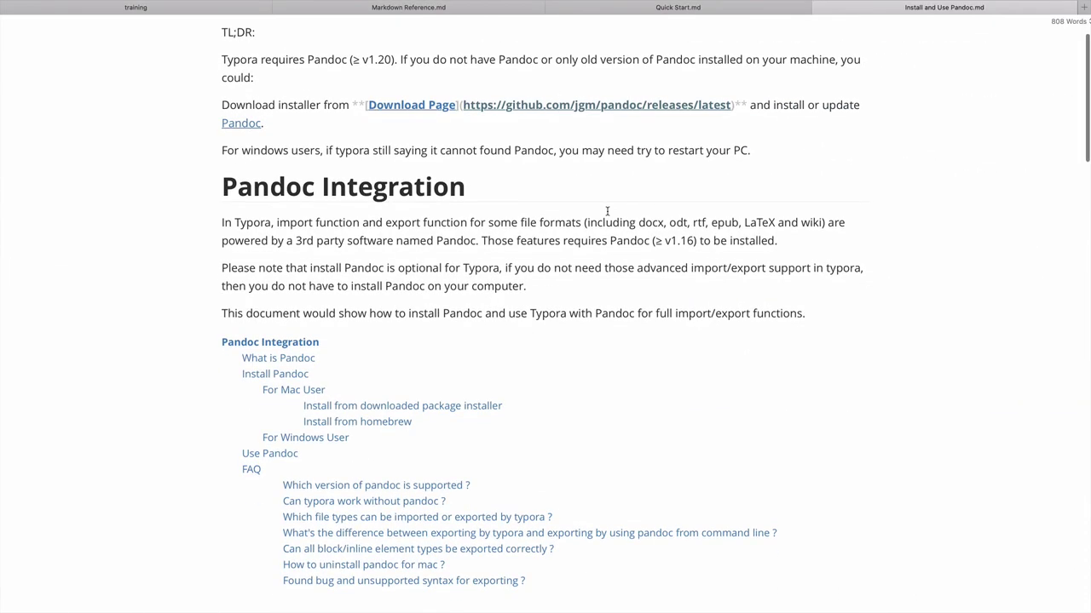
pyautogui.scroll(6, 607, 215)
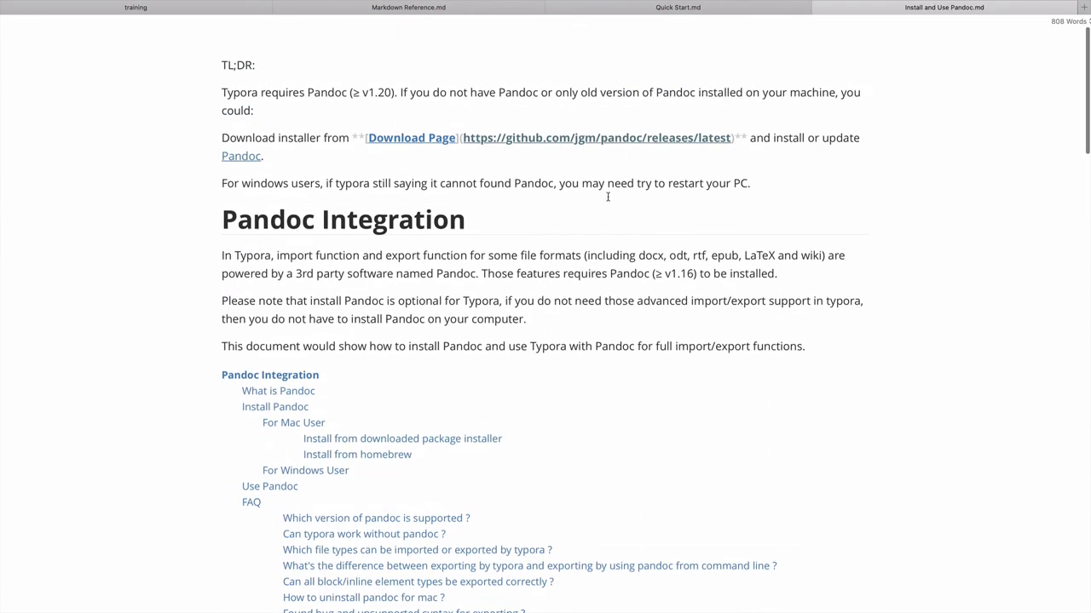
pyautogui.press('super+w')
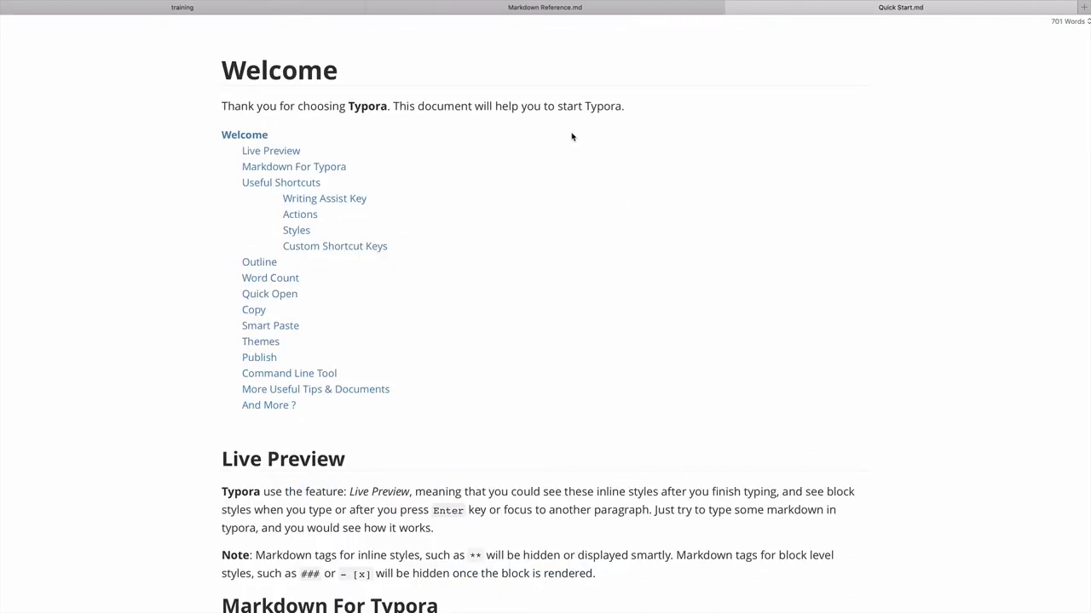
# Step: Quit Typora with the training, Markdown Reference and Quick Start documents still open
pyautogui.press('super+Tab')
pyautogui.press('super+shift+Tab')
pyautogui.click(656, 316)
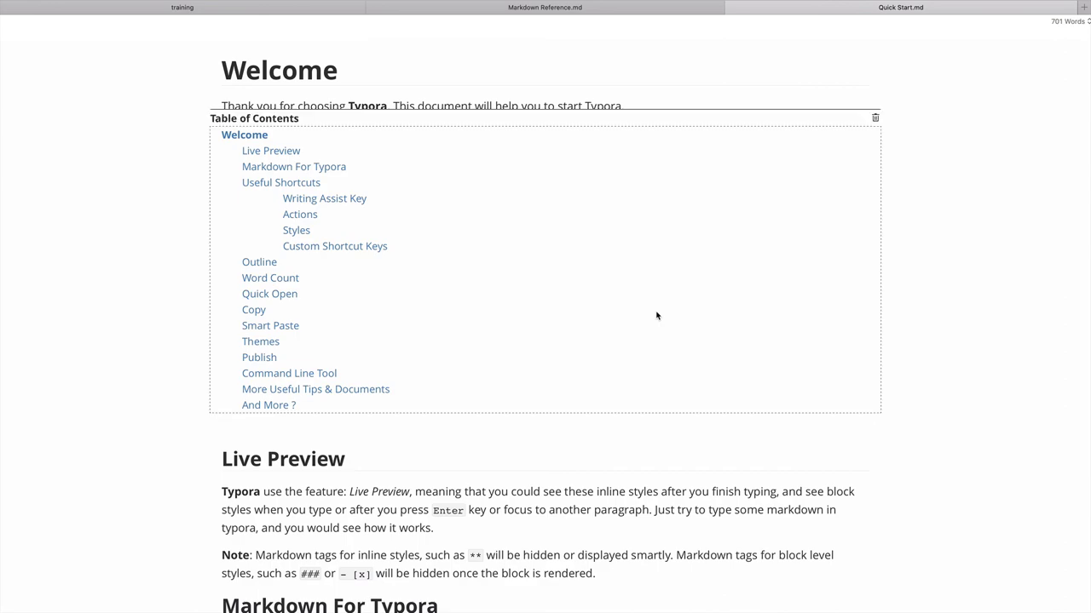
pyautogui.press('super+h')
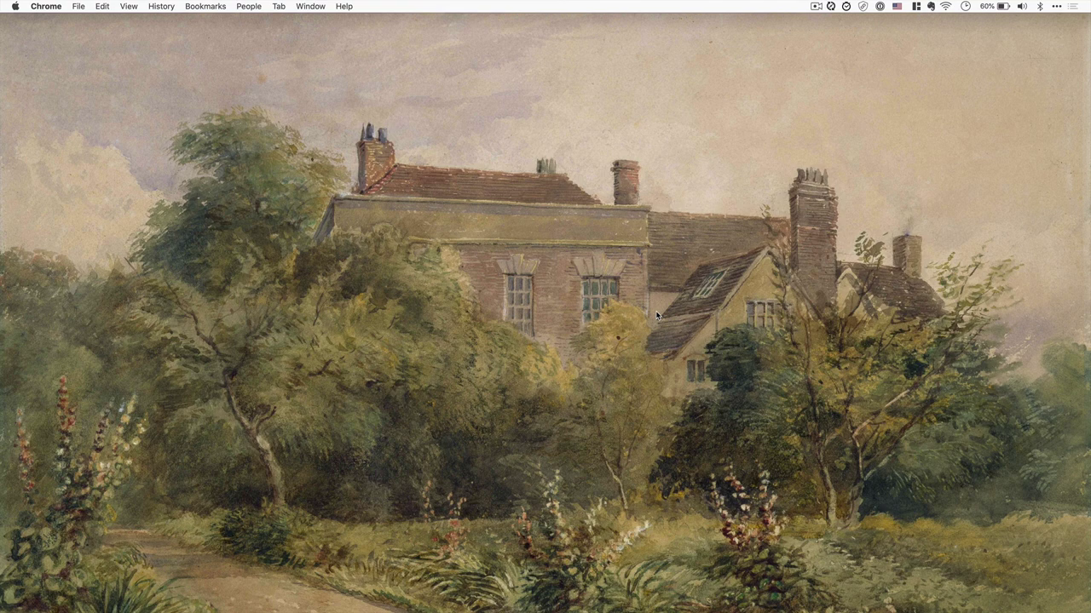
# Step: Find Typora with a system-wide search, relaunch it and expand its window to full screen
pyautogui.hotkey('alt', 'space')
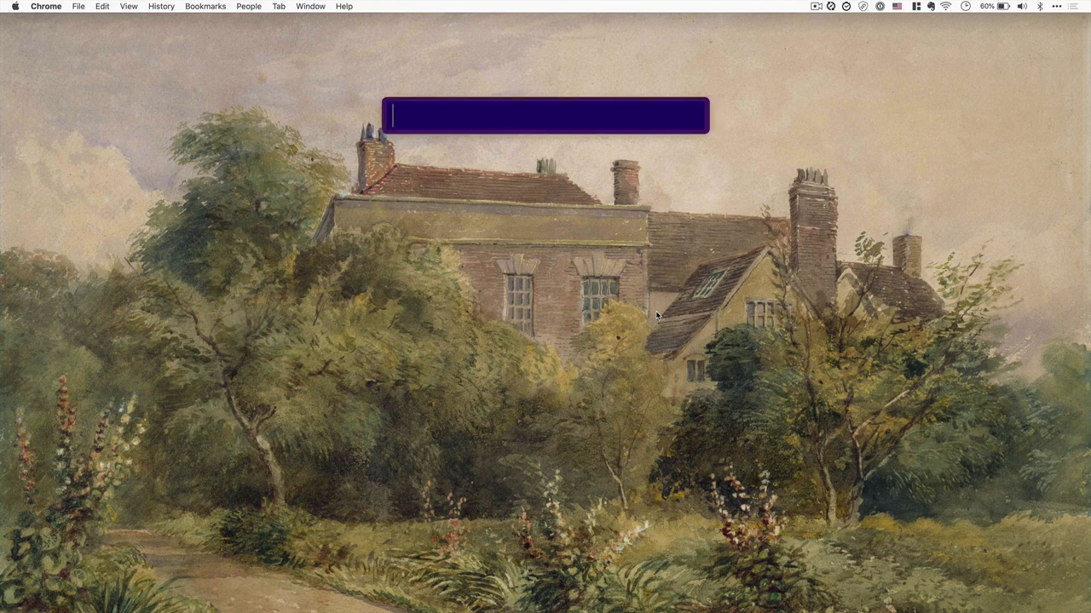
pyautogui.press('super+space')
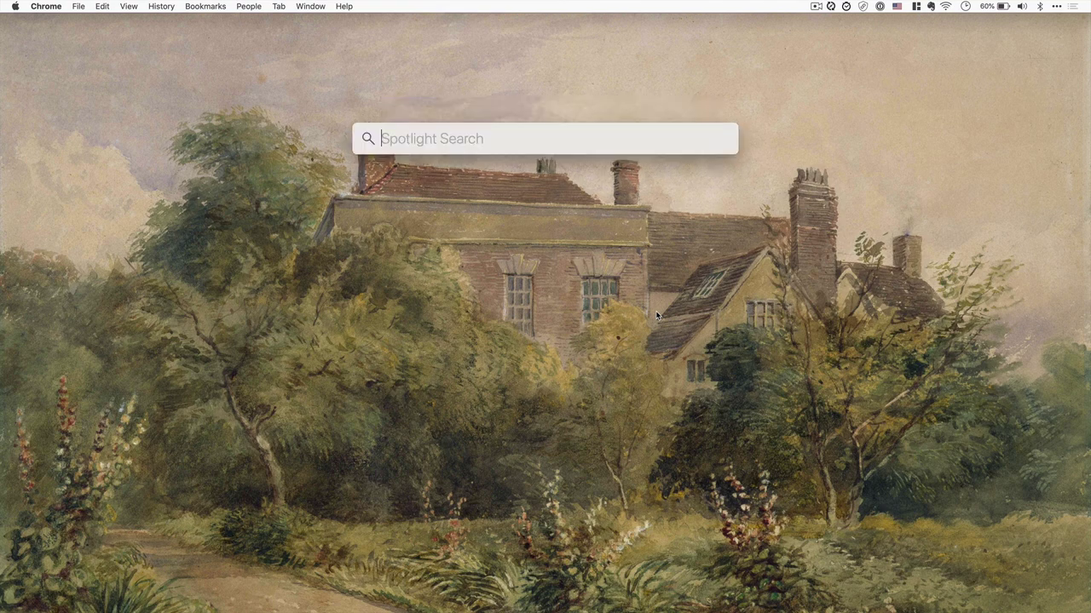
pyautogui.write('top')
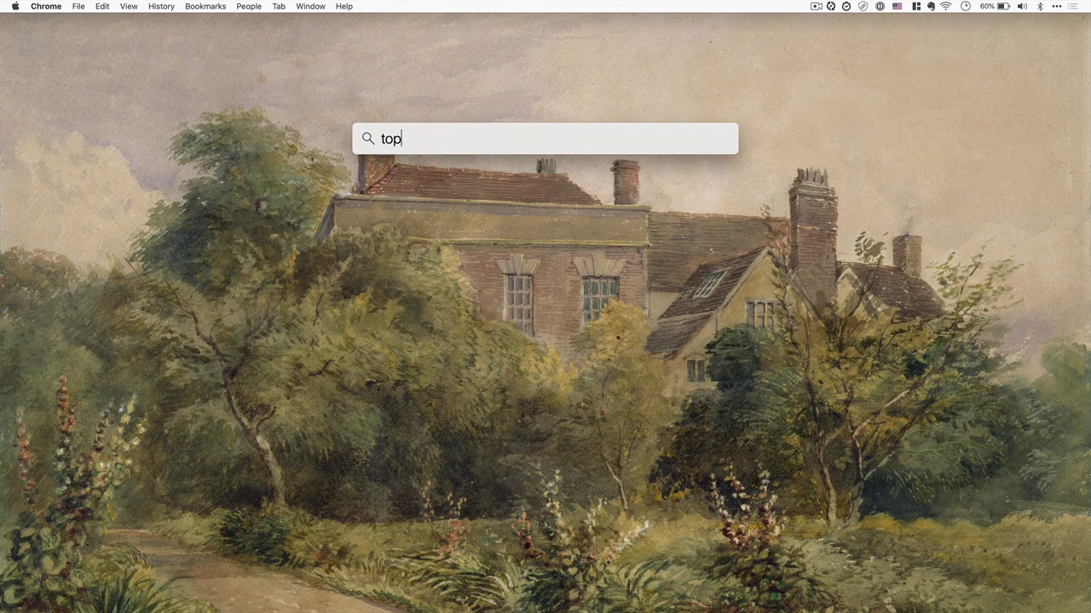
pyautogui.press('BackSpace')
pyautogui.press('BackSpace')
pyautogui.press('BackSpace')
pyautogui.write('typo')
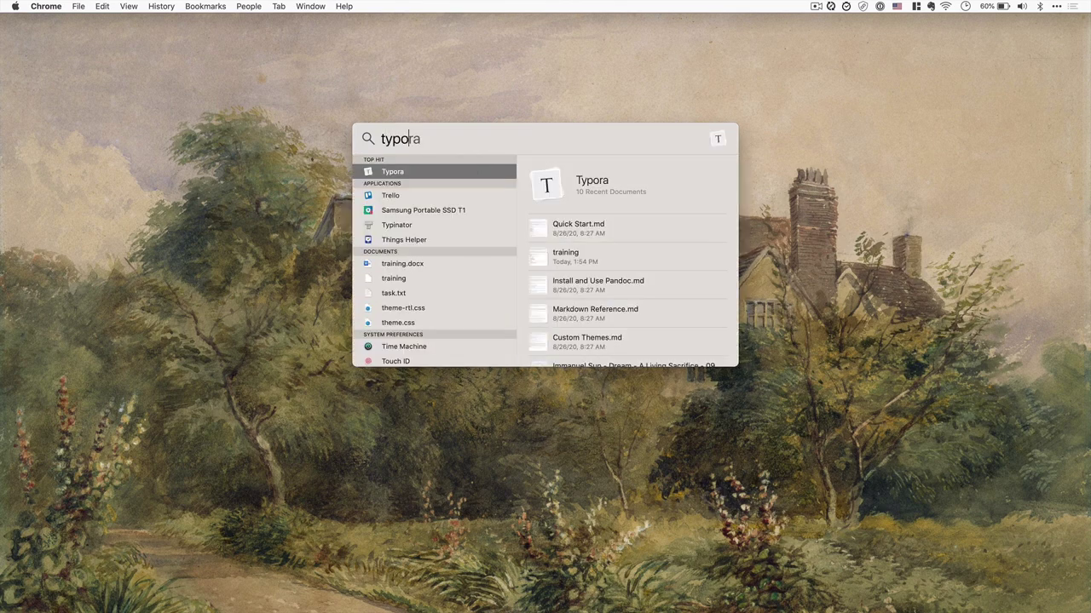
pyautogui.press('Return')
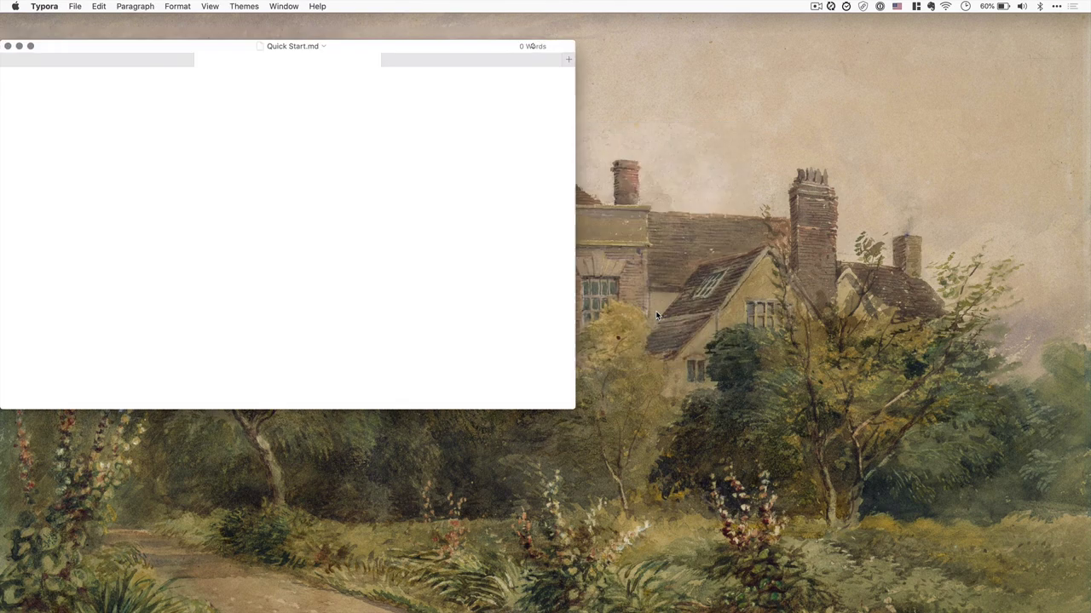
pyautogui.click(30, 46)
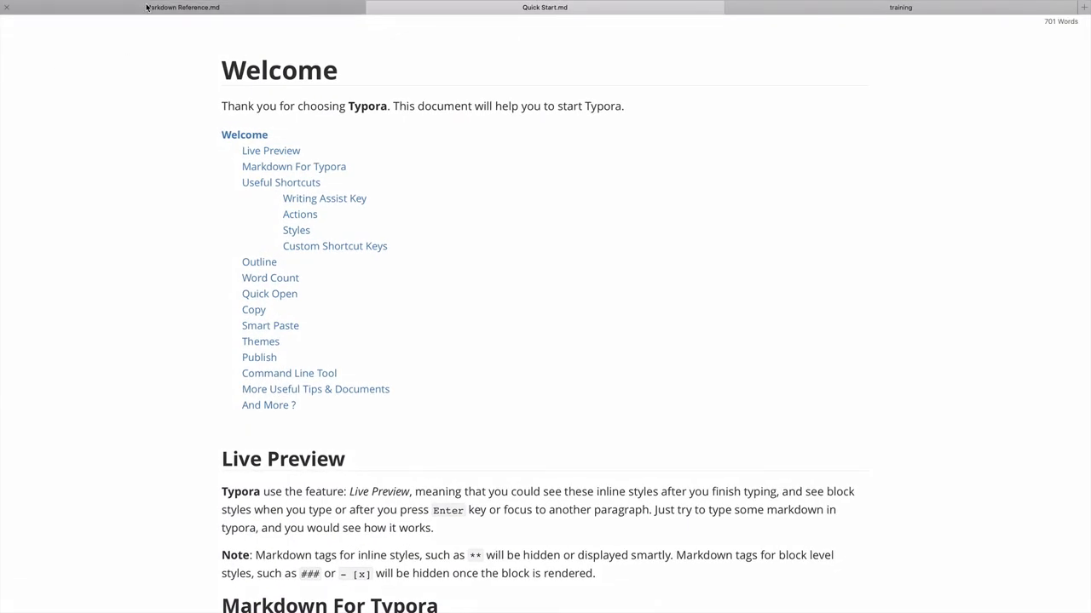
# Step: Switch to the training document and bring up its available export formats
pyautogui.click(809, 8)
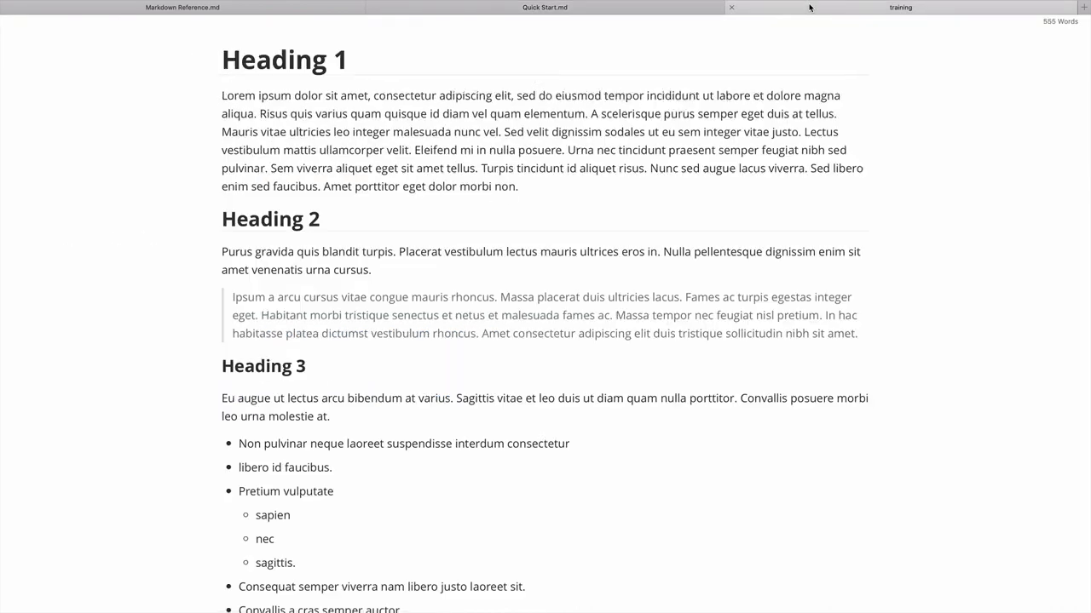
pyautogui.moveTo(235, 2)
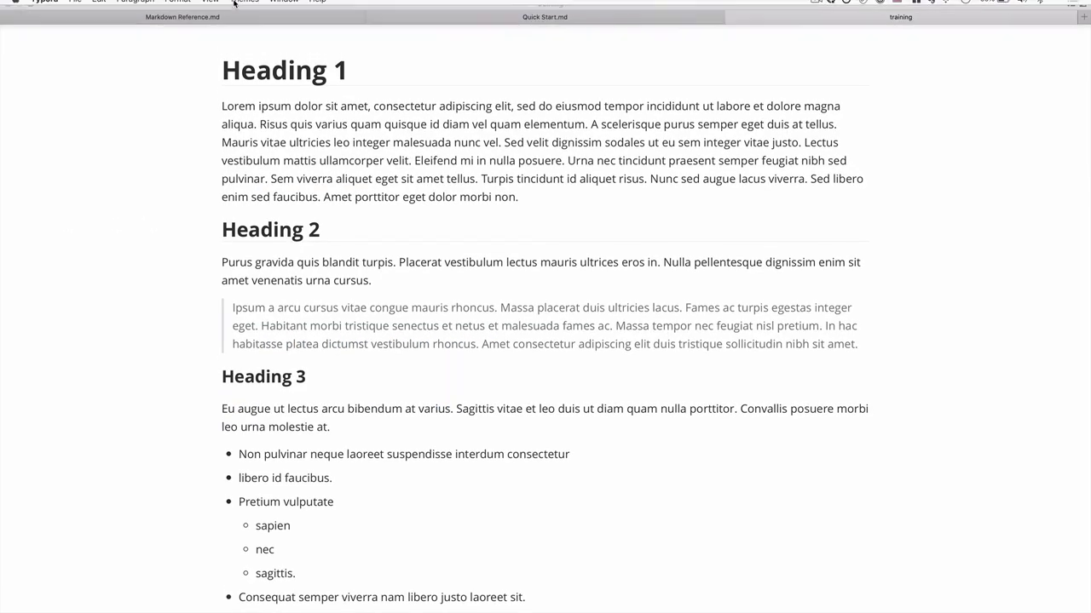
pyautogui.click(75, 6)
pyautogui.moveTo(123, 274)
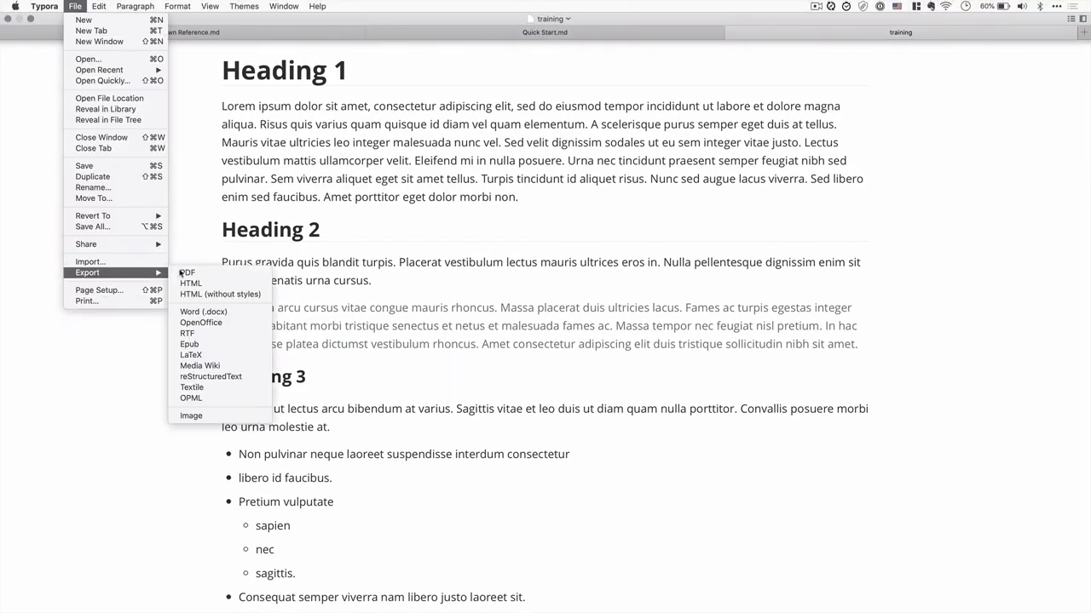